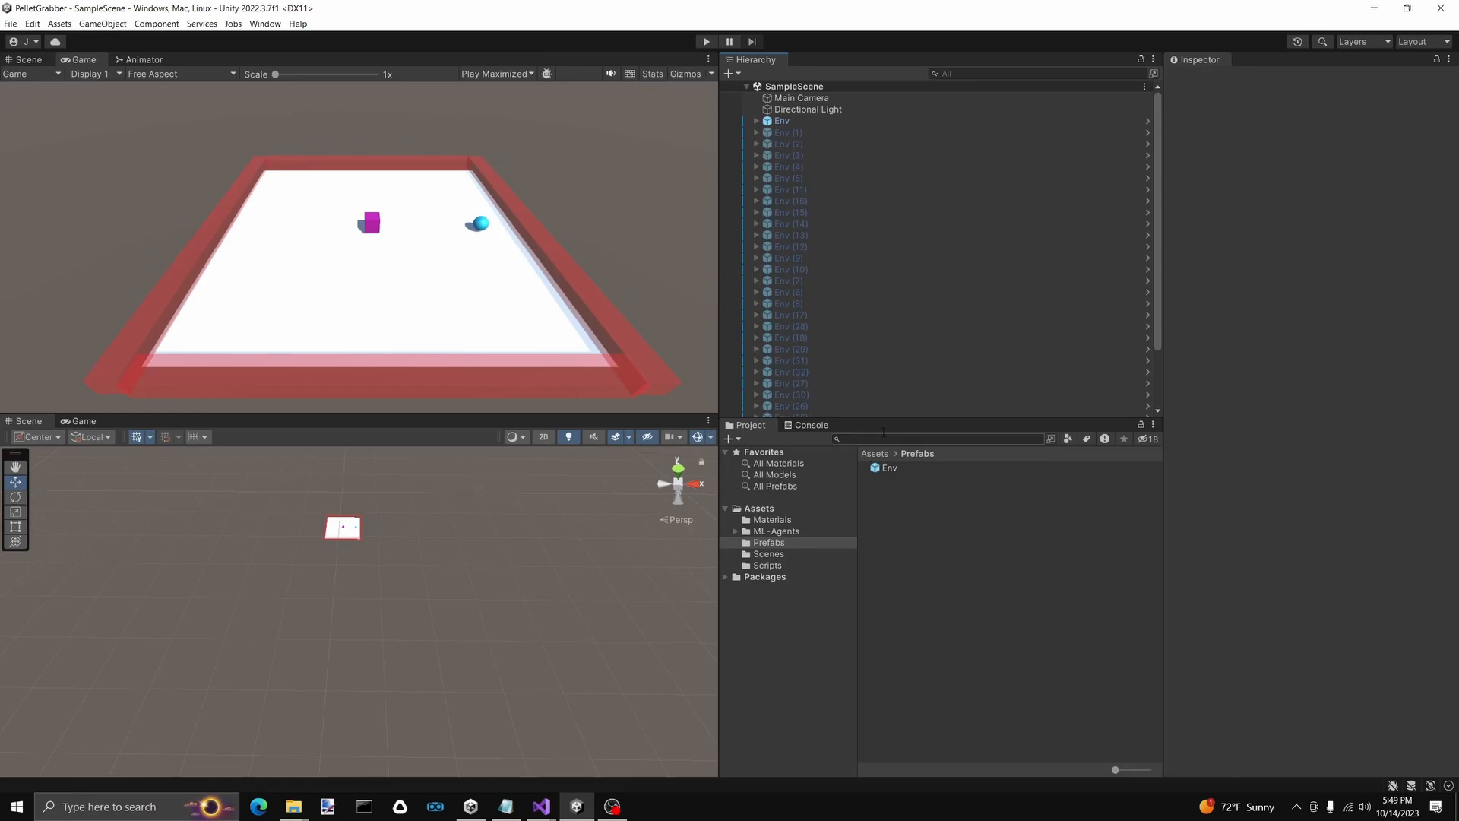
Open the Env prefab, select its Agent object, and open the AgentController script at the OnActionReceived method in Visual Studio
left_click(1148, 121)
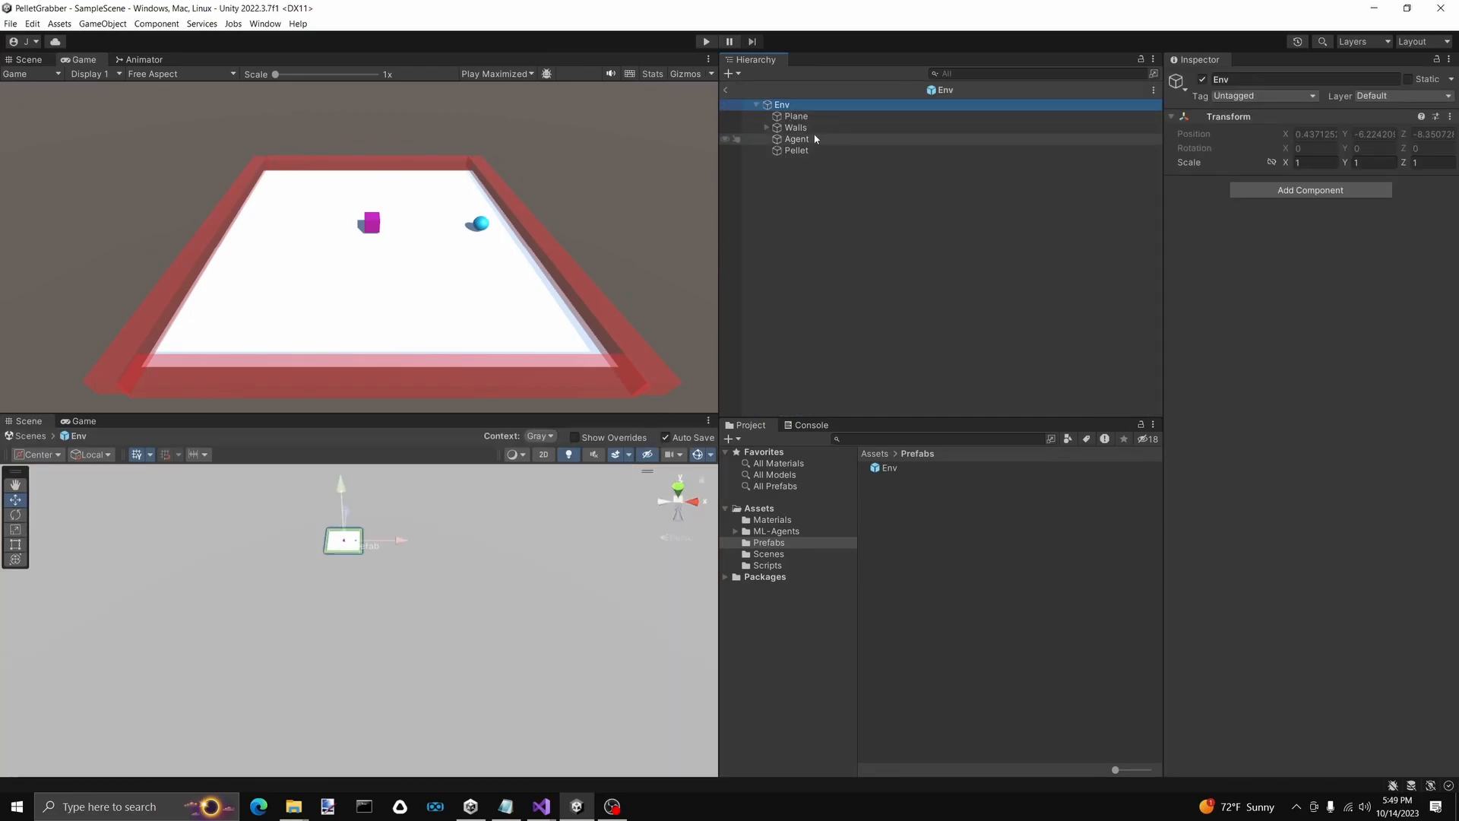
left_click(797, 140)
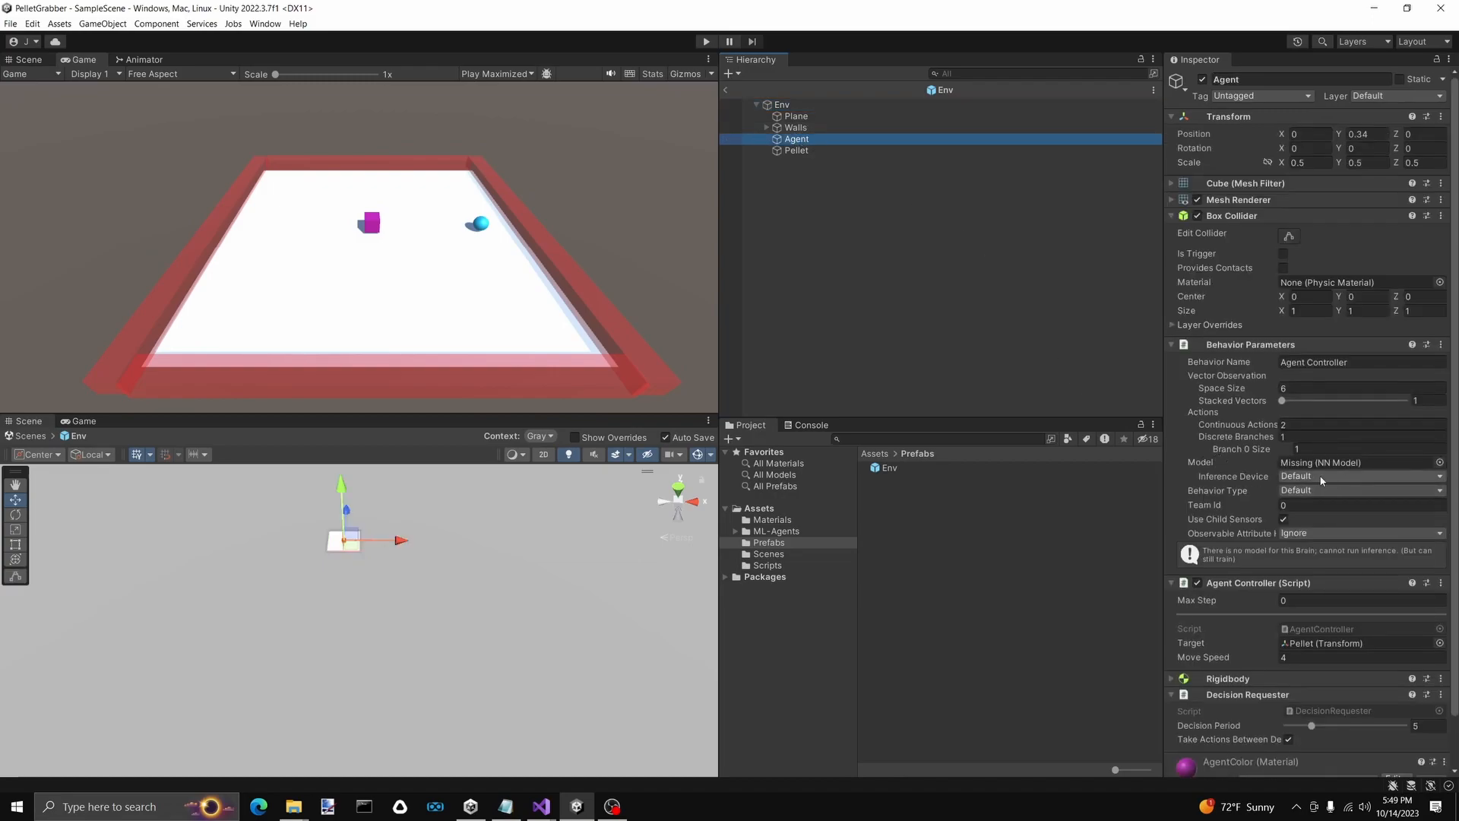
left_click(1300, 658)
double_click(1311, 630)
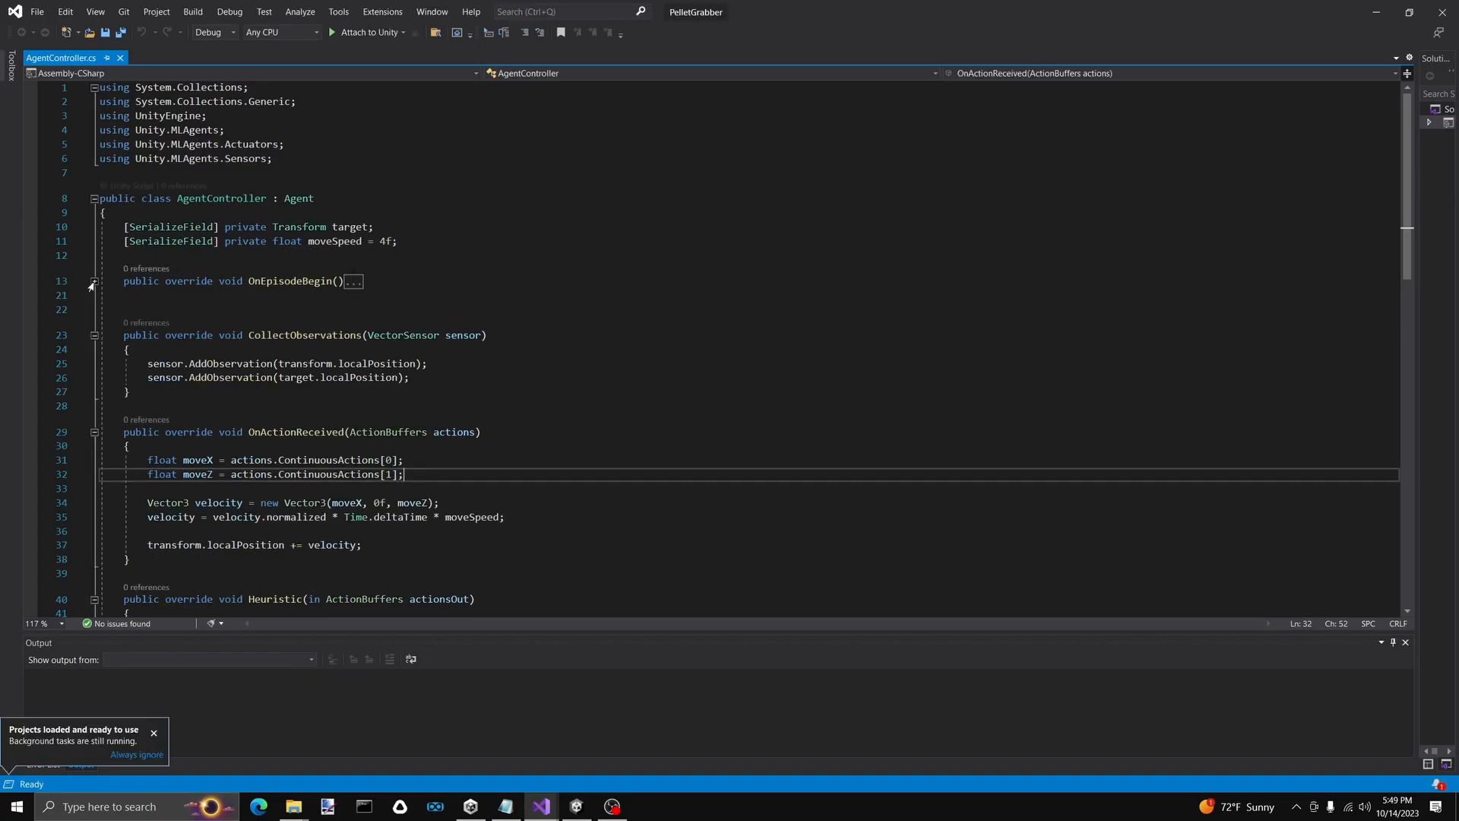
left_click_drag(248, 432, 434, 435)
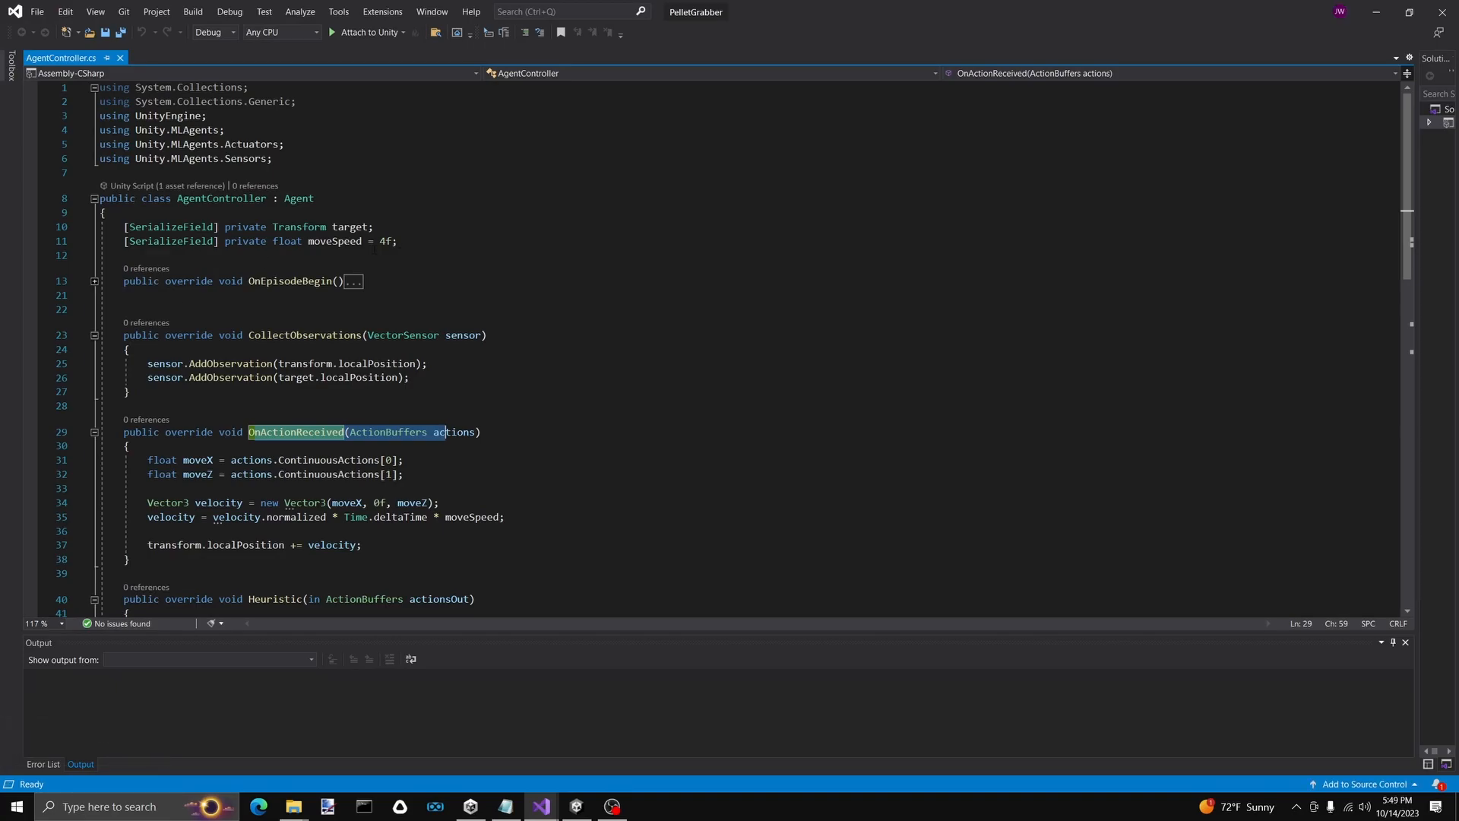
Declare a private Rigidbody field named rb below the moveSpeed field in the AgentController class
left_click(433, 244)
key("Return")
key("Return")
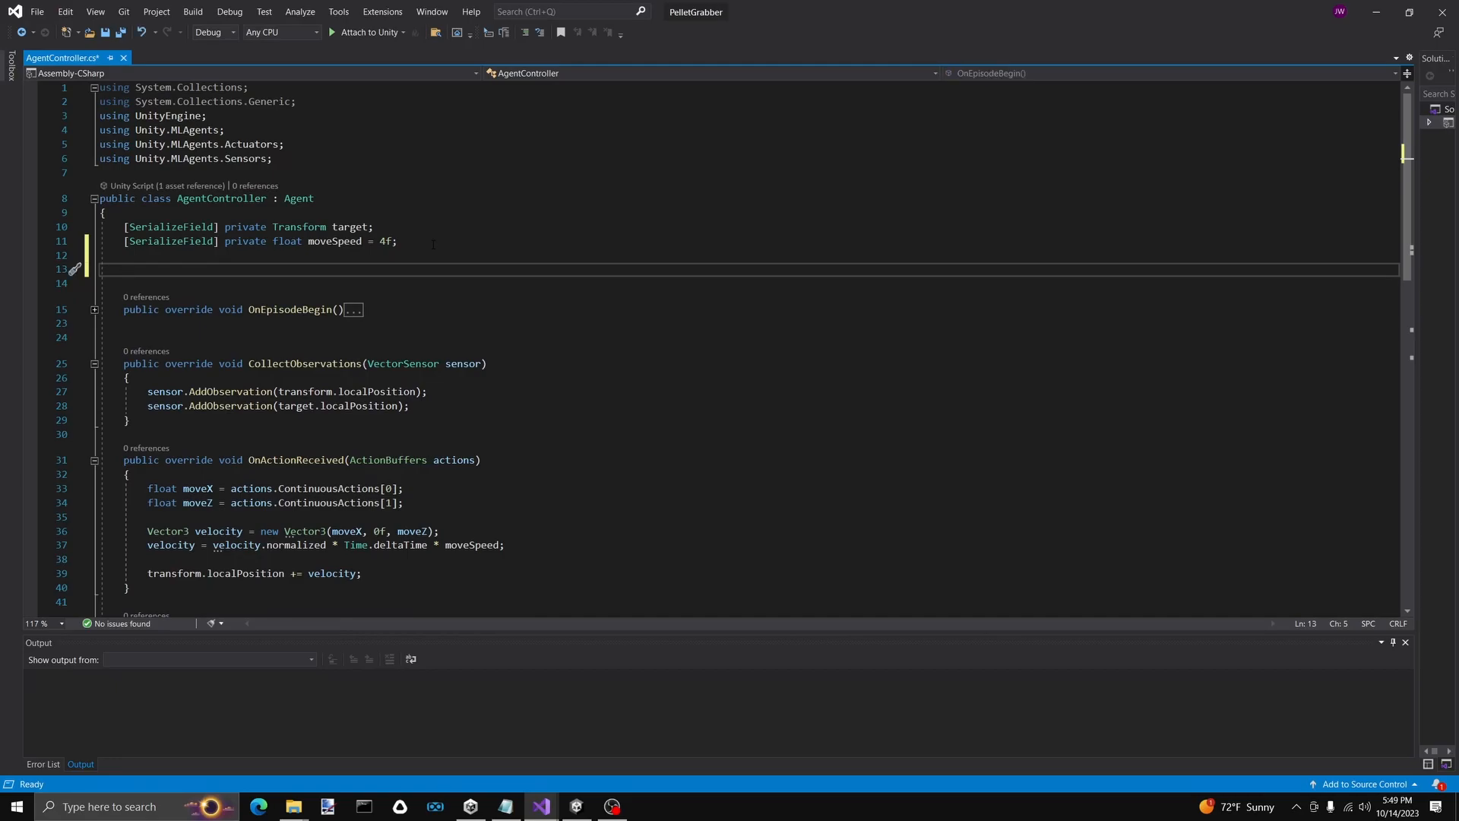
type("private ")
type("Rigid")
type("boy")
type("dy")
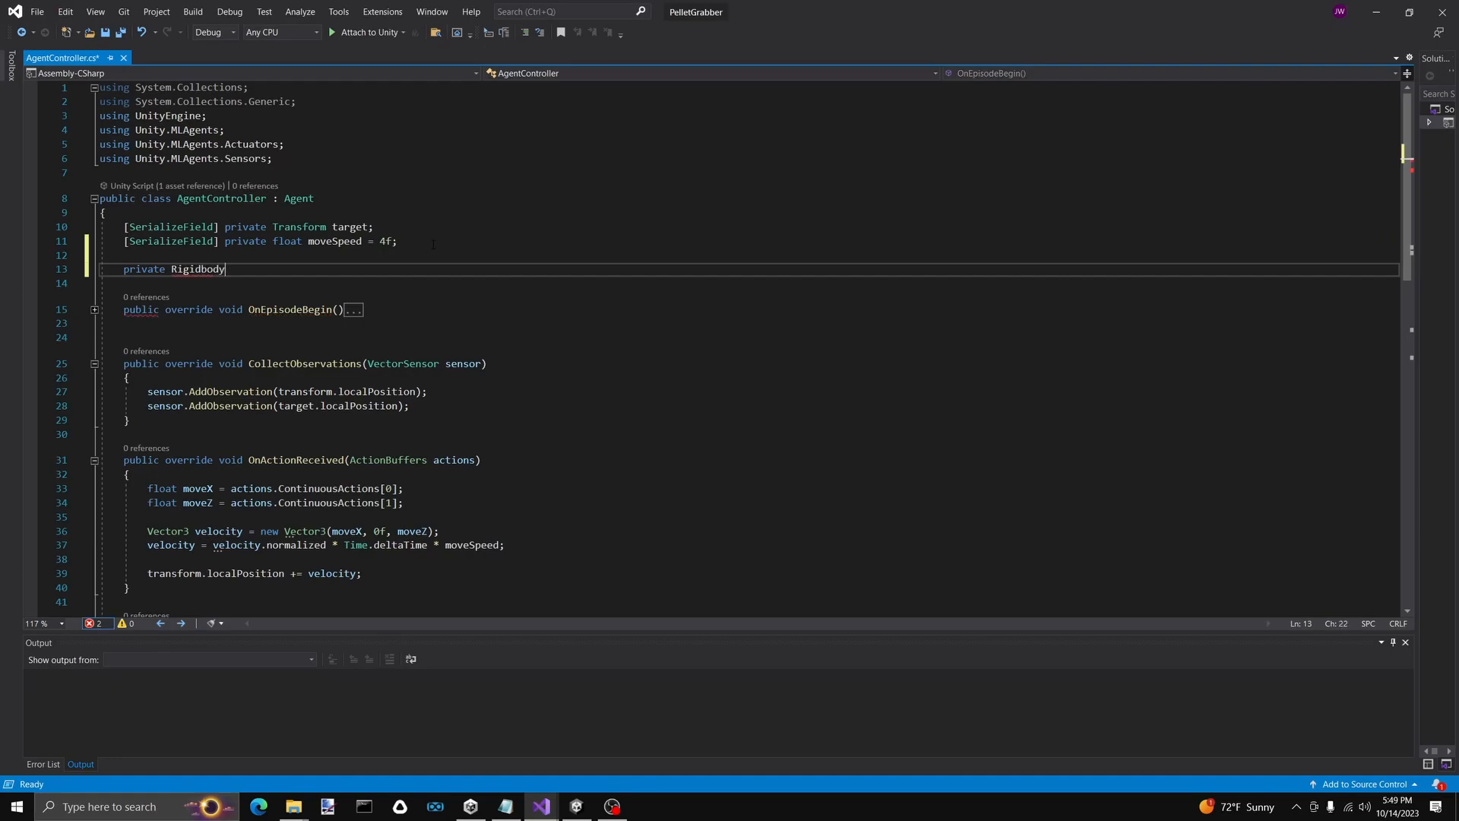
type(" rb;")
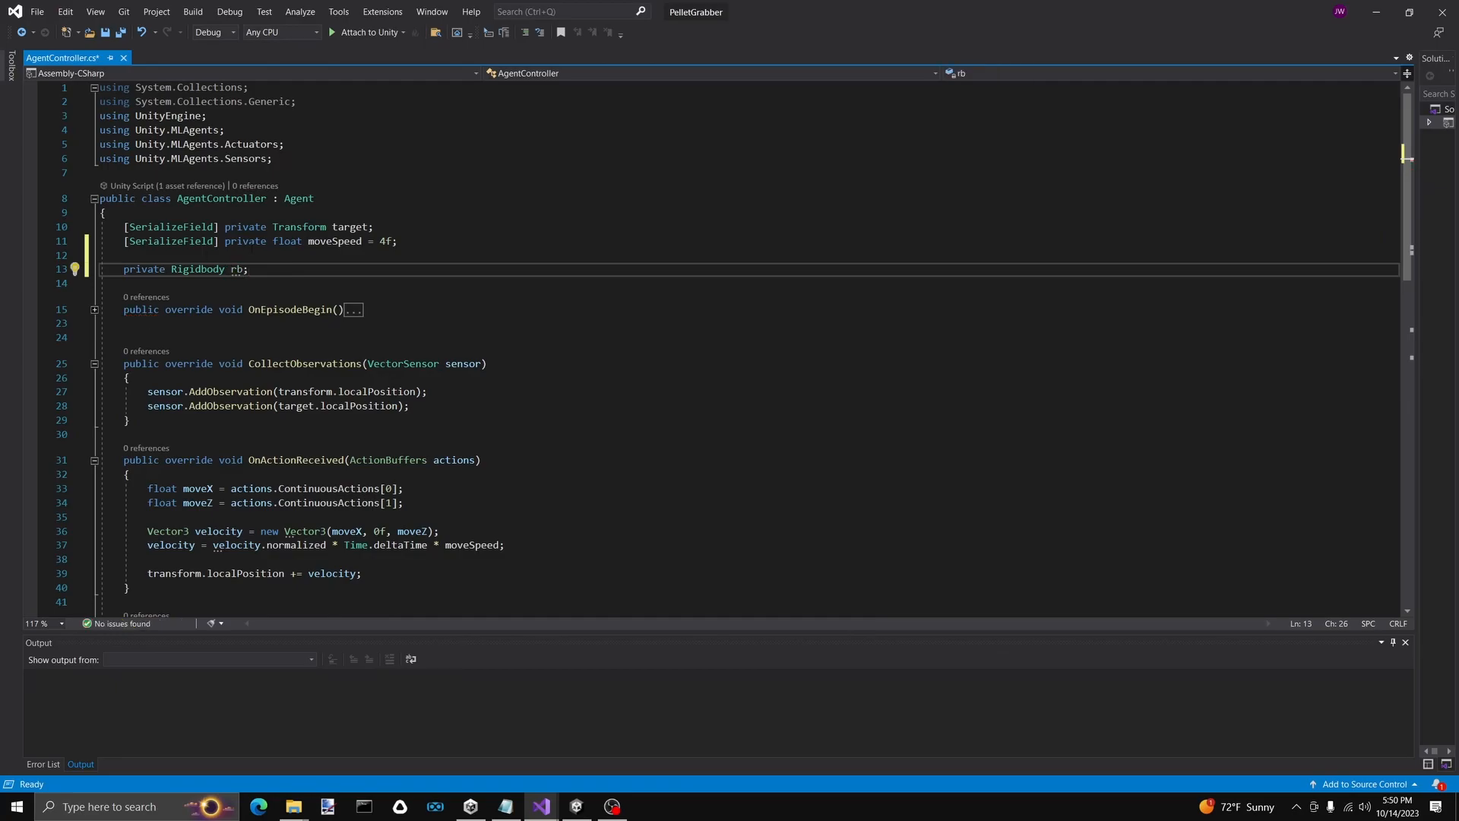
Add an empty public override void Initialize() method with braces between the rb field and OnEpisodeBegin
key("Down")
key("Return")
key("Return")
key("Return")
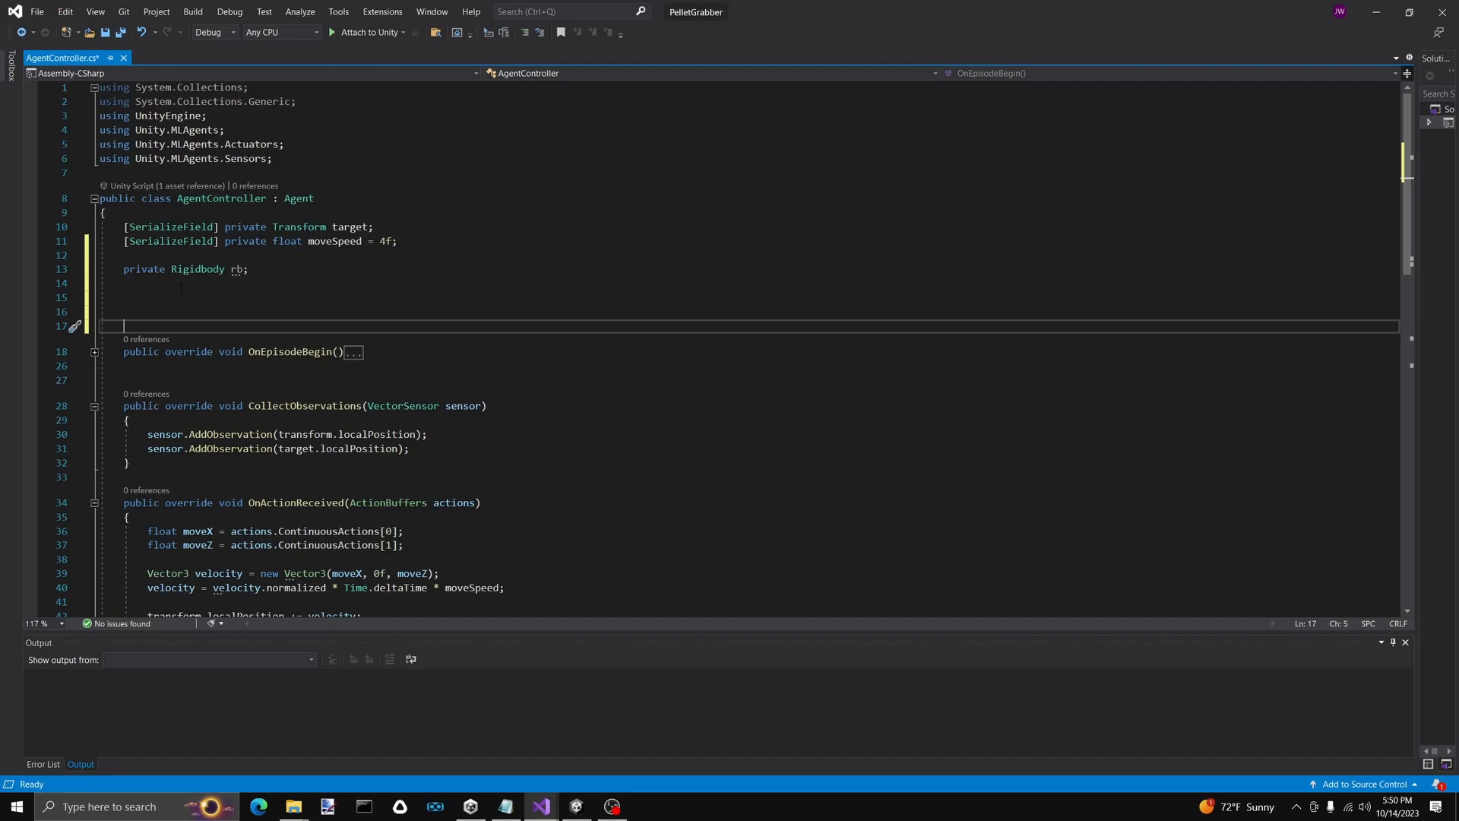
key("Up")
key("Up")
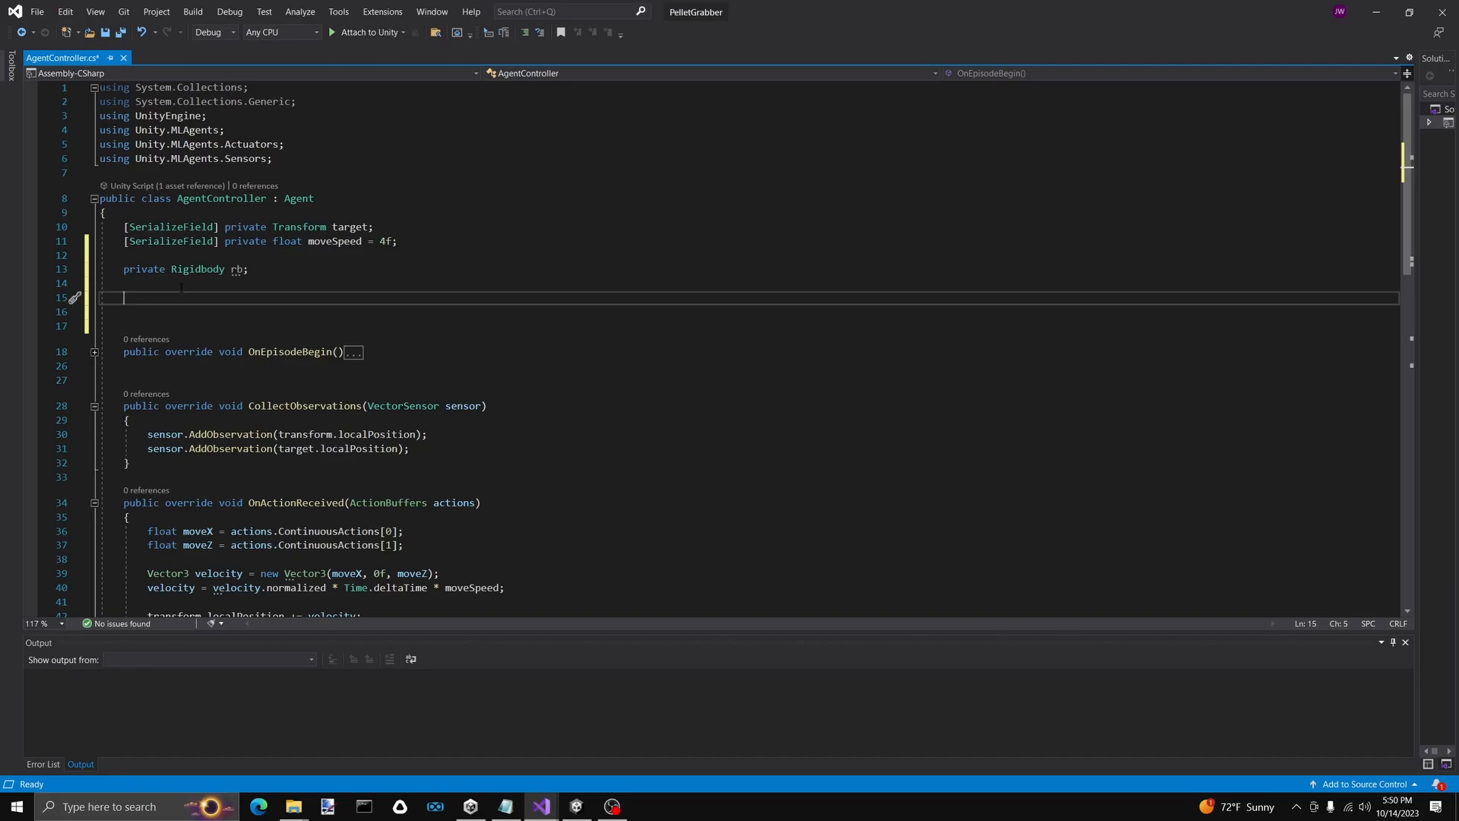
type("public override void")
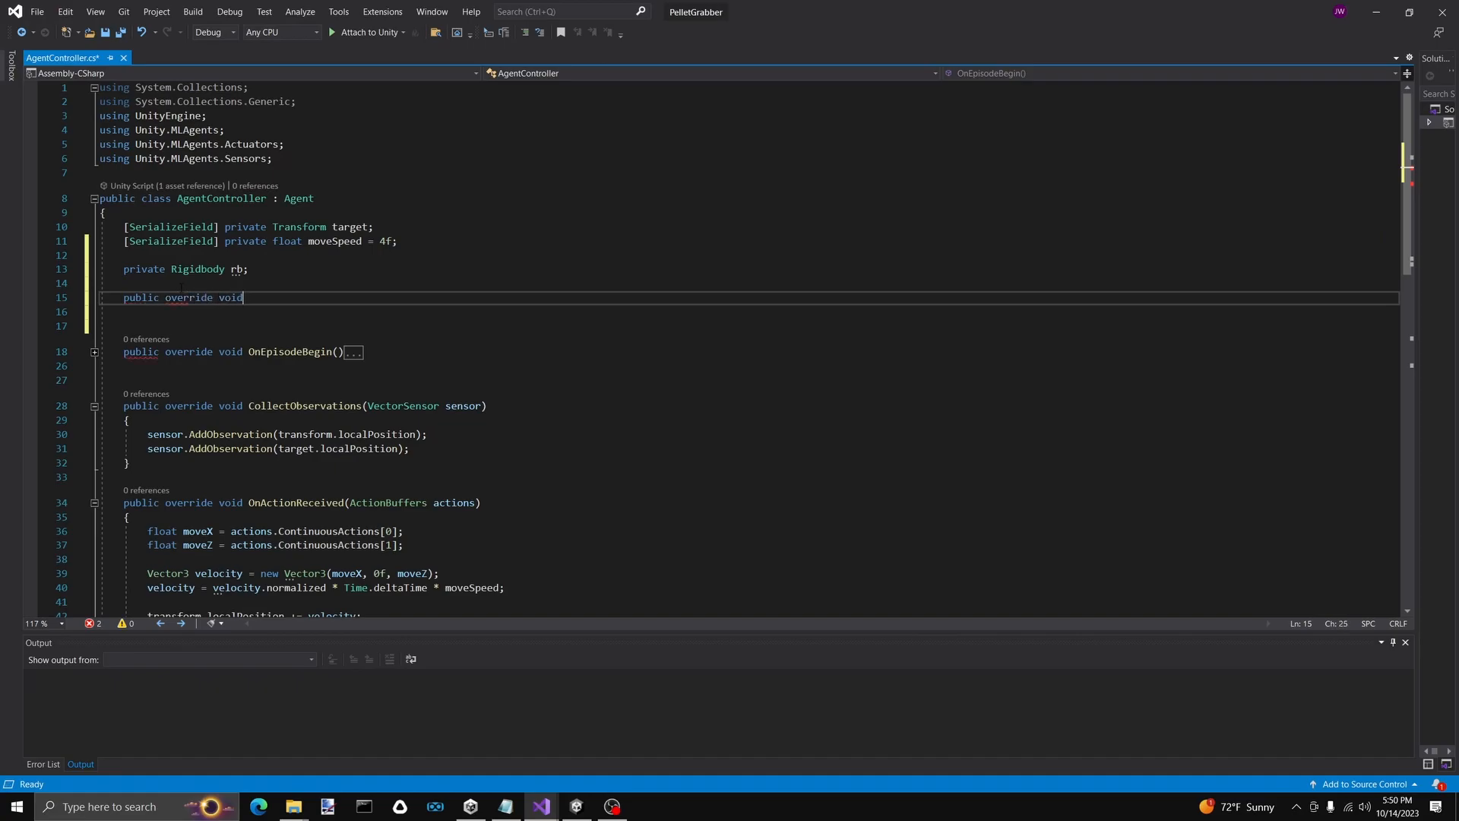
type(" Initialize()")
key("Return")
type("{")
key("Return")
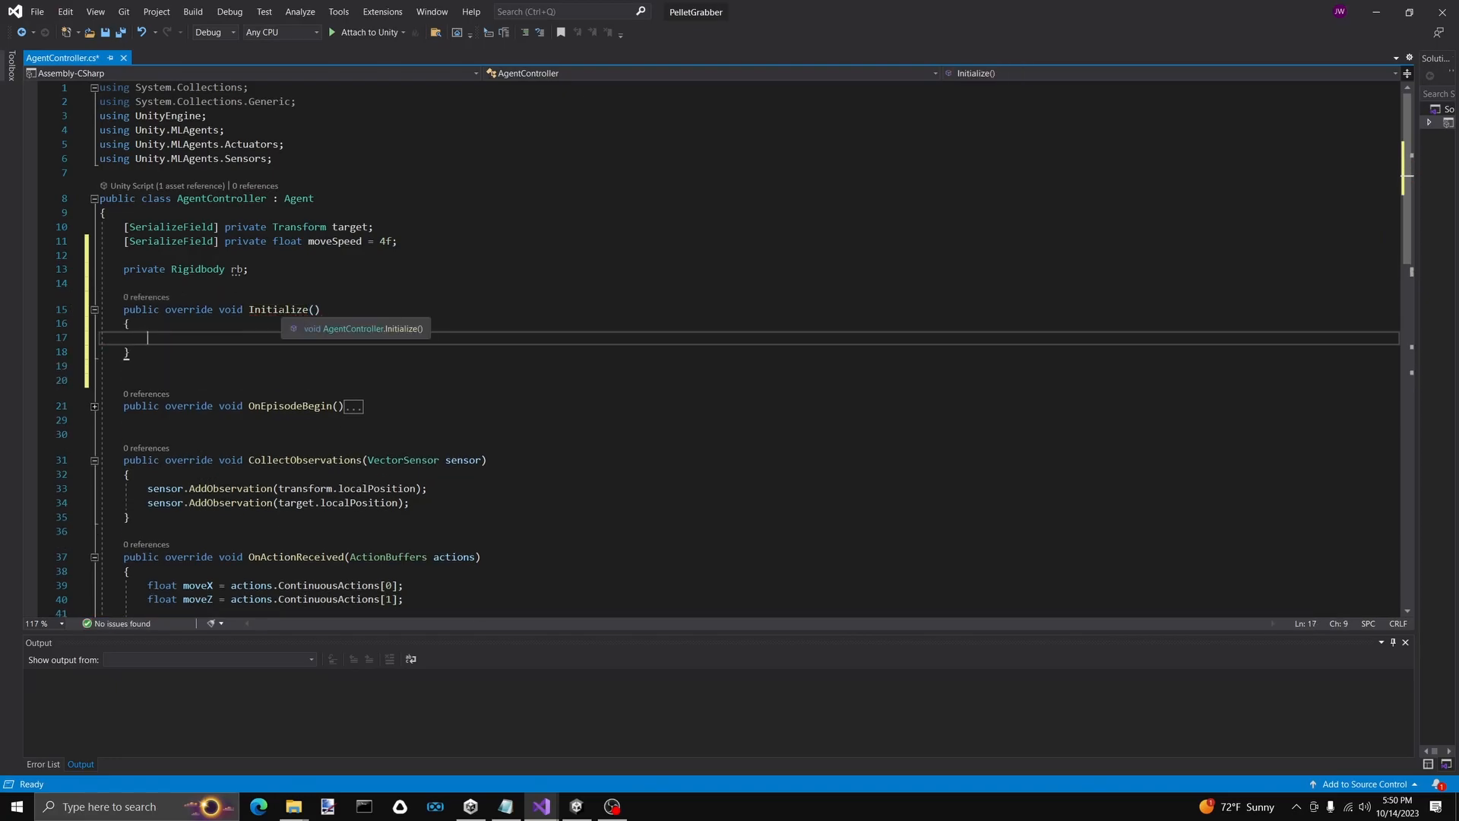
Inside the Initialize method body, assign rb = GetComponent<Rigidbody>()
left_click(403, 330)
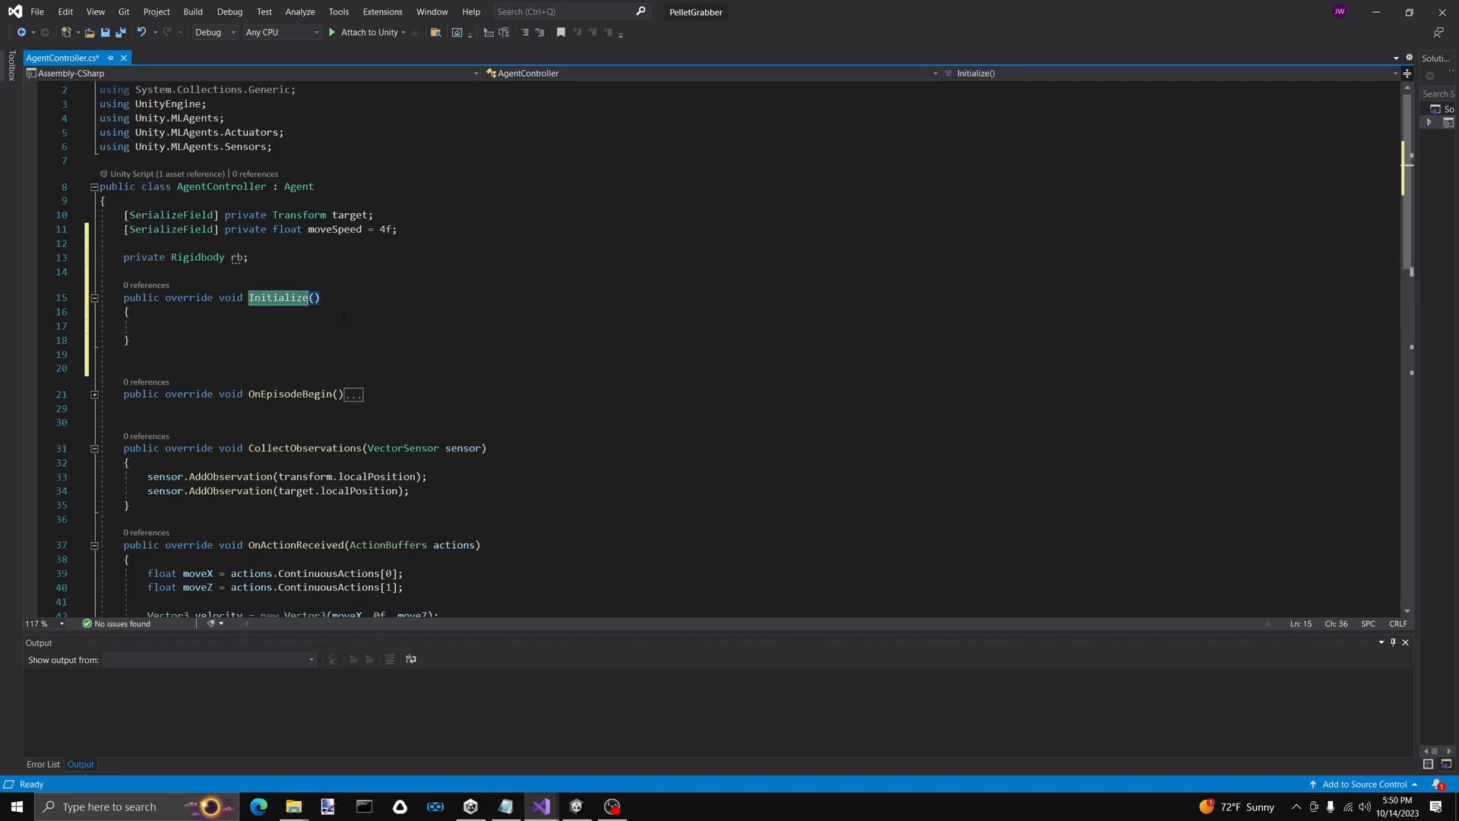
left_click(243, 335)
key("Up")
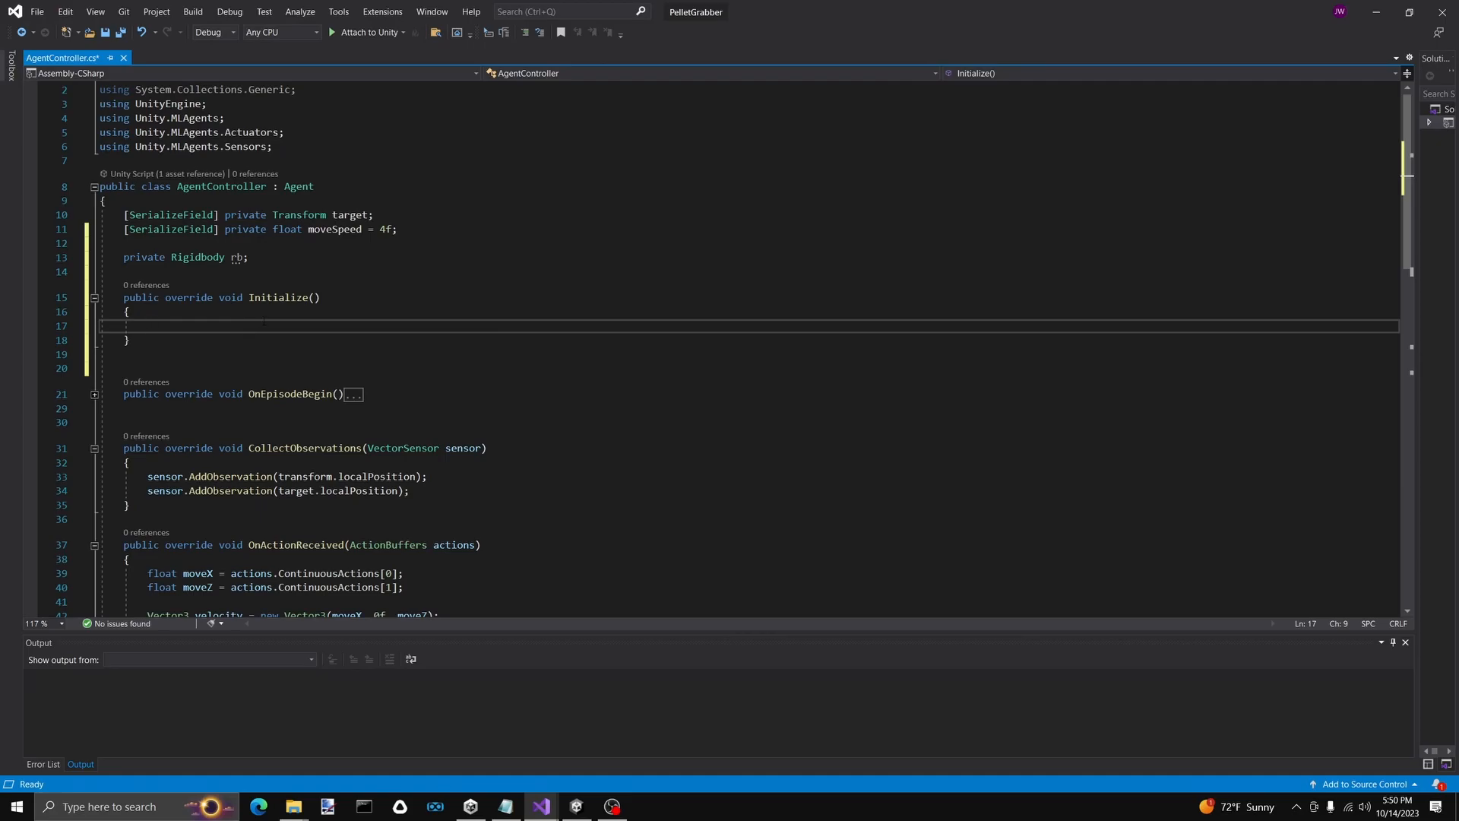
type("rb = GetCompo")
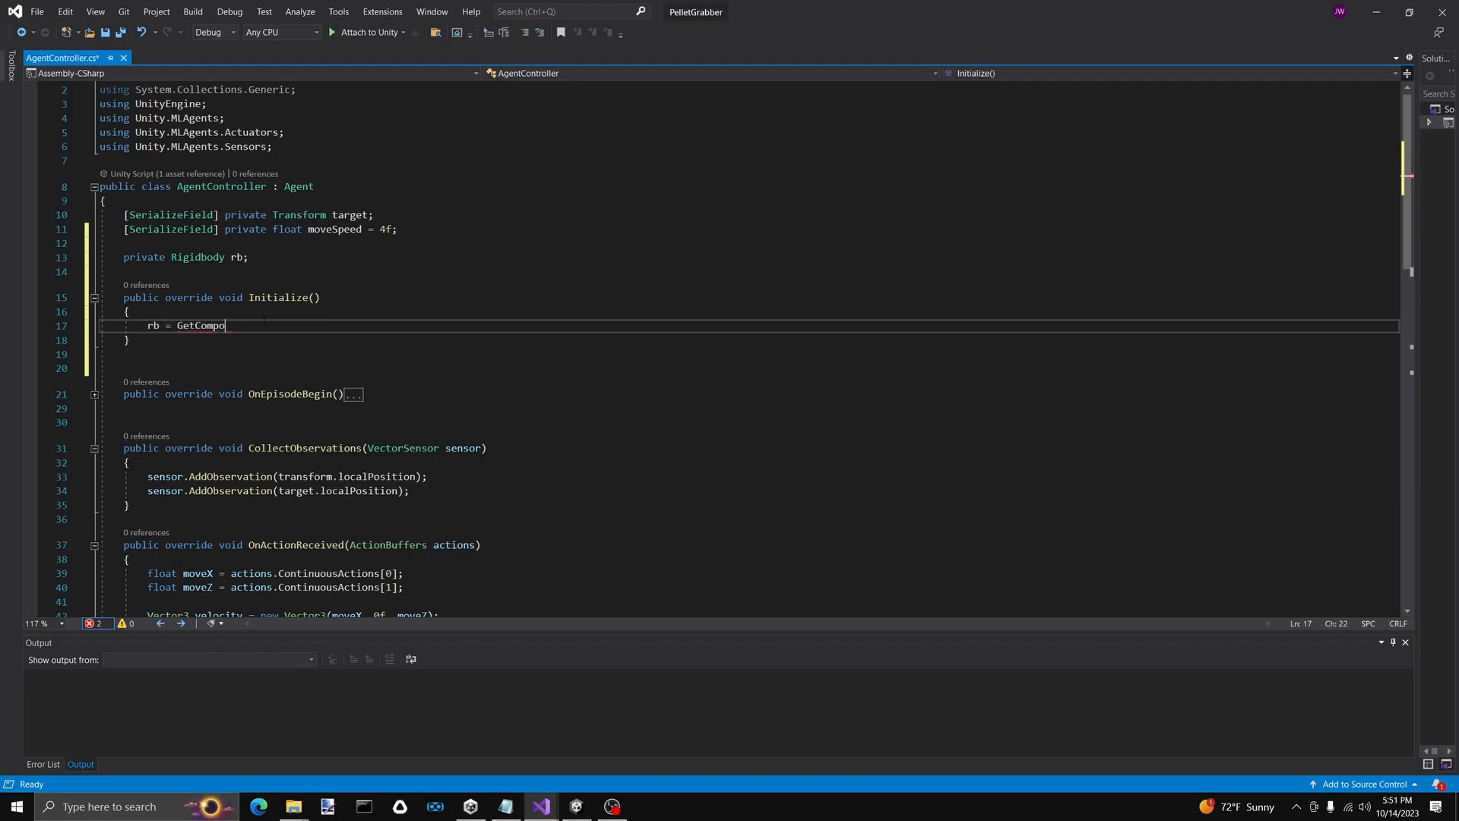
type("nent<Rigidbody>(")
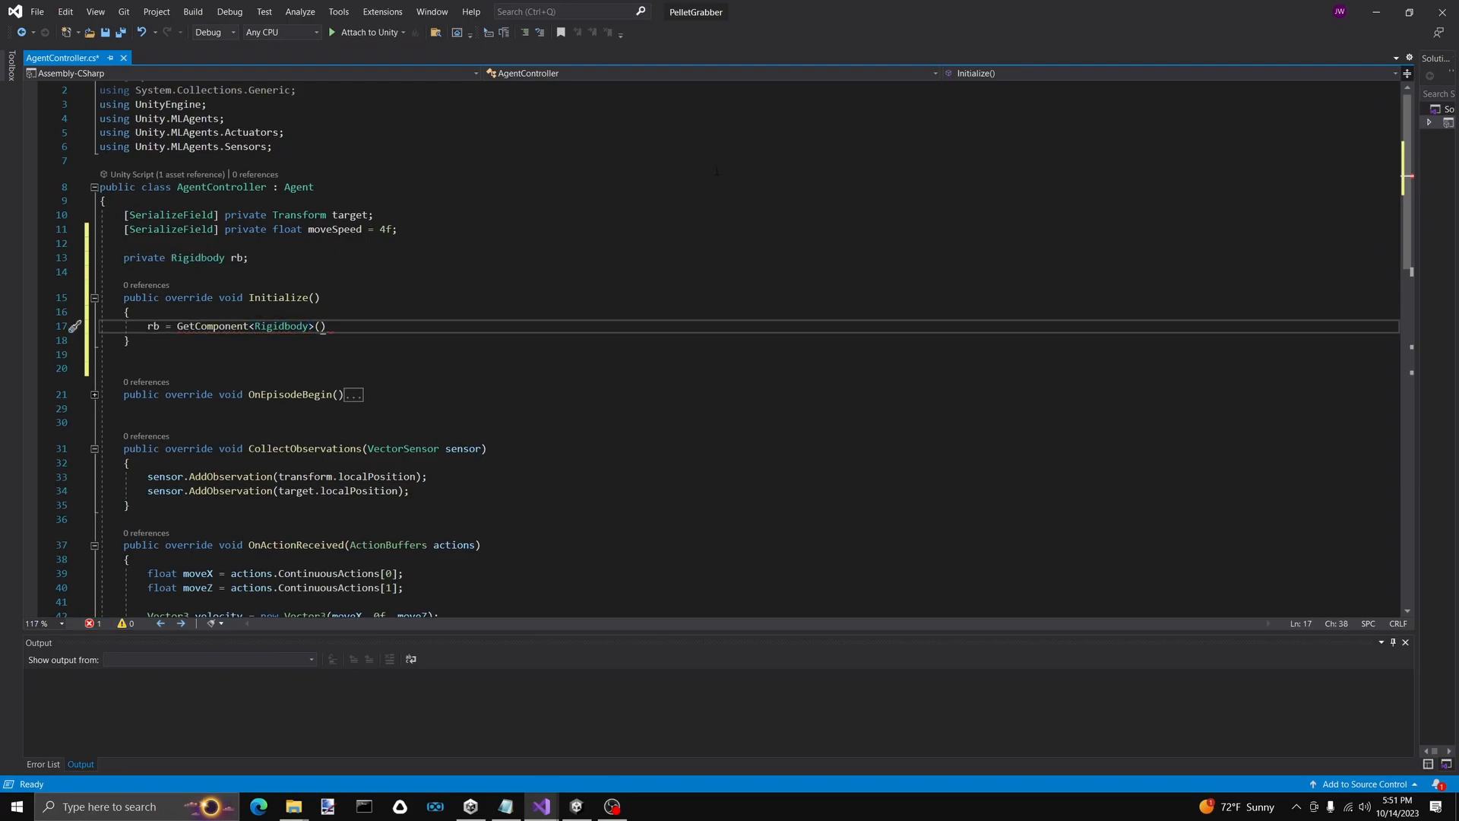
Switch to Unity, collapse the Agent's Box Collider, Agent Controller and Decision Requester components, and examine its Rigidbody settings
left_click(576, 807)
left_click(1173, 215)
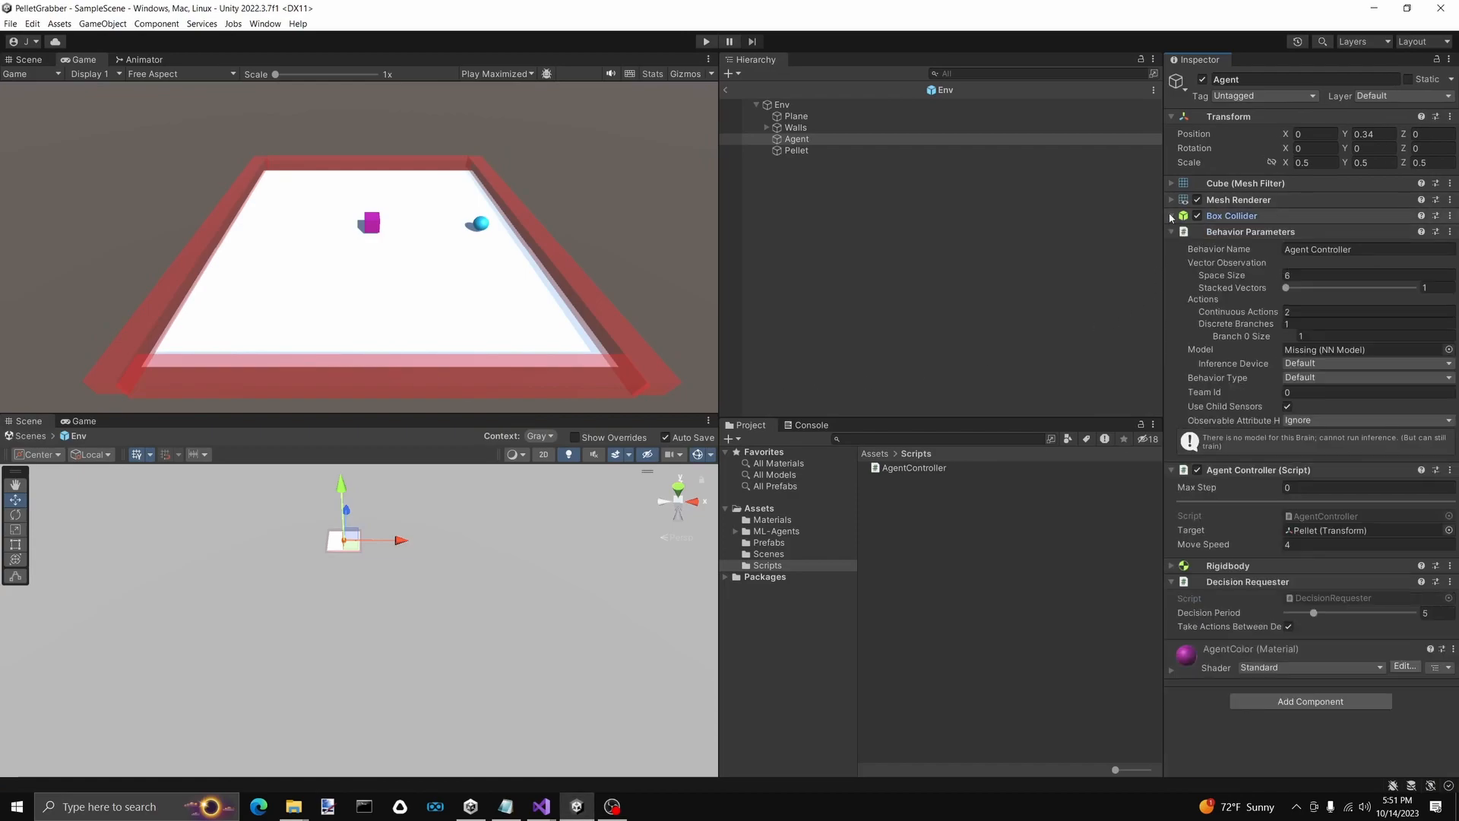
left_click(1172, 470)
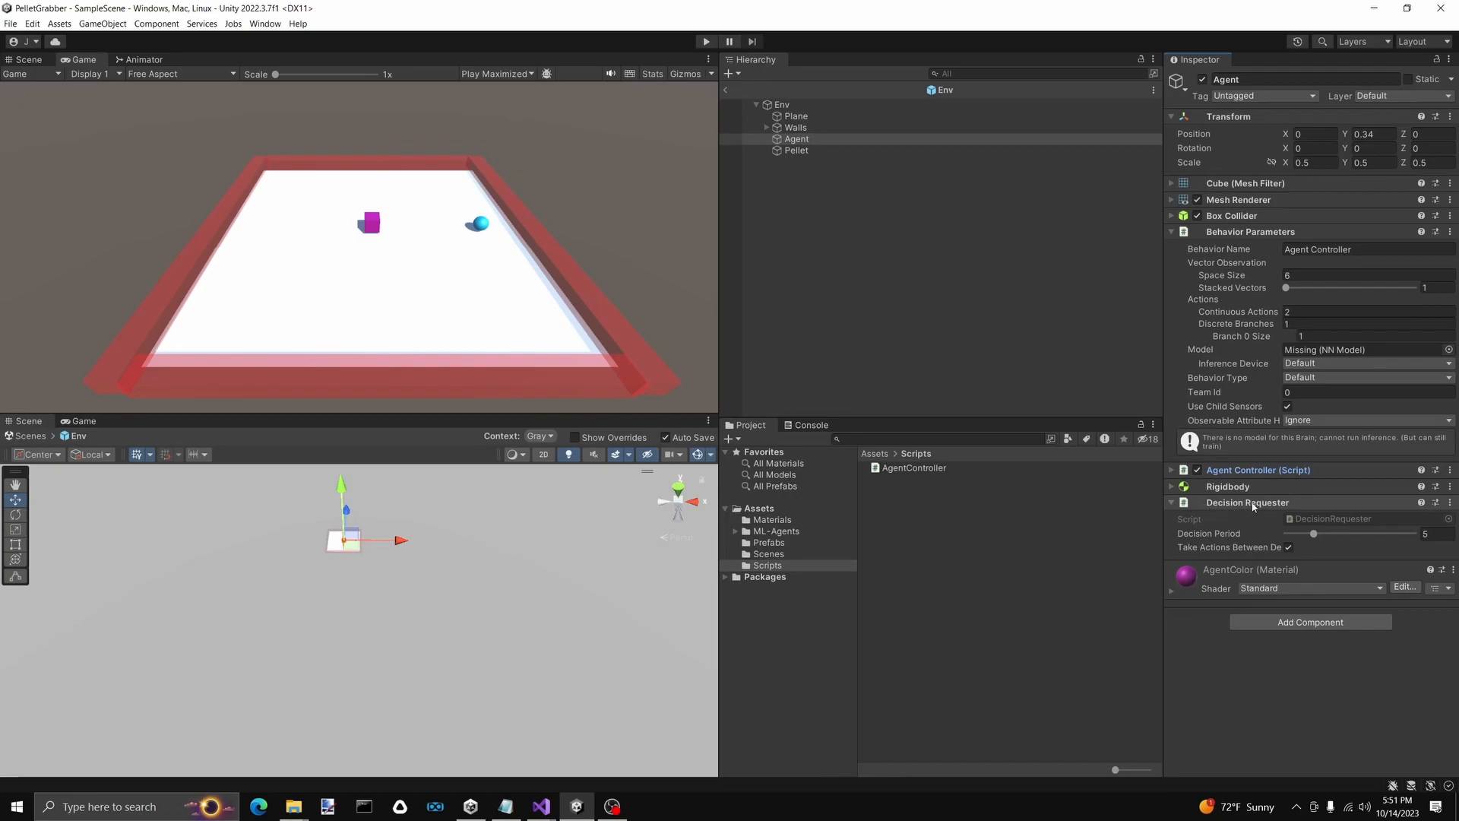
left_click(1178, 504)
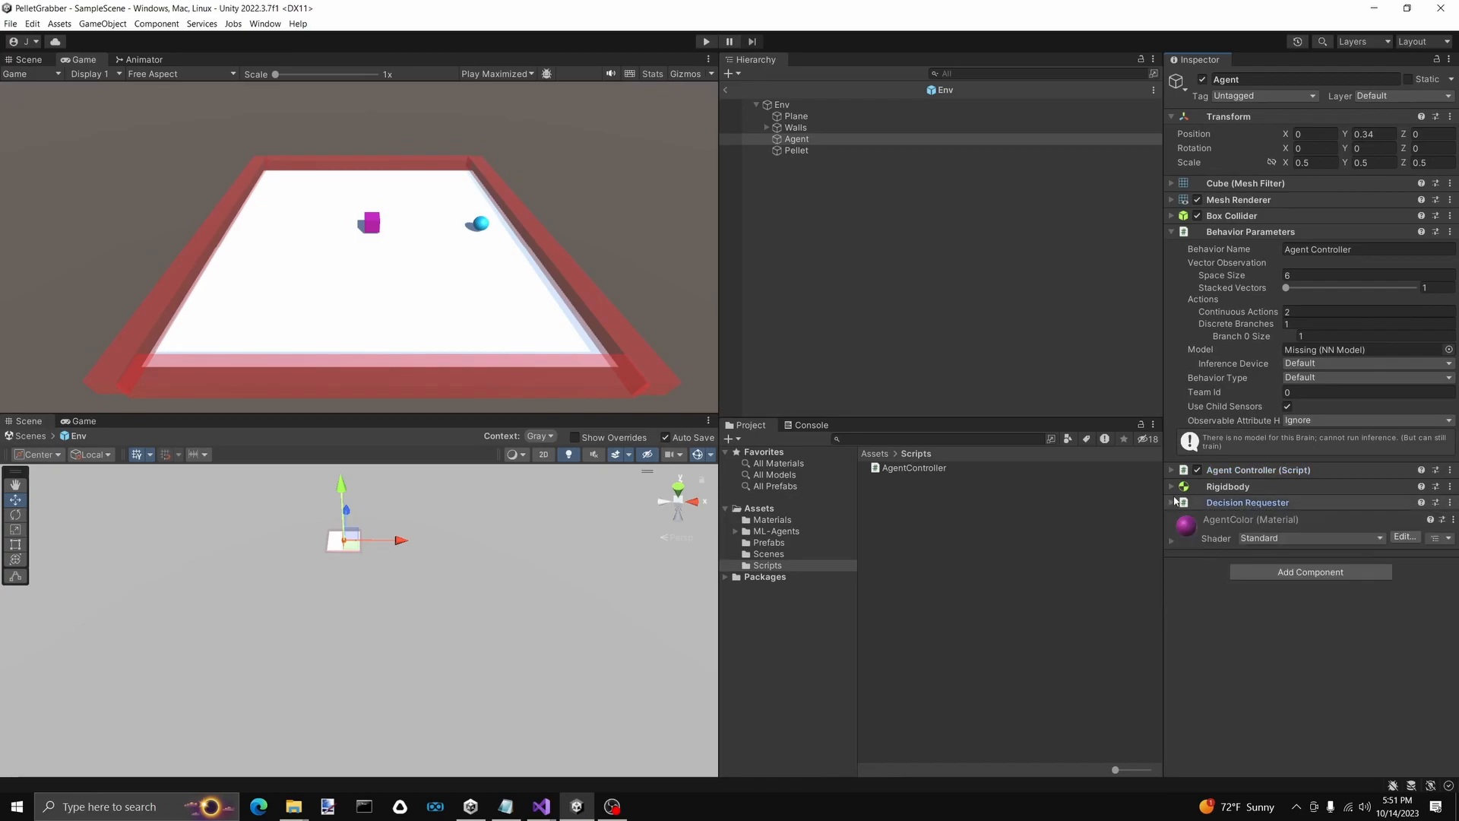
left_click(1198, 486)
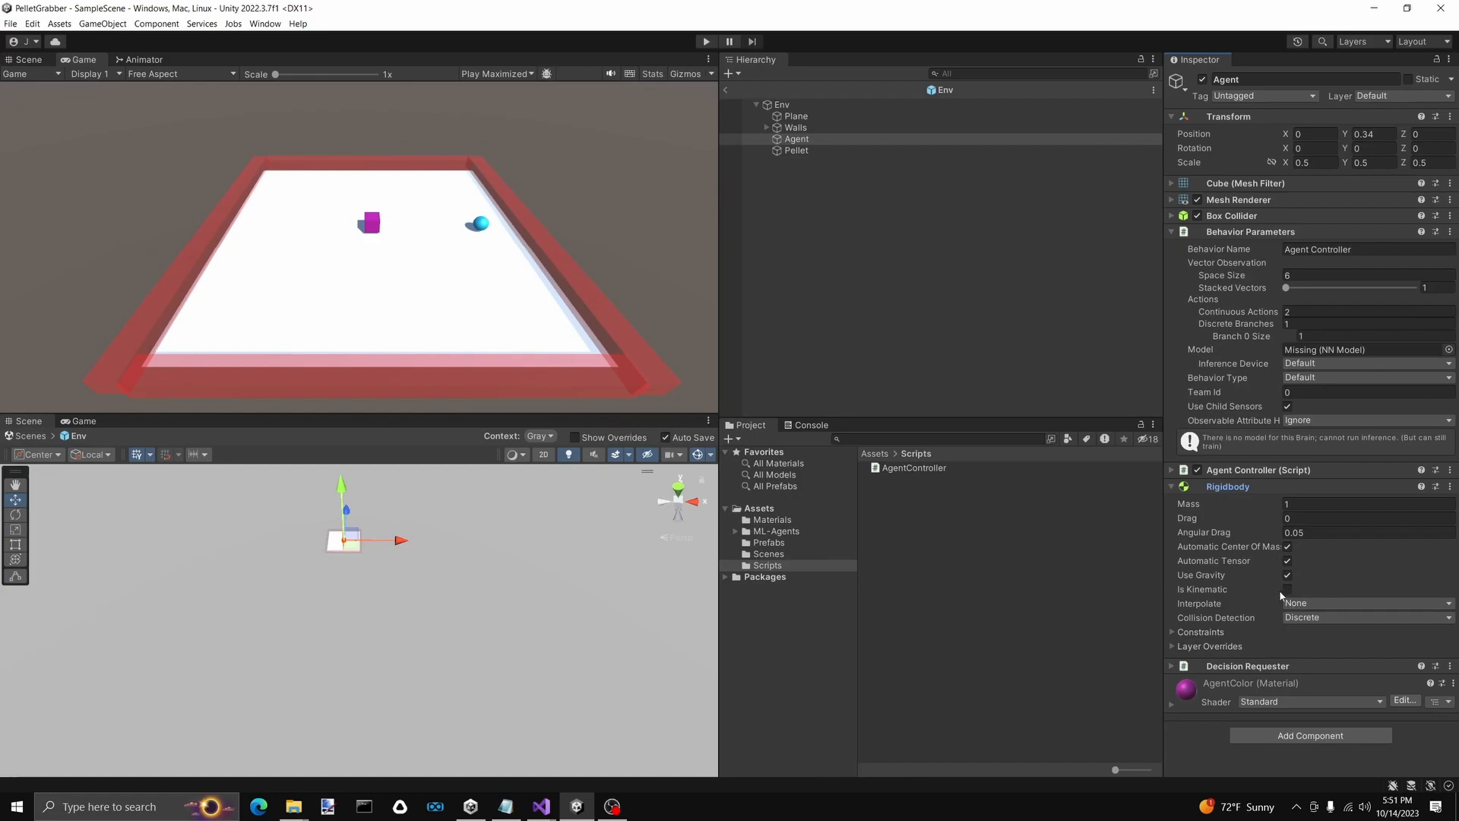
Switch back to the AgentController script in Visual Studio and end the GetComponent<Rigidbody>() statement with a semicolon
left_click(549, 813)
left_click(668, 760)
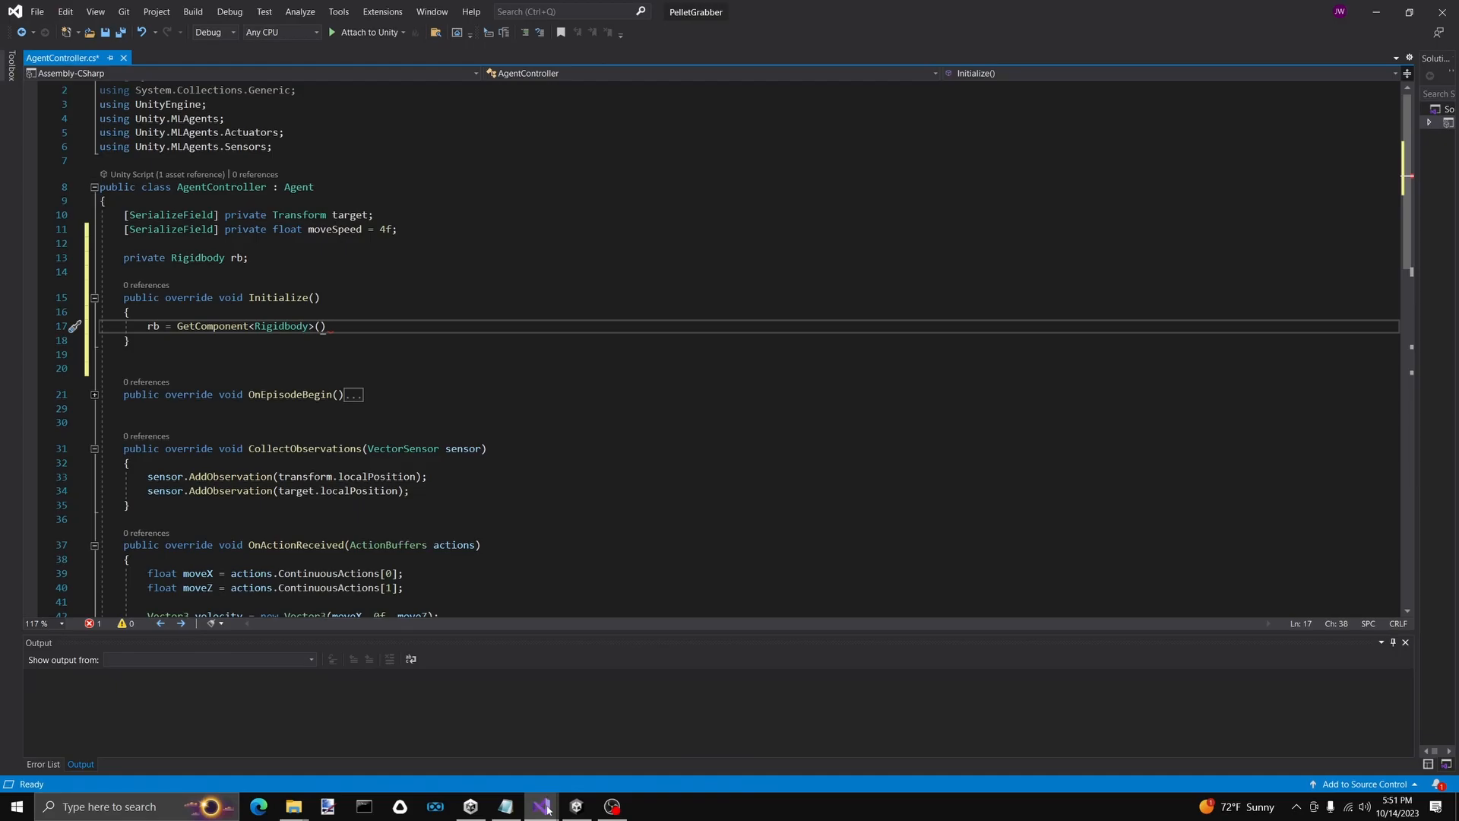
mouse_move(547, 812)
type(")")
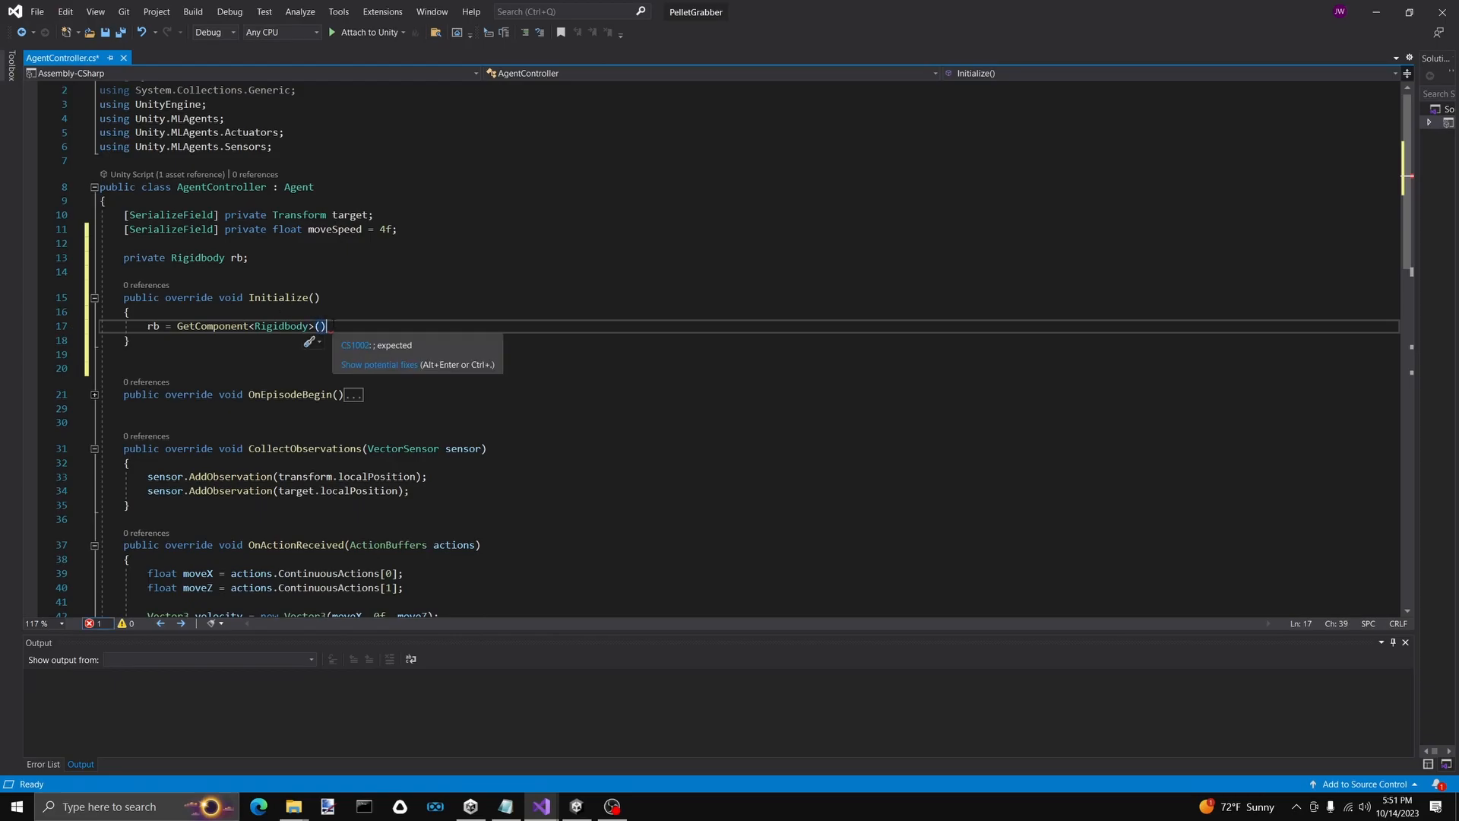
type(";")
key("shift+Up")
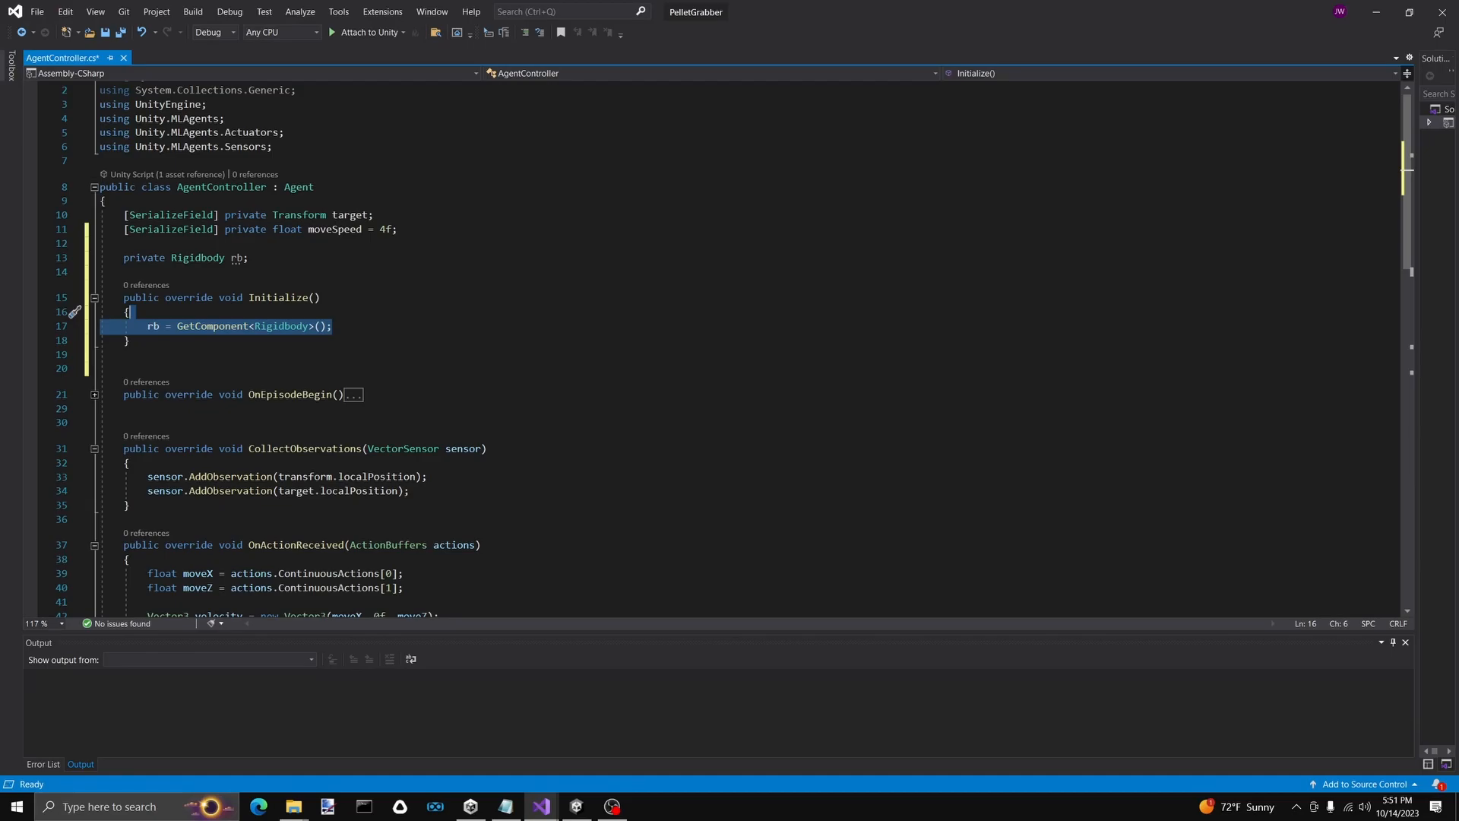
Comment out the velocity calculation and the transform.localPosition update in OnActionReceived with a /* */ block
scroll(173, 385, "down", 12)
scroll(173, 385, "up", 5)
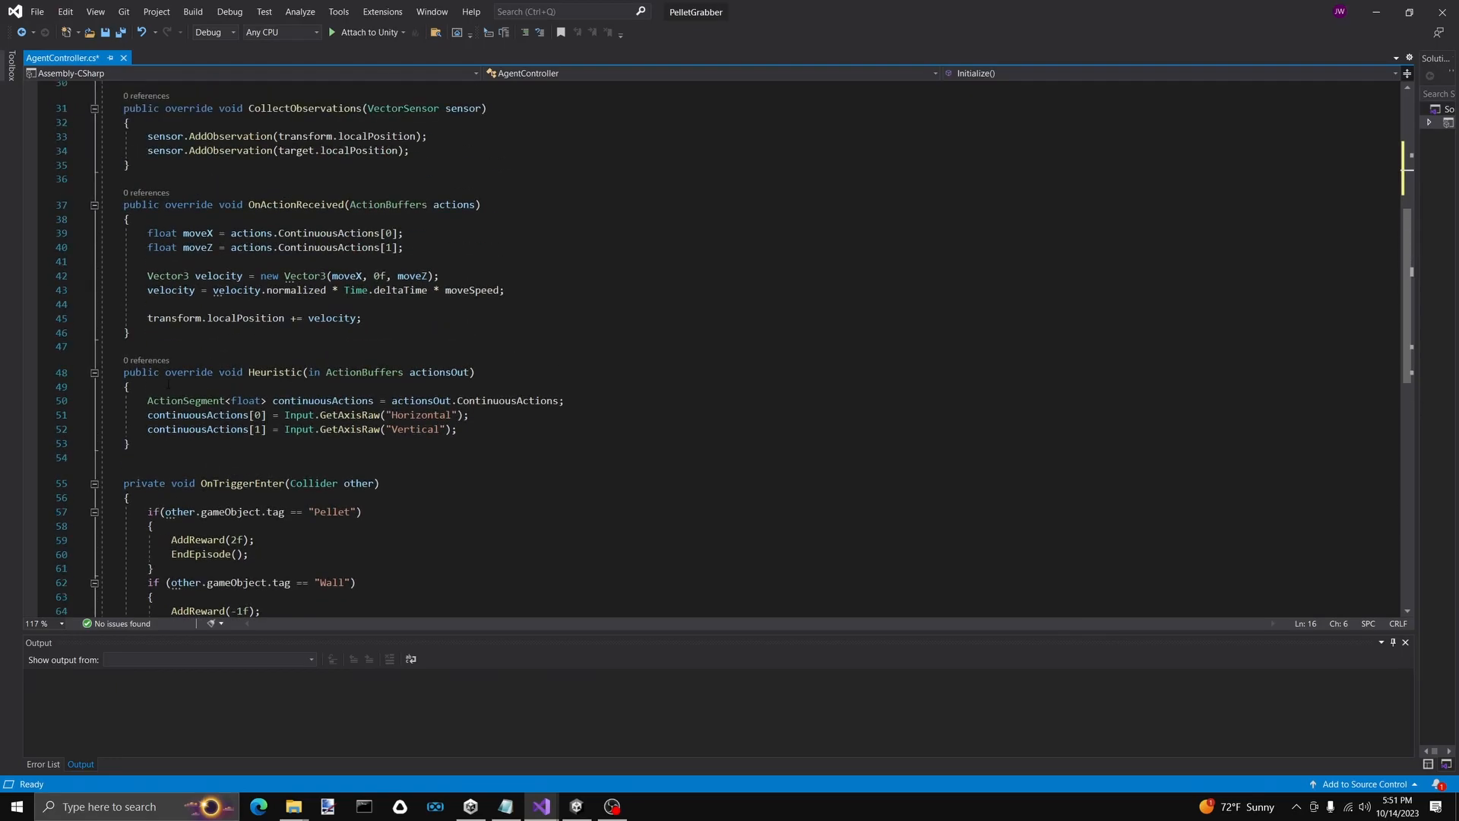
scroll(173, 385, "up", 2)
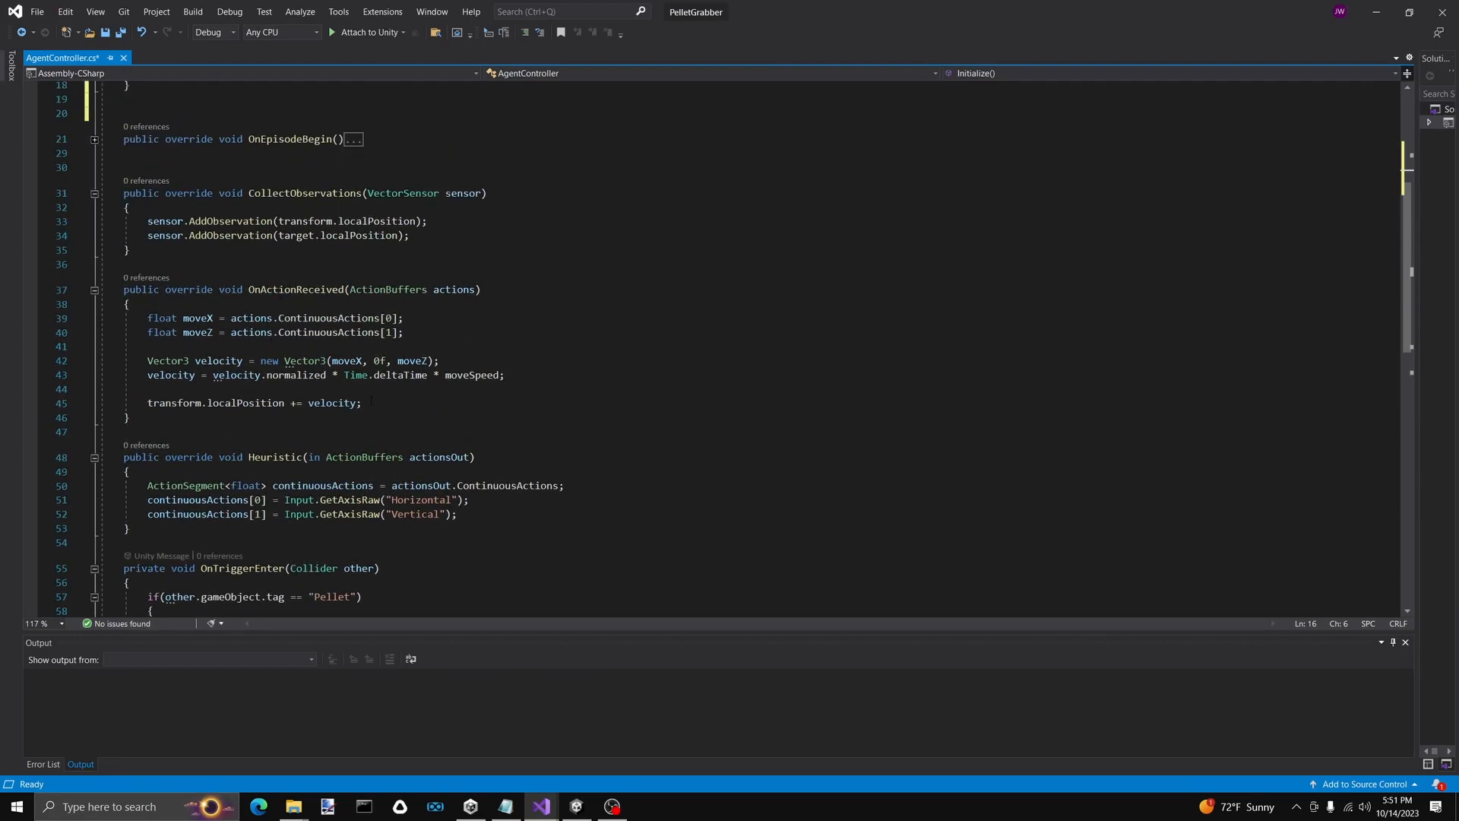
left_click(179, 347)
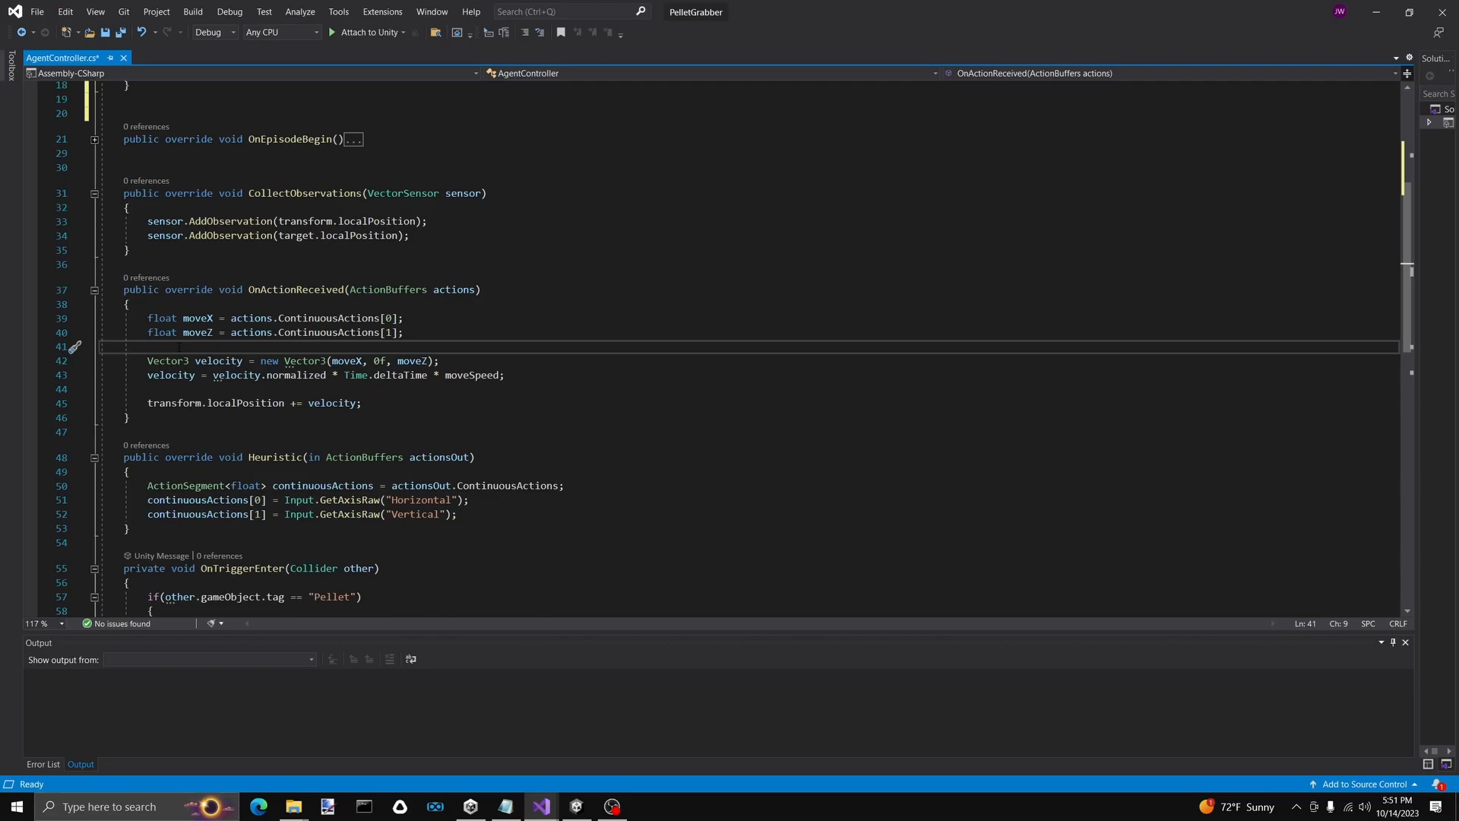
key("Return")
type("/*")
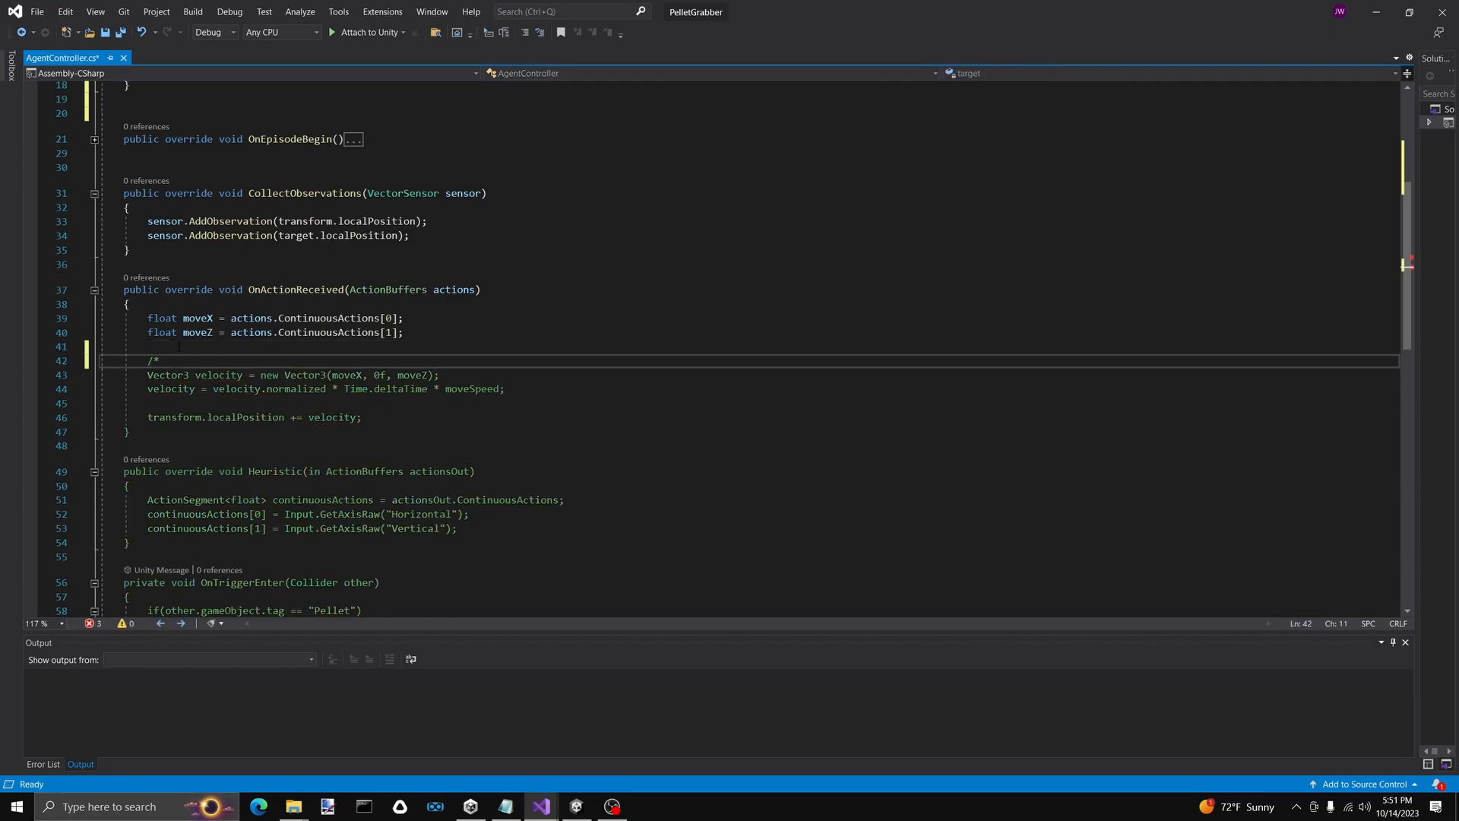
left_click(374, 416)
key("Return")
type("*/")
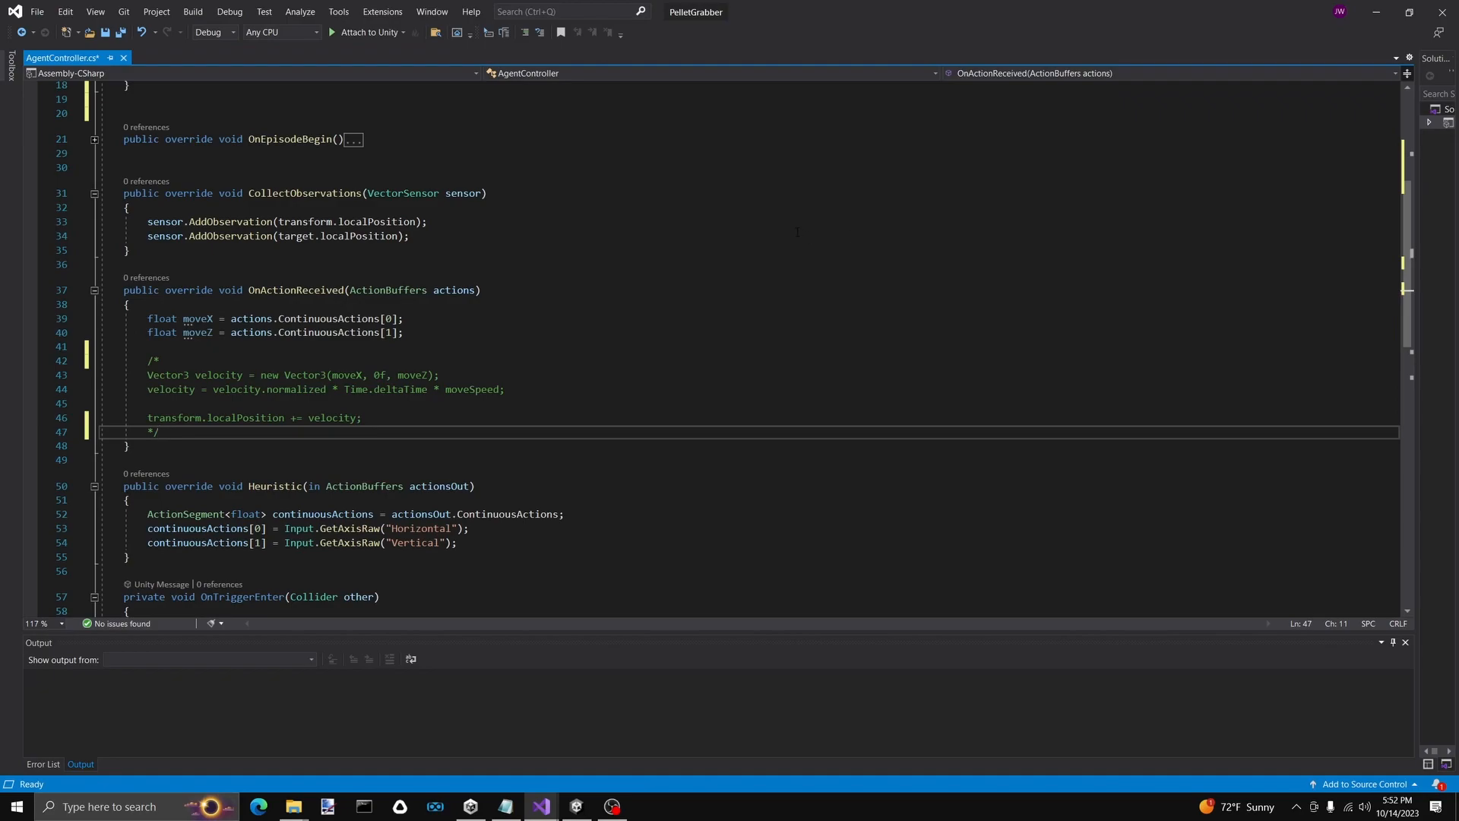
Rename the moveX variable in OnActionReceived to moveRotate
left_click(212, 319)
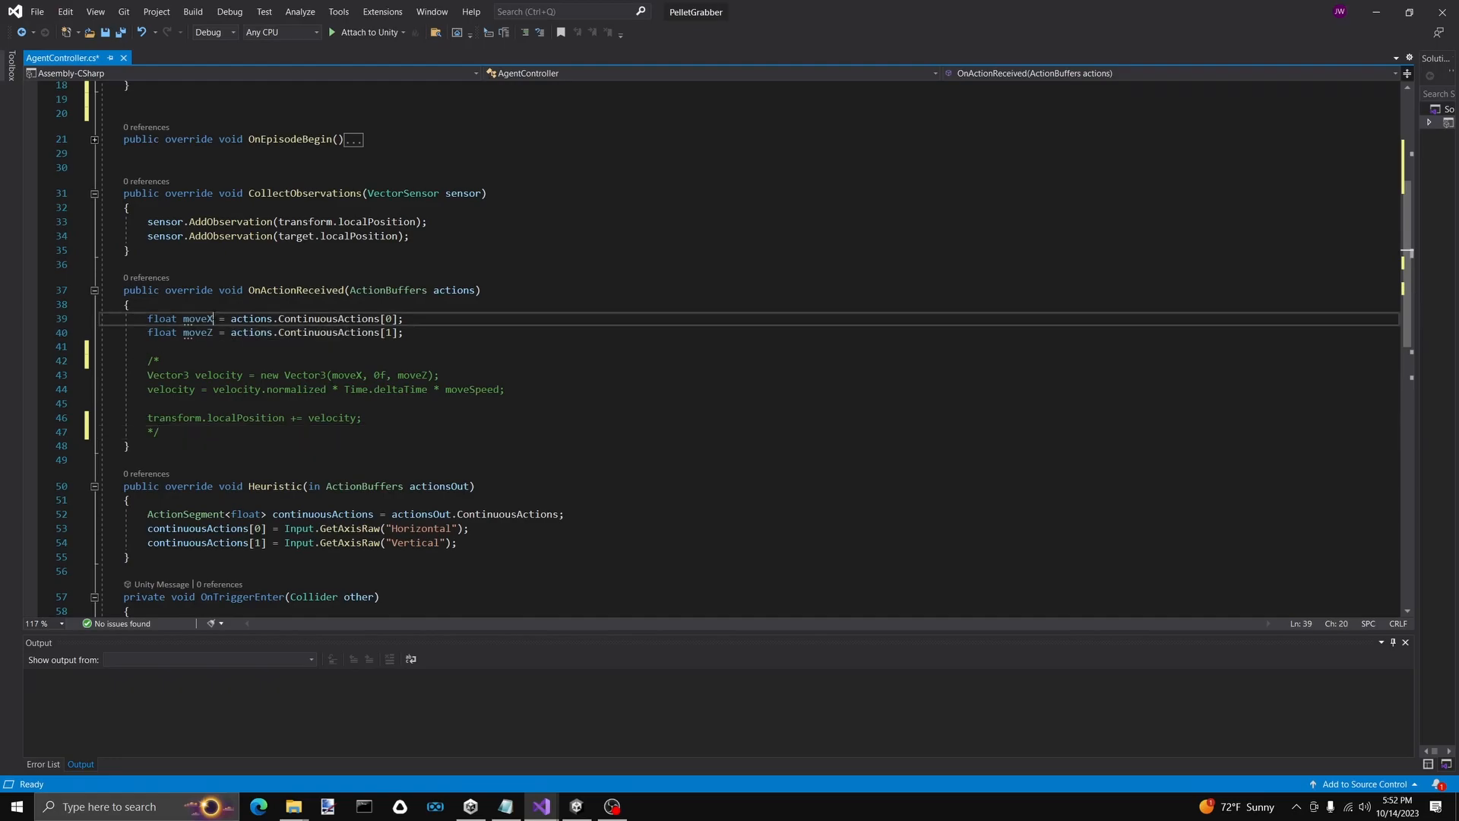
double_click(212, 319)
key("BackSpace")
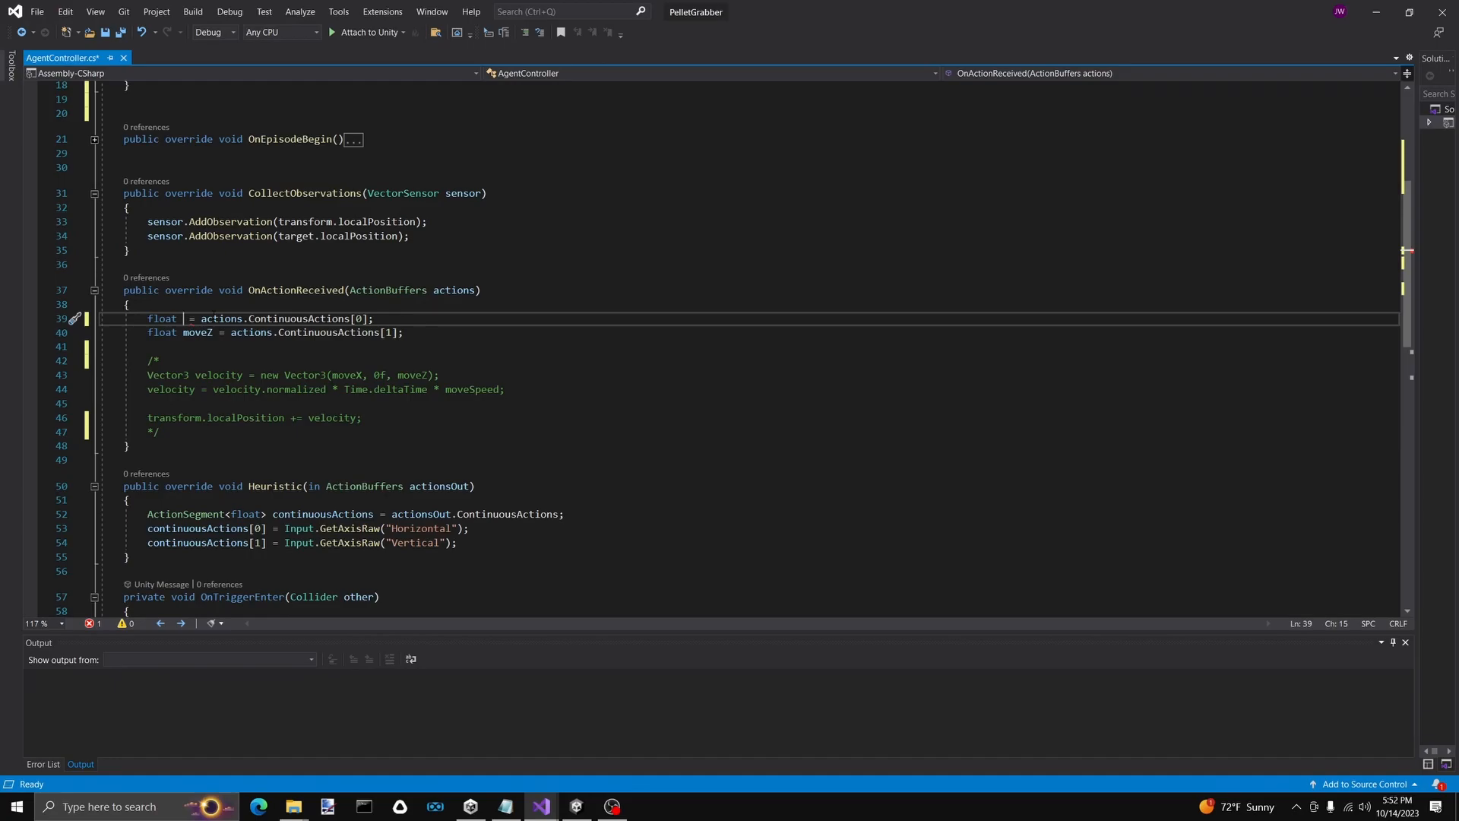
type("moveRo")
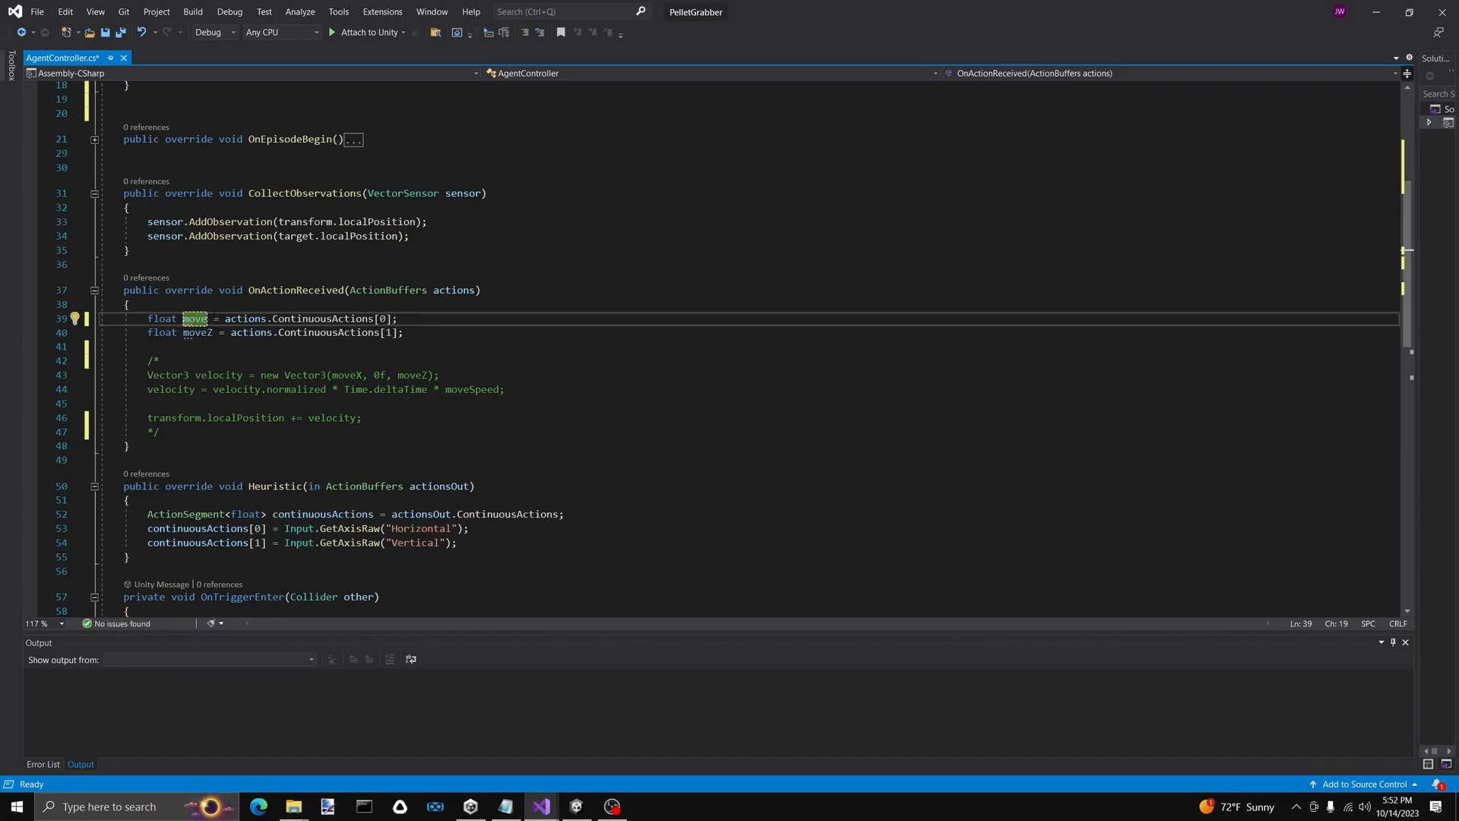
type("tate")
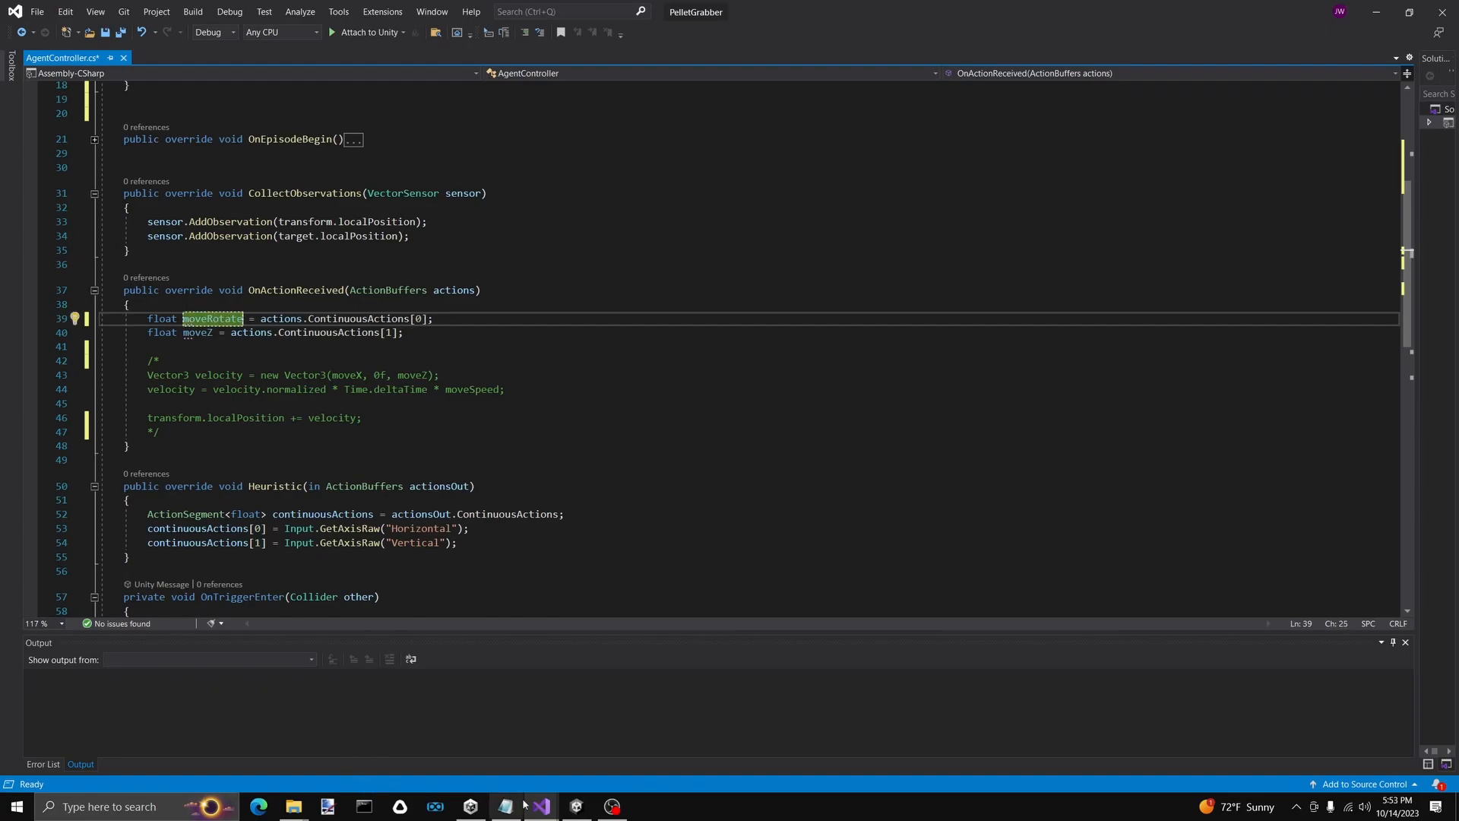
Check the variable names and movement code of OnActionReceived in the other Visual Studio window's AgentController script
mouse_move(541, 804)
left_click(540, 730)
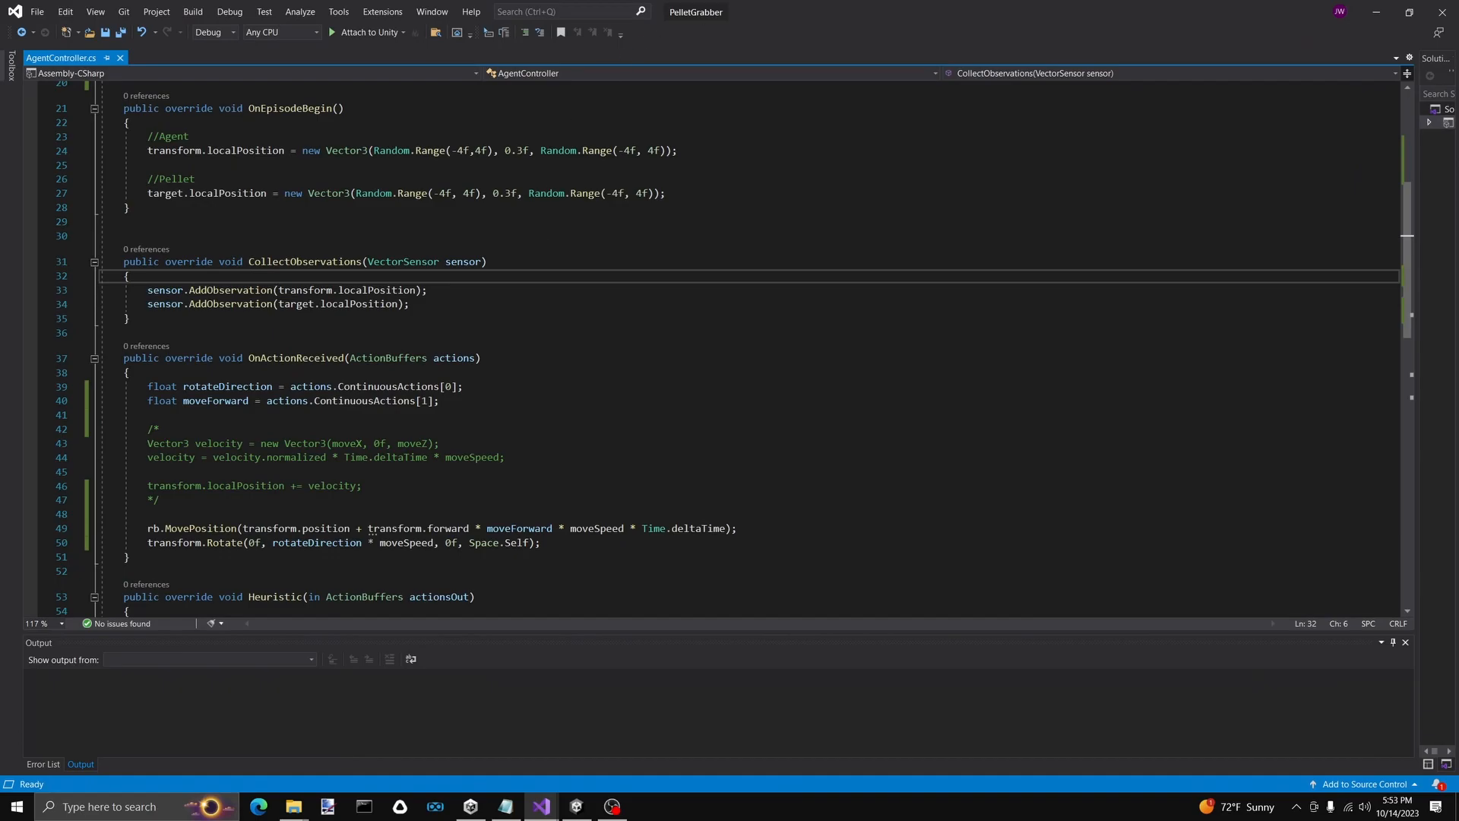
left_click_drag(846, 16, 2, 334)
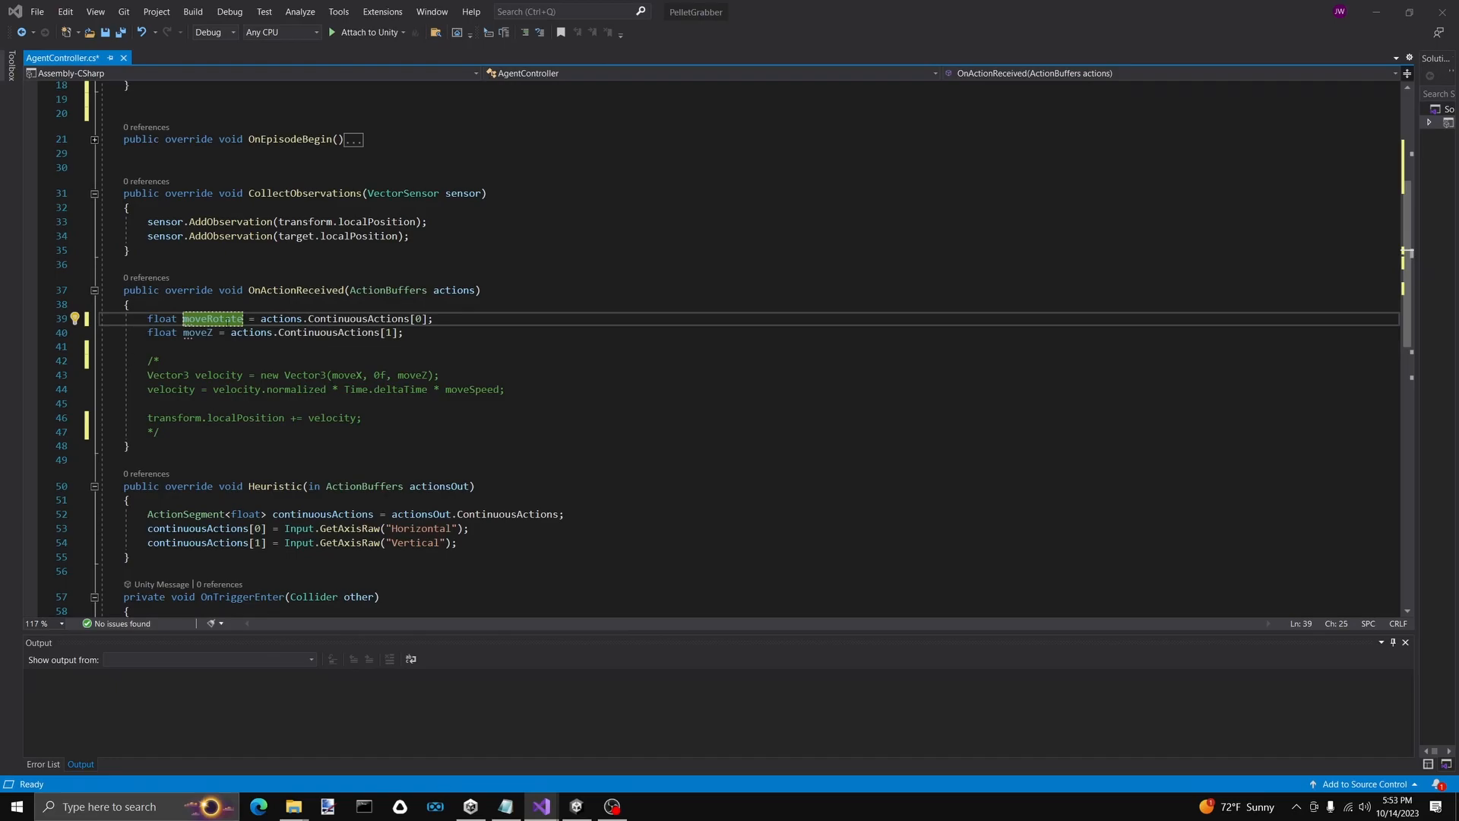
Rename the moveZ variable in OnActionReceived to moveForward
left_click(213, 333)
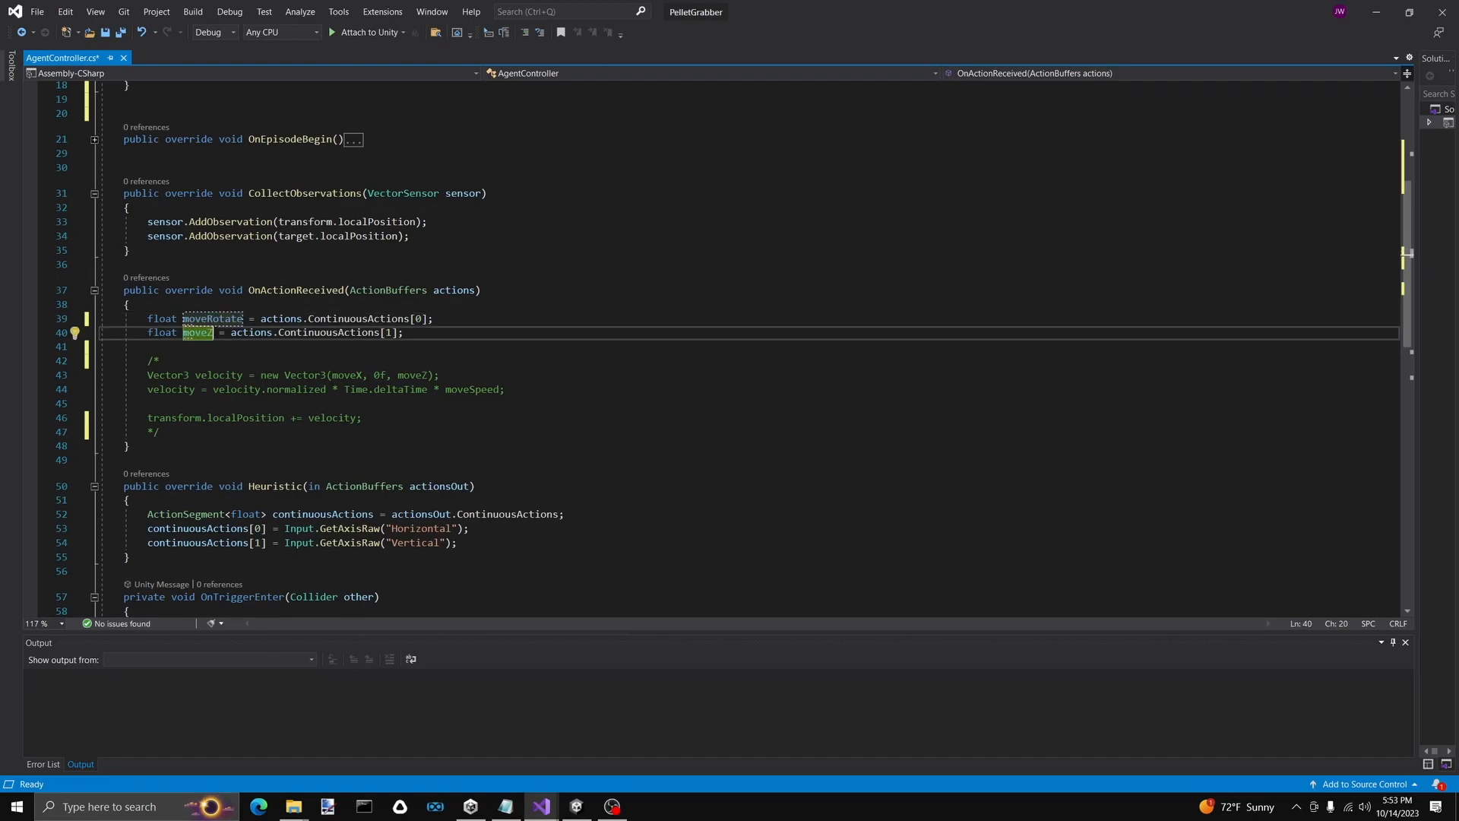
key("BackSpace")
type("Forwad")
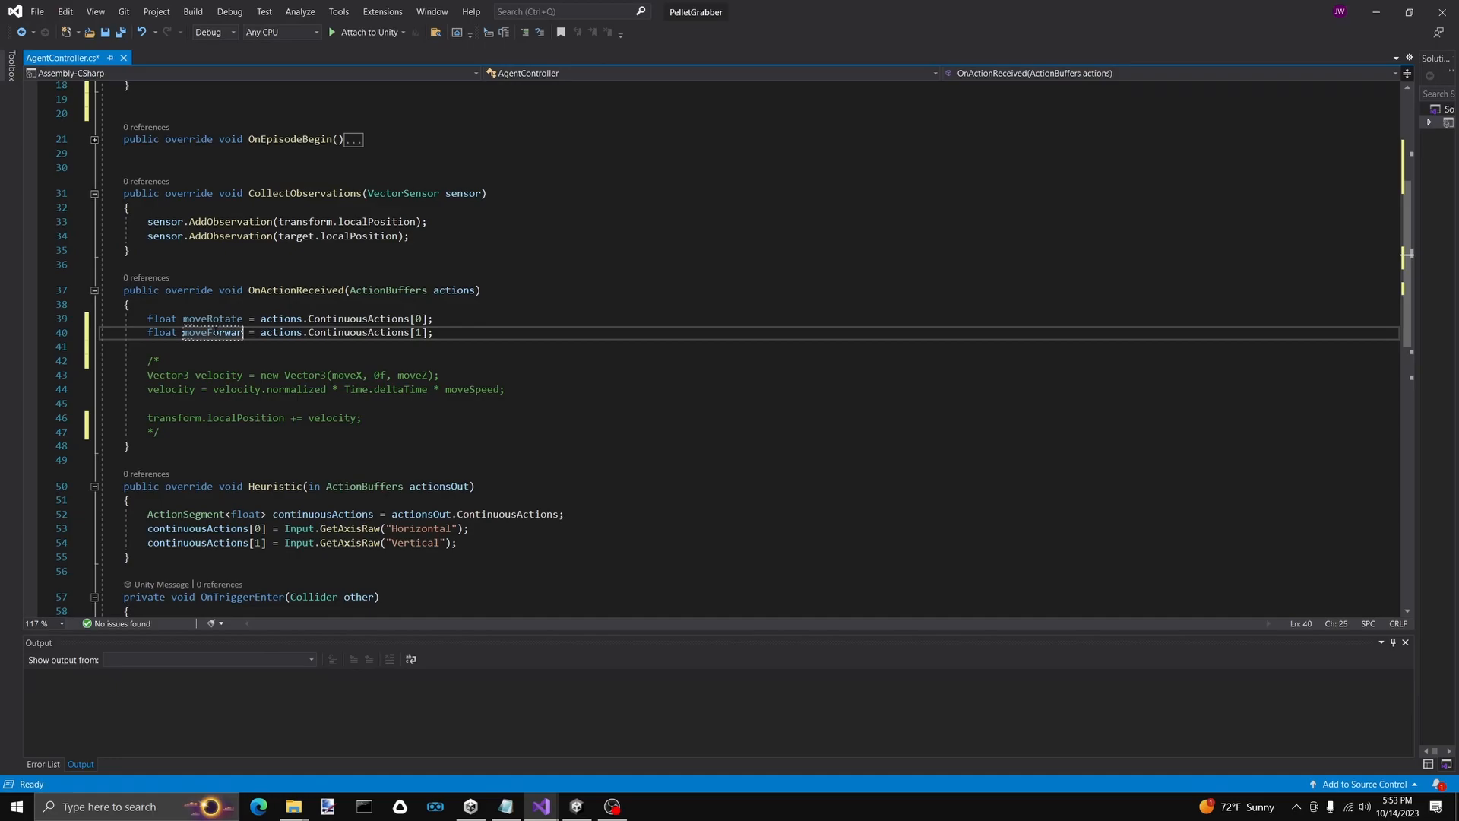
key("BackSpace")
type("rd")
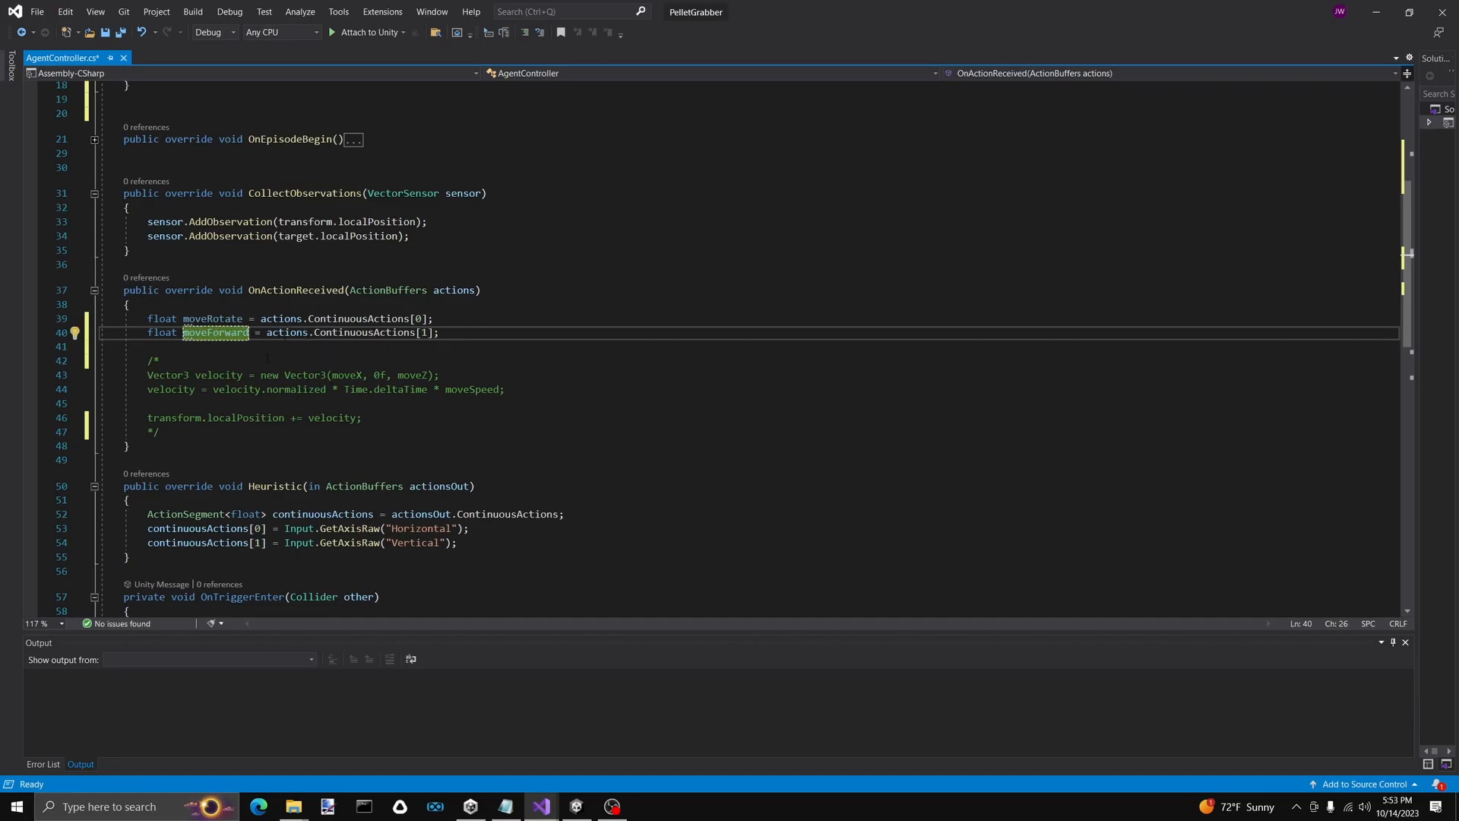
Insert blank lines between the moveForward declaration and the commented-out velocity block
left_click(206, 350)
key("Return")
key("Return")
key("Up")
Review the Rigidbody rb field declaration and its GetComponent assignment in Initialize
scroll(206, 352, "up", 4)
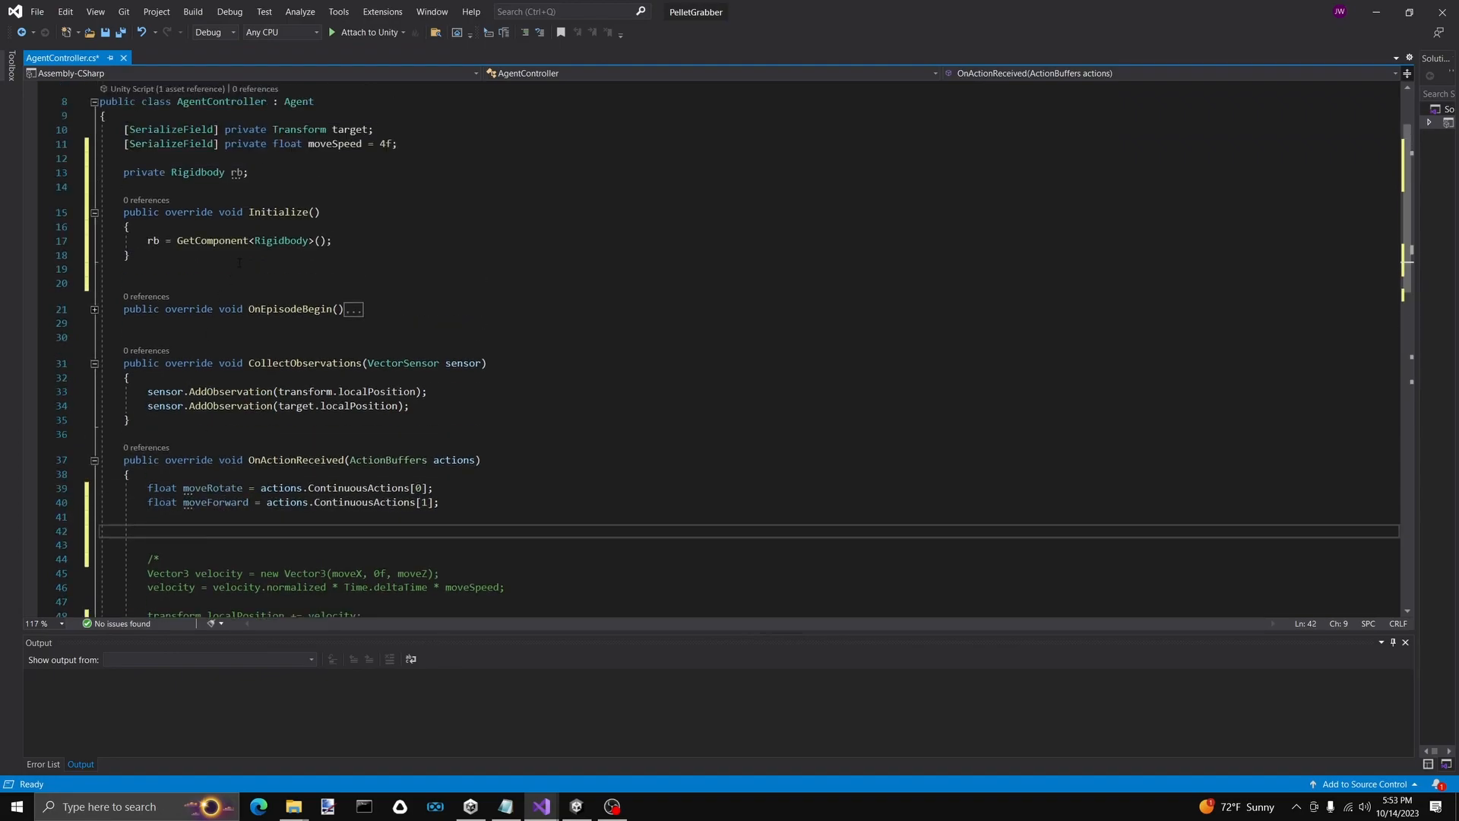
left_click_drag(149, 242, 238, 242)
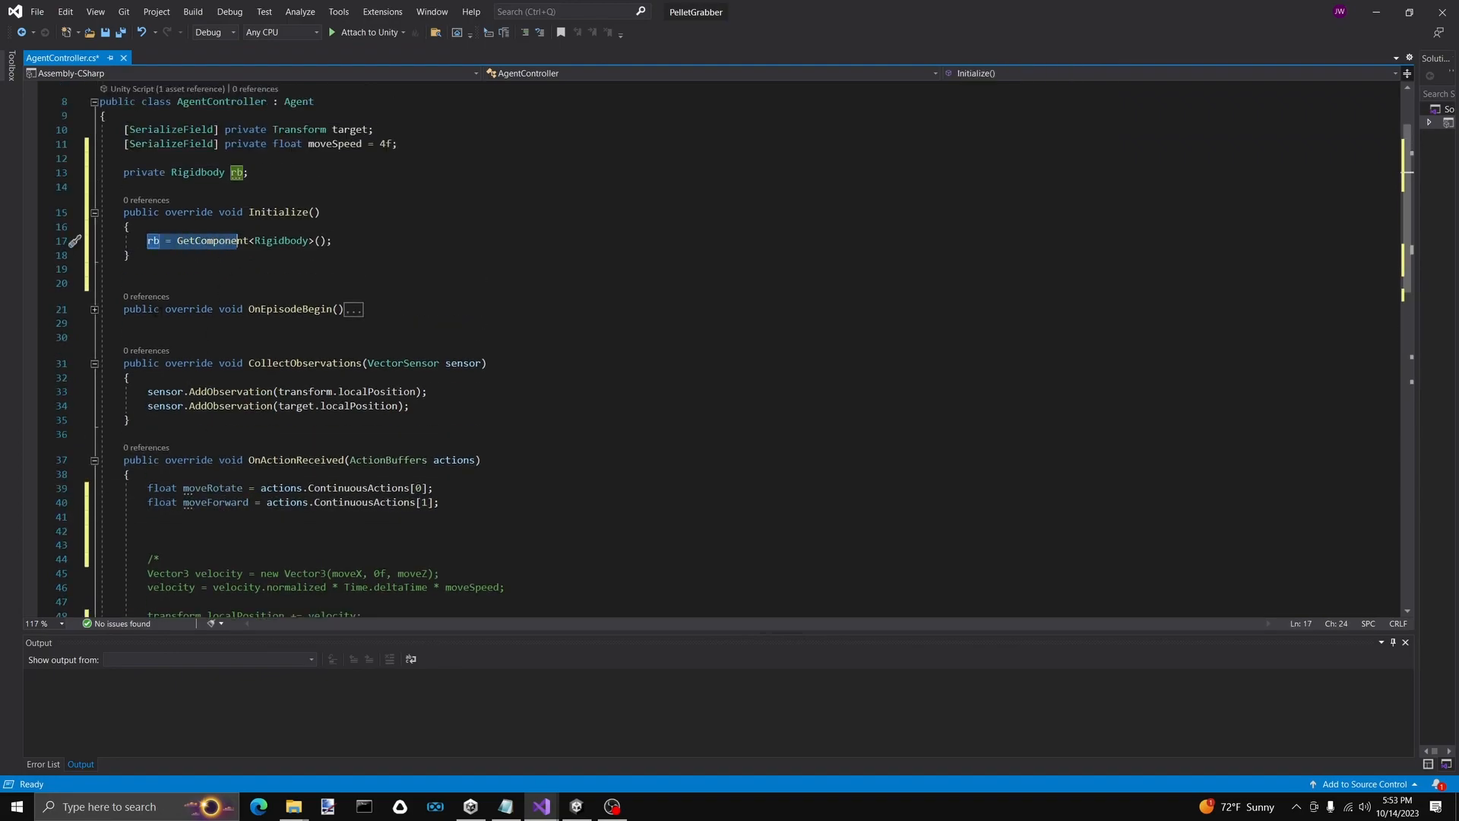
left_click(95, 310)
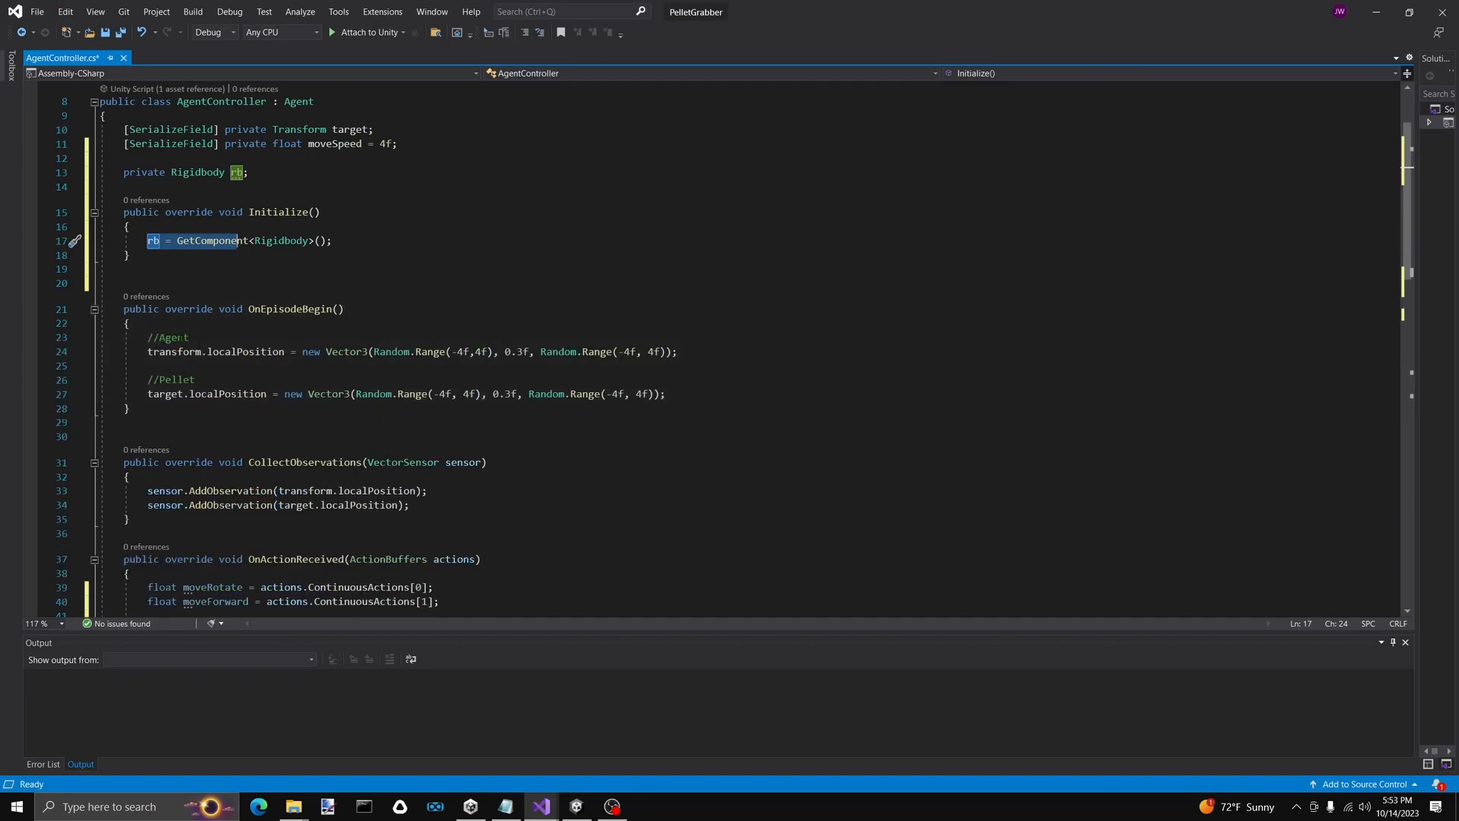
left_click(94, 310)
scroll(175, 271, "up", 2)
left_click_drag(190, 257, 244, 257)
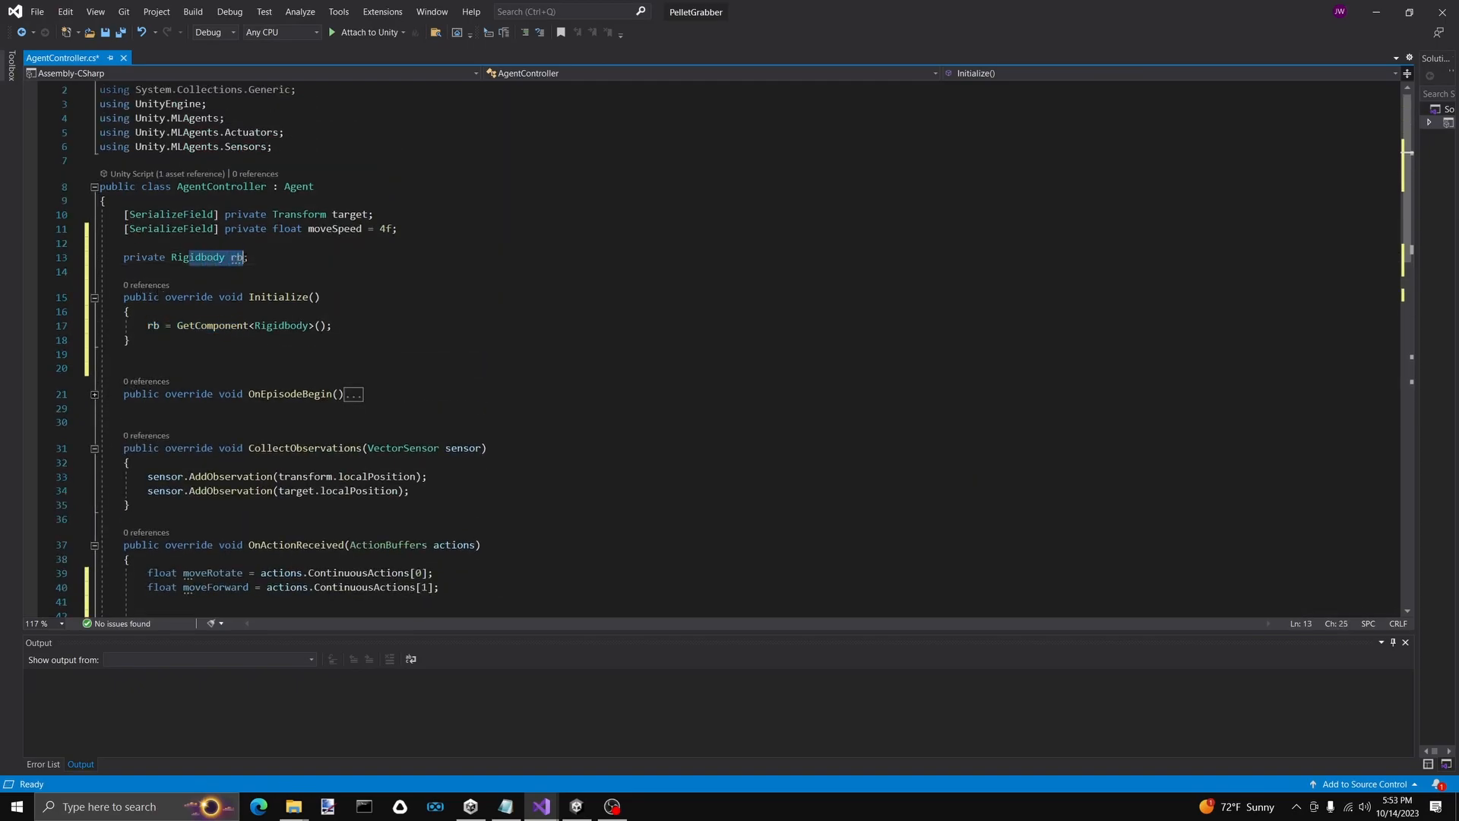
left_click_drag(153, 325, 320, 325)
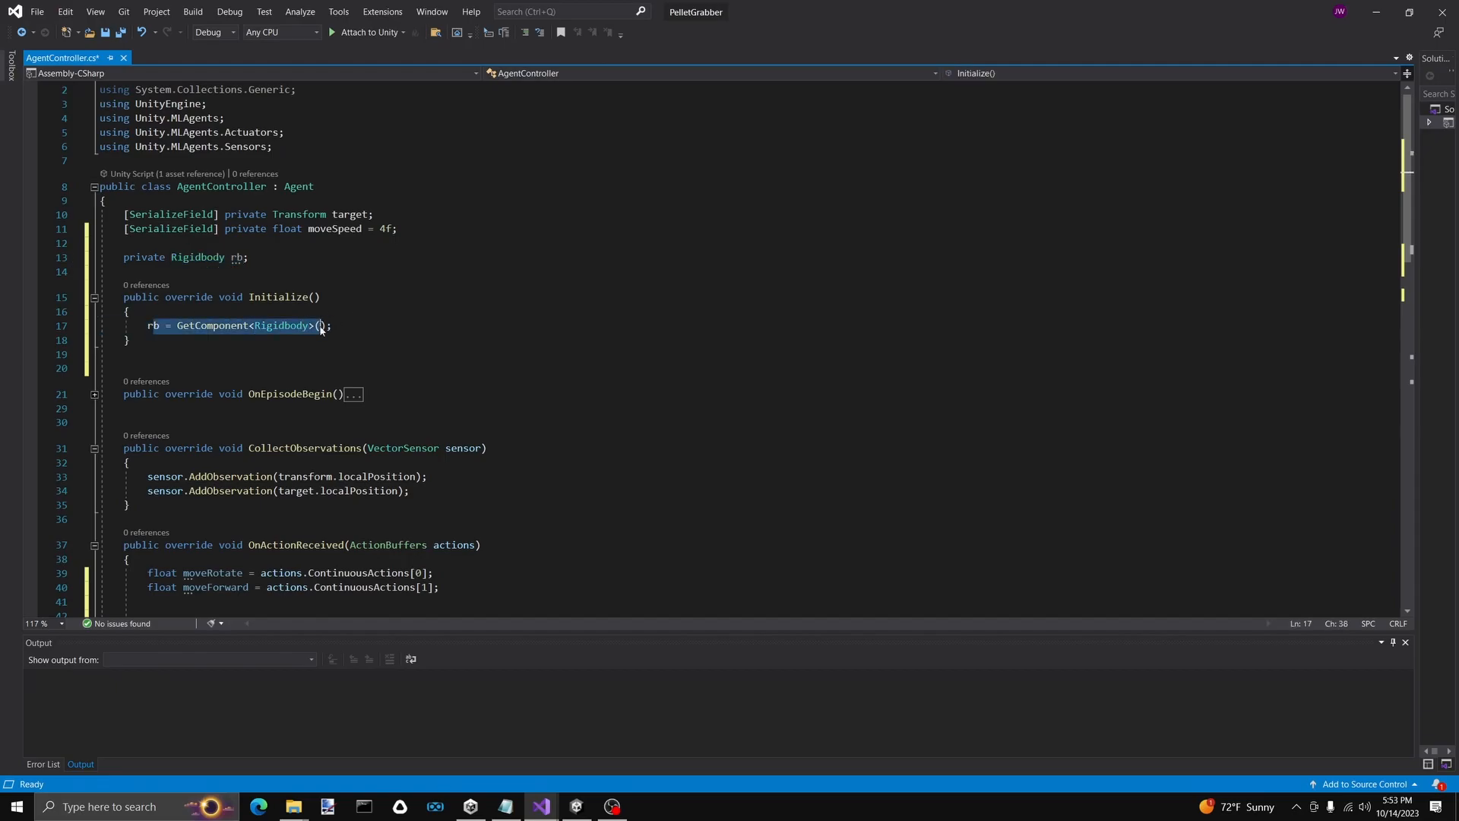
scroll(325, 312, "down", 12)
scroll(228, 275, "up", 4)
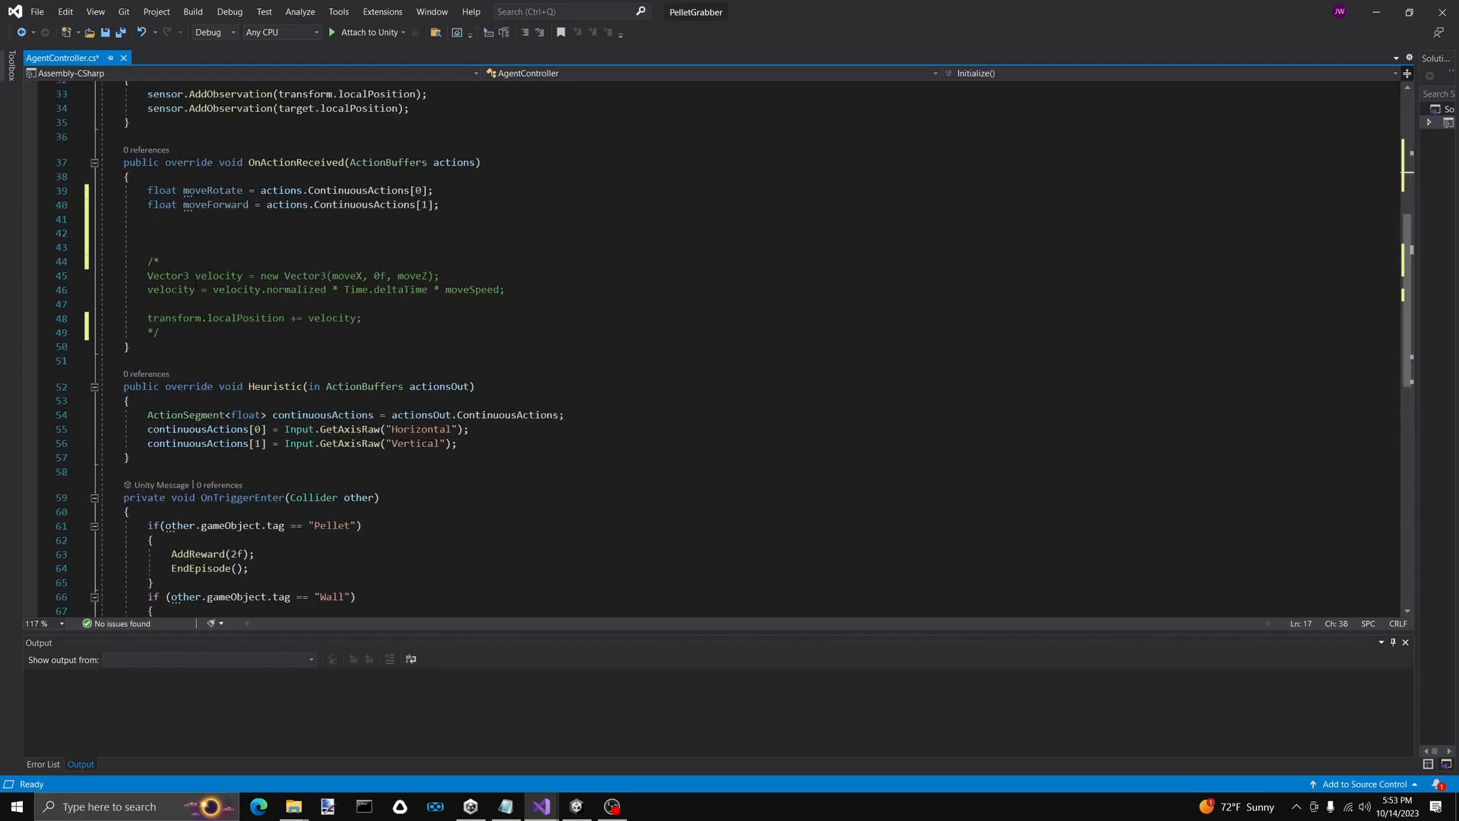
Begin an rb.MovePosition call below the moveForward declaration, with transform.position as the start of its argument
left_click(200, 280)
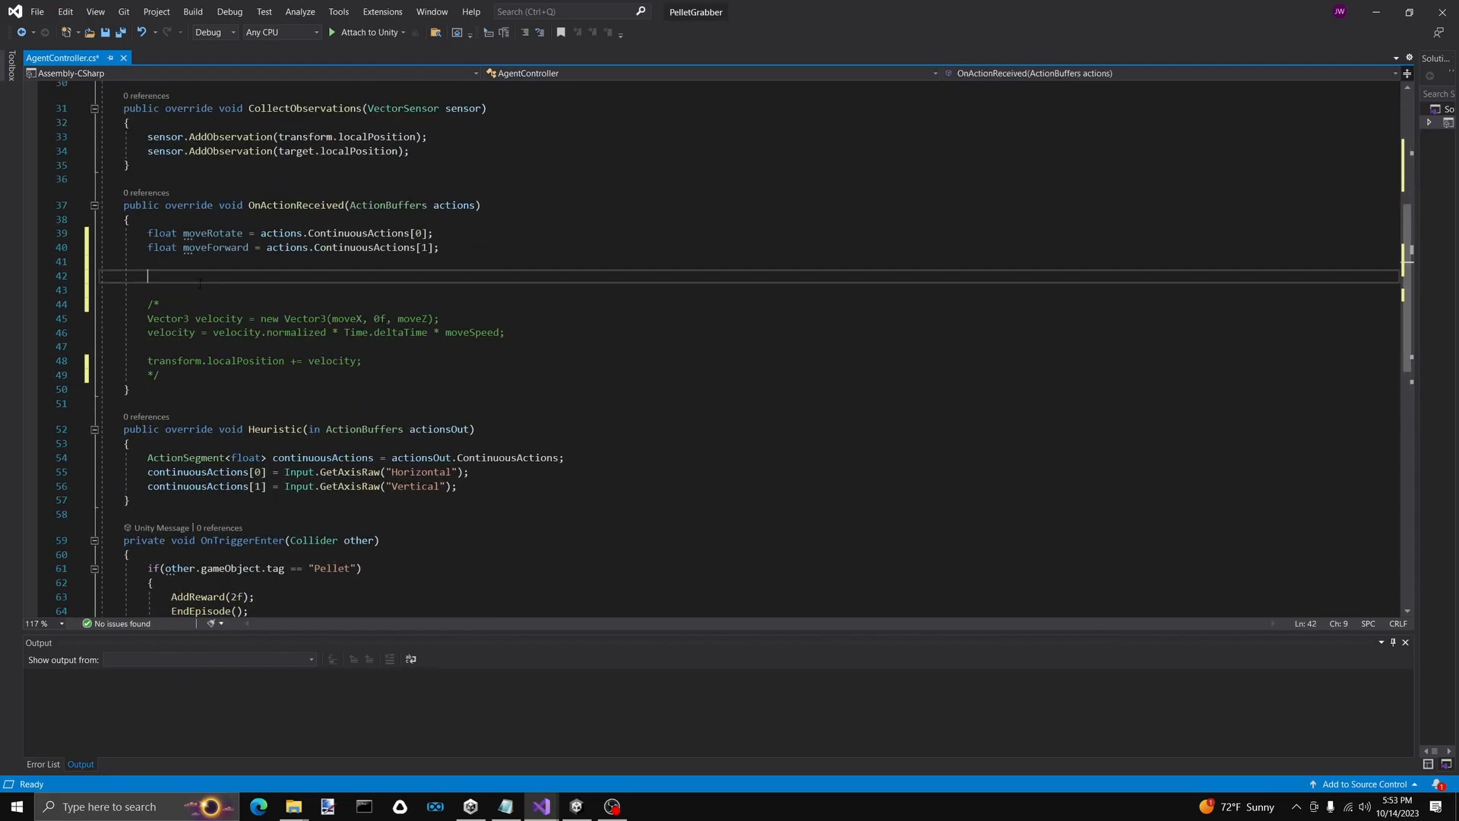
type("rb.MoveP")
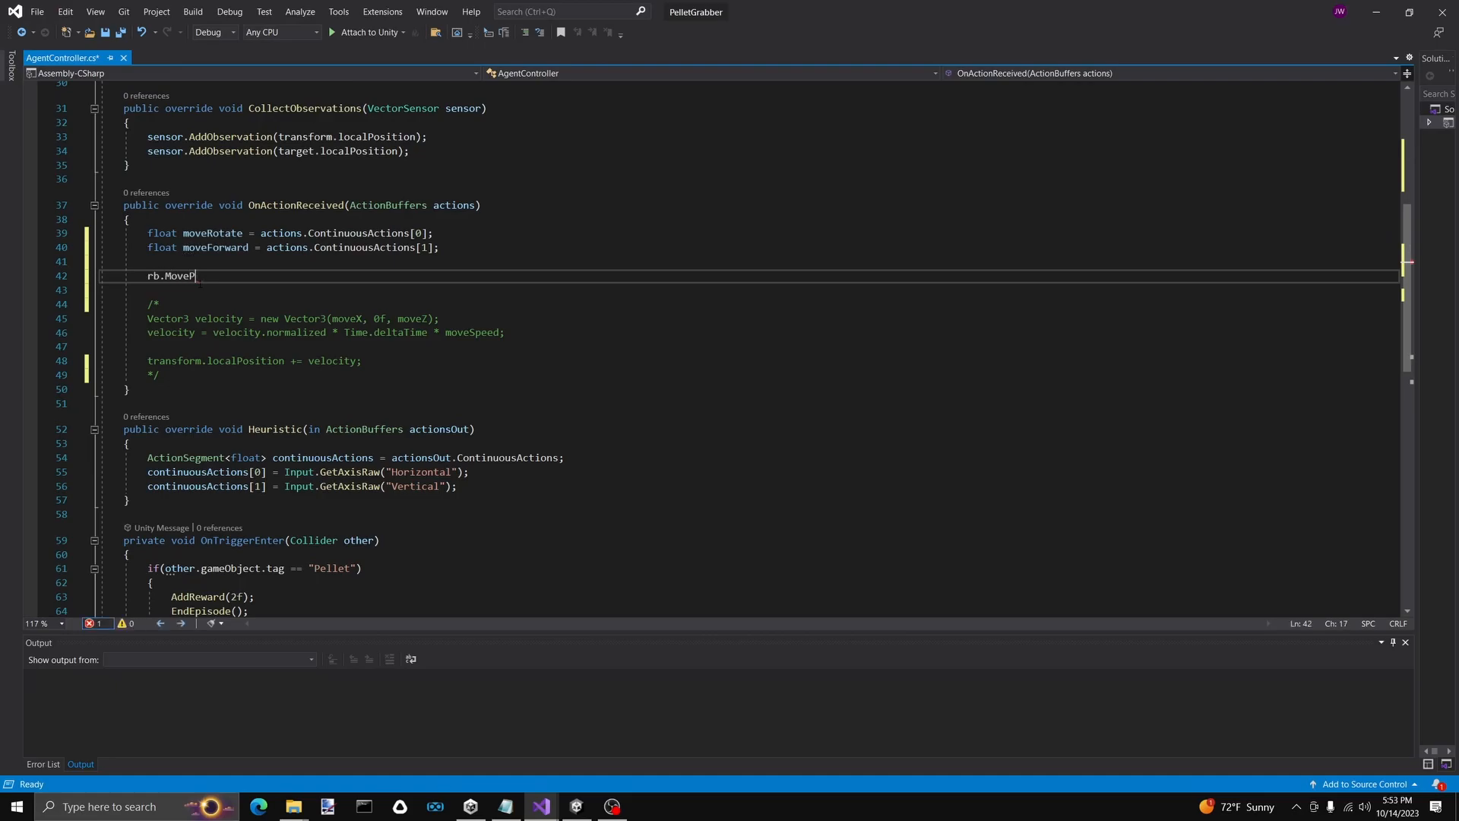
type("ostion")
key("BackSpace")
key("BackSpace")
key("BackSpace")
key("BackSpace")
type("ition")
type("(trasn")
key("BackSpace")
key("BackSpace")
type("nsform.postion")
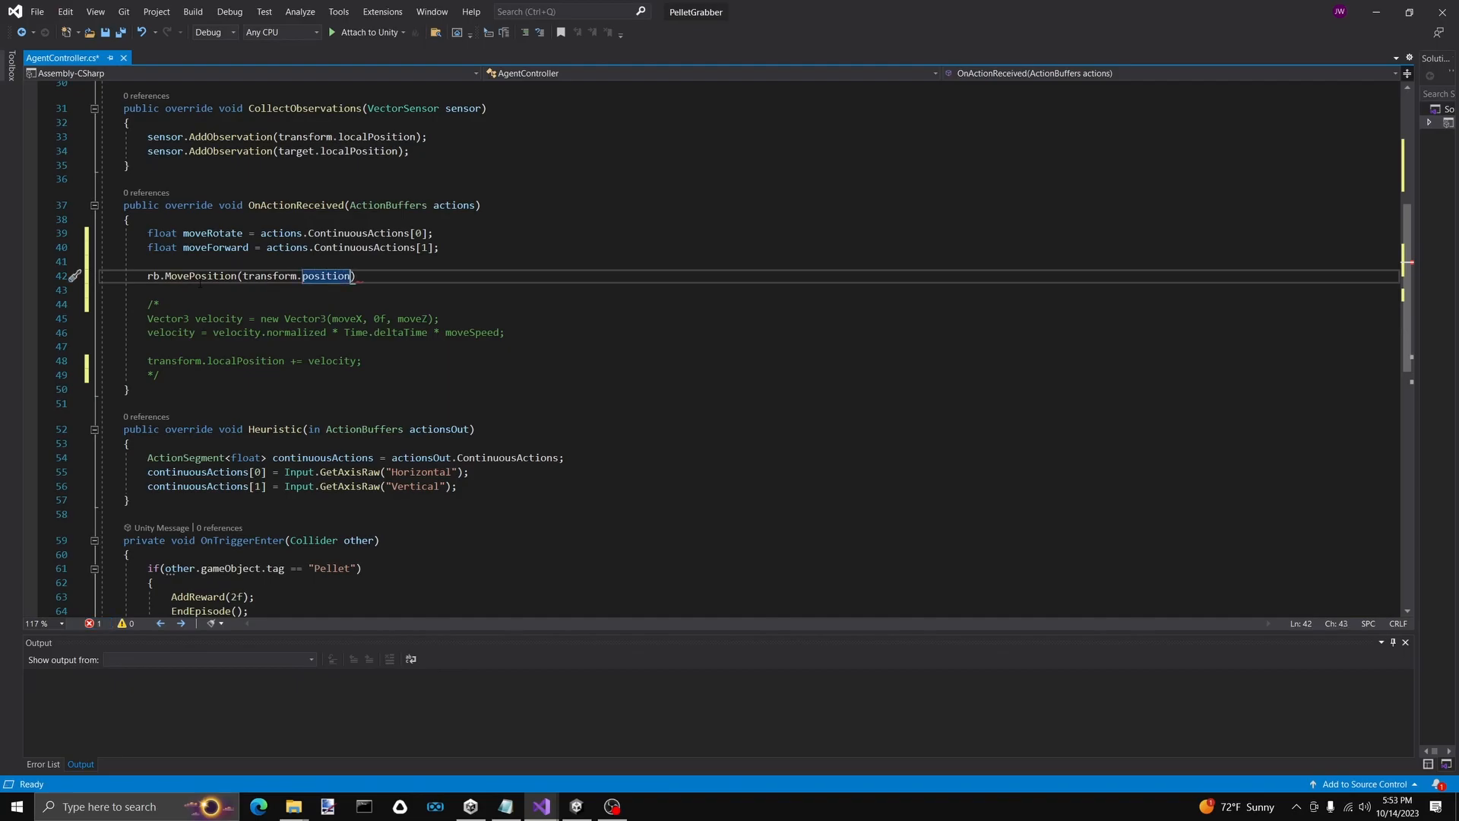
Add + transform.forward to the argument of the MovePosition call
type(" + tr")
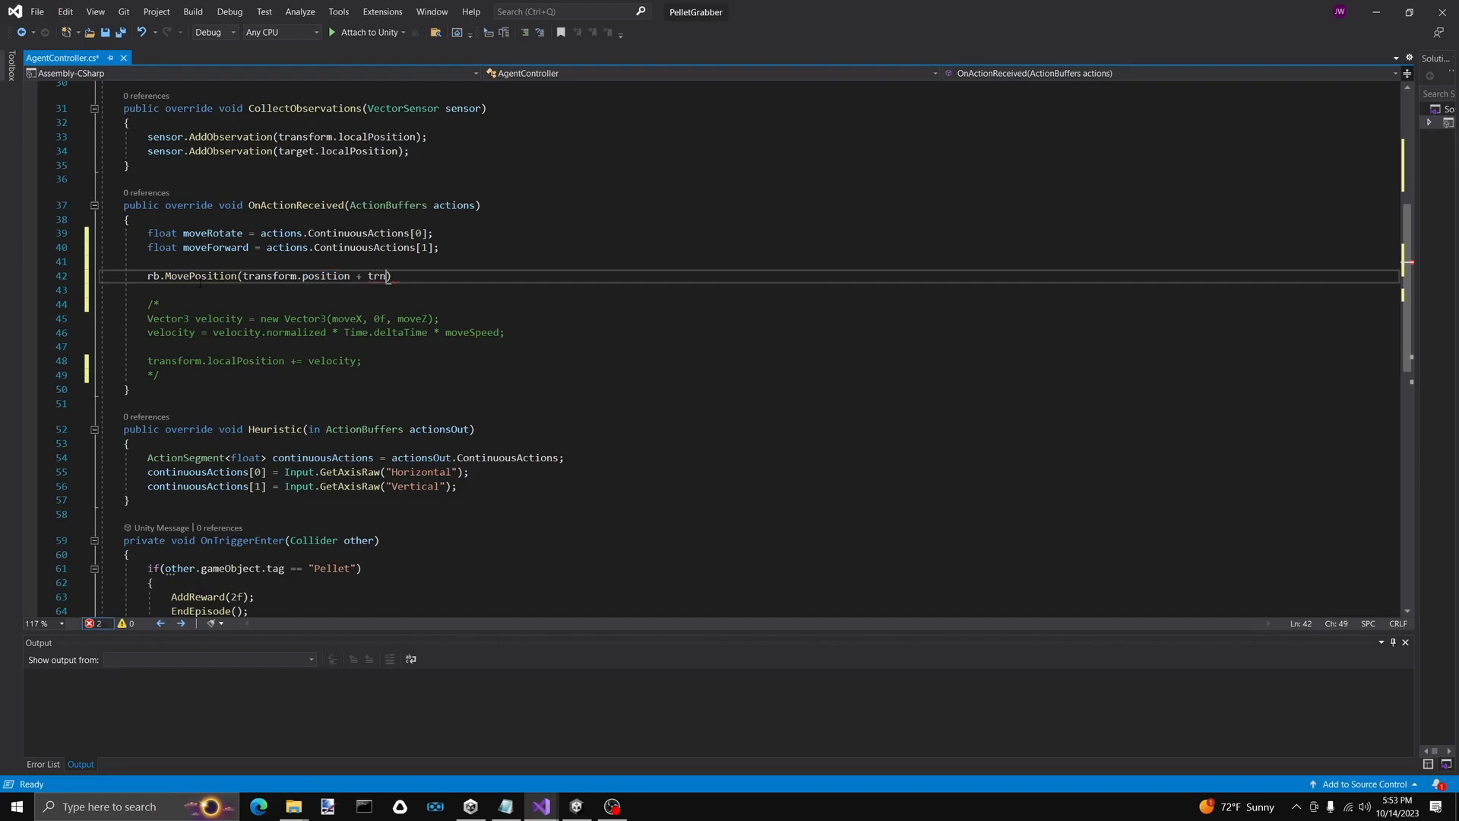
type("ansform")
key("BackSpace")
key("BackSpace")
key("BackSpace")
key("BackSpace")
type("form.forward")
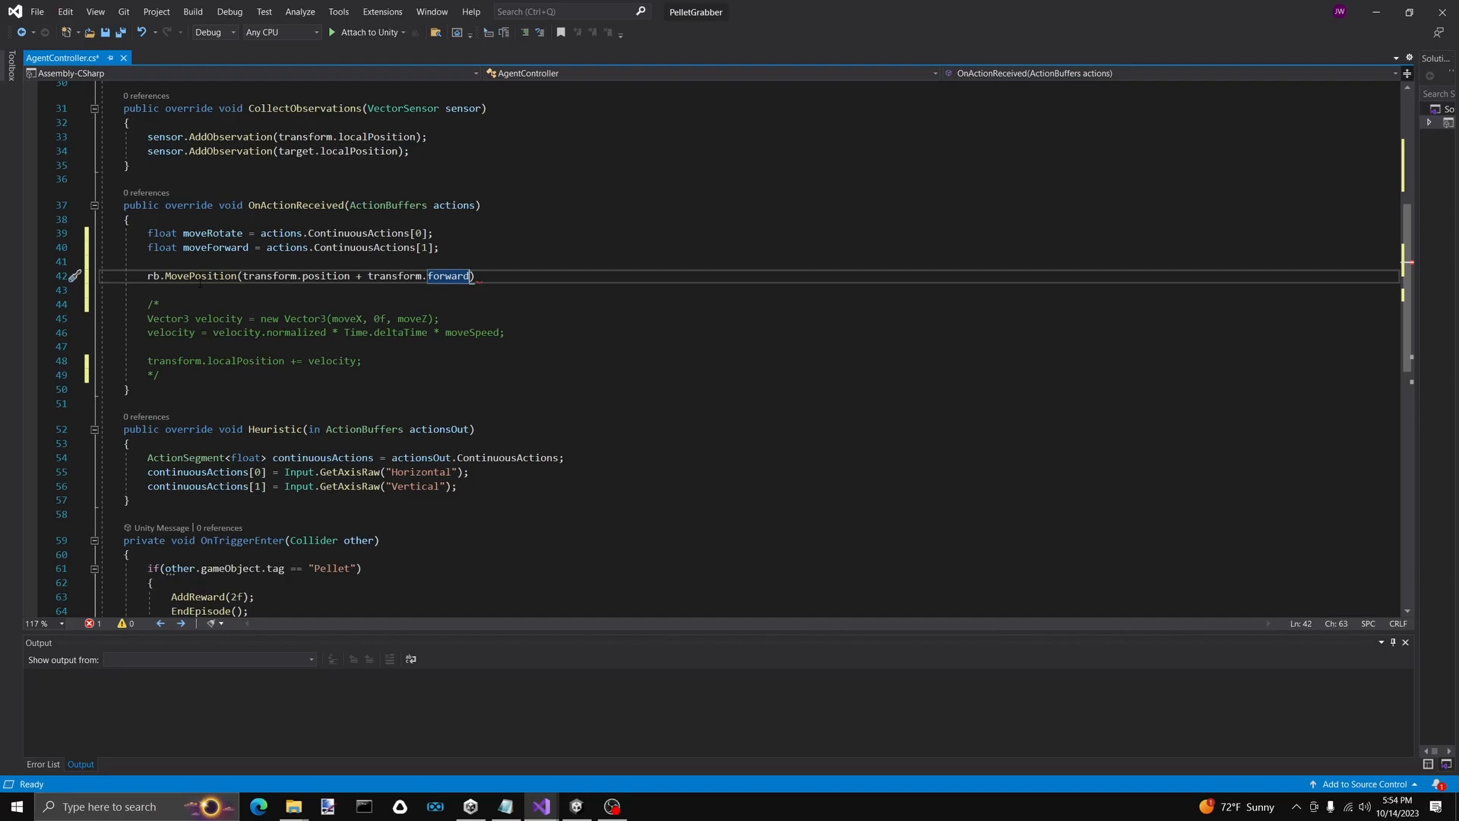
Multiply transform.forward by the moveForward variable in the MovePosition call
type("* moveFor")
left_click_drag(211, 247, 216, 261)
double_click(225, 250)
key("ctrl+c")
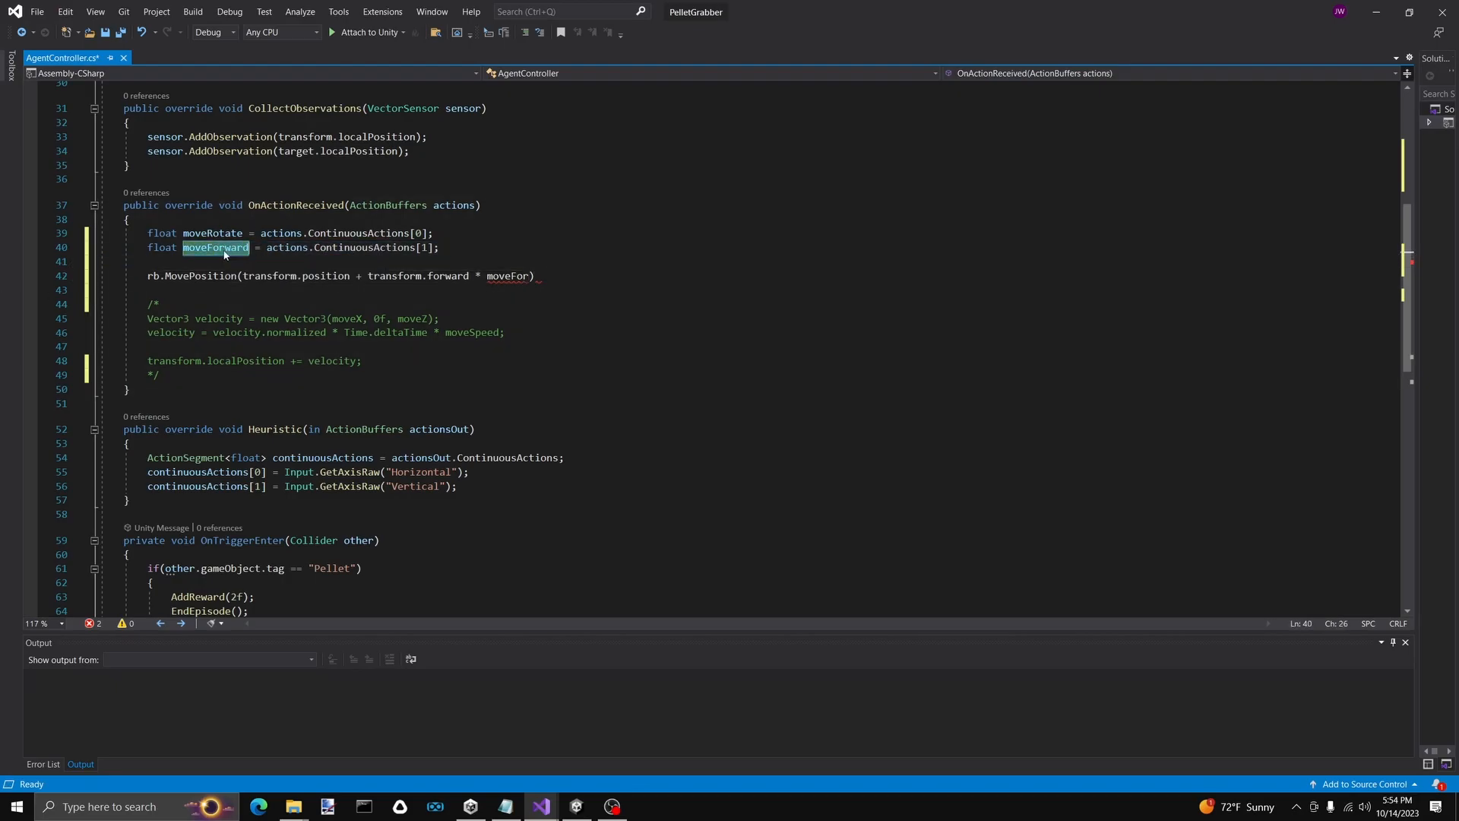
double_click(505, 277)
key("ctrl+v")
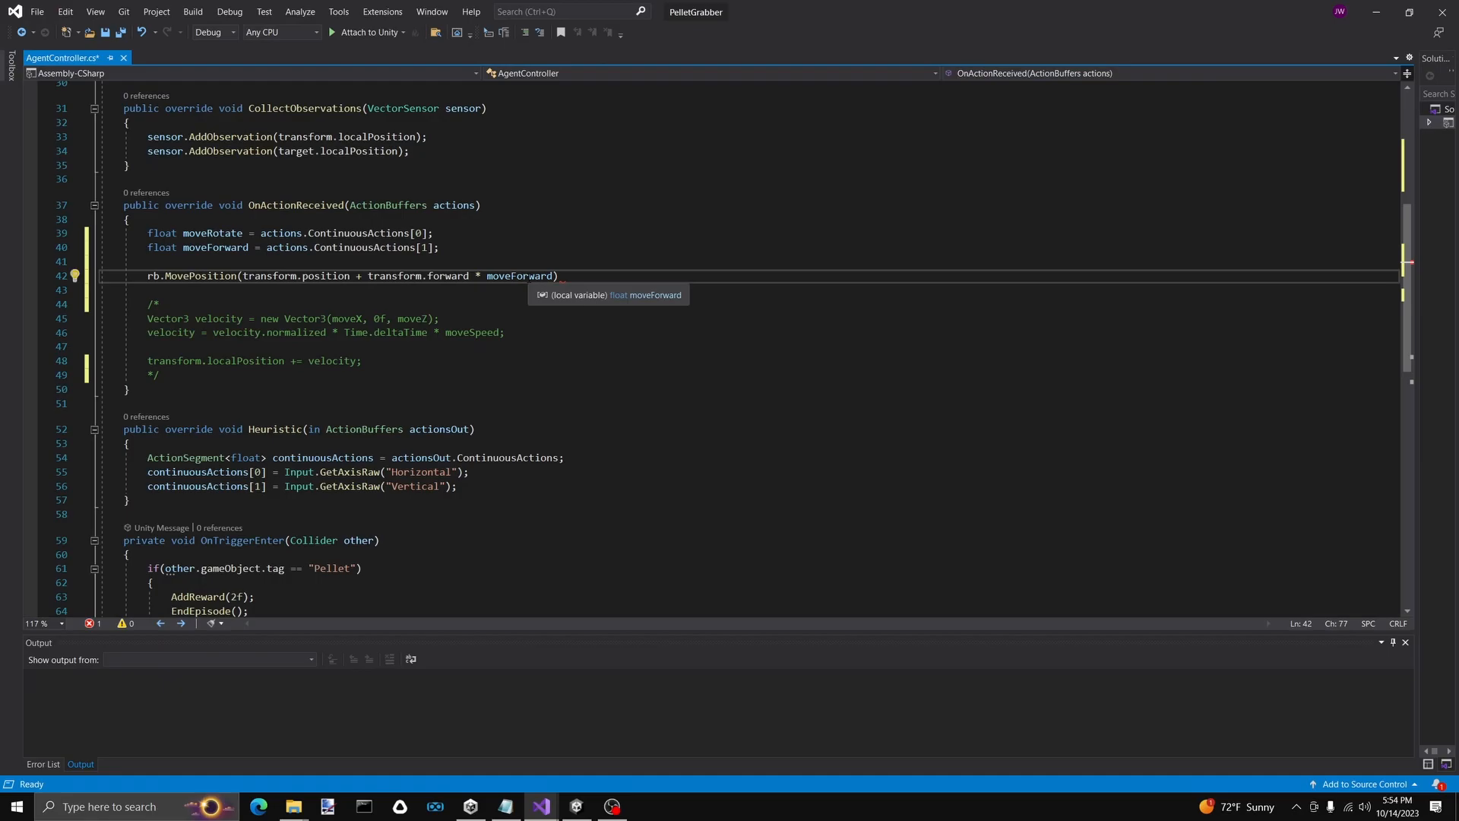
Multiply the movement by moveSpeed * Time.deltaTime, end the MovePosition statement with a semicolon and start a new line
type("* ")
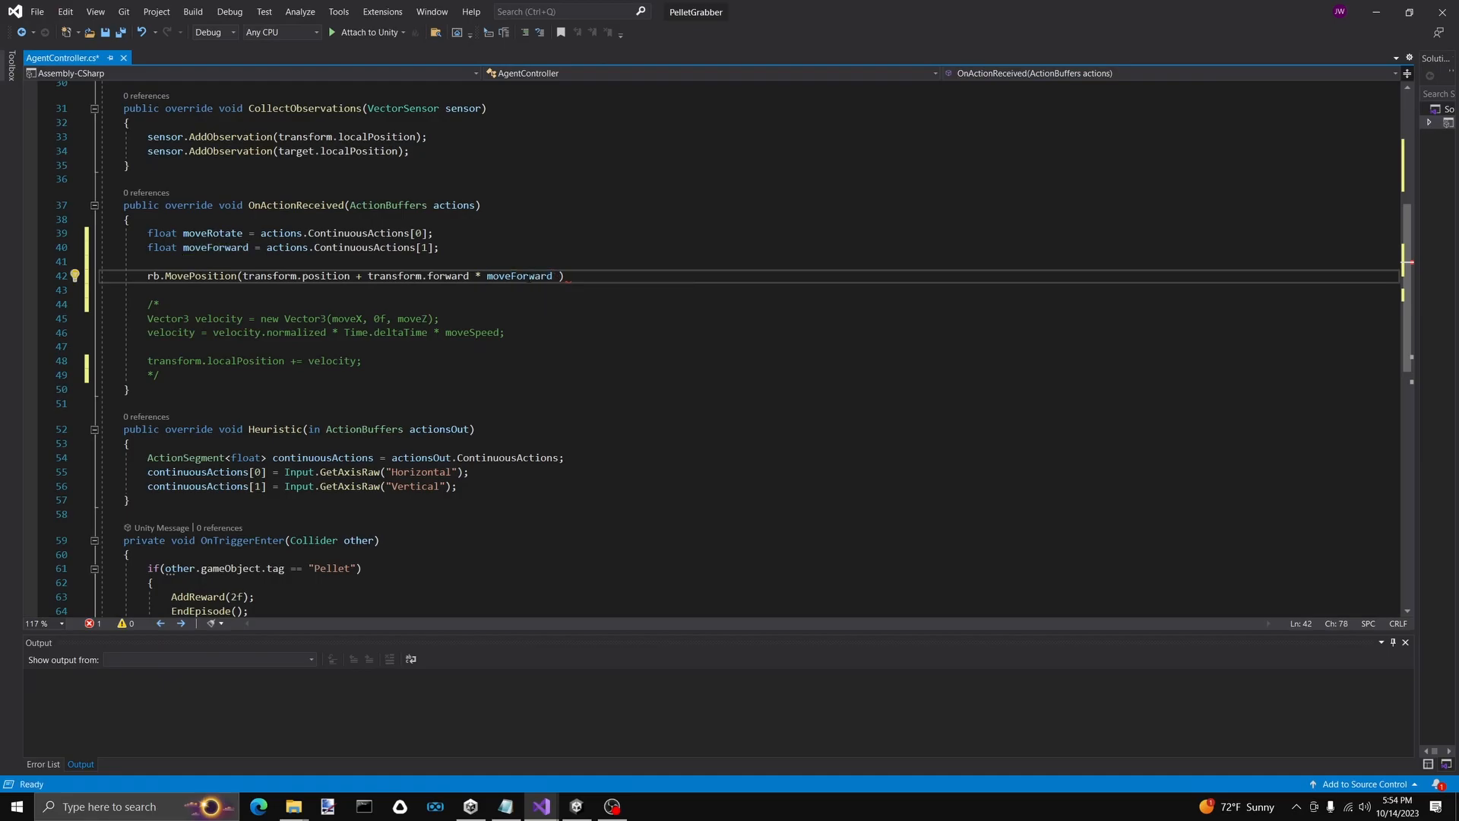
type("moveSpeed * Time.deltaTime);")
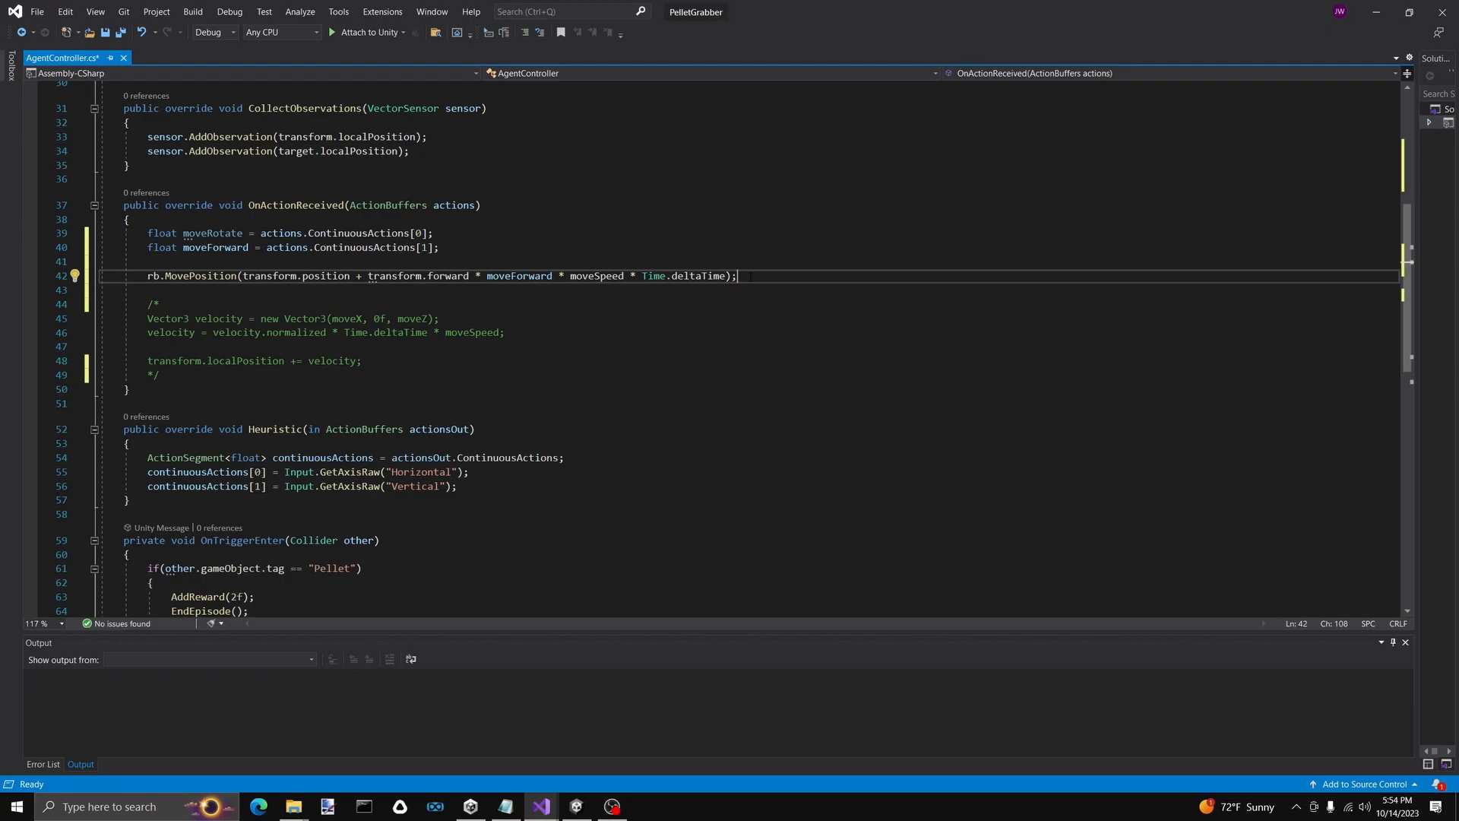
key("Return")
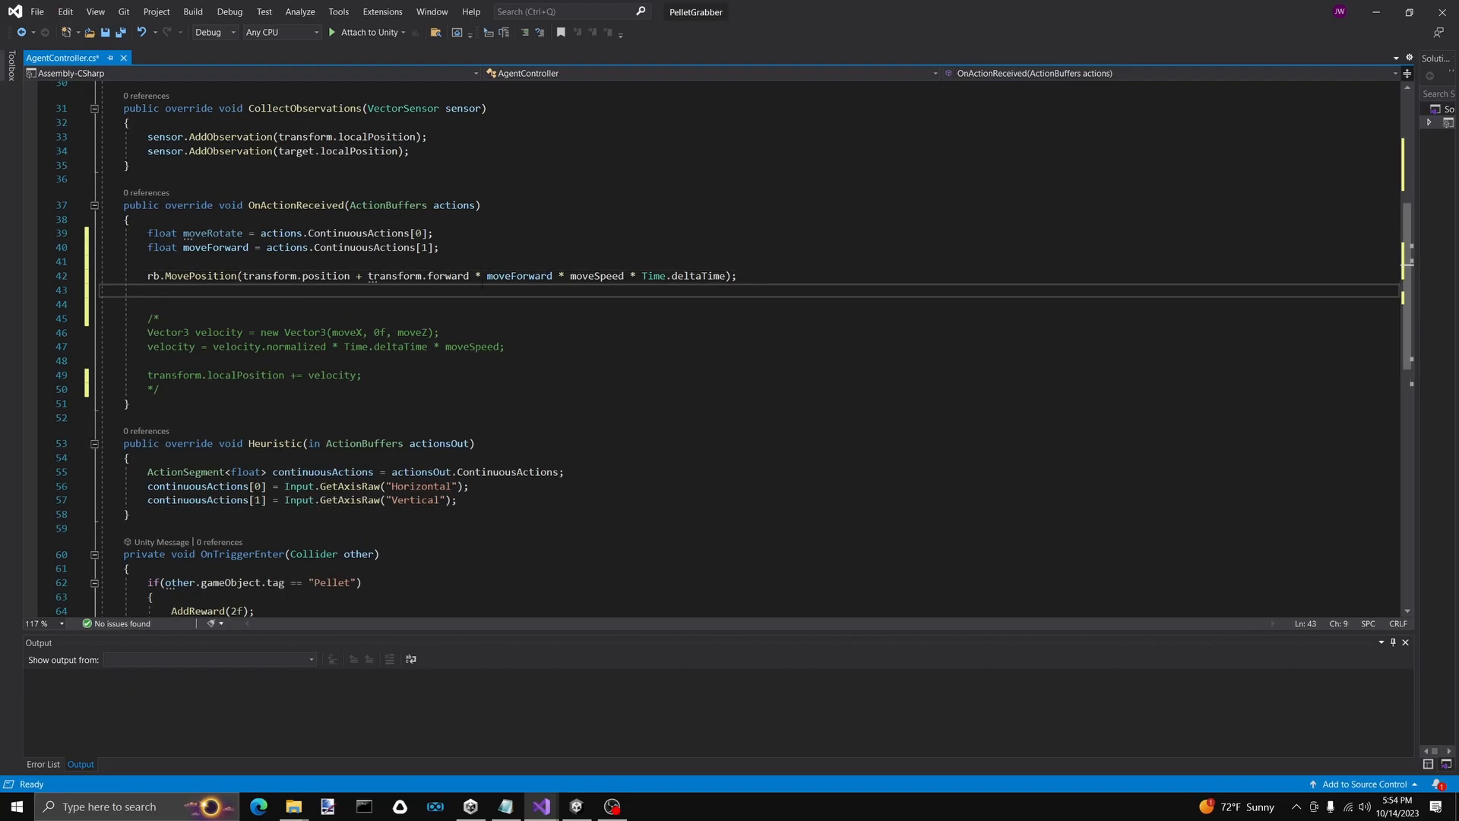
Begin a transform.Rotate call below the MovePosition statement with 0f and moveRotate as its first two arguments
left_click_drag(146, 276, 728, 280)
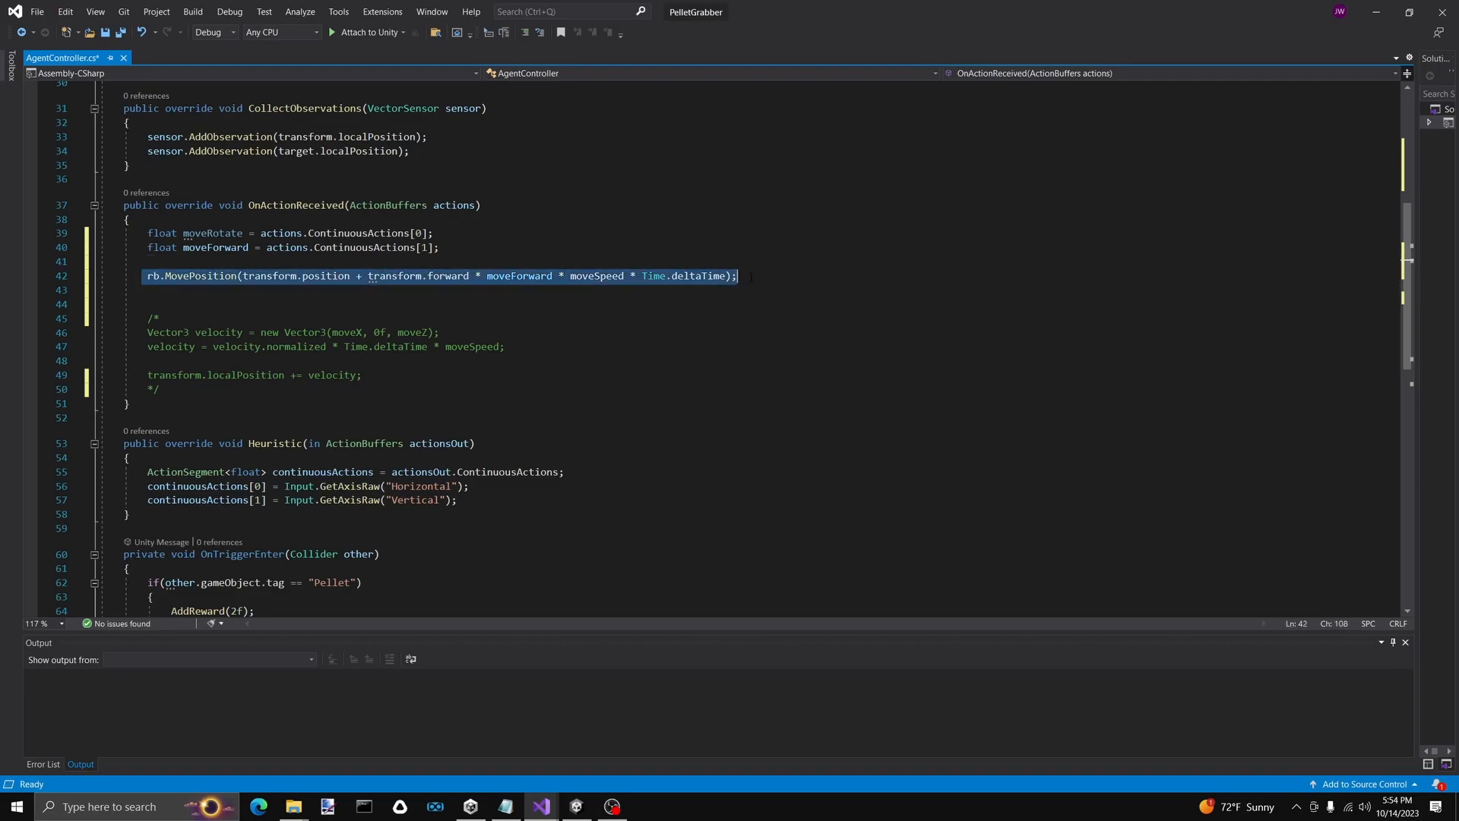
double_click(205, 233)
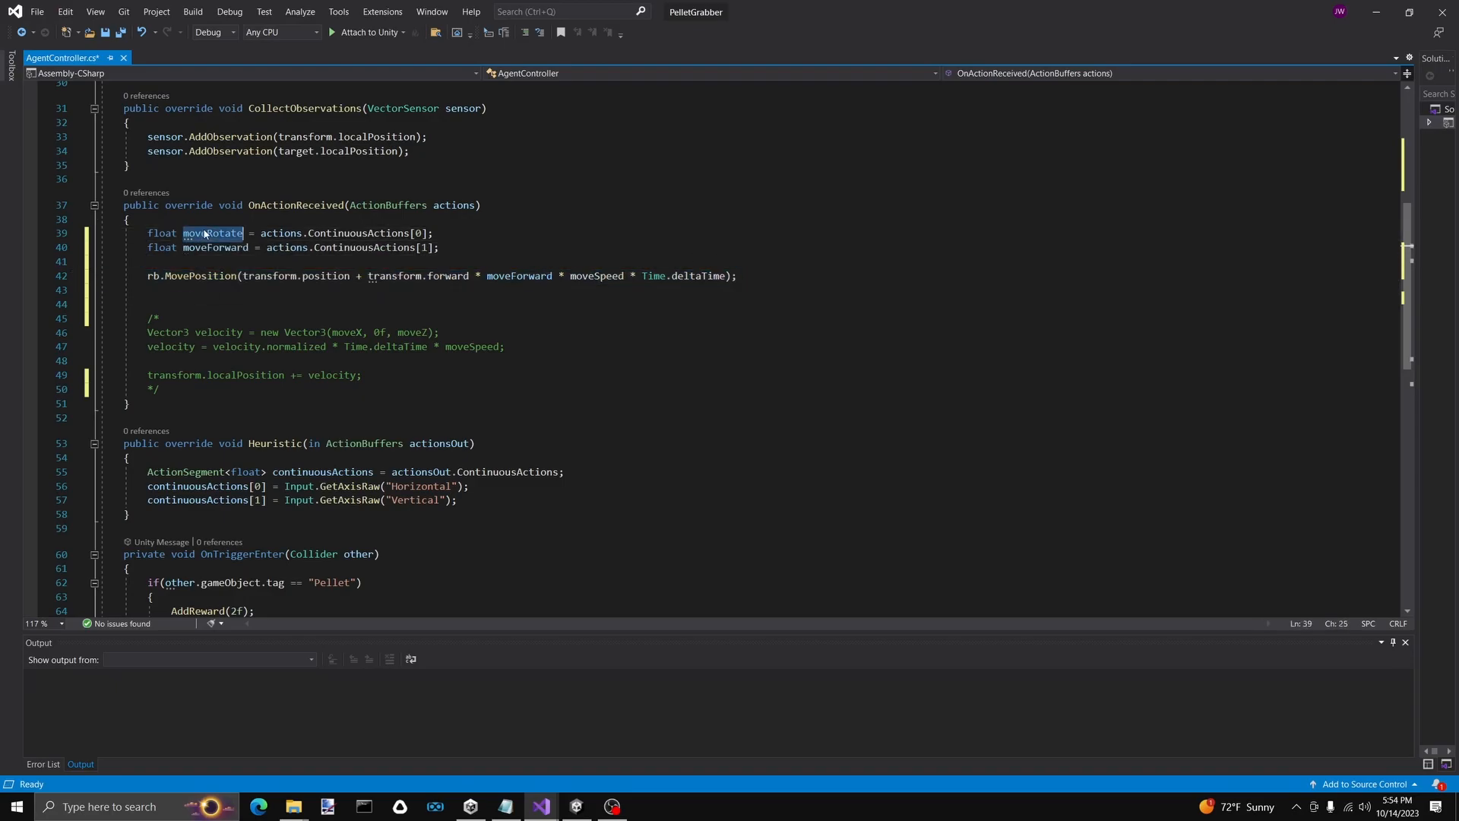
left_click(326, 276)
left_click(271, 293)
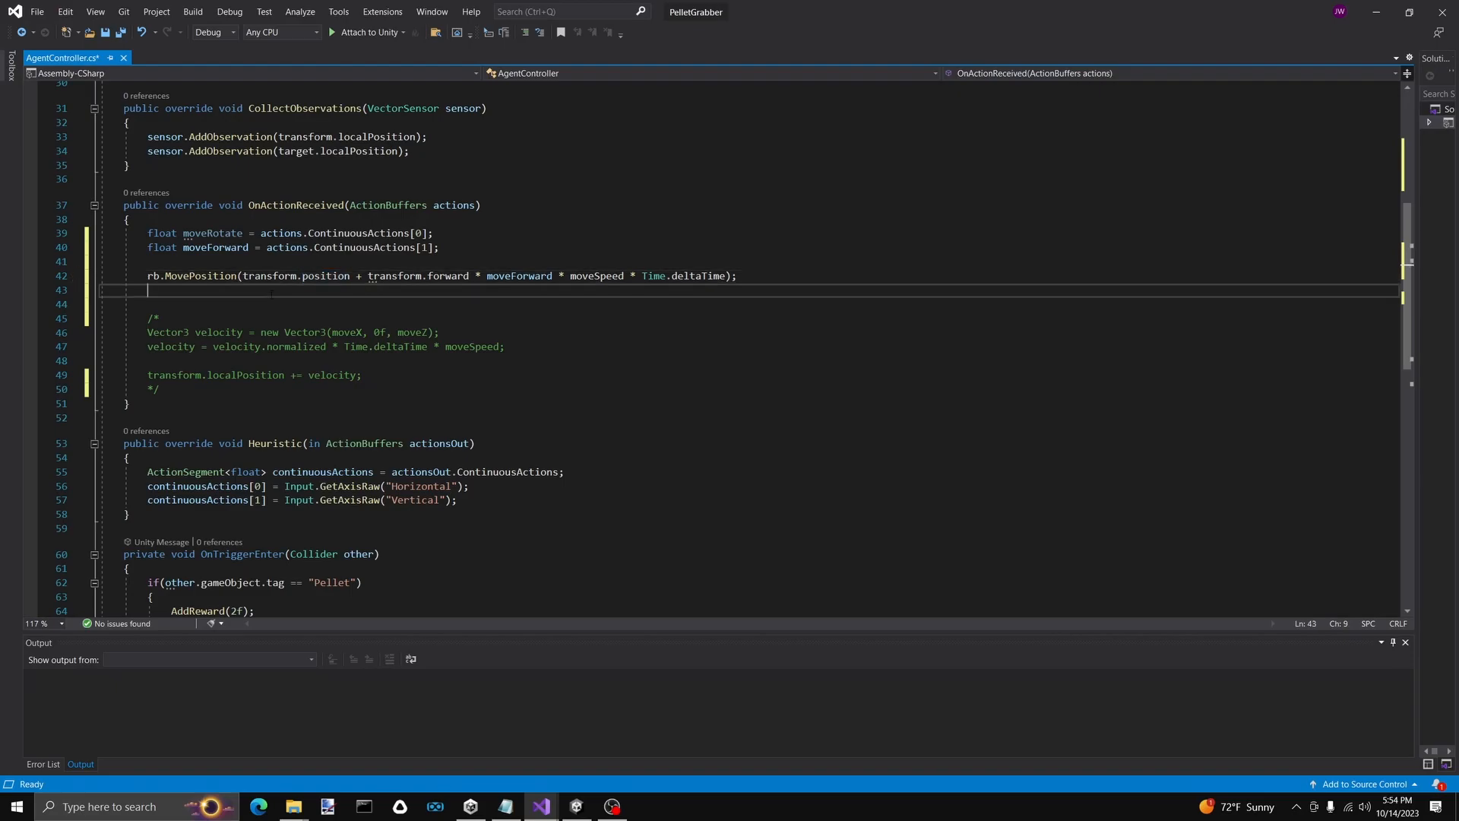
type("transform.Rotate(0f,")
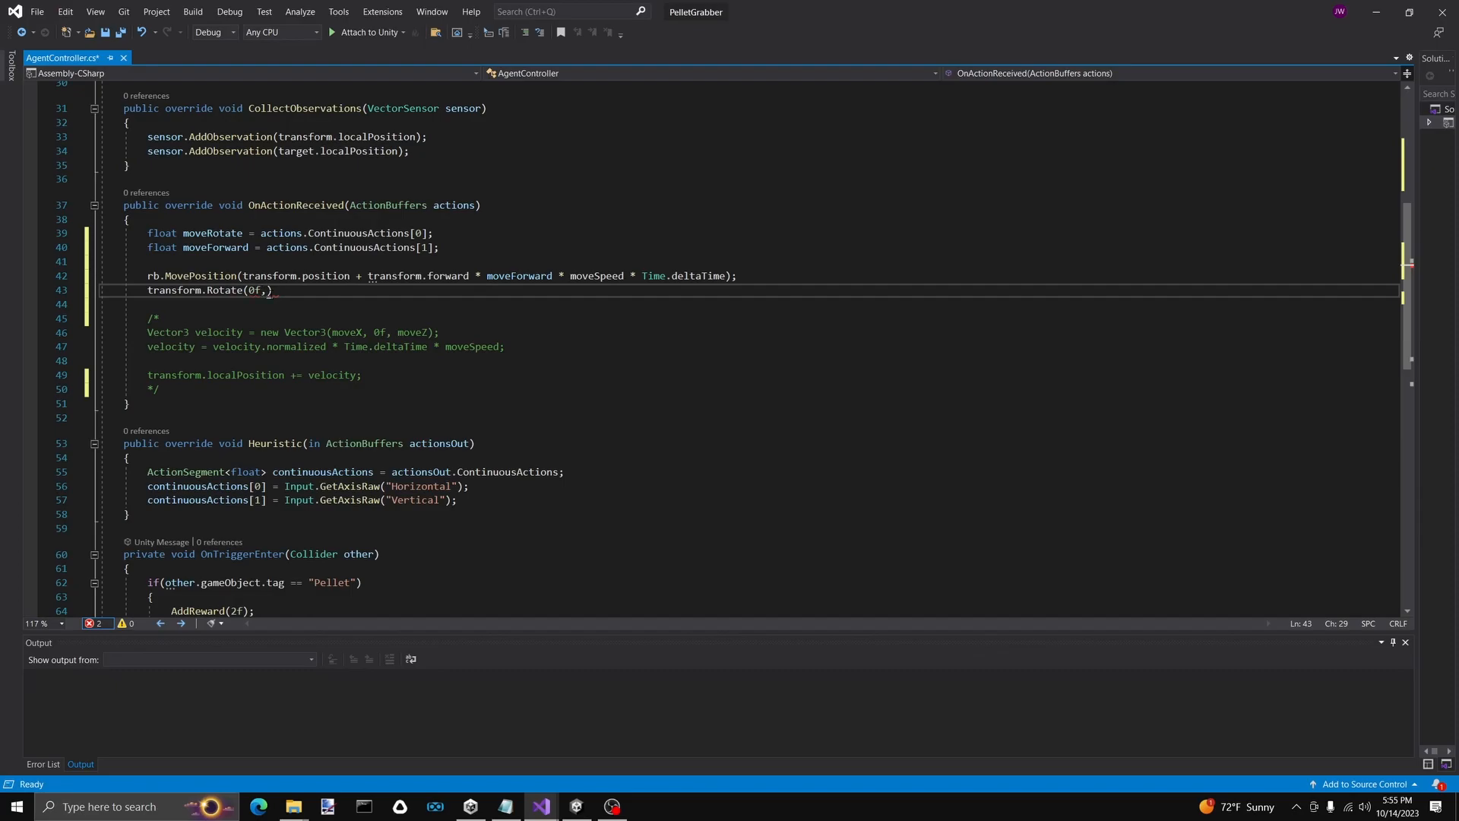
double_click(228, 234)
key("ctrl+c")
left_click(268, 290)
key("ctrl+v")
type(",")
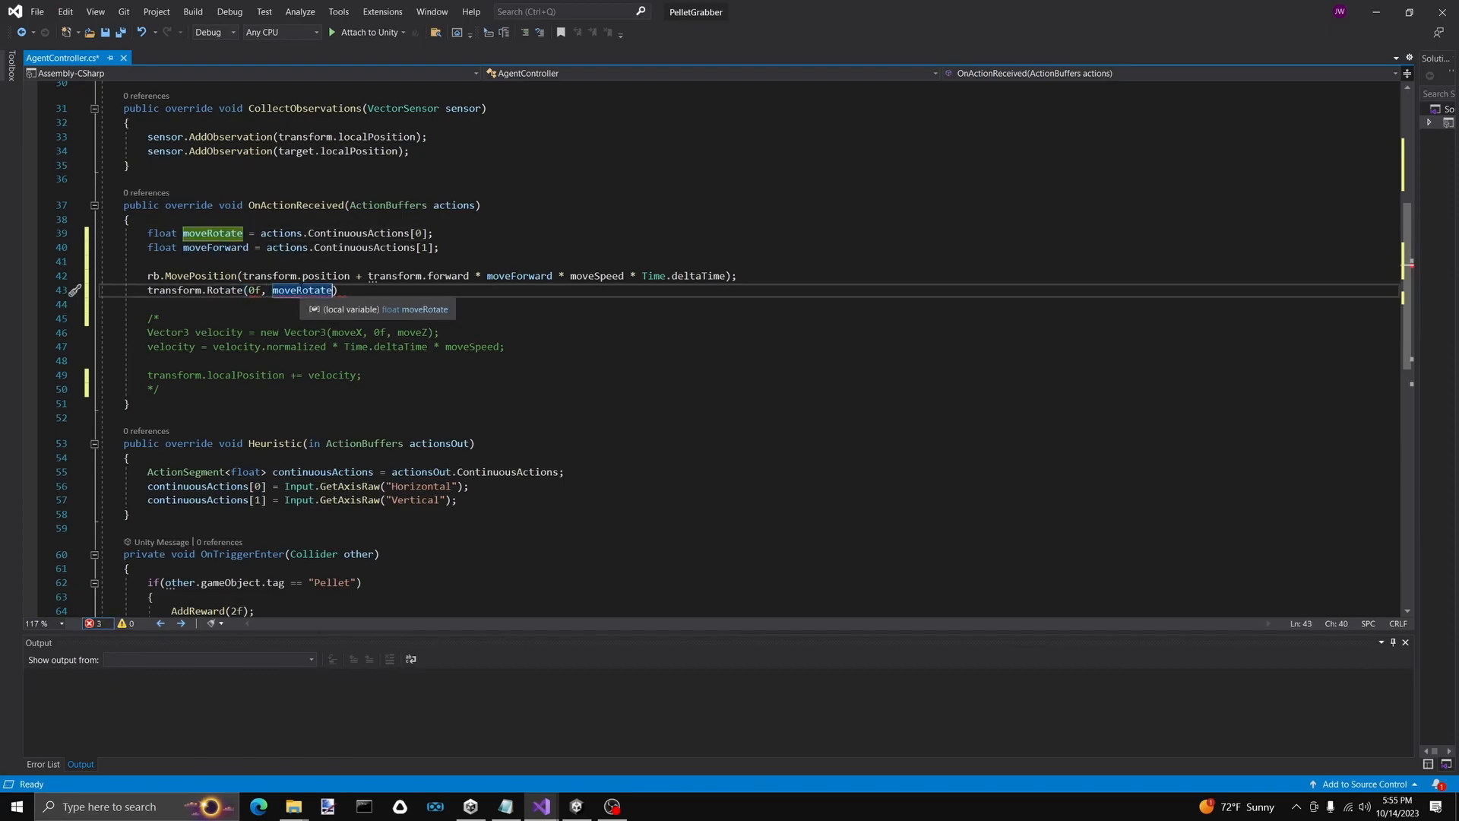
Multiply moveRotate by moveSpeed, complete the Rotate statement with 0f and Space.Self, and save the script
key("BackSpace")
key("BackSpace")
type("* moveSpeed, ")
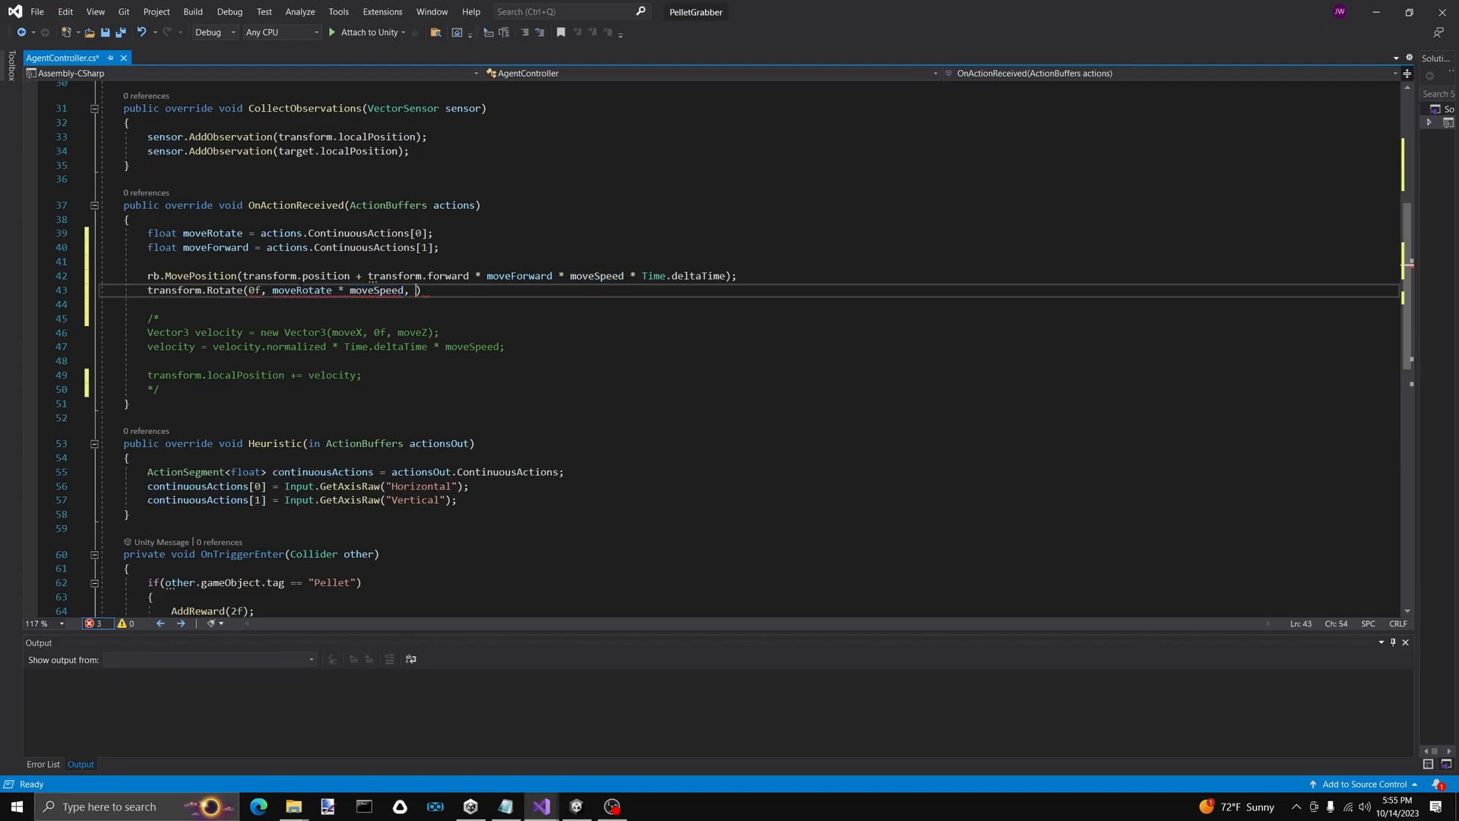
type("0f, Space.Self")
key("End")
type(";")
left_click_drag(512, 289, 152, 276)
key("ctrl+s")
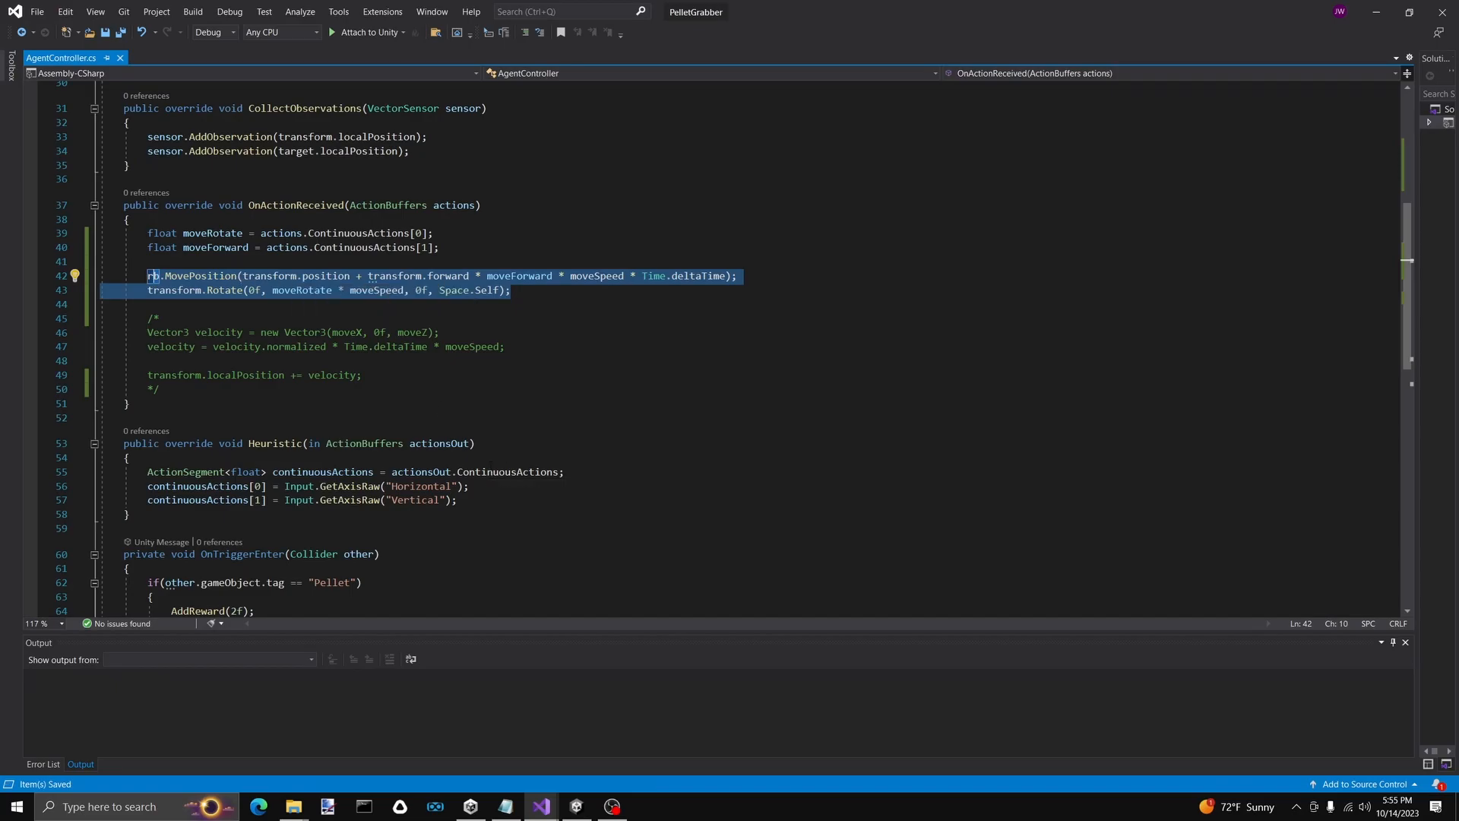
Examine the arguments of the transform.Rotate call, especially the two 0f values and moveRotate * moveSpeed
key("Up")
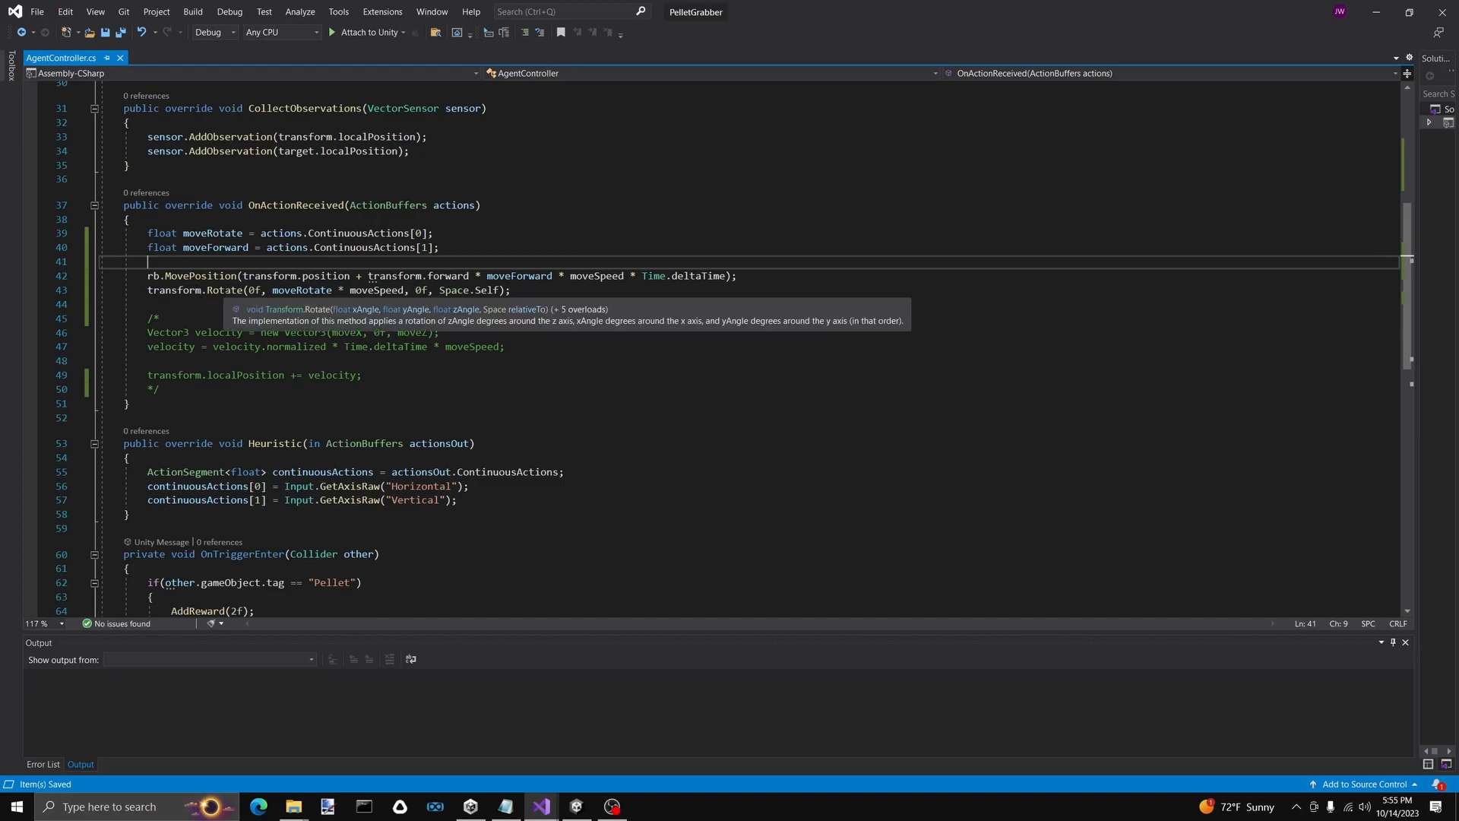
double_click(177, 290)
left_click(242, 290)
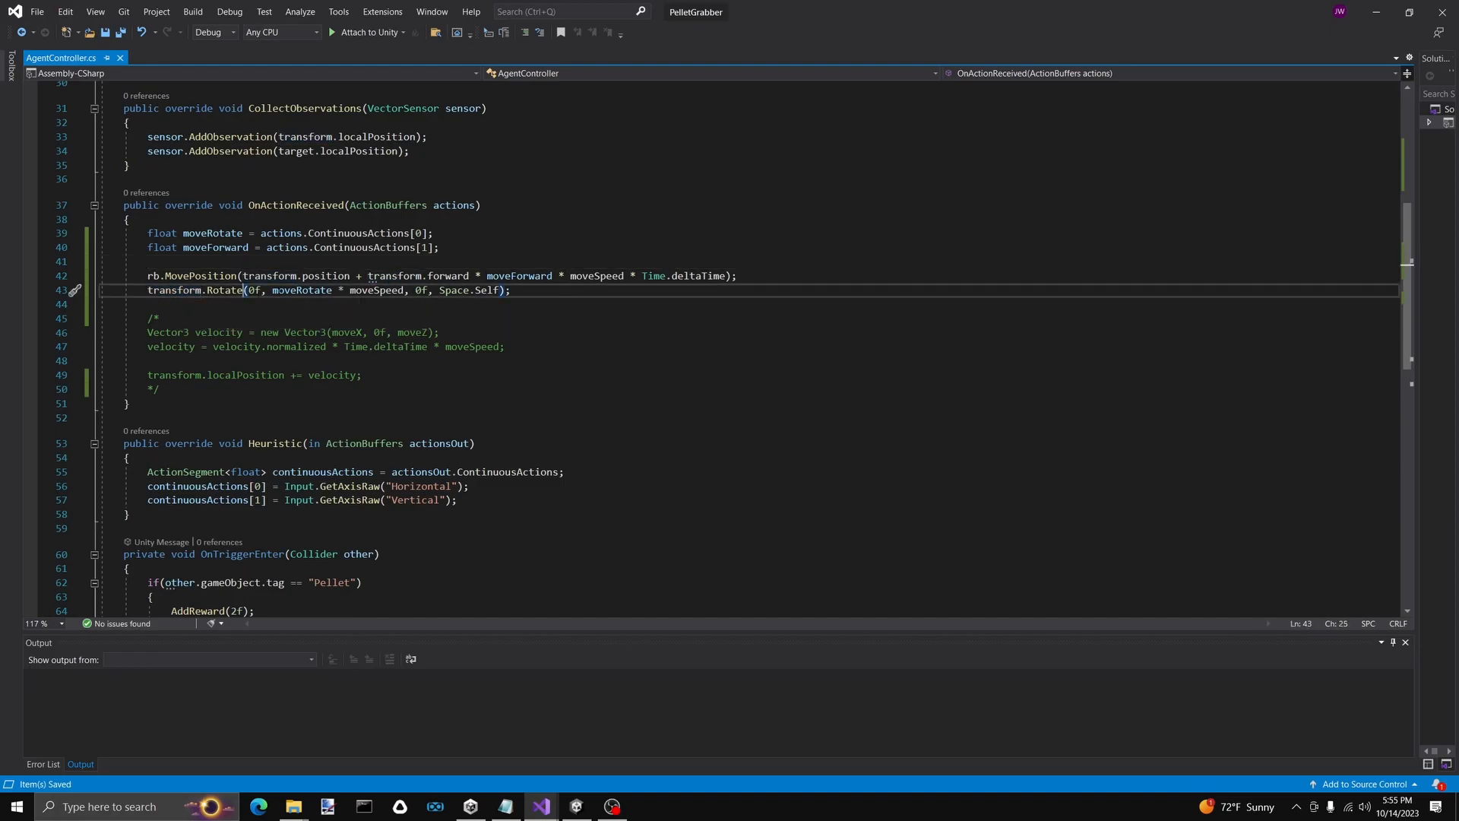
left_click_drag(254, 291, 249, 291)
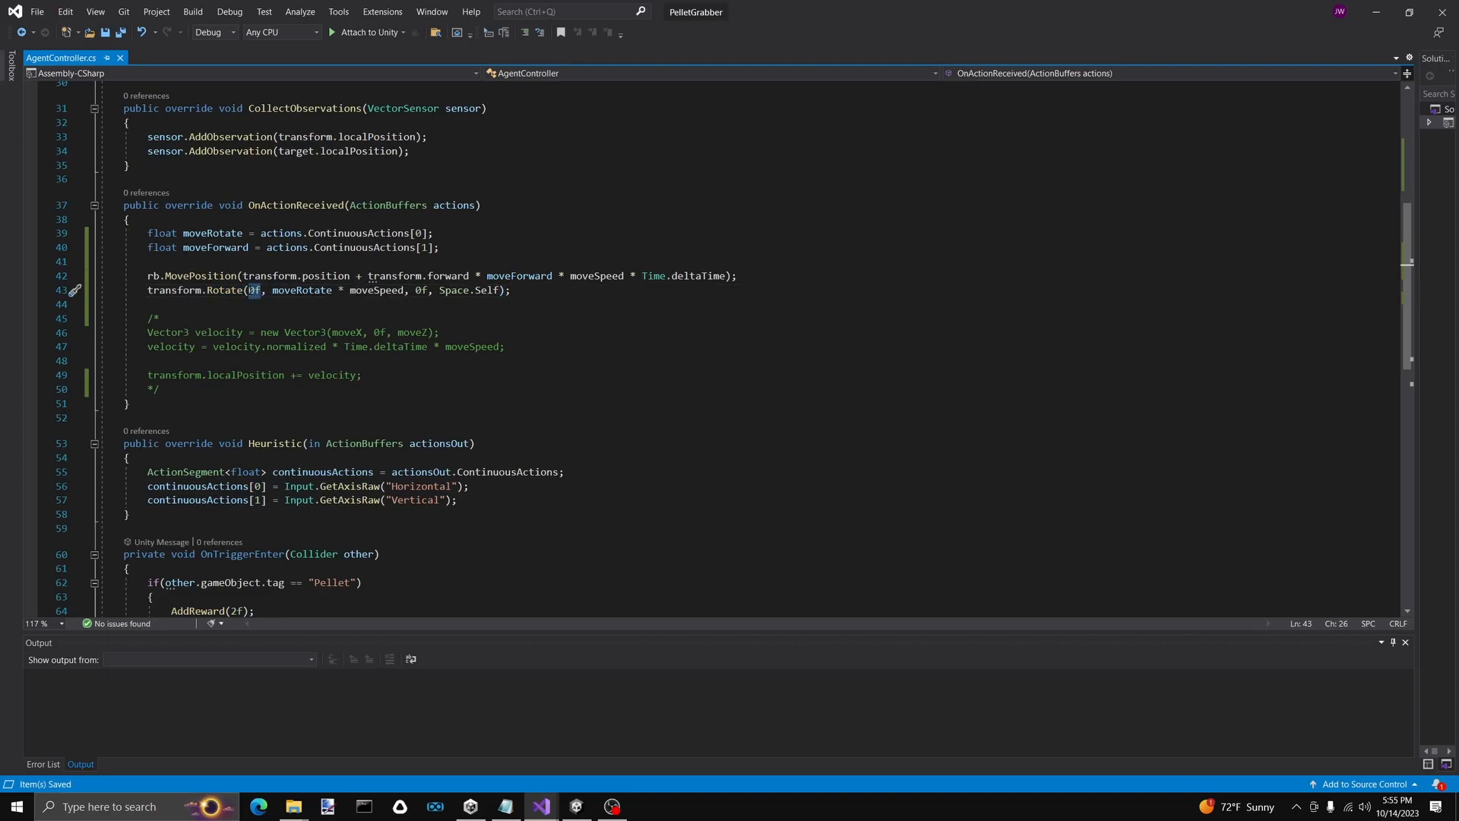
left_click_drag(428, 290, 417, 290)
left_click_drag(272, 291, 404, 291)
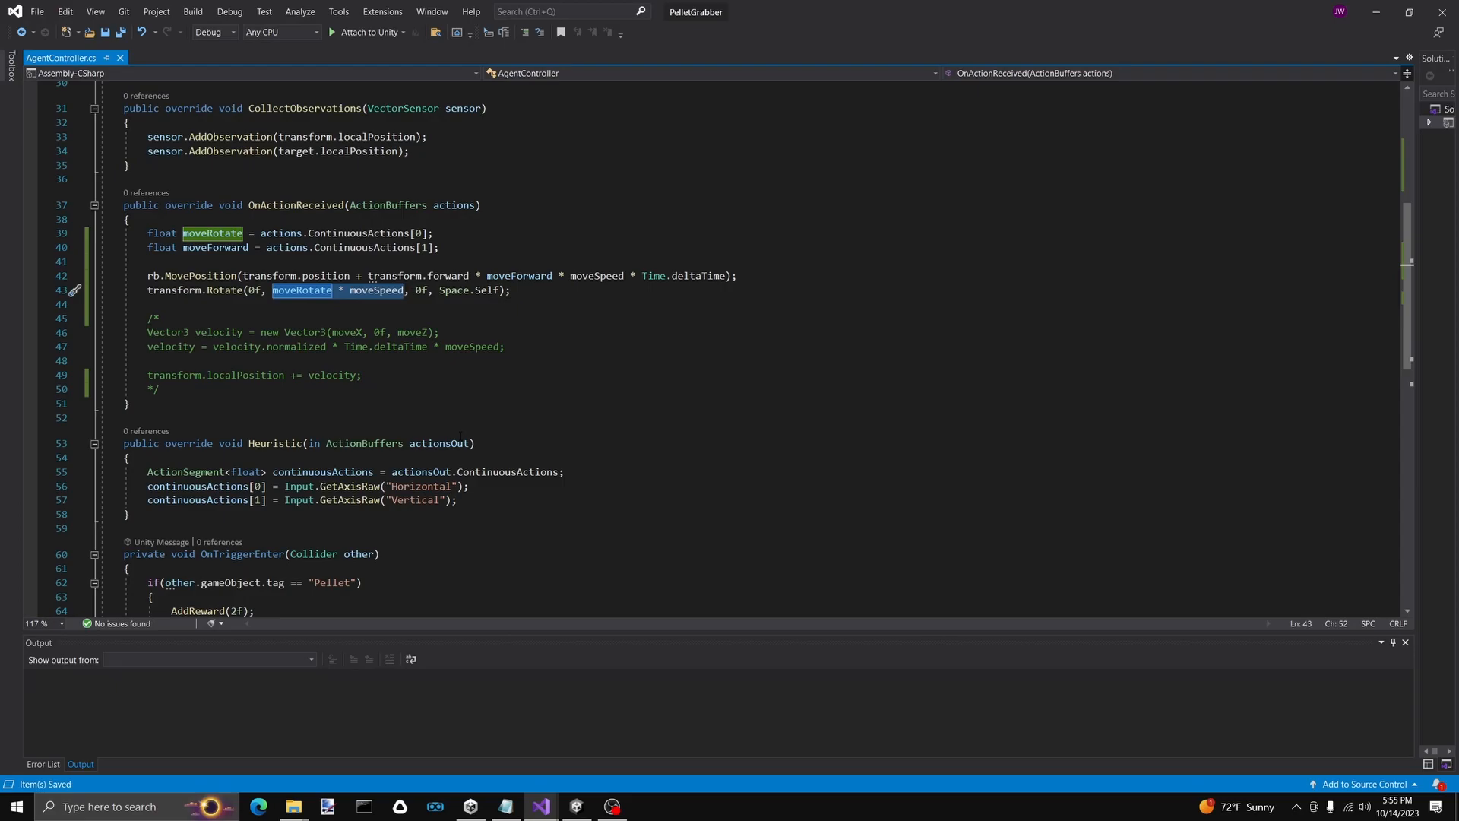
left_click(405, 295)
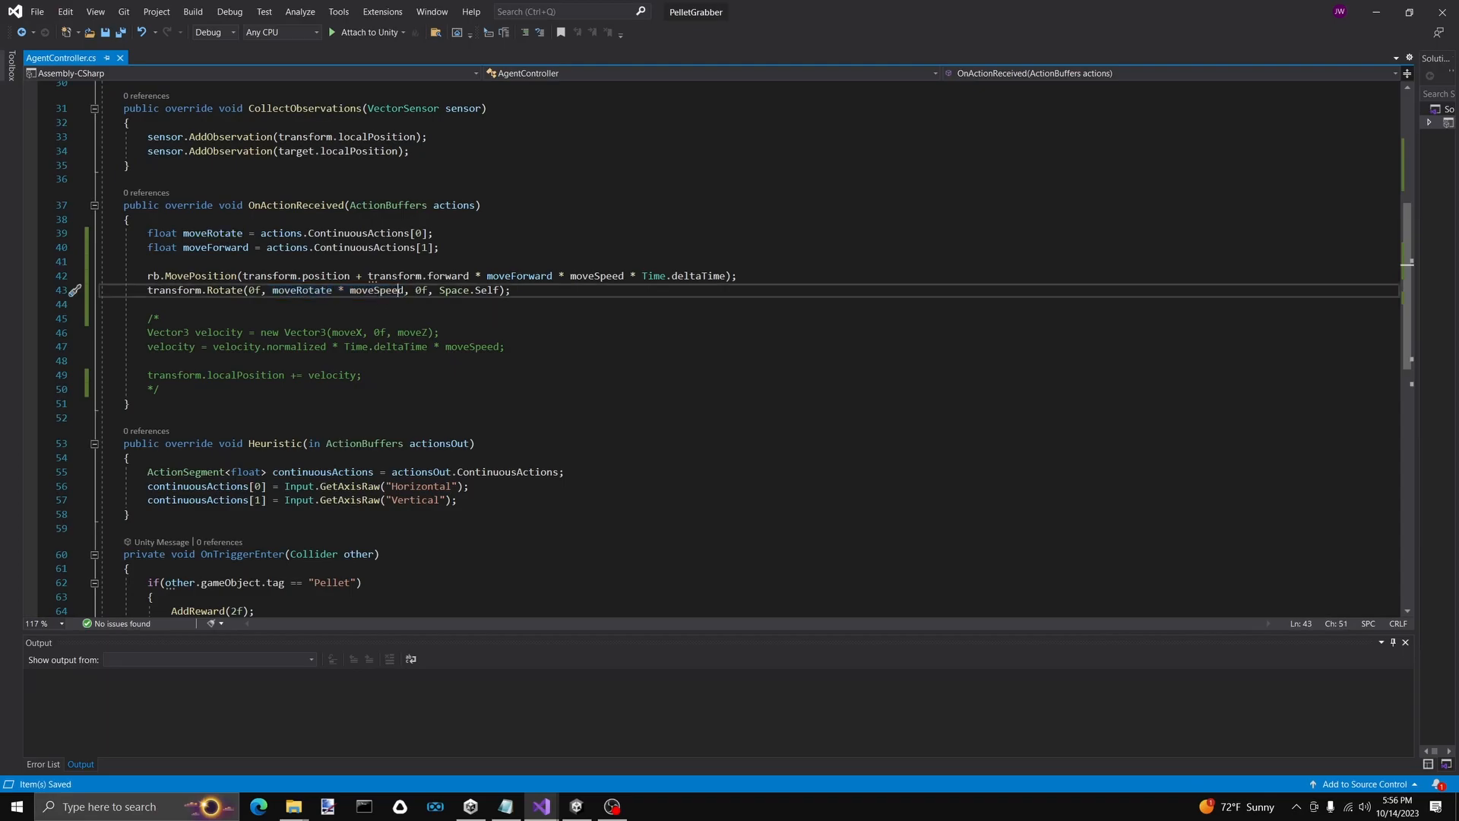
left_click_drag(272, 290, 392, 290)
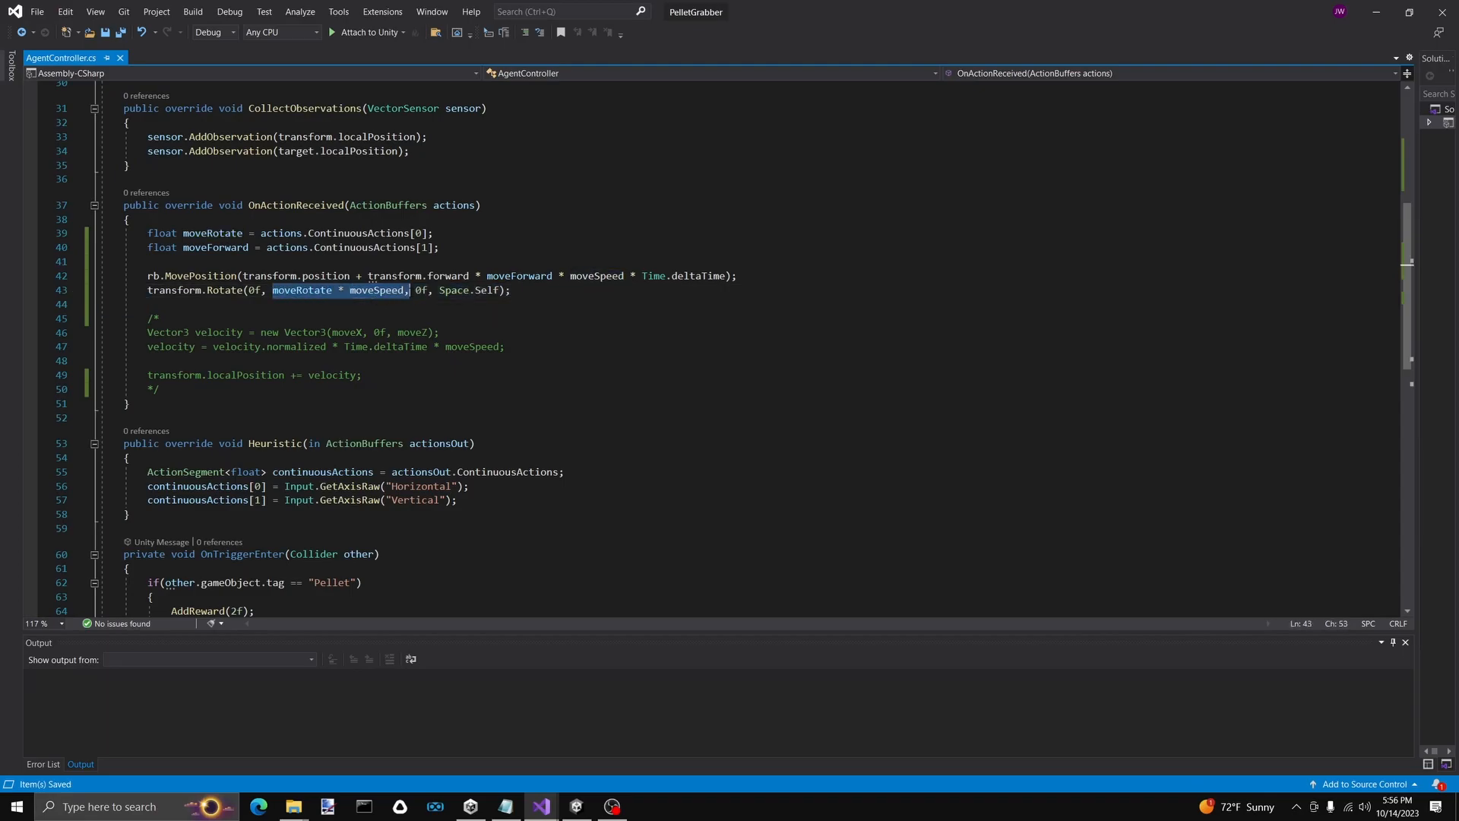
left_click(396, 291)
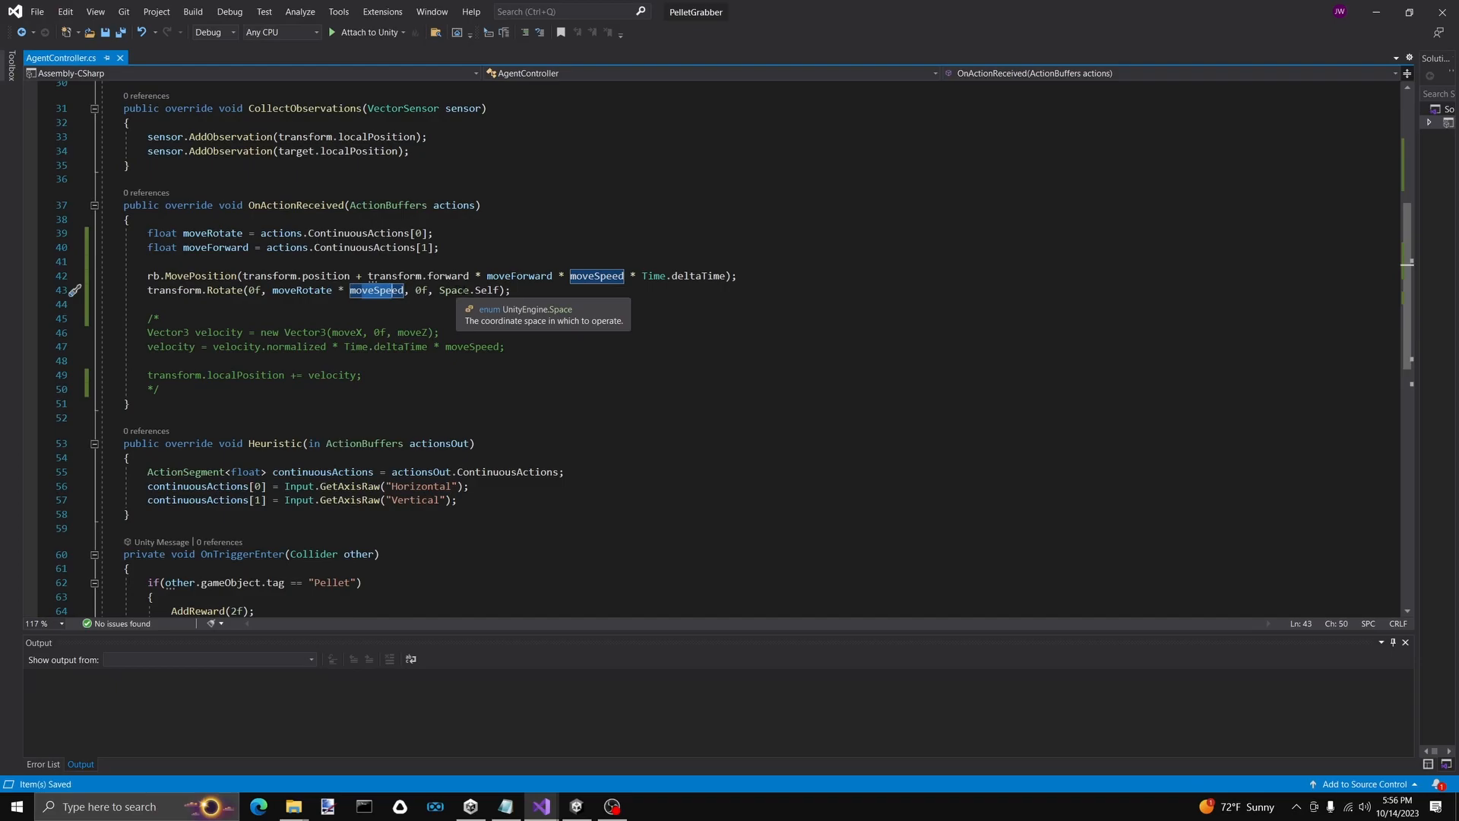
Switch to the PelletGrabber project in the Unity editor
key("alt+Tab")
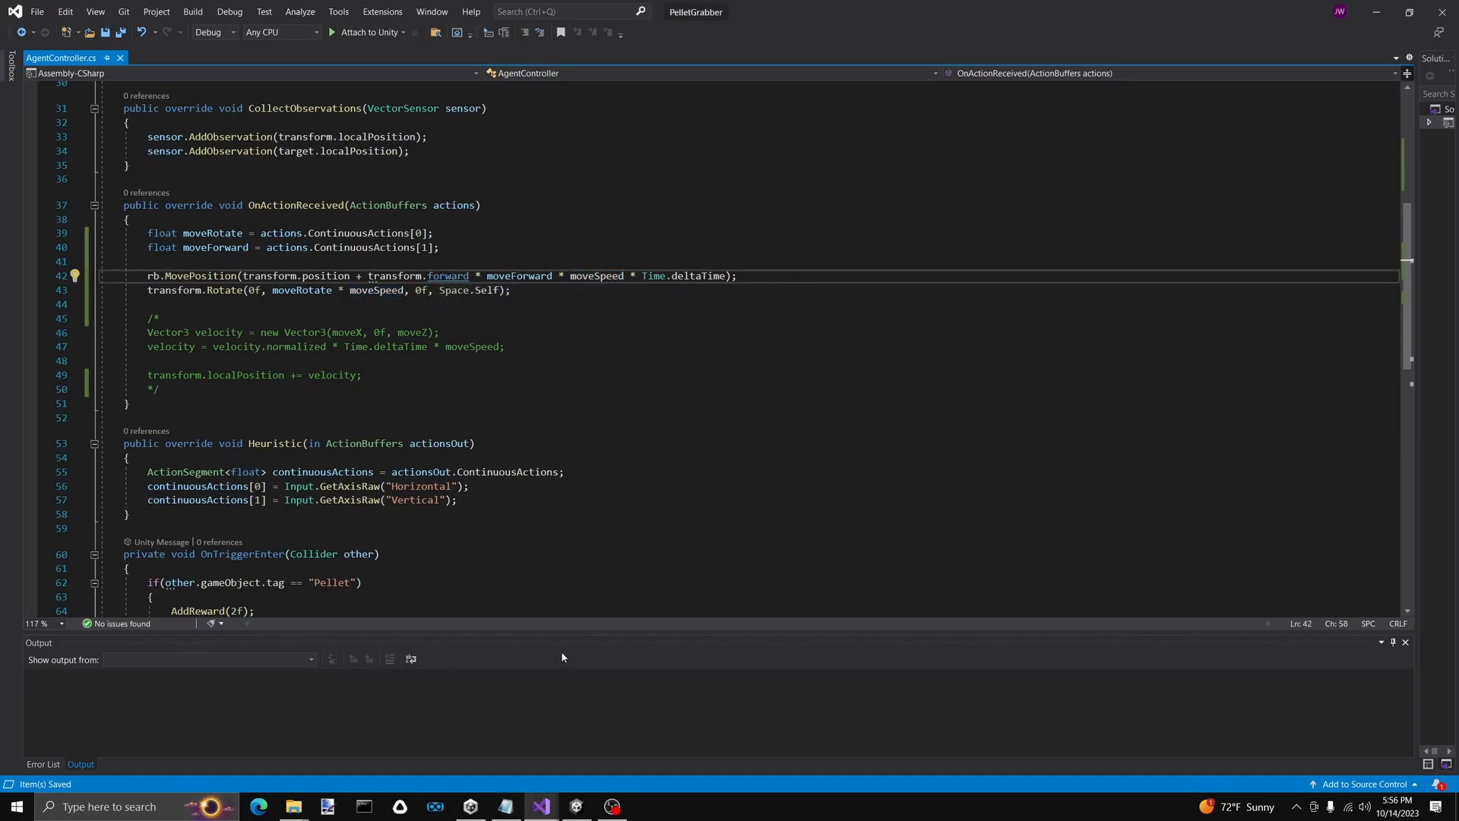
left_click(576, 808)
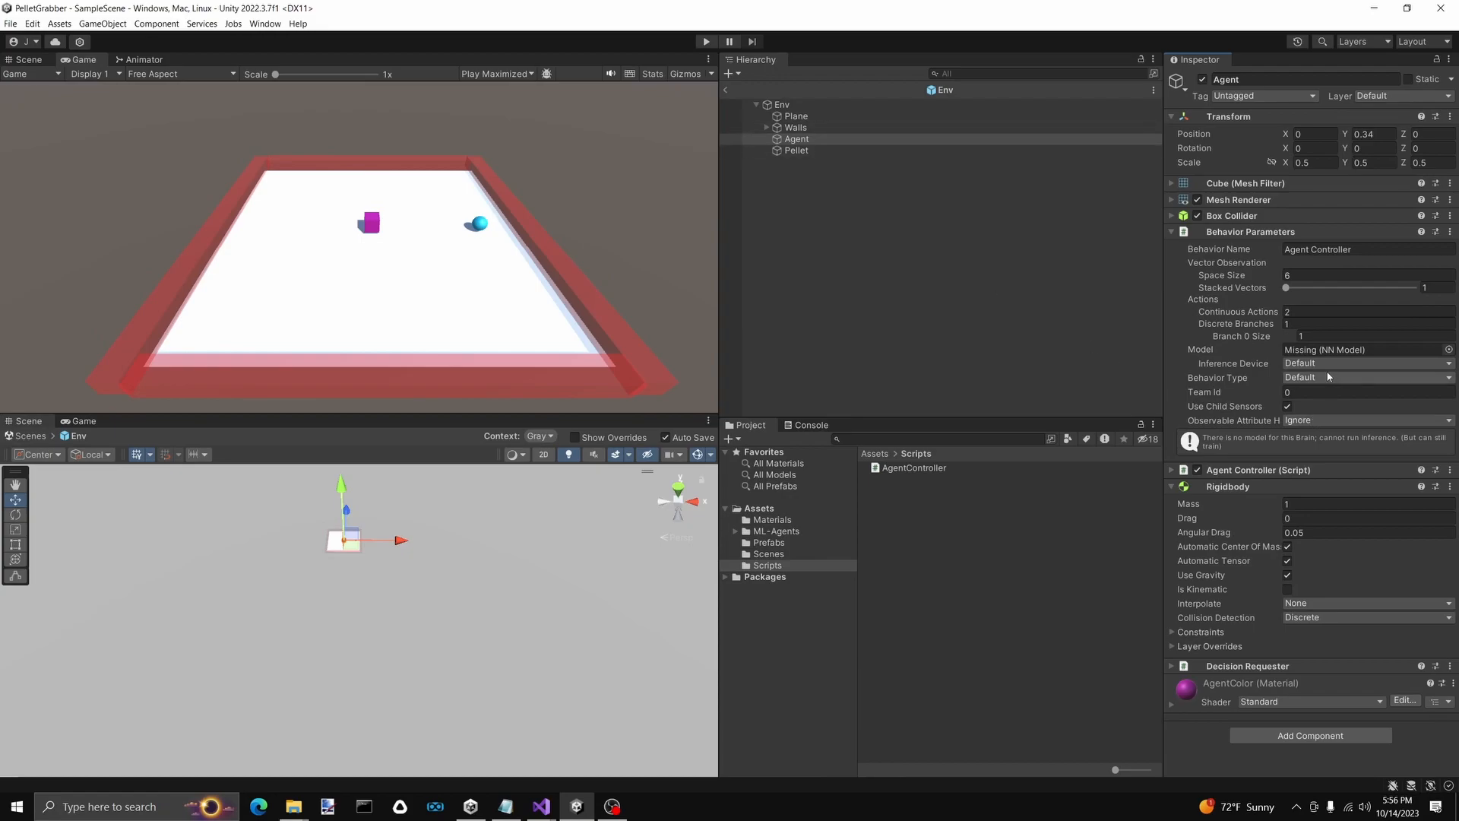
Set the Behavior Type of the Agent in the Env prefab to Heuristic Only and return to SampleScene
left_click(726, 89)
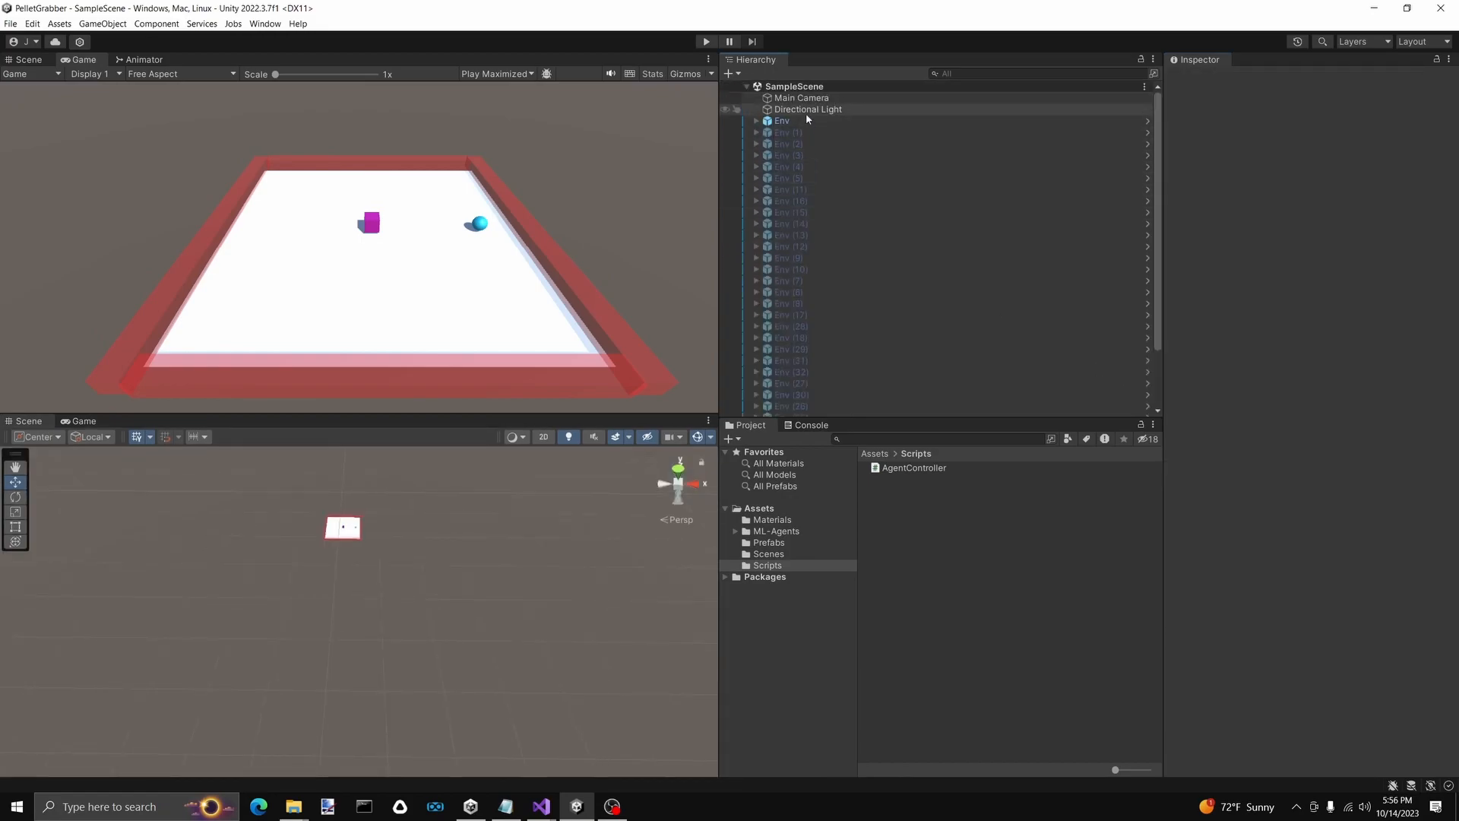
left_click(1147, 121)
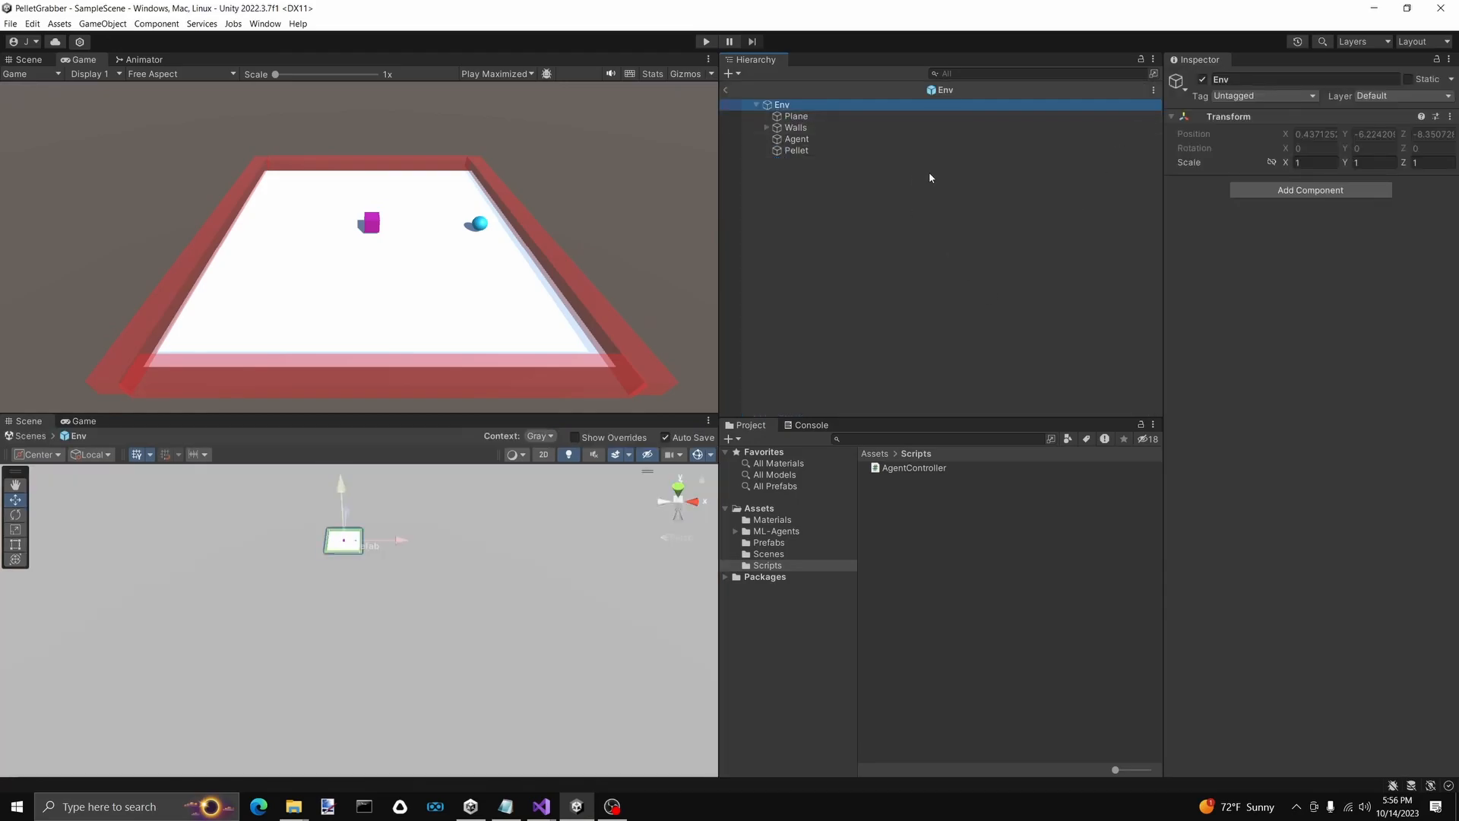
left_click(836, 139)
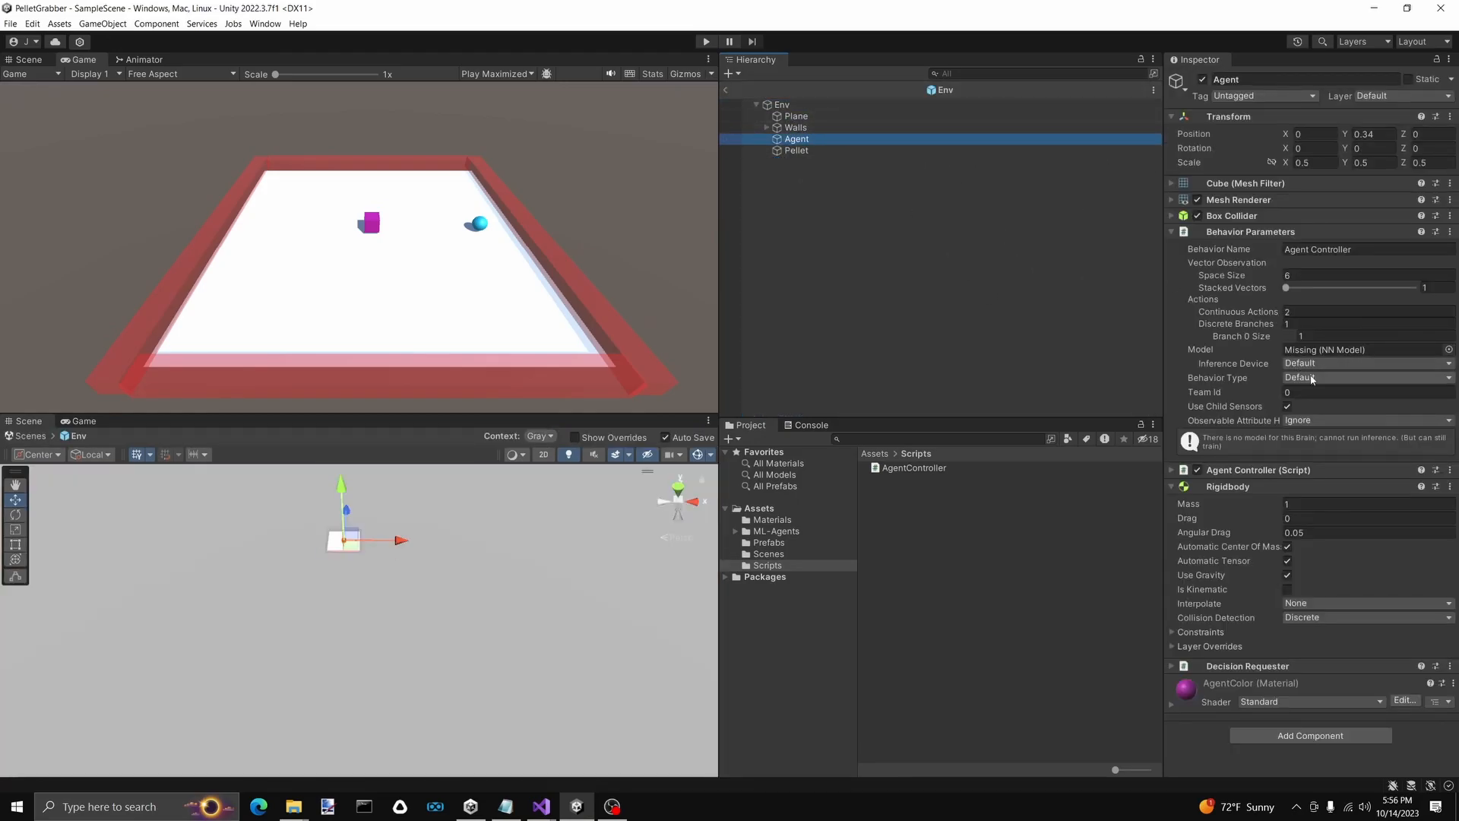
left_click(1311, 378)
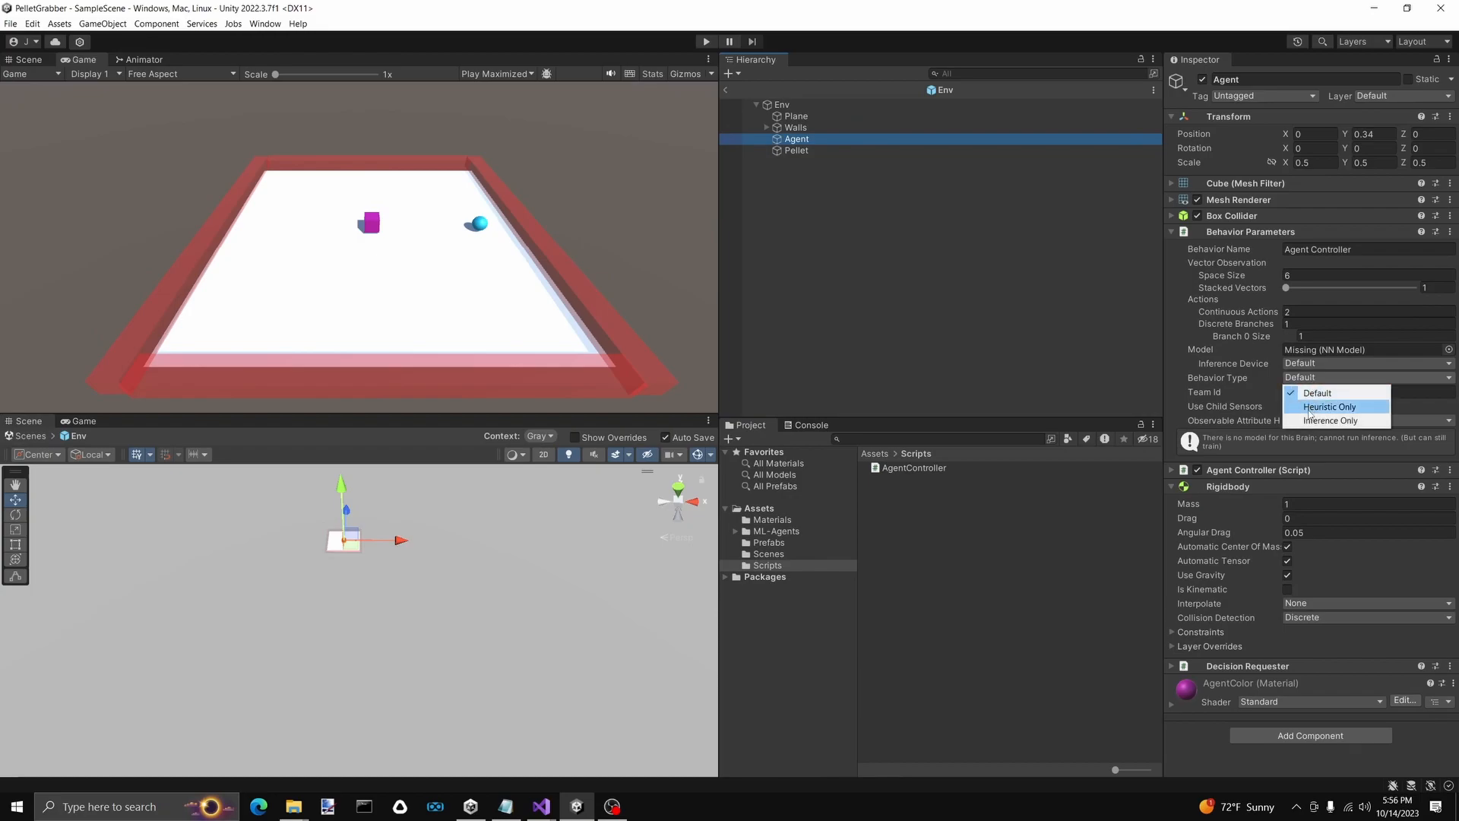
left_click(1310, 409)
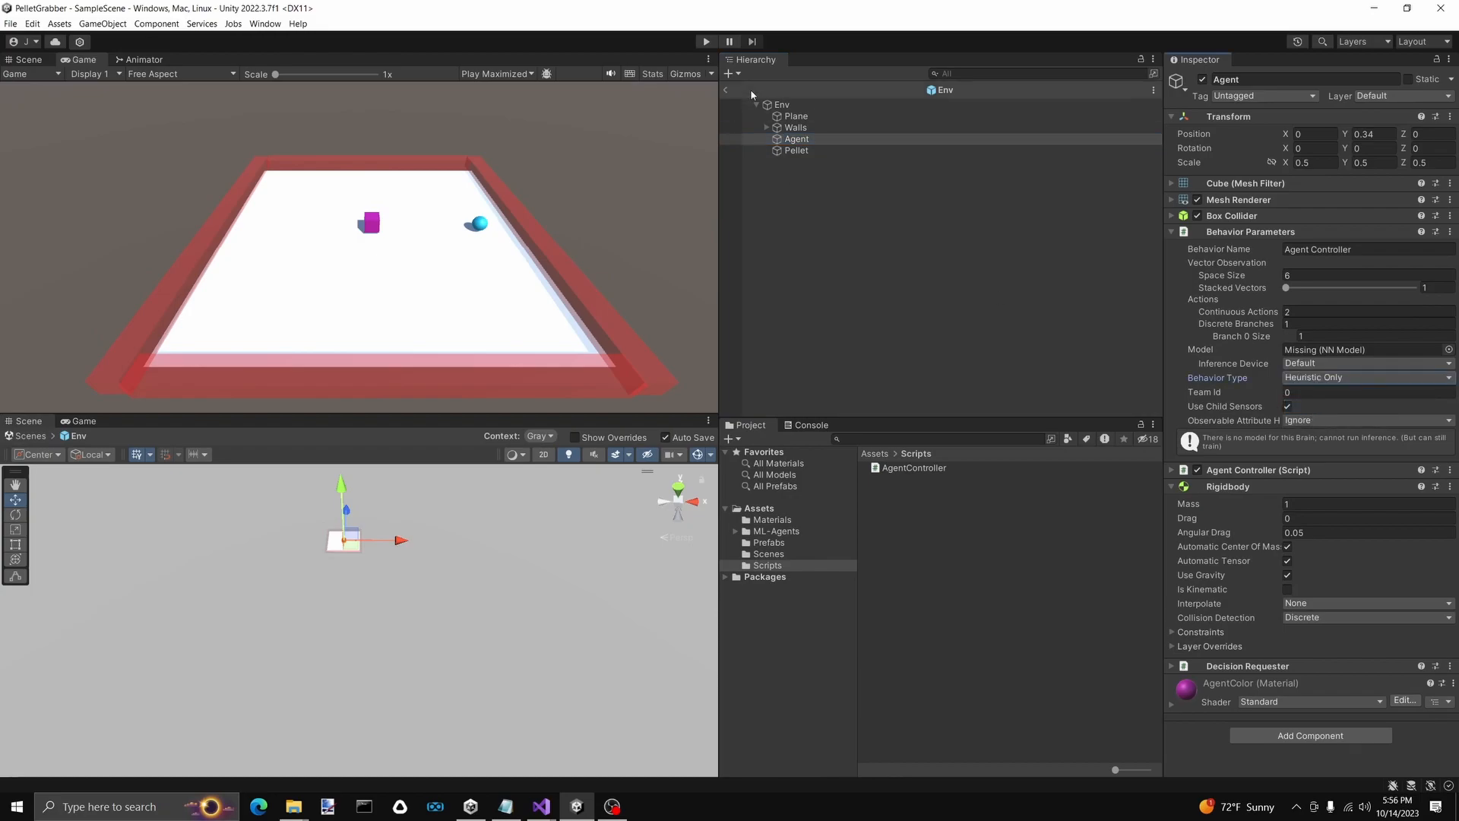
left_click(725, 91)
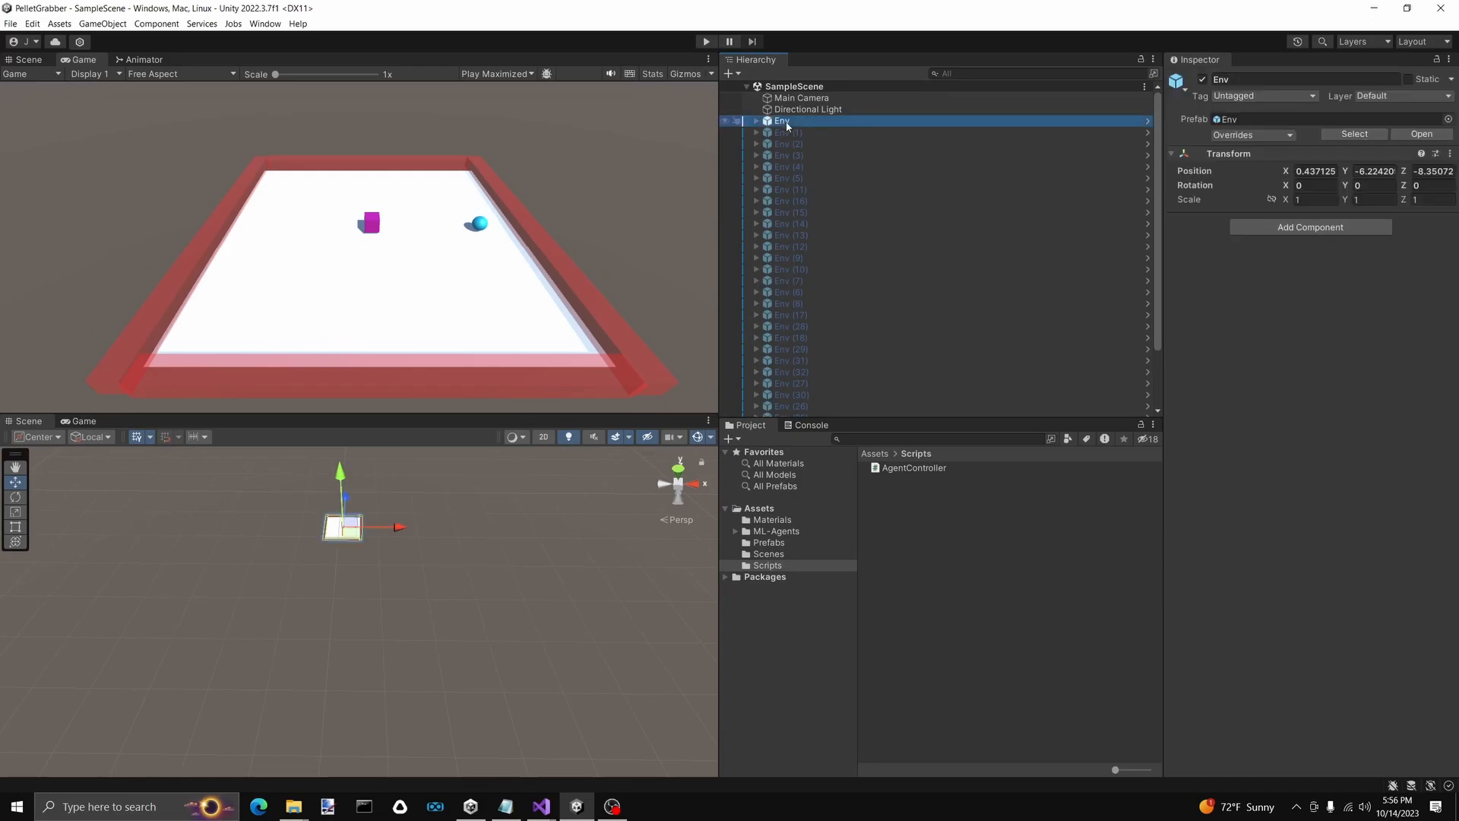
Compare the Agent's Behavior Parameters in Env and Env (1), and activate Env (1) in the scene
left_click(757, 121)
left_click(813, 157)
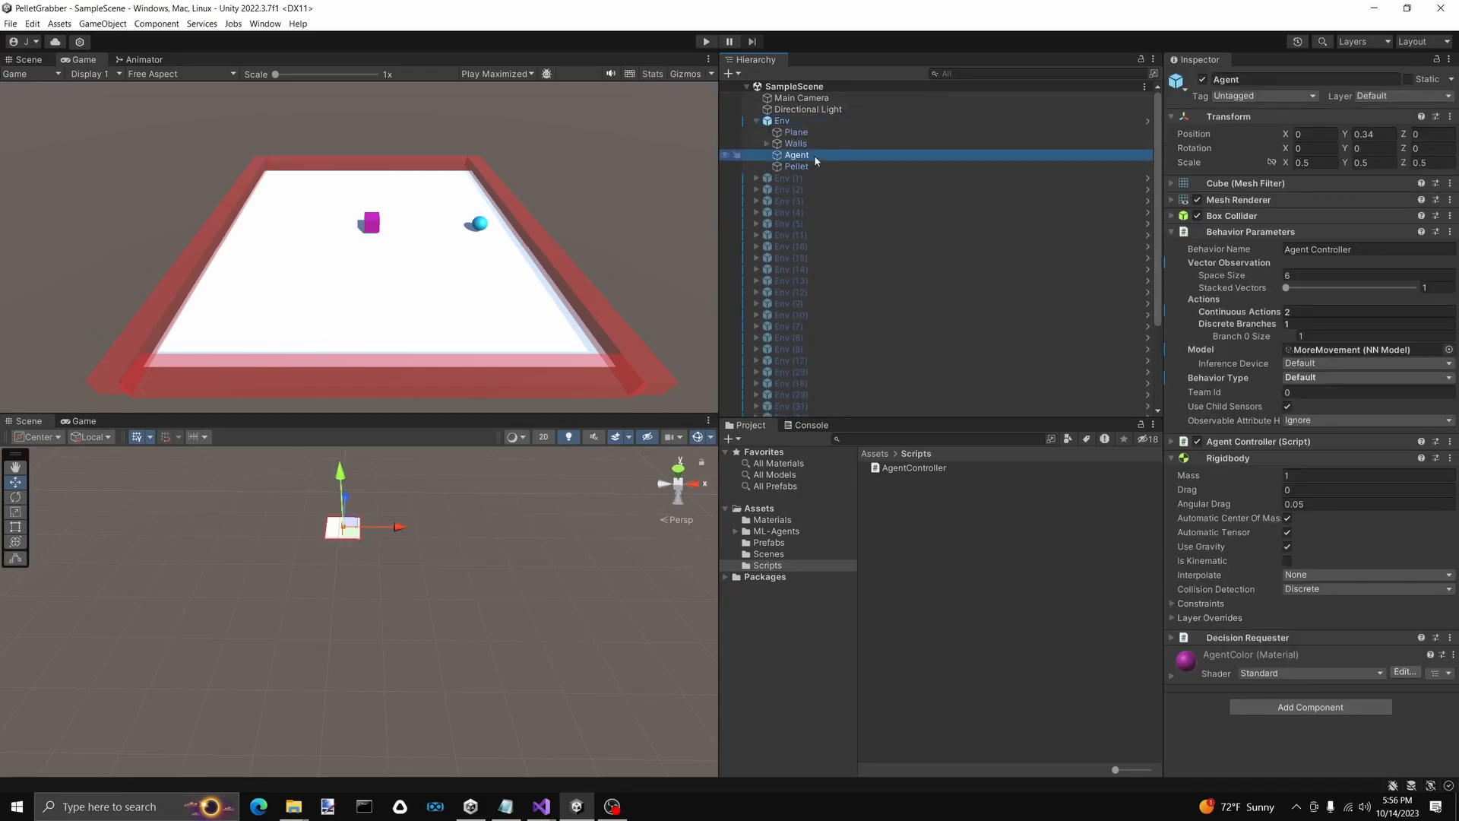
left_click(776, 180)
left_click(757, 179)
left_click(796, 213)
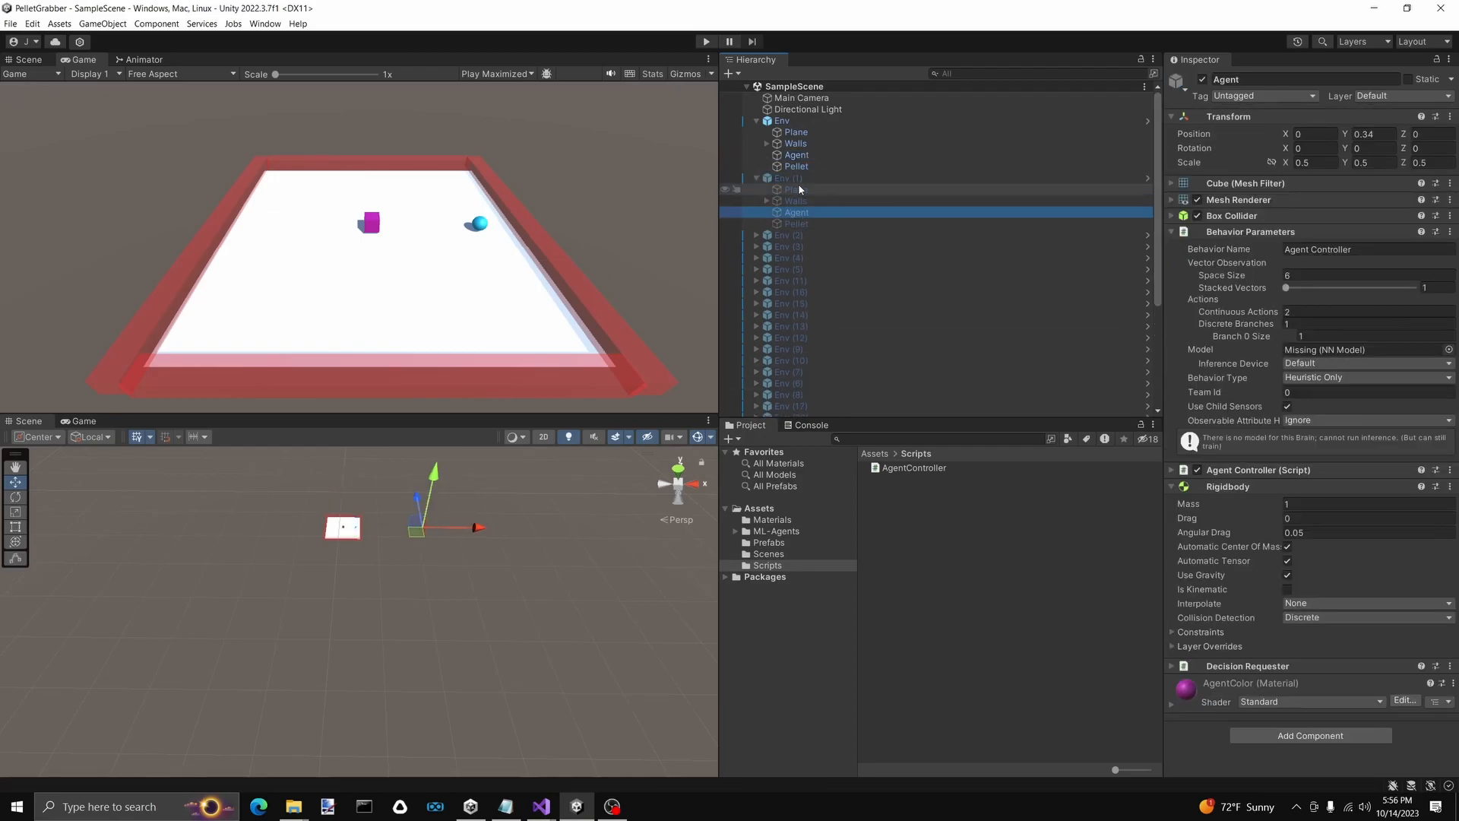
left_click(758, 179)
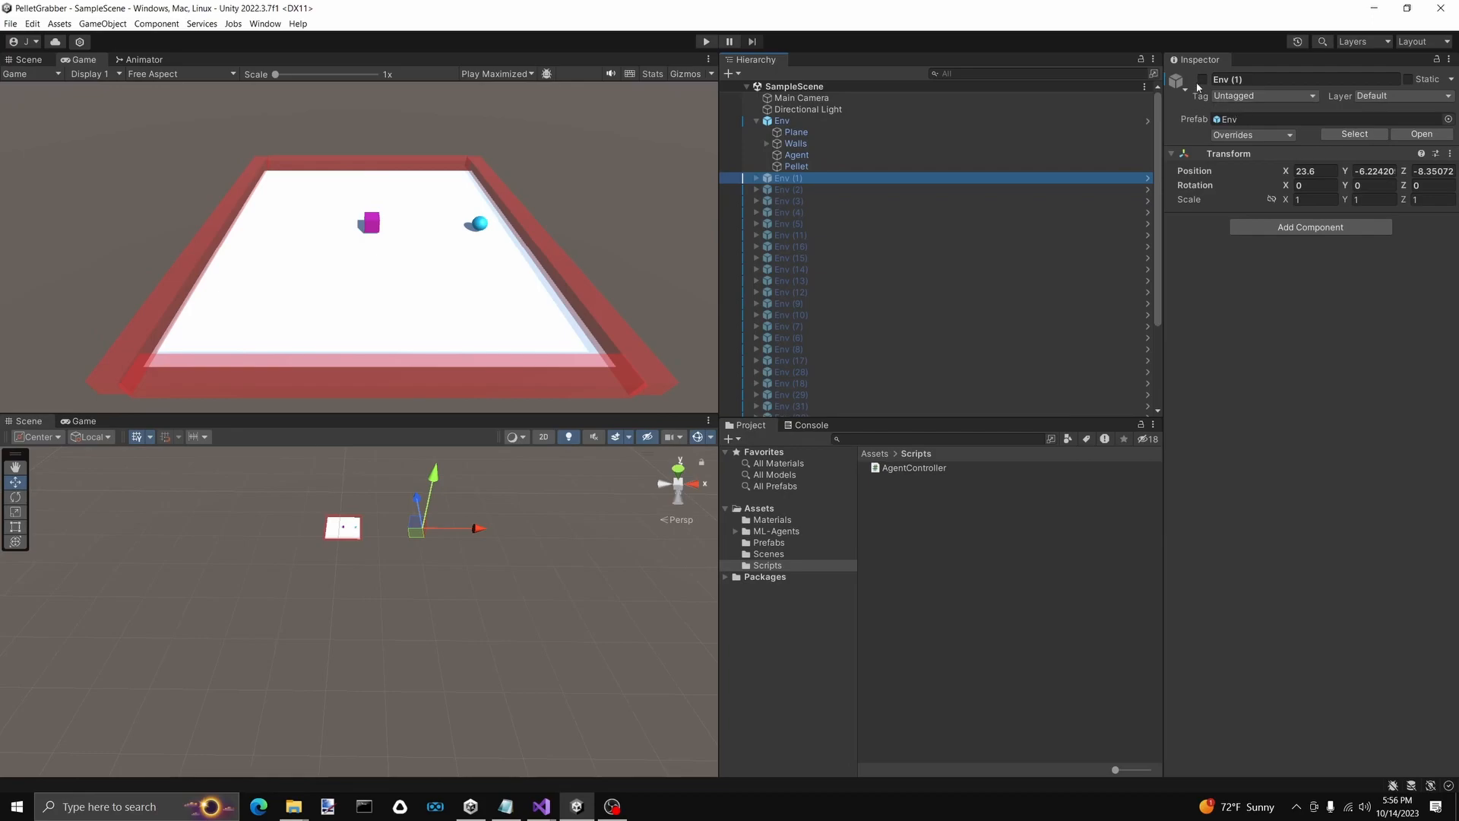
left_click(812, 123)
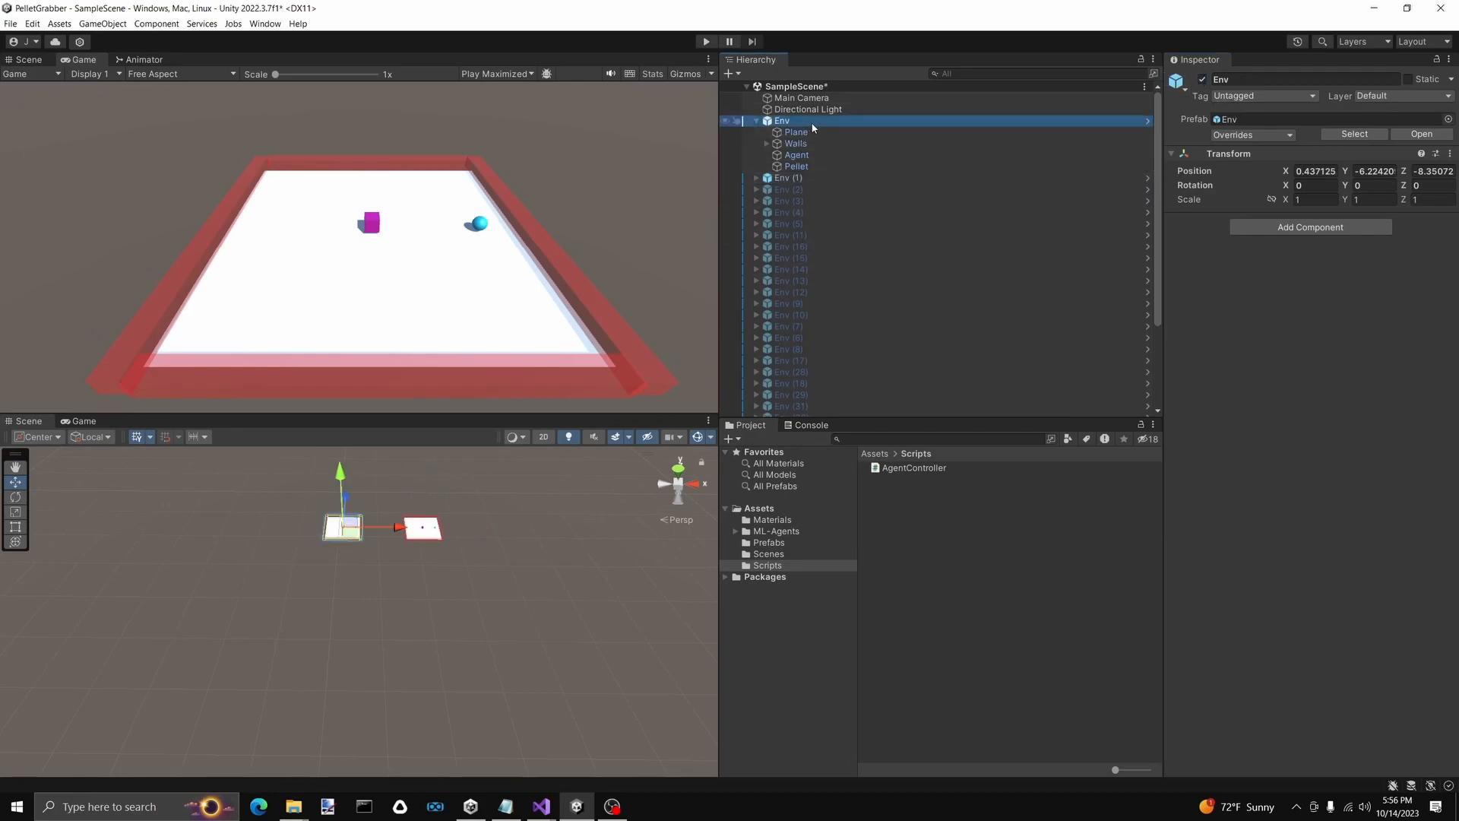
key("Delete")
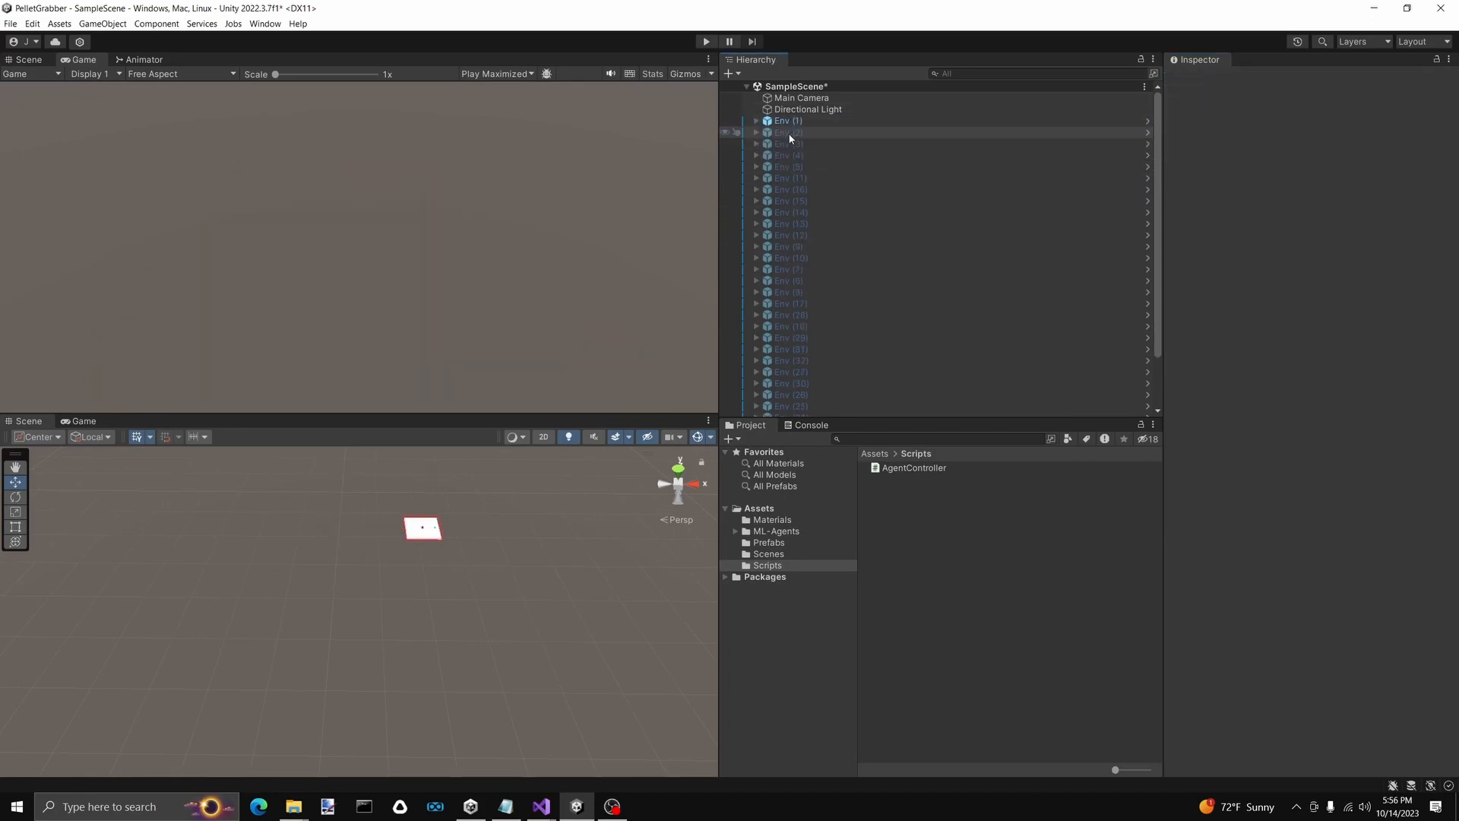
key("ctrl+z")
Replace the original Env object with a duplicate of Env (1) moved to X position 0.4
left_click(824, 182)
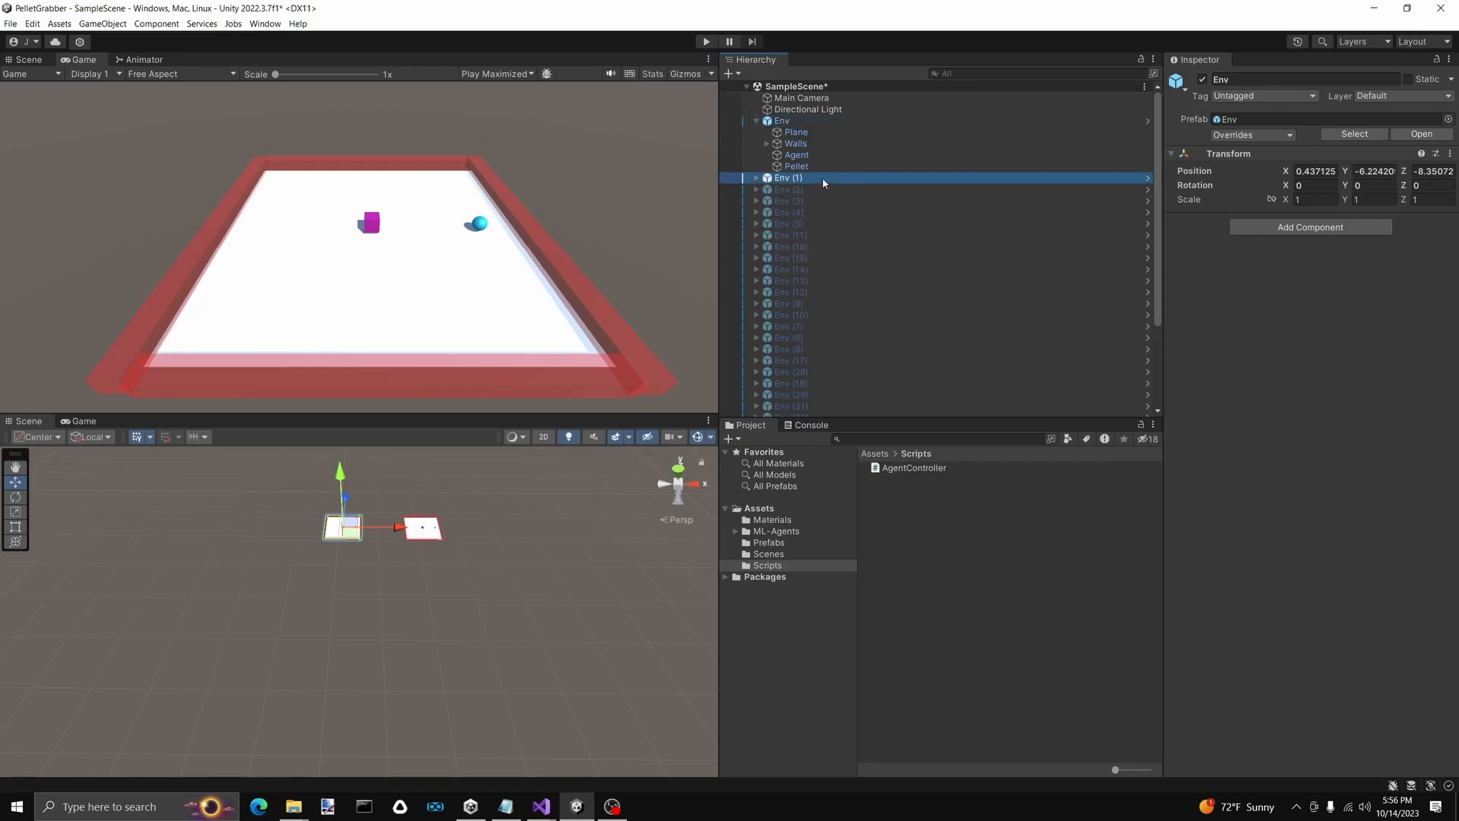
key("ctrl+d")
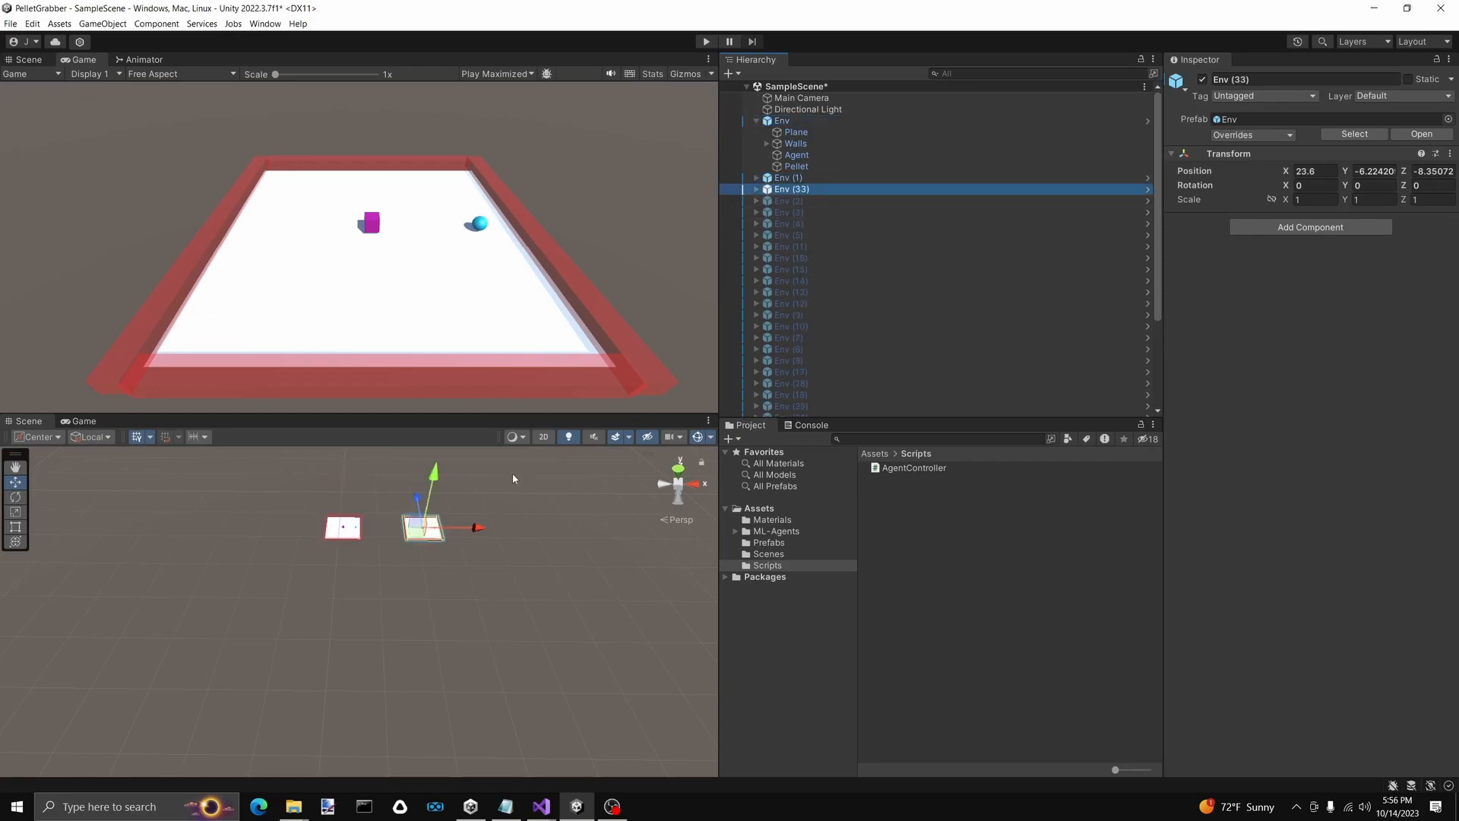
left_click_drag(477, 527, 400, 535)
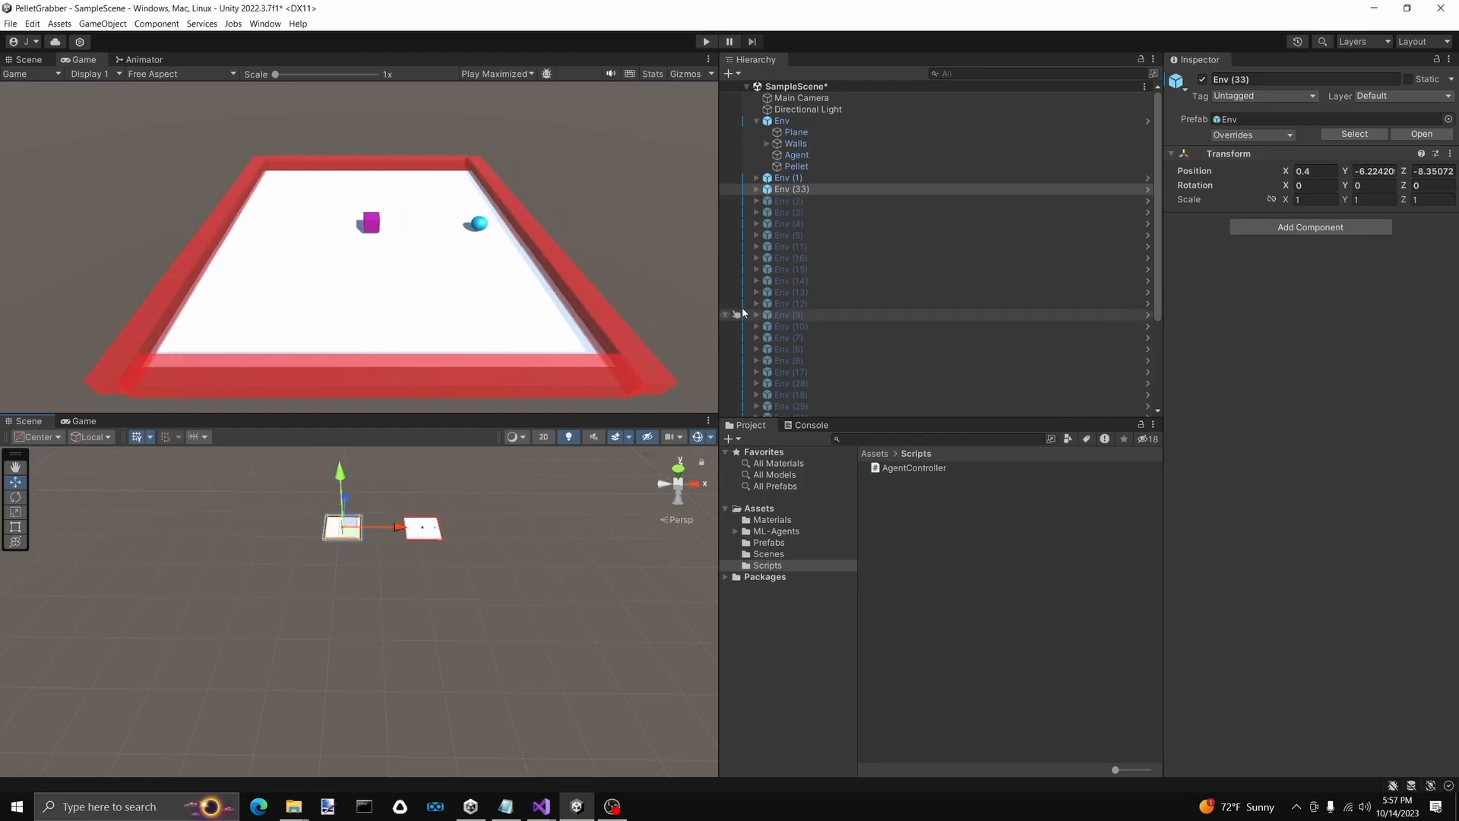
left_click(830, 123)
double_click(826, 133)
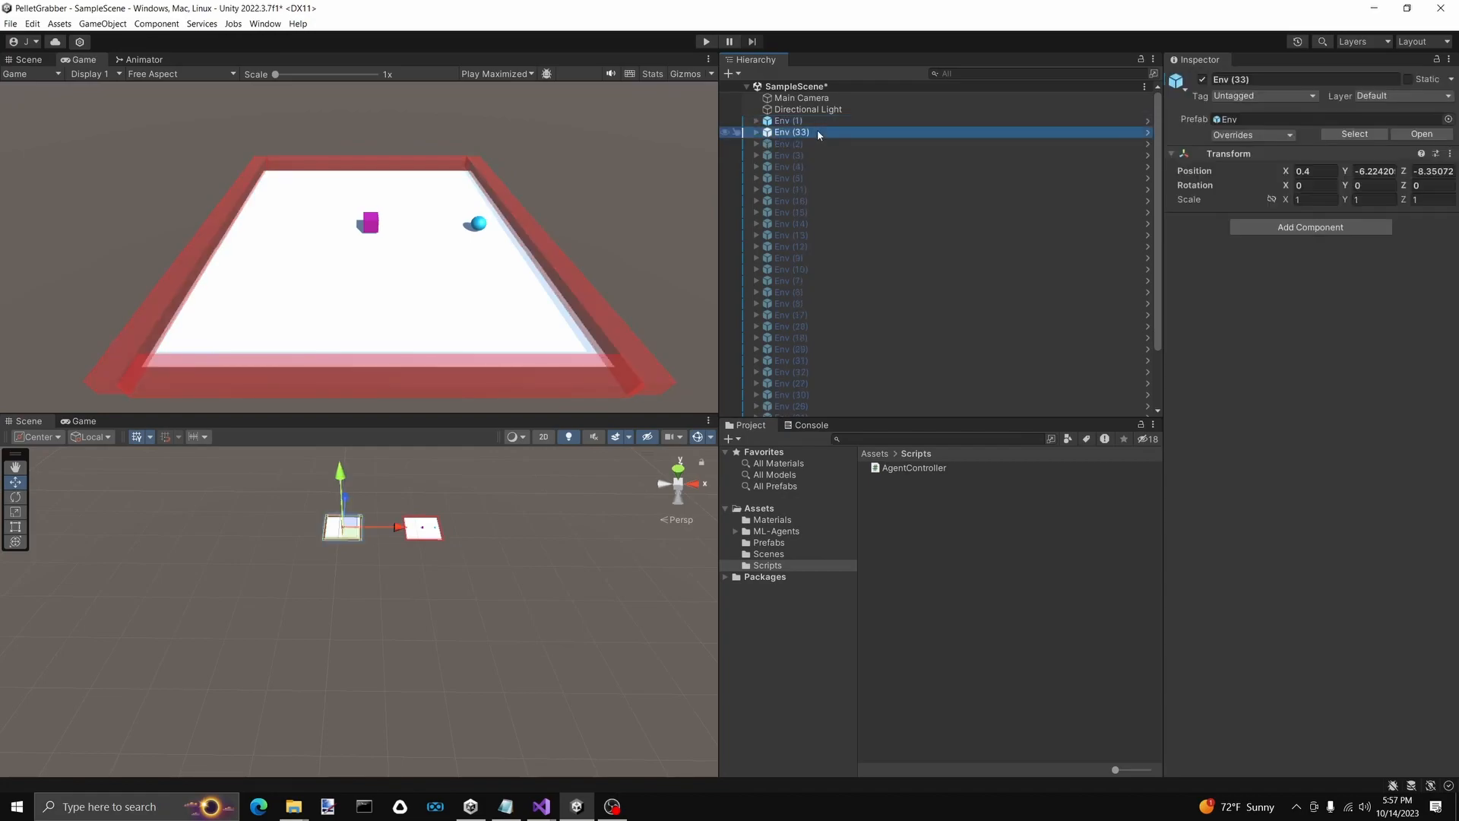
left_click(1238, 81)
left_click_drag(1238, 81, 1235, 80)
key("ctrl+z")
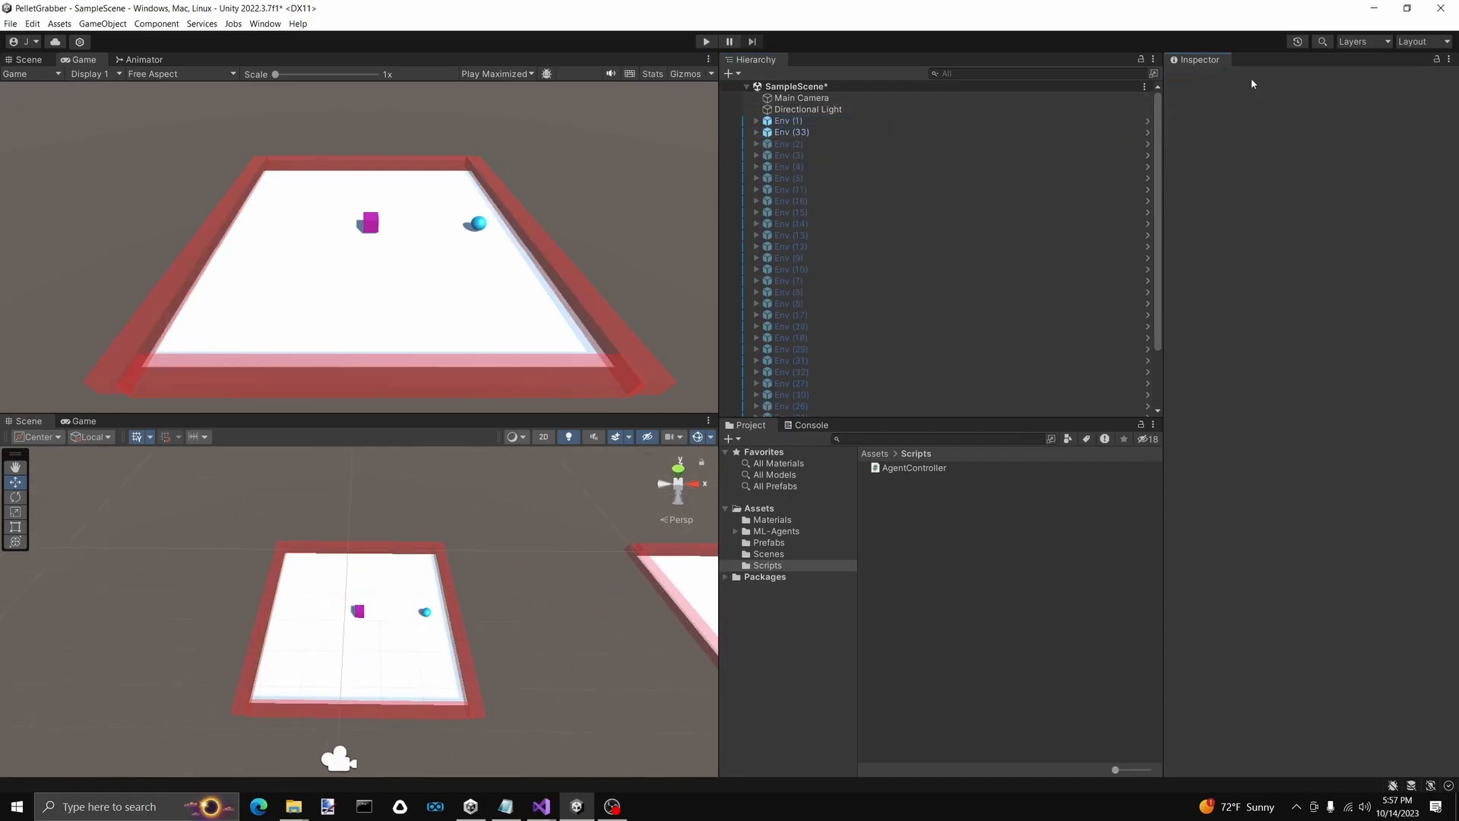
Rename Env (33) to Env and place it above Env (1) in the scene hierarchy
left_click(950, 132)
left_click(1277, 79)
left_click(1277, 79)
left_click_drag(1277, 79, 1235, 80)
key("BackSpace")
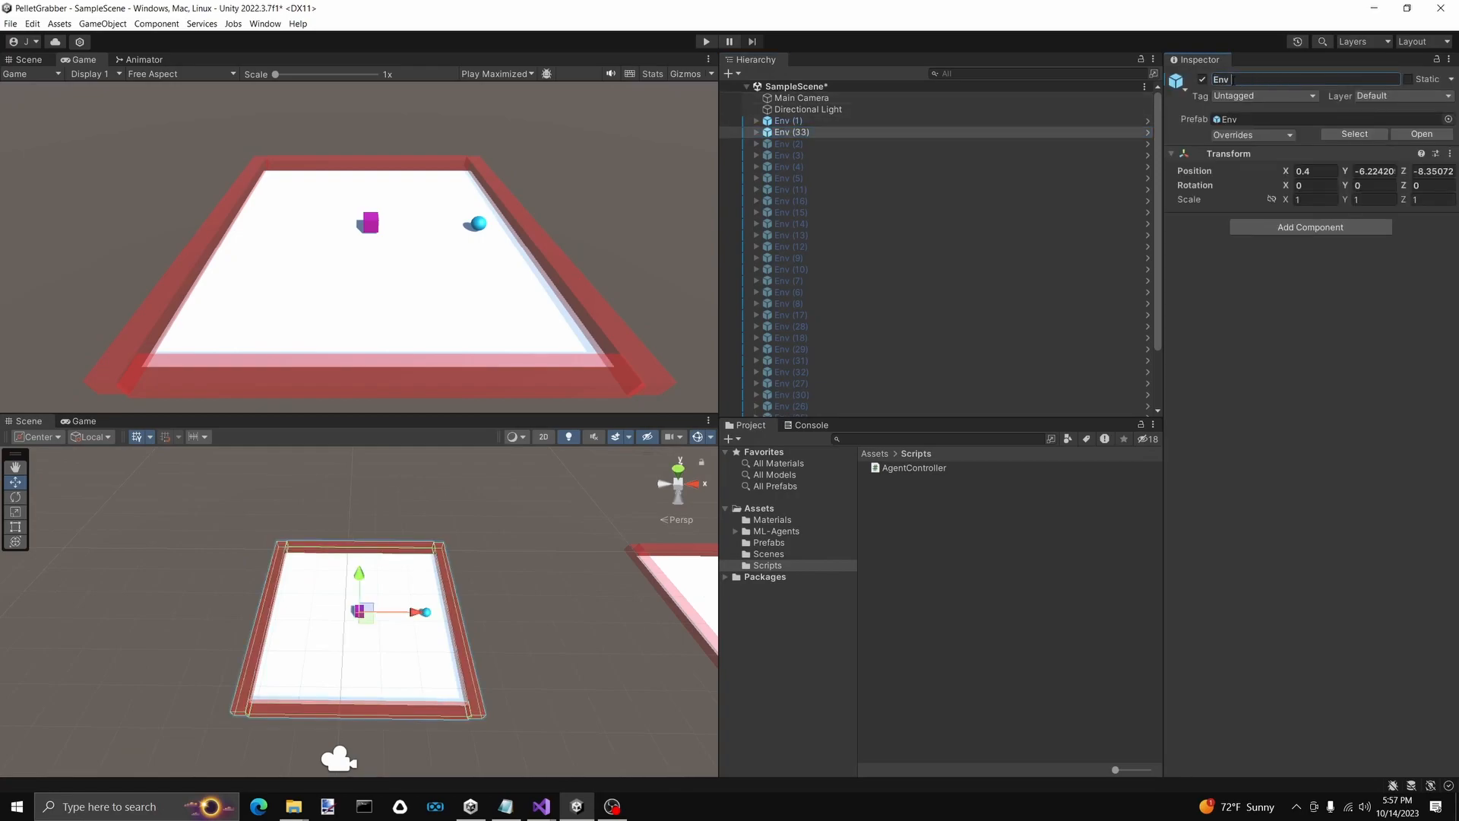
left_click_drag(810, 133, 822, 116)
Deactivate Env (1) and check the Behavior Parameters of the Agent inside Env
left_click(803, 133)
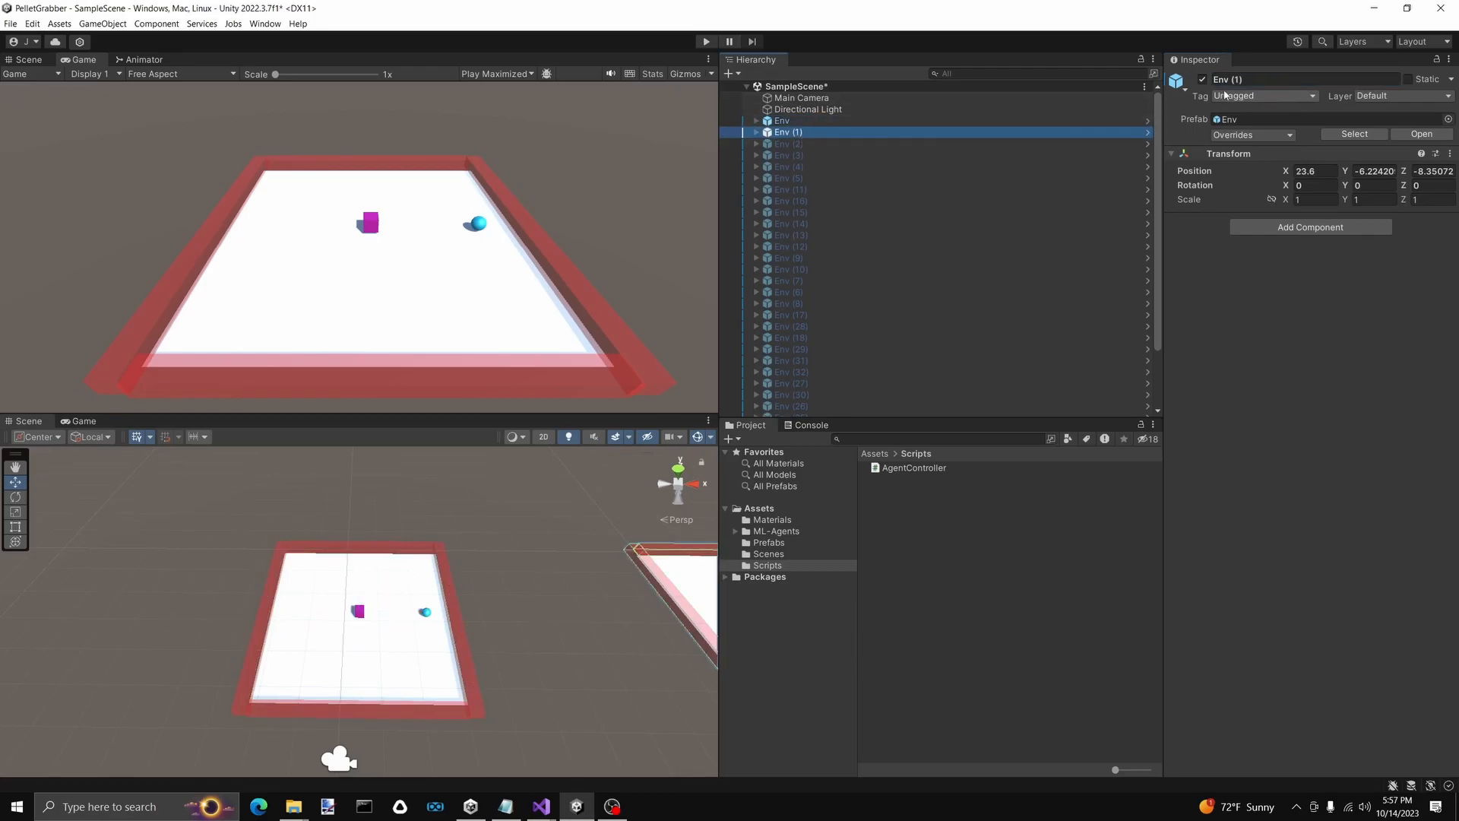
left_click(1203, 79)
left_click(756, 120)
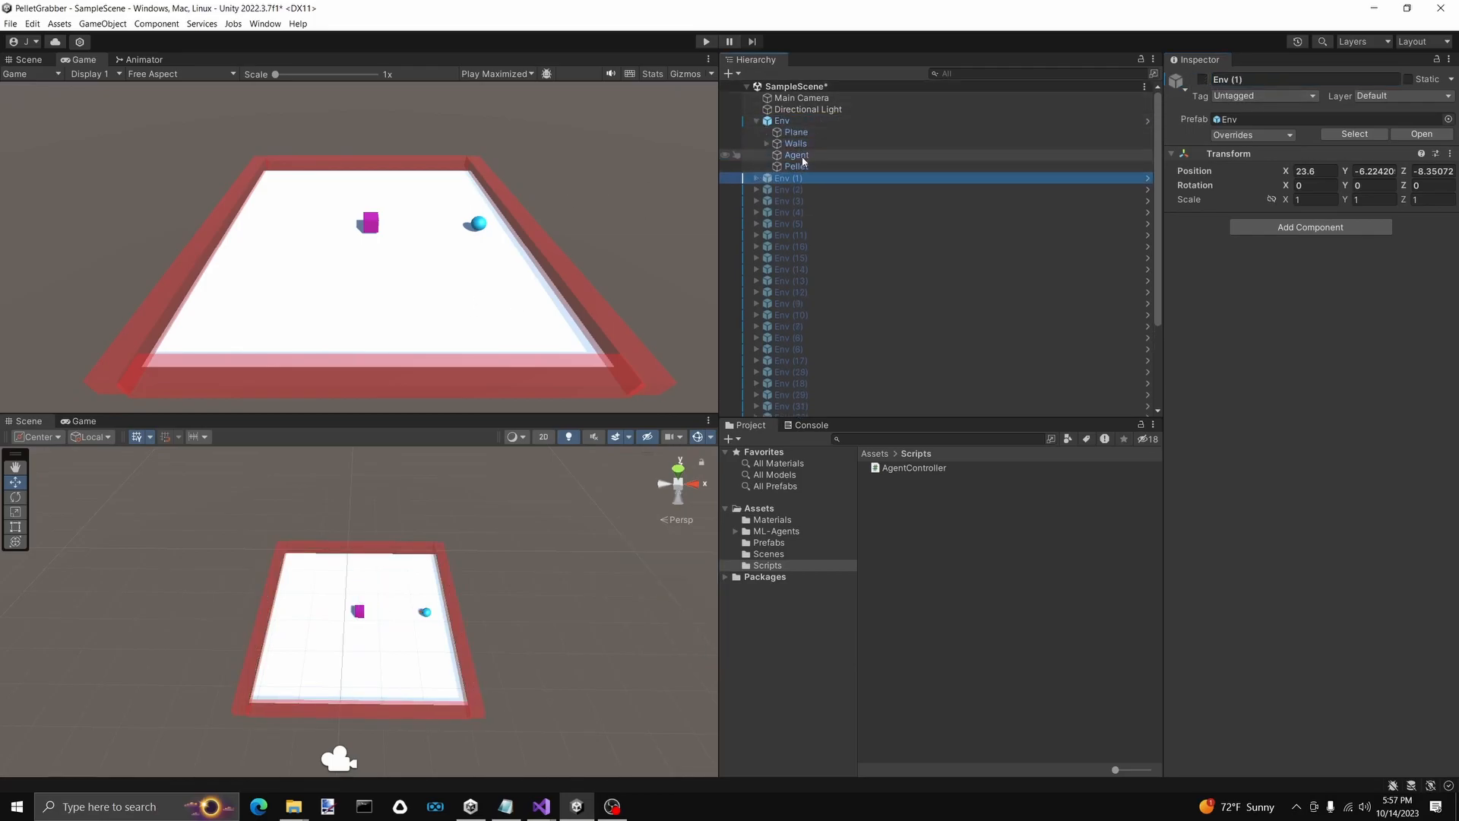
left_click(799, 155)
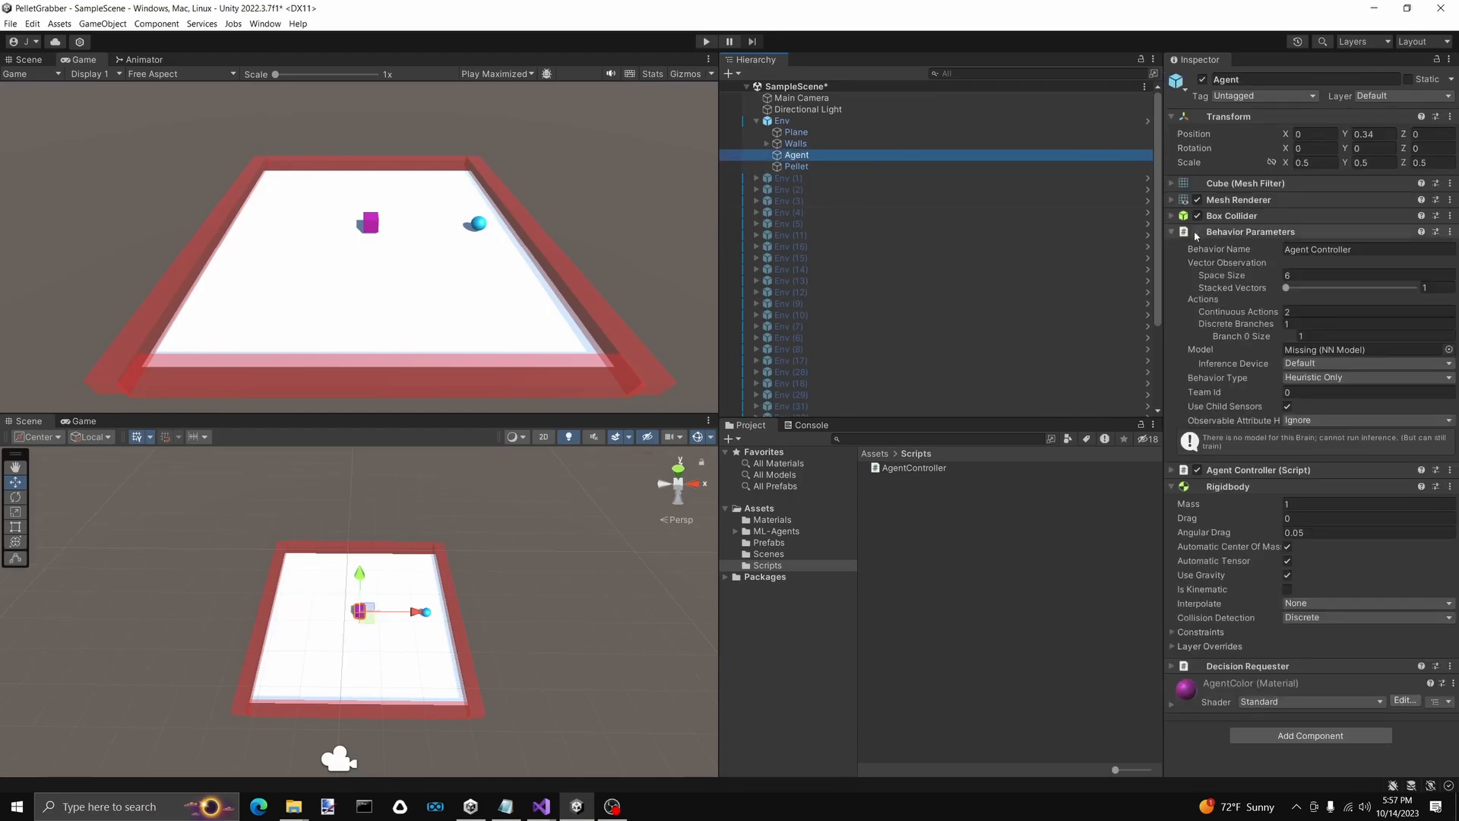
Save the scene, test the agent's rotation and forward movement in play mode, and stop the test
key("ctrl+s")
left_click(706, 41)
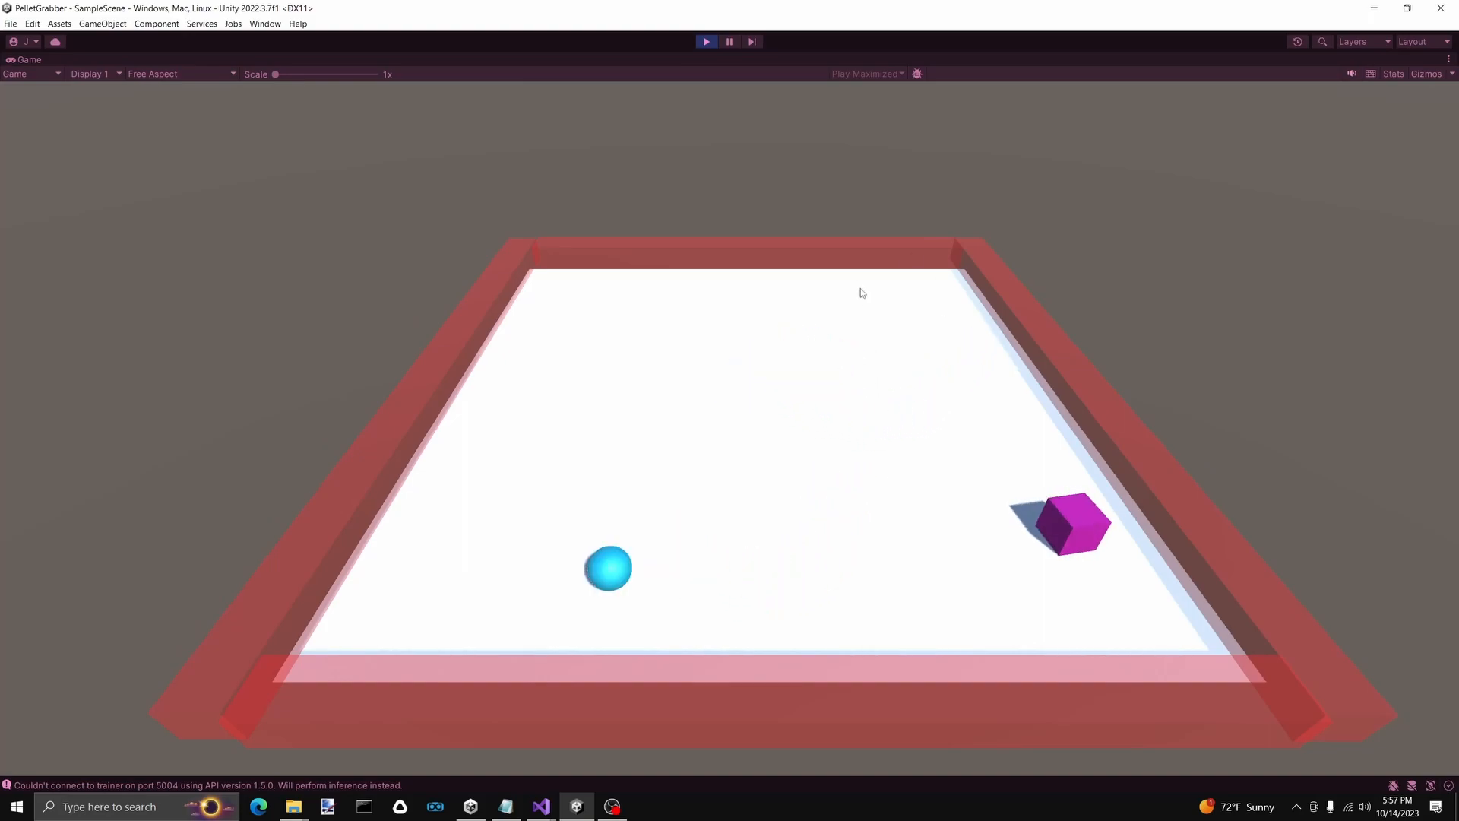
left_click(705, 42)
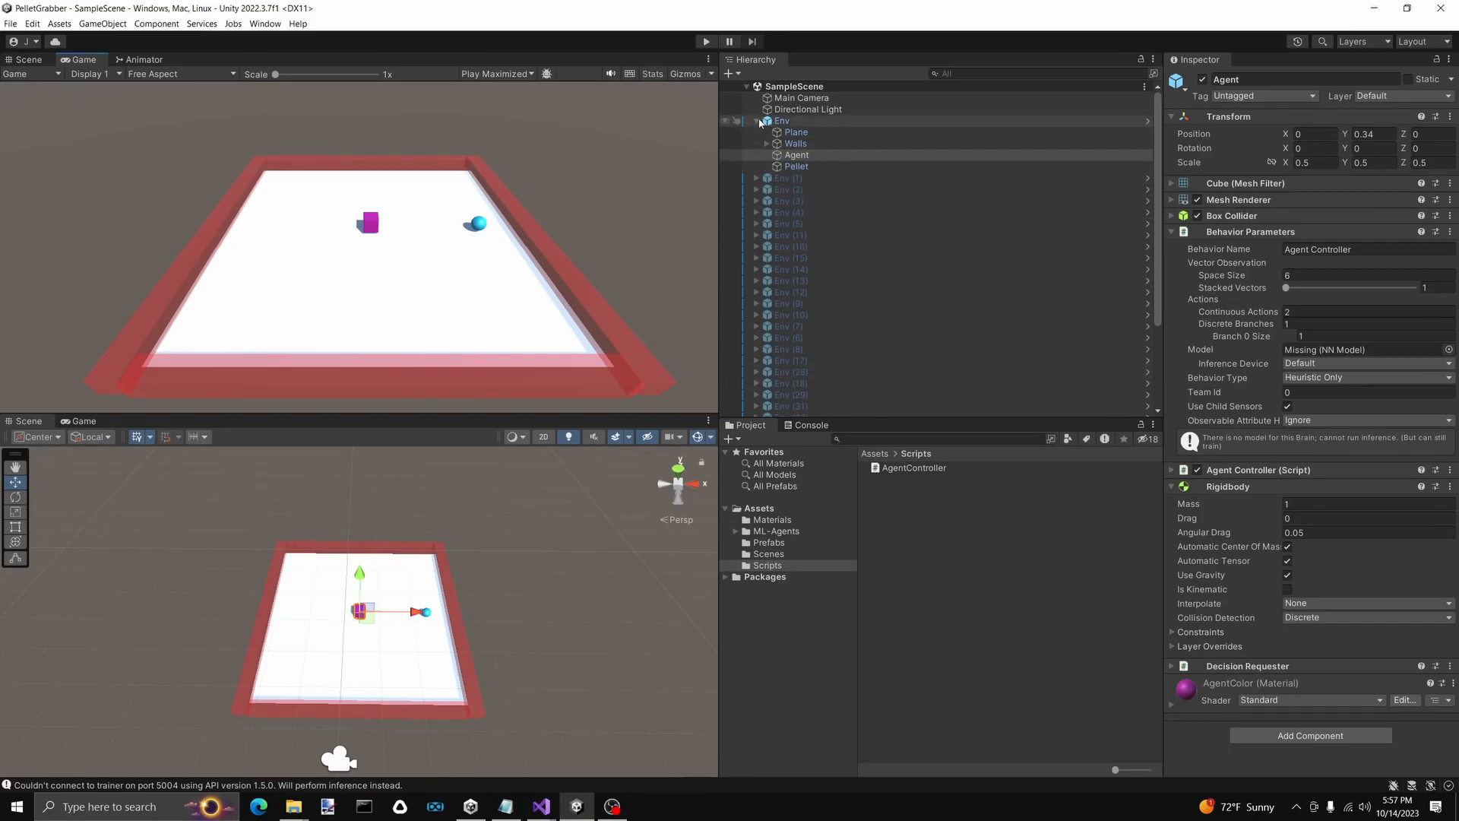
Save the Agent inside the Env prefab as its own prefab in the Prefabs folder
left_click(1148, 121)
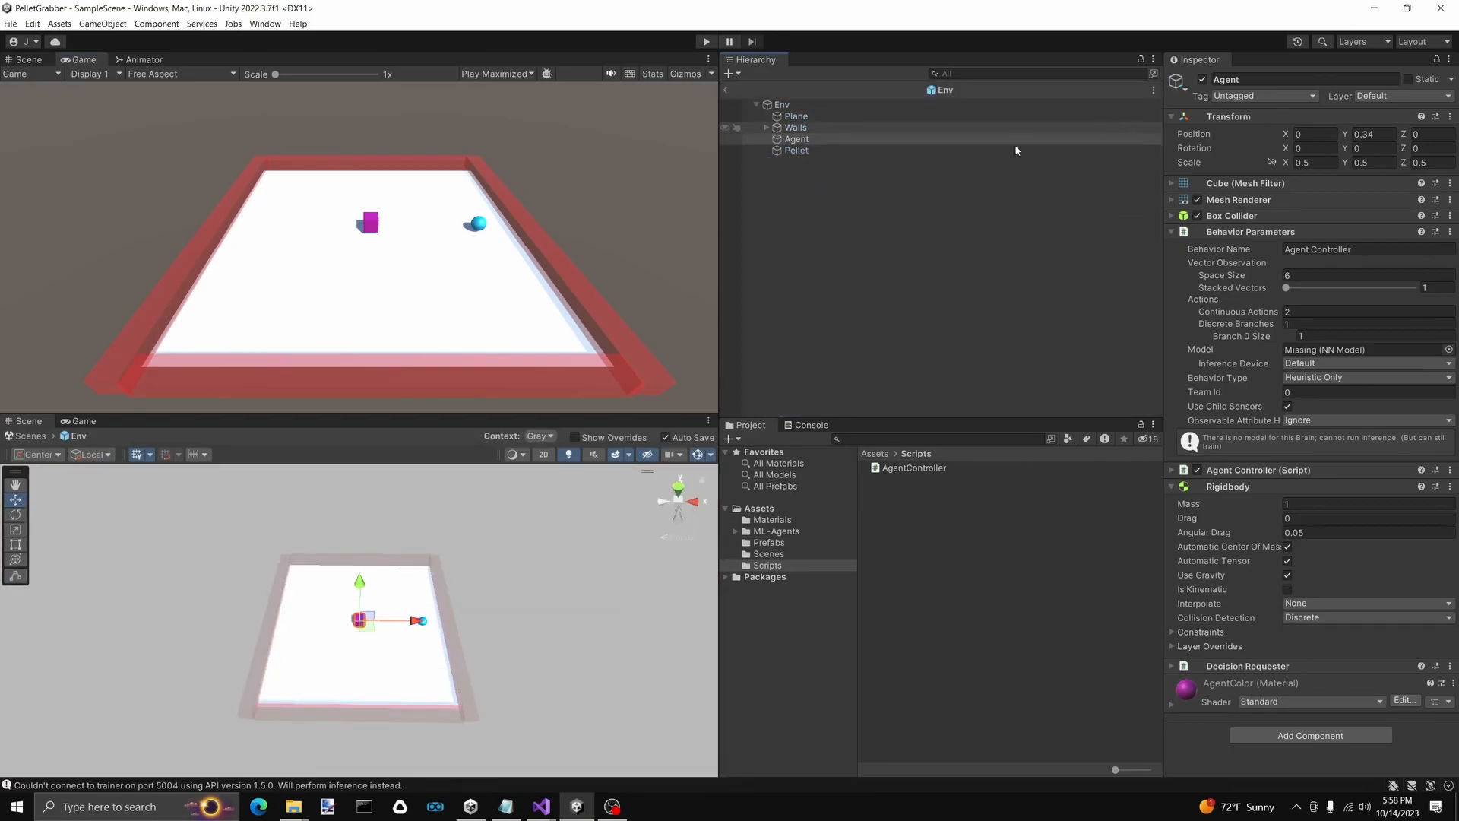
left_click(818, 141)
right_click(820, 142)
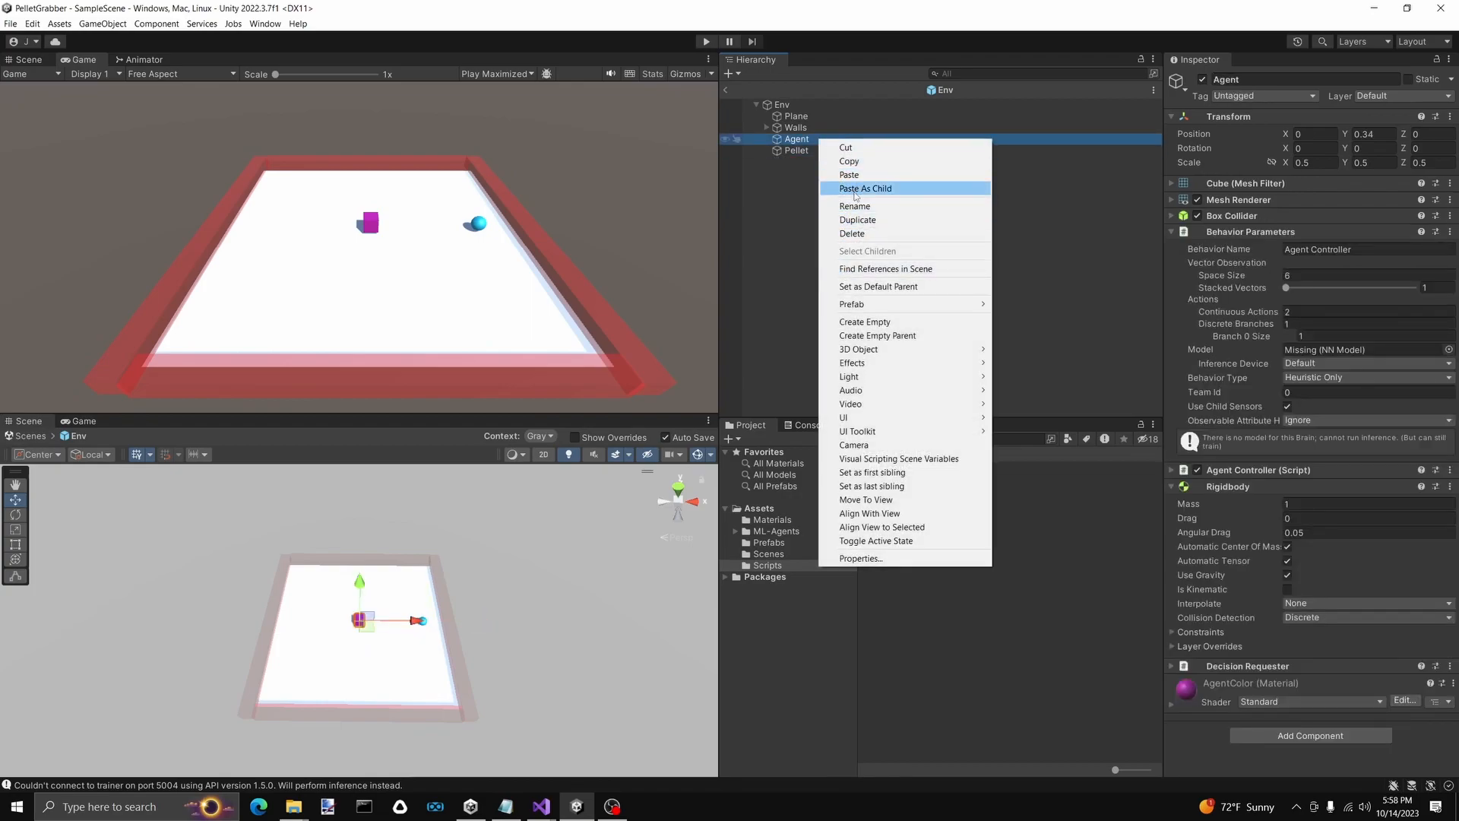
left_click(793, 143)
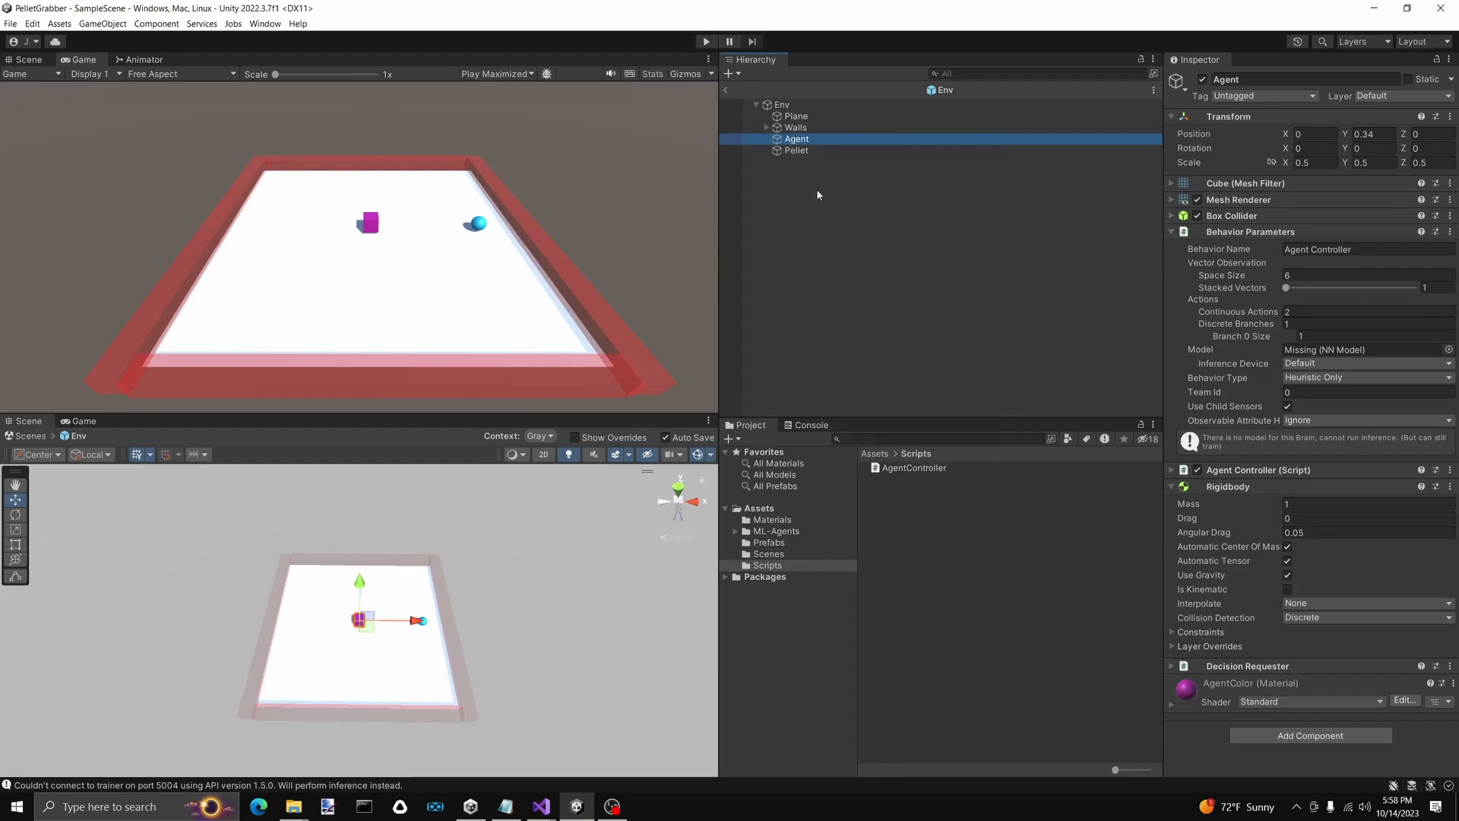
left_click(771, 543)
left_click_drag(788, 142, 902, 495)
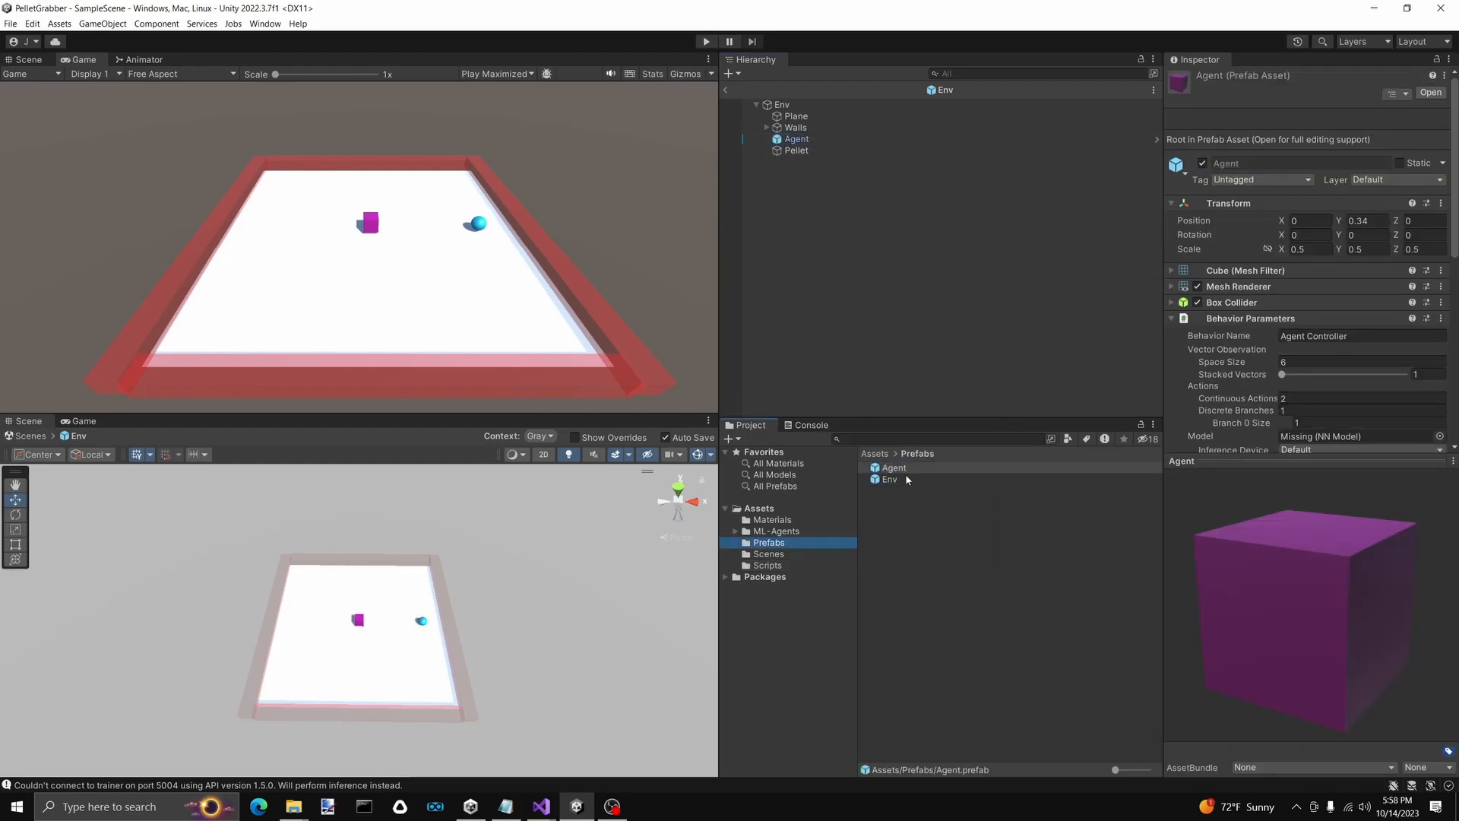
Open the Agent prefab and add a child Cylinder named "we" to the Agent
double_click(912, 472)
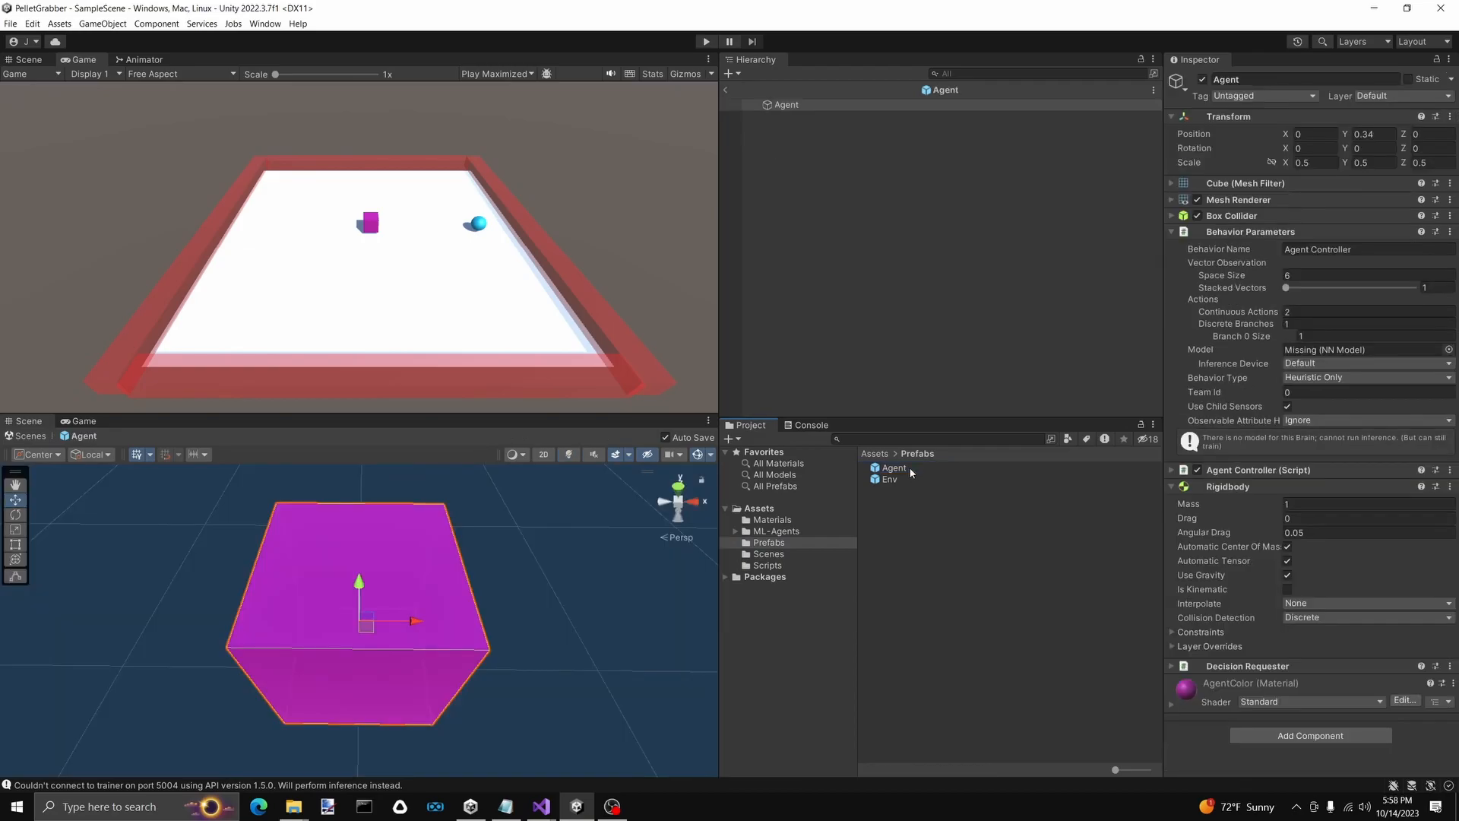
right_click_drag(614, 595, 64, 525)
left_click(889, 480)
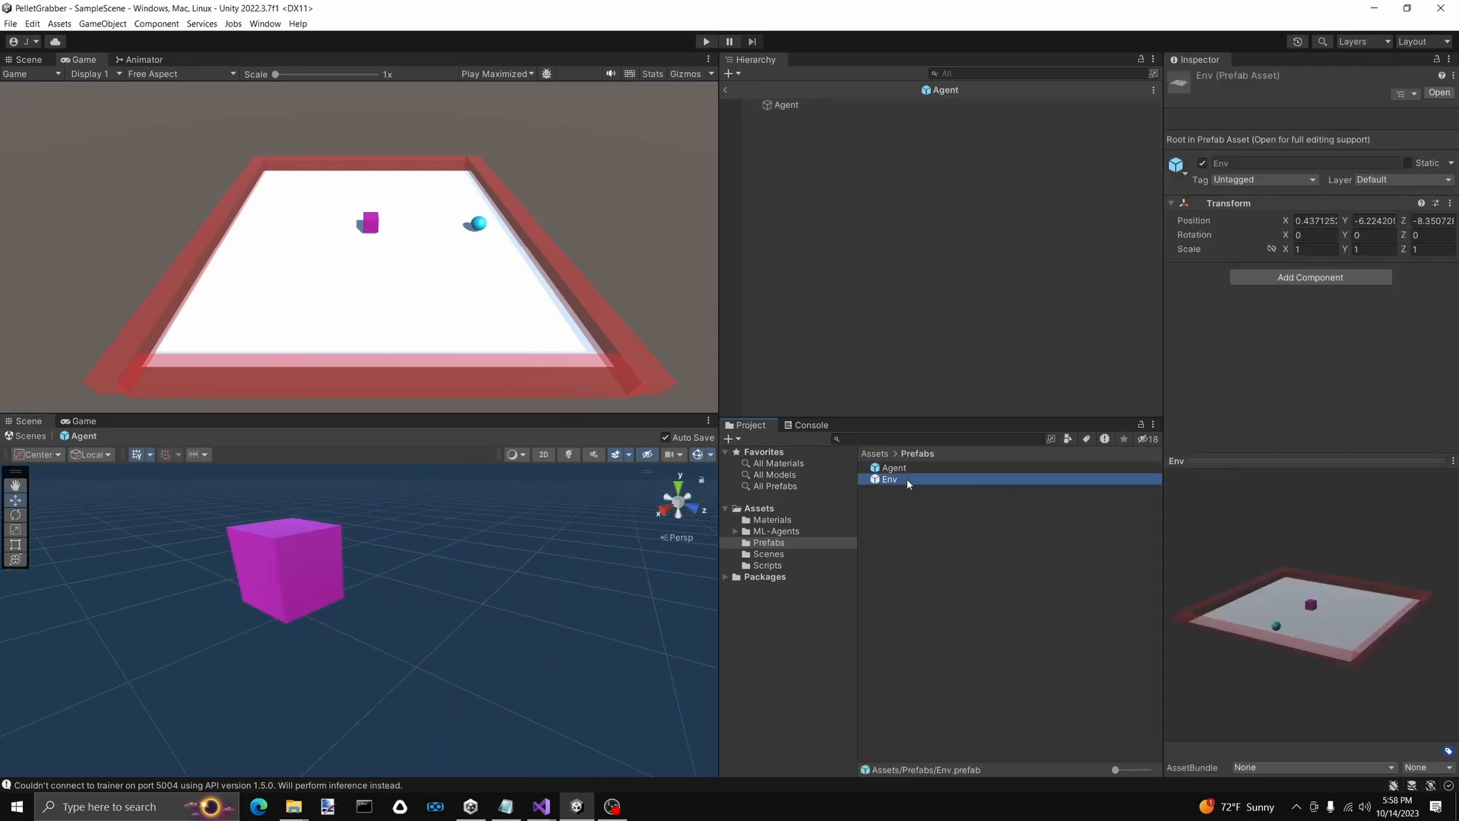
left_click(893, 468)
right_click(829, 106)
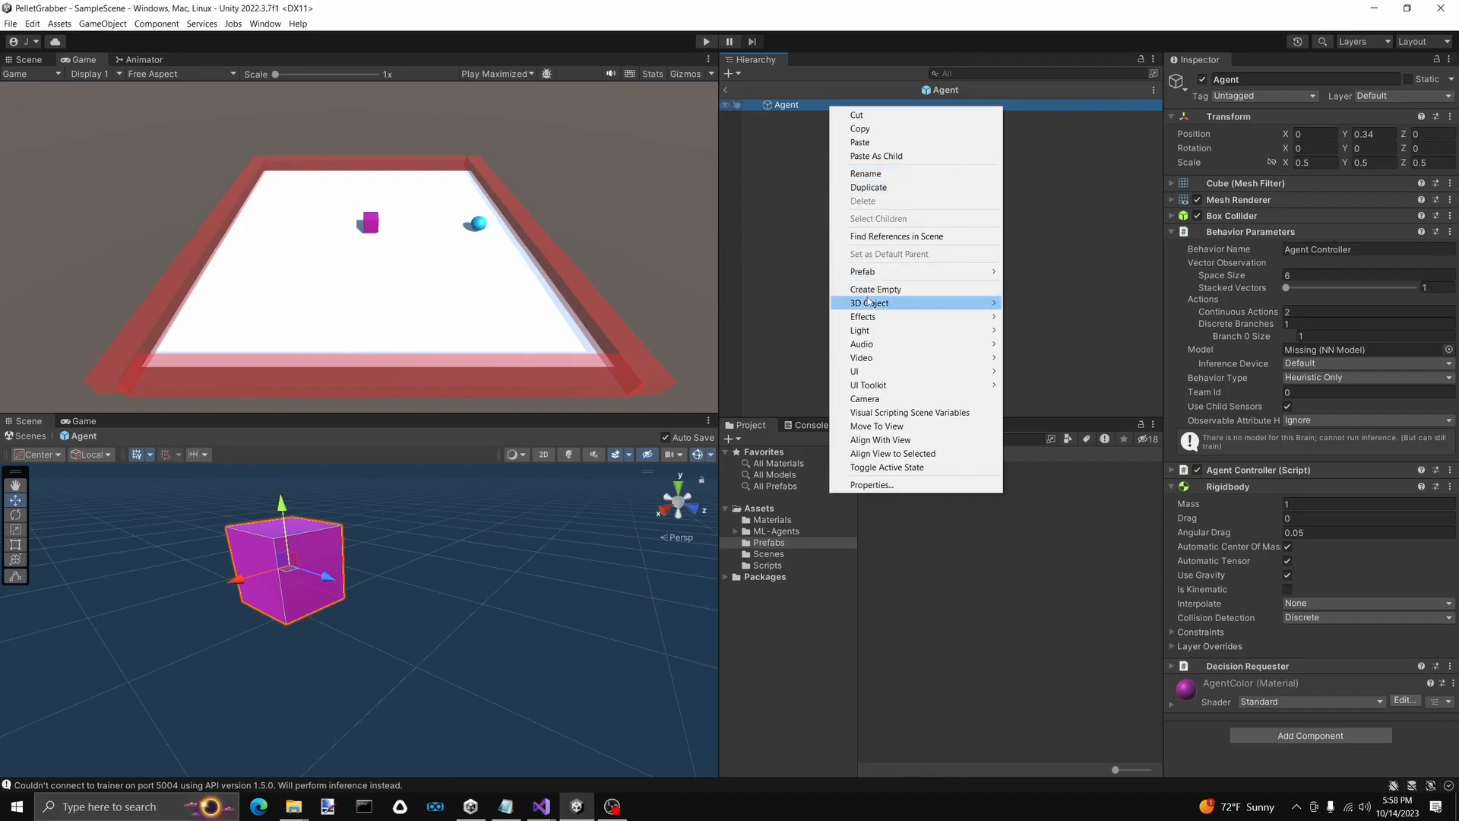
mouse_move(870, 303)
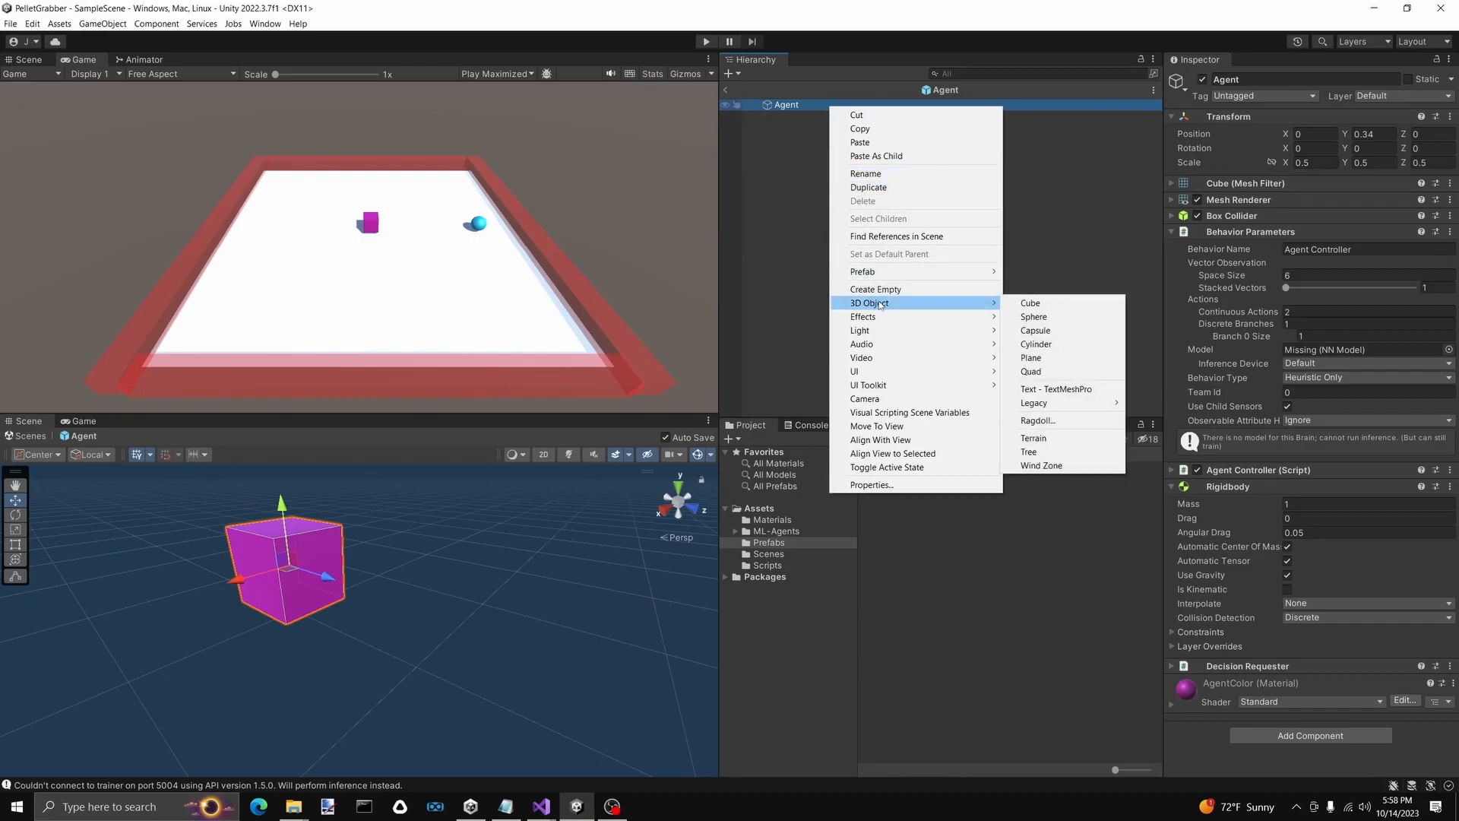
left_click(1049, 353)
type("w")
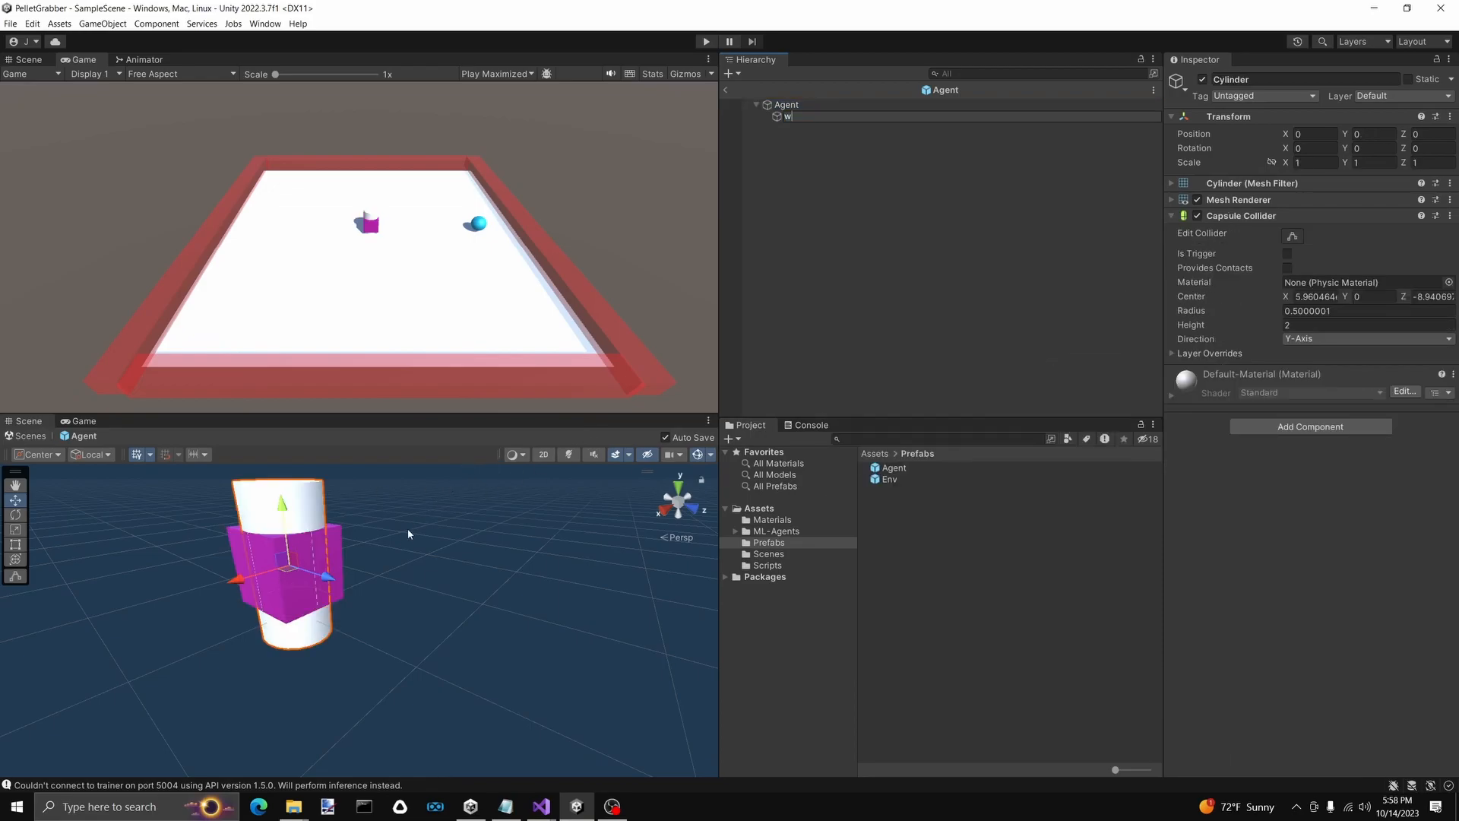
type("e")
key("Return")
Shrink the cylinder to a flat disc about 0.285 wide and 0.018 thick in scale, and move it to Z position 0.581
key("e")
key("r")
left_click_drag(289, 565, 280, 602)
left_click_drag(282, 507, 350, 608)
key("w")
Set the disc's X rotation to 90 so it lies flat against the front of the Agent cube
key("e")
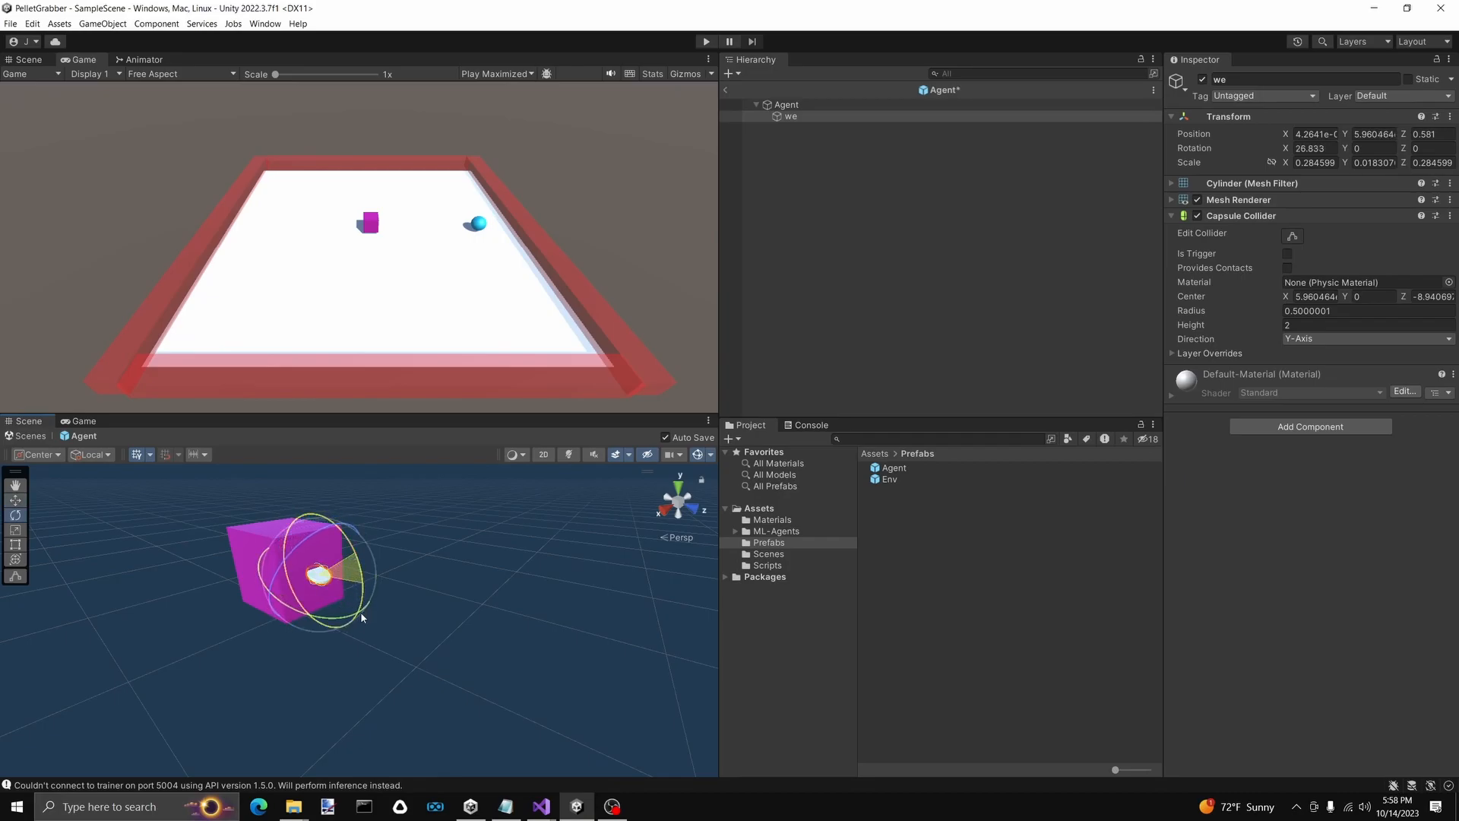
left_click(1294, 149)
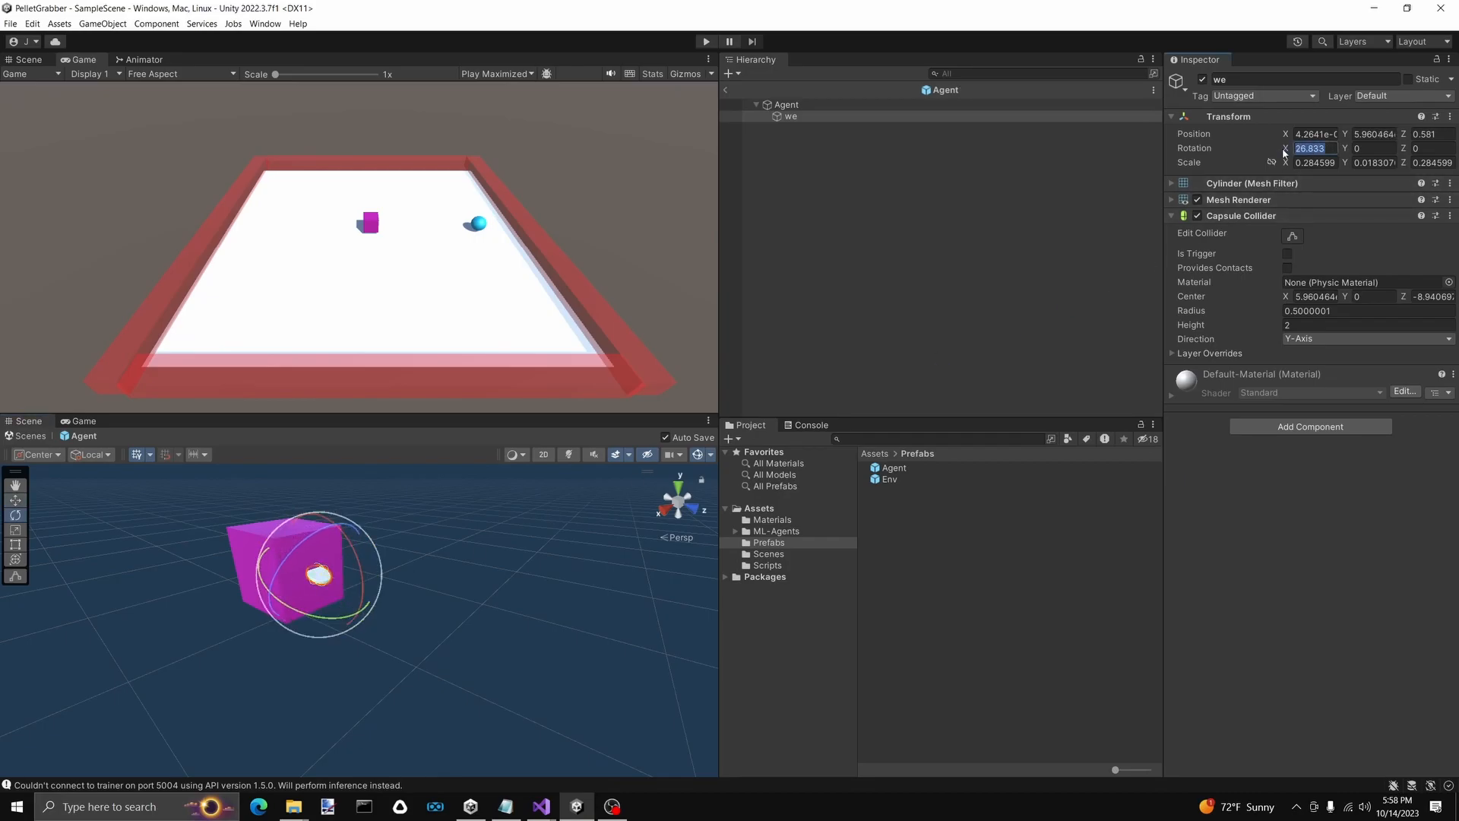
type("90")
left_click_drag(417, 554, 225, 502, "alt")
key("f")
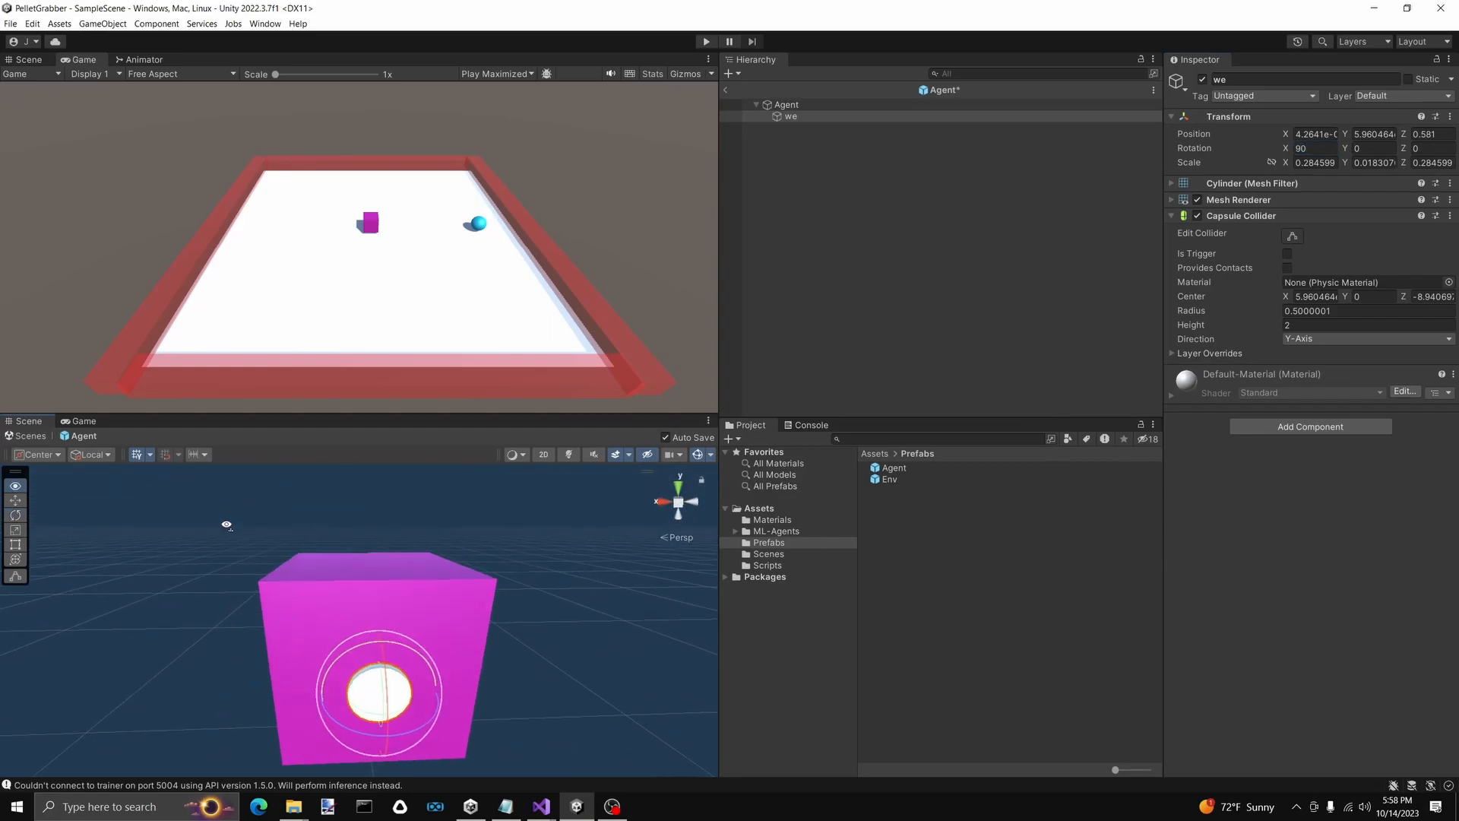
key("w")
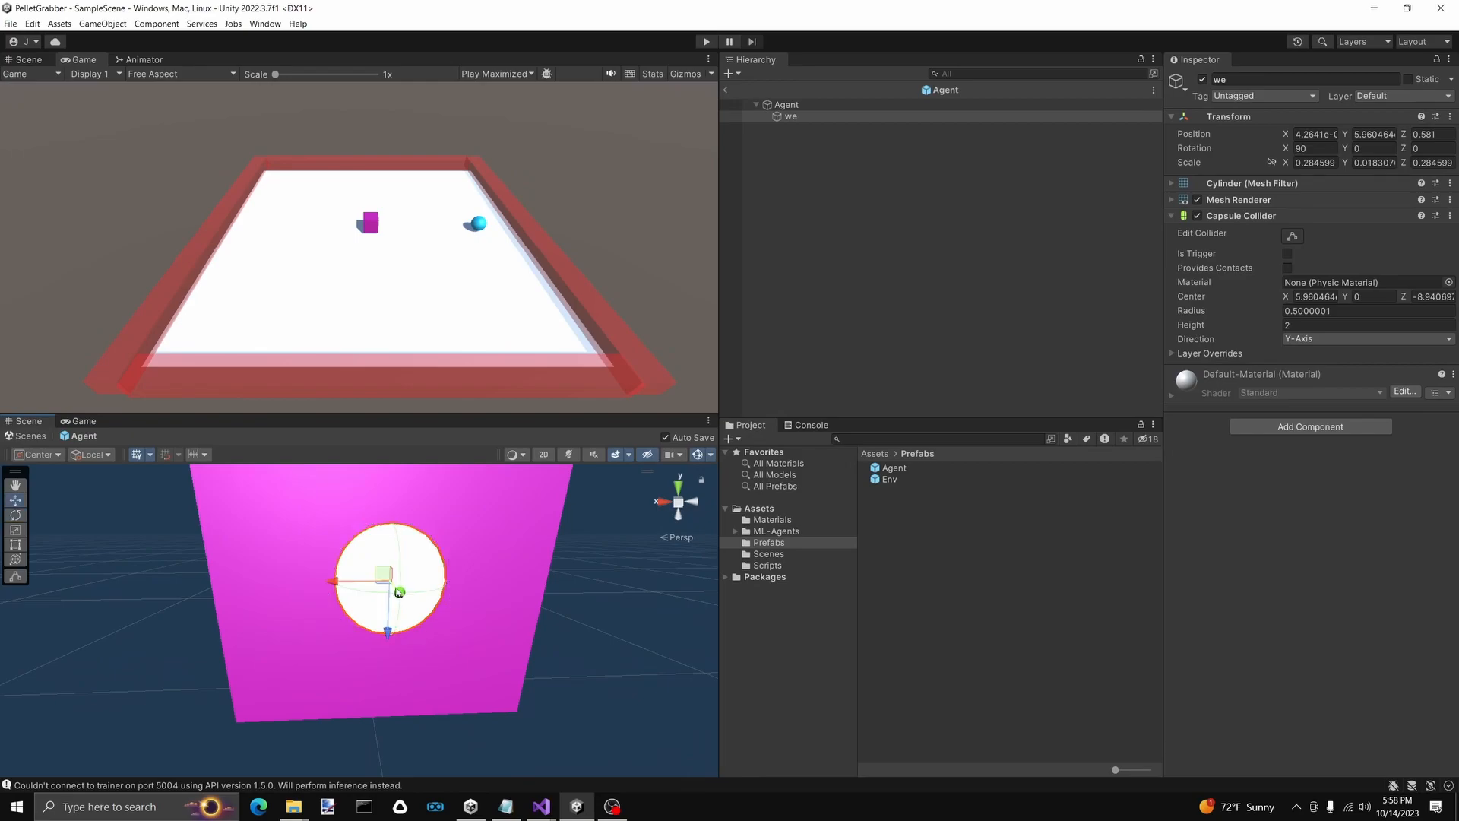
Move the disc to the upper corner of the Agent cube's front face, at about X -0.267 and Y 0.235
left_click_drag(390, 626, 390, 562)
key("s")
key("e")
right_click_drag(394, 509, 393, 585)
left_click_drag(372, 677, 367, 621)
Rename the disc "Left Eye" and disable its Capsule Collider
left_click(841, 117)
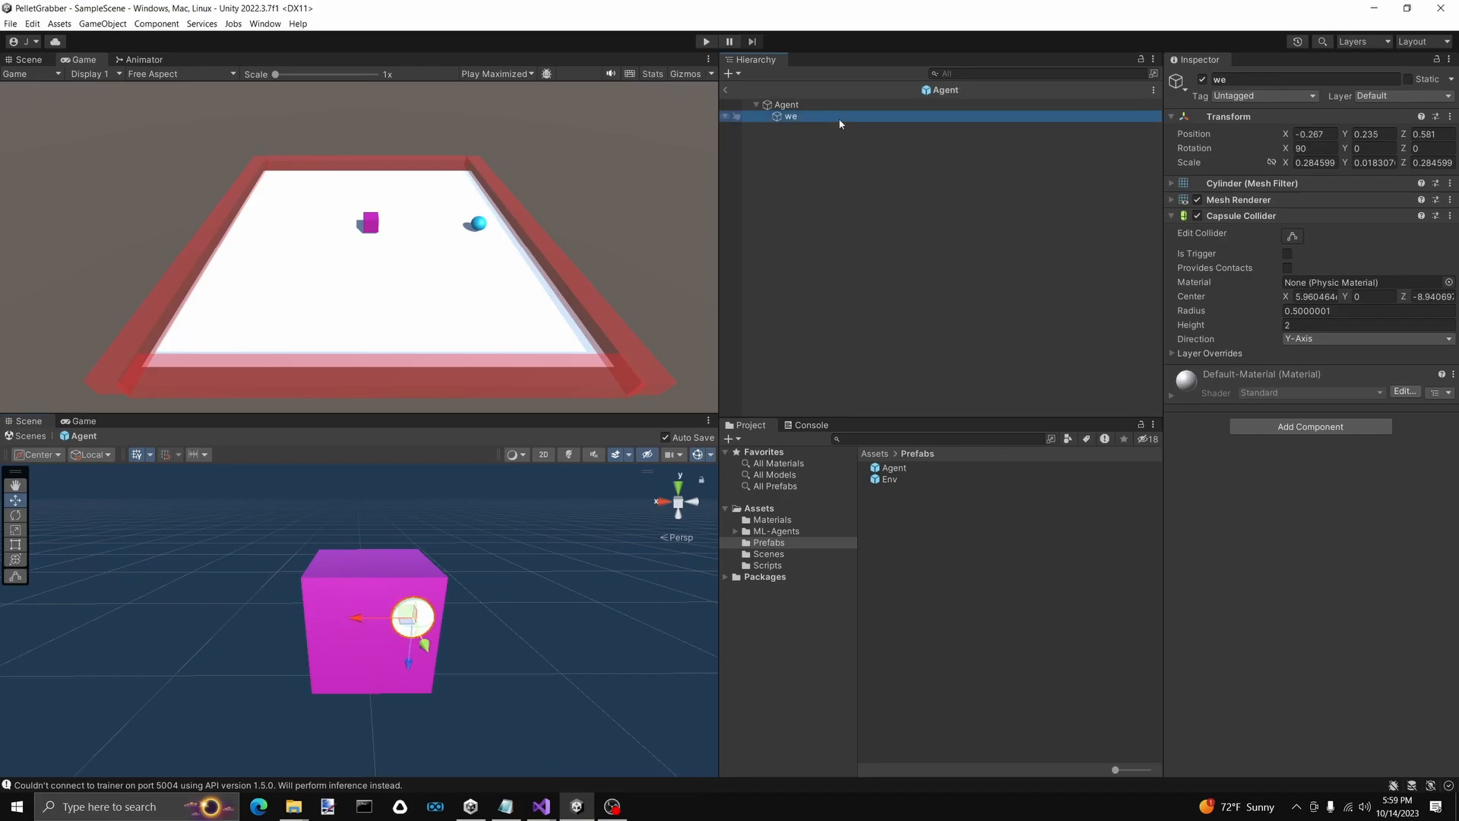
left_click(817, 118)
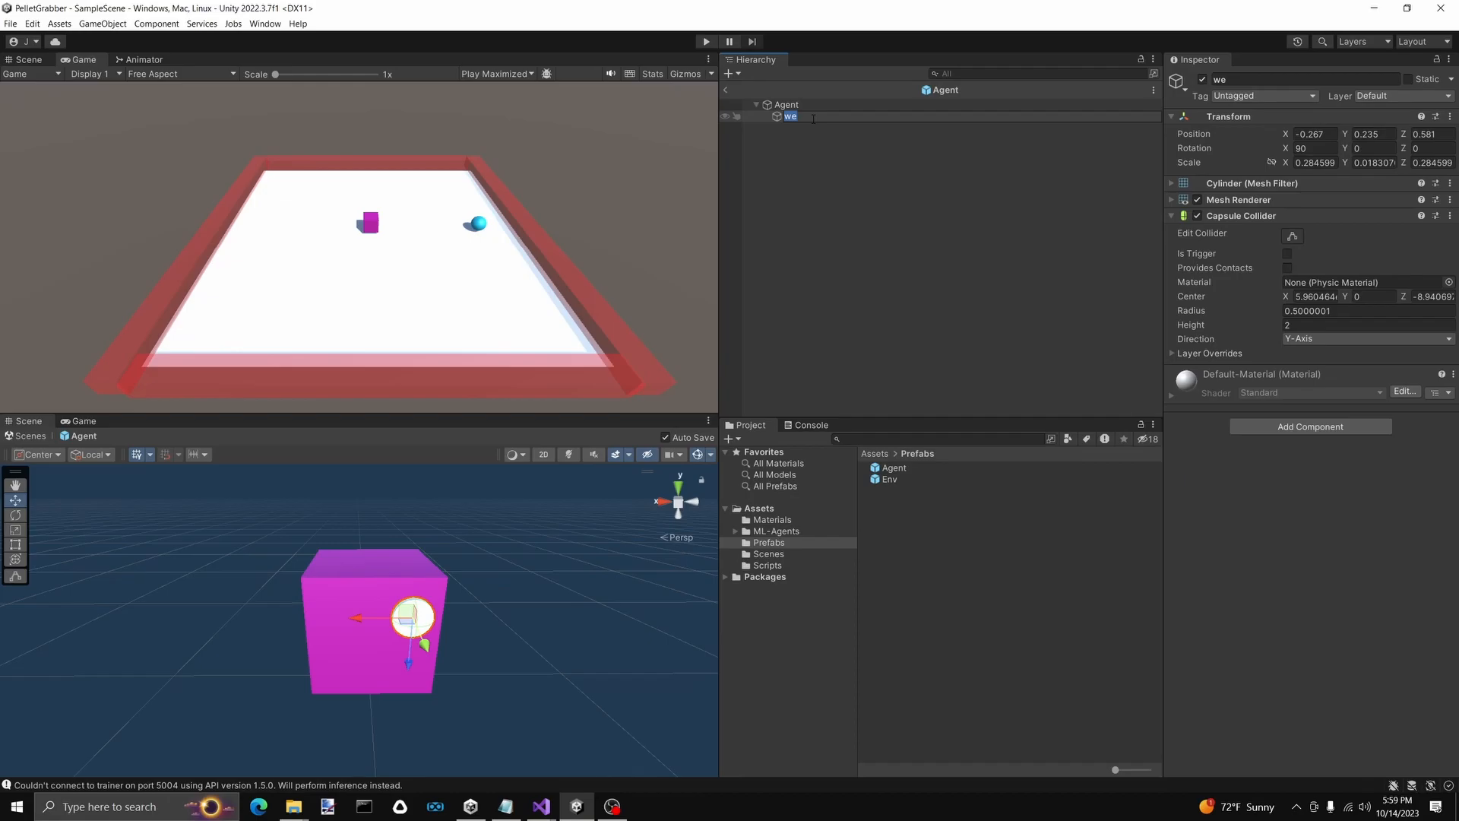
type("Left Eye")
key("Return")
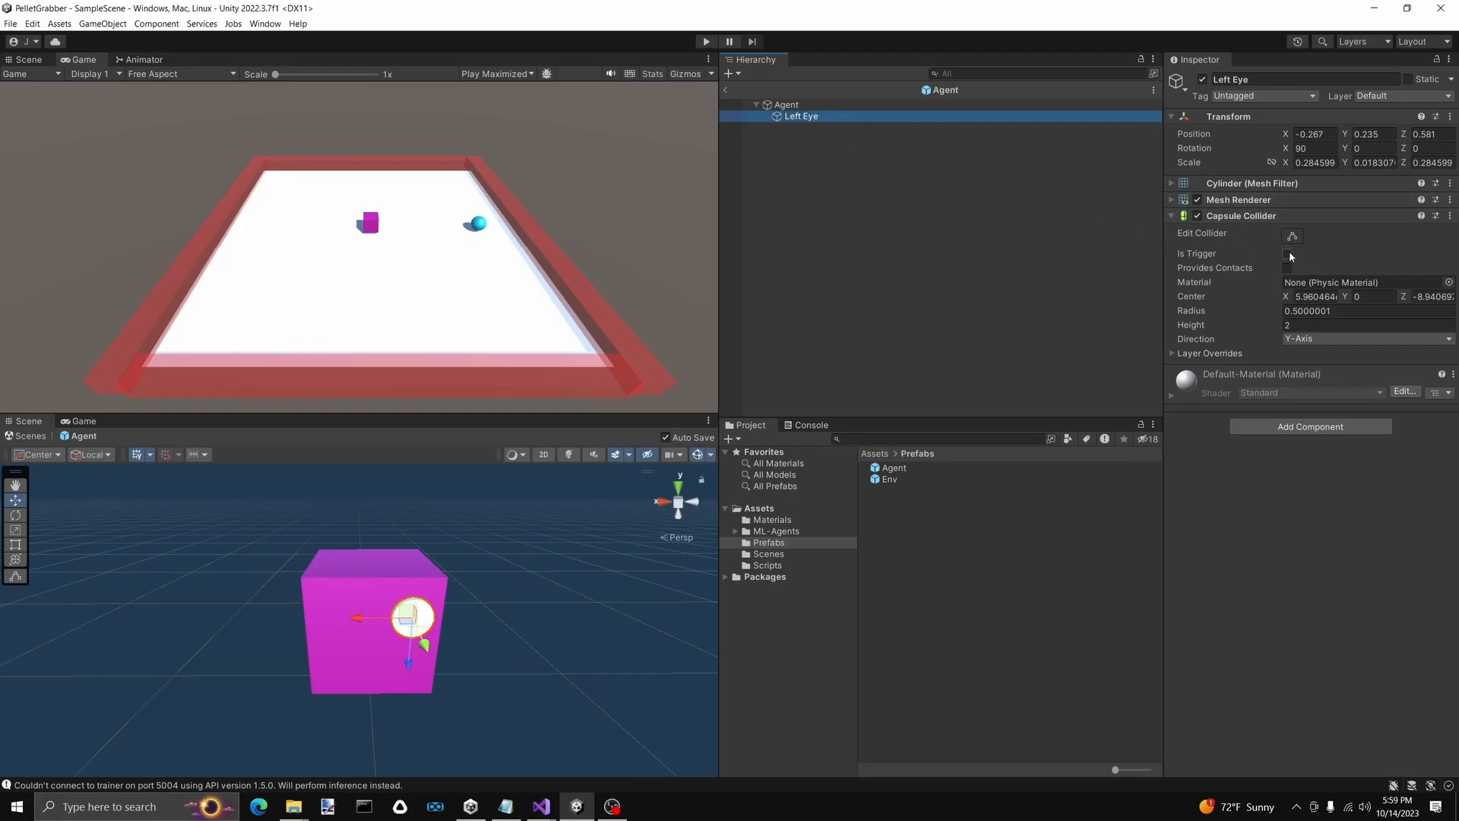
left_click(1198, 216)
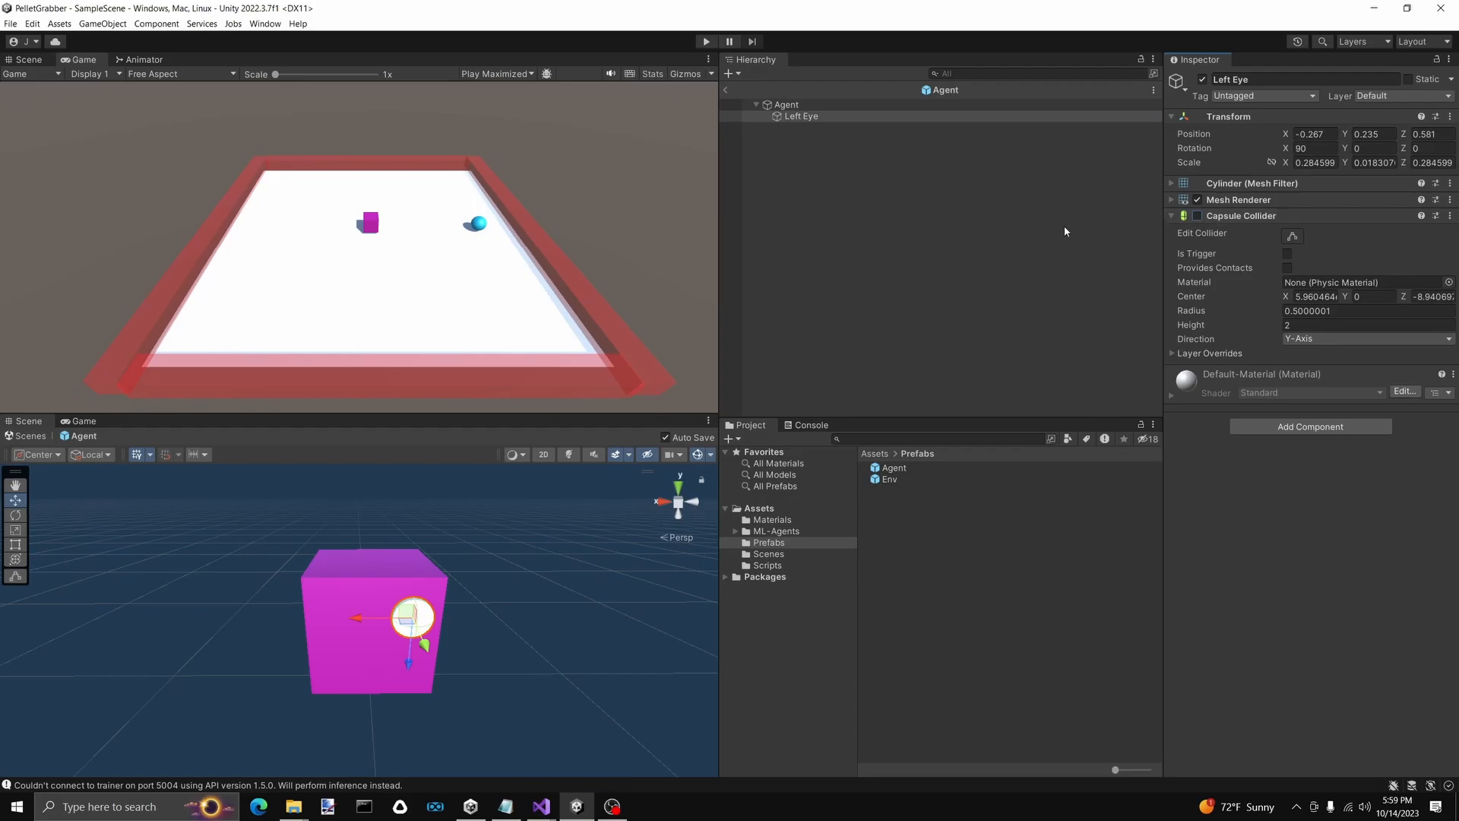
Duplicate Left Eye, name the copy "Right Eye", and move it across the cube's front to about X 0.148
left_click(802, 115)
key("ctrl+d")
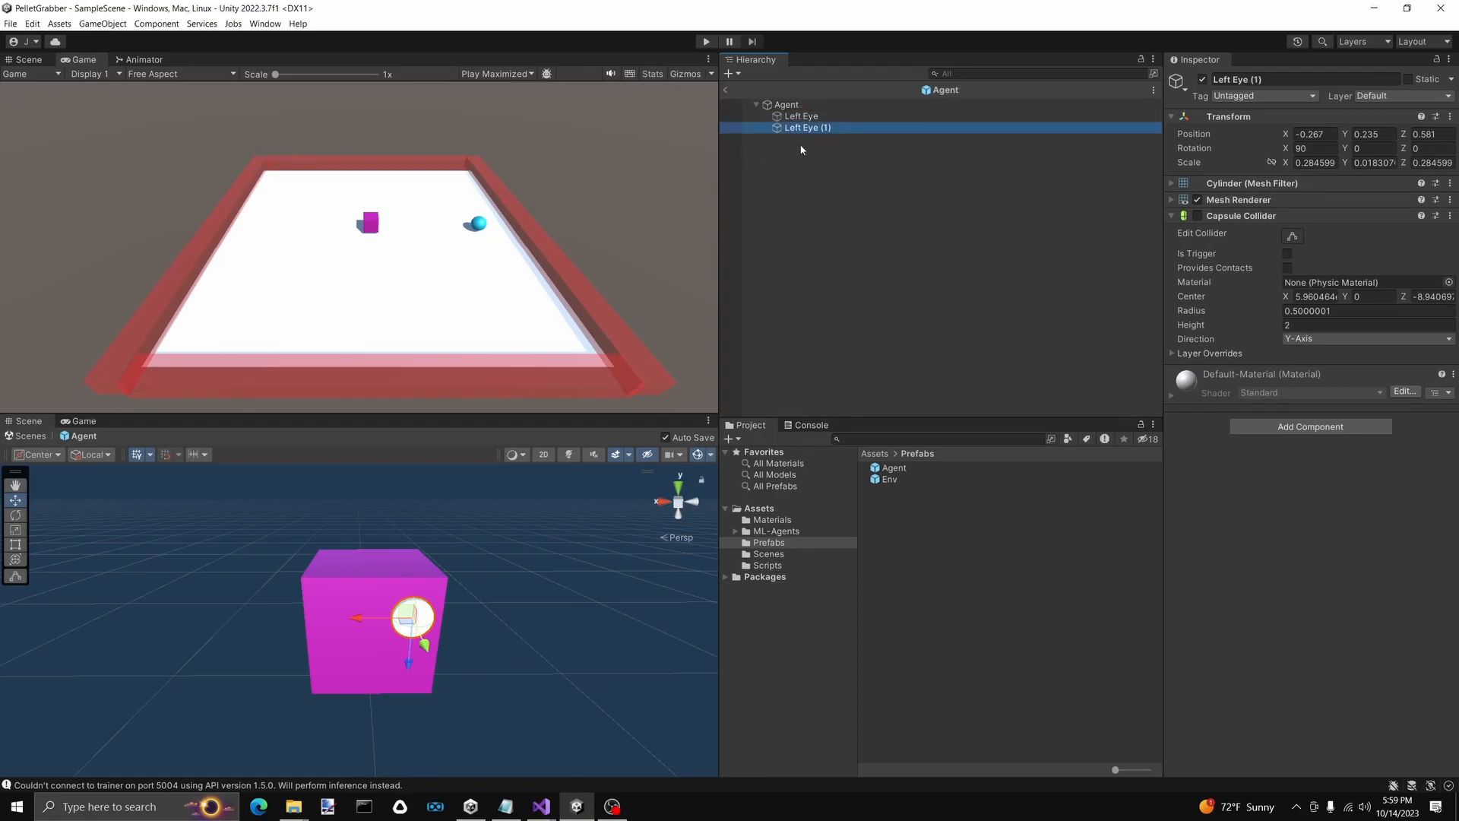
key("F2")
type("Right Ey")
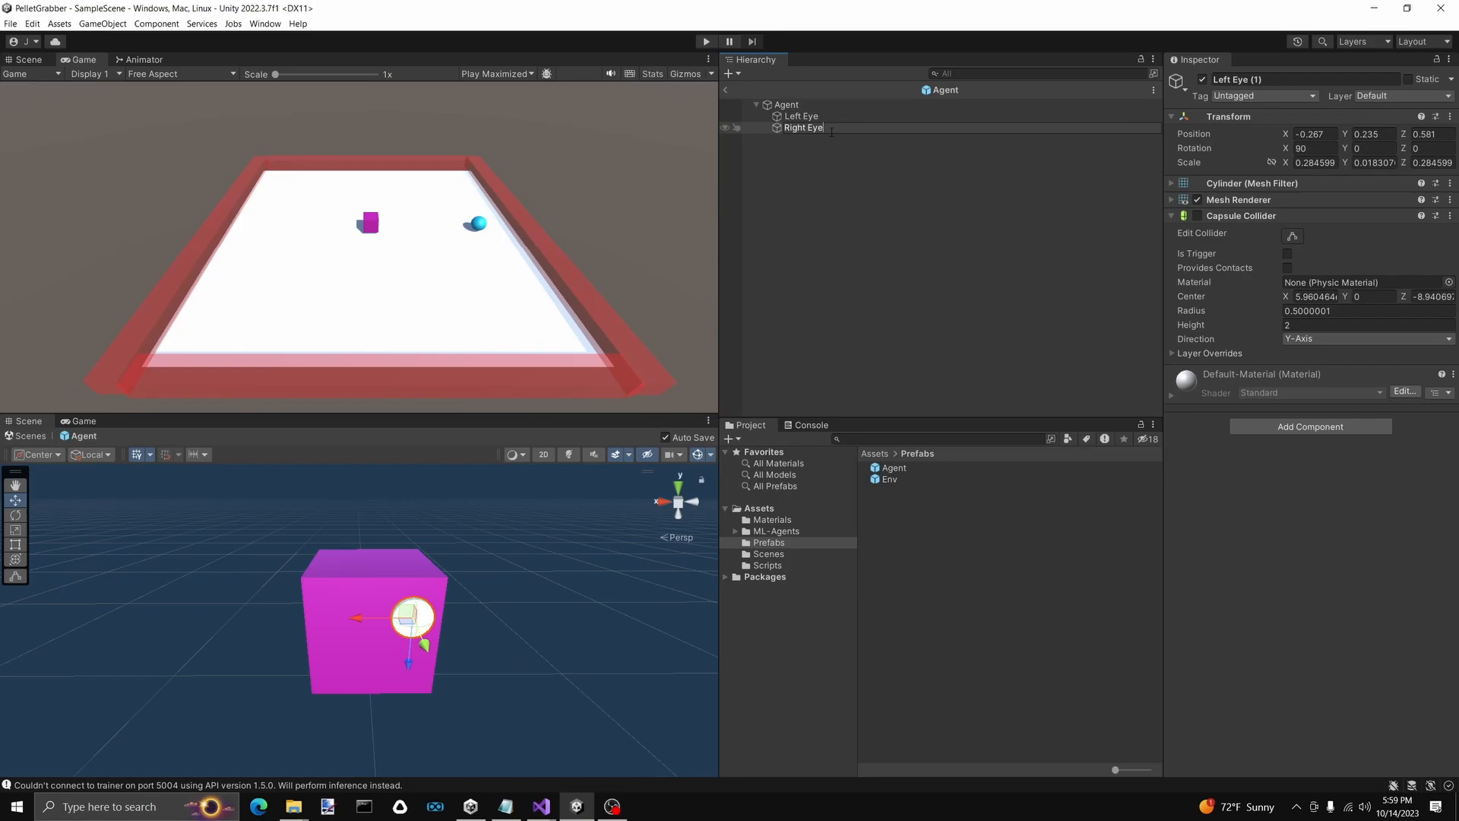
type("e")
key("Return")
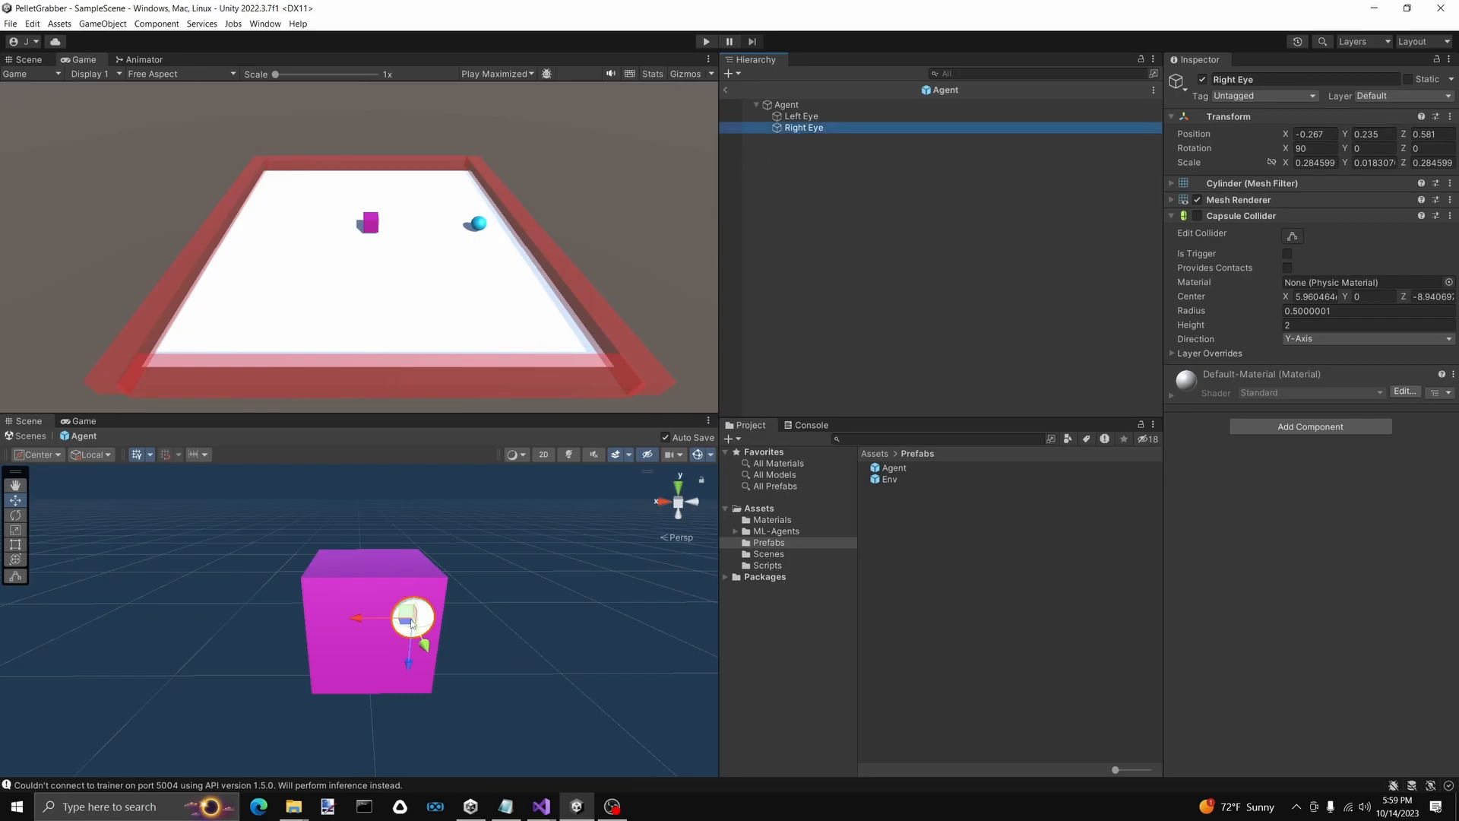
left_click_drag(362, 621, 302, 620)
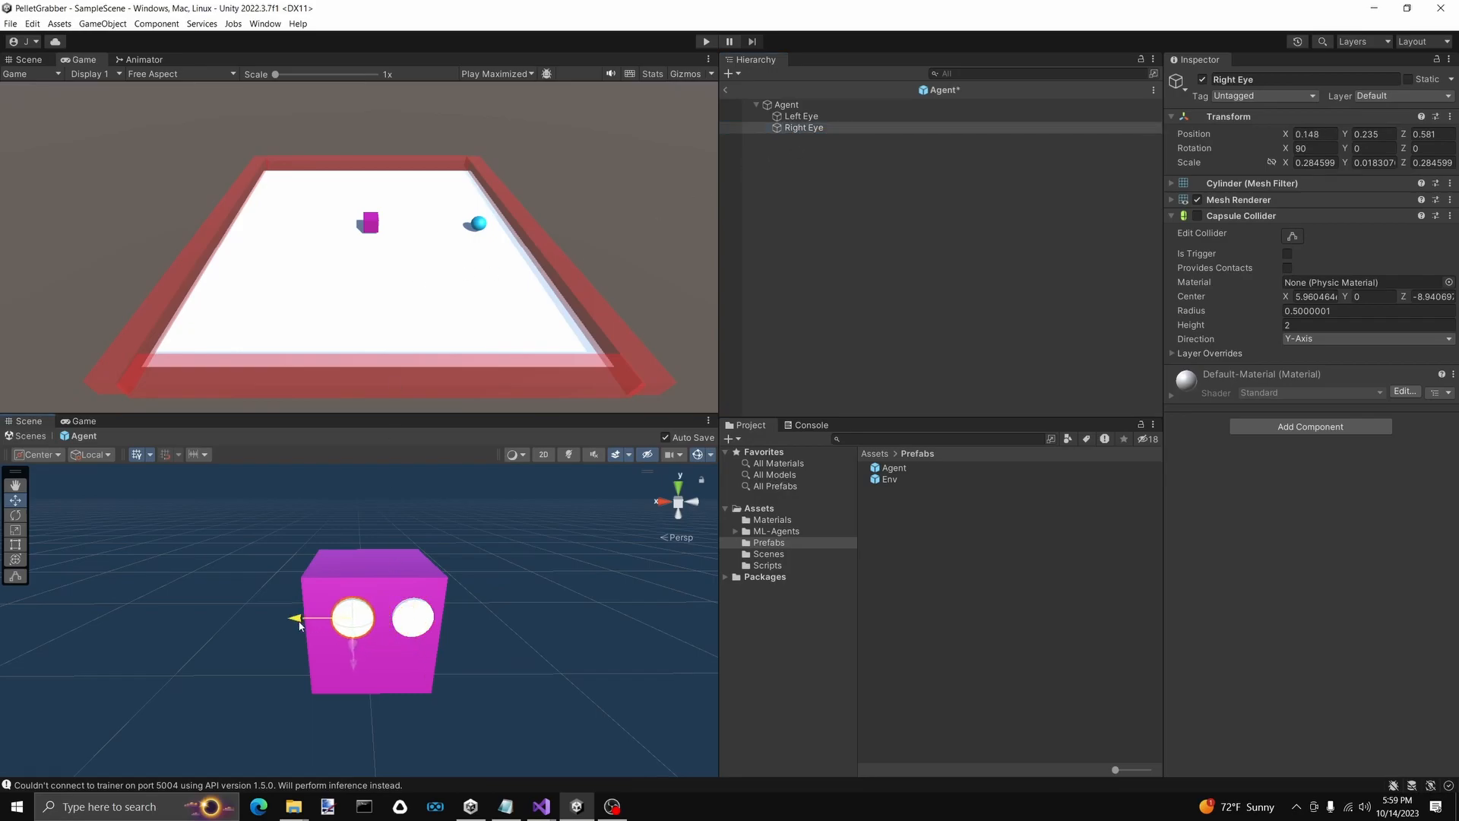
left_click(834, 117)
right_click(833, 118)
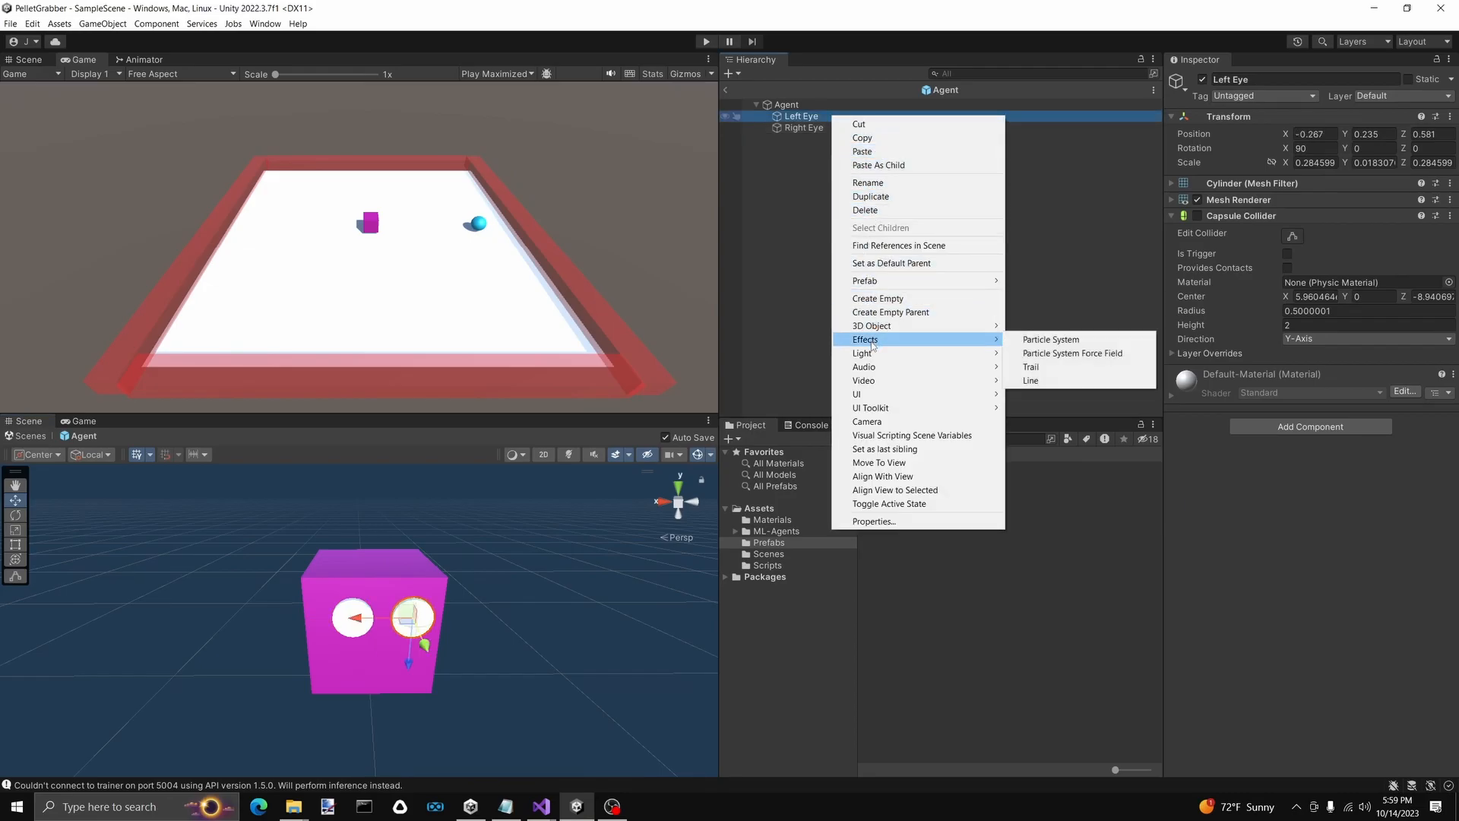
left_click(821, 303)
Duplicate Left Eye, make the copy a child of Left Eye, and name it "Pupil"
left_click(828, 118)
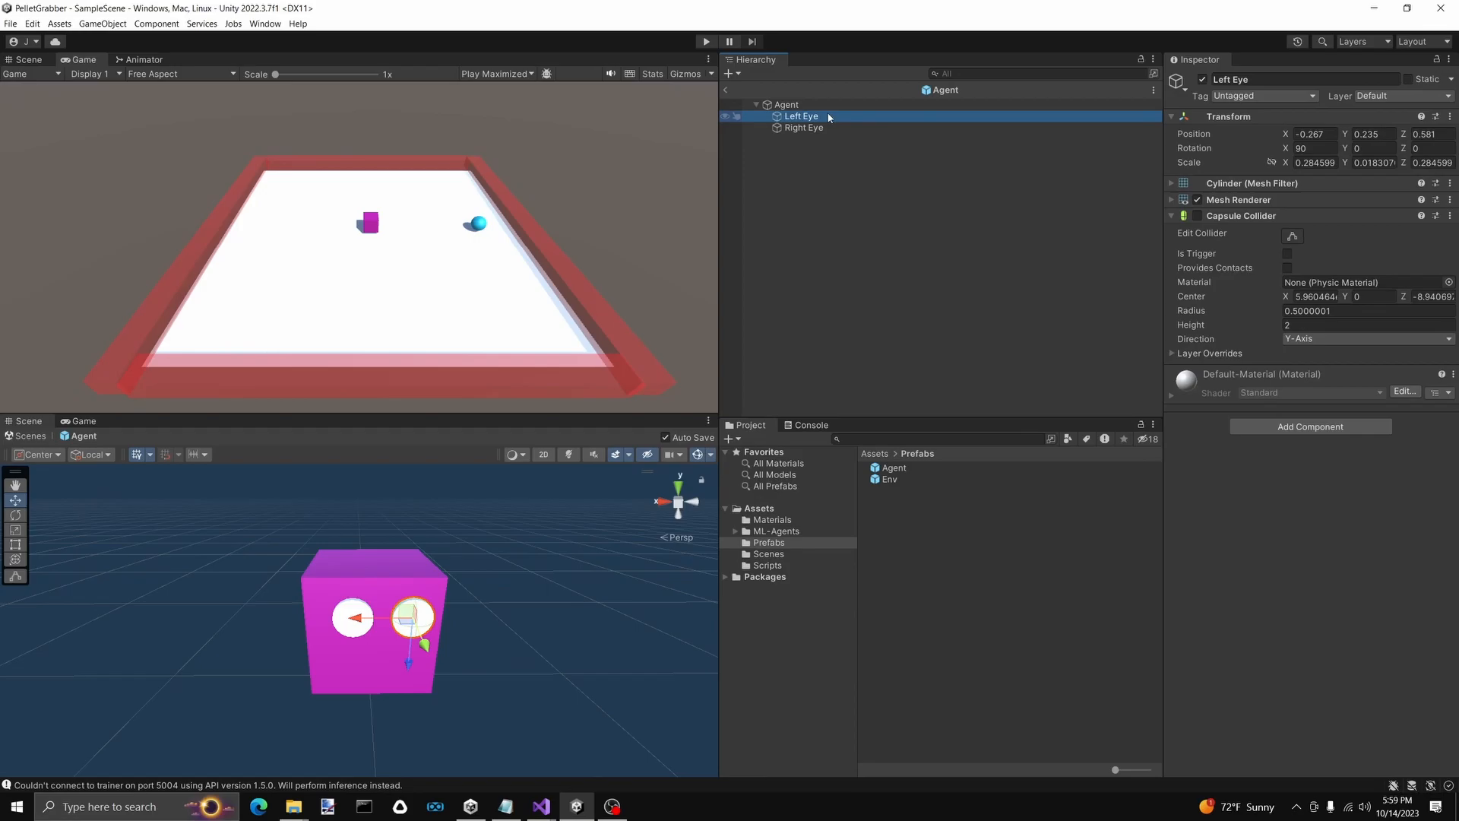
key("ctrl+d")
left_click_drag(830, 127, 843, 122)
key("F2")
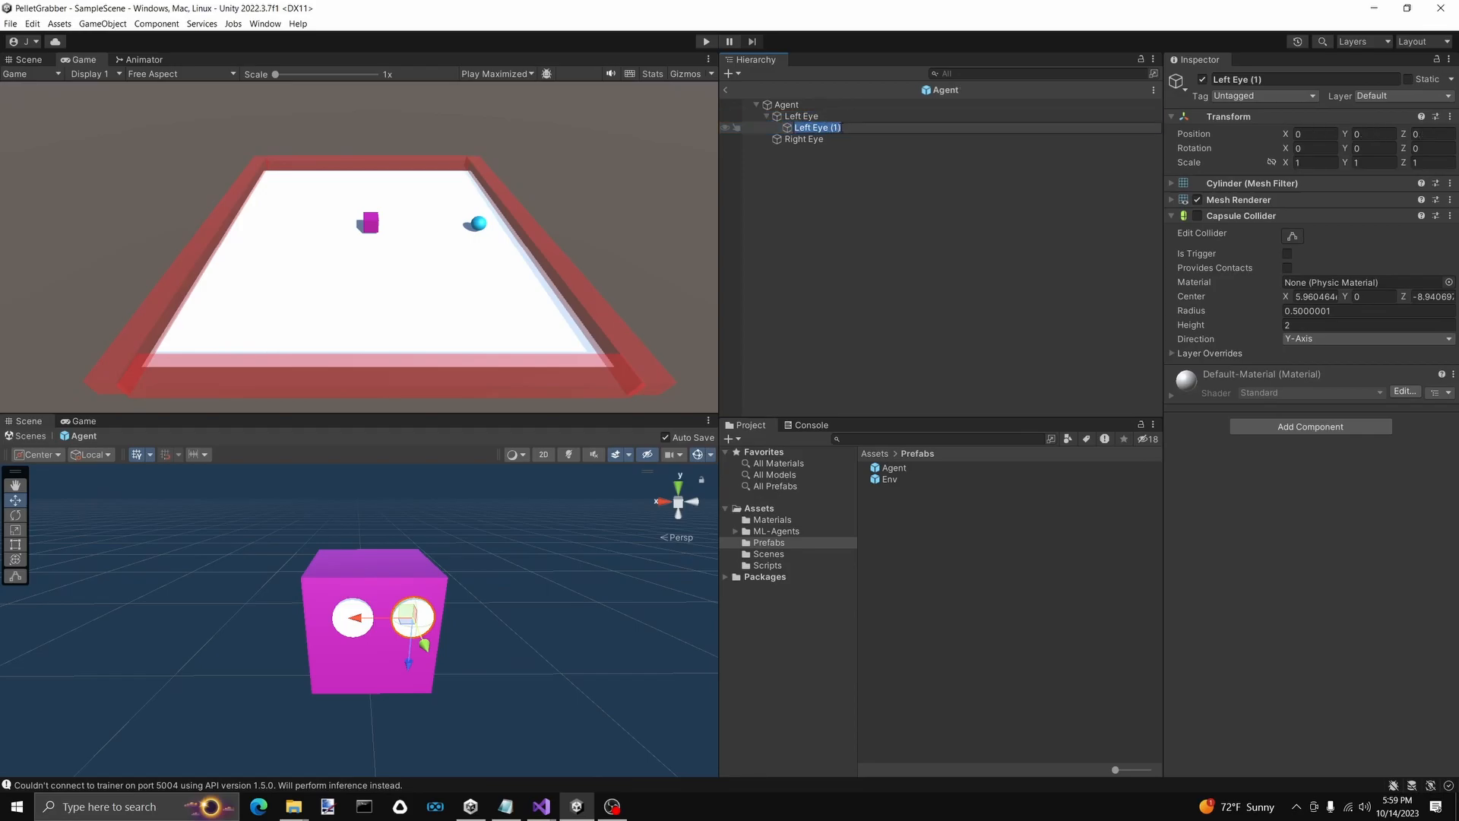
type("Pupil")
key("Return")
Scale the Pupil uniformly to about 0.39 and shift it inside the left eye to X 0.07
key("r")
mouse_move(412, 617)
left_mouse_down()
mouse_move(395, 648)
mouse_move(378, 625)
mouse_move(410, 627)
left_mouse_up()
key("w")
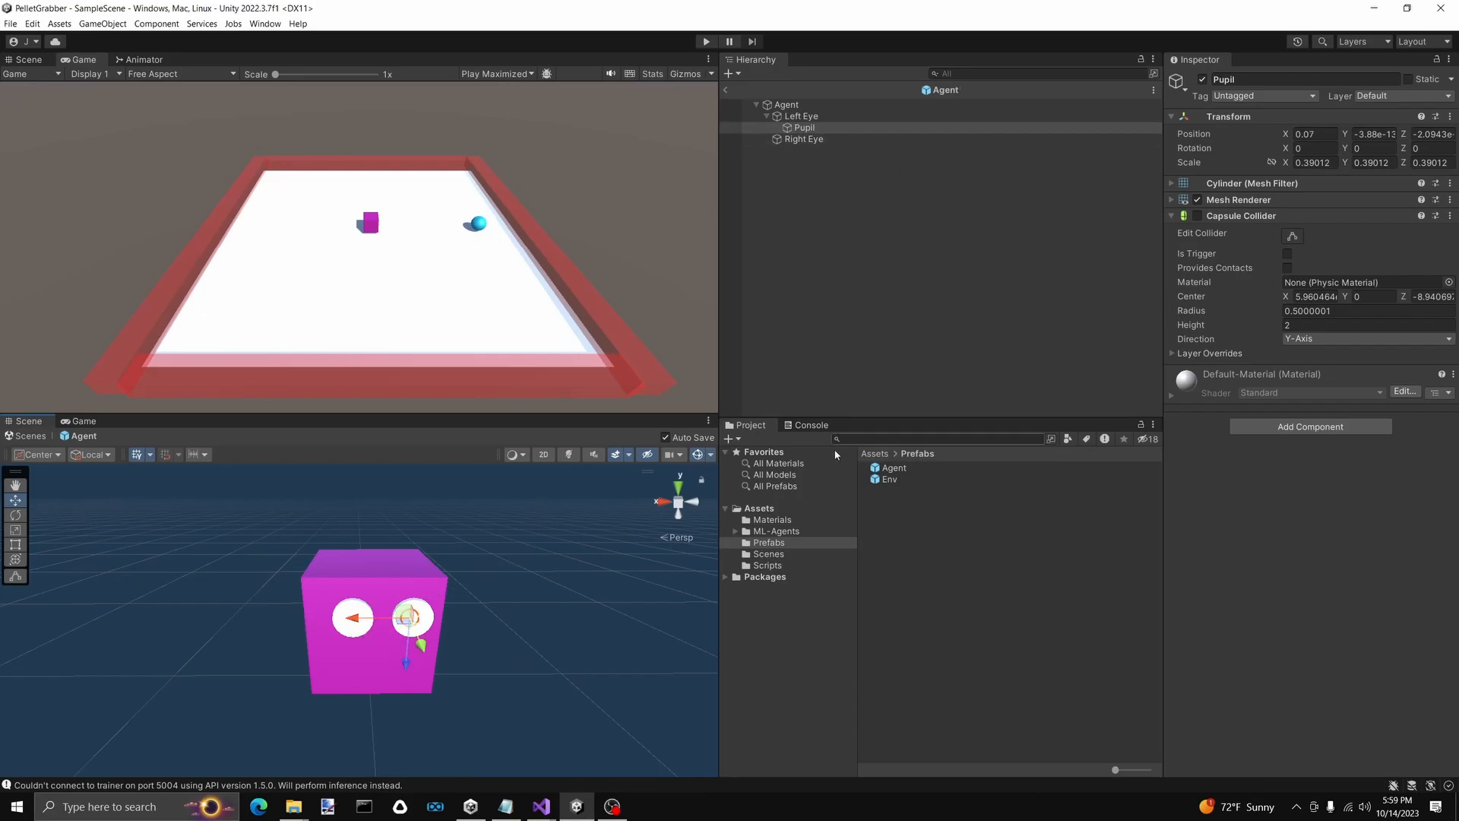
Create a material named "Pupil" in the Materials folder and set its albedo color to black (000000)
left_click(772, 520)
right_click(940, 537)
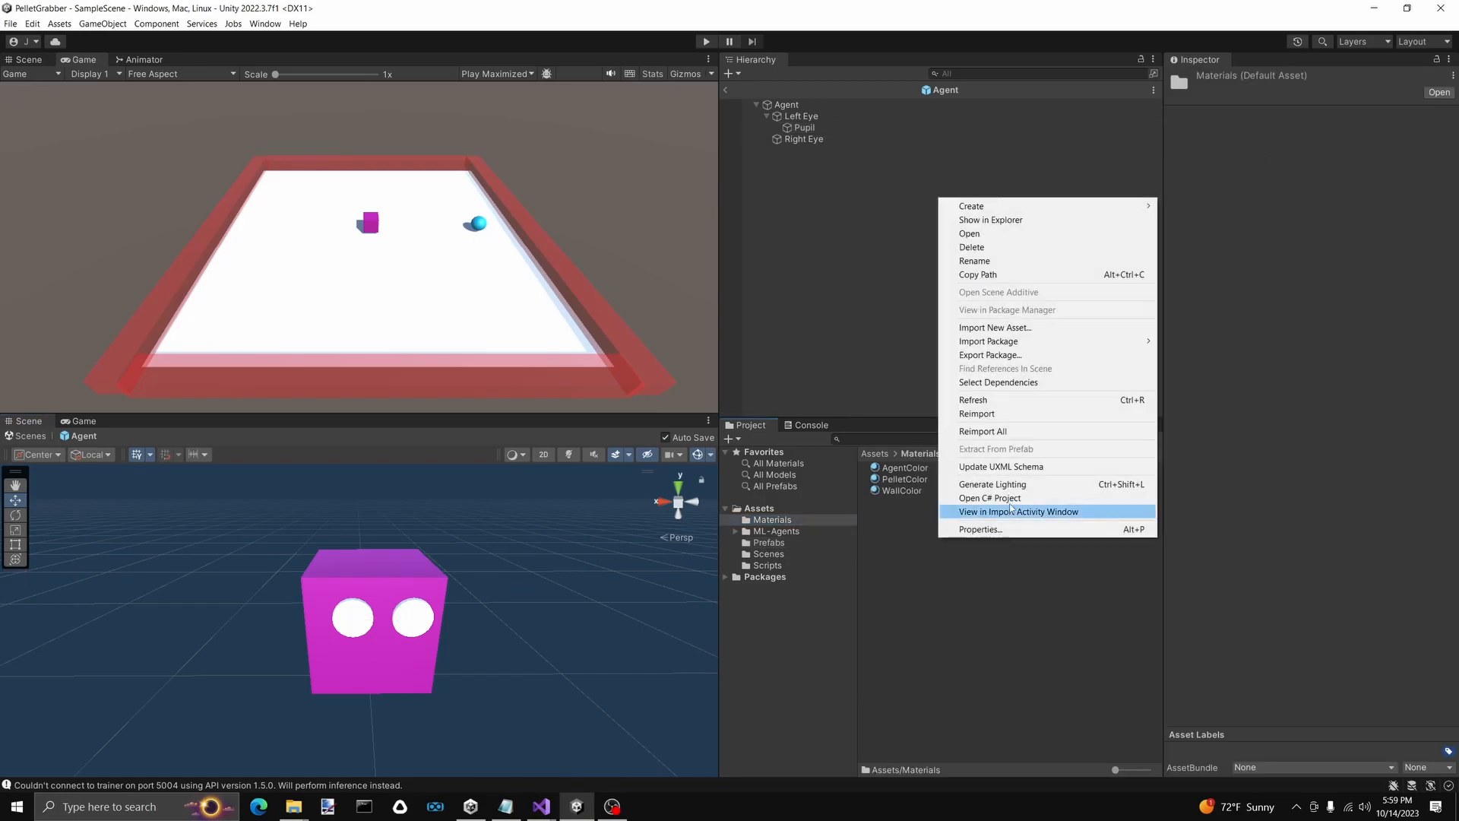
mouse_move(1032, 210)
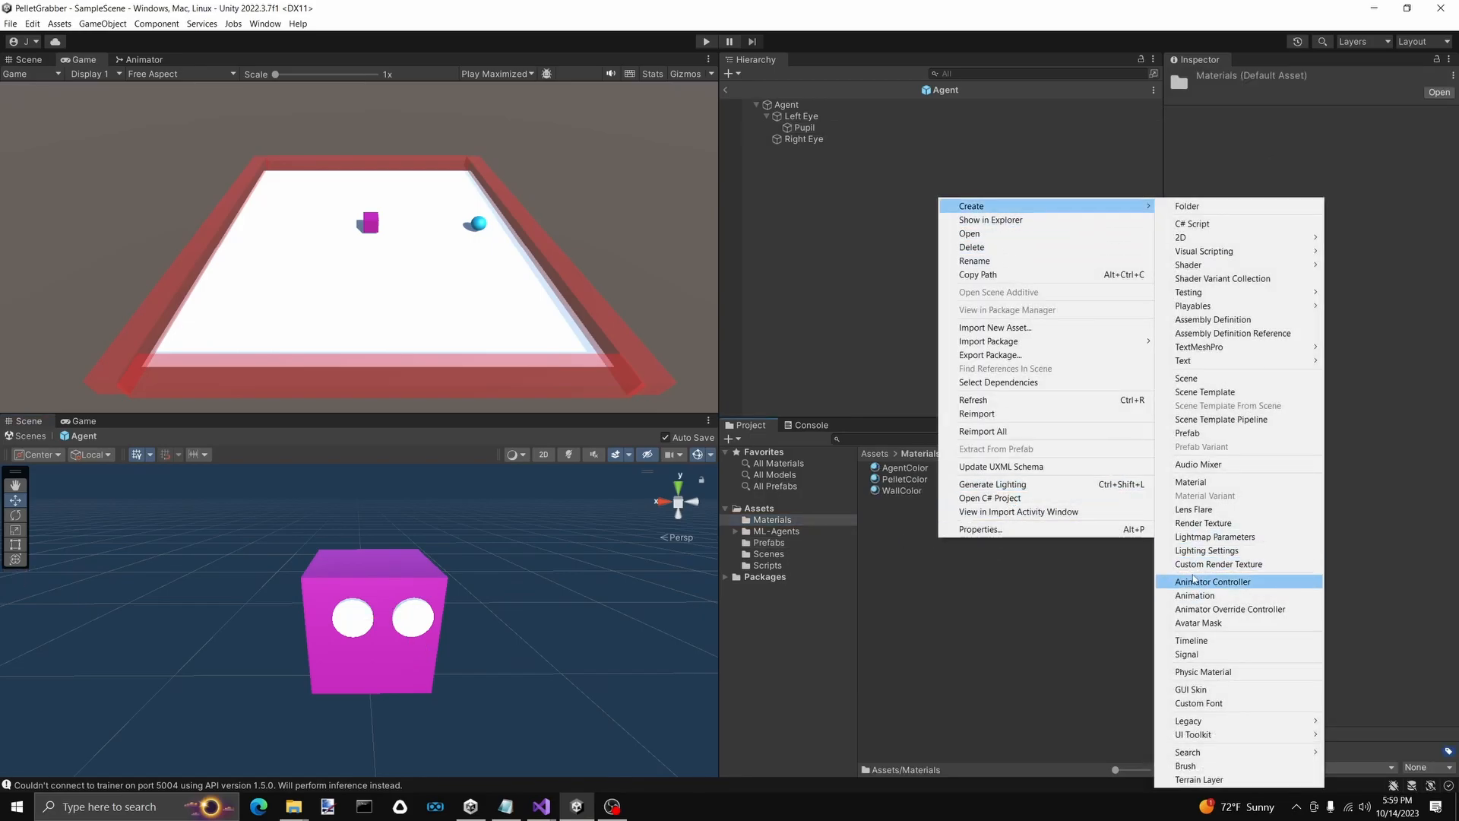
left_click(1191, 482)
type("Pu")
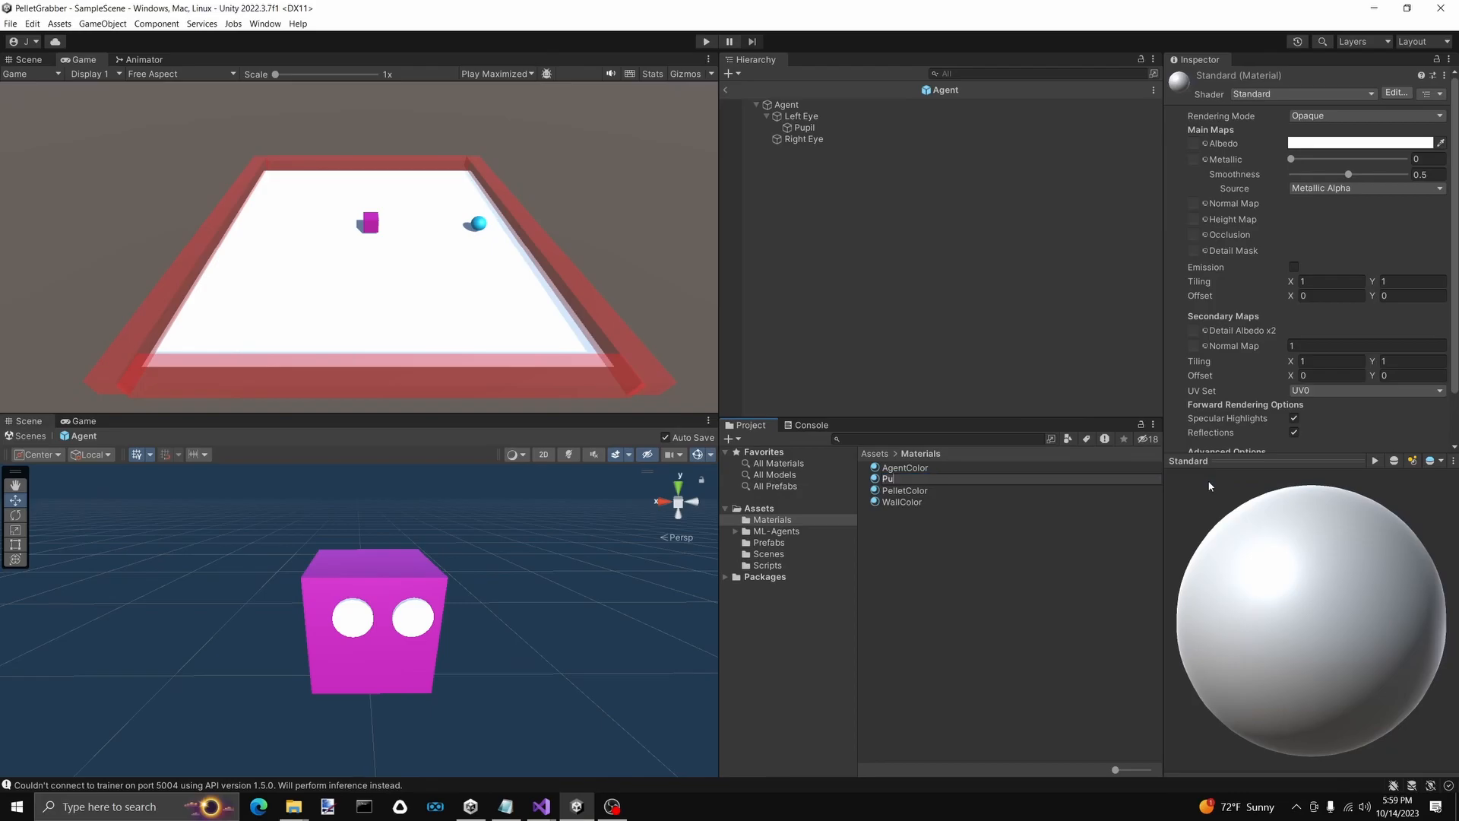
type("pil")
key("Return")
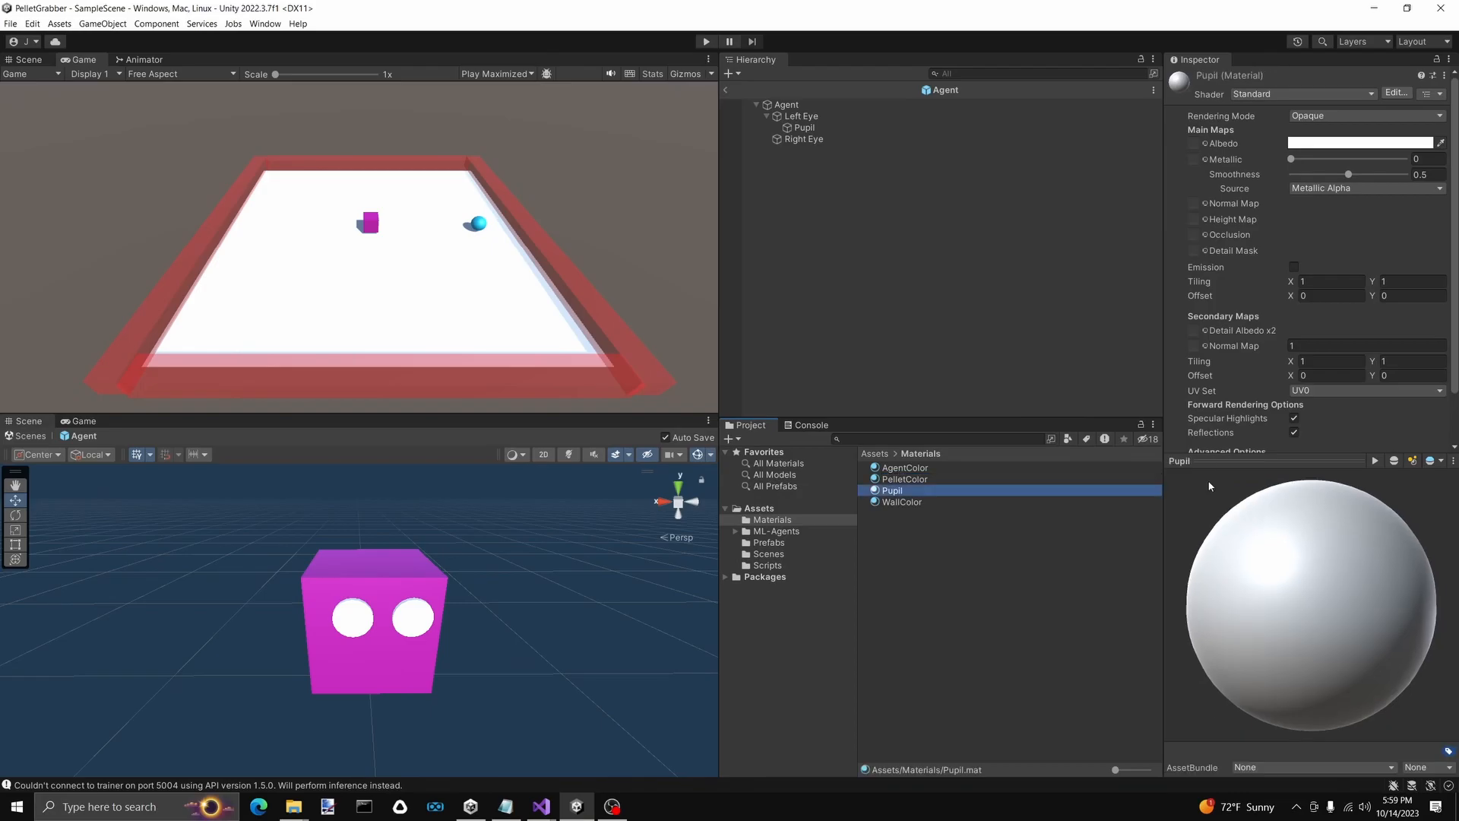
left_click(1296, 142)
left_click(1378, 291)
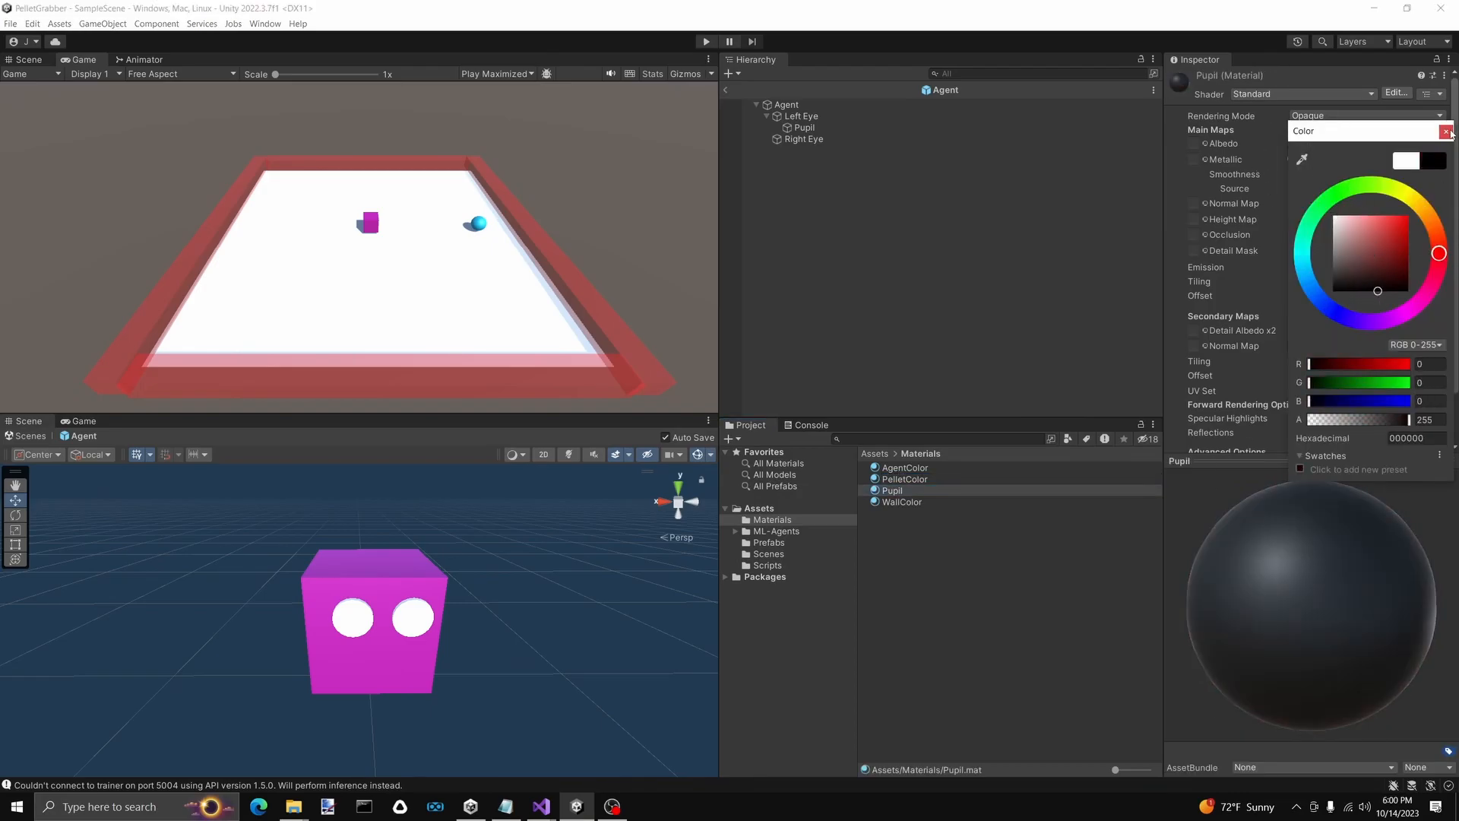
left_click(1447, 133)
Apply the Pupil material to the Pupil object and move the pupil out of the left eye's surface to Y 0.8
left_click_drag(907, 496, 814, 129)
left_click_drag(897, 493, 922, 538)
left_click(804, 127)
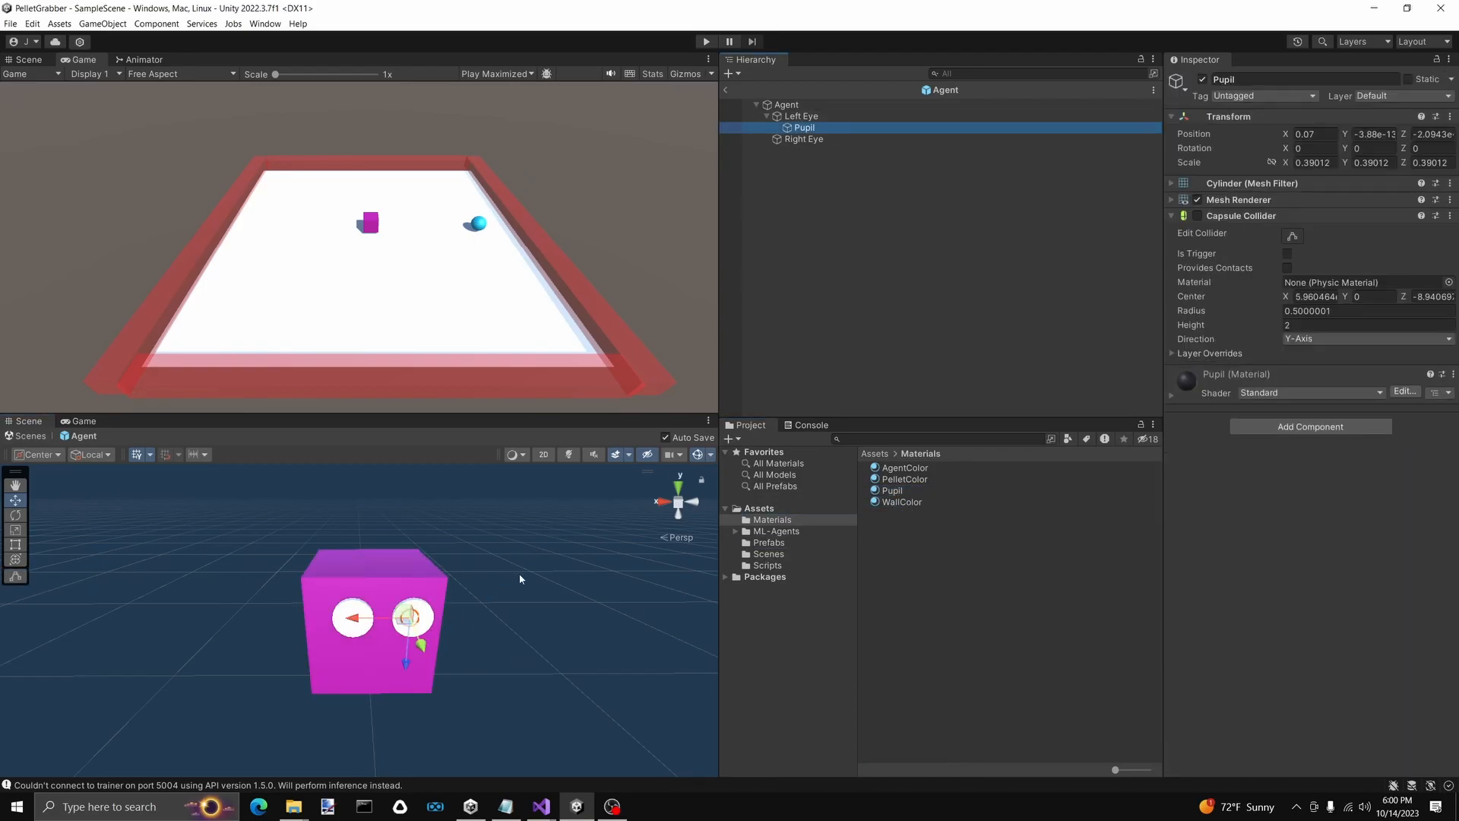
left_click_drag(417, 650, 419, 652)
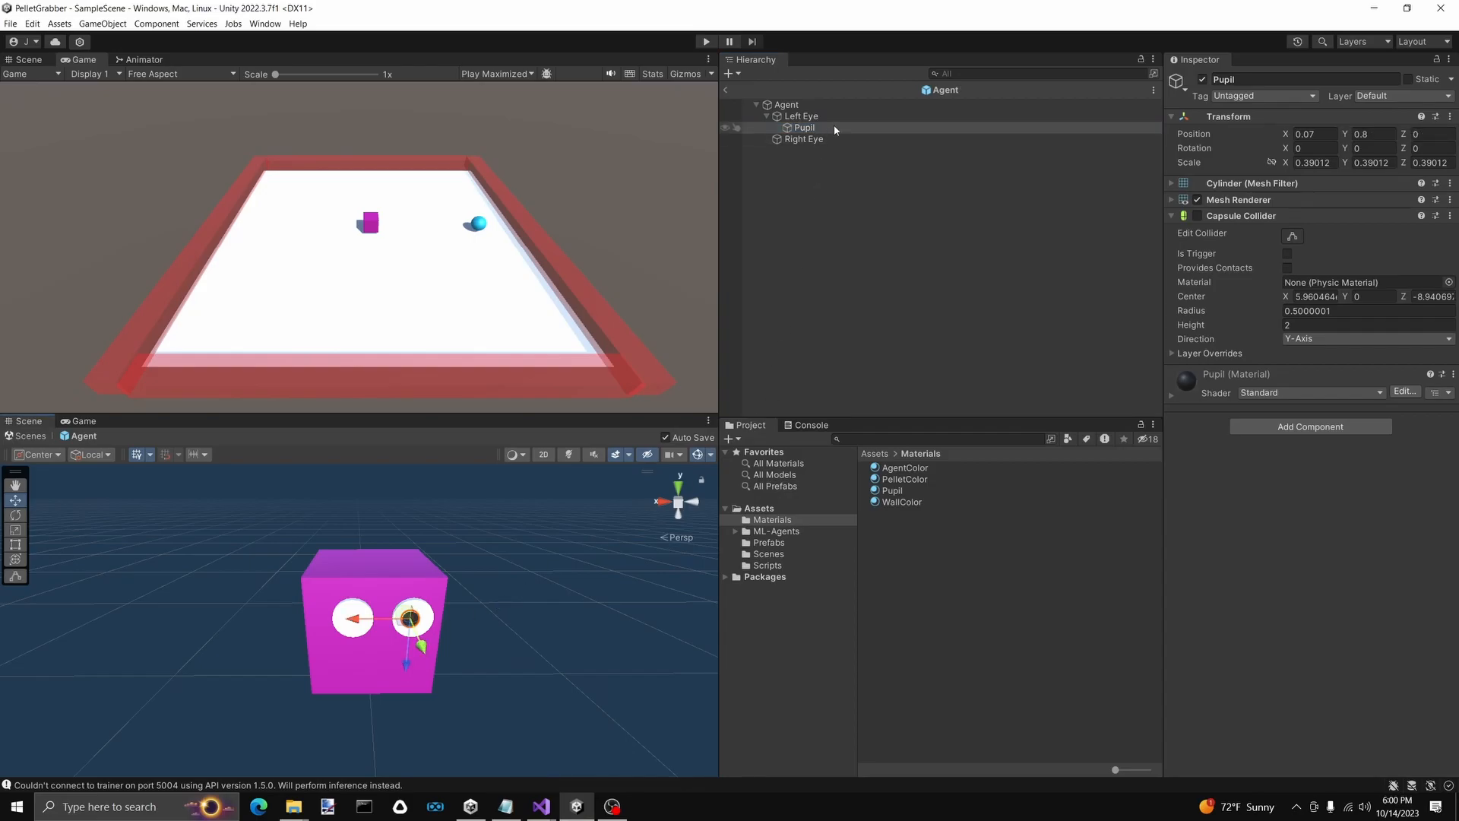
Duplicate the Pupil, nest the copy under Right Eye named "Pupil", and move it onto that eye at about X -0.09
key("ctrl+d")
left_click_drag(808, 138, 821, 150)
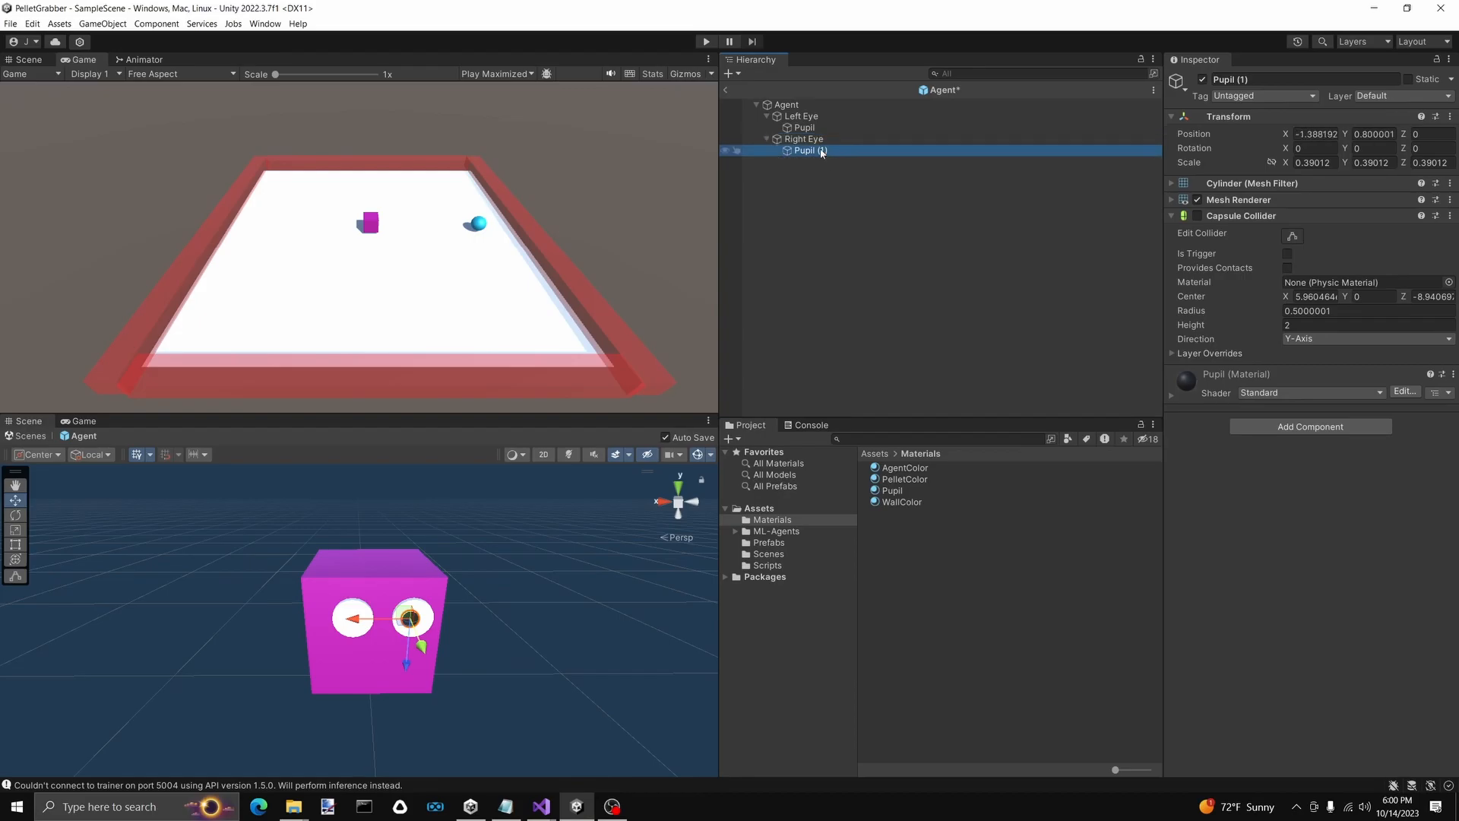
left_click(833, 150)
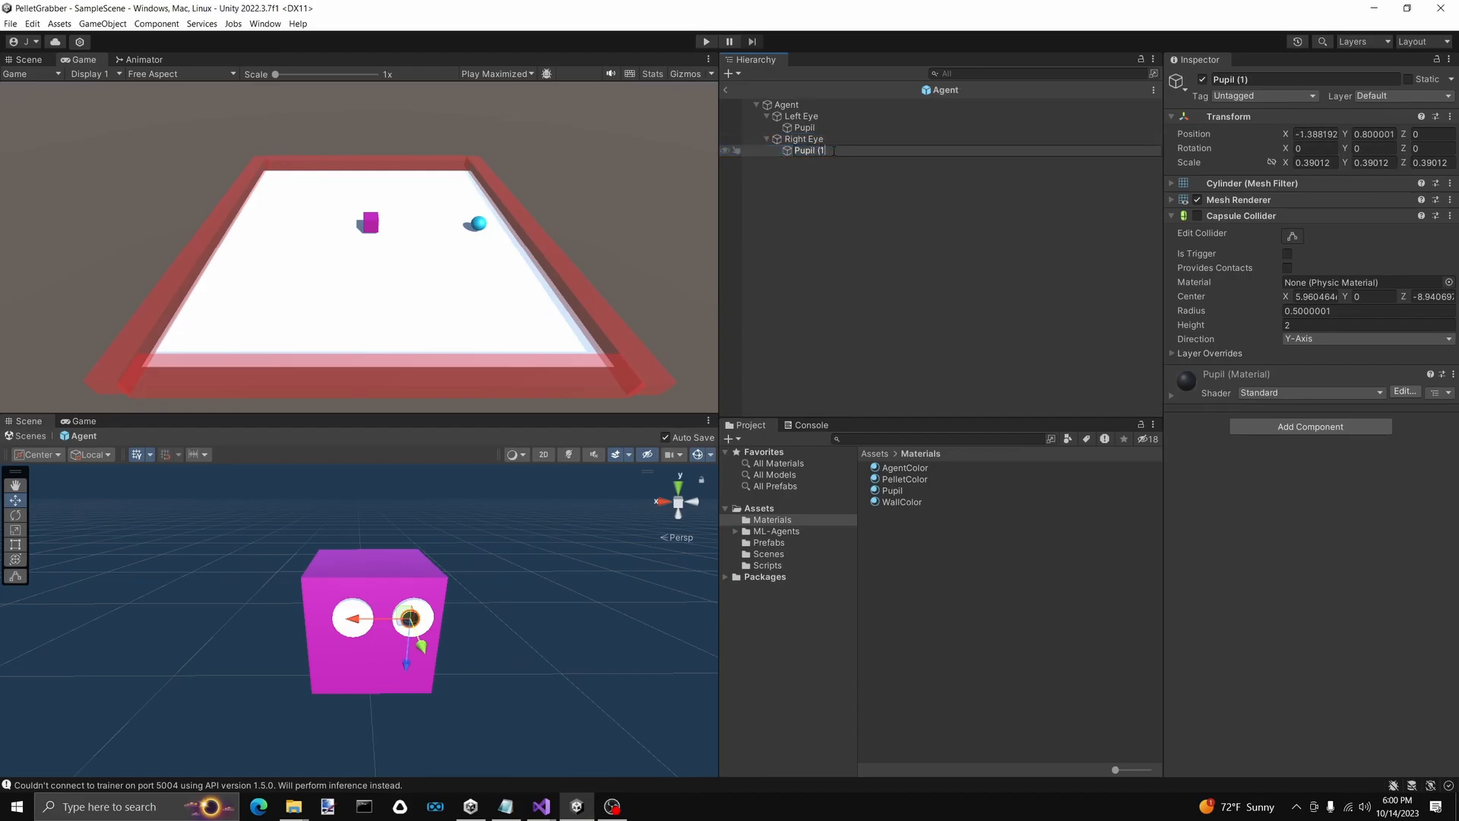
key("Return")
left_click_drag(363, 629, 319, 630)
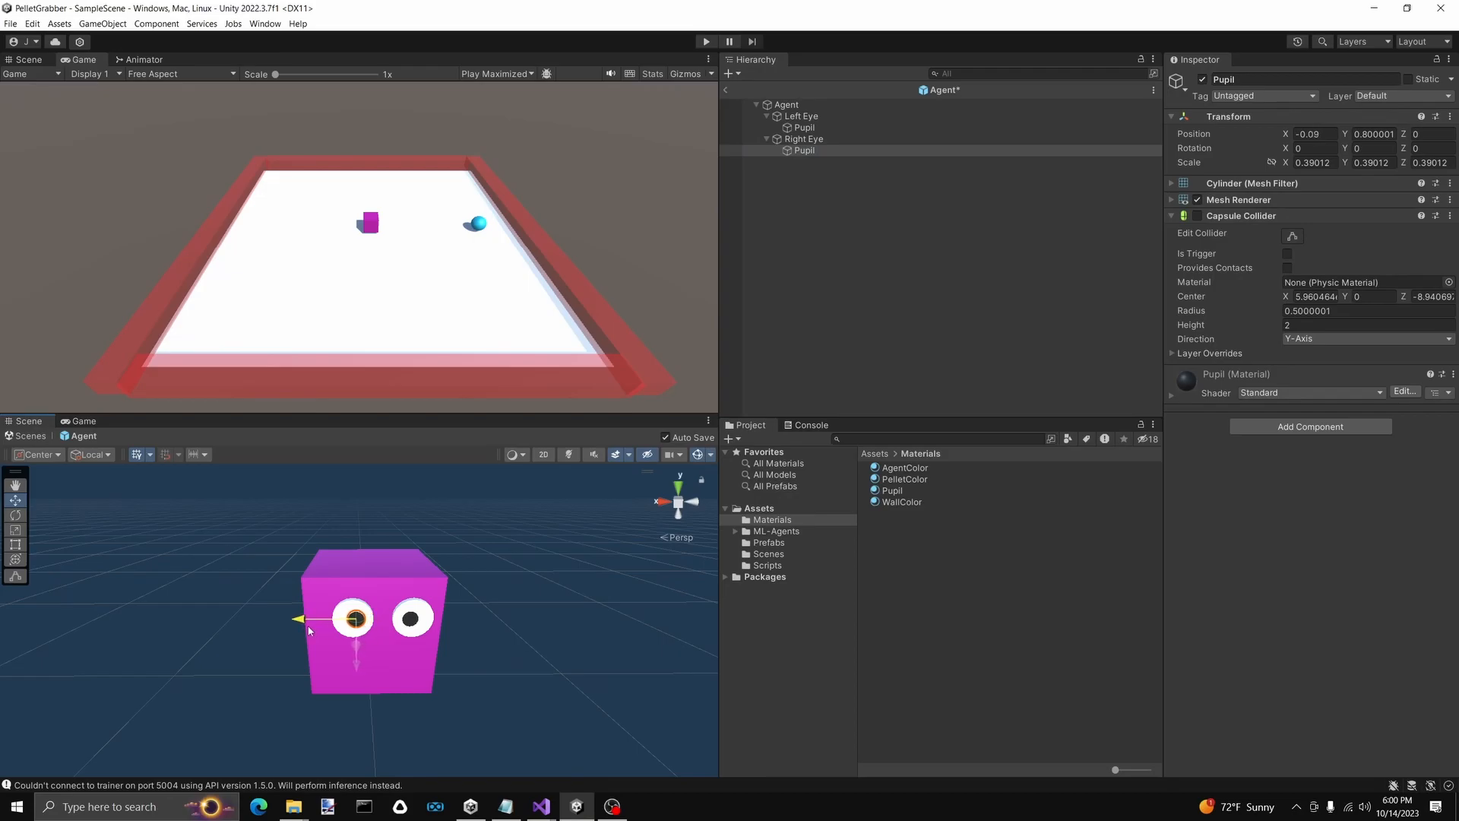
Shift the left eye's pupil slightly inward to X 0.1
left_click(415, 624)
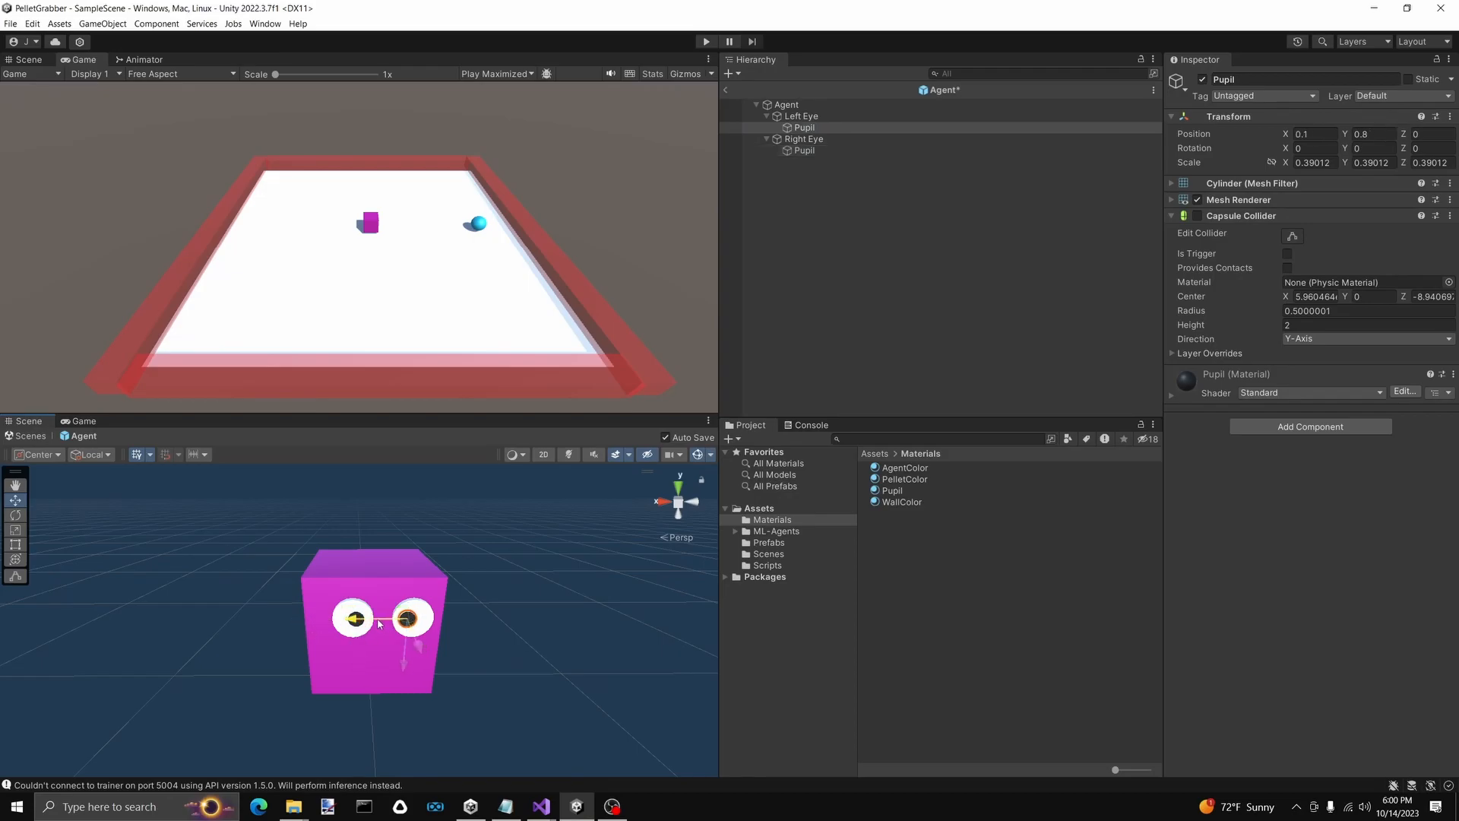
left_click(517, 613)
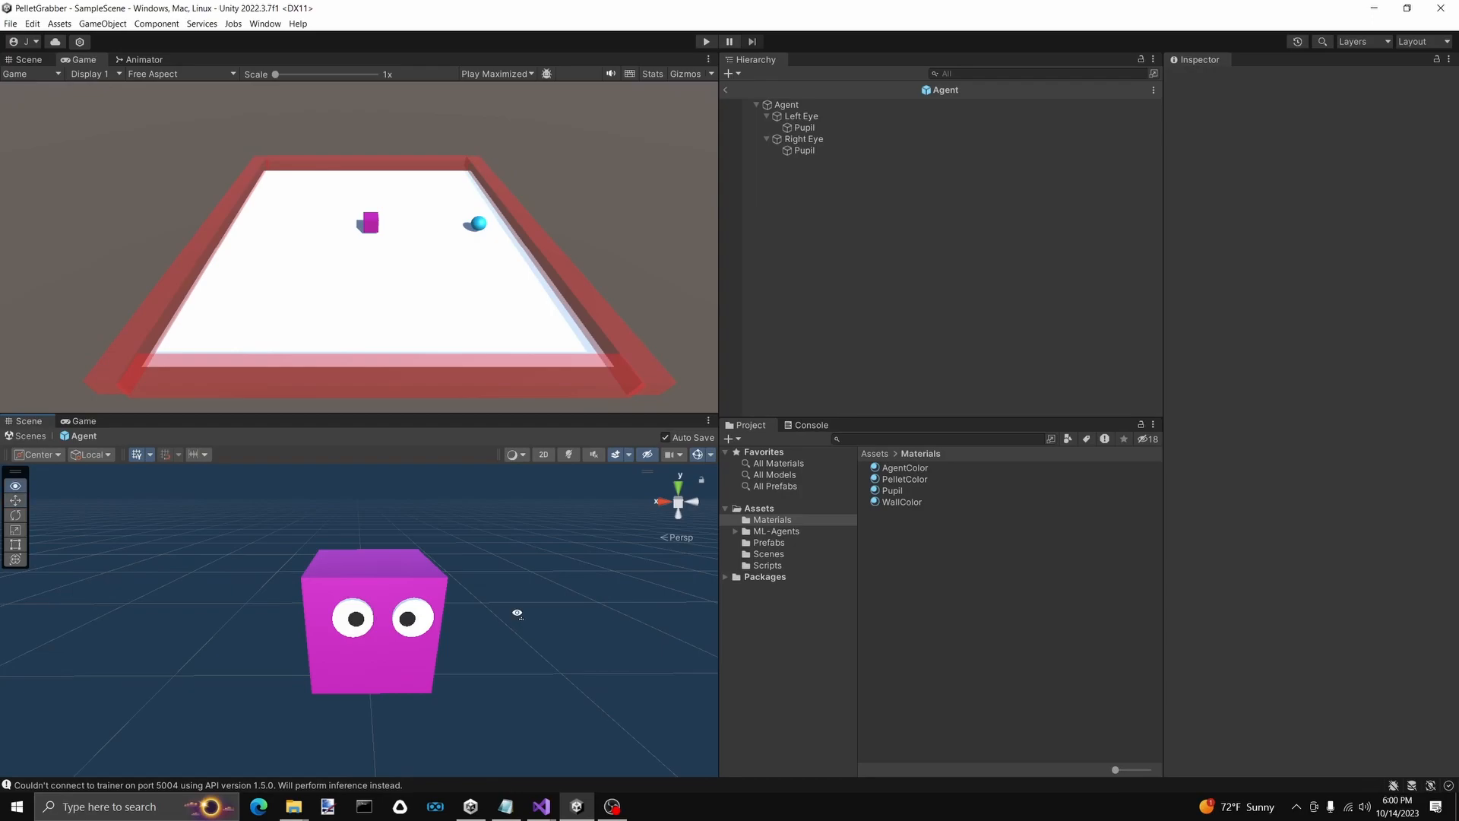
left_click_drag(516, 613, 523, 567, "alt")
Add a child Cube named "Mouth" to the Agent
right_click(808, 107)
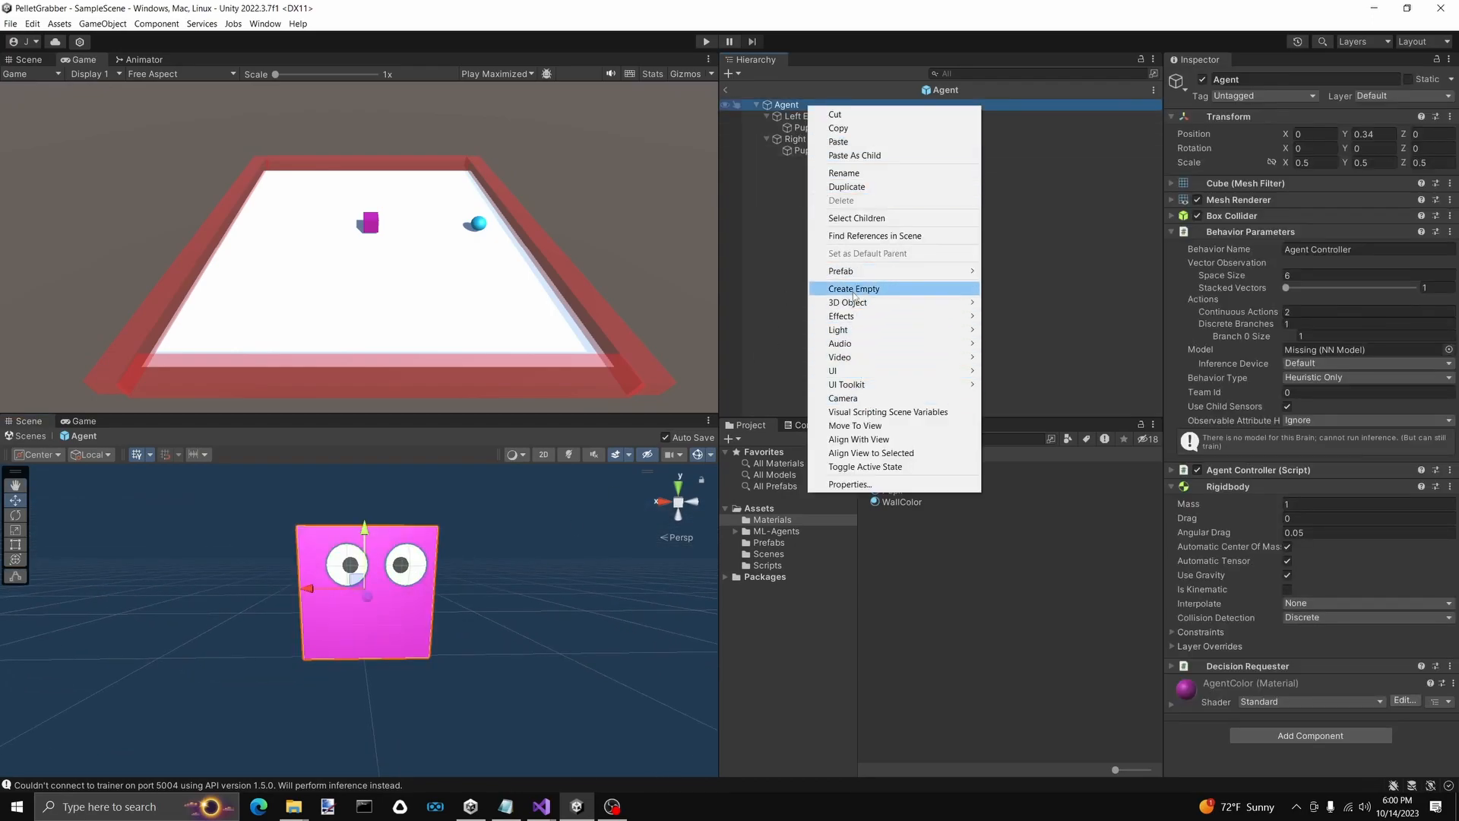
mouse_move(876, 303)
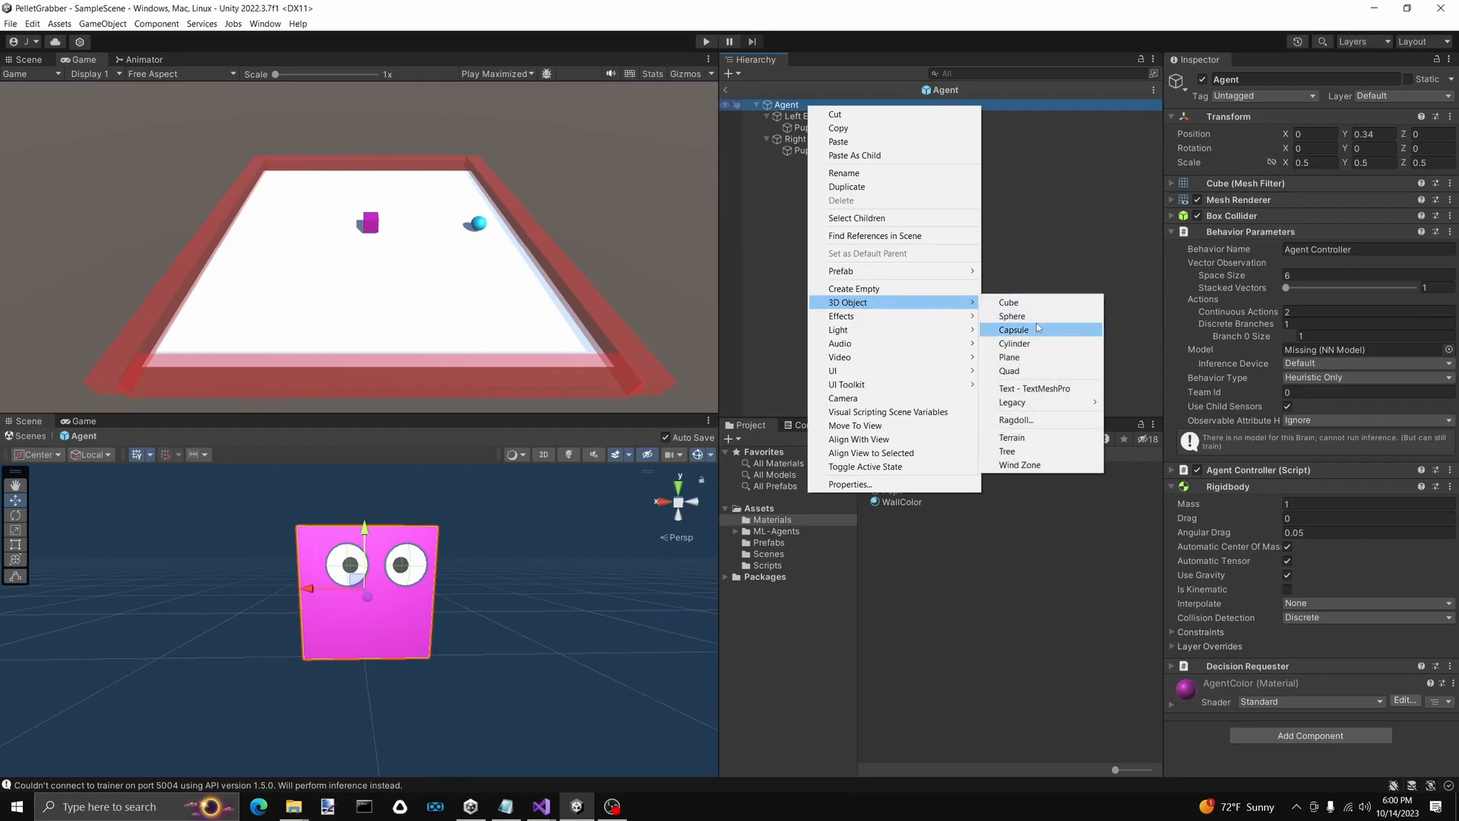
left_click(1008, 302)
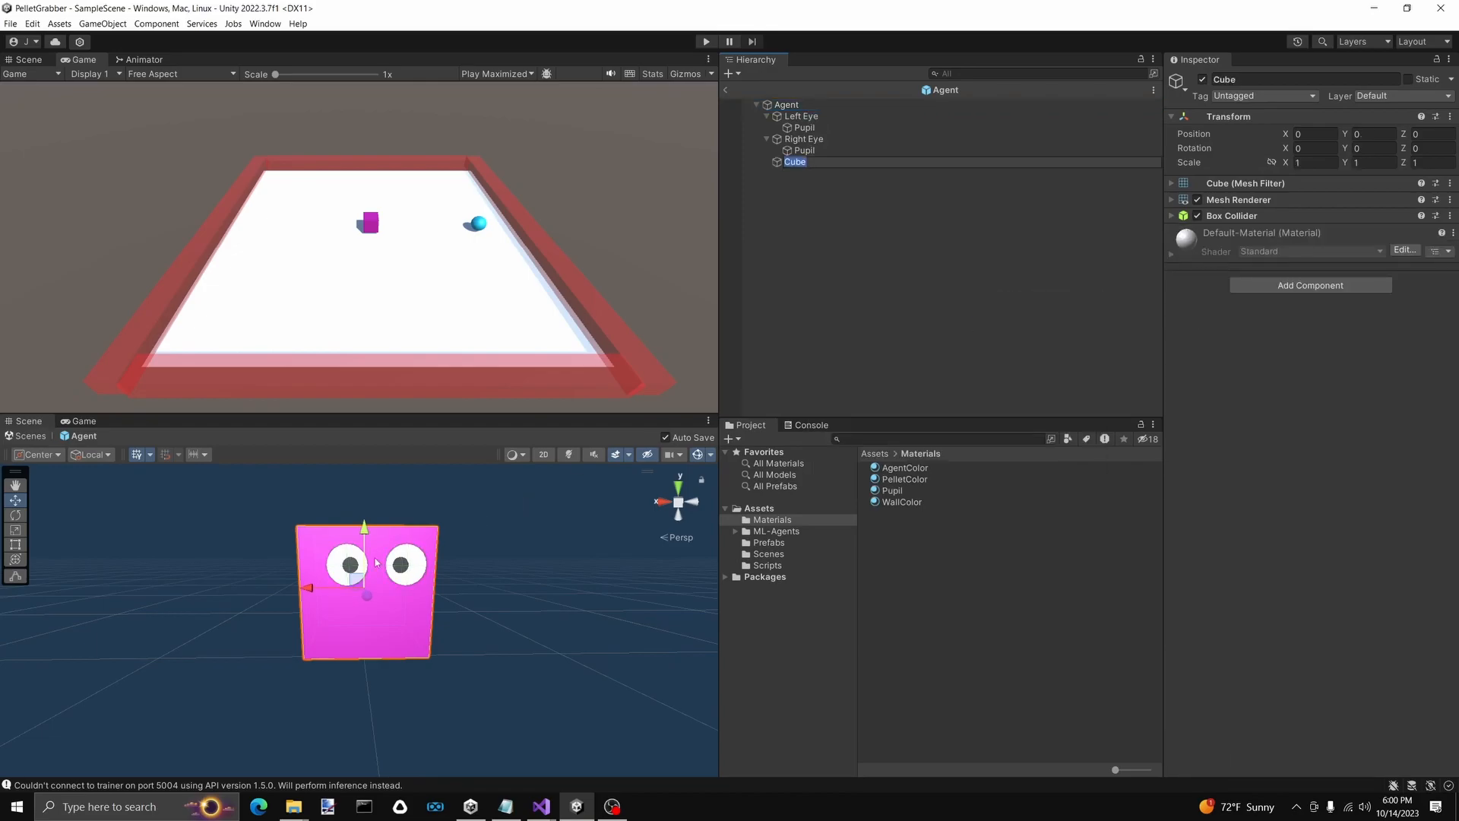
type("Mouth")
key("Return")
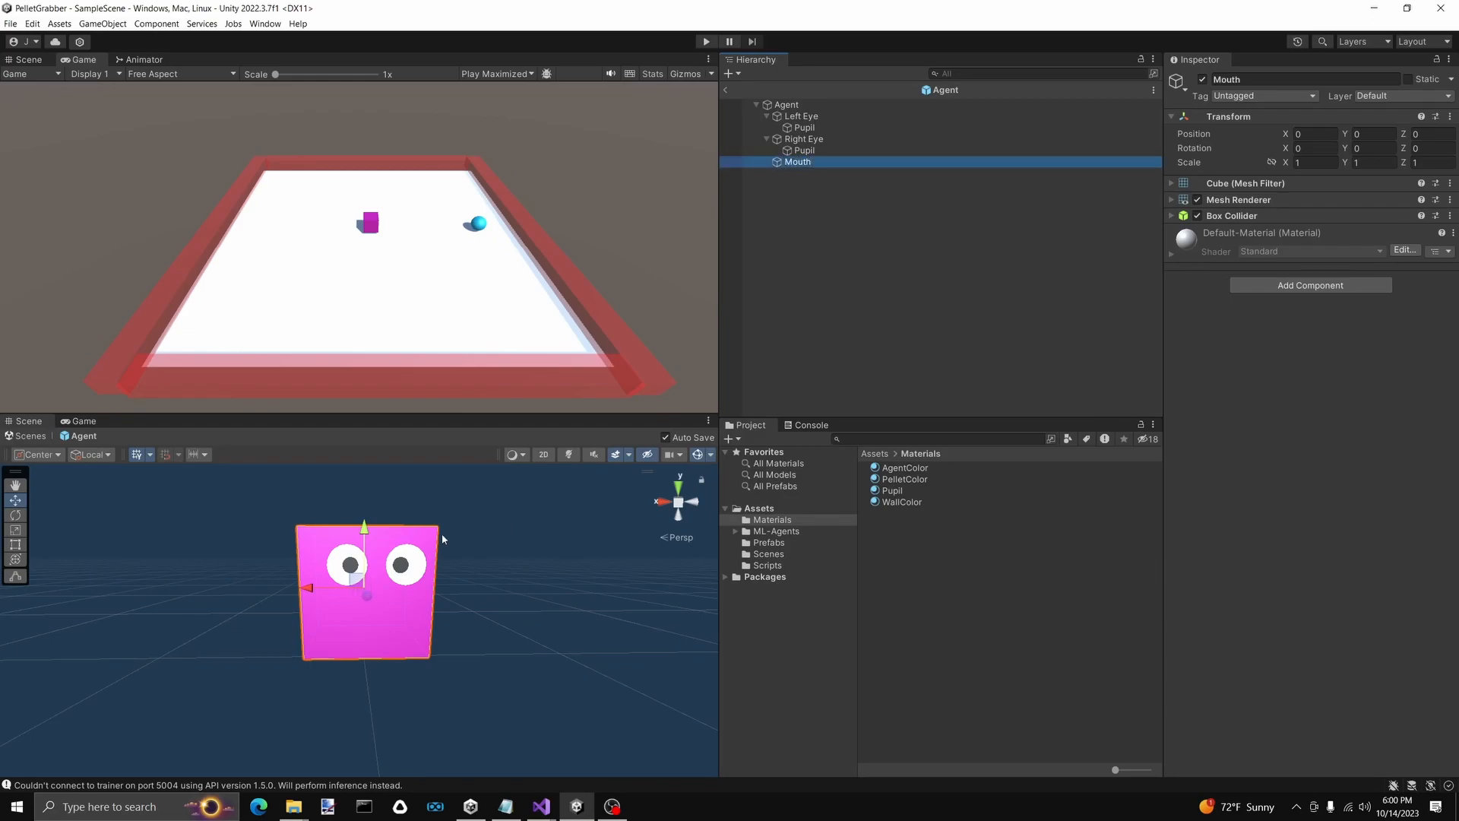
Scale the Mouth to a thin bar of about 0.576 × 0.048 × 0.135 and place it below the eyes at Y -0.172, Z 0.449
key("r")
left_click_drag(365, 590, 347, 618)
key("w")
right_click_drag(348, 618, 653, 607)
left_click_drag(409, 567, 375, 564)
key("e")
key("r")
key("w")
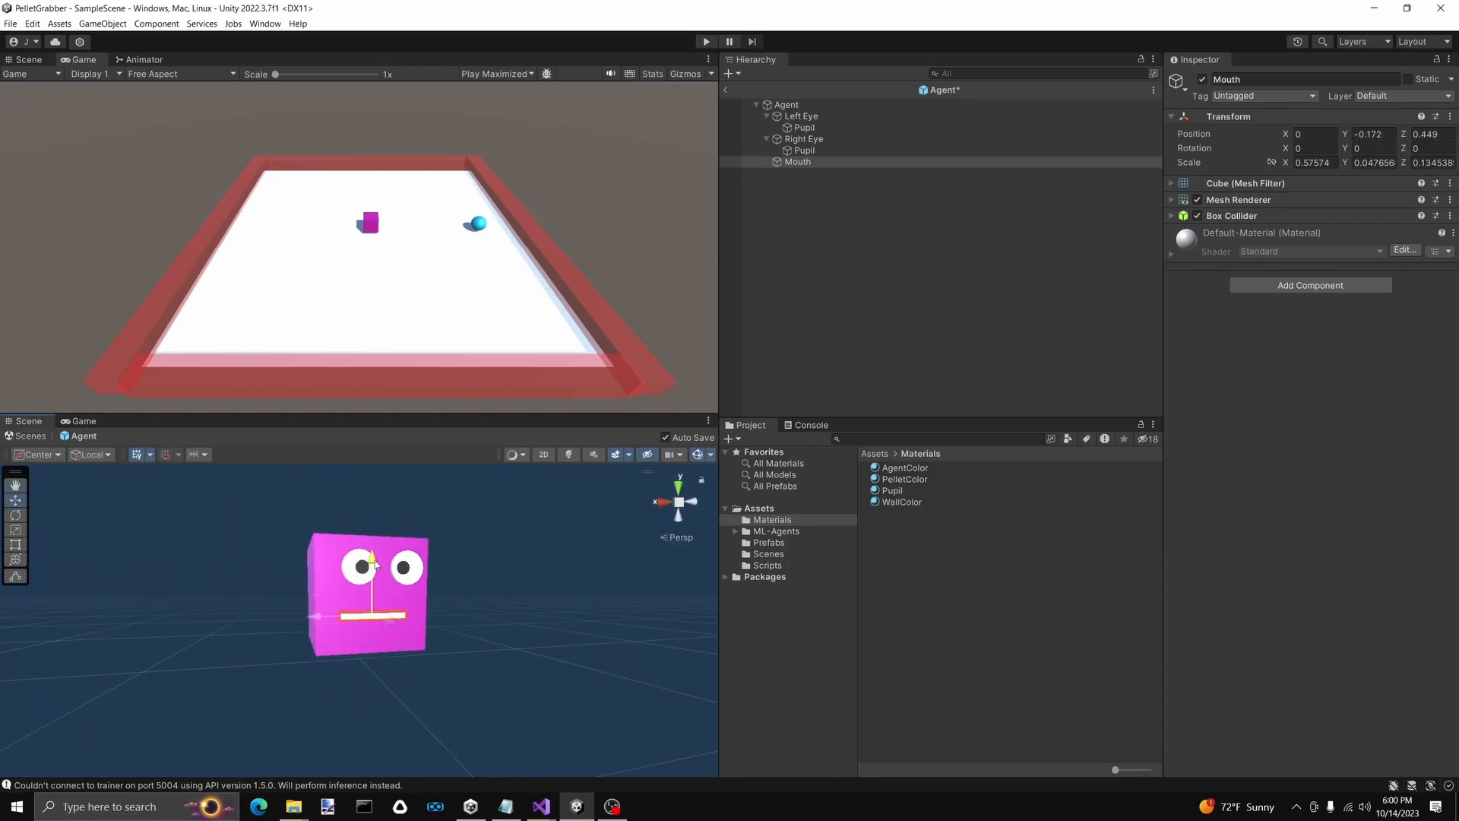
scroll(403, 589, "up", 4)
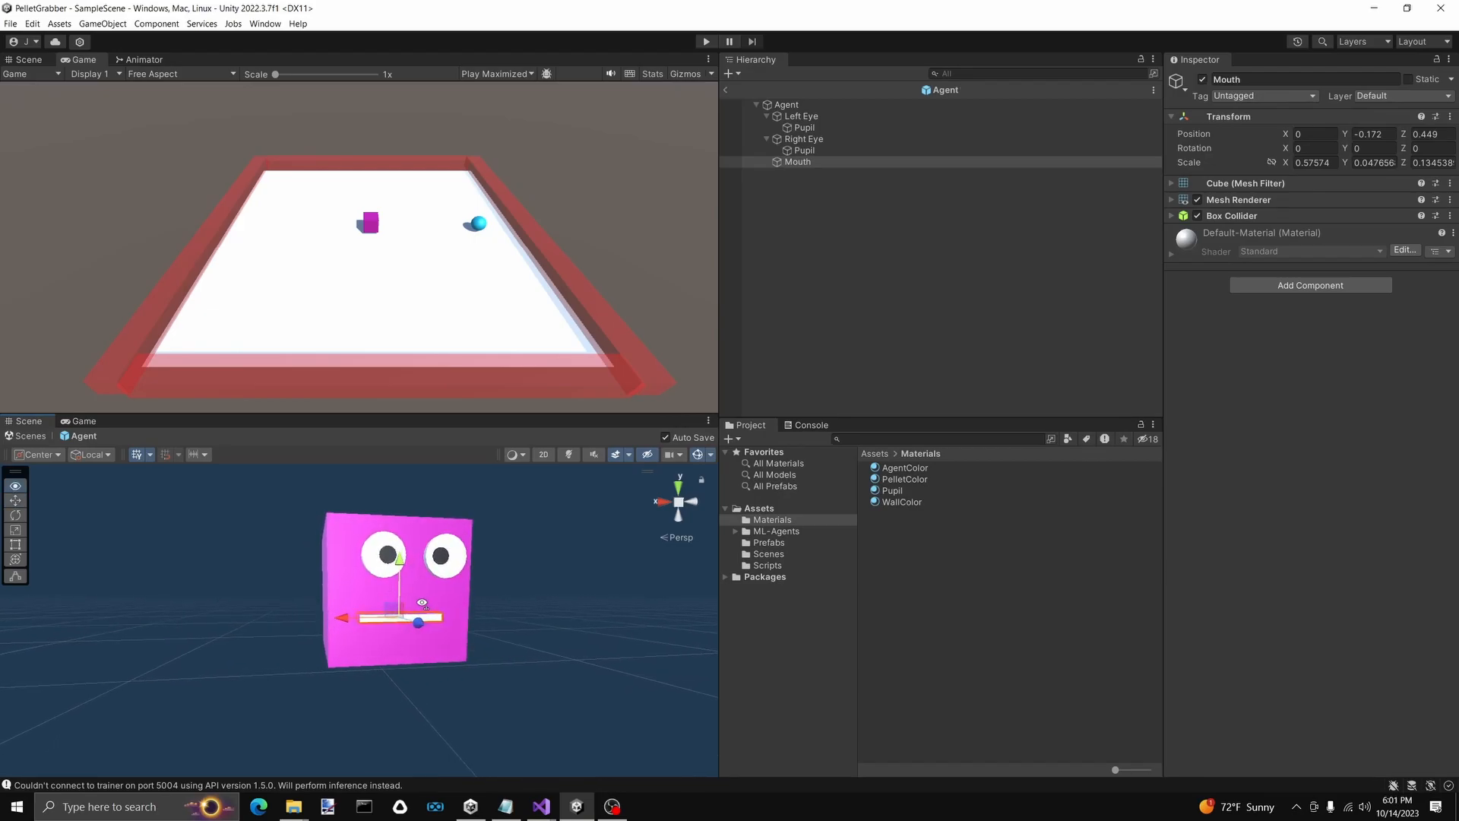
Create a material named "Mouth" in the Materials folder and set its albedo color to orange (D46200)
right_click(907, 528)
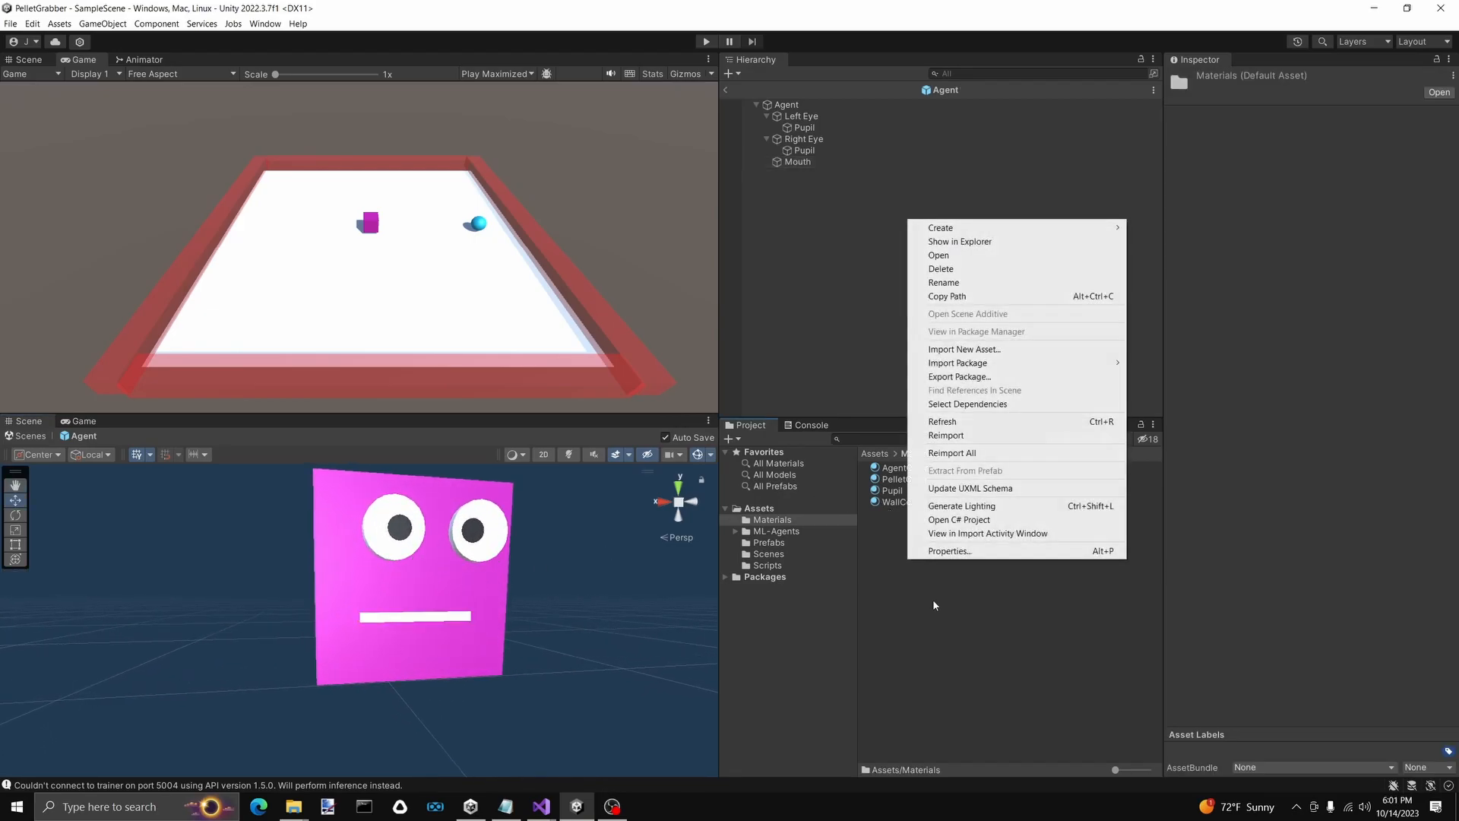
mouse_move(1095, 228)
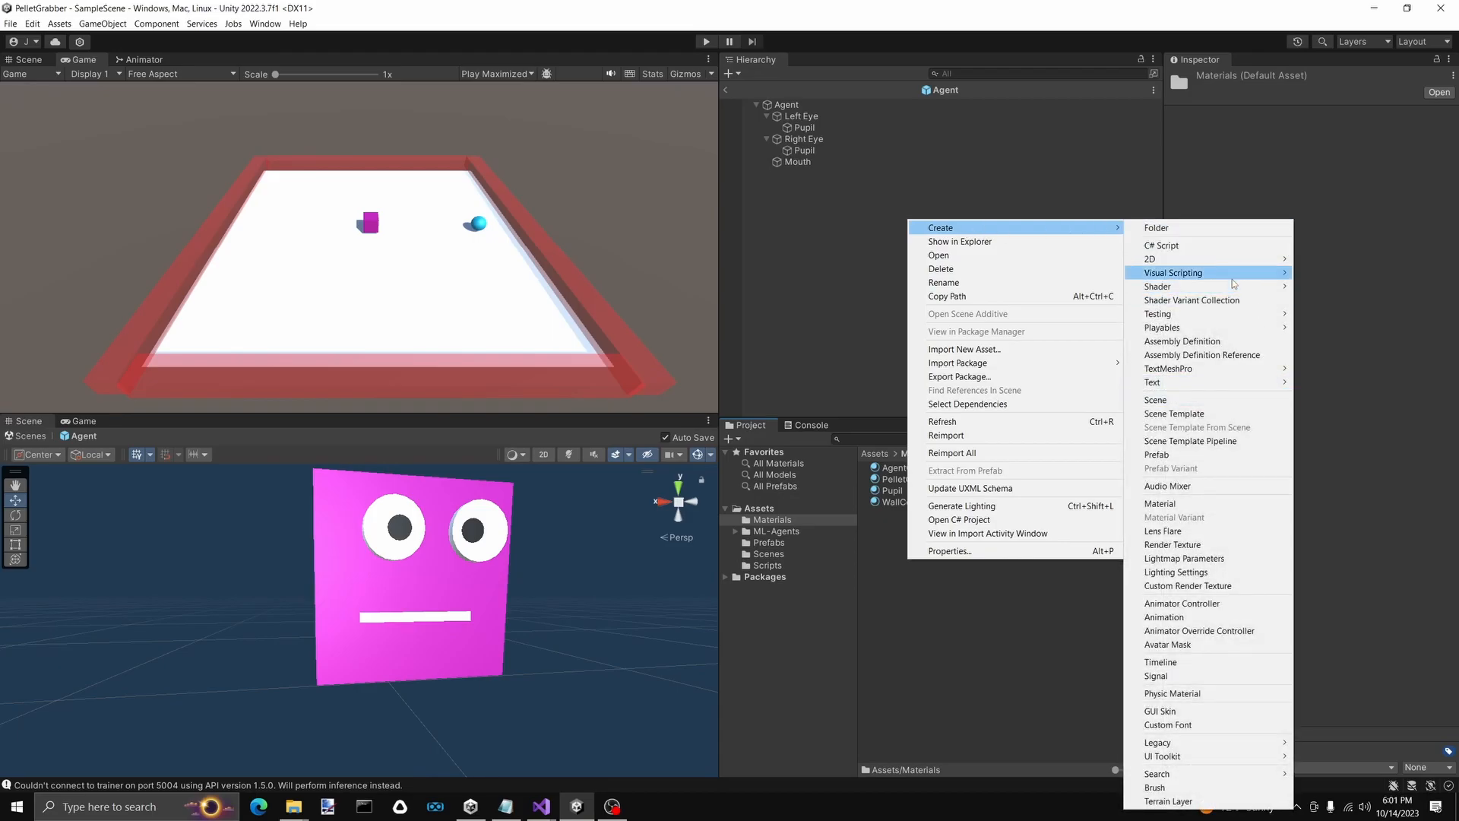
left_click(1161, 504)
type("Mouth")
key("Return")
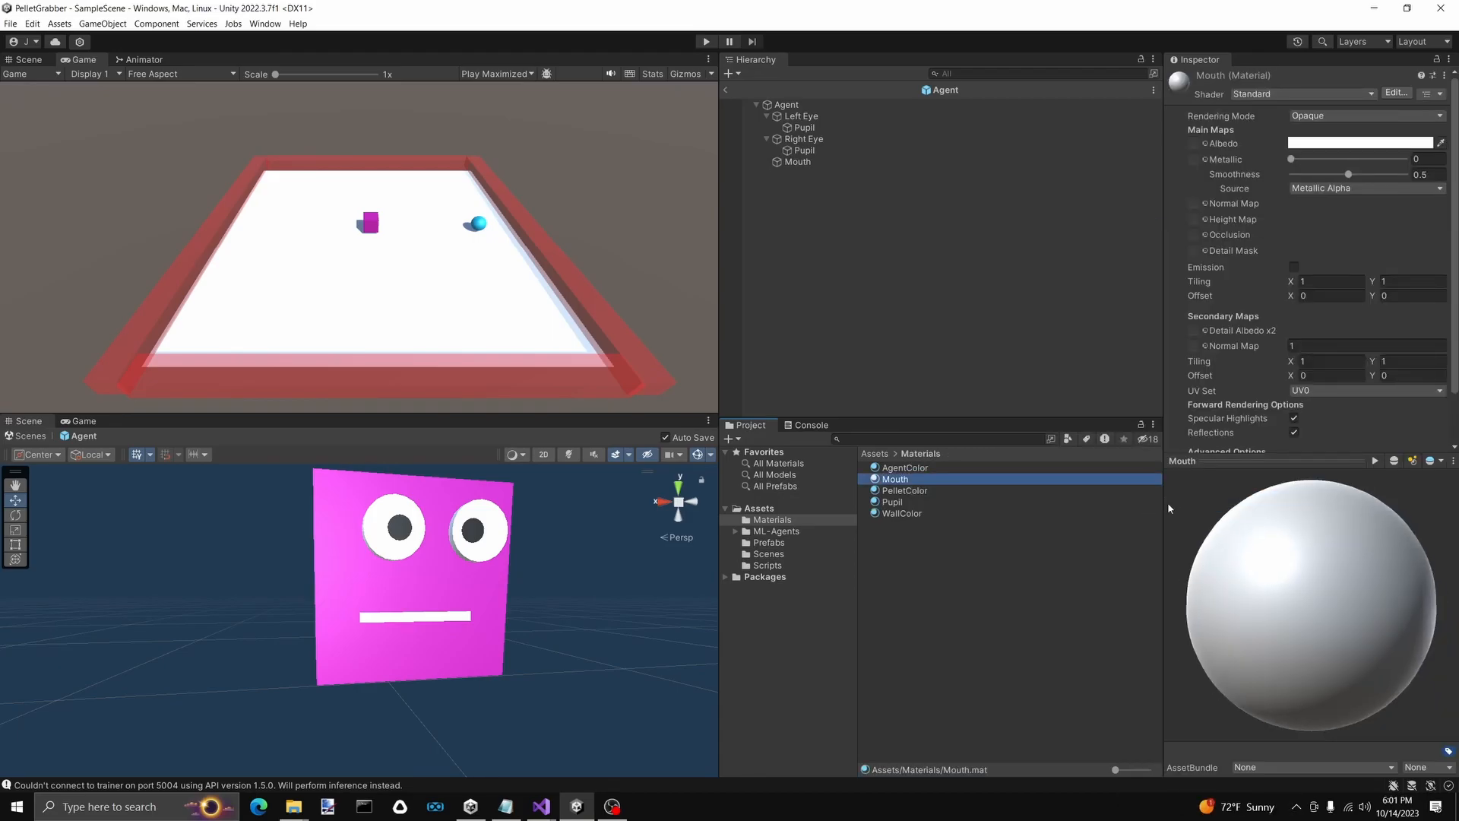
left_click(1334, 143)
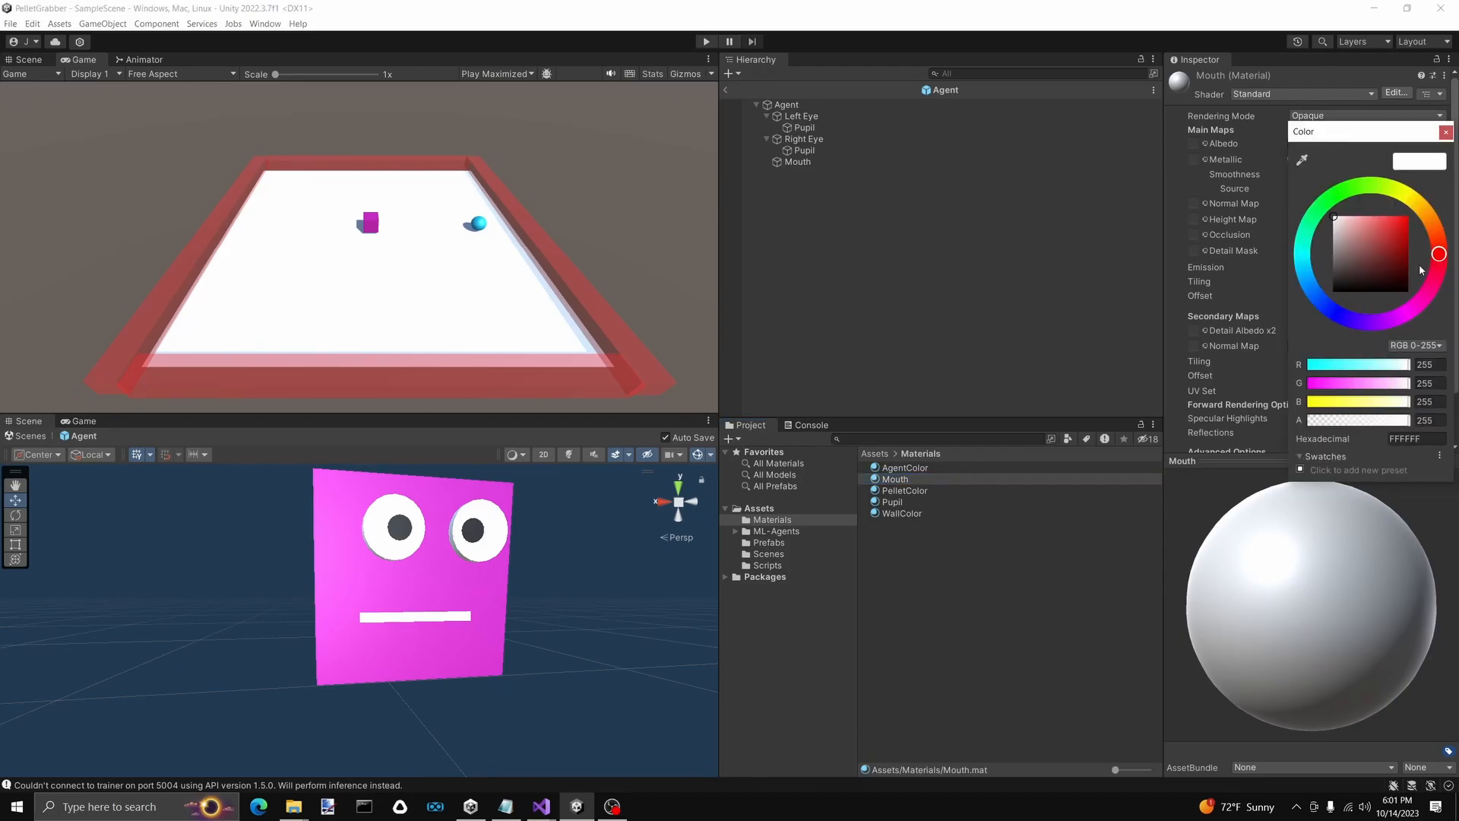
left_click_drag(1438, 252, 1432, 222)
left_click(1409, 229)
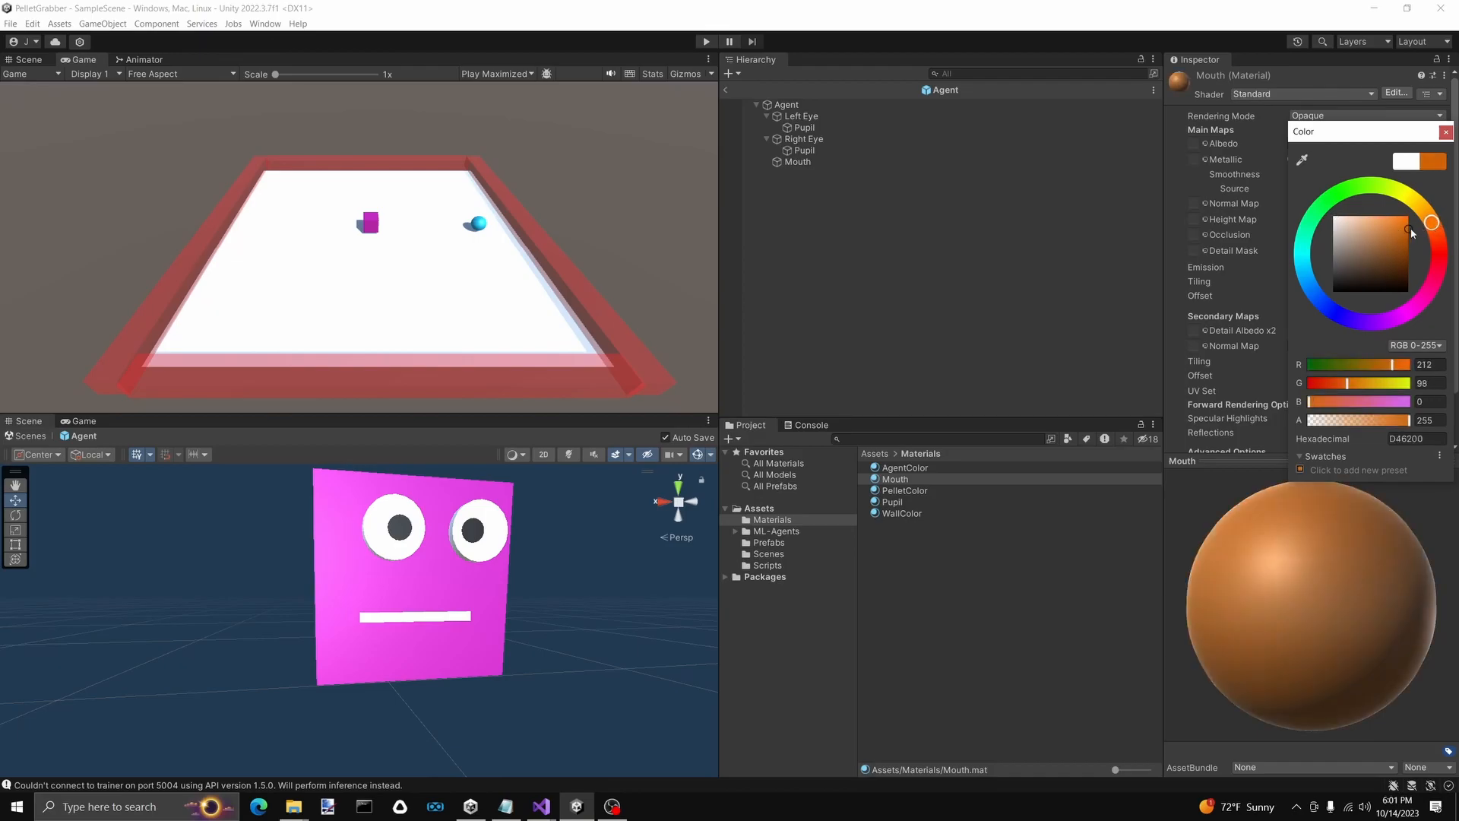
Apply the orange Mouth material to the Agent's Mouth object
left_click(1446, 132)
left_click_drag(911, 484, 827, 162)
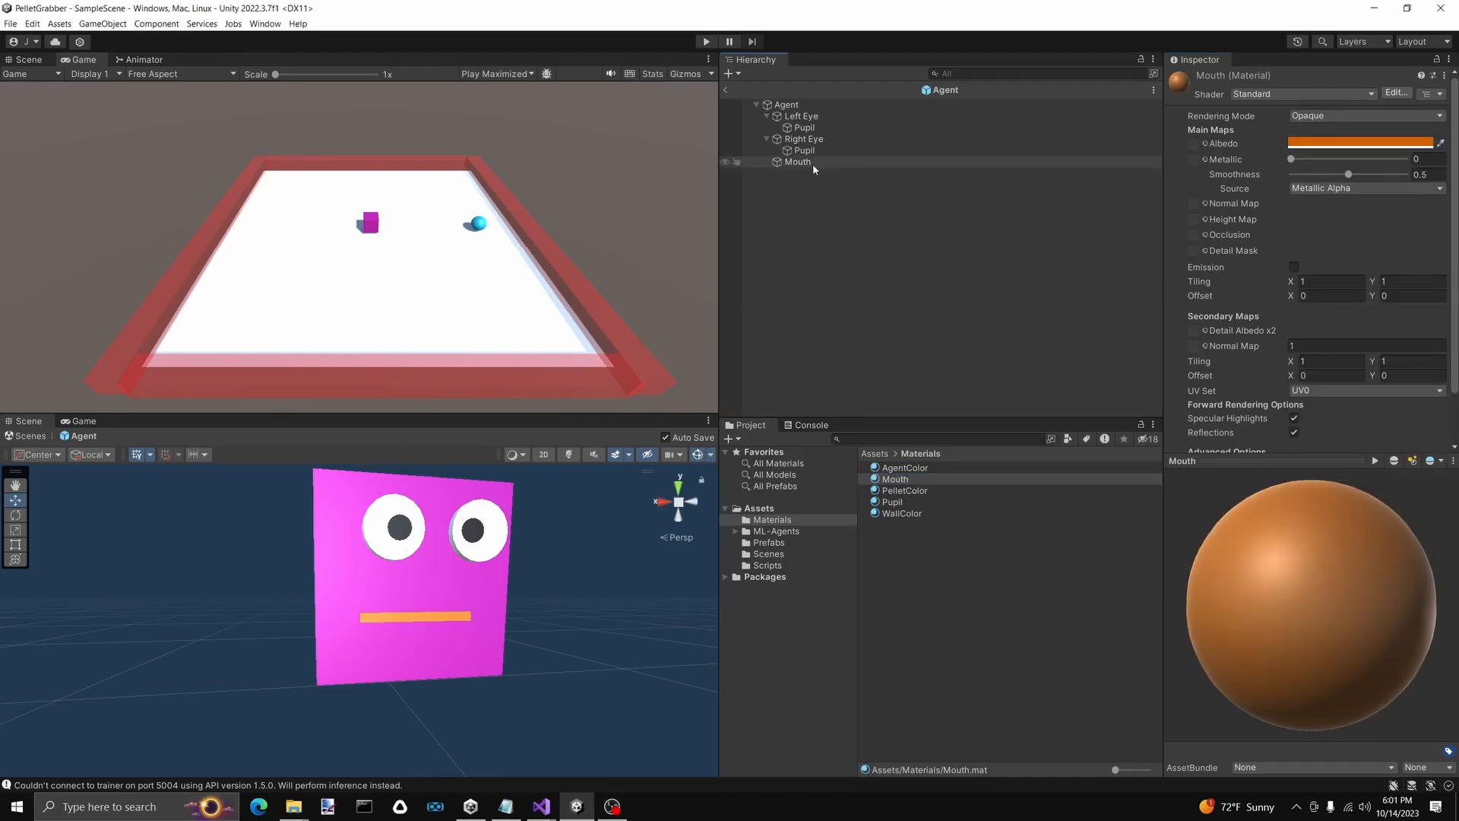
left_click_drag(557, 590, 502, 614, "alt")
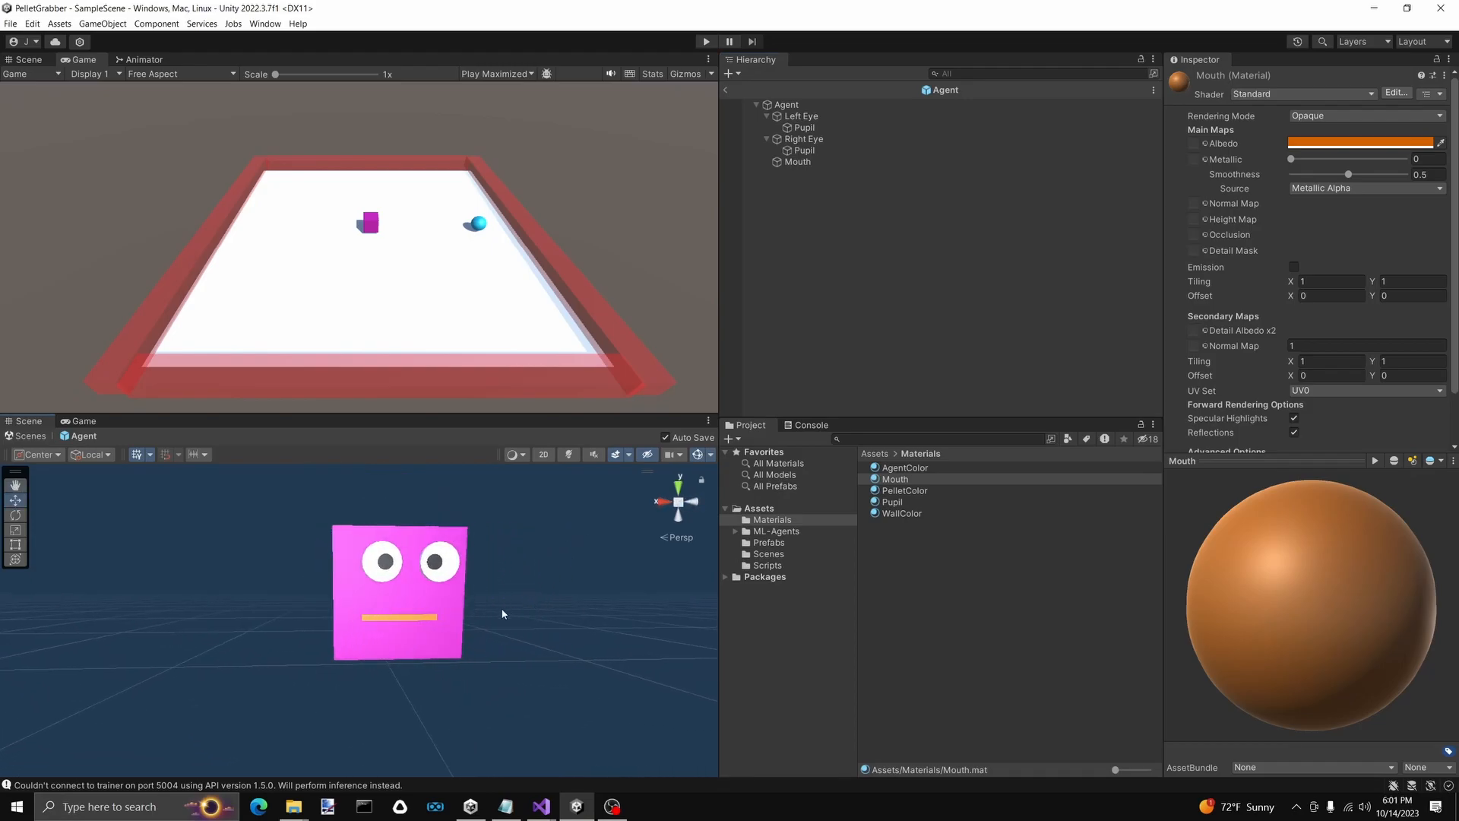
Thicken the Mouth bar by scaling it vertically to about 0.113
left_click(409, 619)
key("e")
key("r")
left_click_drag(399, 567, 405, 496)
left_click_drag(535, 613, 690, 518, "alt")
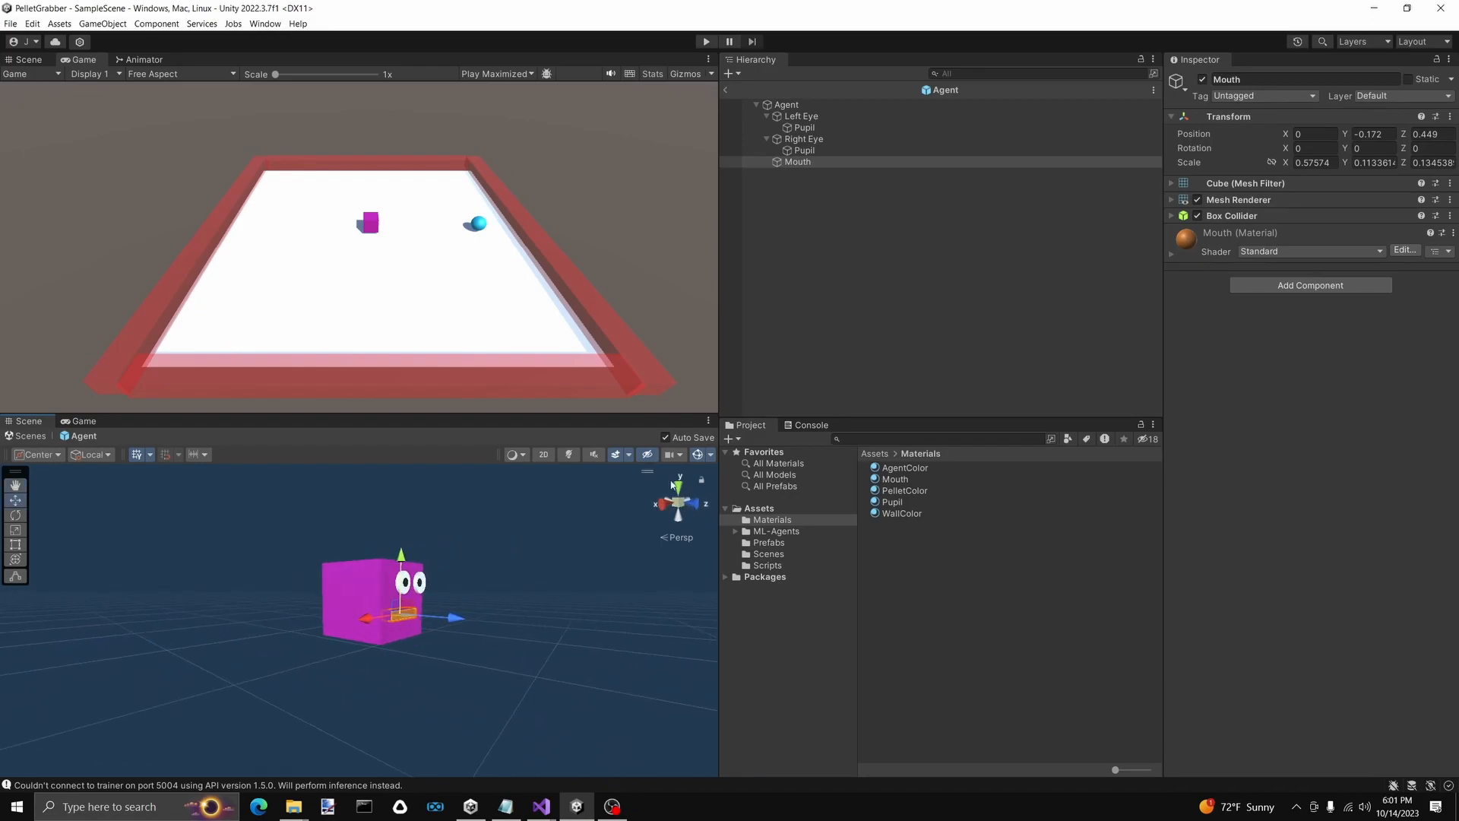
Return to the SampleScene and test-drive the agent with its new face in play mode, ending the run again
left_click(726, 90)
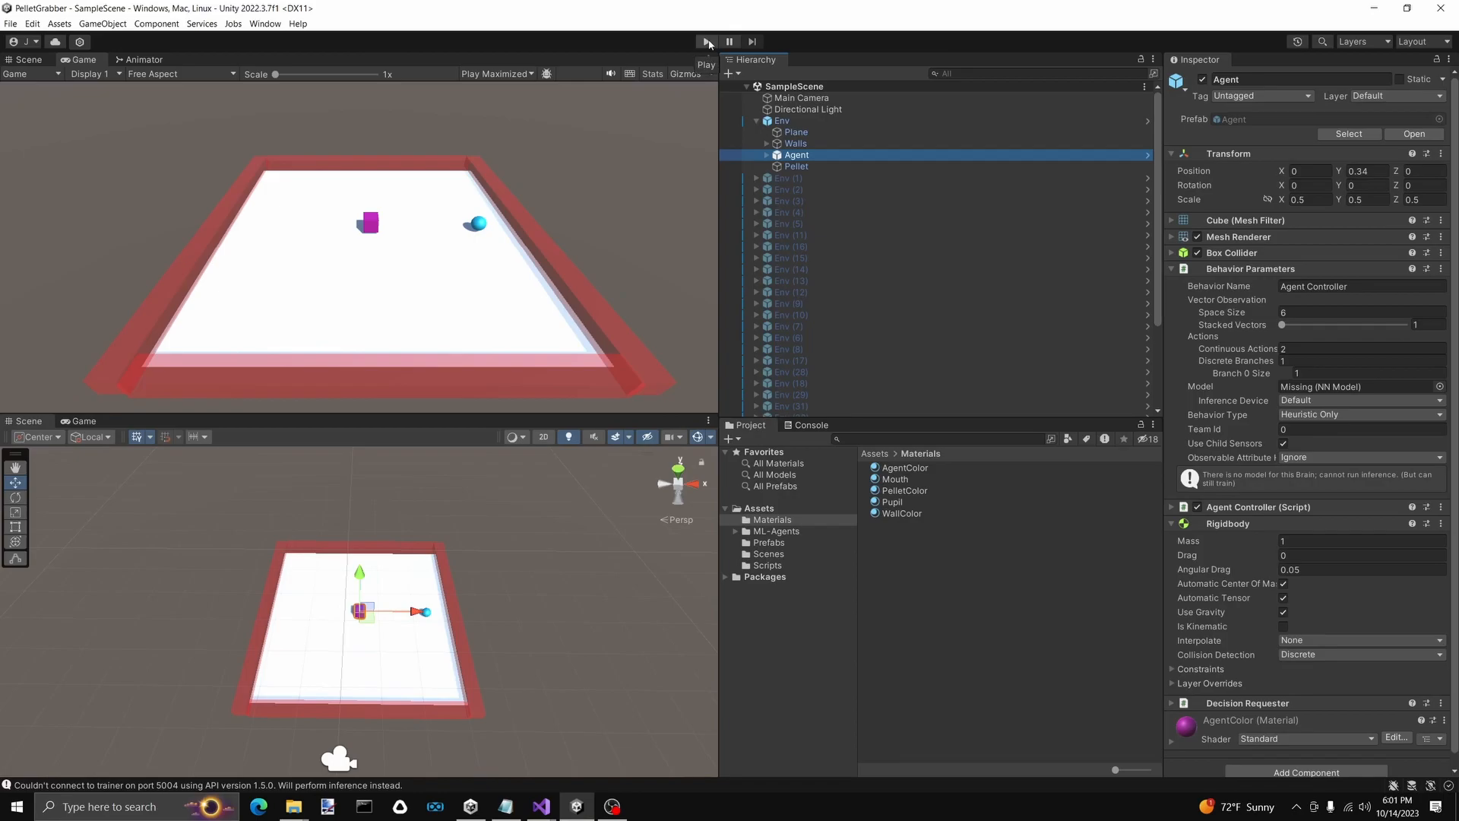
left_click(708, 42)
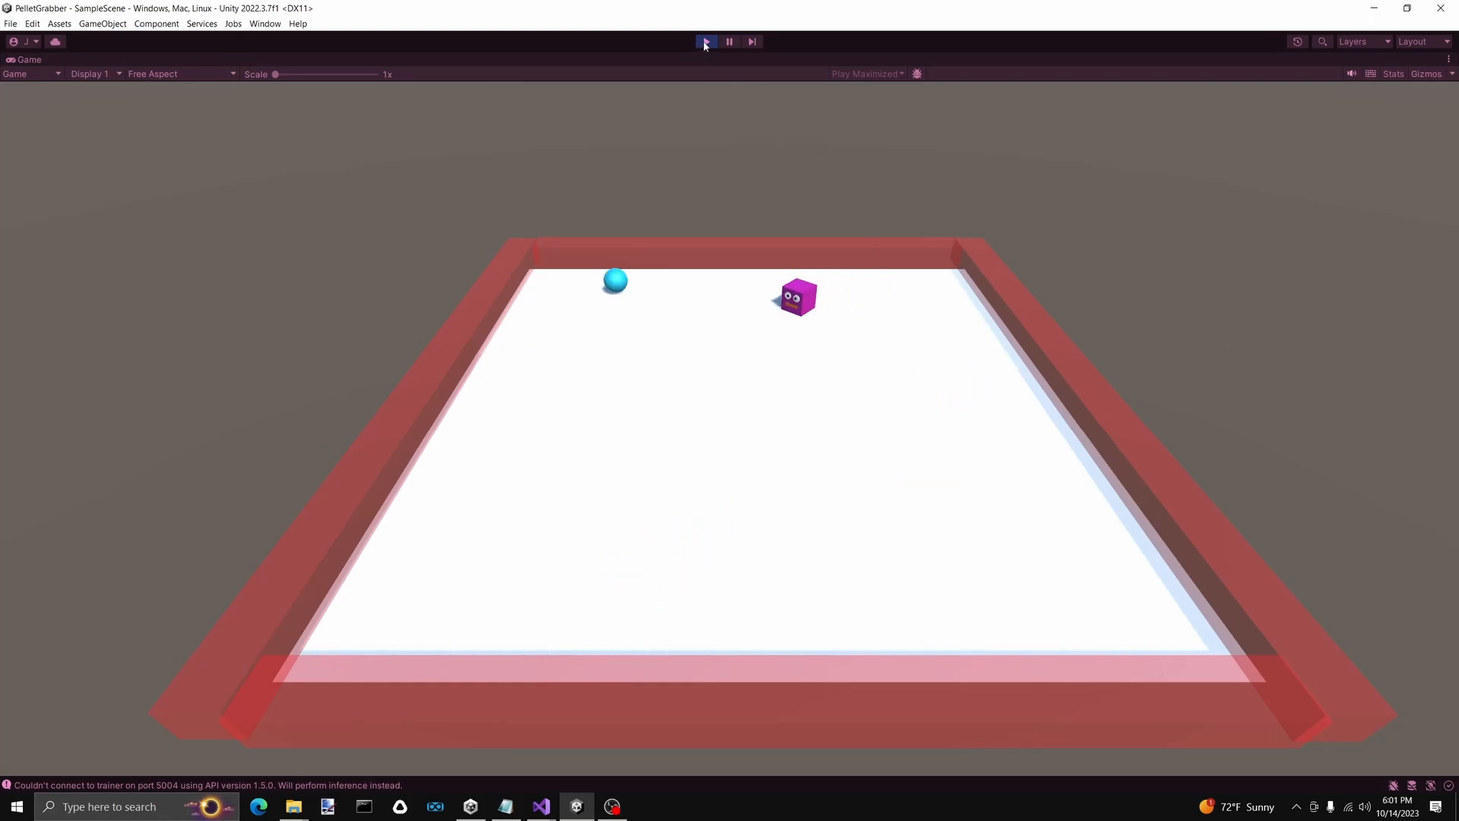
left_click(706, 42)
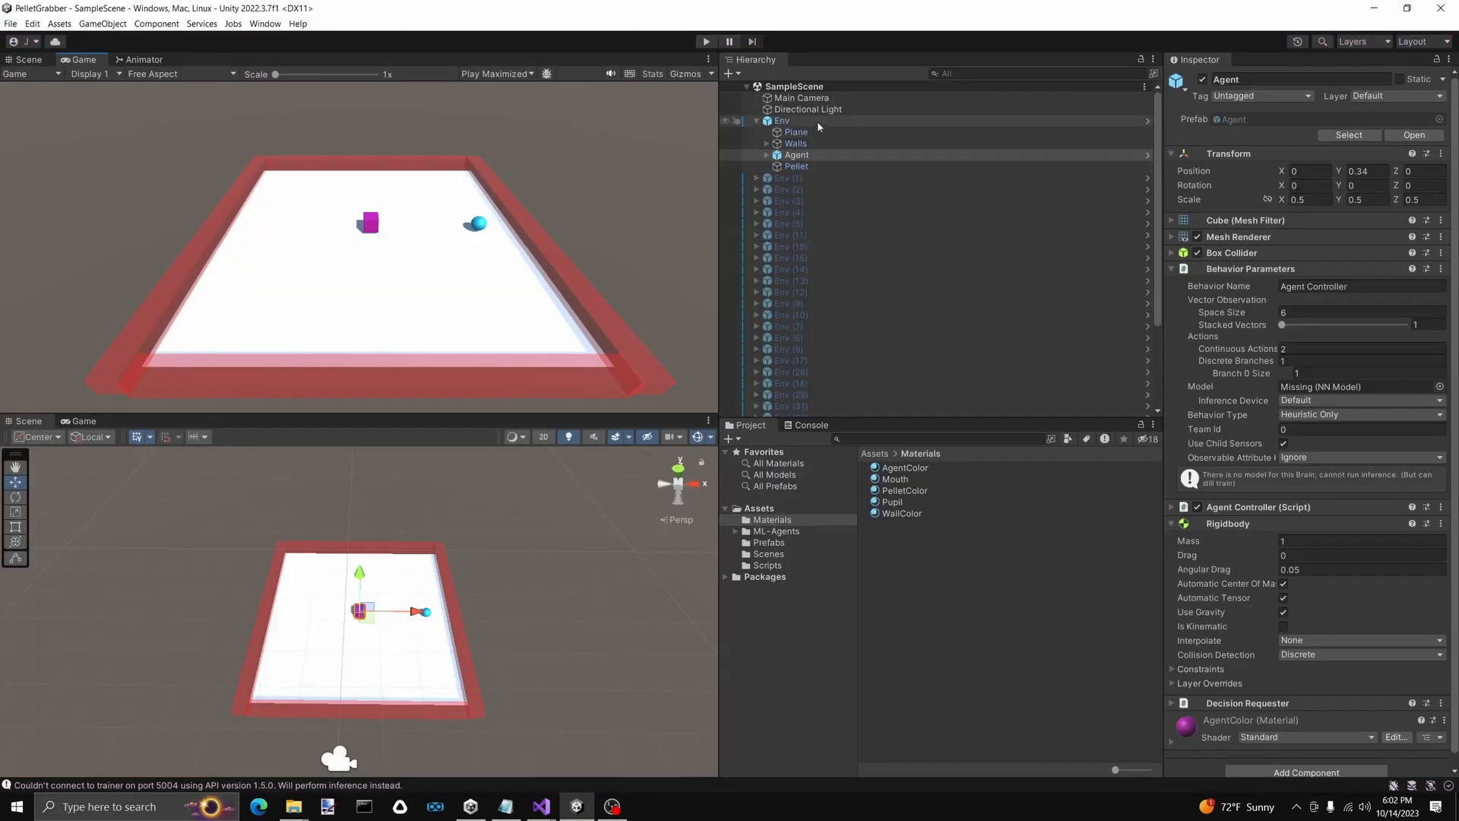
Disable the colliders on the Agent prefab's mouth, both eyes and both pupils, and return to the scene
left_click(770, 543)
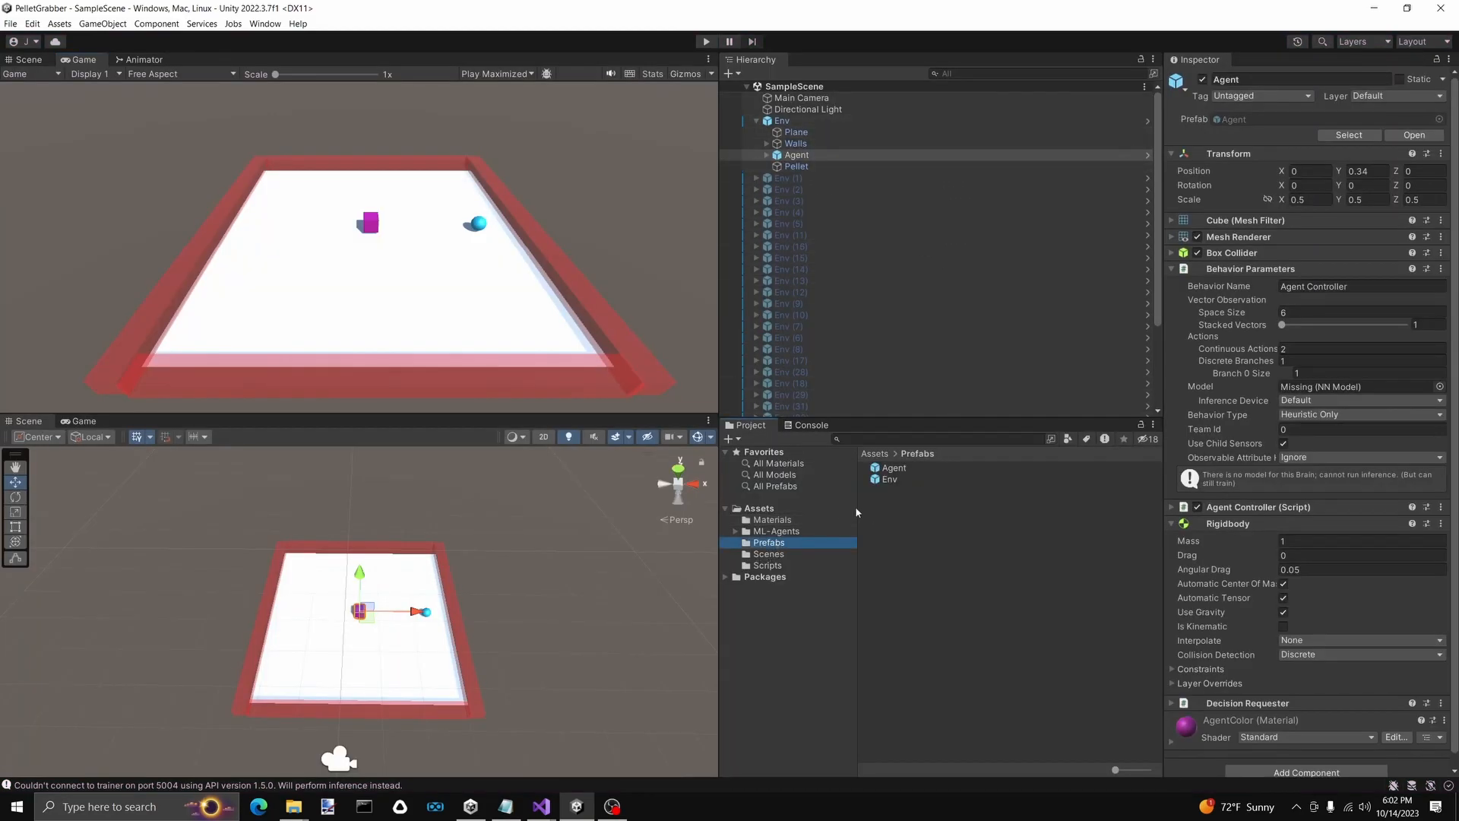
double_click(896, 469)
left_click(799, 161)
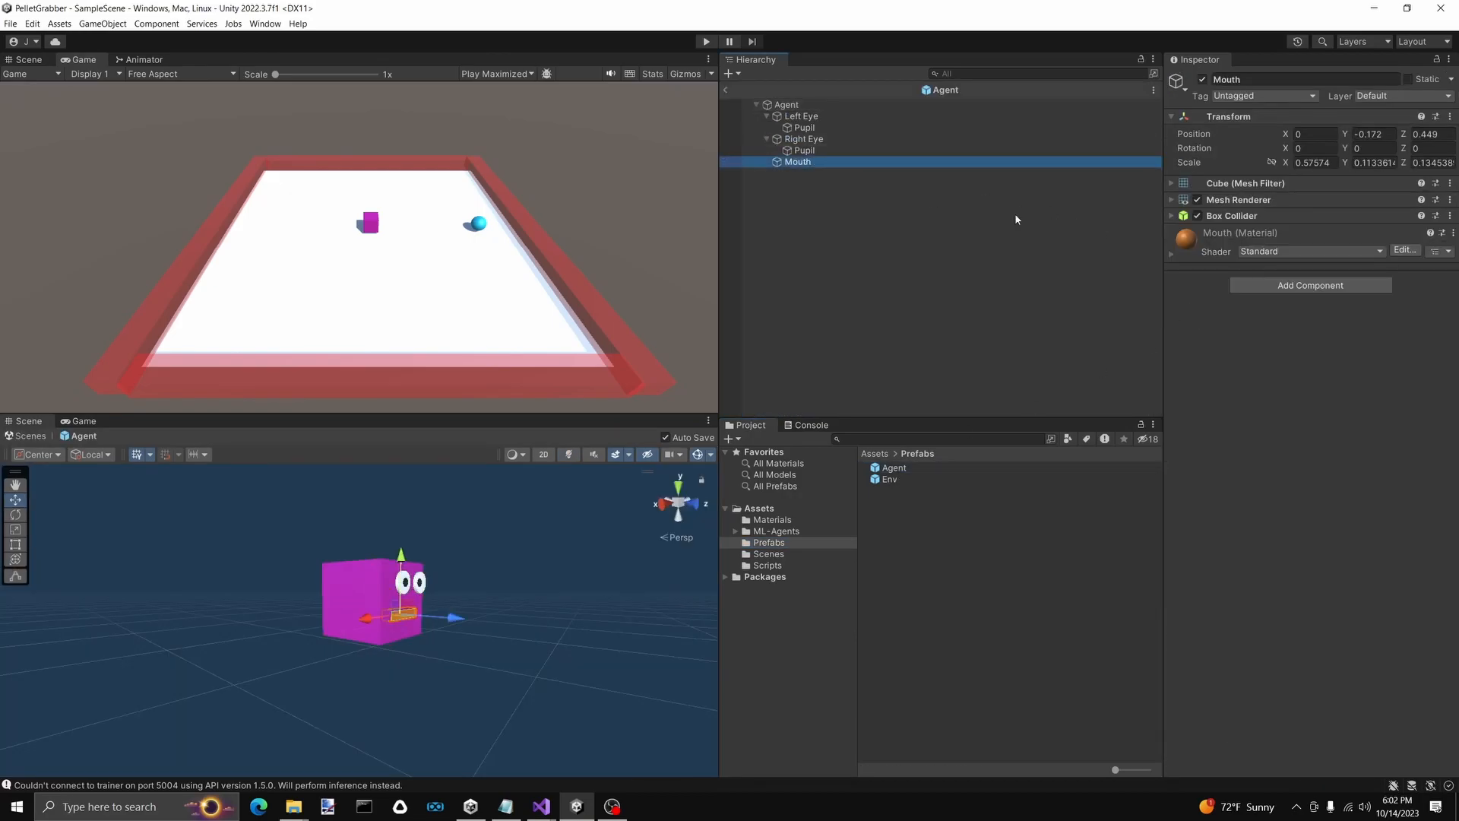
left_click(869, 150)
left_click(874, 139)
left_click(847, 128)
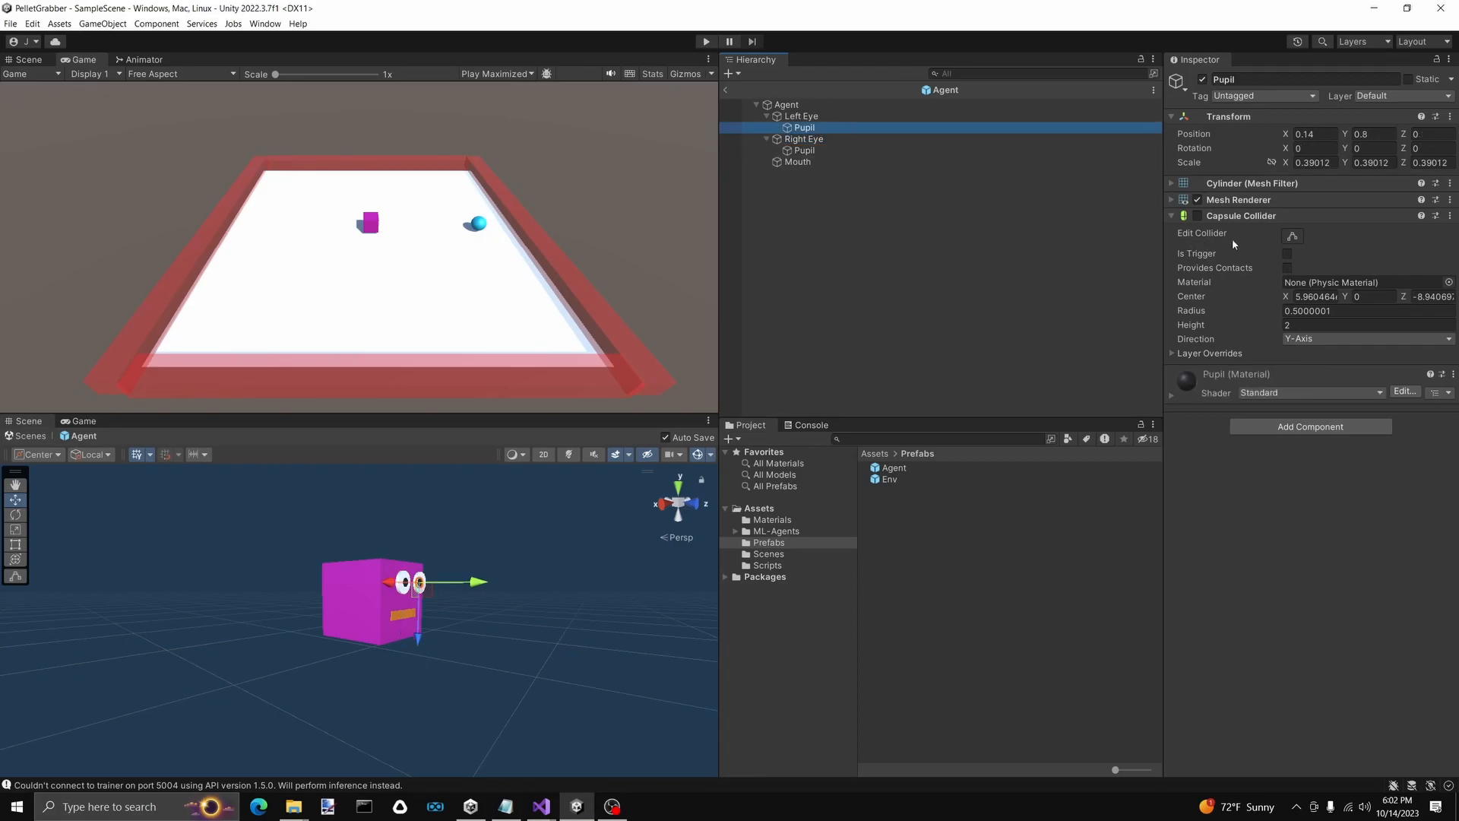
left_click(726, 90)
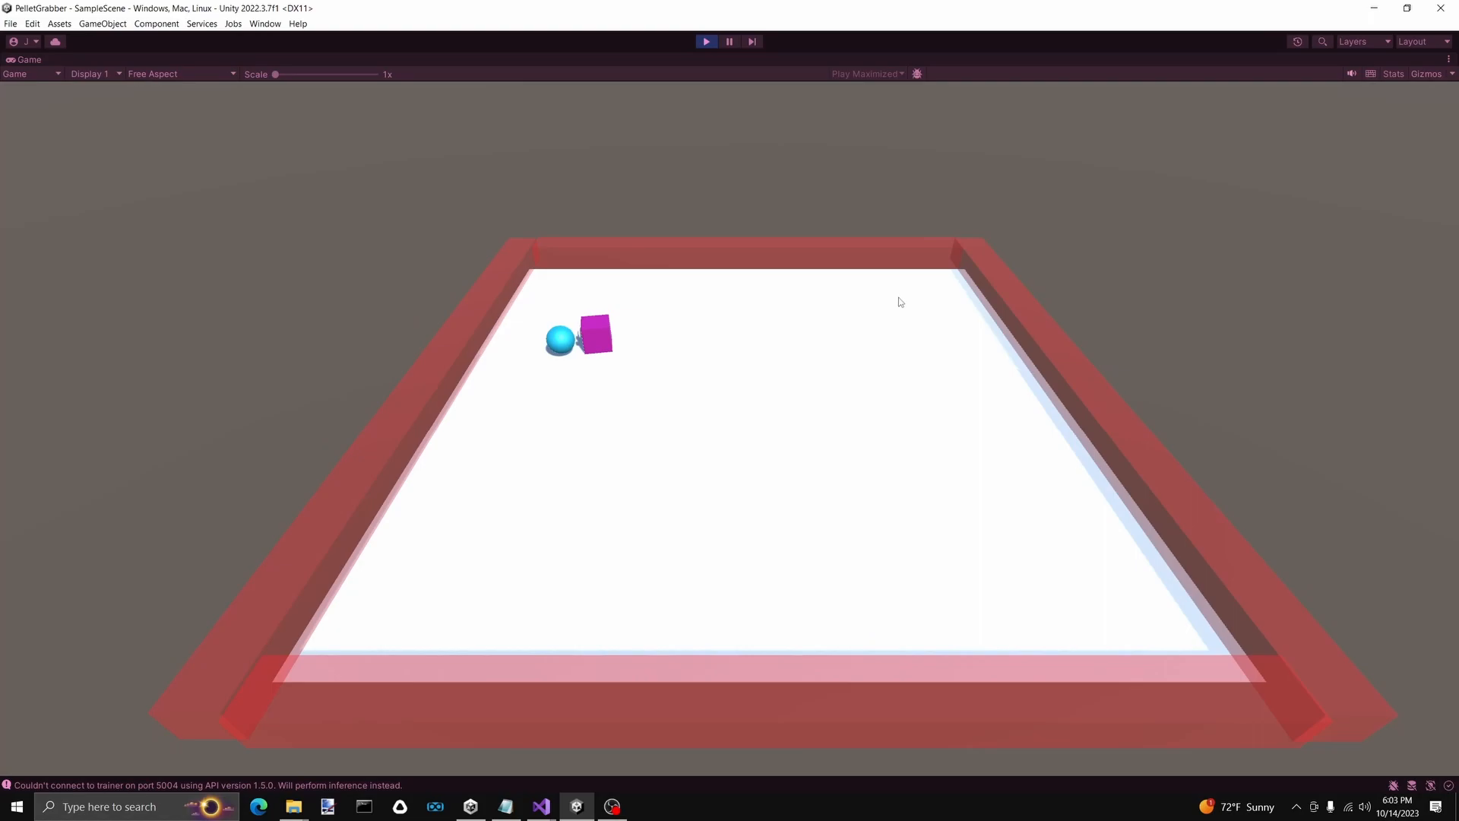
Switch to Visual Studio and review the Pellet and Wall reward handling in OnTriggerEnter of AgentController.cs
left_click(541, 807)
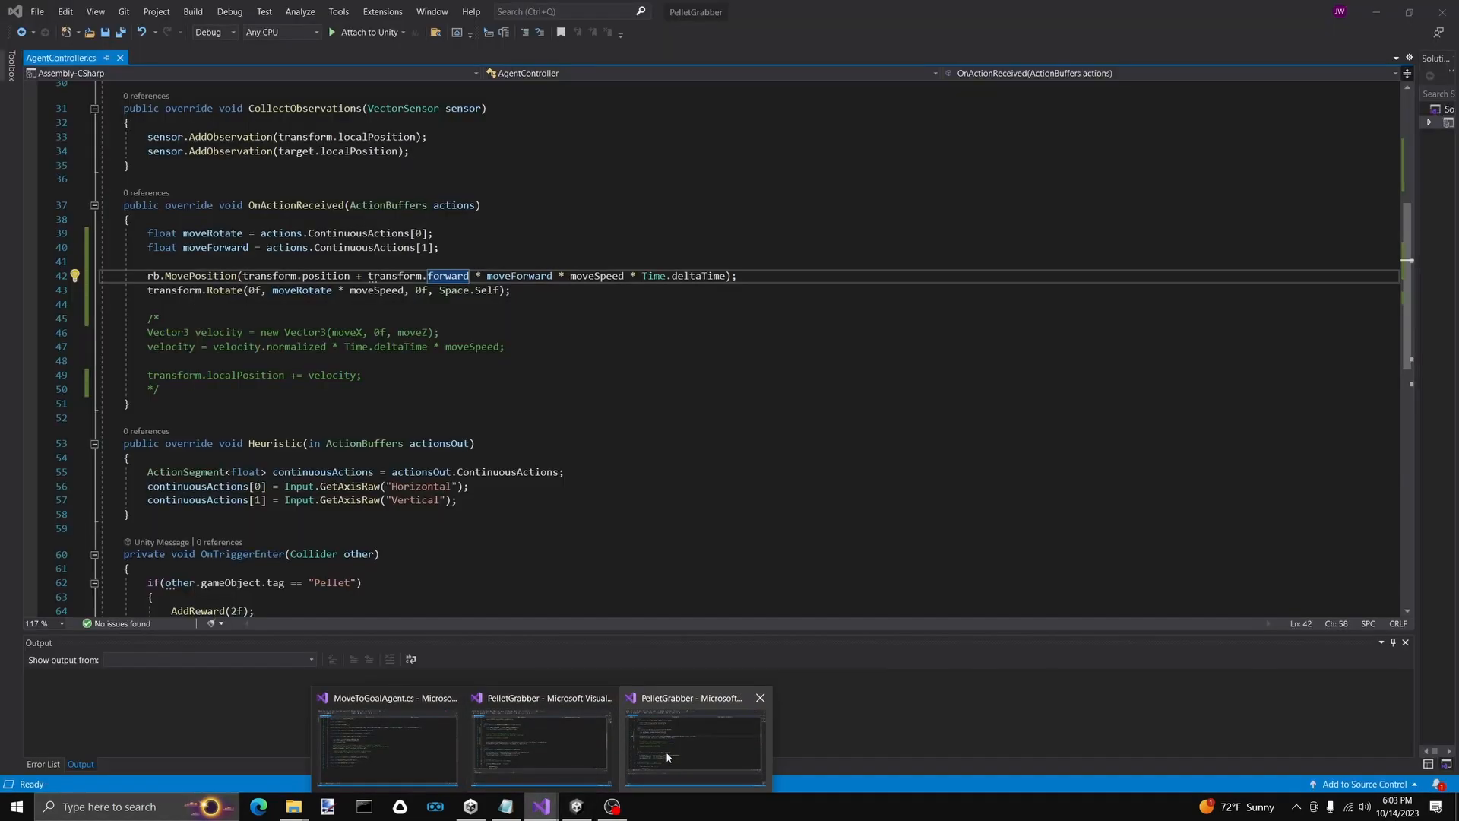
left_click(666, 751)
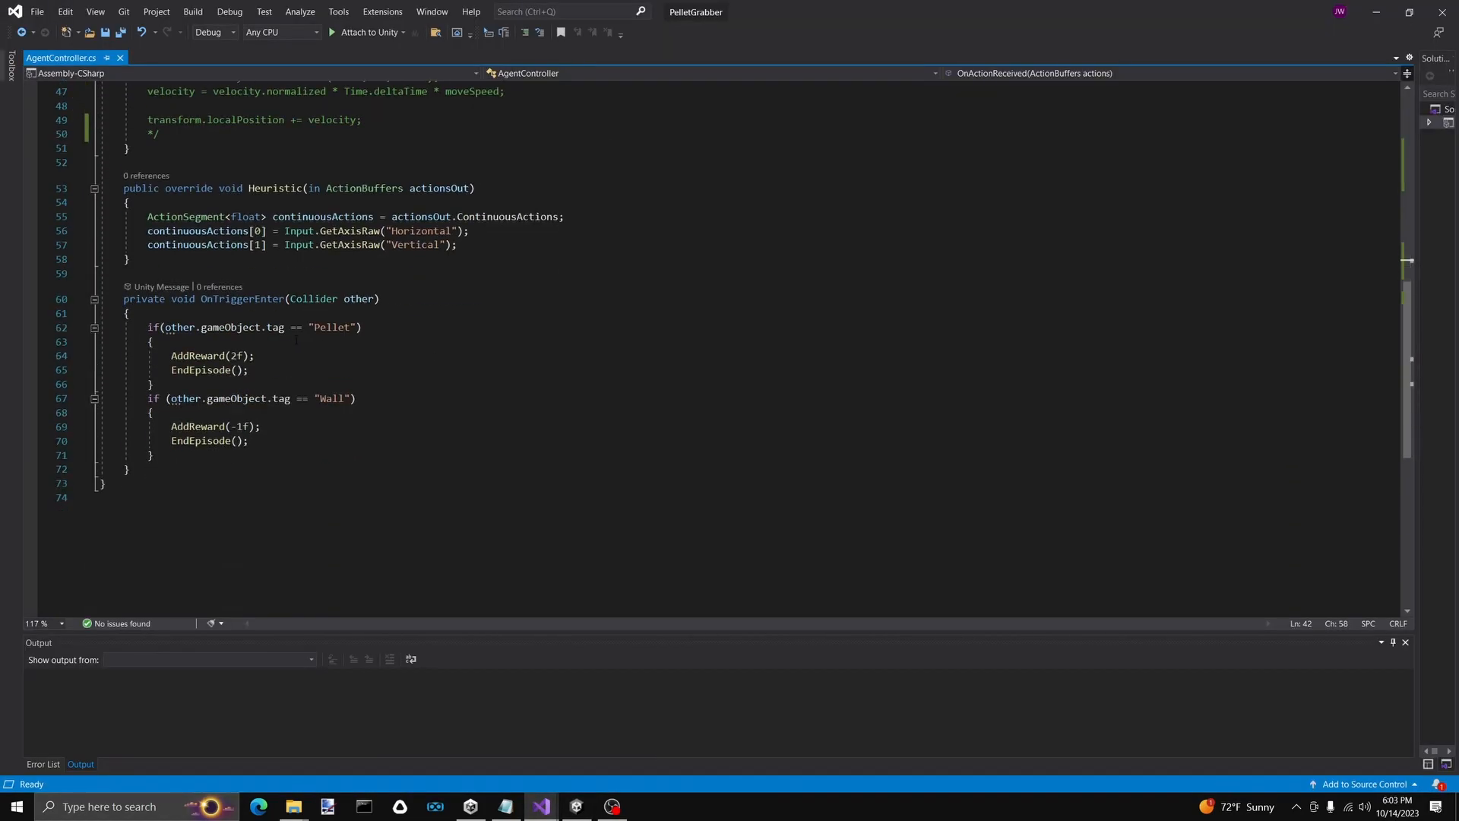
scroll(266, 346, "down", 1)
left_click_drag(304, 298, 349, 284)
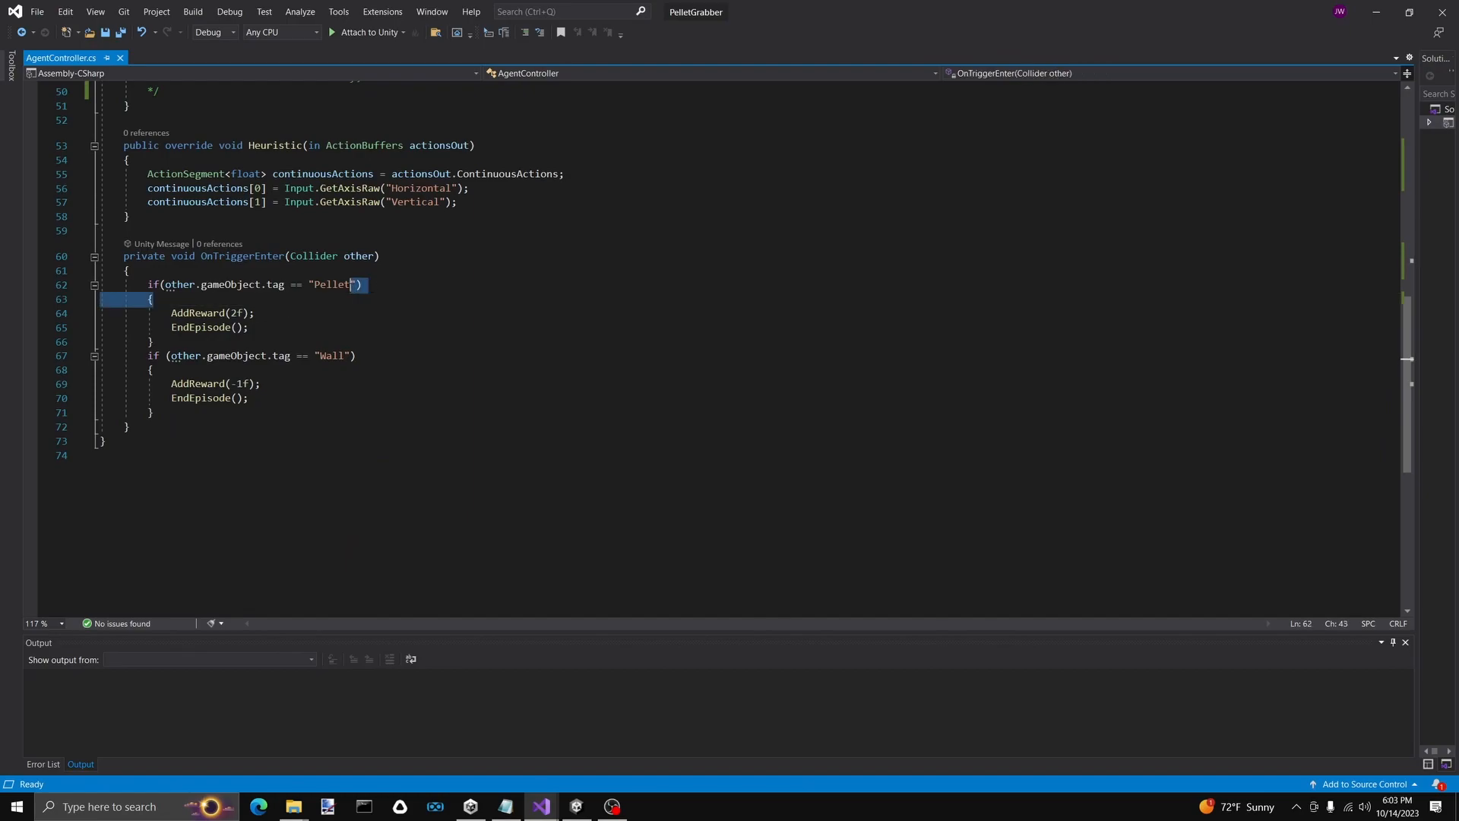
left_click_drag(250, 327, 172, 326)
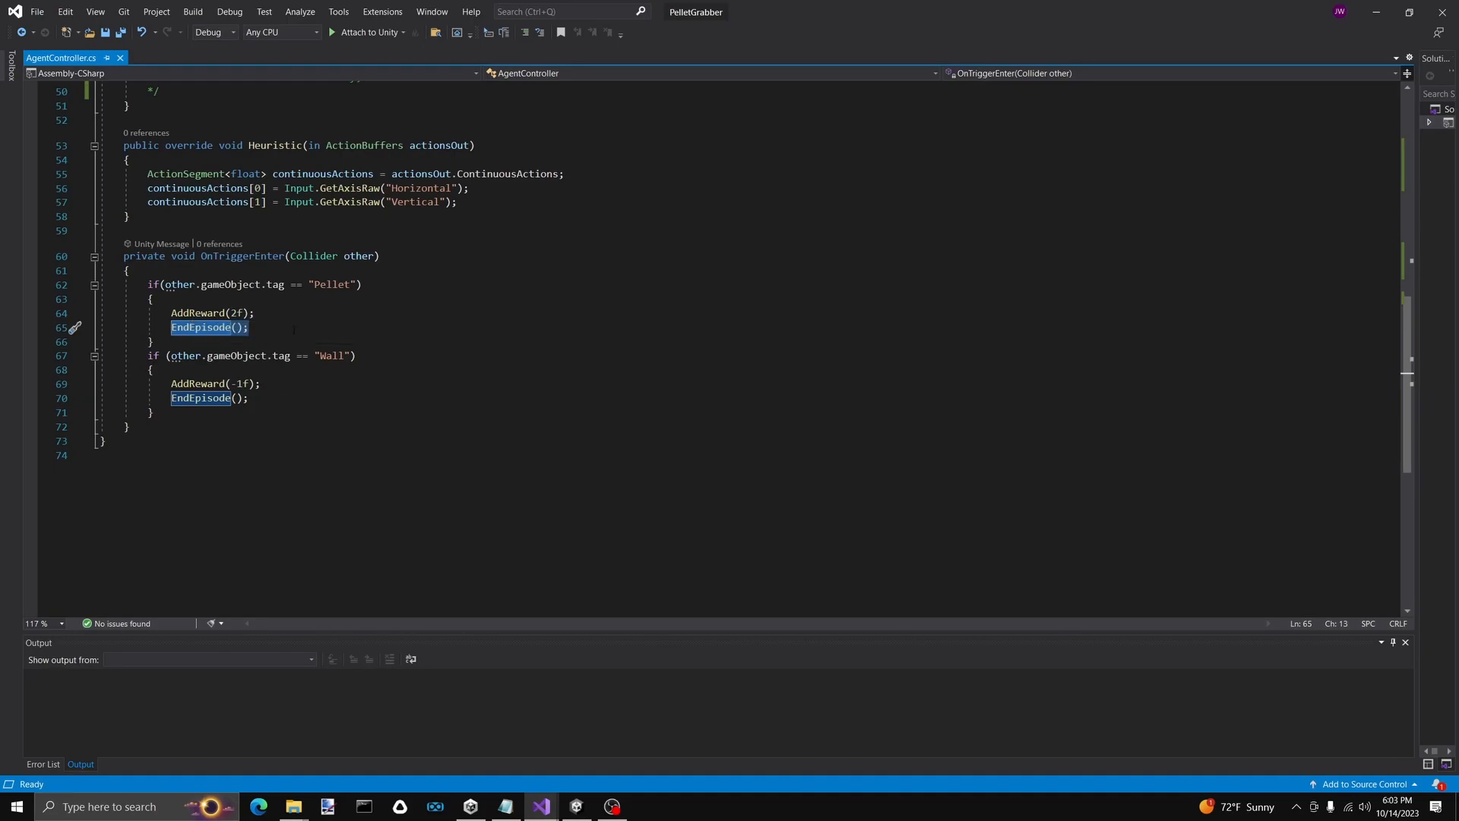
left_click(351, 327)
left_click(1376, 12)
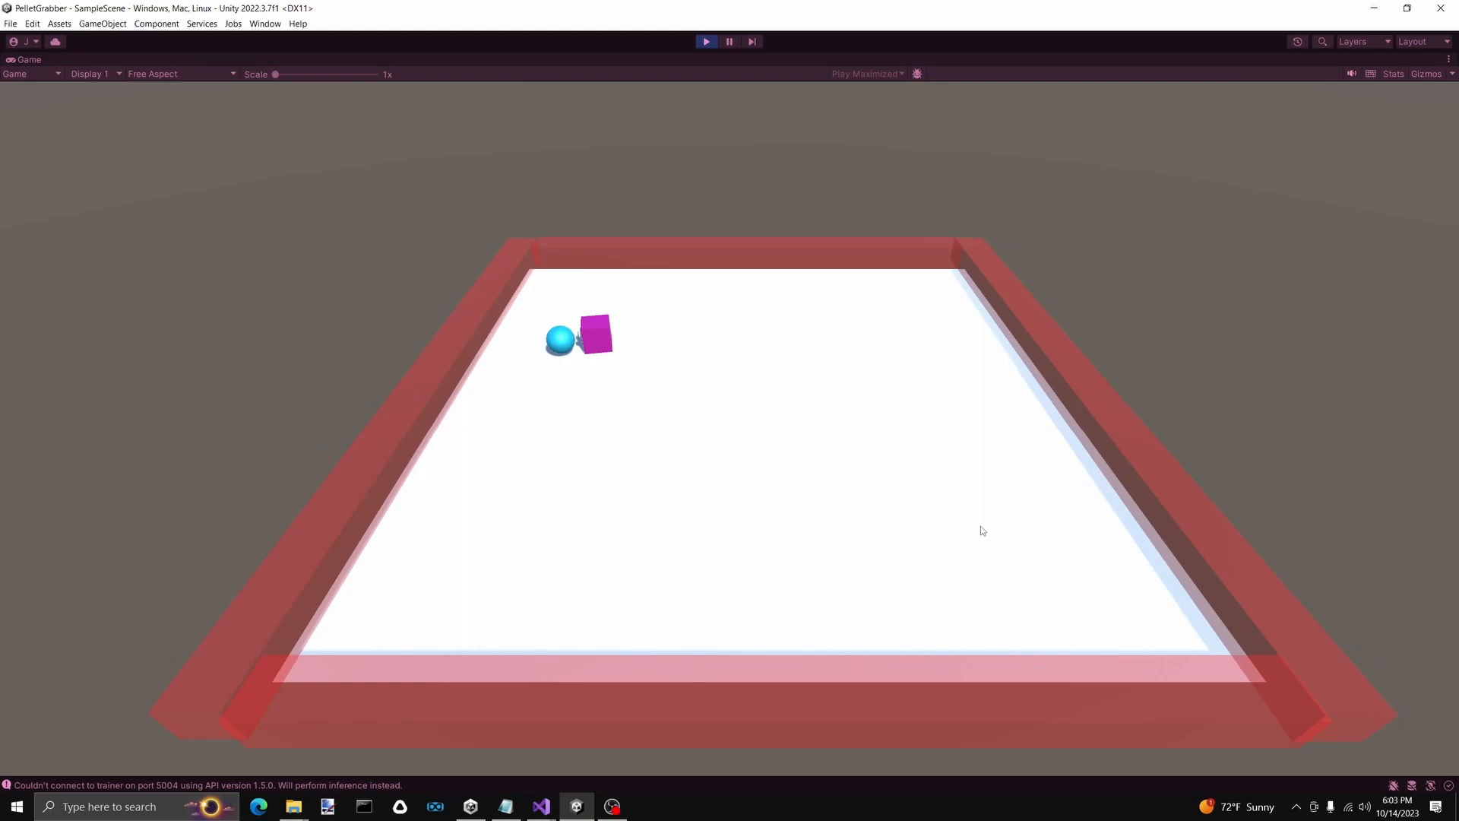
Stop play mode and check the colliders and placement of each eye, pupil and mouth in the Agent prefab
left_click(702, 44)
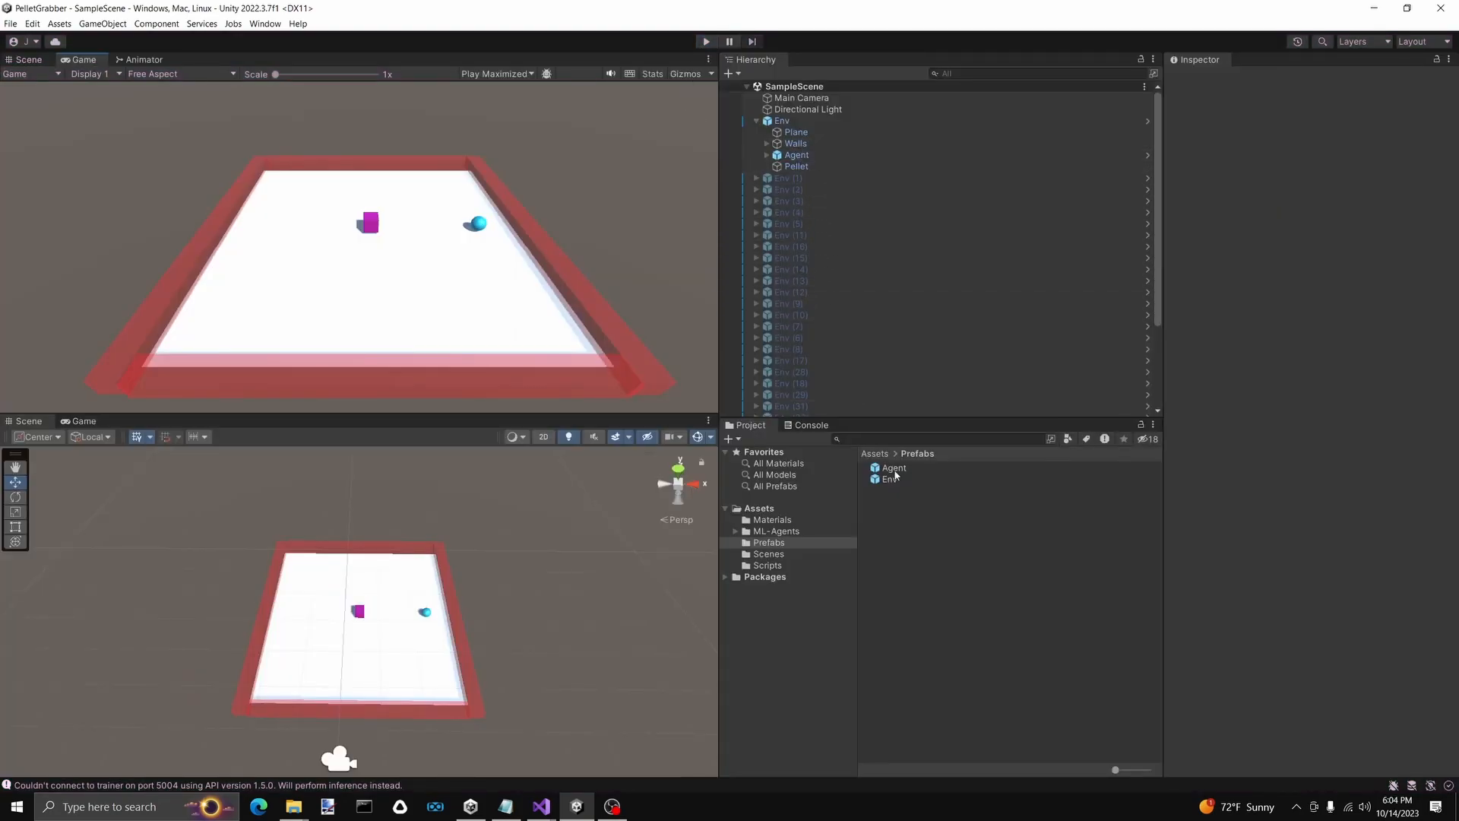
double_click(894, 470)
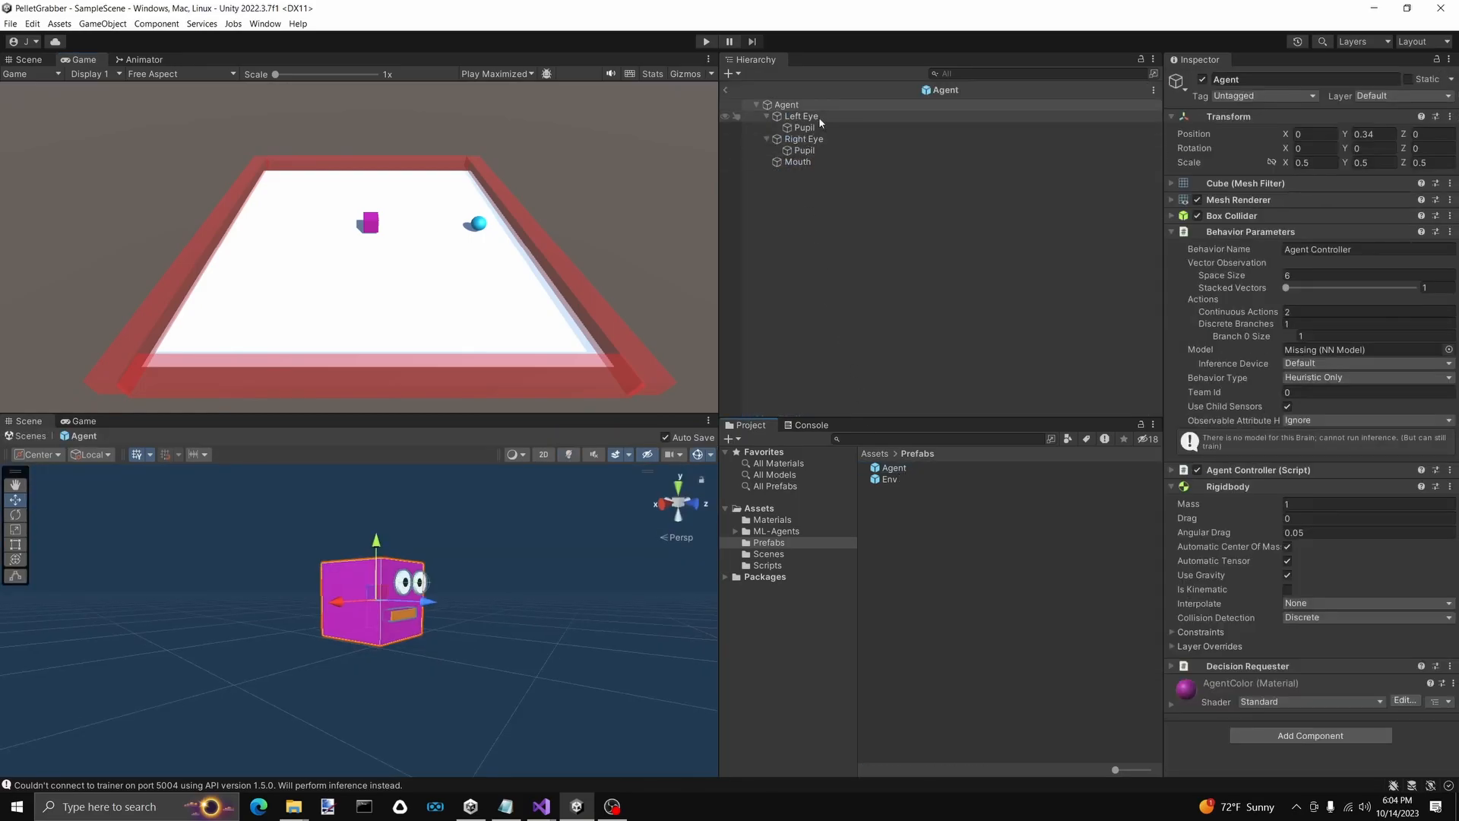
left_click(819, 118)
left_click(827, 128)
left_click(805, 140)
left_click(804, 150)
left_click(802, 161)
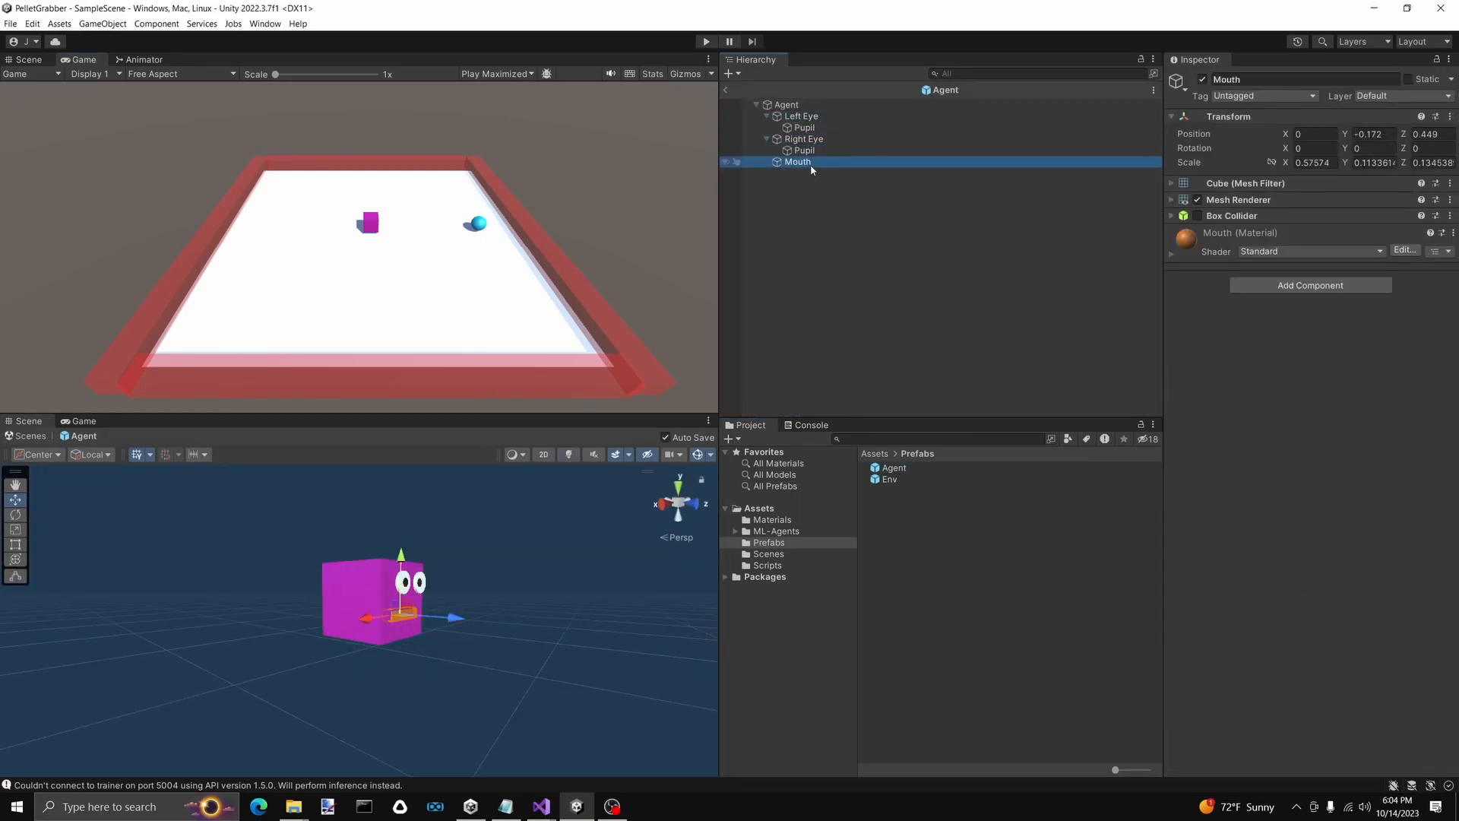
left_click(819, 117)
left_click_drag(473, 616, 991, 573, "alt")
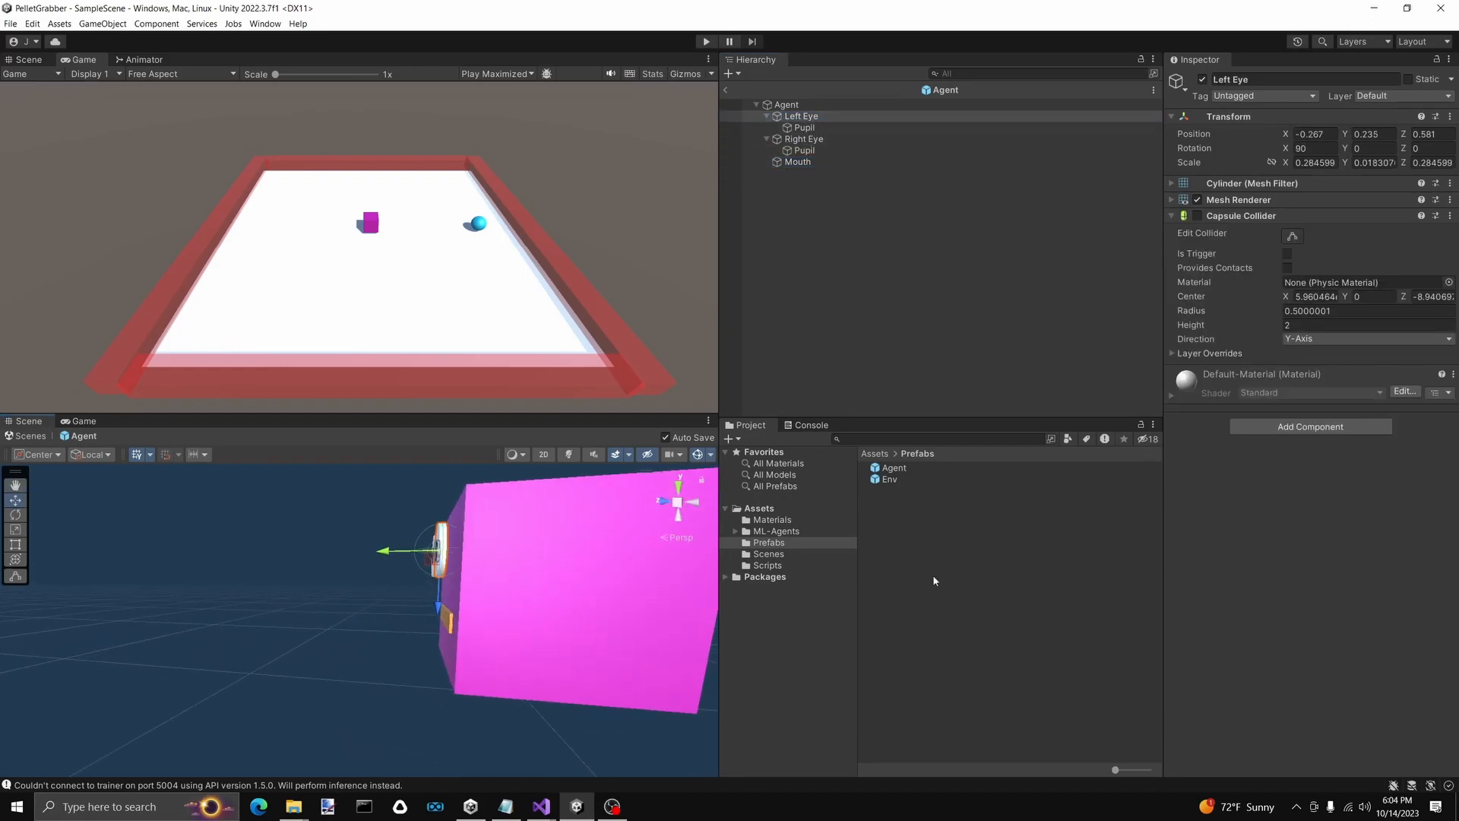
left_click_drag(595, 568, 884, 570, "alt")
left_click(807, 140)
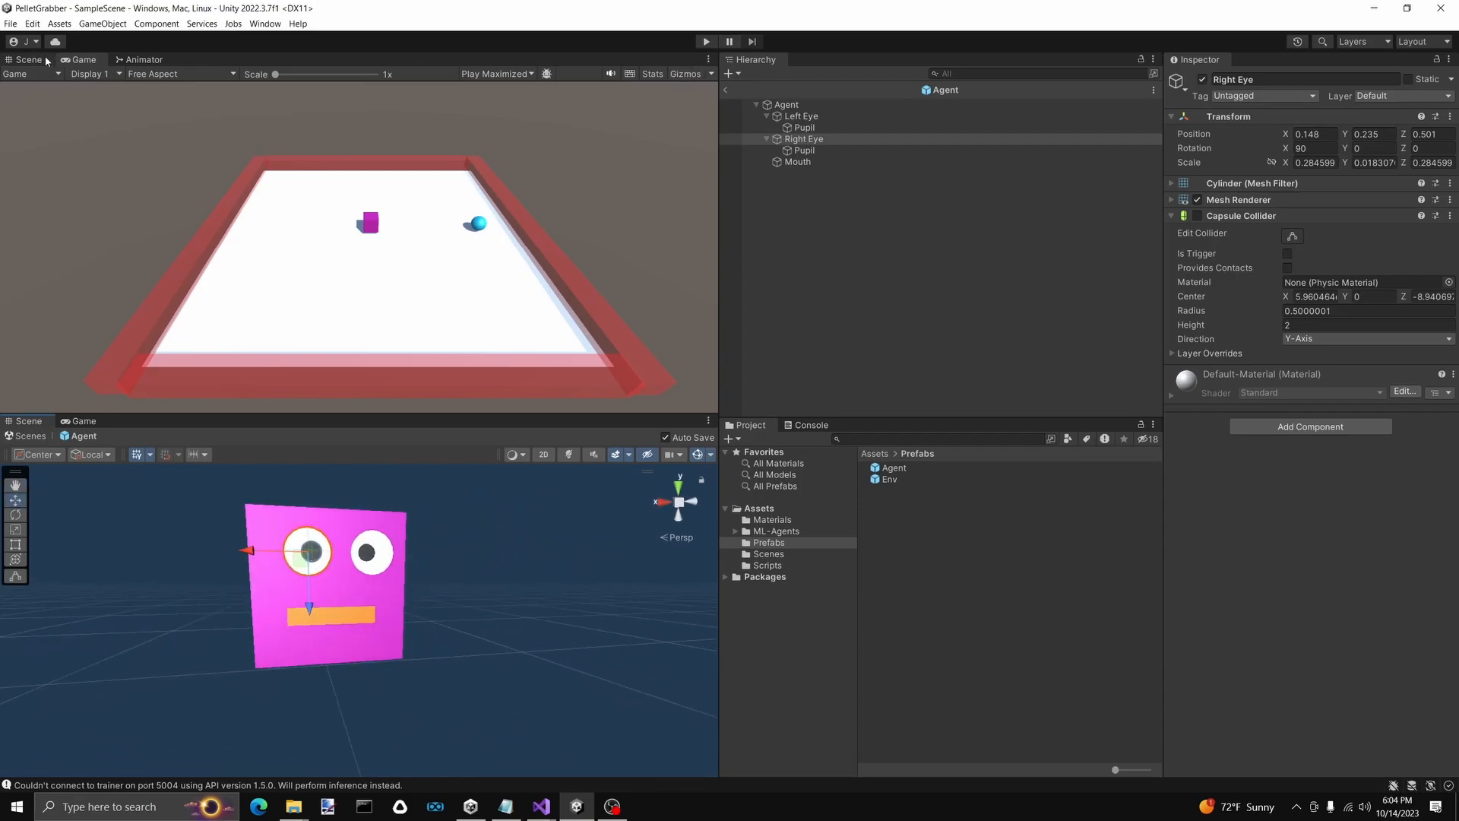
Show the PelletGrabber project's TutorialA folder in File Explorer via Unity Hub and open a command prompt there
left_click(471, 806)
left_click(1347, 303)
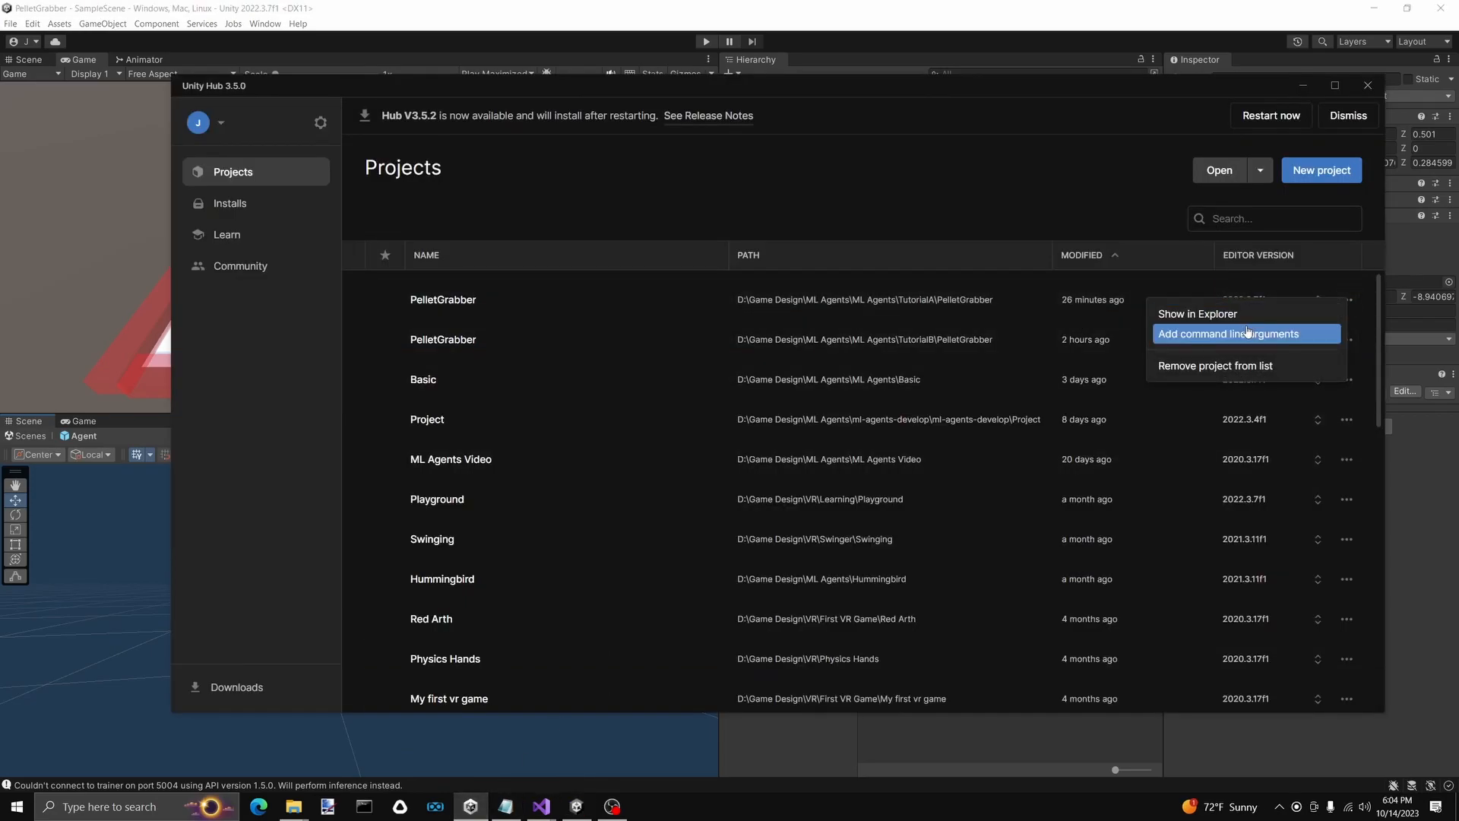
left_click(1245, 313)
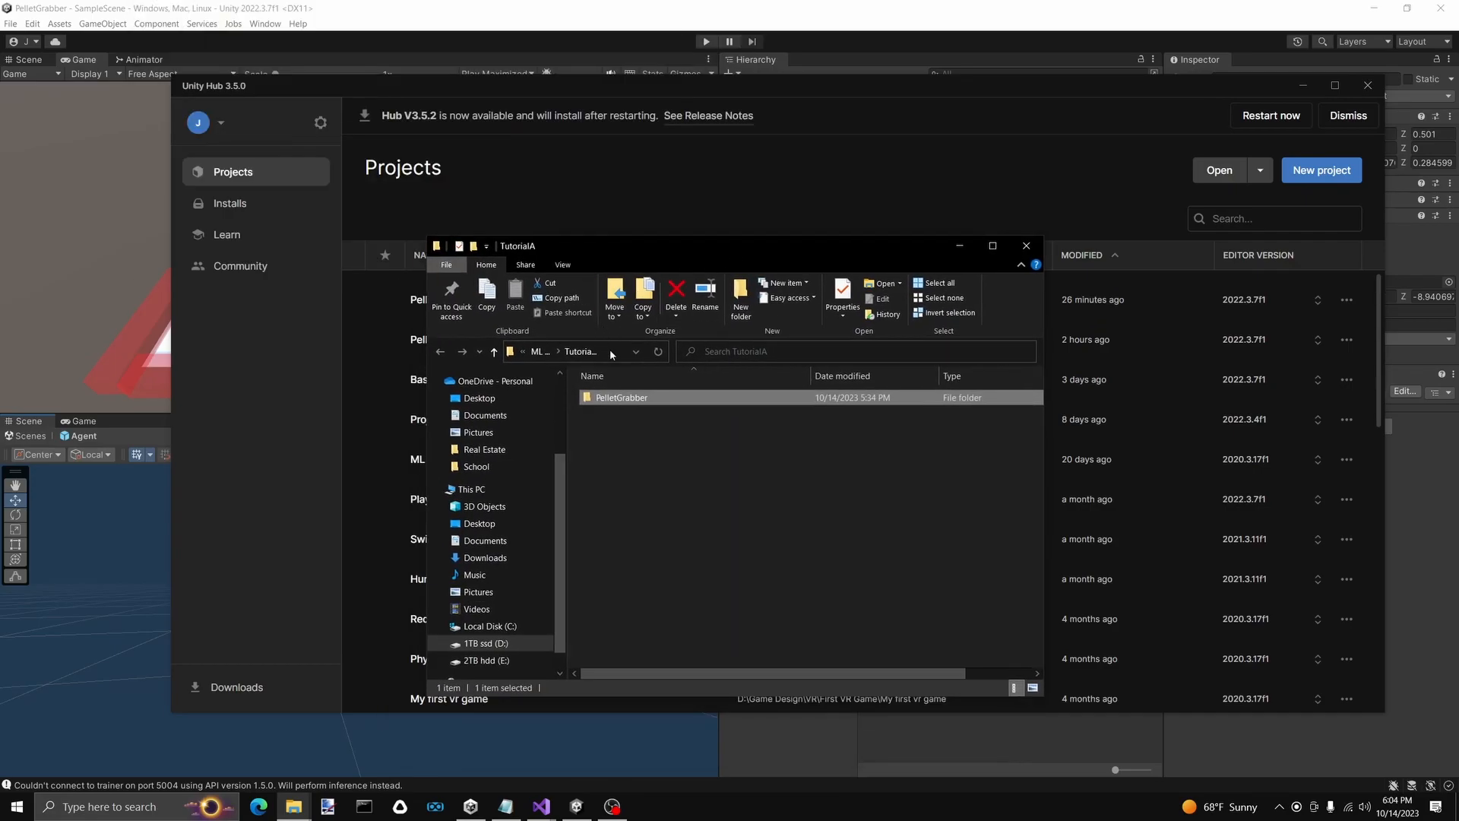
left_click(609, 349)
type("cmd")
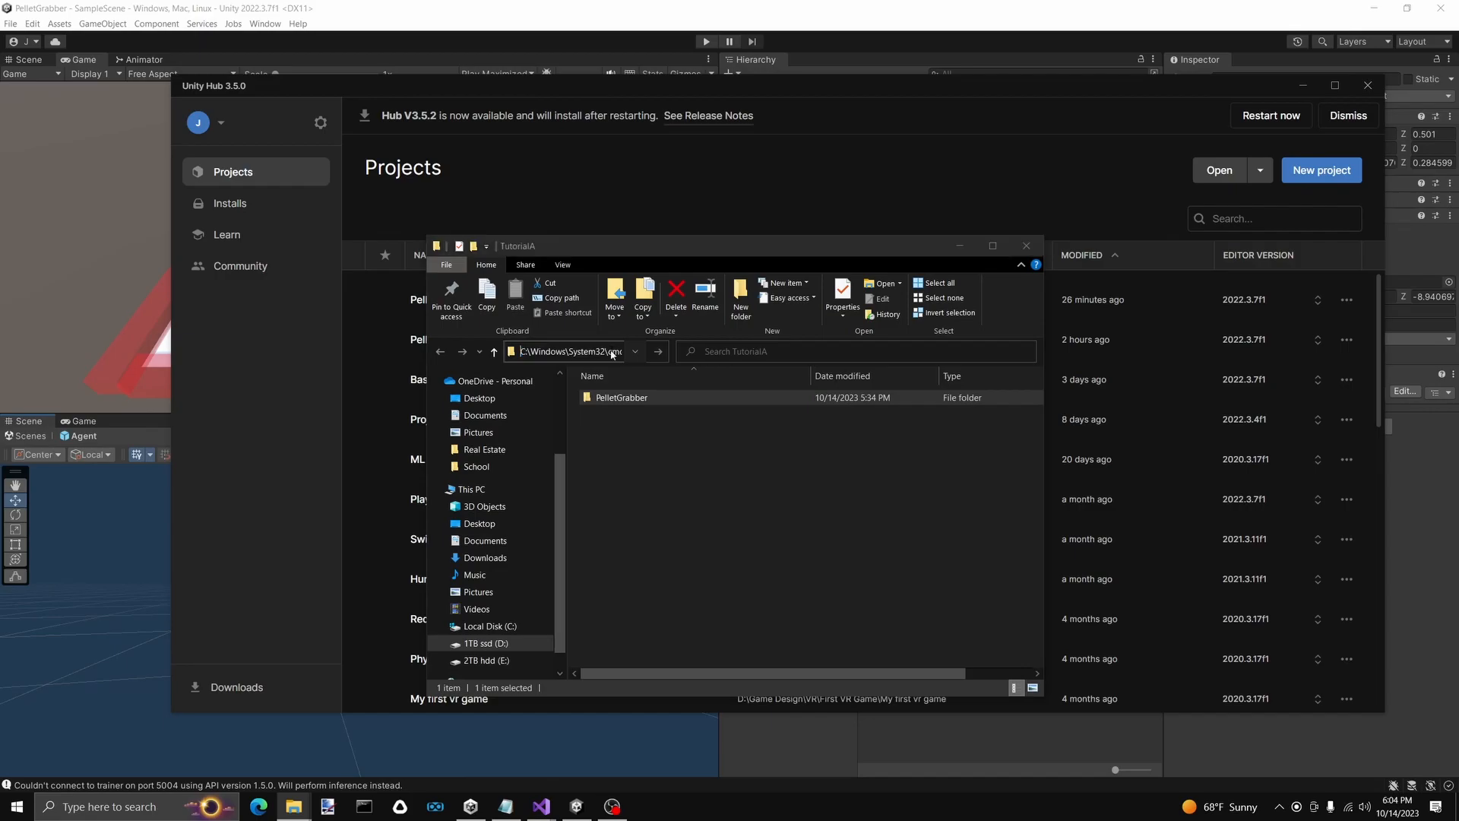
key("Return")
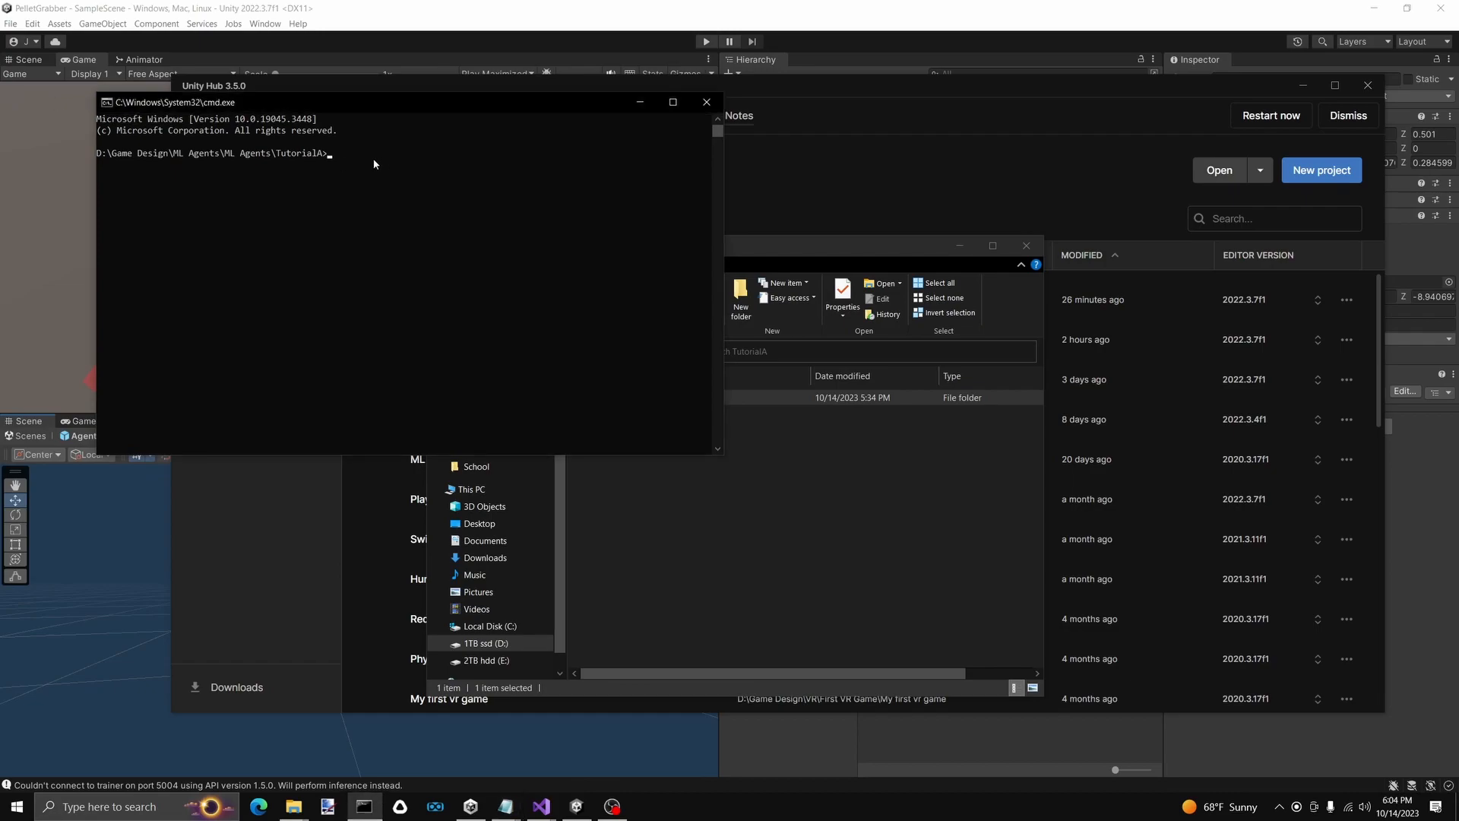
Change the command prompt's directory to PelletGrabber and list the folder's contents
type("M")
type("LV")
type("env")
type("ls")
key("Return")
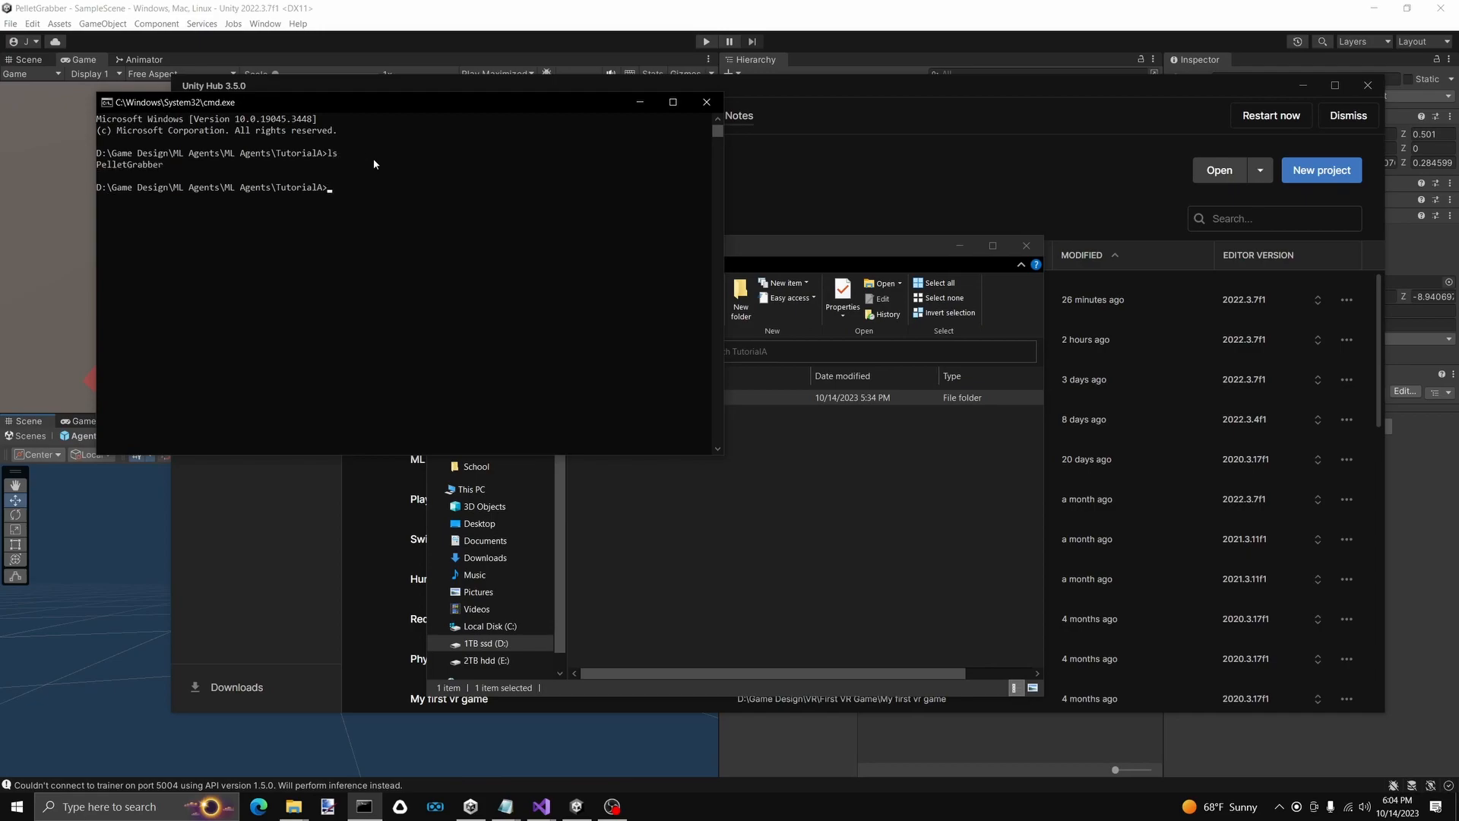
type("cd P")
key("Tab")
key("Return")
type("ls")
key("Return")
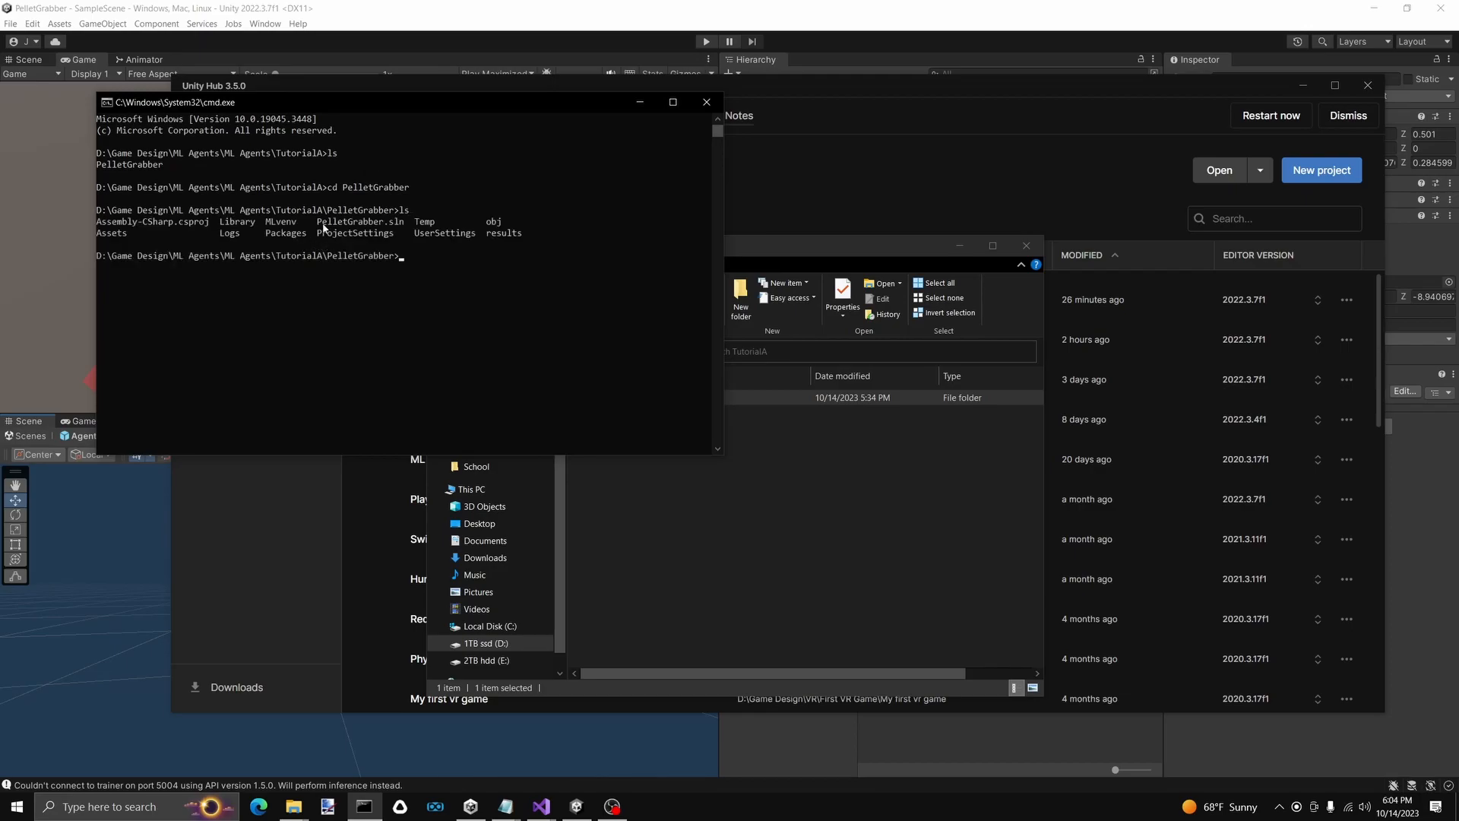
Try to run Mlvenv by its folder name alone in the project directory
double_click(270, 224)
left_click(432, 258)
type("M")
type("lvenv \\")
key("BackSpace")
key("BackSpace")
key("Return")
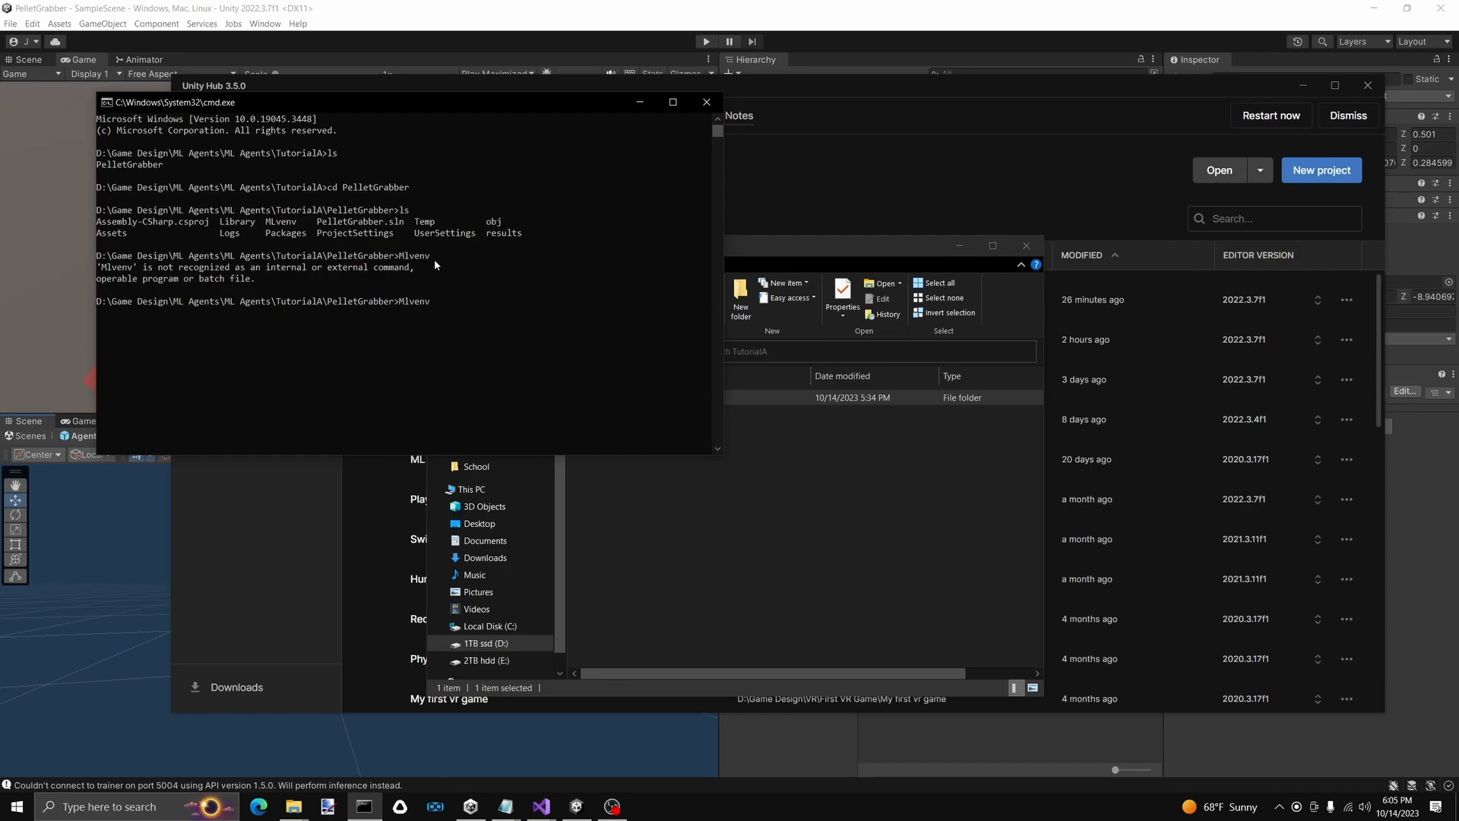
Activate the virtual environment with Mlvenv\scripts\activate and start mlagents-learn with the run-id NewLocomotionRun1
type("Mlvenv\\scripts\\activate")
key("Return")
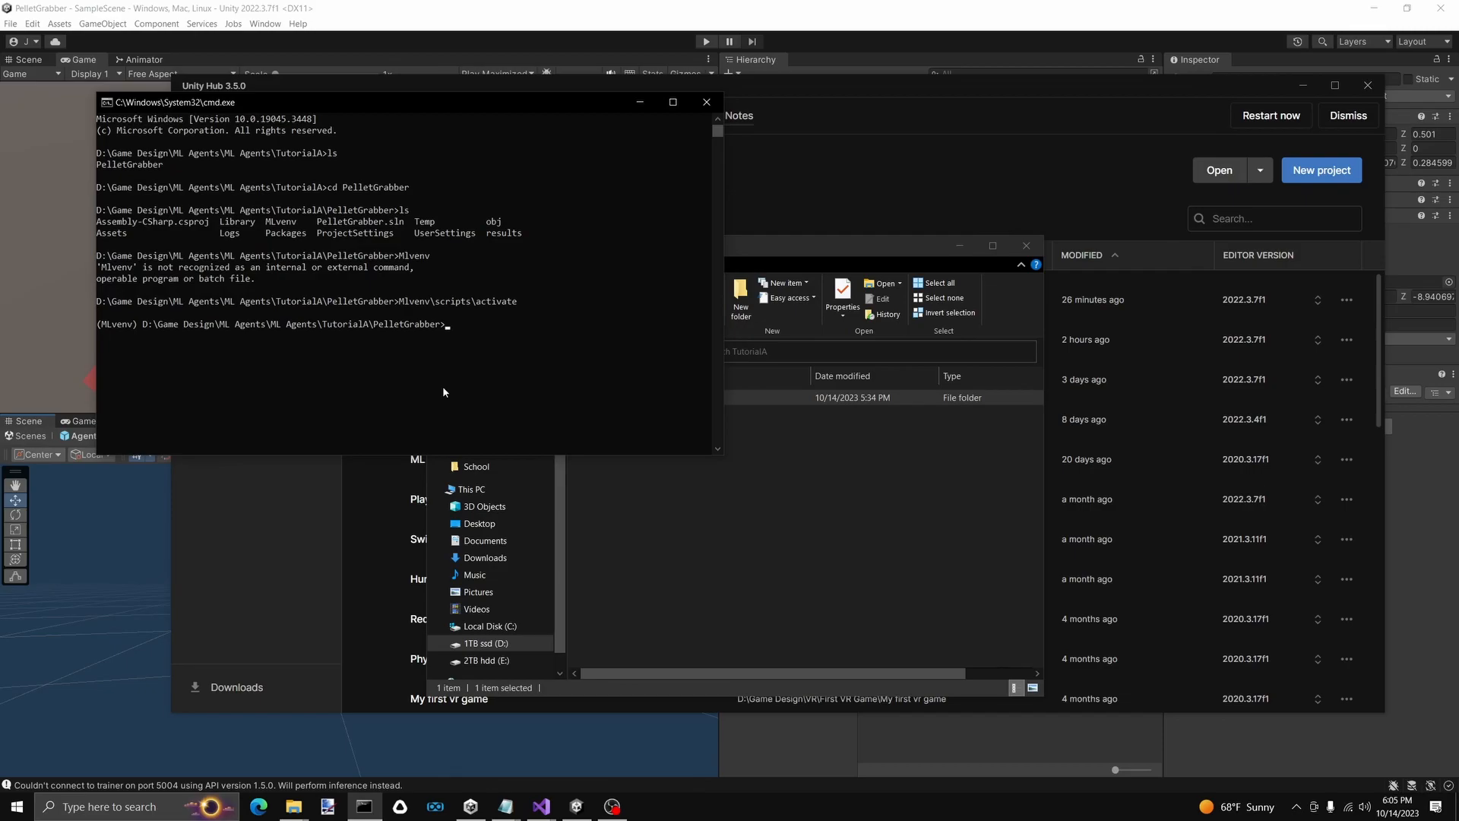
type("mlagents-learn --run-id =")
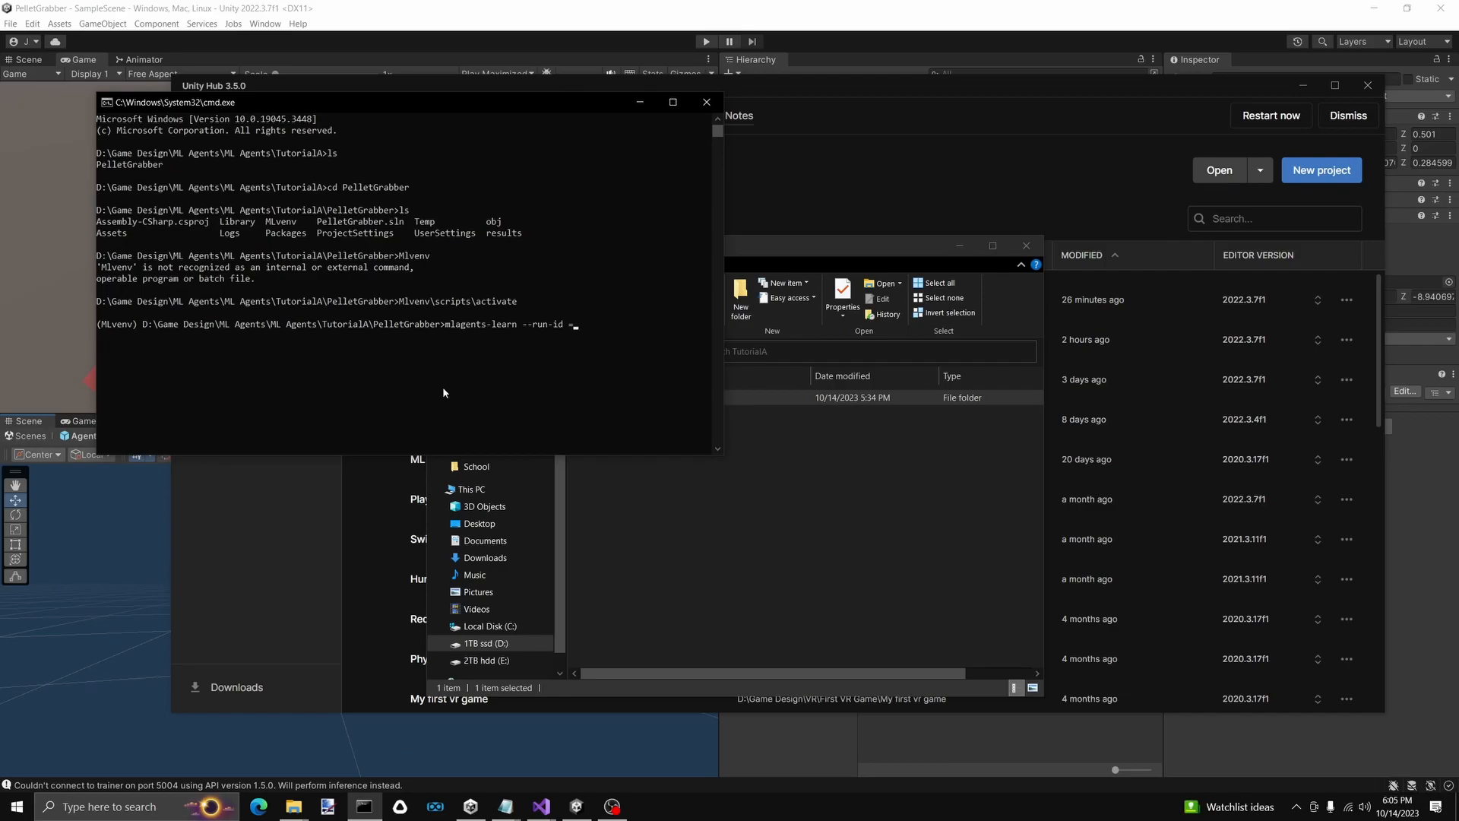
type("NewLo")
type("comotion")
type("Rn")
type("un")
type("1")
key("Return")
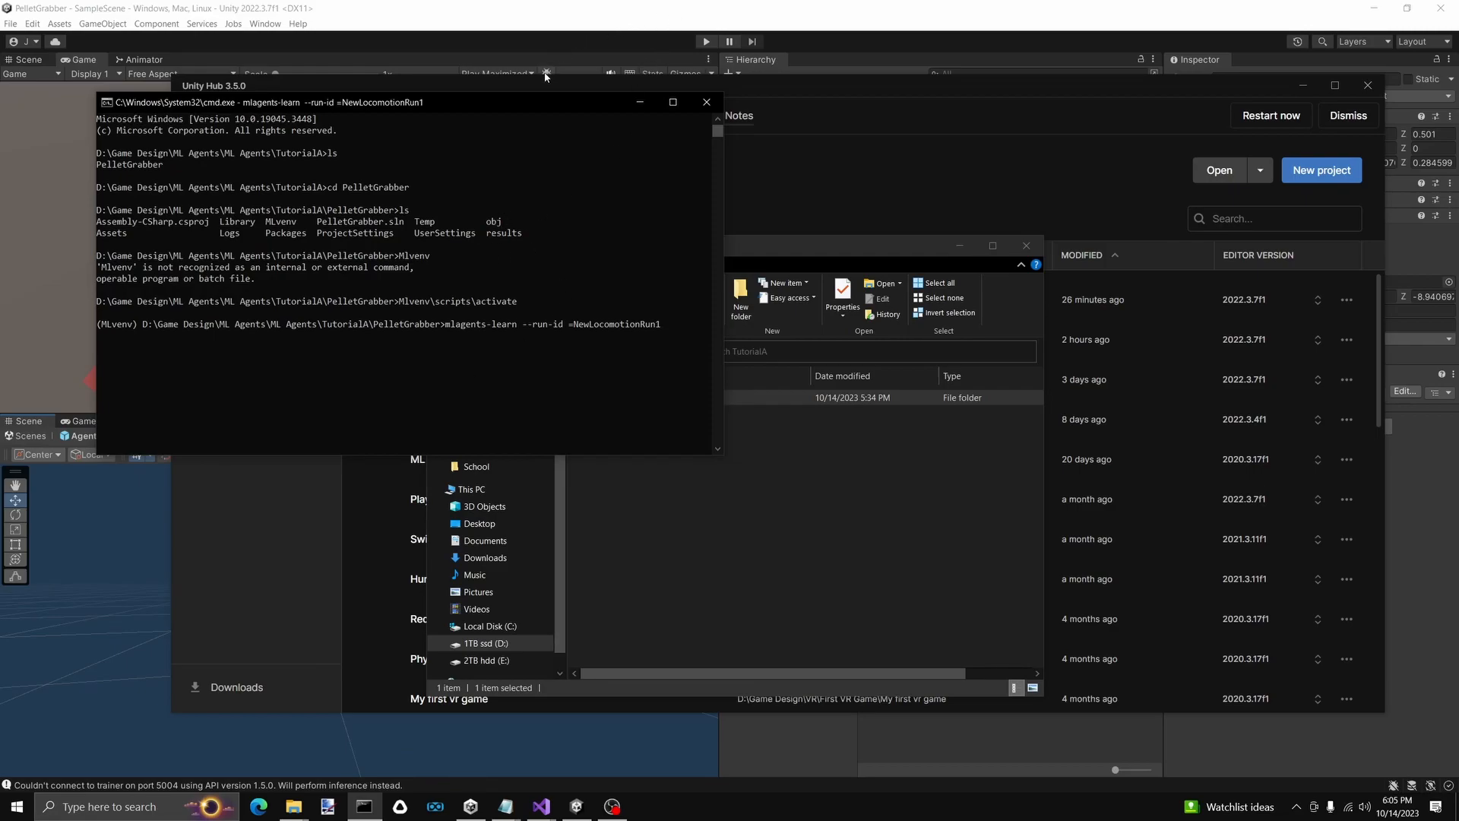
Move the command prompt window clear of the Game view, minimize Unity Hub and close File Explorer
left_click_drag(534, 111, 1064, 190)
left_click(1302, 85)
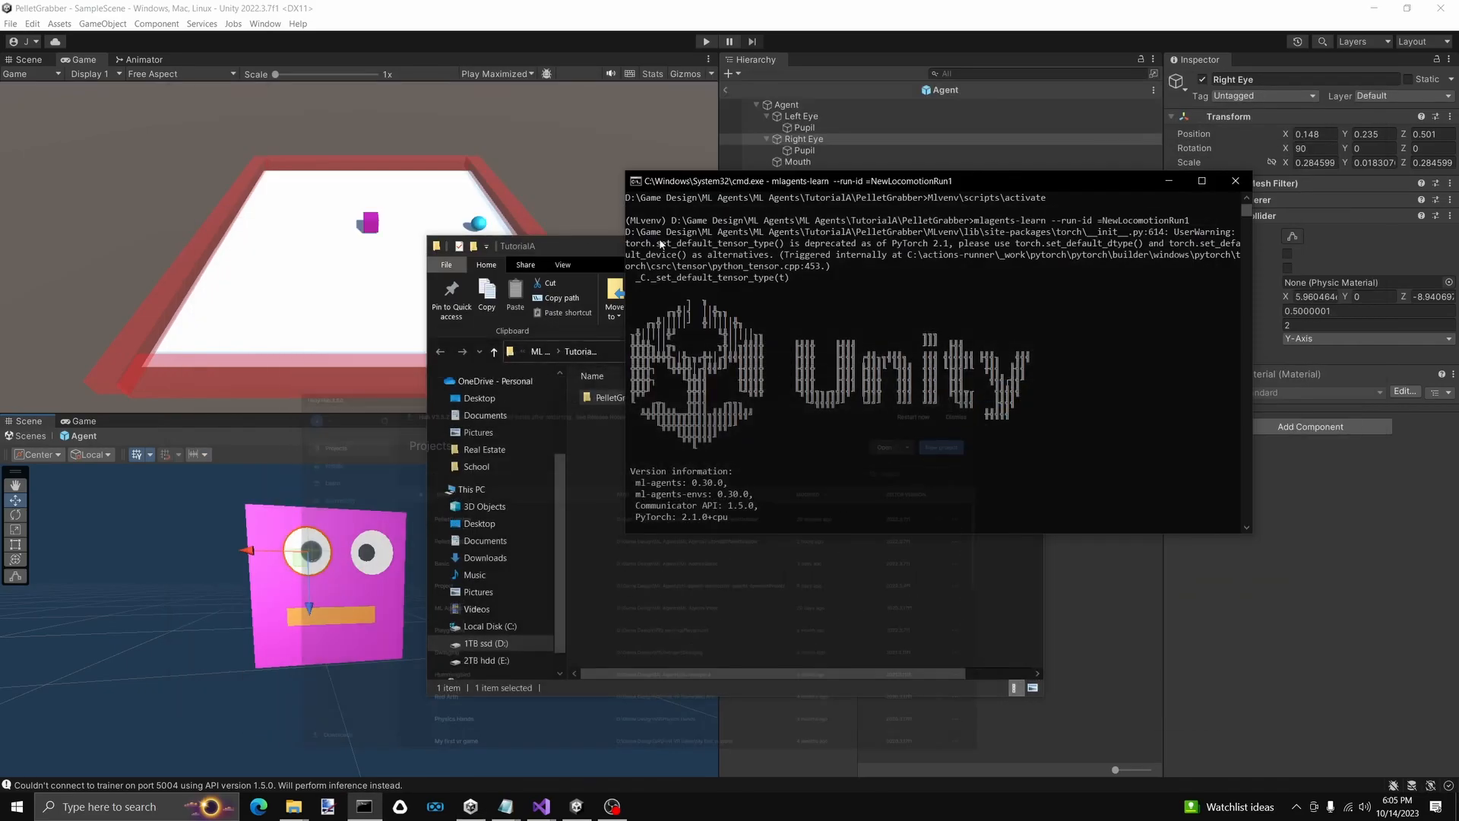
left_click(594, 250)
left_click(1026, 245)
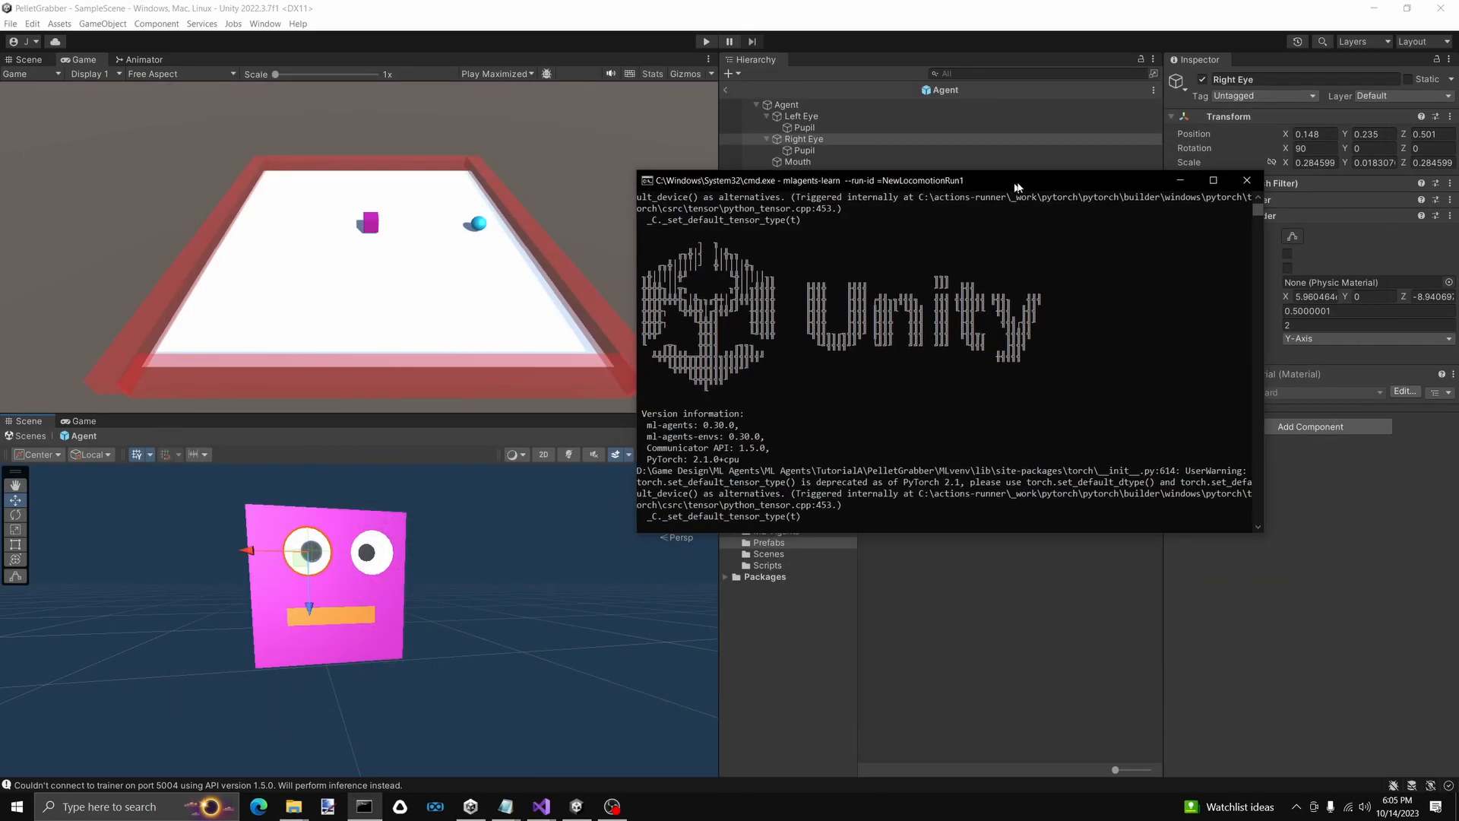
left_click_drag(1012, 181, 1160, 181)
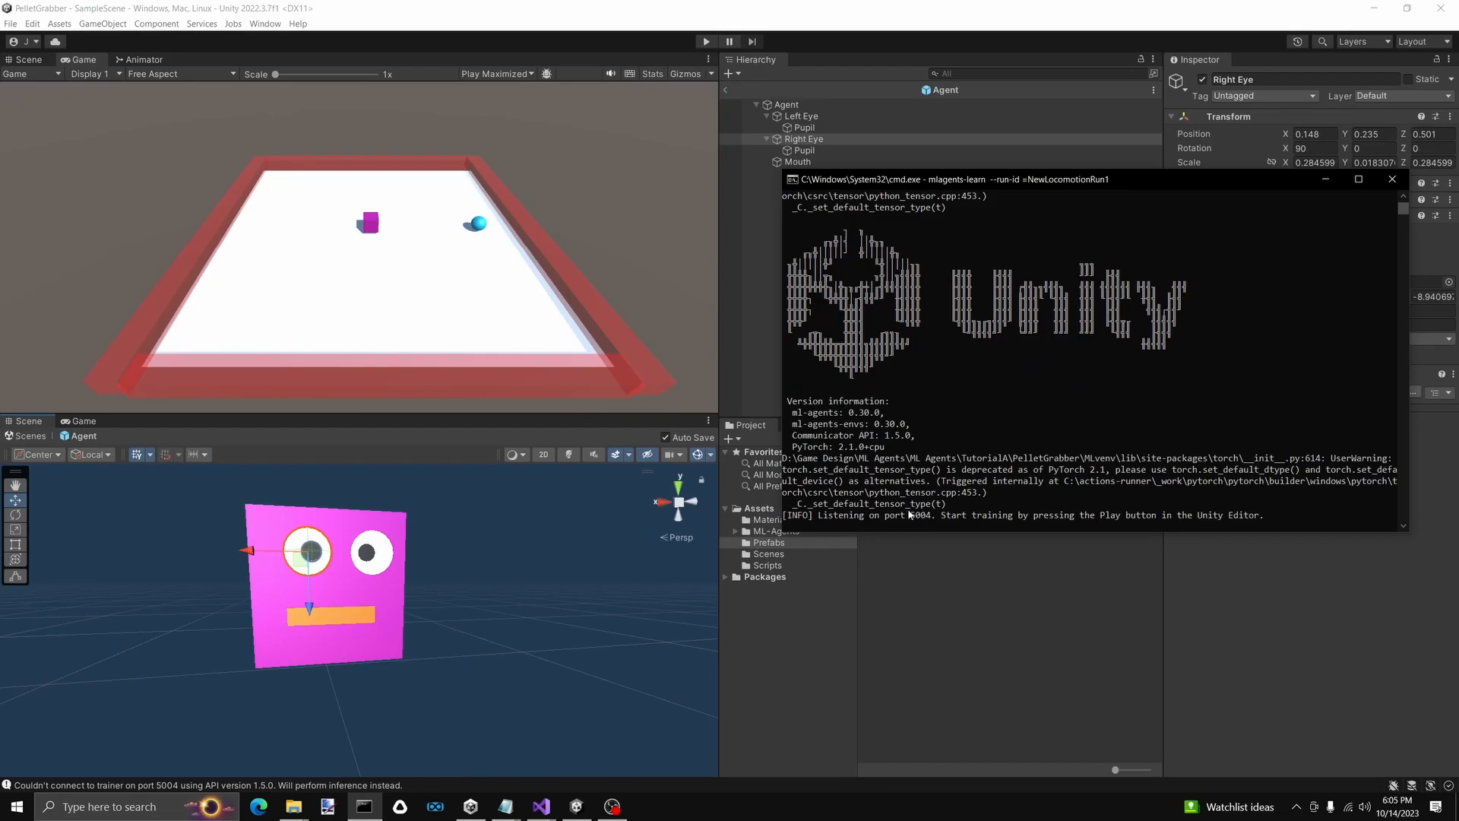
Set the Unity Game view's play mode behavior to Play Unfocused
left_click(600, 32)
left_click(498, 74)
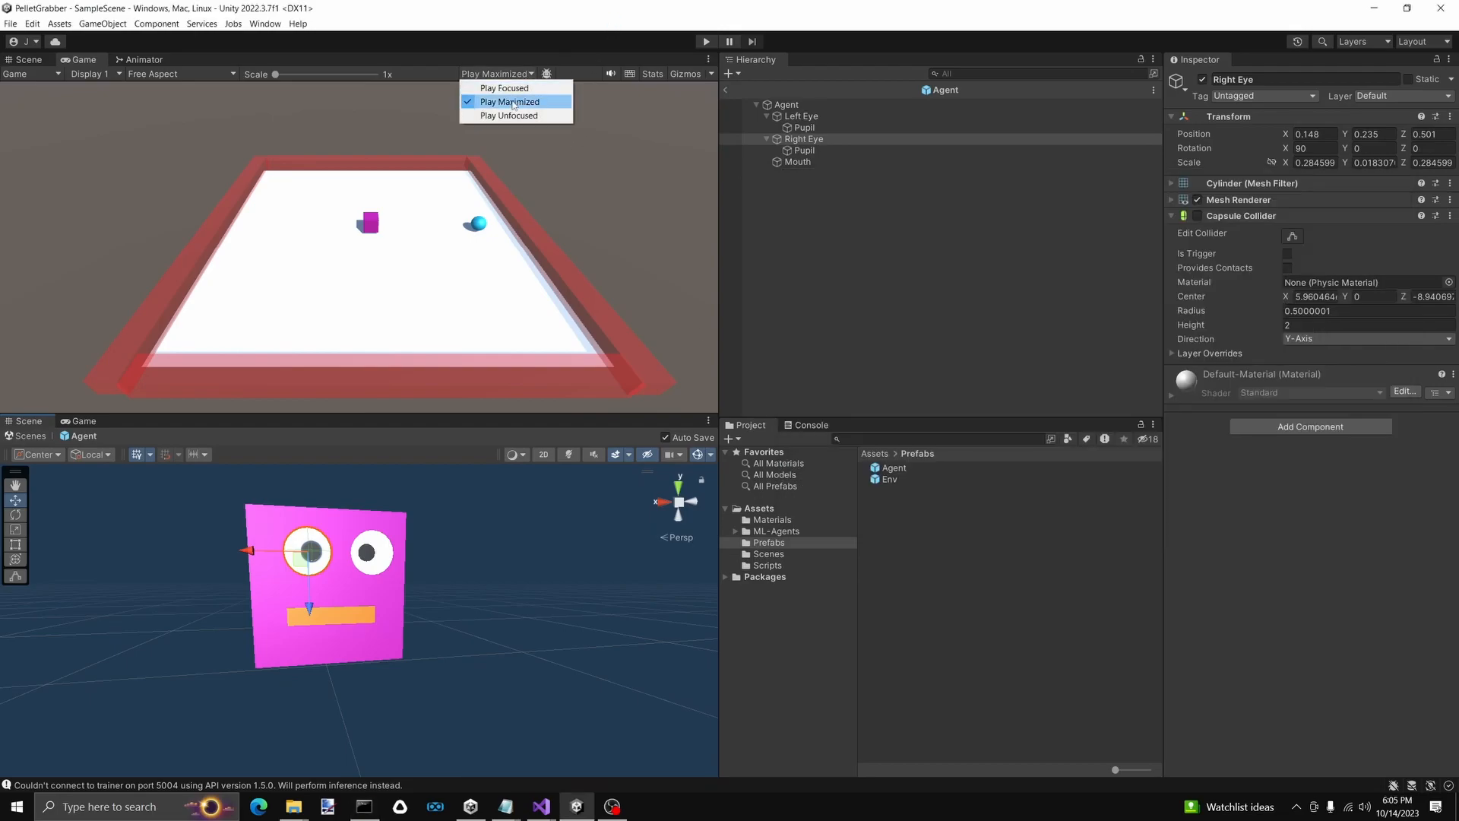
left_click(507, 116)
Leave the Agent prefab and activate the environment copies from Env (1) through Env (20) in SampleScene
left_click(725, 93)
left_click(724, 91)
left_click(790, 179)
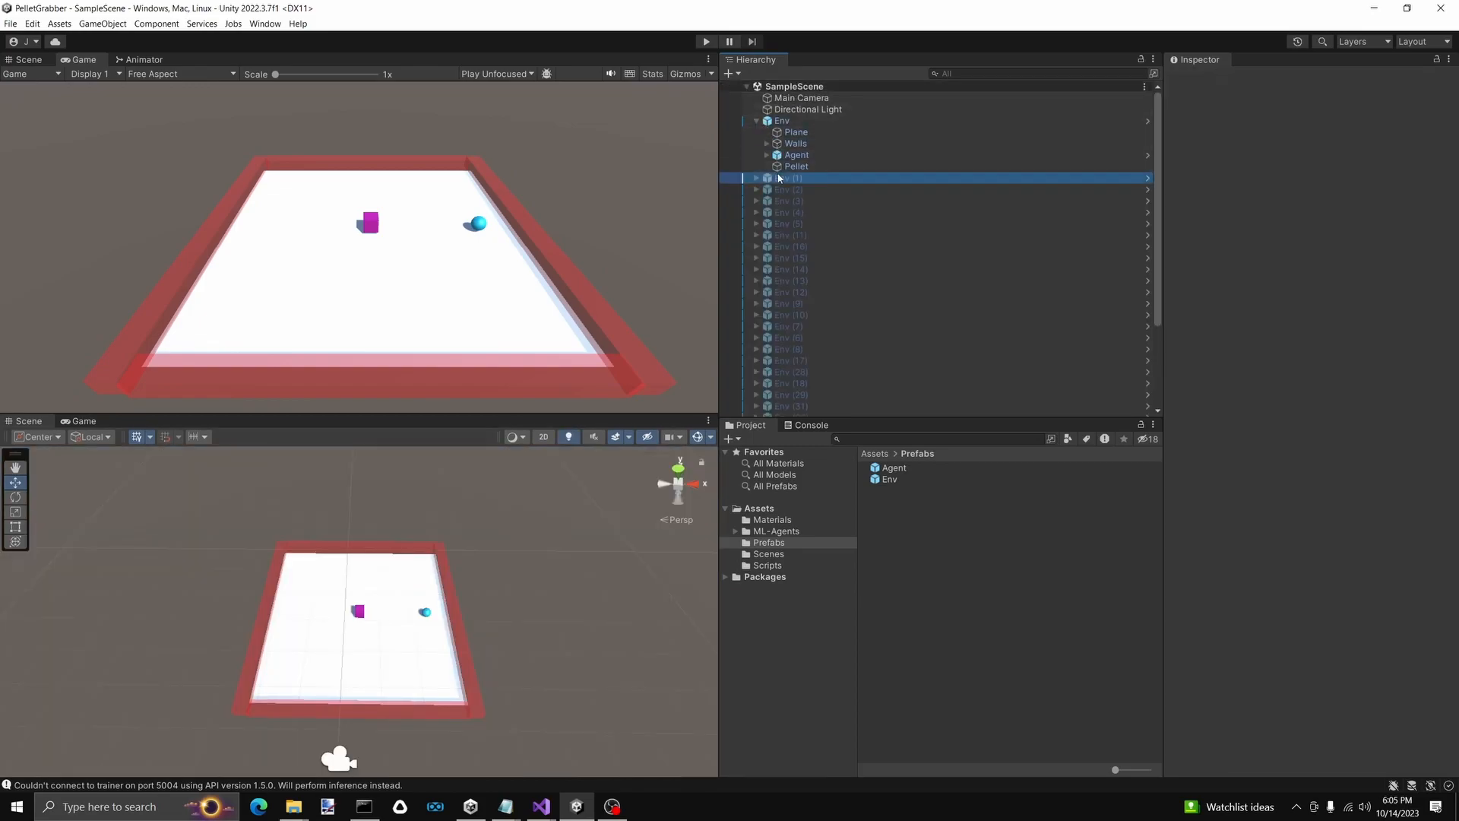
scroll(823, 284, "down", 5)
left_click(810, 411, "shift")
left_click(1202, 79)
scroll(505, 549, "down", 5)
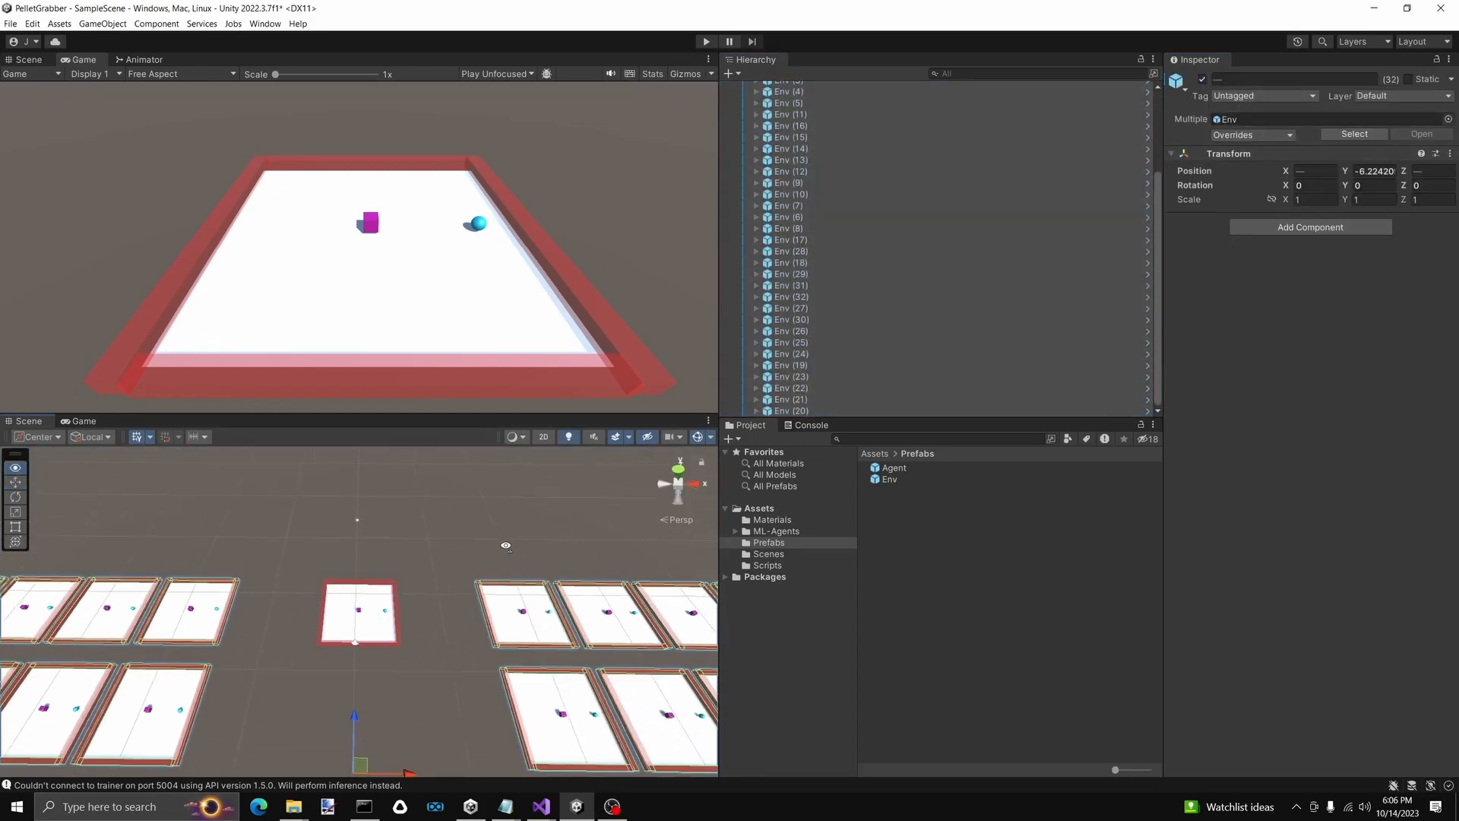
left_click_drag(505, 544, 513, 505, "alt")
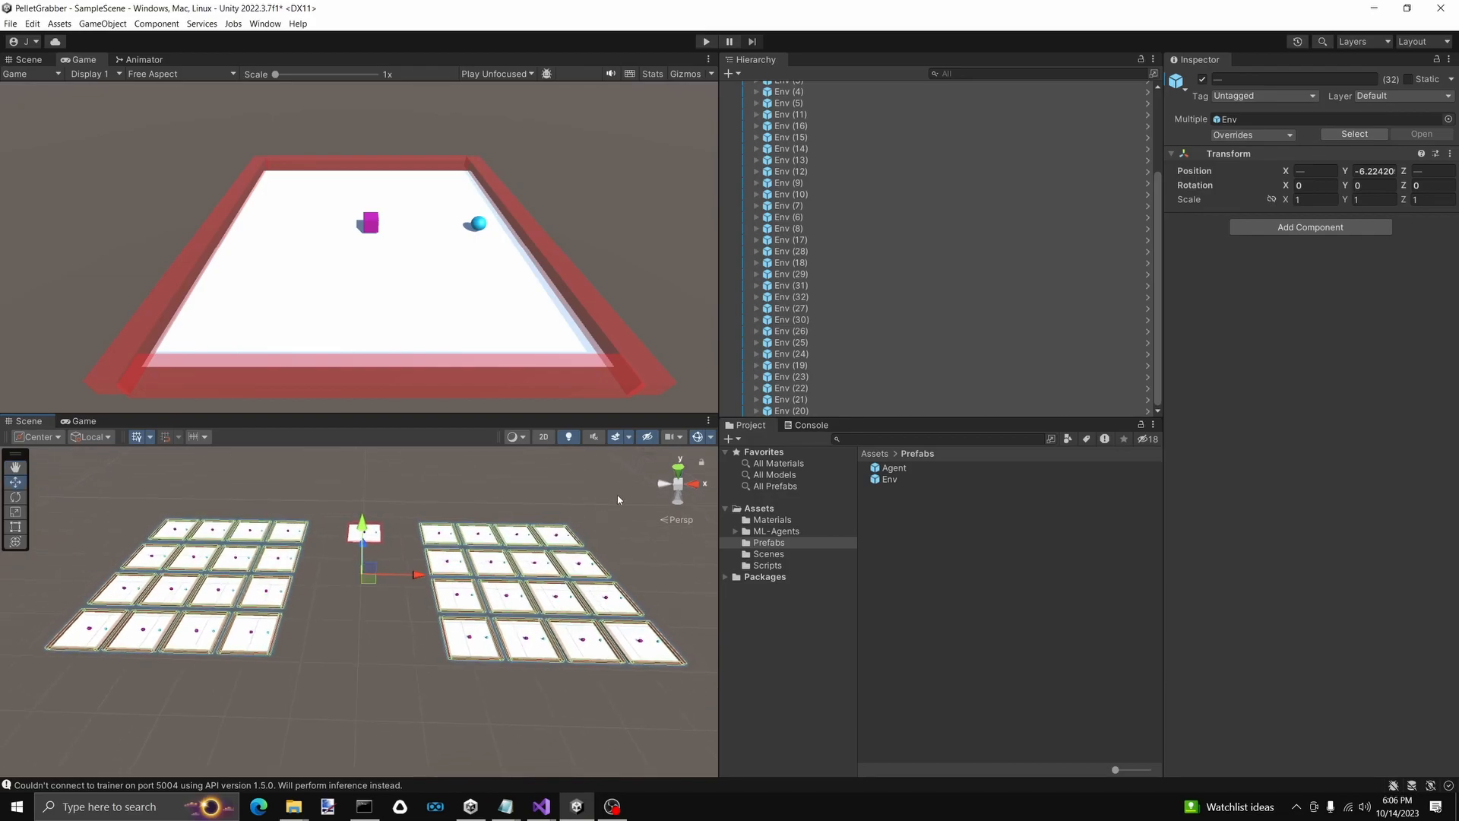
Try to train by playing the scene, interrupting the mlagents-learn run in the command prompt and exiting play mode
key("ctrl+p")
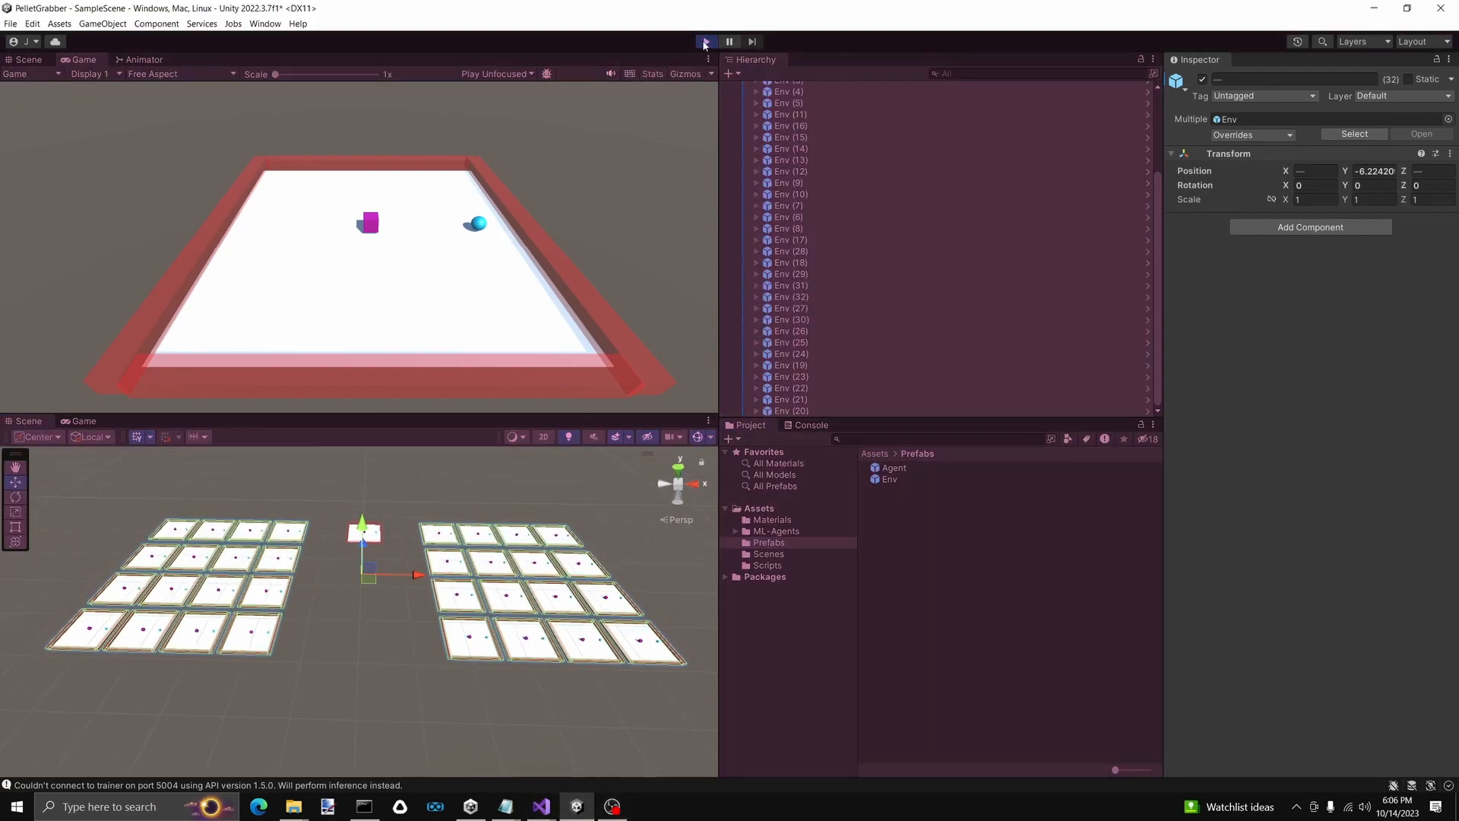
left_click(365, 807)
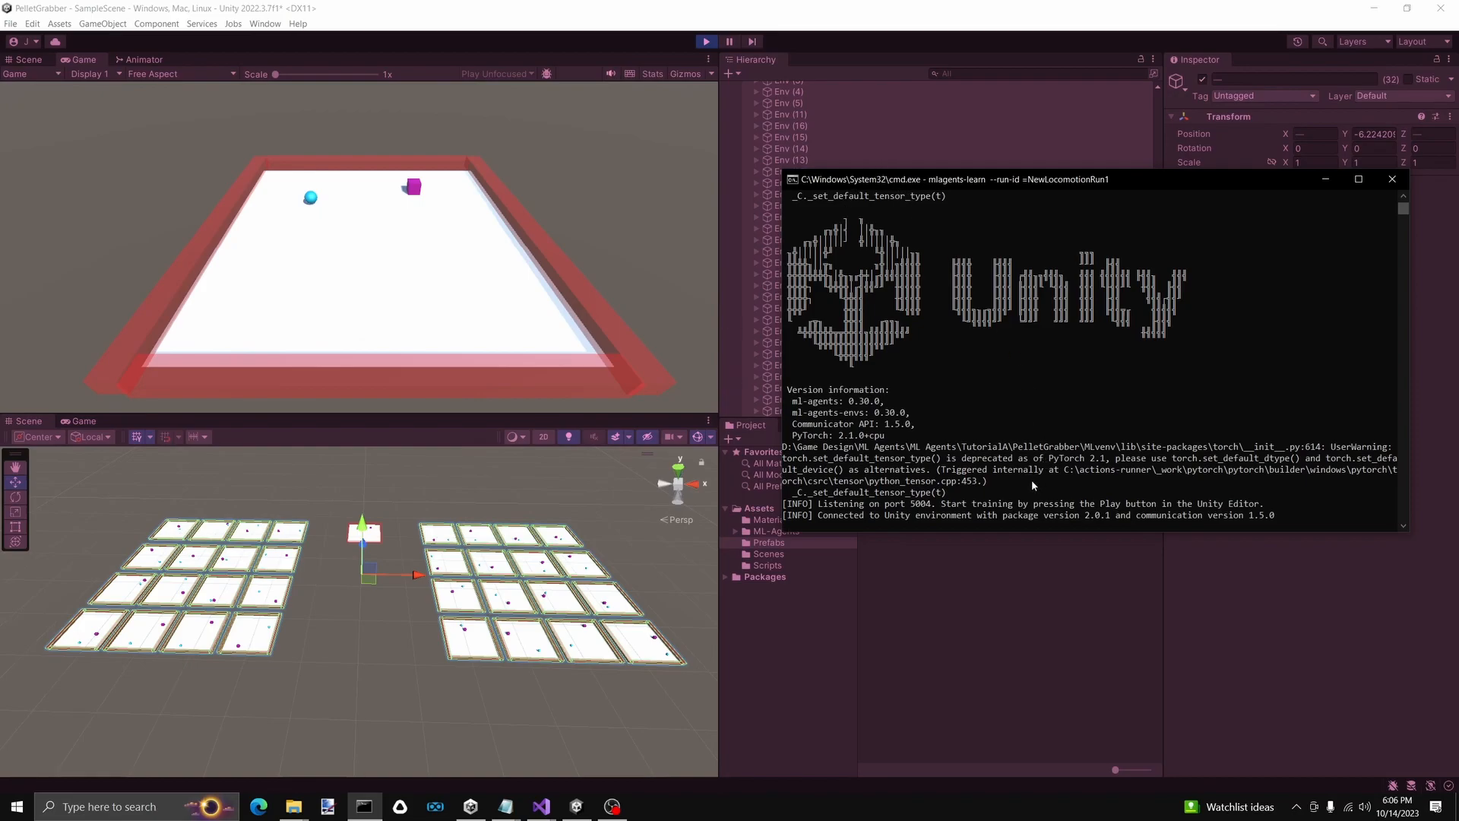
key("ctrl+c")
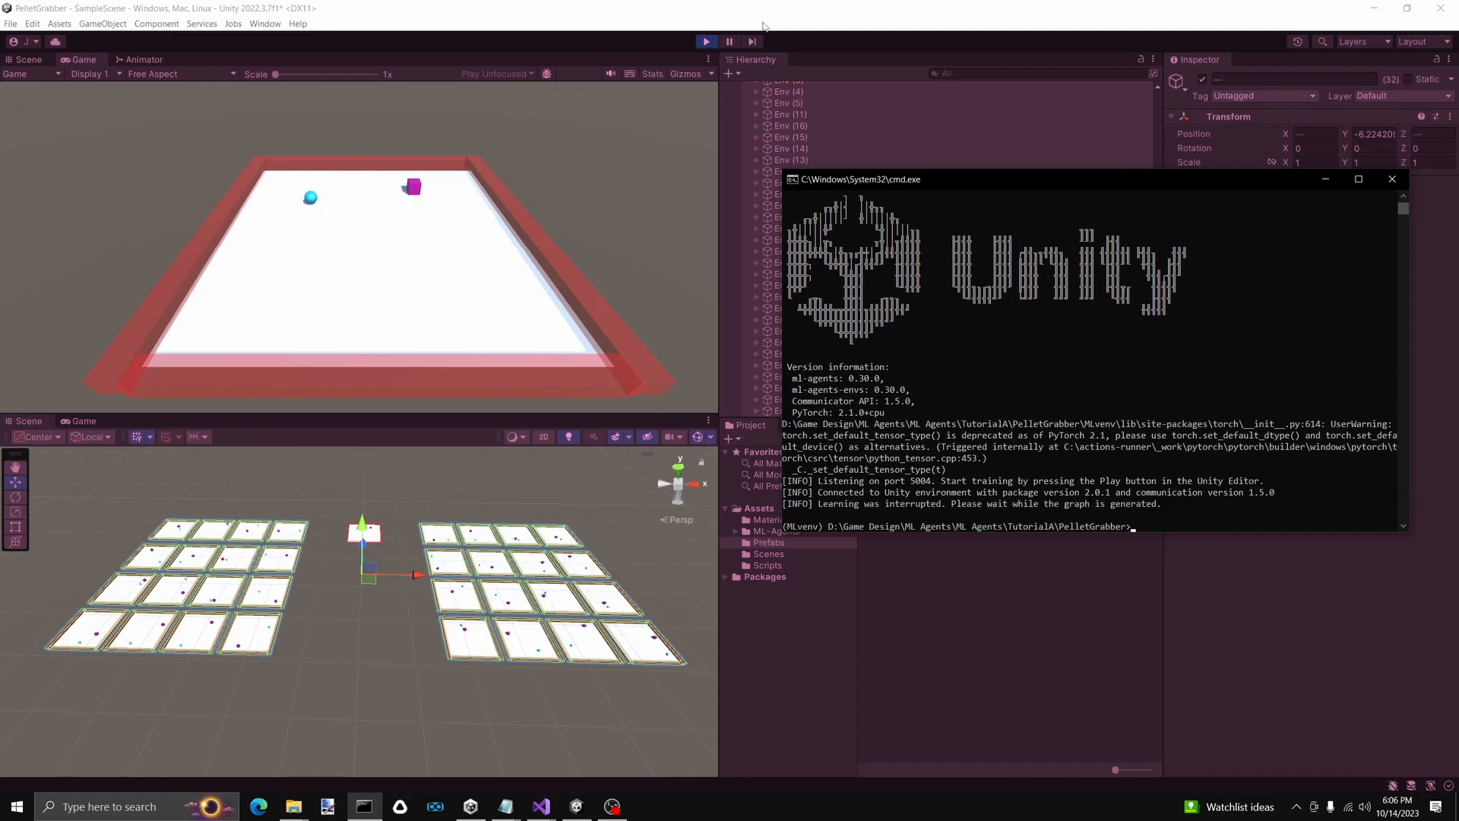
left_click(768, 27)
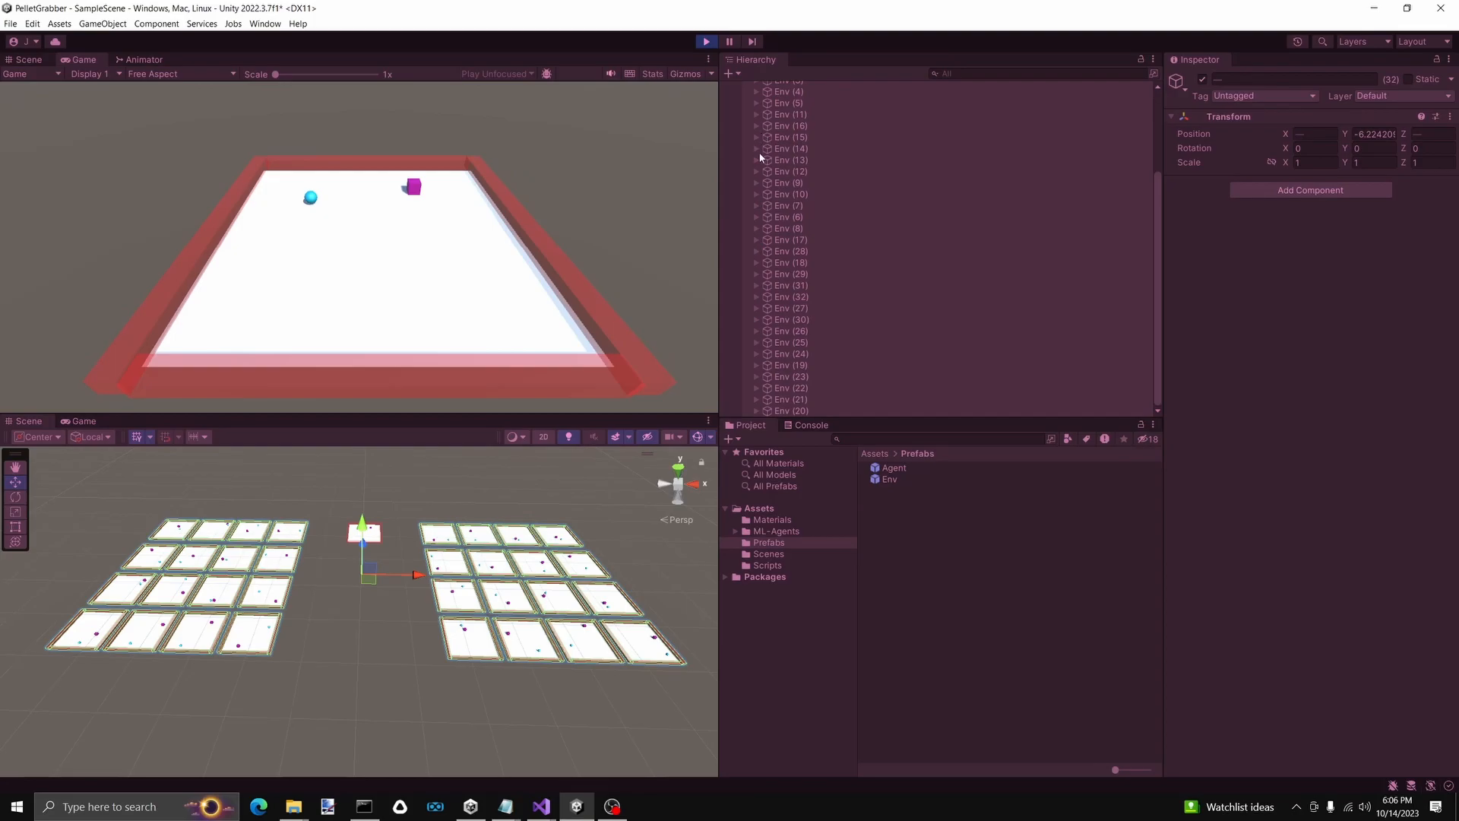
left_click(707, 42)
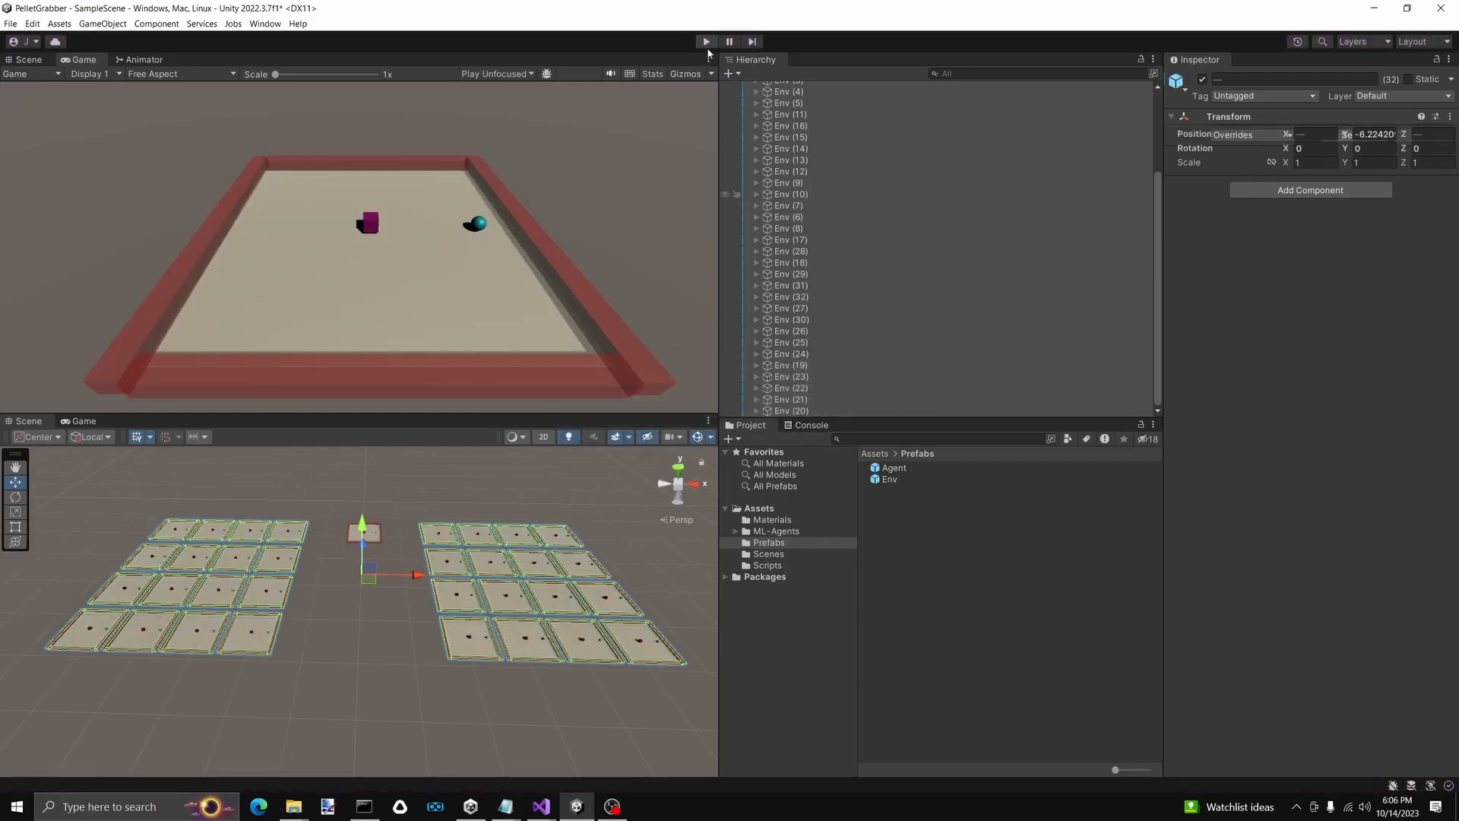
Set the Agent's Behavior Type to Default inside the Env prefab, with play mode stopped
double_click(897, 481)
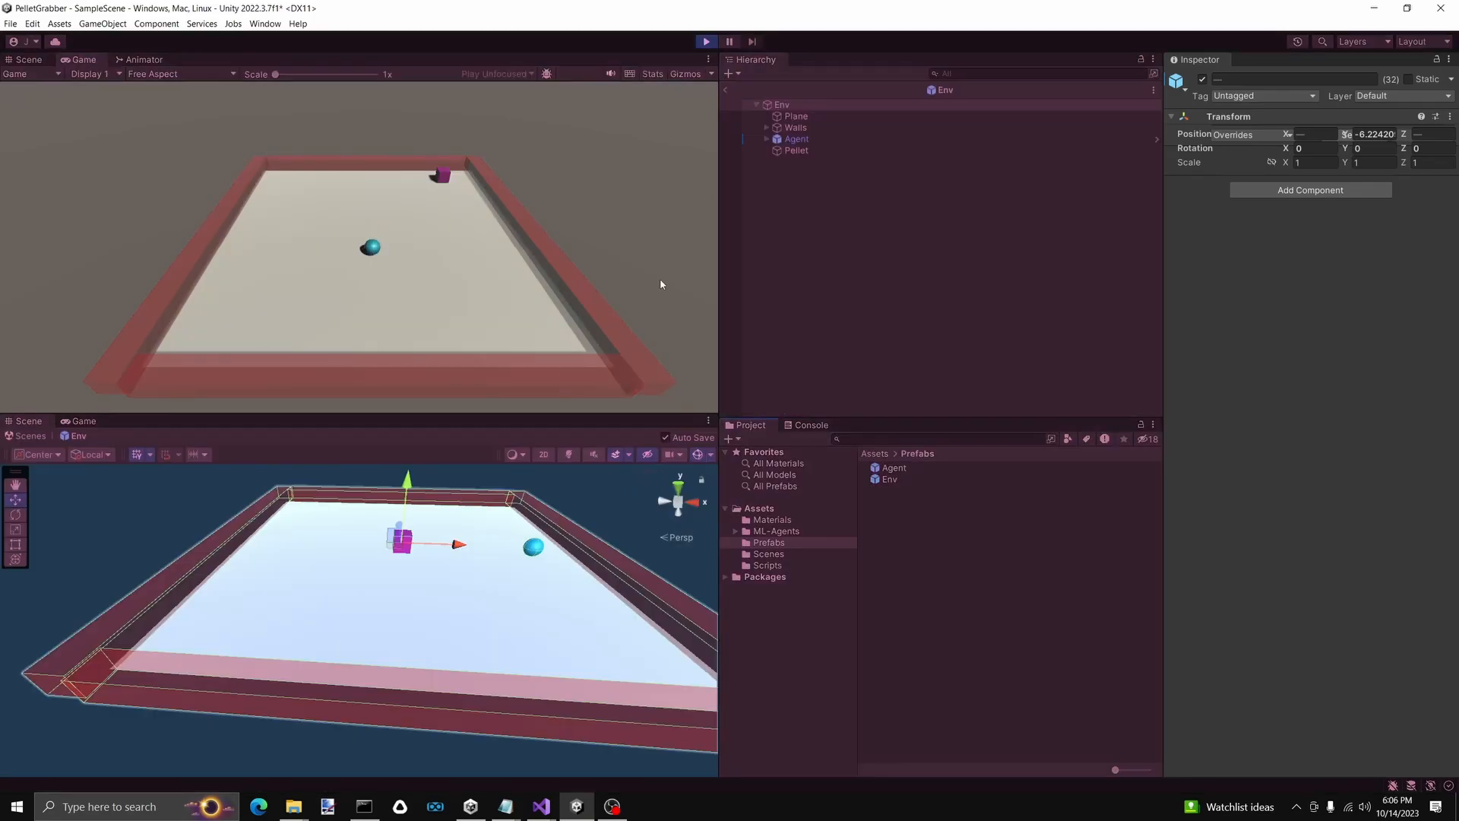
left_click(705, 42)
left_click(901, 481)
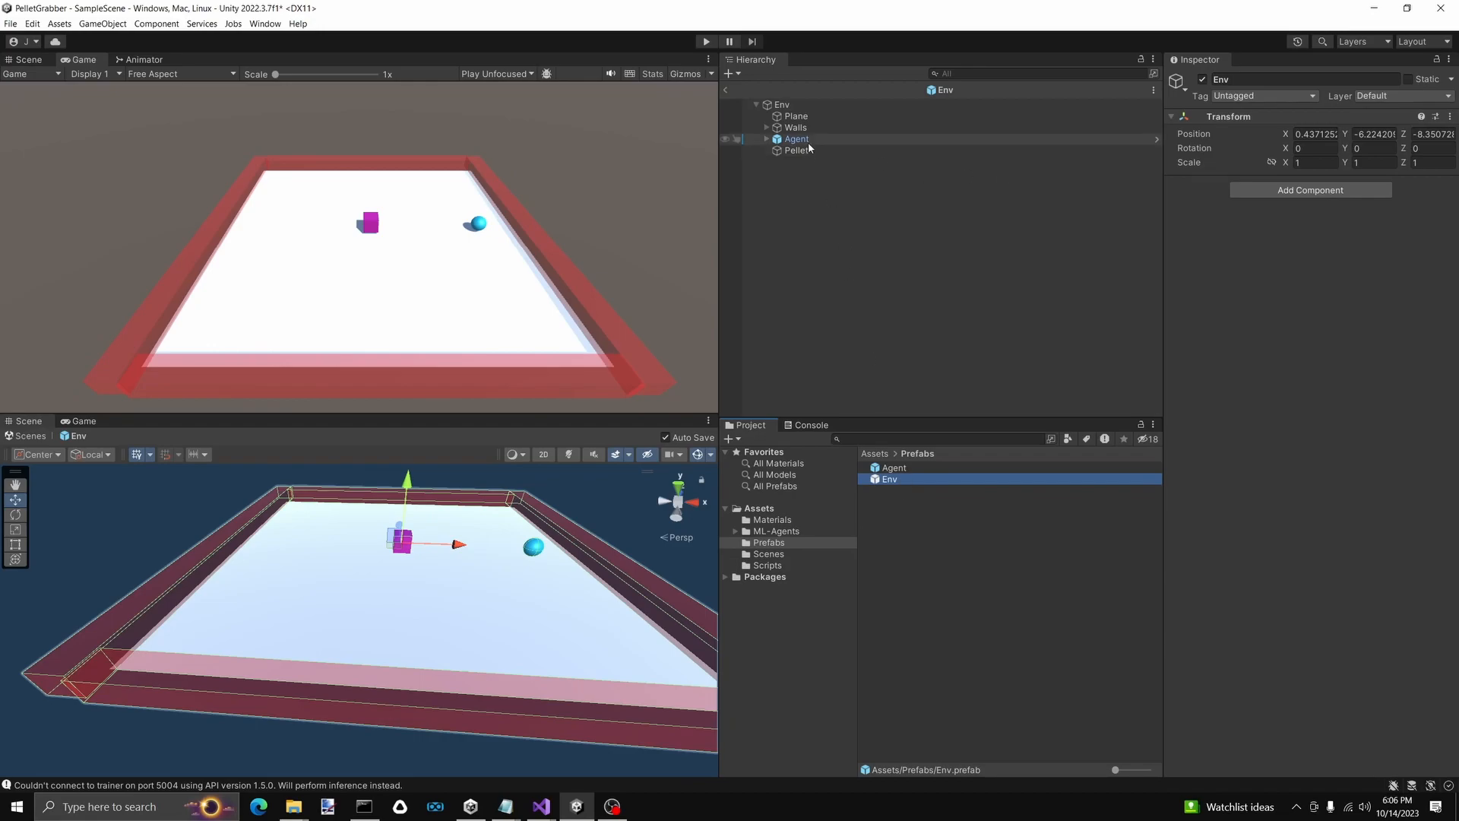
left_click(810, 108)
left_click(796, 139)
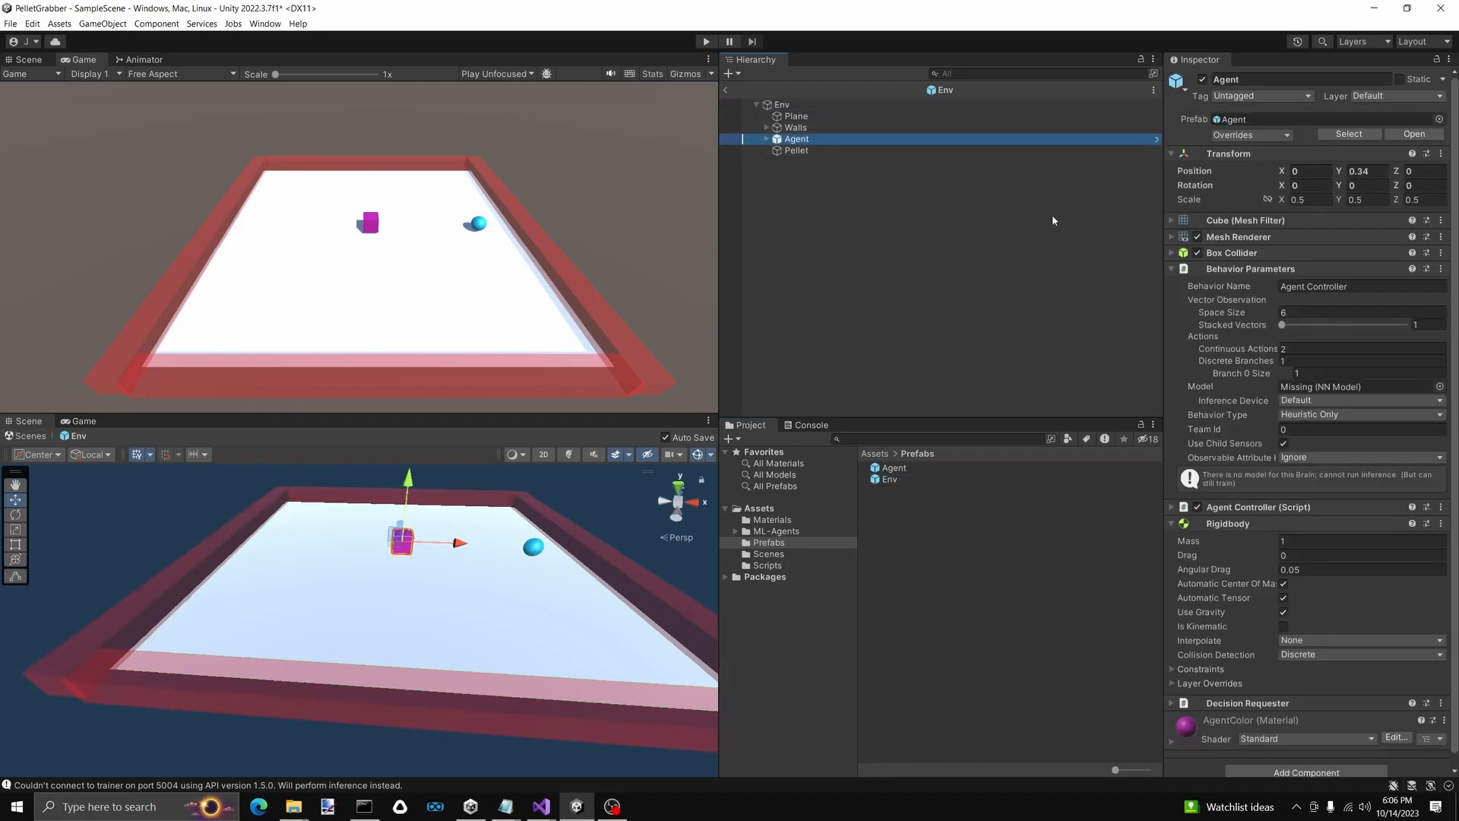
left_click(1308, 414)
left_click(1307, 431)
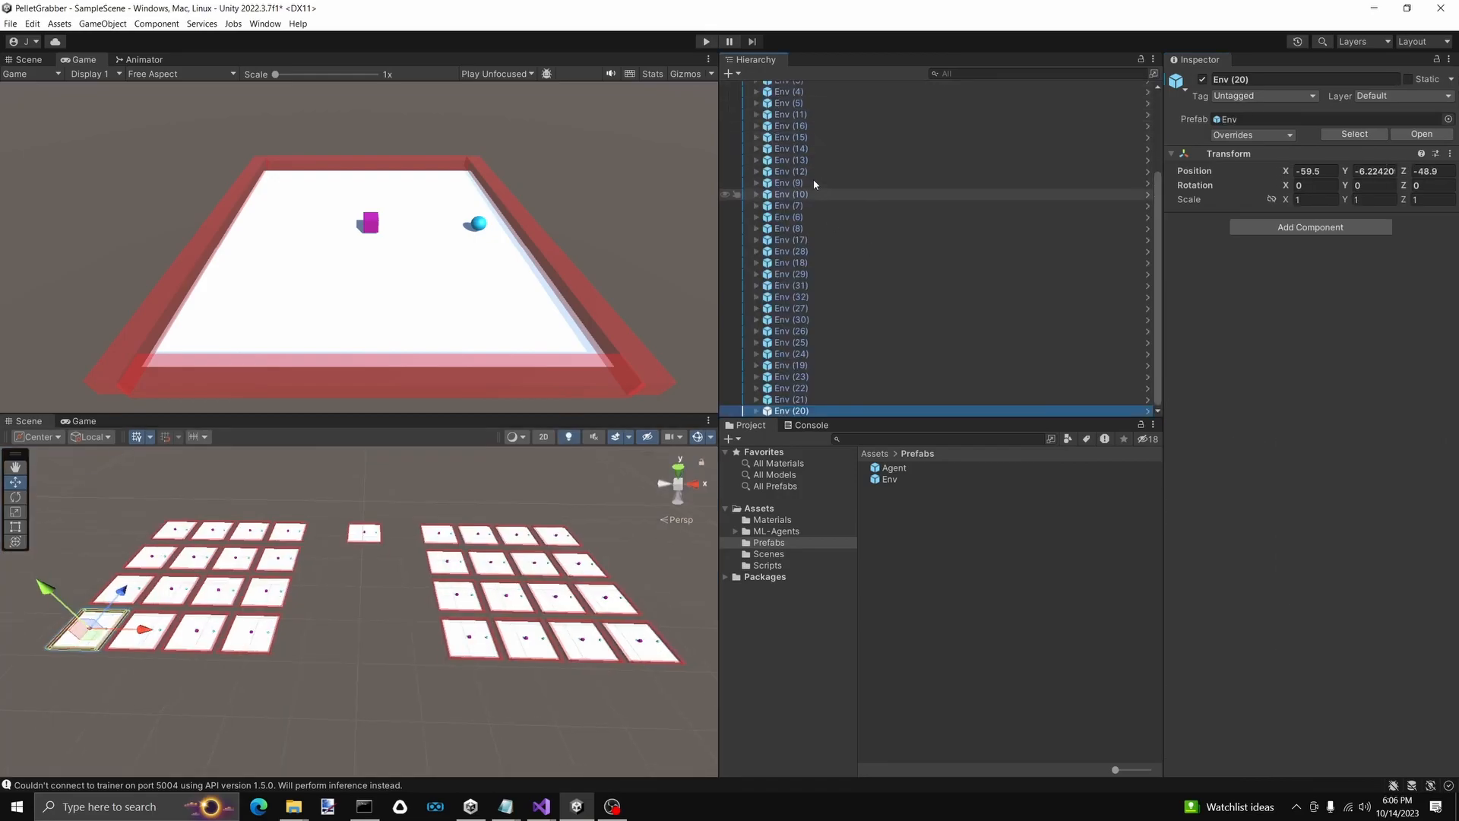
Check the Behavior Type of the agents in Env (1) and Env, and save the scene
scroll(813, 179, "up", 5)
left_click(788, 177)
left_click(756, 177)
left_click(797, 212)
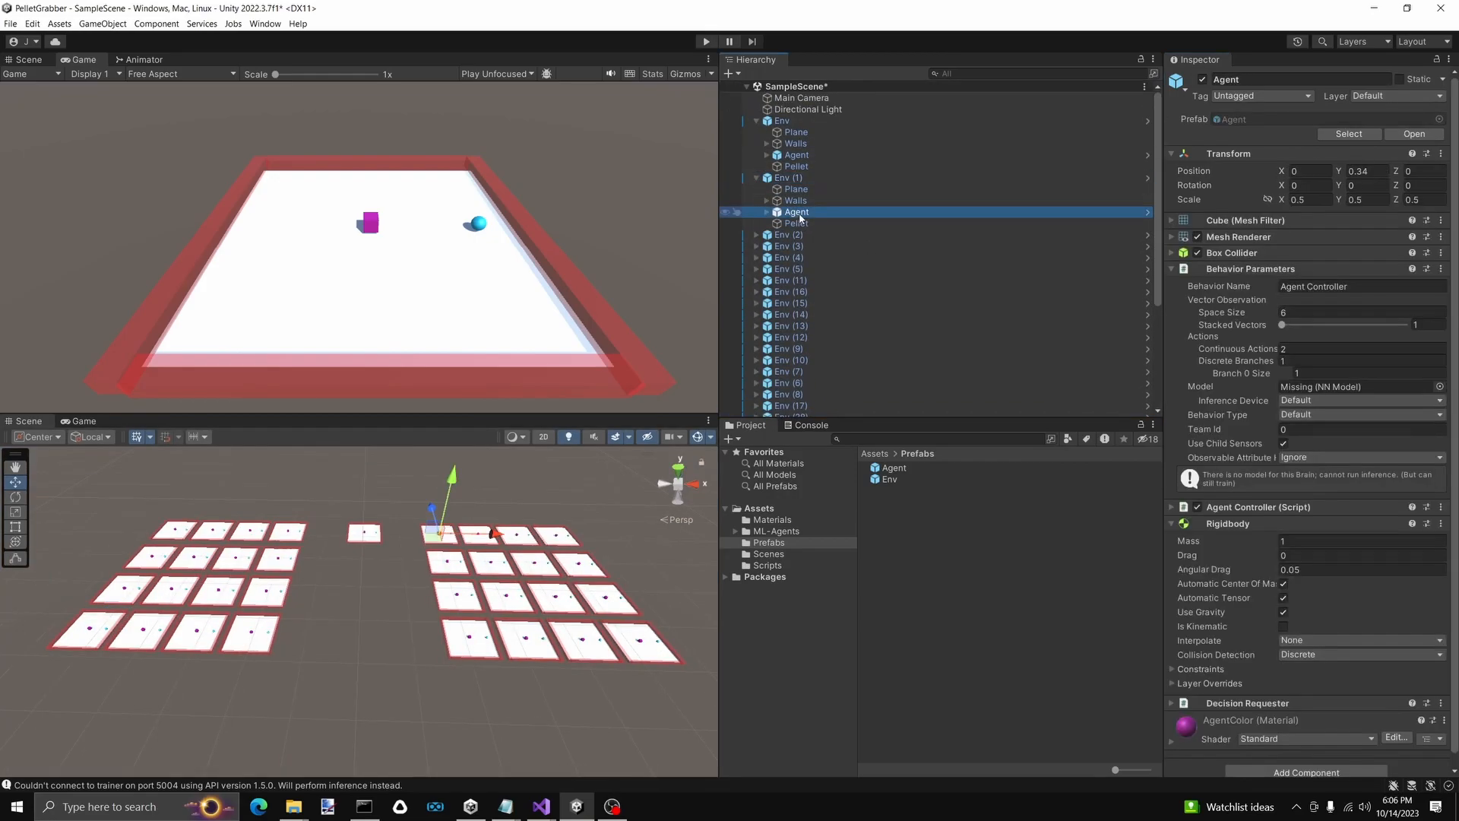
left_click(809, 156)
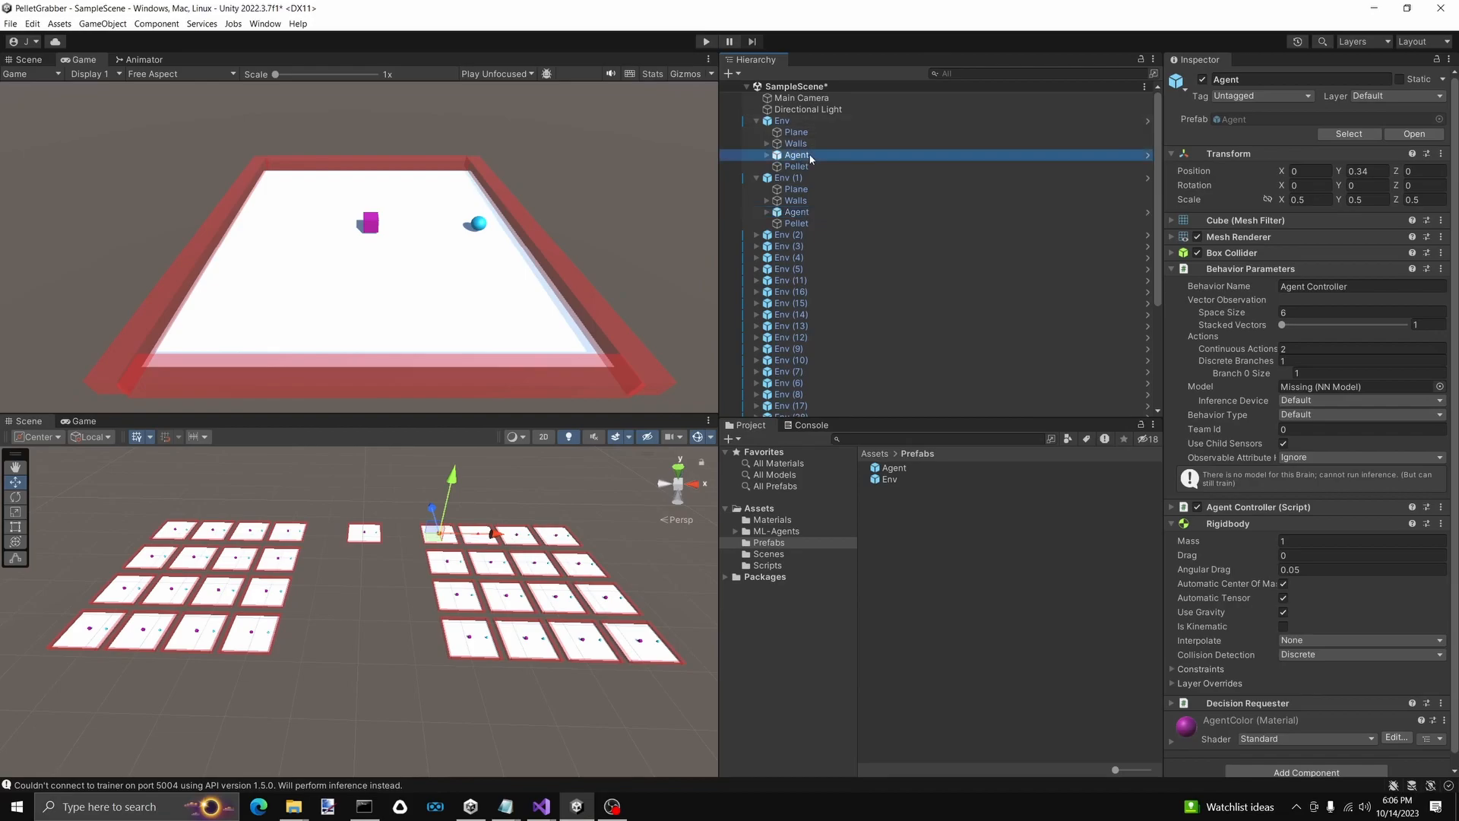
left_click(756, 177)
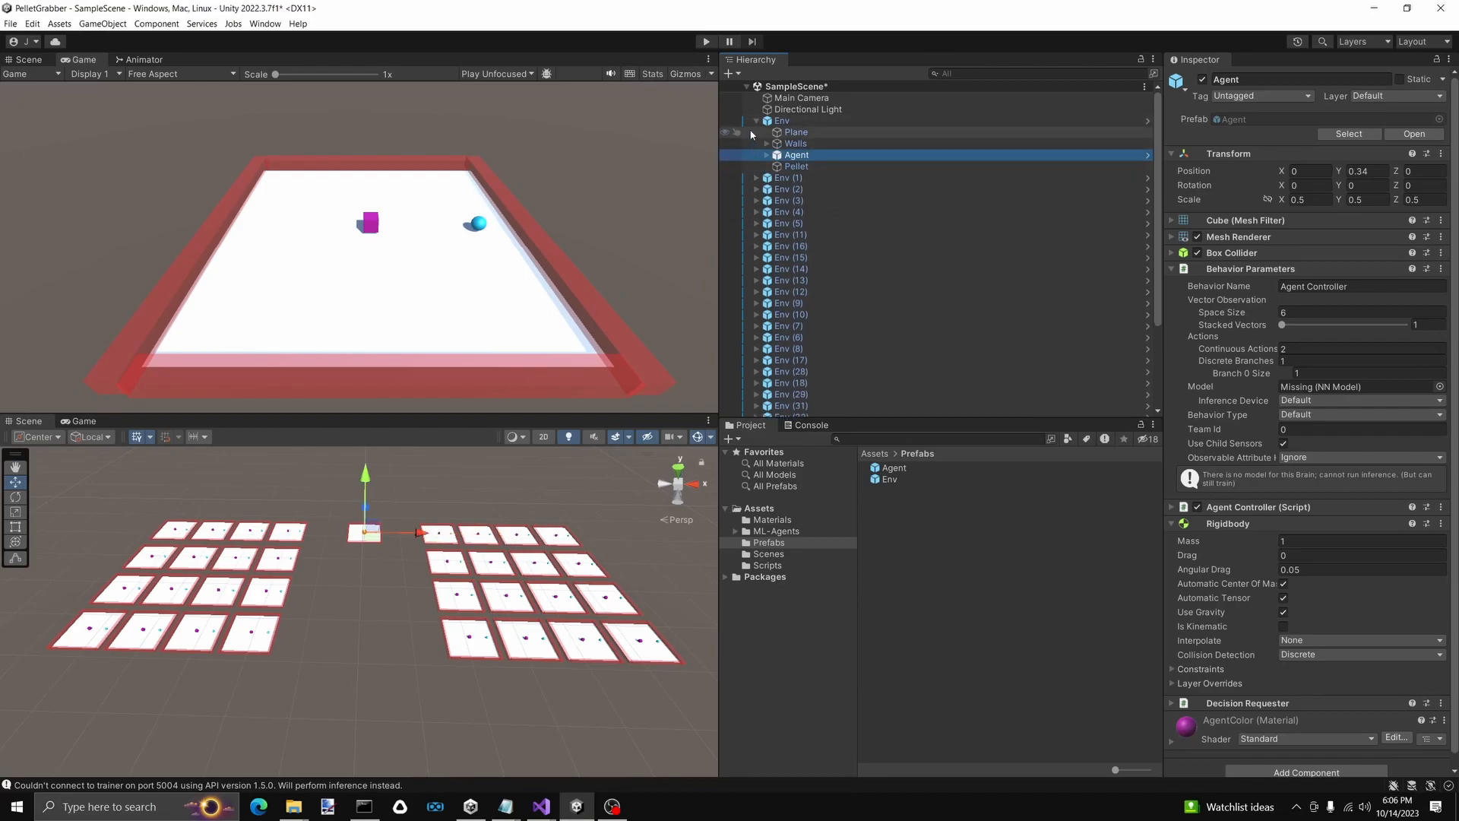
left_click(757, 121)
key("ctrl+s")
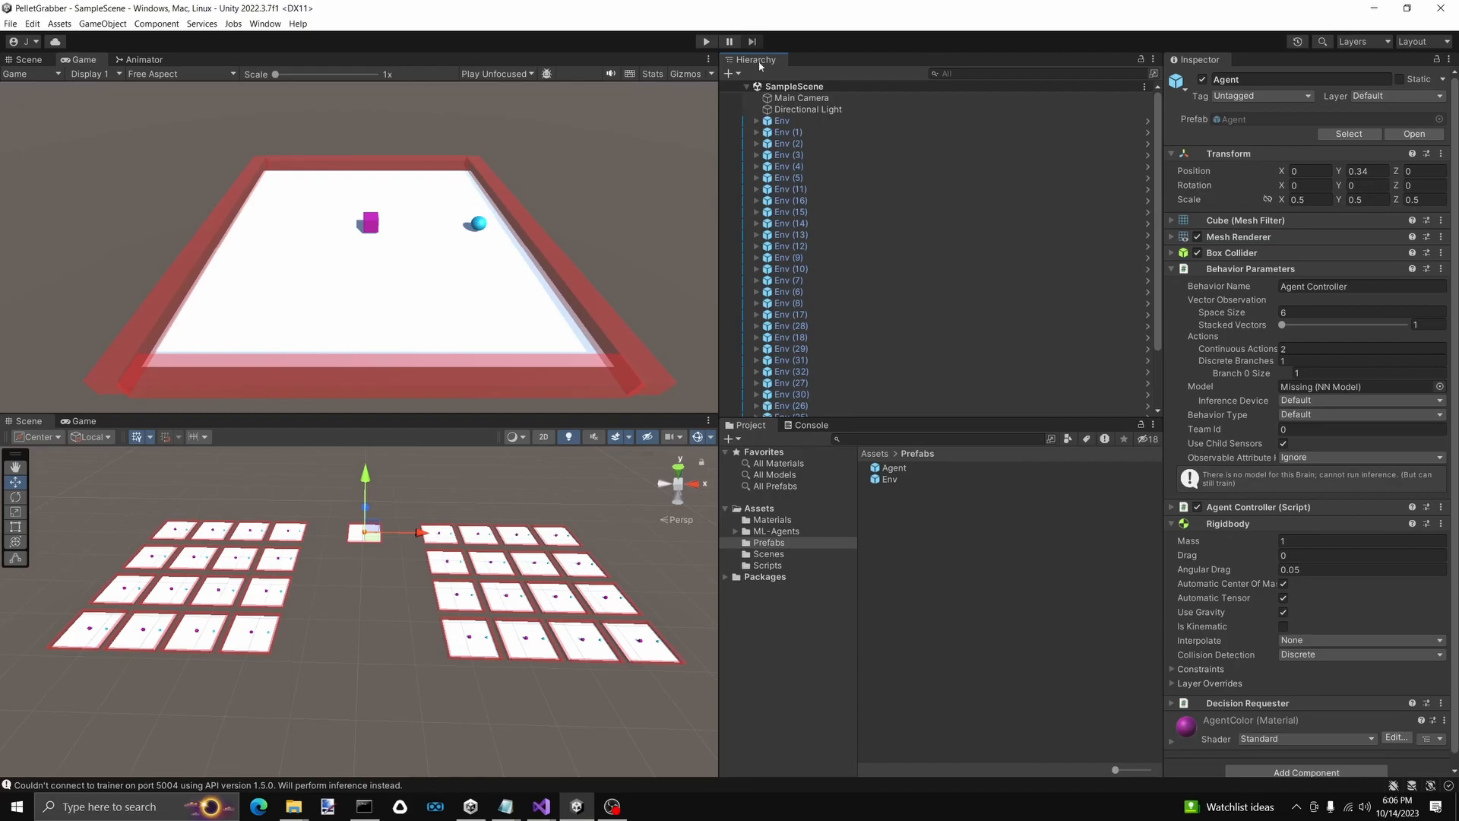
Try to restart mlagents-learn for run-id NewLocomotionRun1 with the --resume option and play the scene
left_click(364, 806)
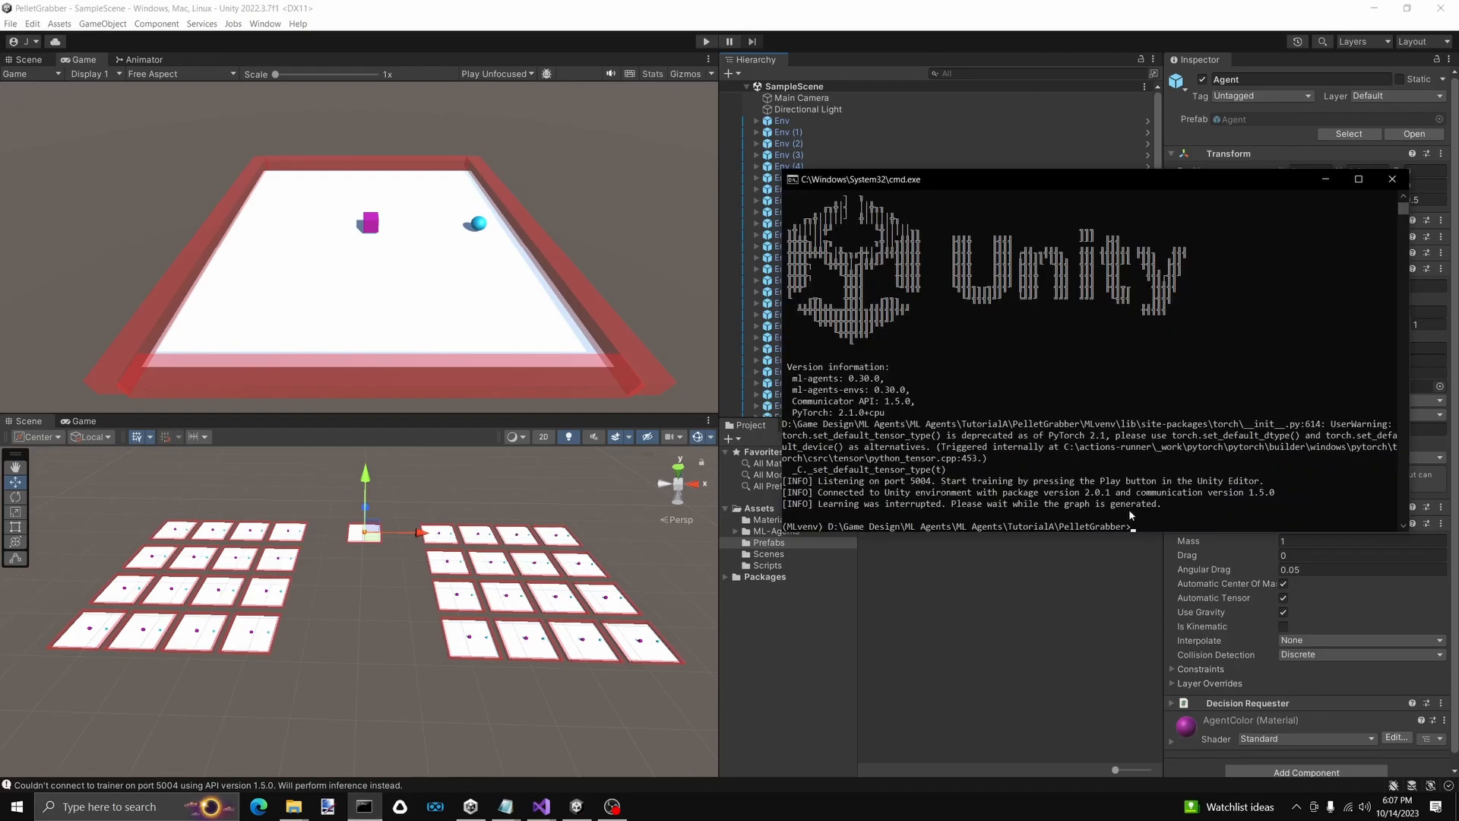
key("Up")
type("--resume")
key("Return")
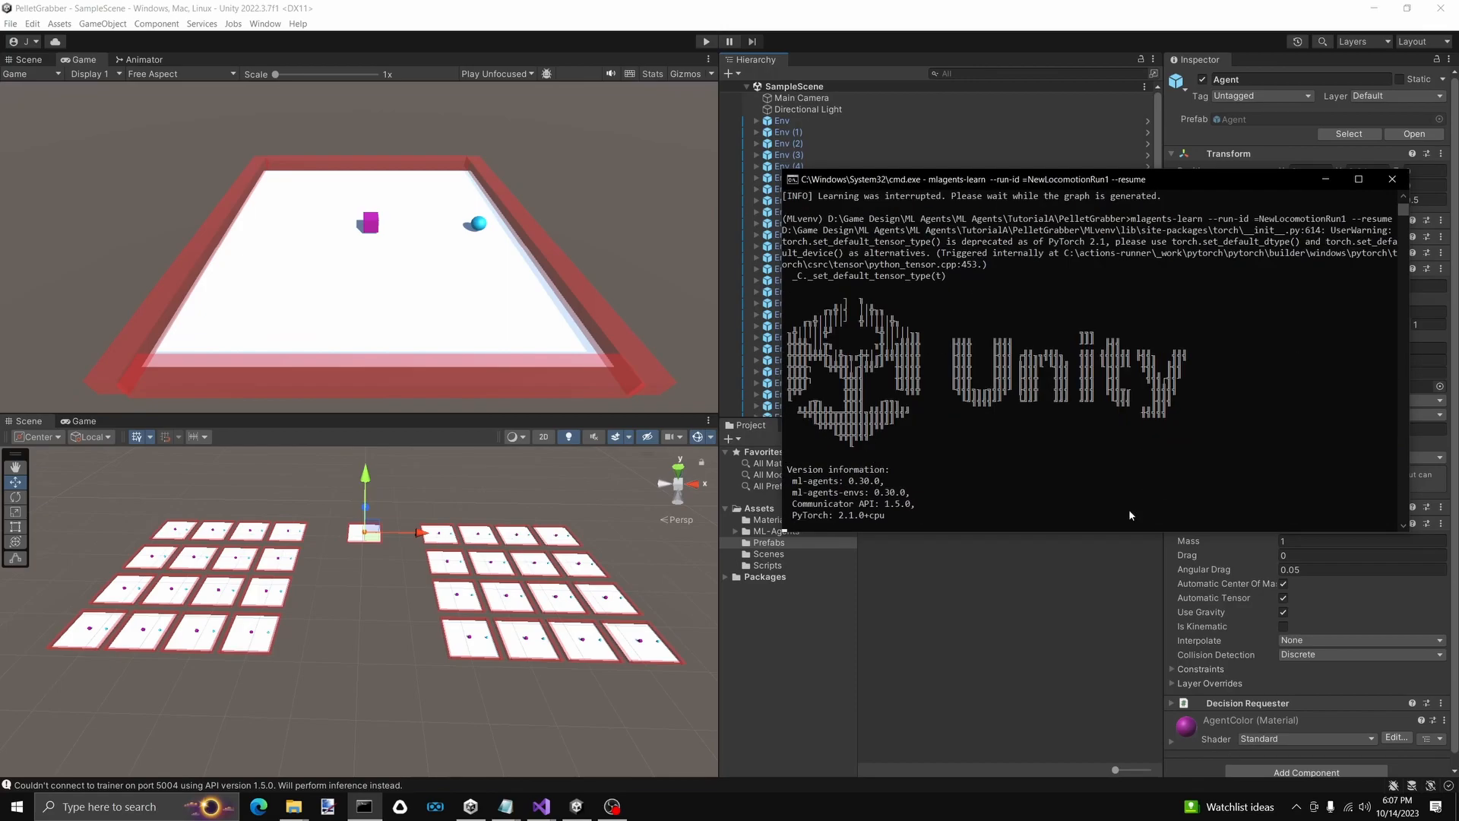
left_click(704, 42)
left_click(365, 807)
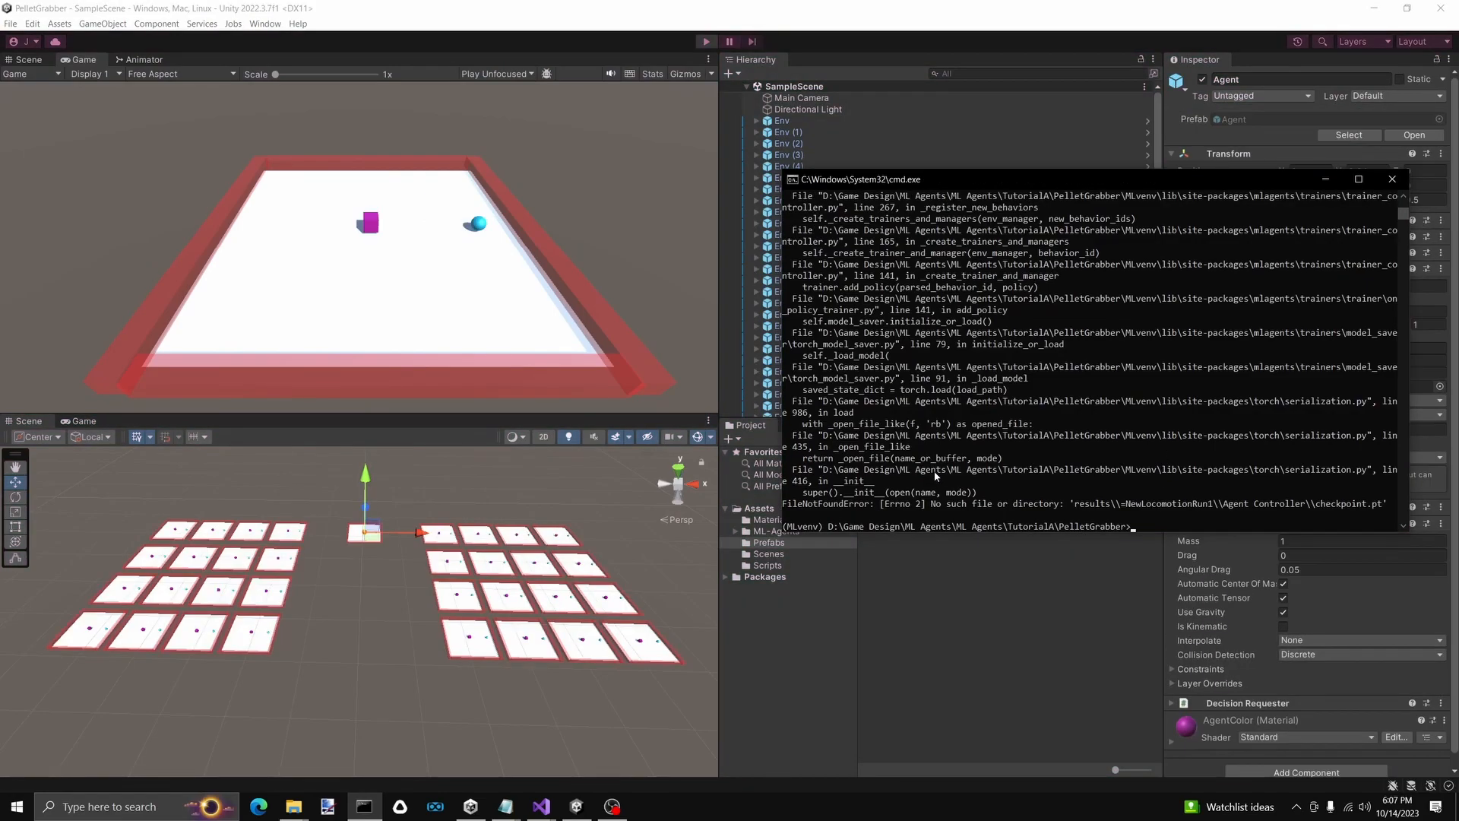
Try to rerun mlagents-learn with run-id NewLocomotionRun1 without --resume, playing the scene and exiting play mode
key("Up")
key("BackSpace")
key("BackSpace")
key("BackSpace")
key("BackSpace")
key("BackSpace")
key("BackSpace")
key("BackSpace")
key("BackSpace")
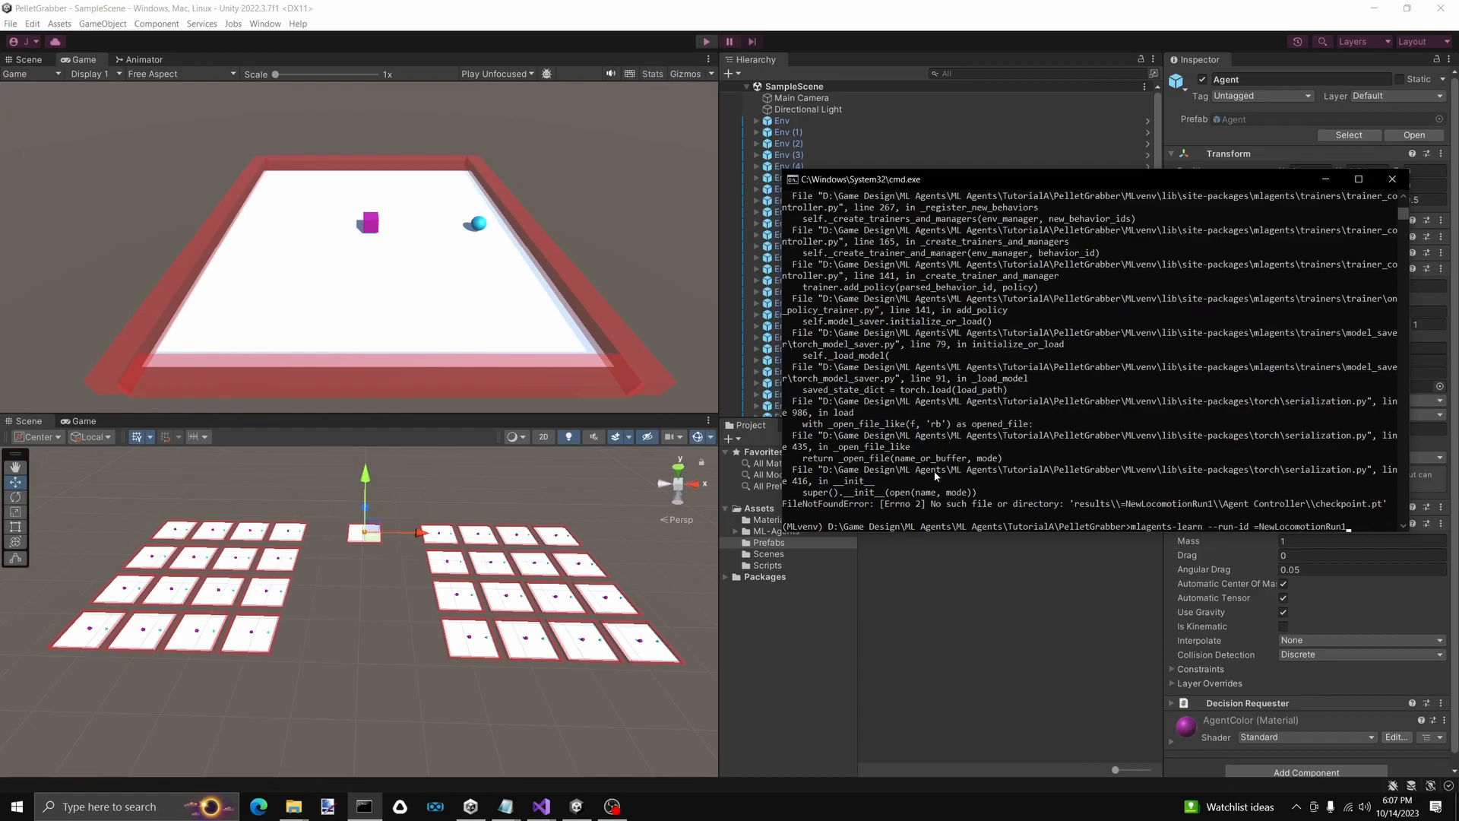
key("Return")
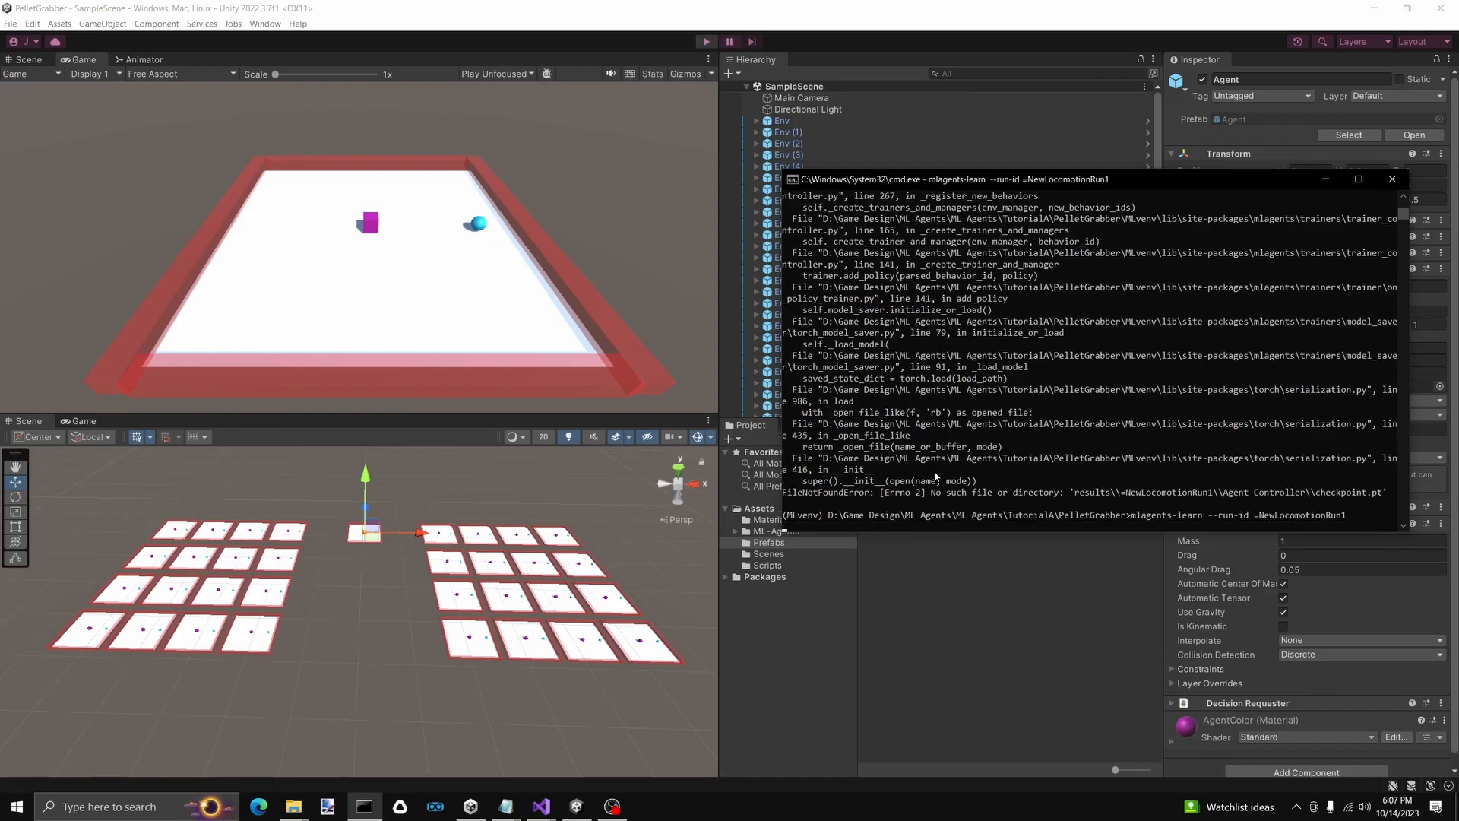
left_click(706, 41)
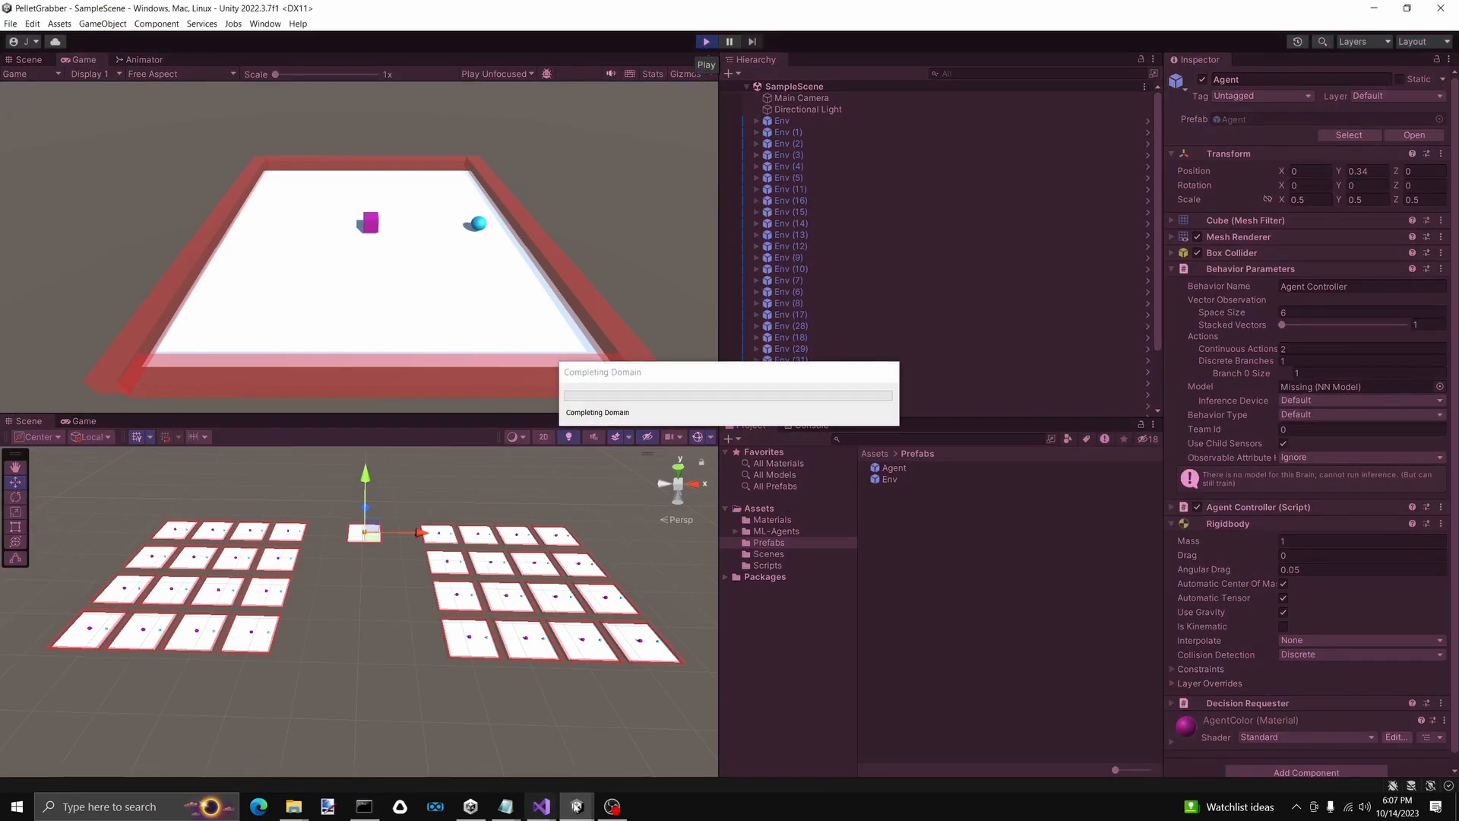
left_click(364, 806)
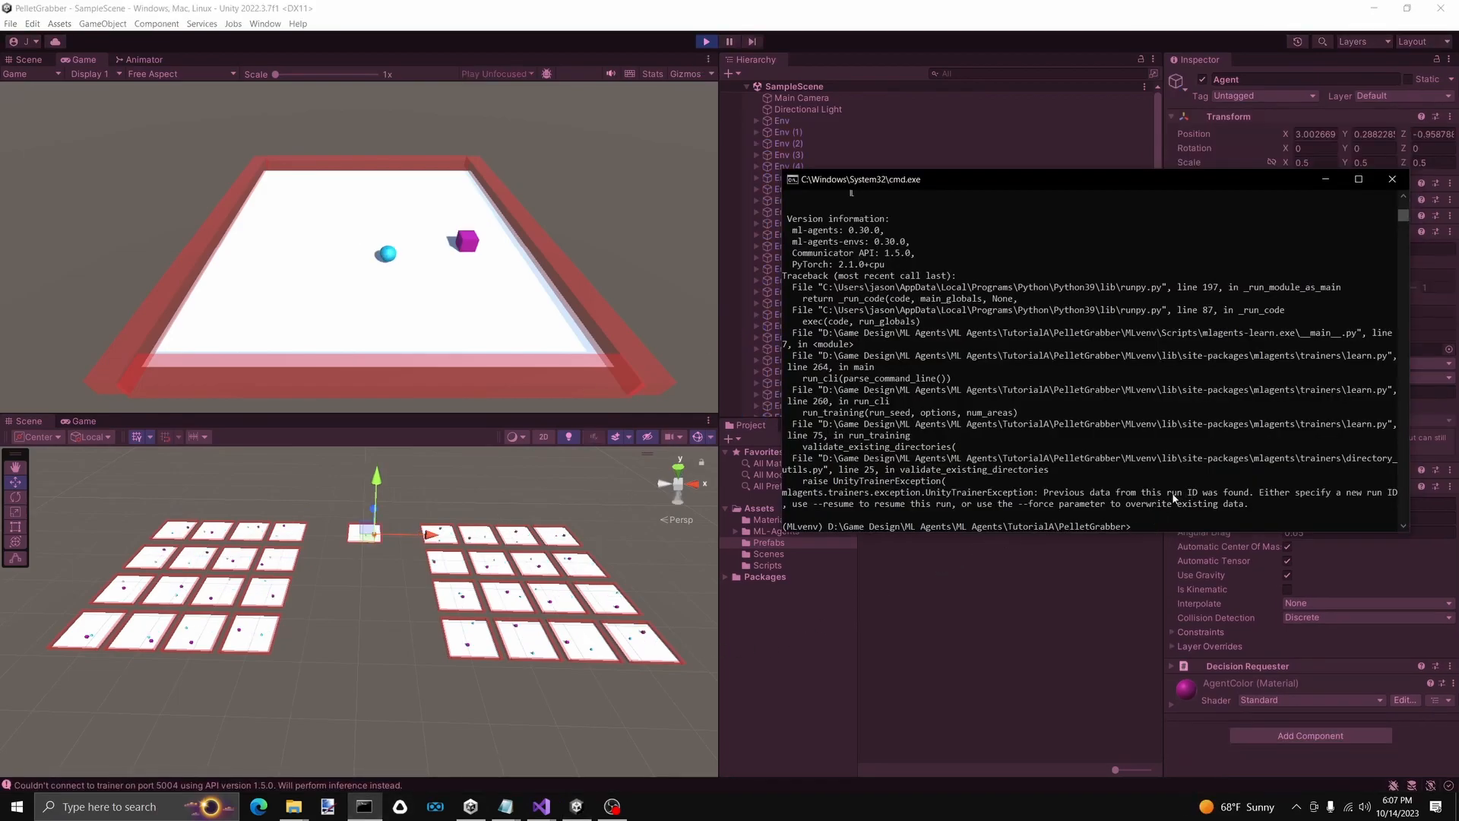
left_click(707, 41)
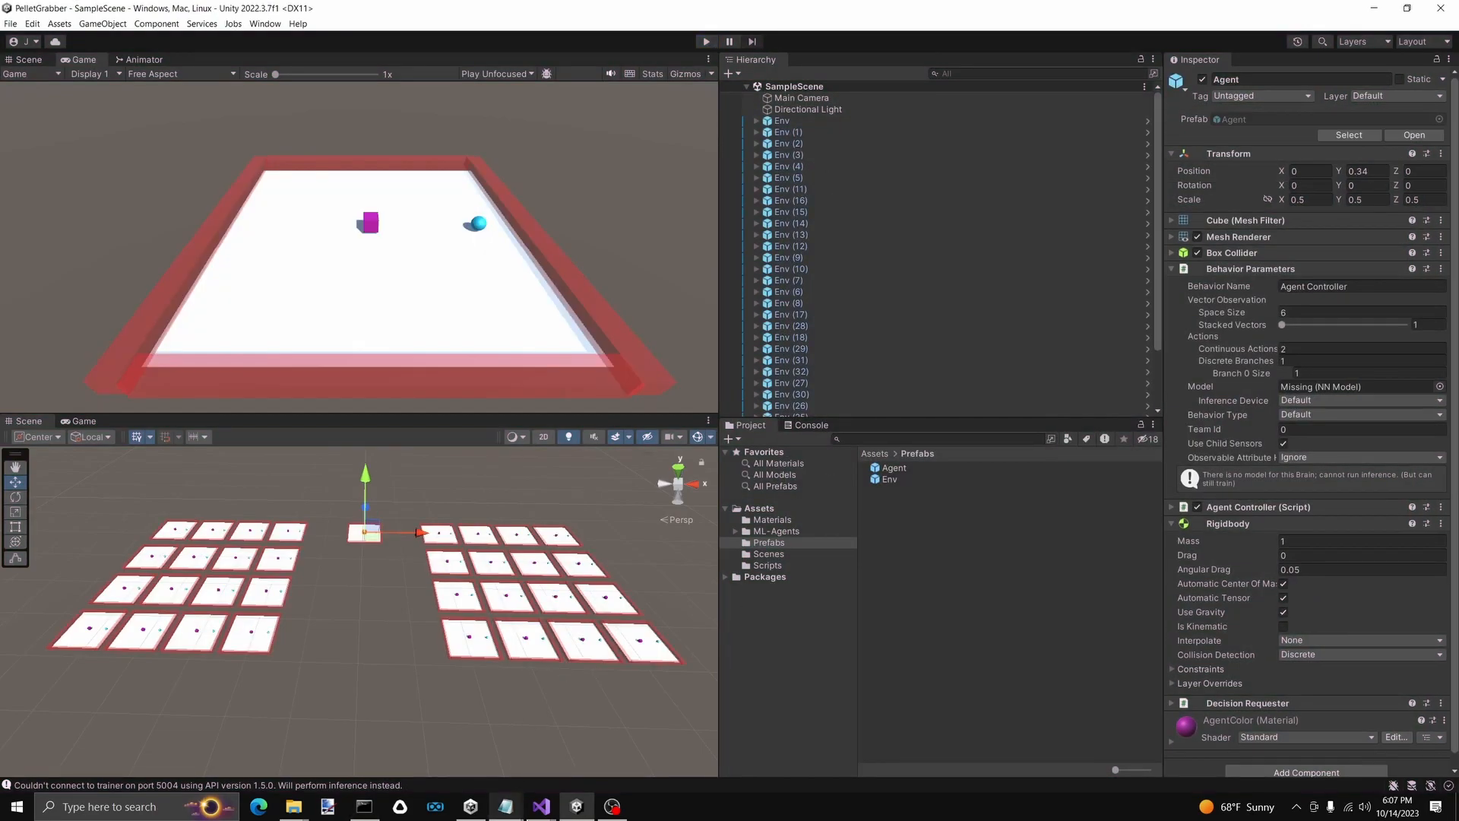
Start mlagents-learn with the run-id NewLocomotionRun2 and play the scene to train the agents
left_click(368, 806)
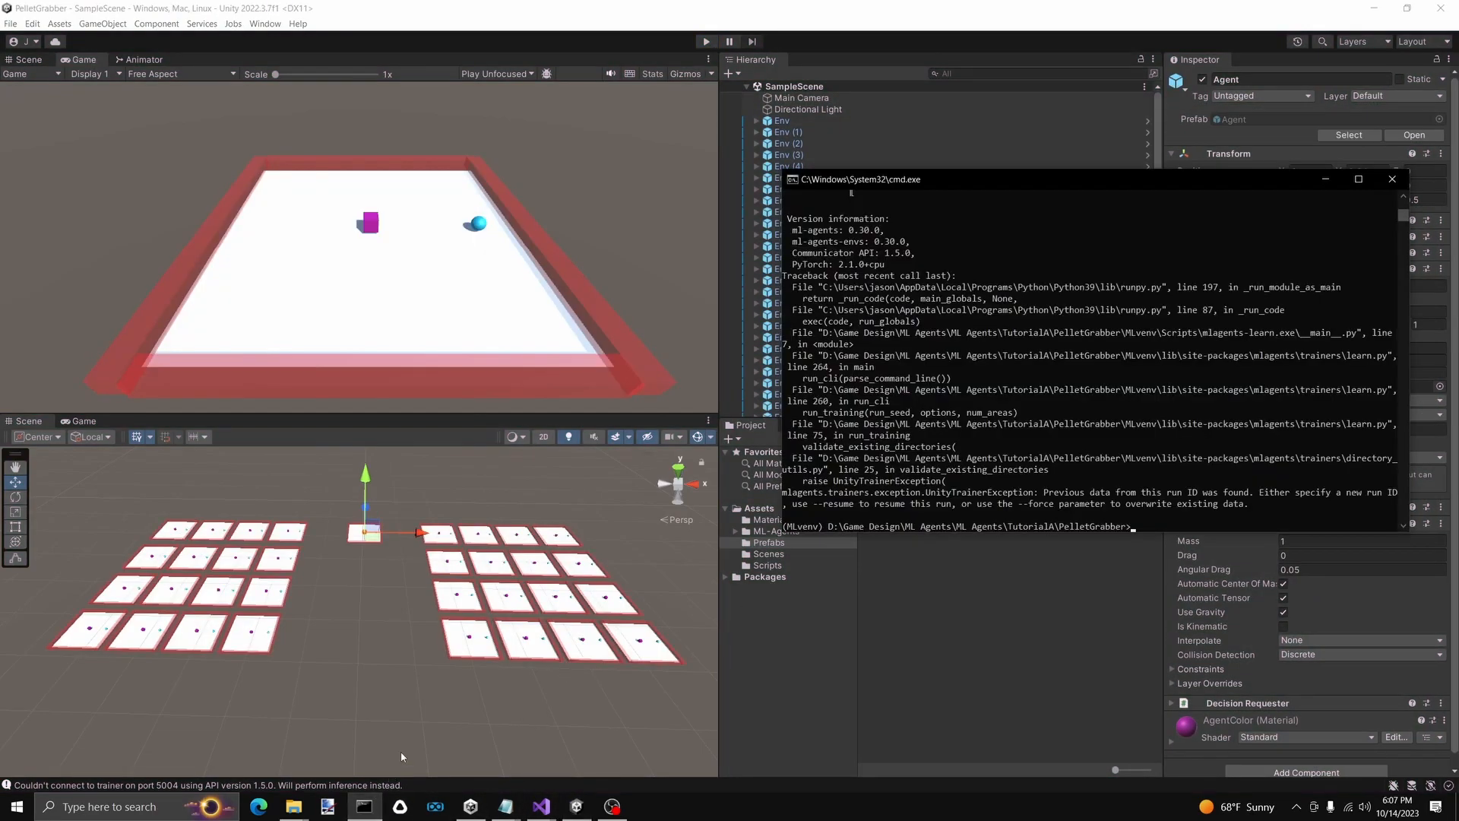
left_click(1154, 518)
key("Up")
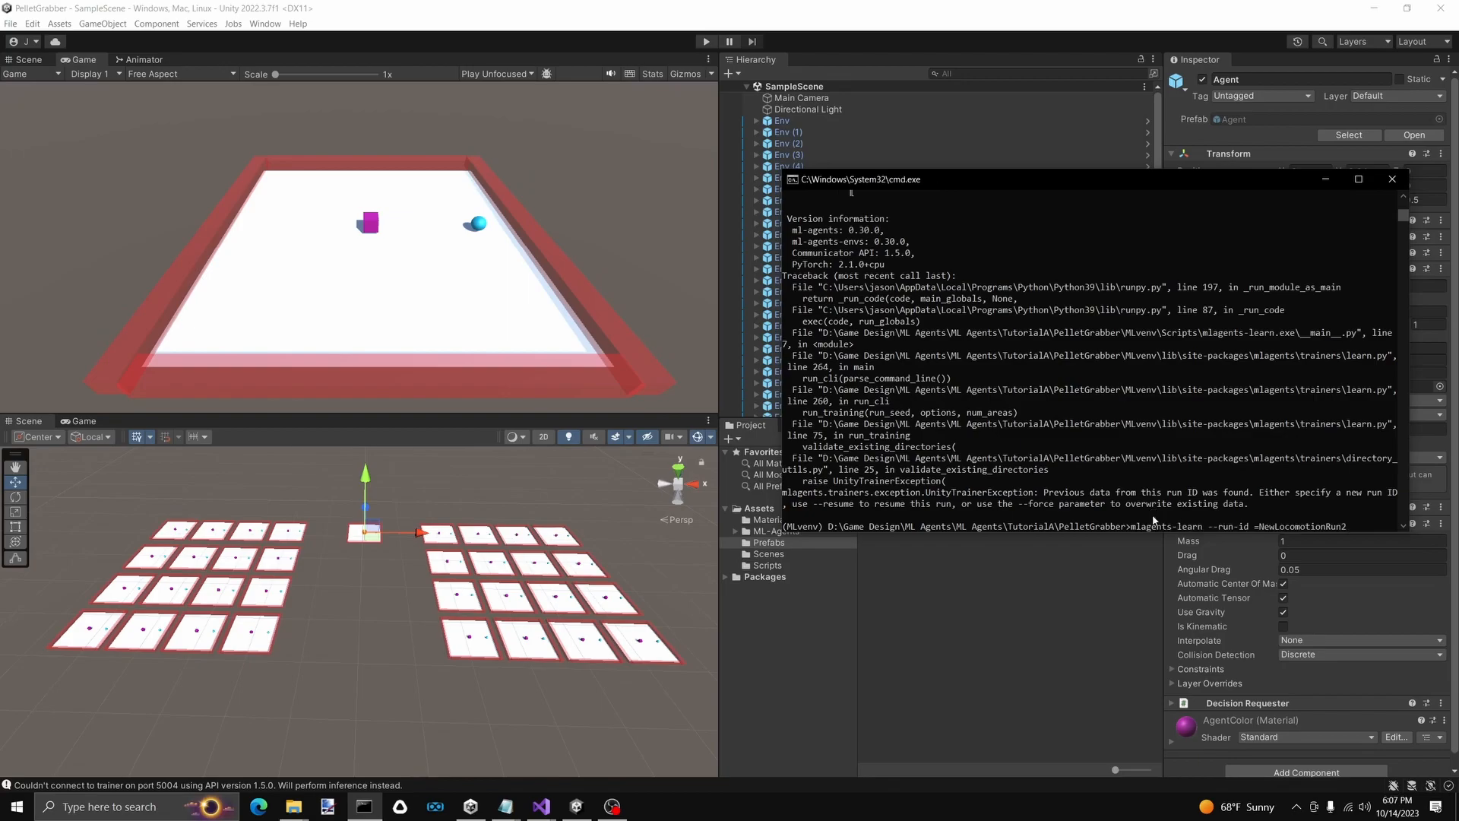
type("2")
key("Return")
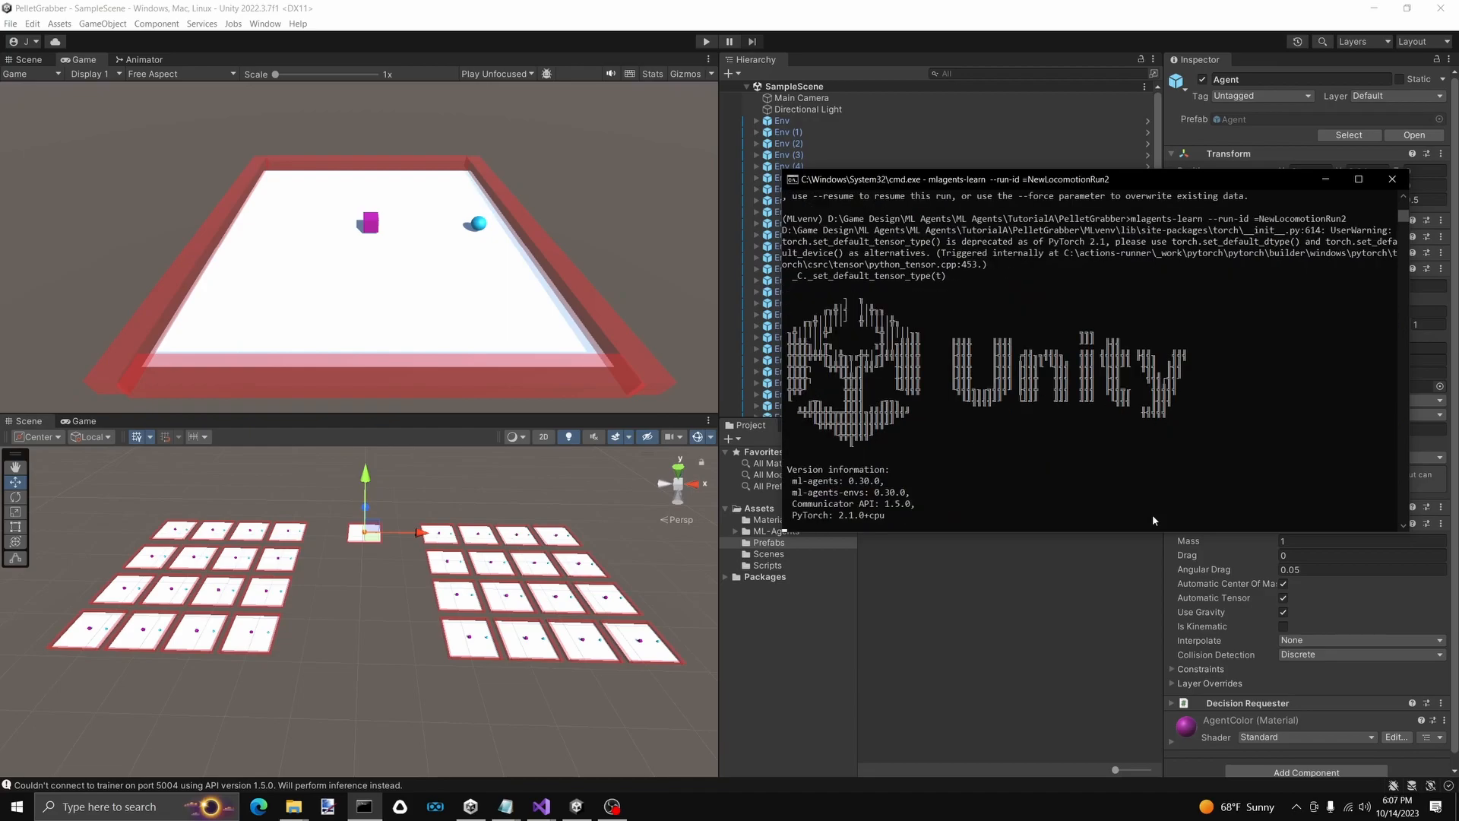
left_click(706, 41)
left_click(366, 810)
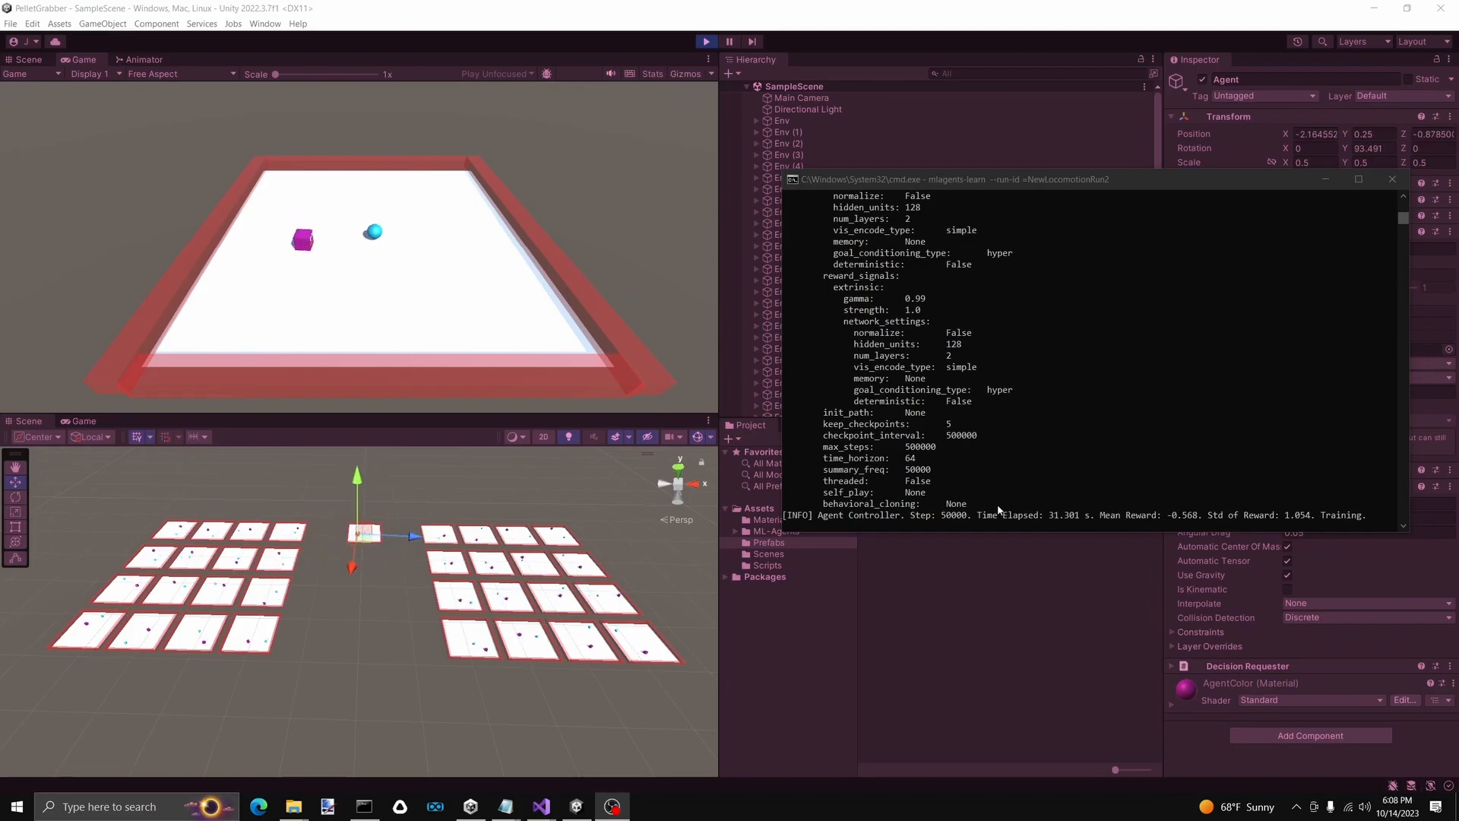
Interrupt the NewLocomotionRun2 training and try to start the same run-id again without any extra option
left_click(983, 289)
key("ctrl+c")
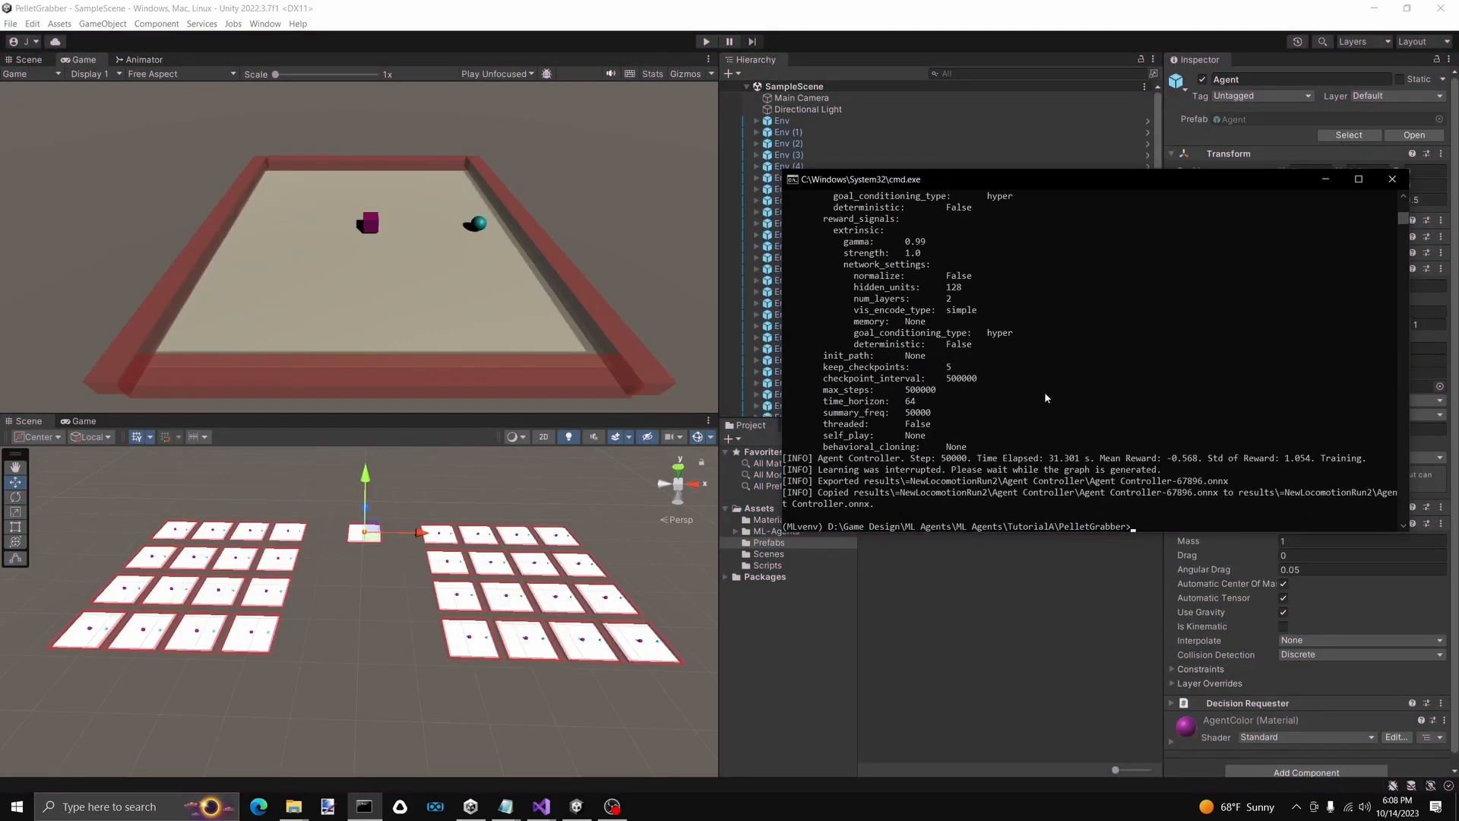
key("Up")
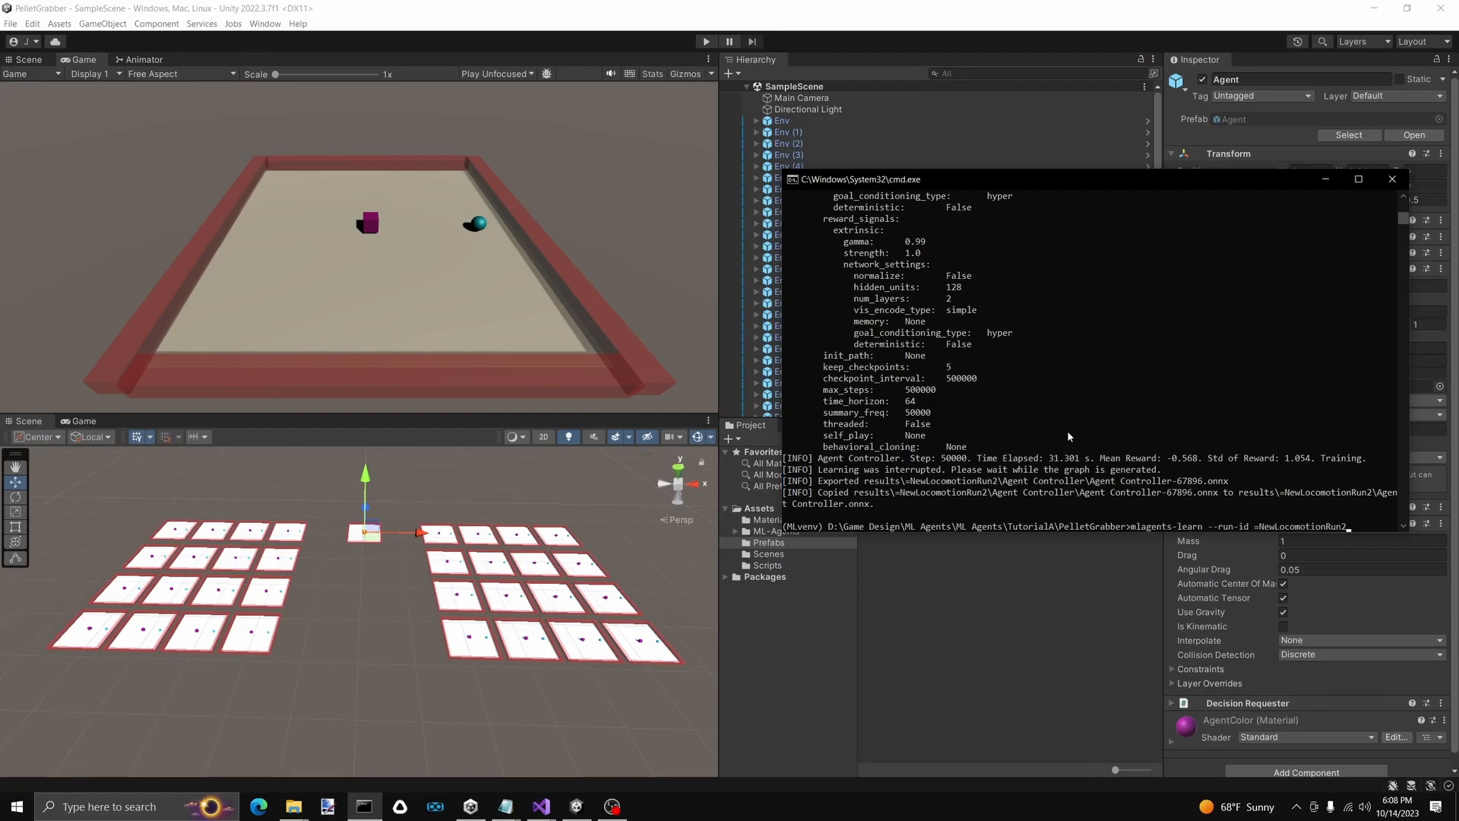
key("Return")
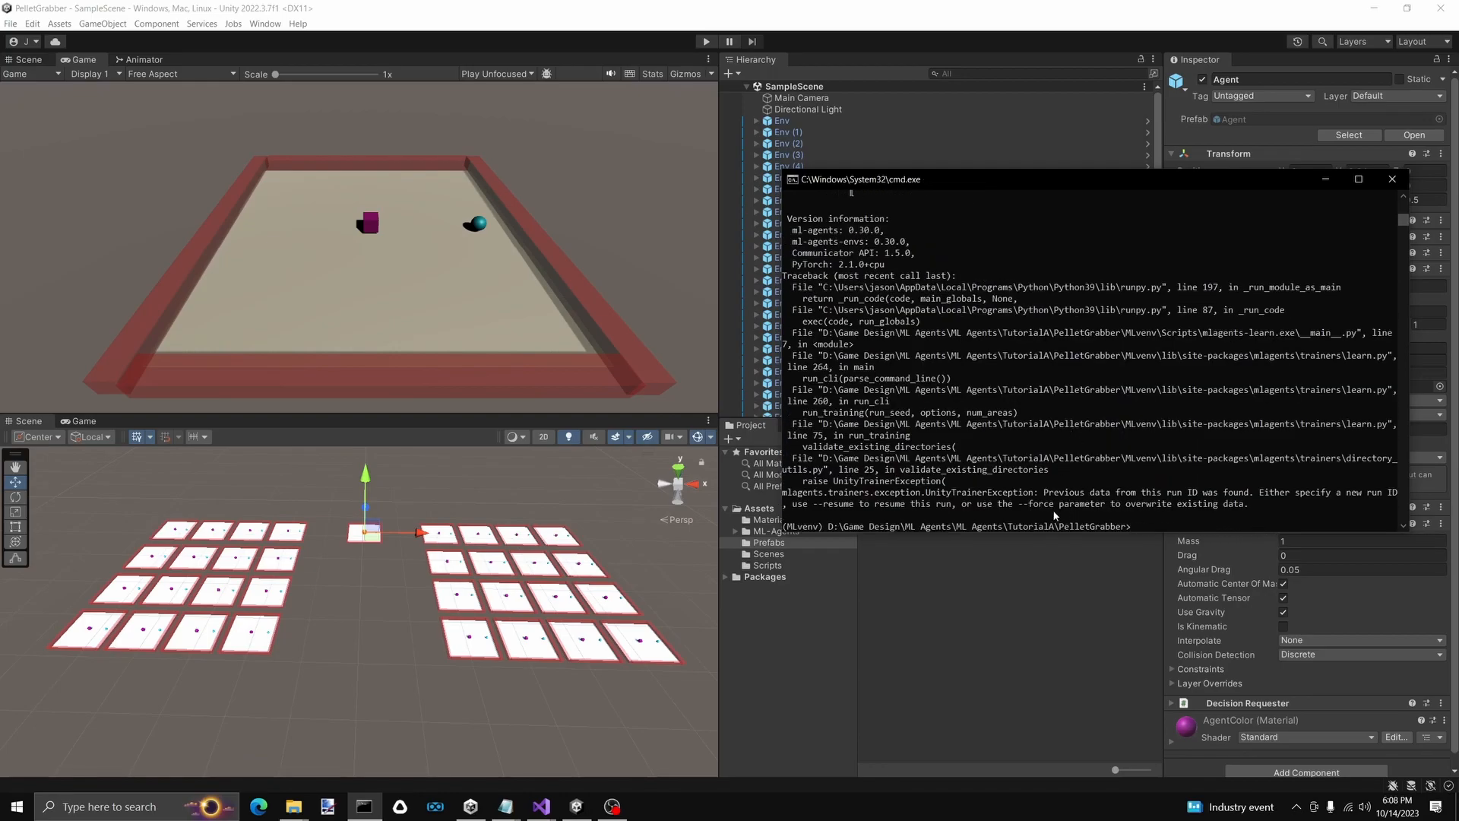
Resume the NewLocomotionRun2 training by adding --resume to the mlagents-learn command, and play the scene with the command prompt in front
left_click_drag(830, 504, 1079, 507)
left_click(1138, 510)
key("Up")
type("--resume")
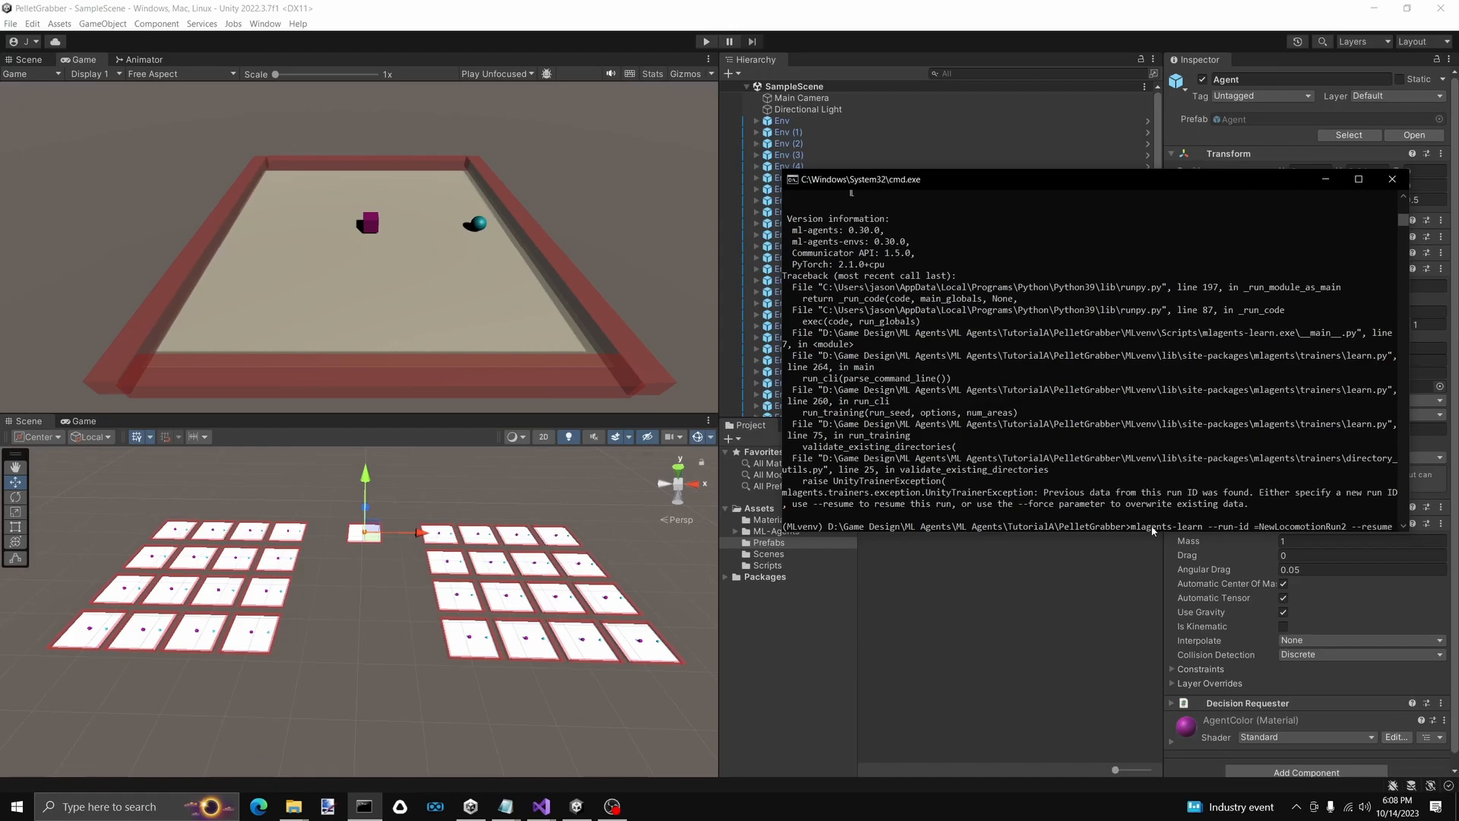
key("Return")
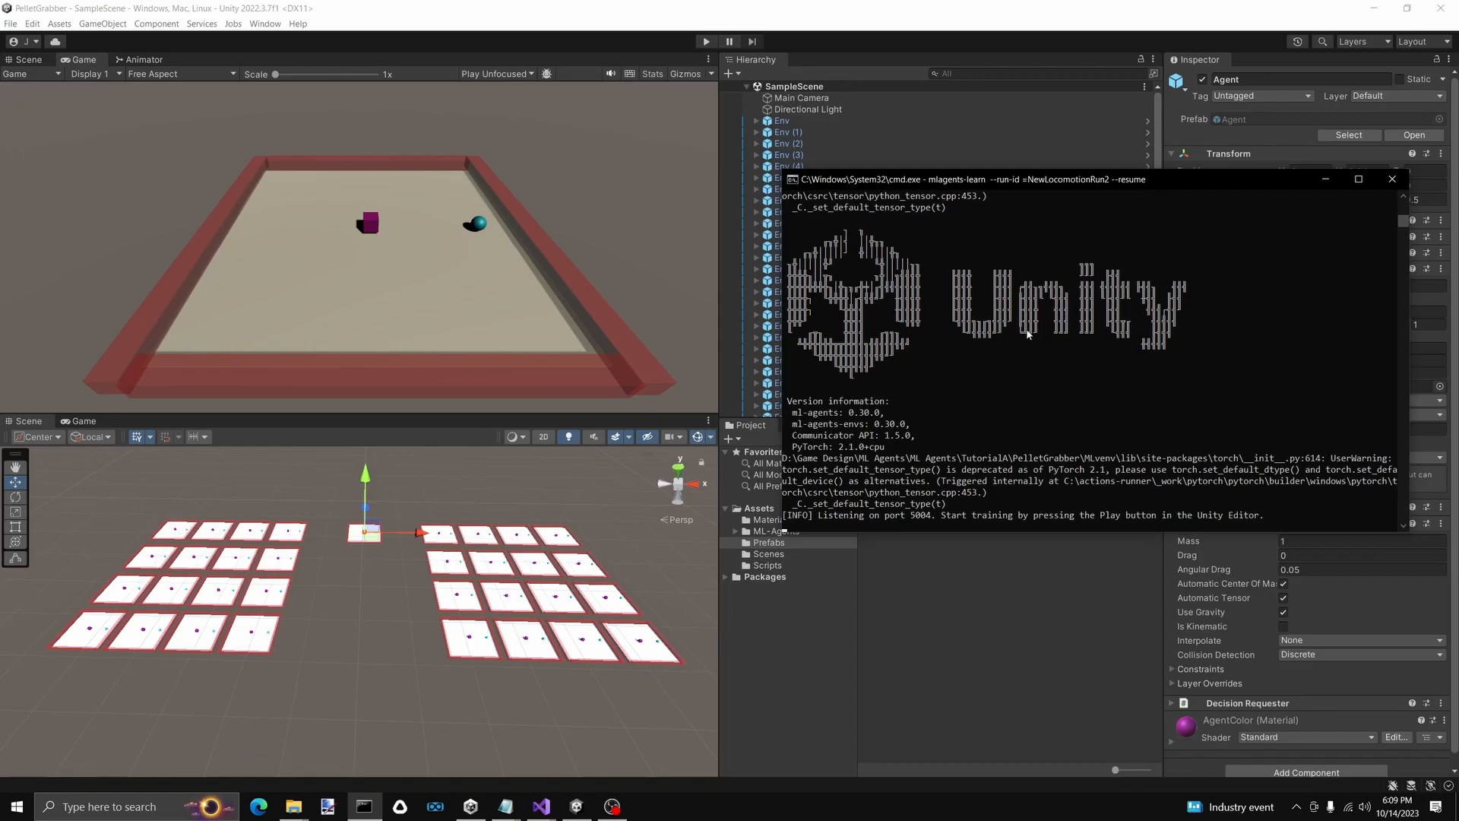
left_click(706, 41)
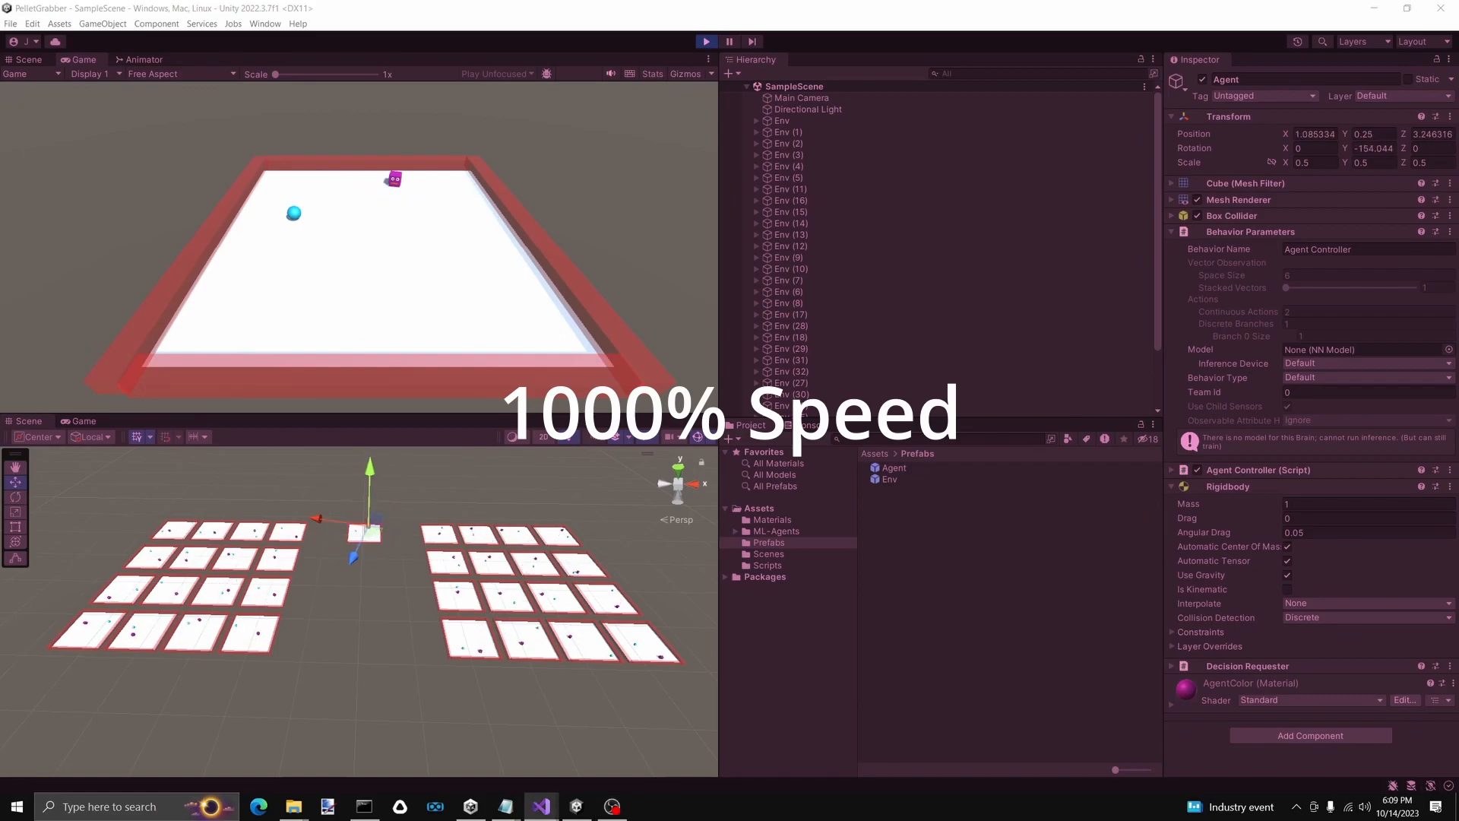
key("alt+Tab")
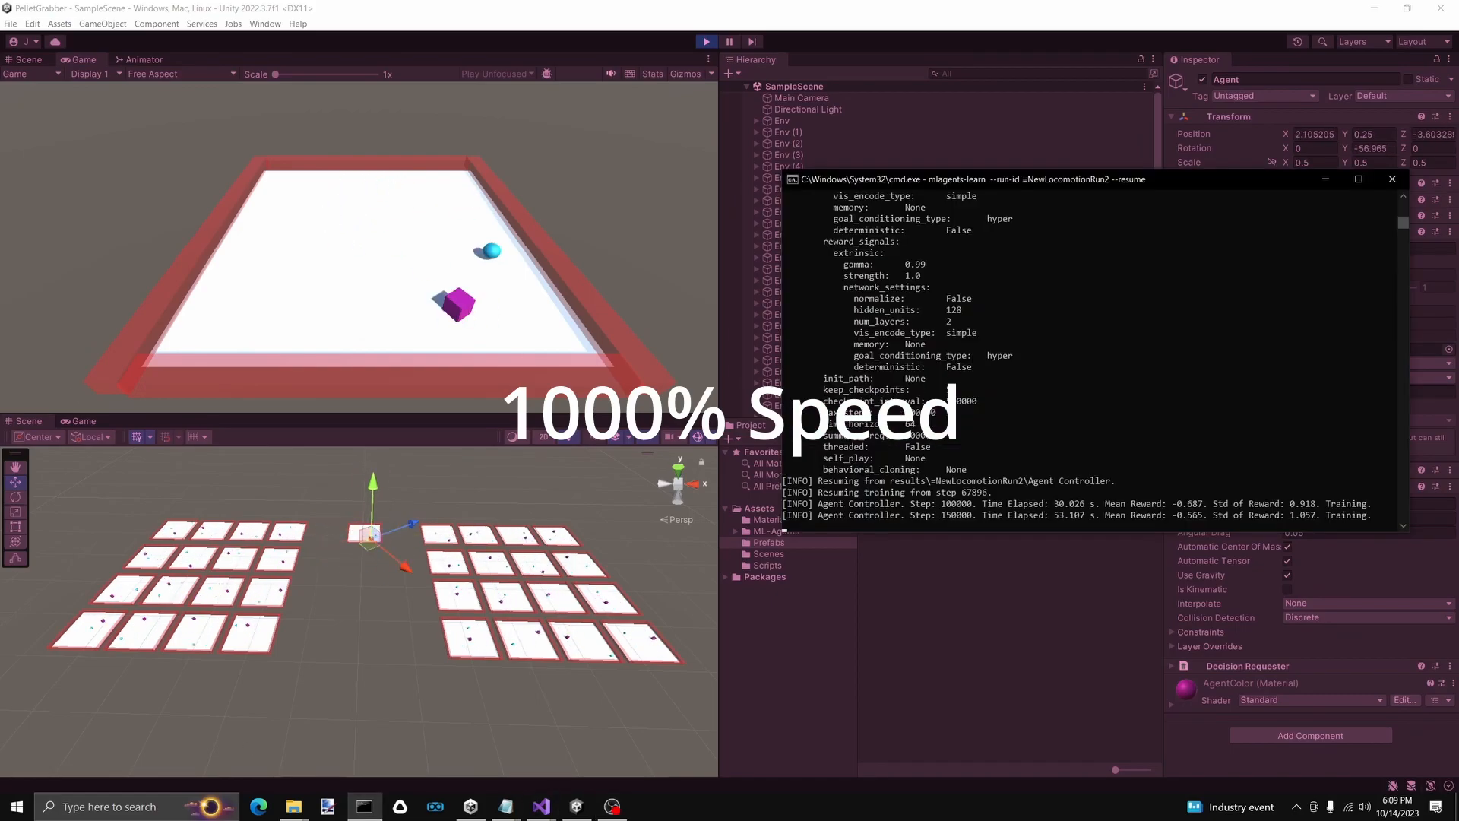
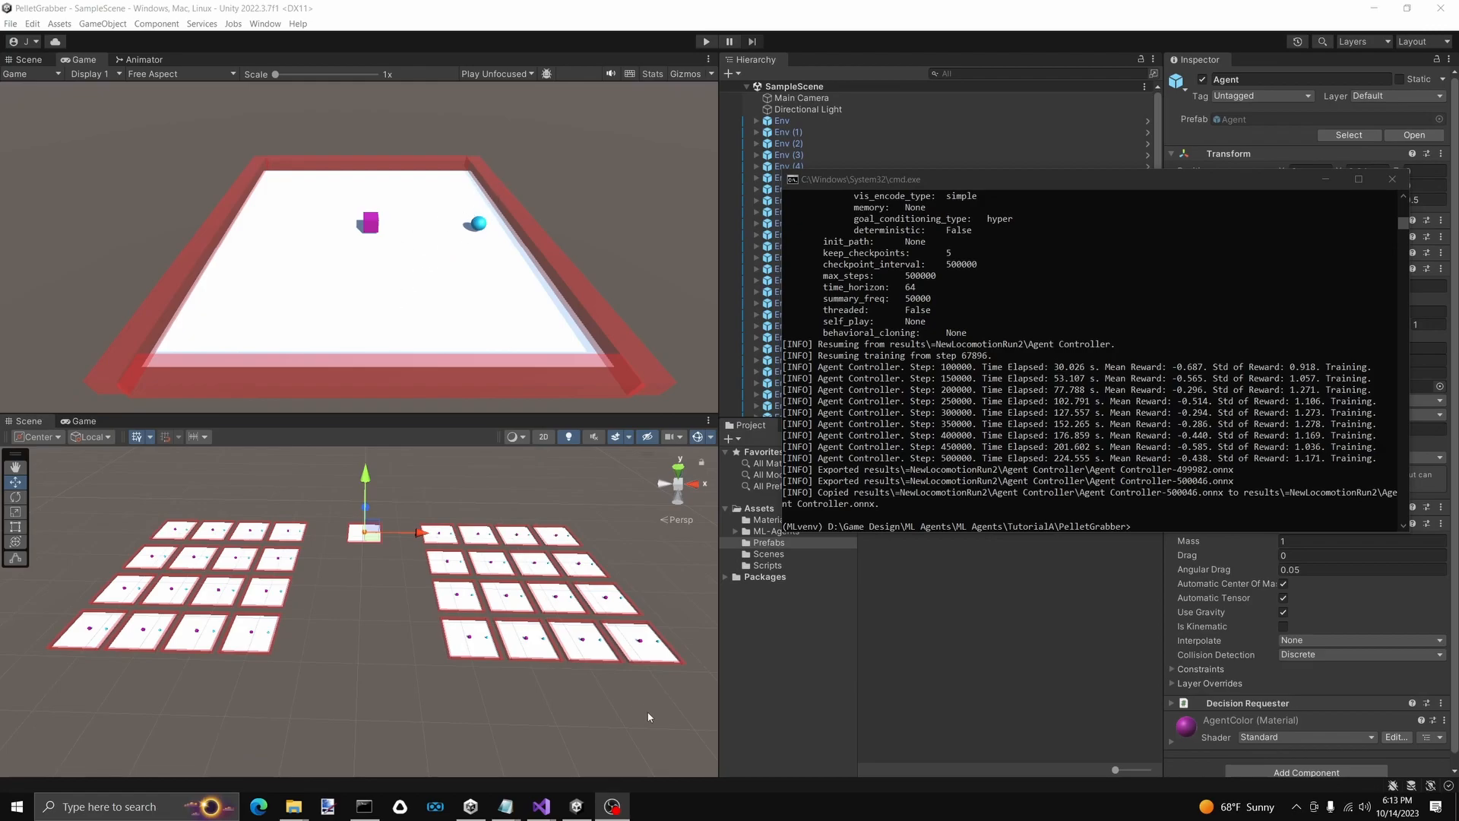
Review the AgentController script, expanding the OnEpisodeBegin method to examine the agent and pellet spawning code
mouse_move(552, 808)
left_click(660, 745)
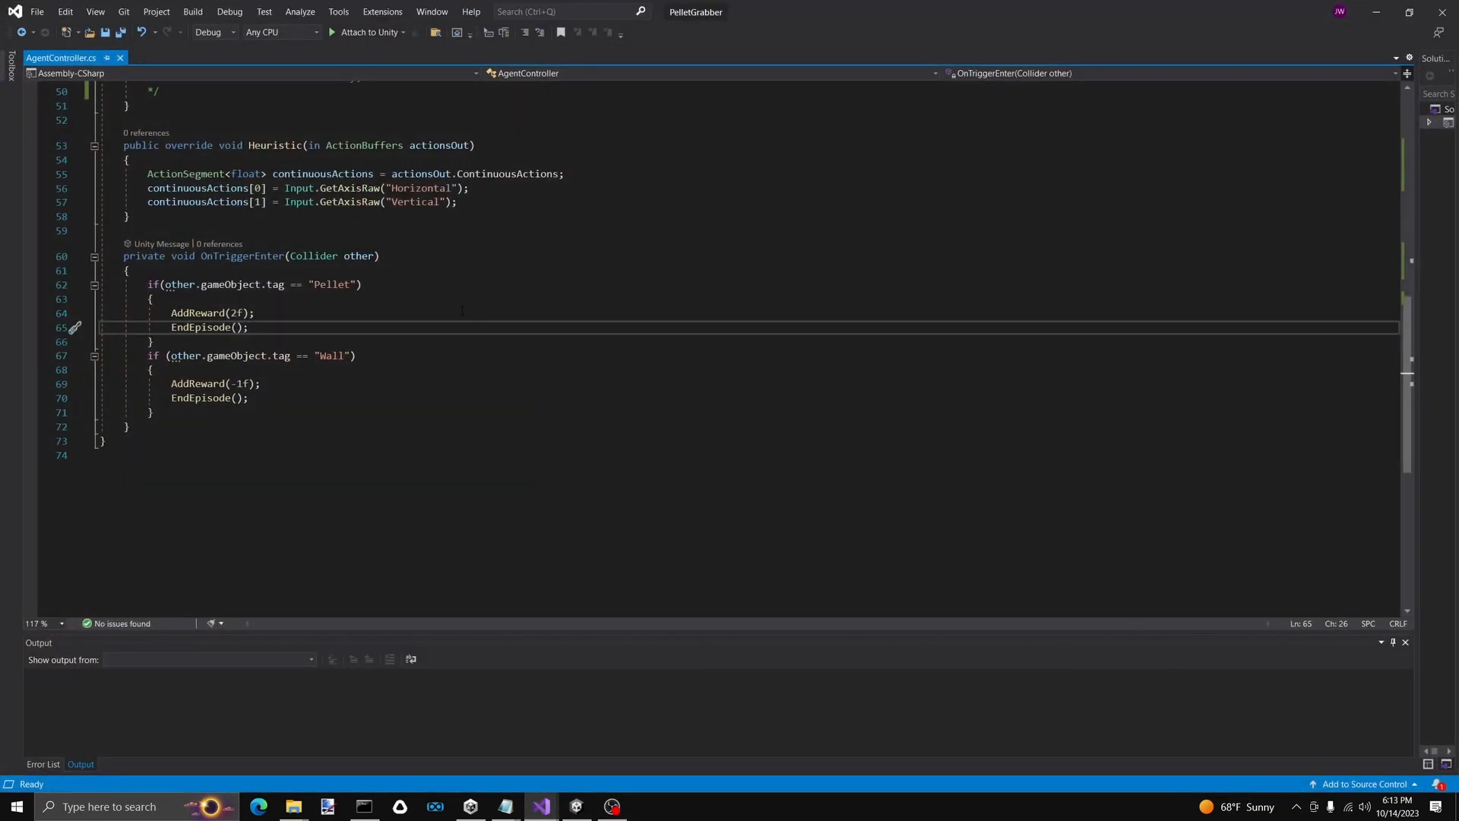
scroll(460, 328, "up", 15)
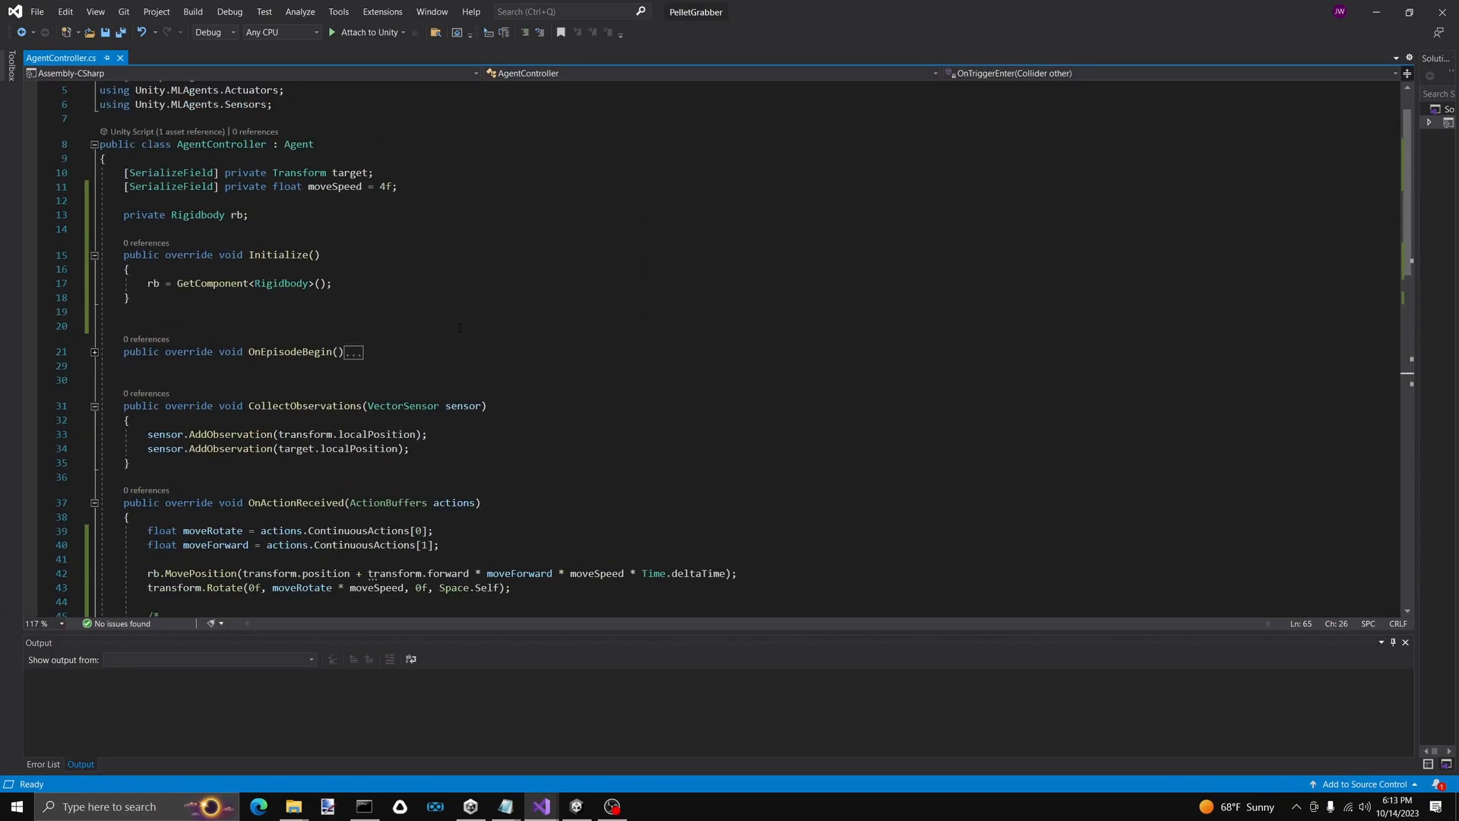
left_click(94, 352)
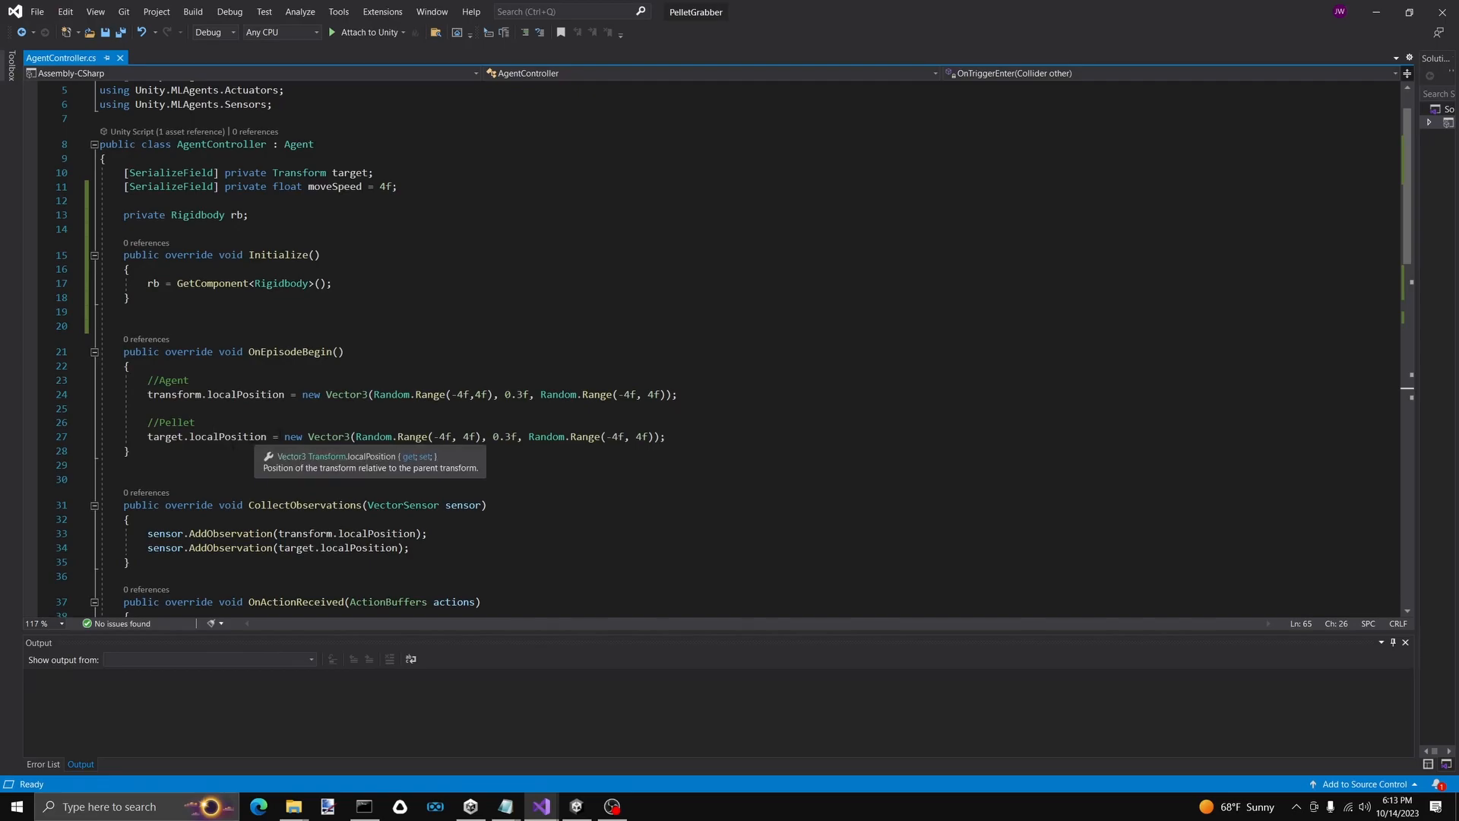
scroll(373, 590, "down", 2)
scroll(285, 424, "down", 1)
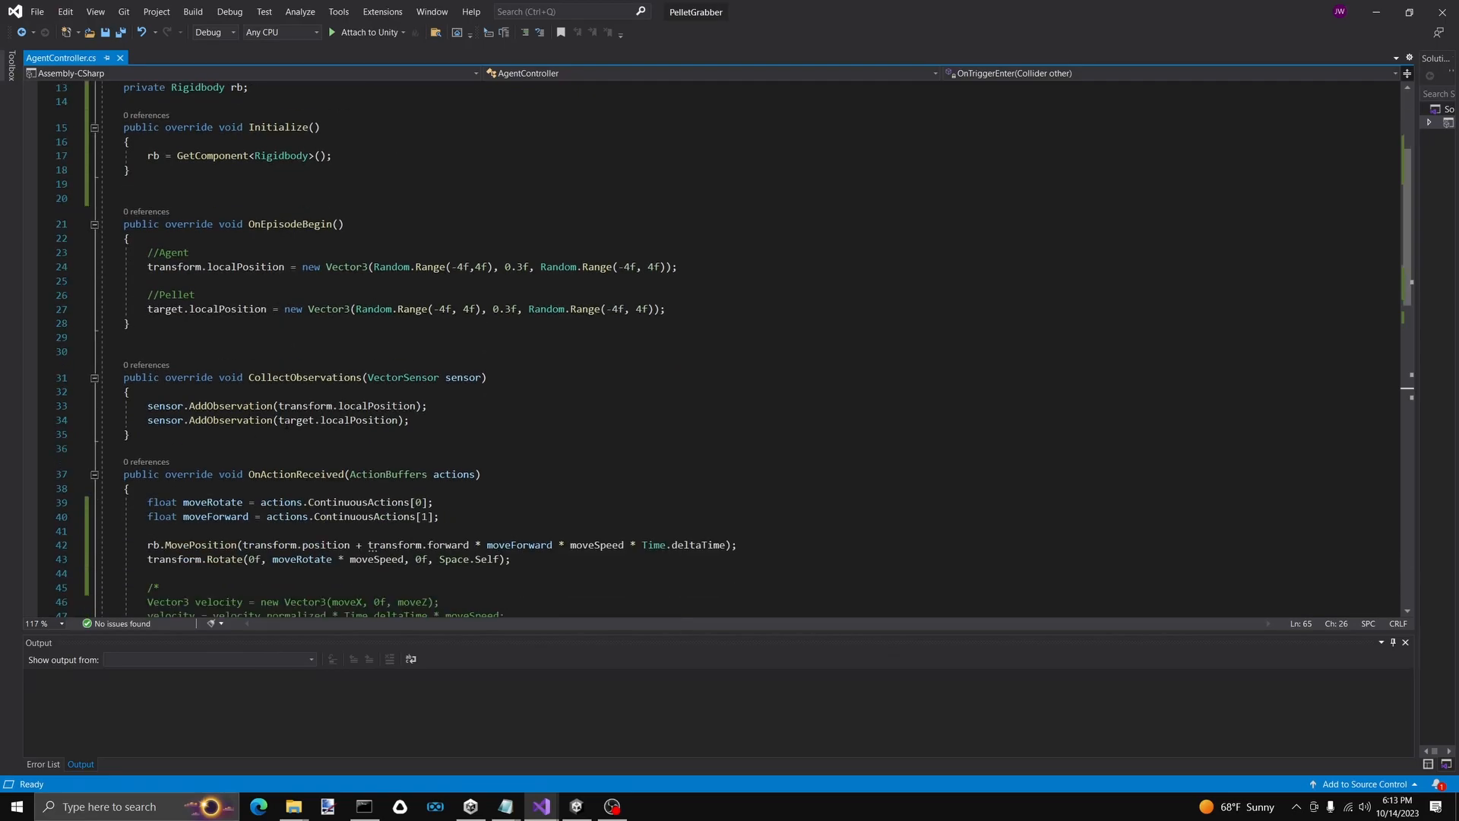
scroll(332, 420, "down", 3)
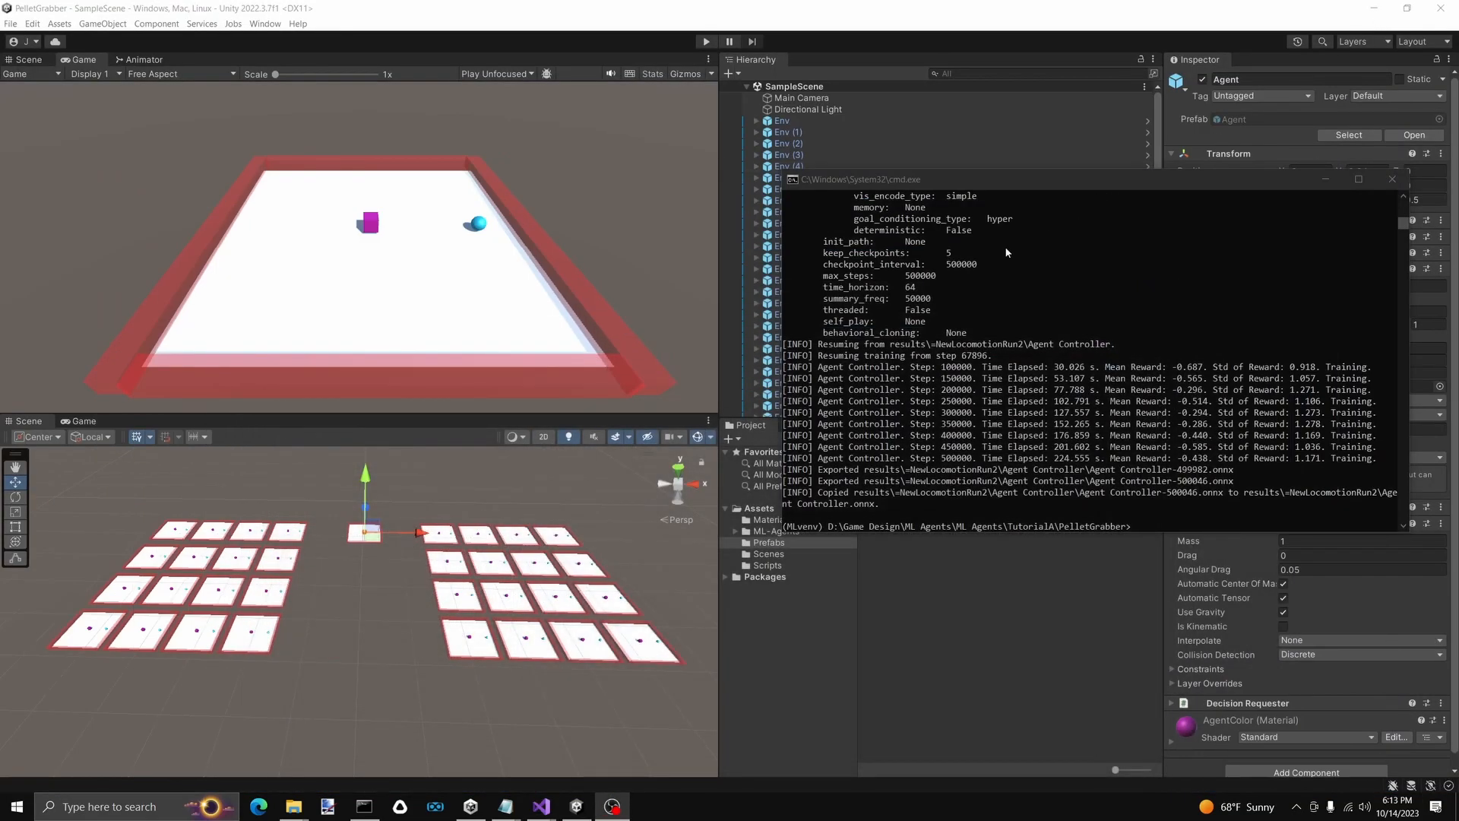
Set the Pellet reward in AgentController's OnTriggerEnter to 5f and save the script
mouse_move(540, 805)
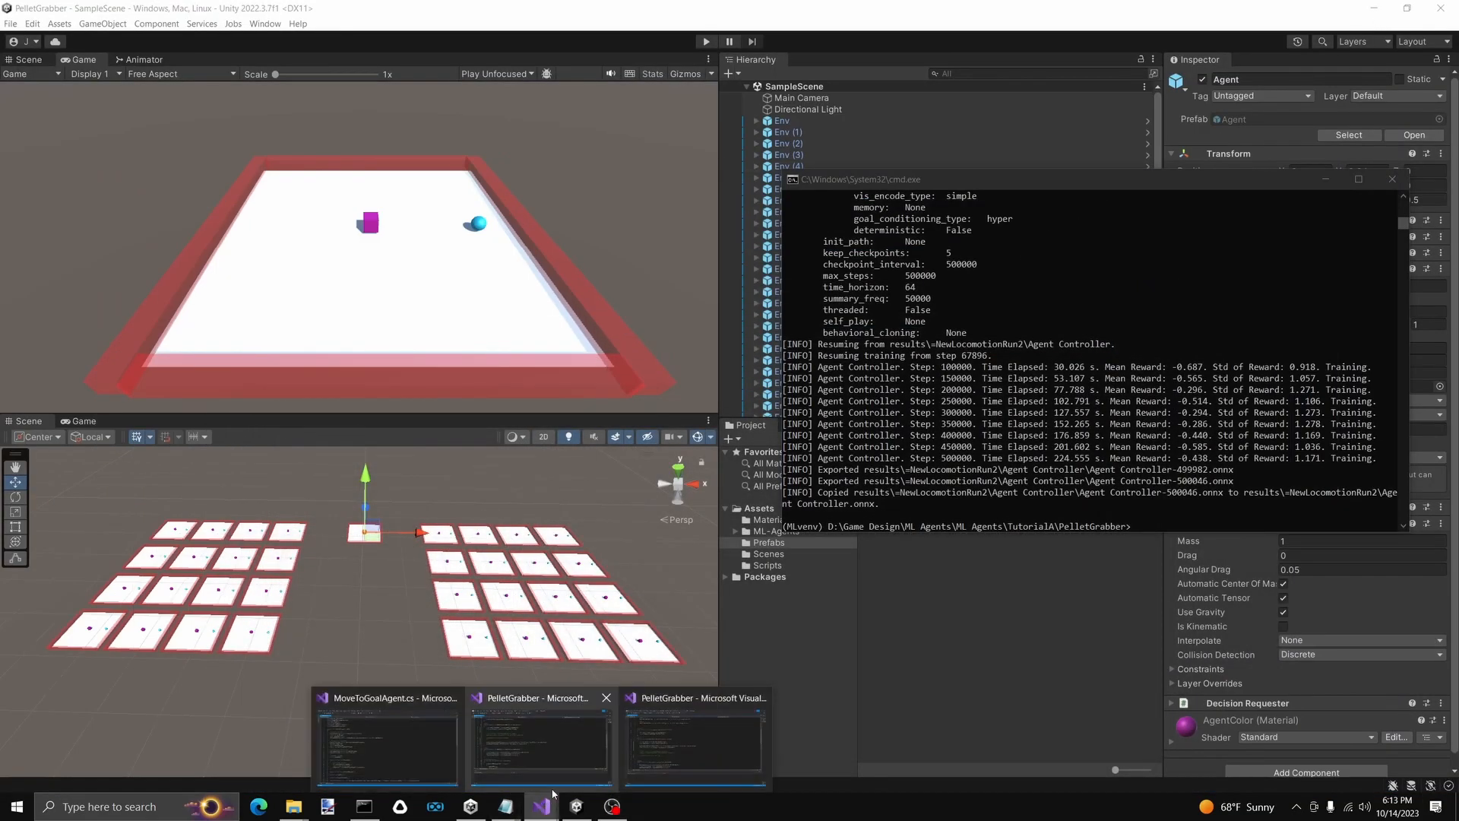
left_click(734, 722)
scroll(477, 591, "down", 6)
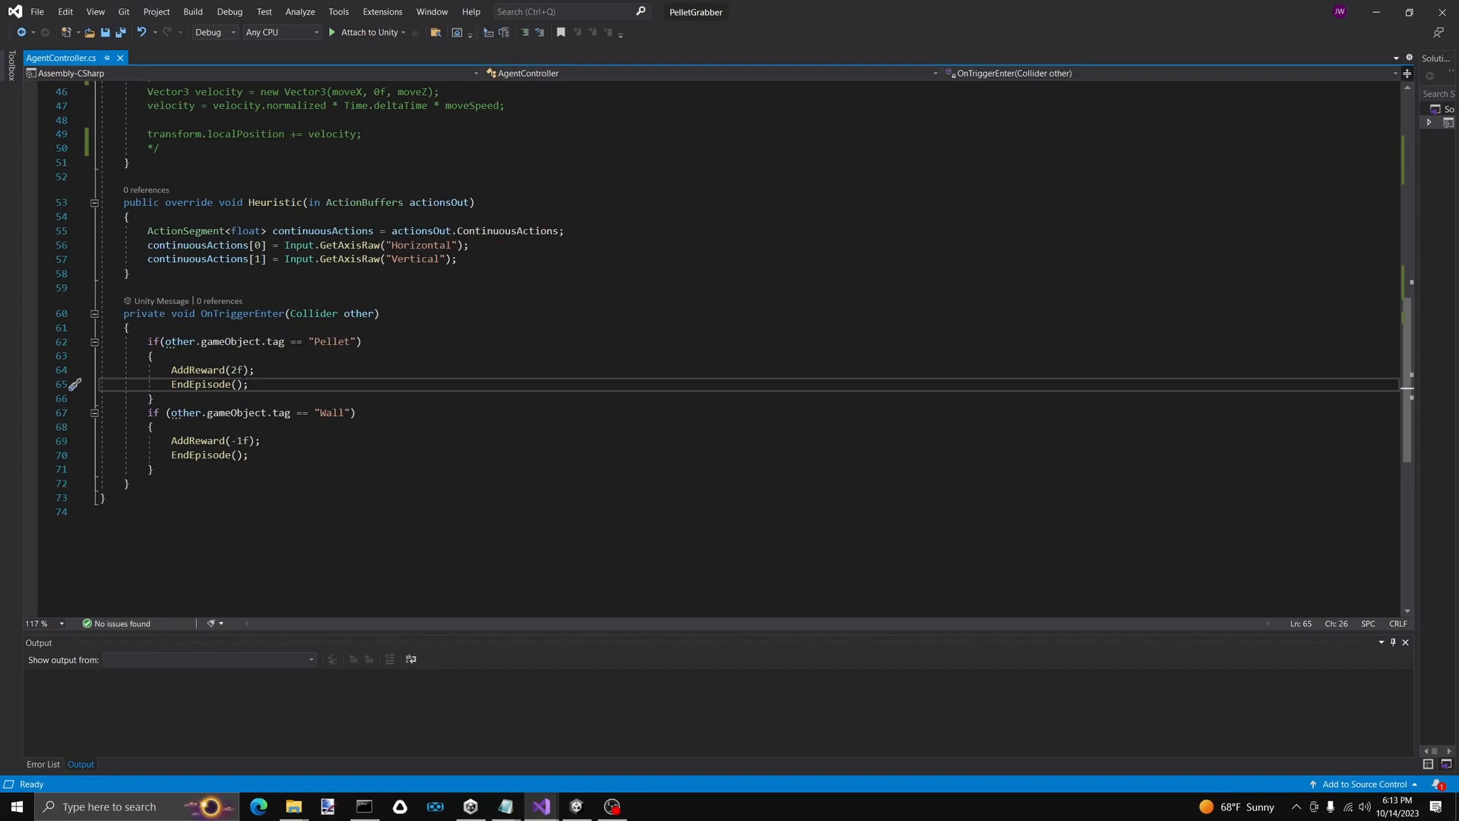
left_click(235, 370)
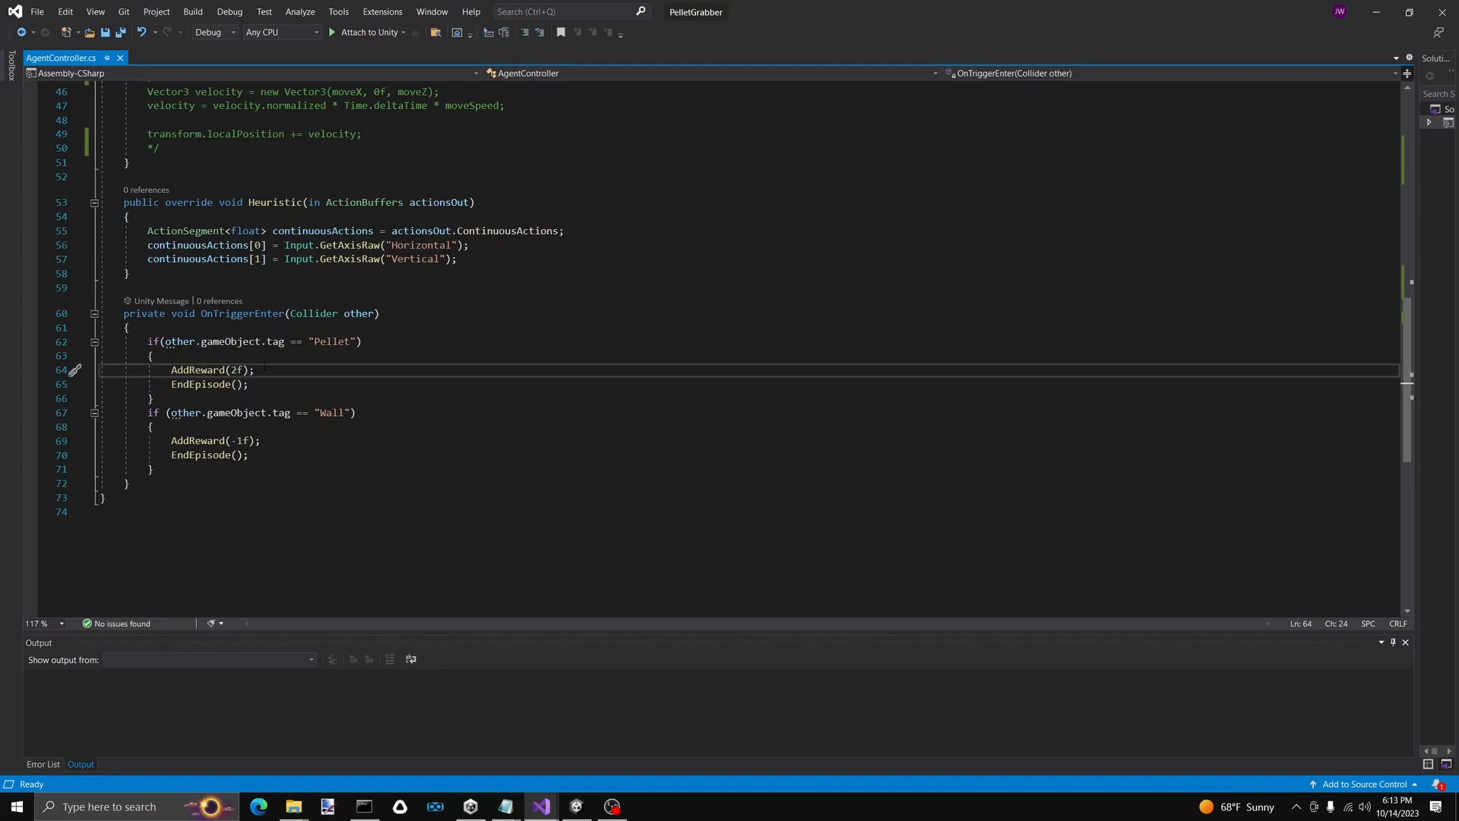
key("BackSpace")
type("4")
key("BackSpace")
type("5")
key("ctrl+s")
left_click(1377, 12)
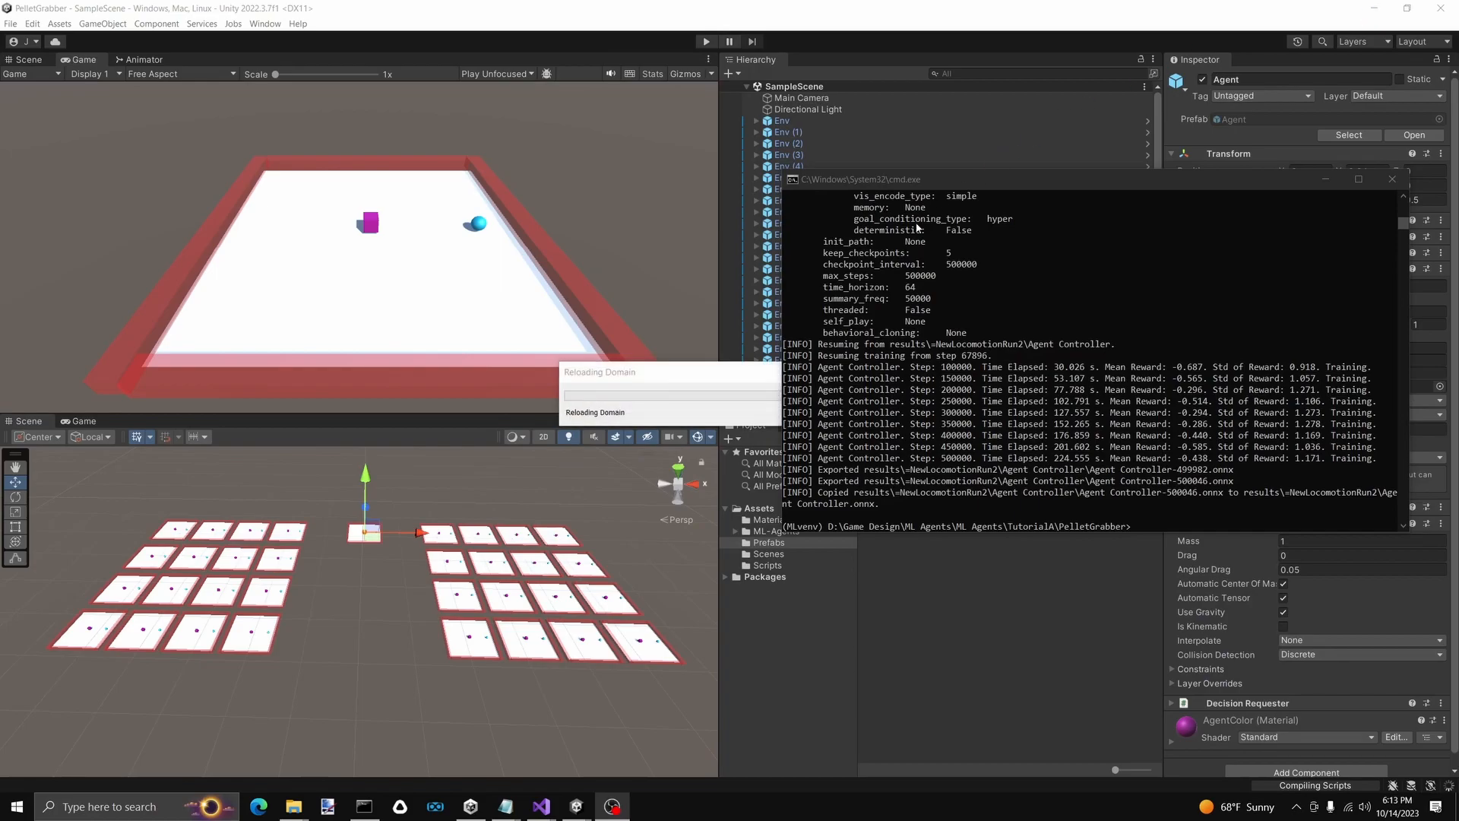
Start mlagents-learn with the run-id NewLocomotionRun3 without --resume, and play the scene to train the agents
left_click(1146, 530)
key("Up")
key("BackSpace")
key("BackSpace")
key("BackSpace")
key("BackSpace")
key("BackSpace")
key("BackSpace")
key("BackSpace")
key("BackSpace")
key("BackSpace")
type("3")
key("Return")
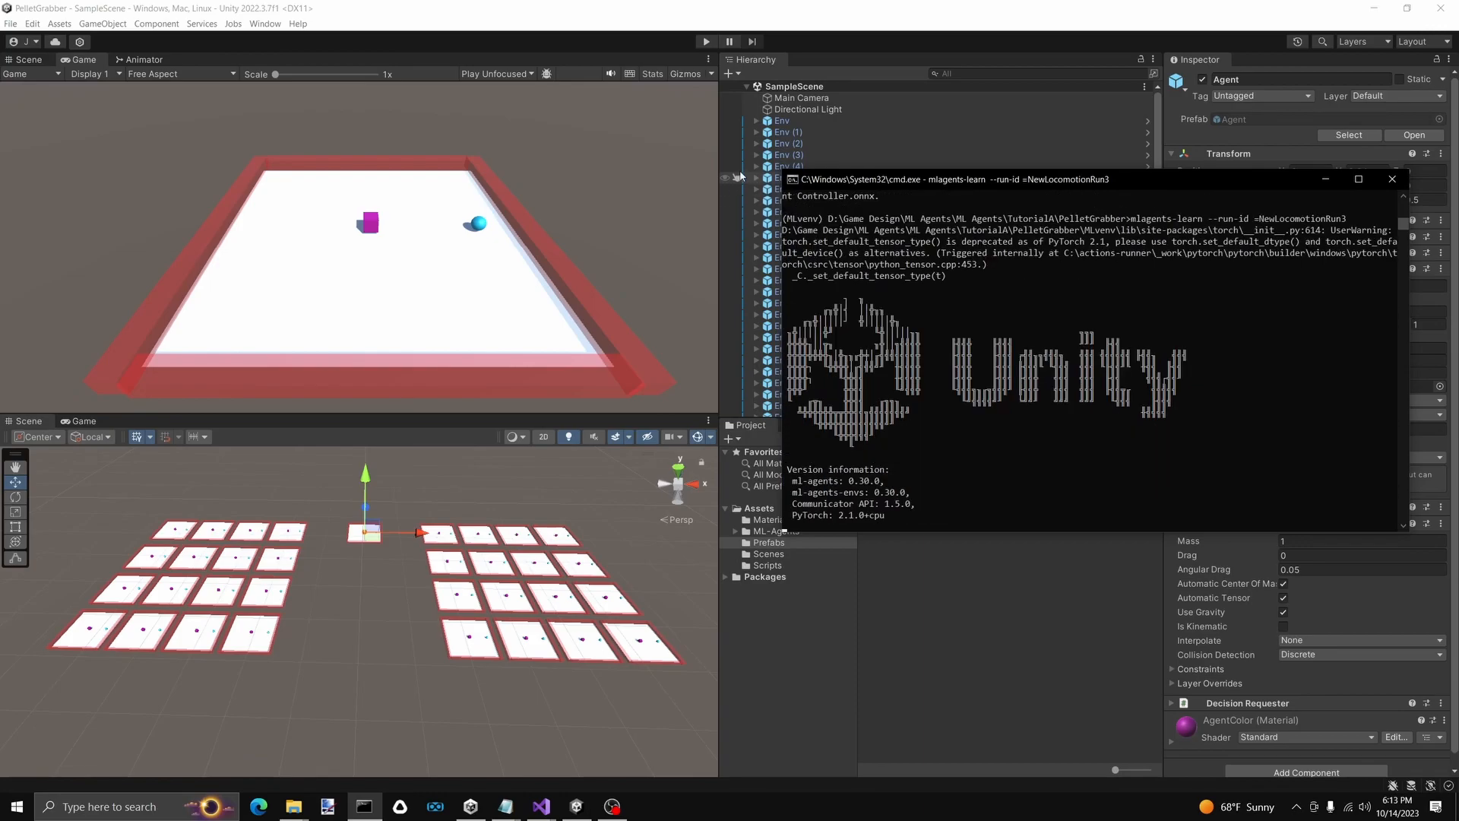
left_click(705, 41)
left_click(1010, 362)
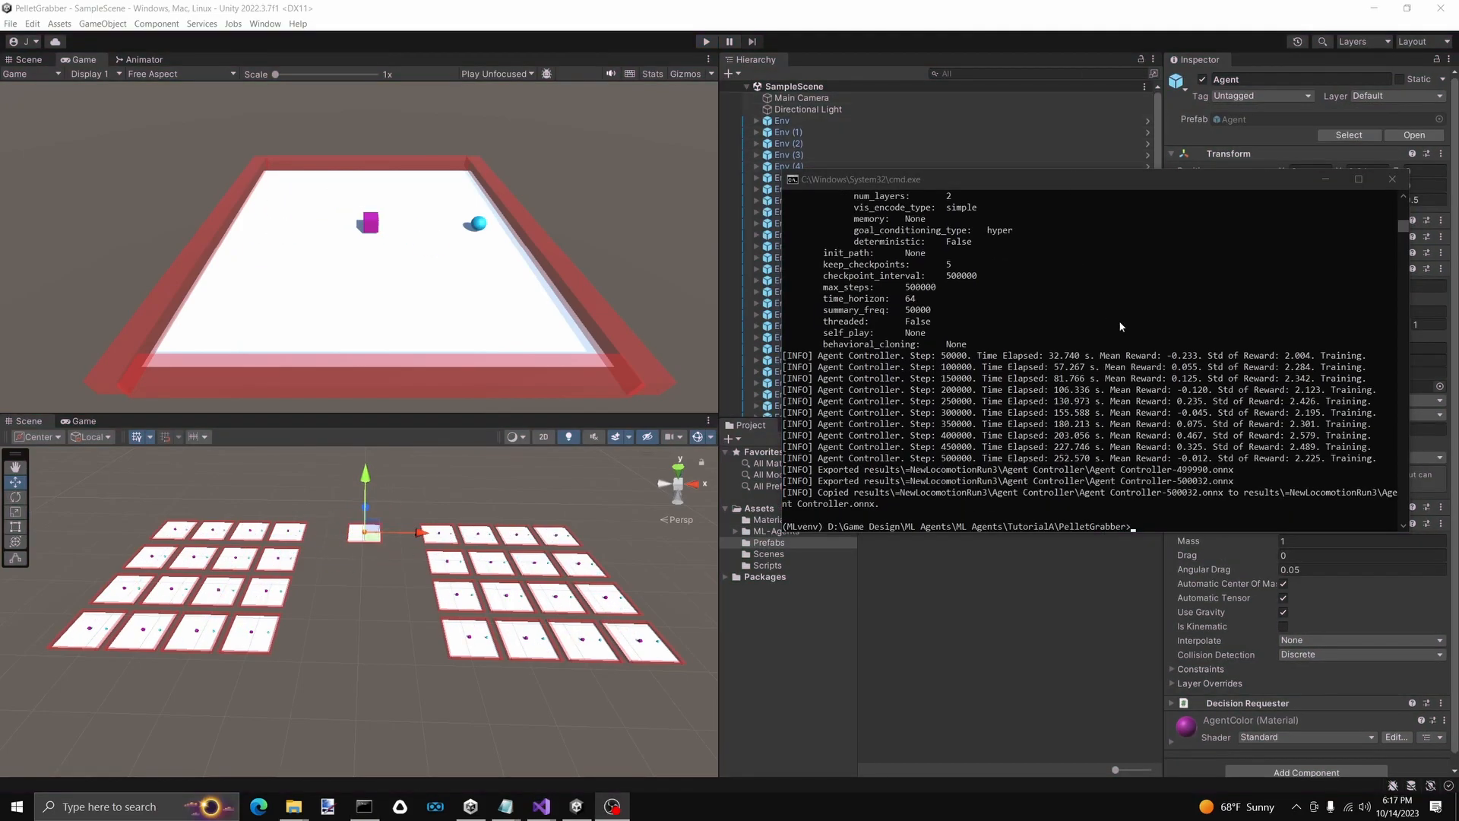
Examine the mean reward values logged for the NewLocomotionRun3 training, comparing them across the training steps
left_click(1196, 441)
left_click(1198, 435)
left_click_drag(1180, 368, 1188, 390)
left_click(1188, 401)
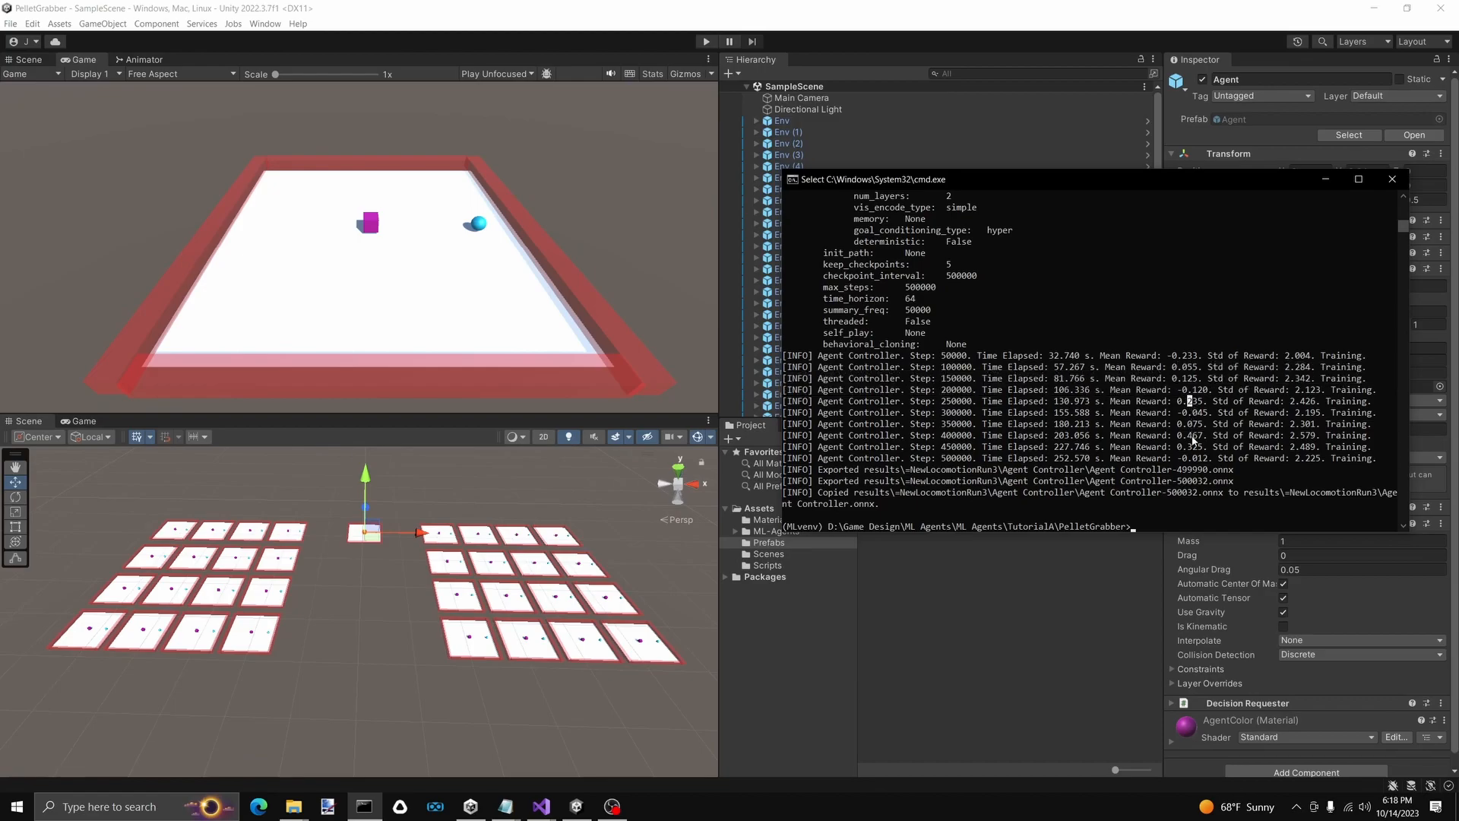
left_click_drag(1194, 459, 1207, 461)
left_click(468, 230)
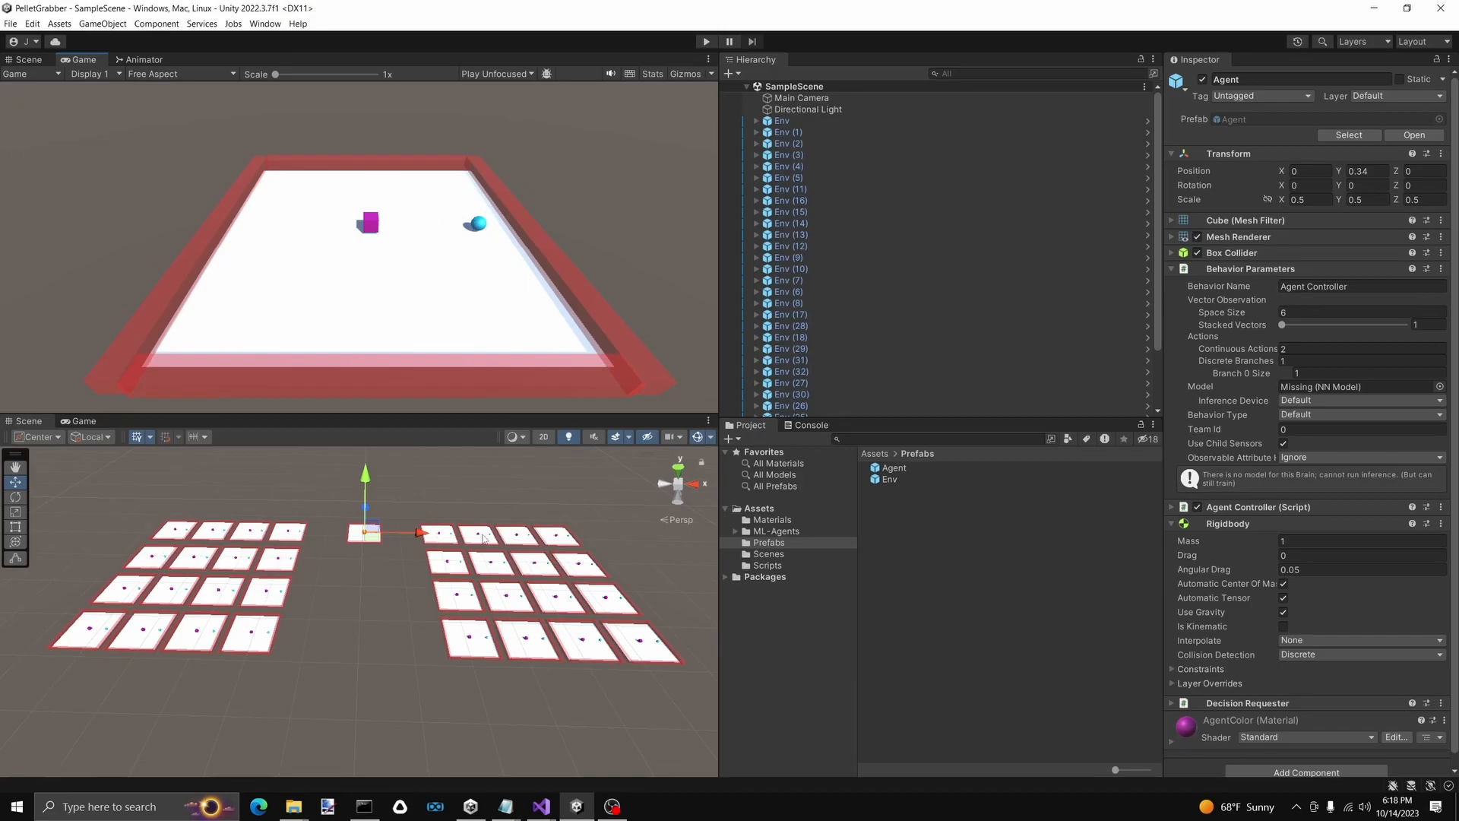
Review the AgentController script's movement code in OnActionReceived and the target observation in CollectObservations
left_click(544, 801)
left_click(638, 760)
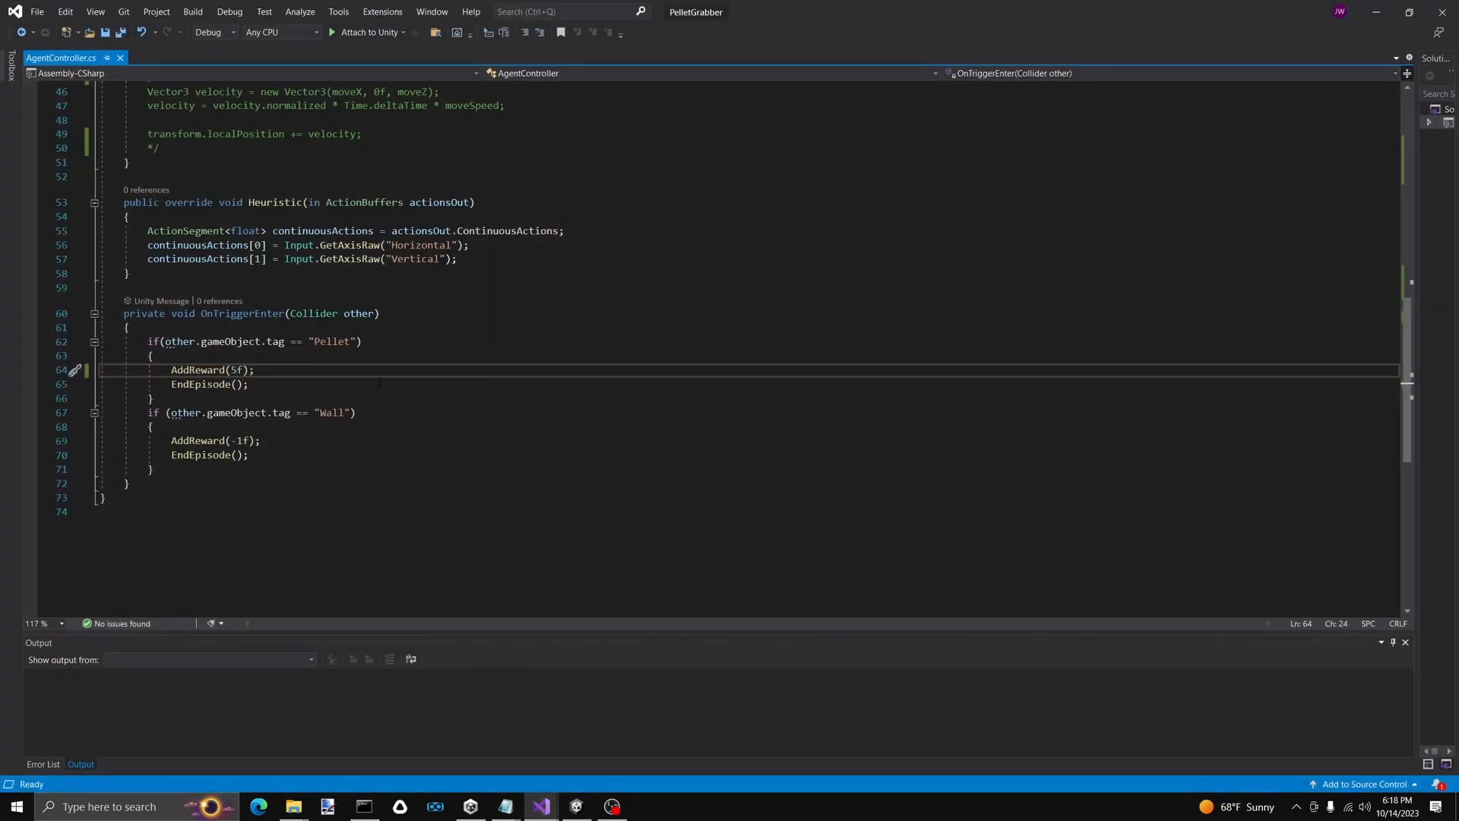
scroll(379, 382, "up", 4)
scroll(348, 360, "up", 3)
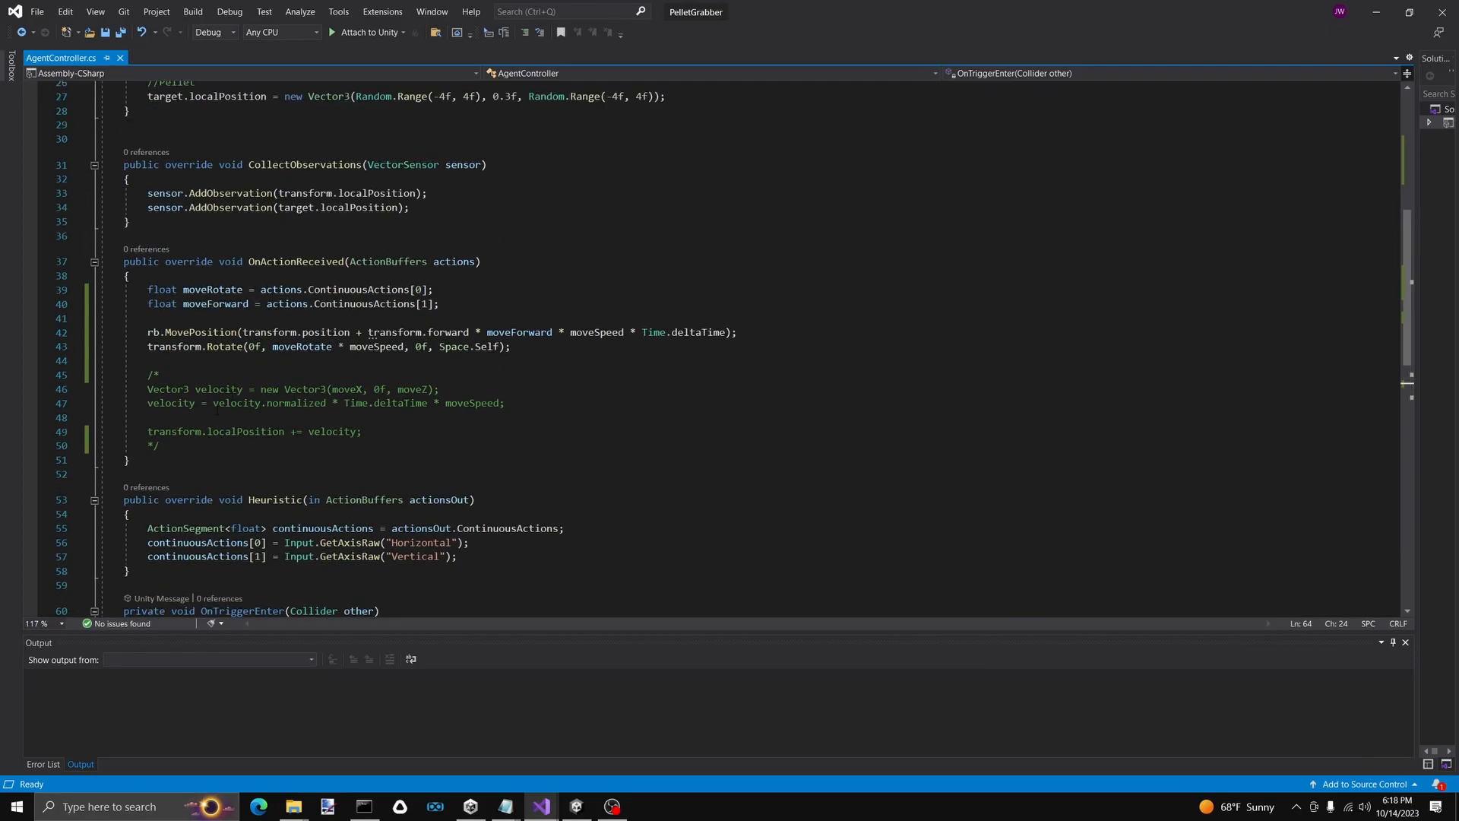
left_click_drag(266, 403, 447, 420)
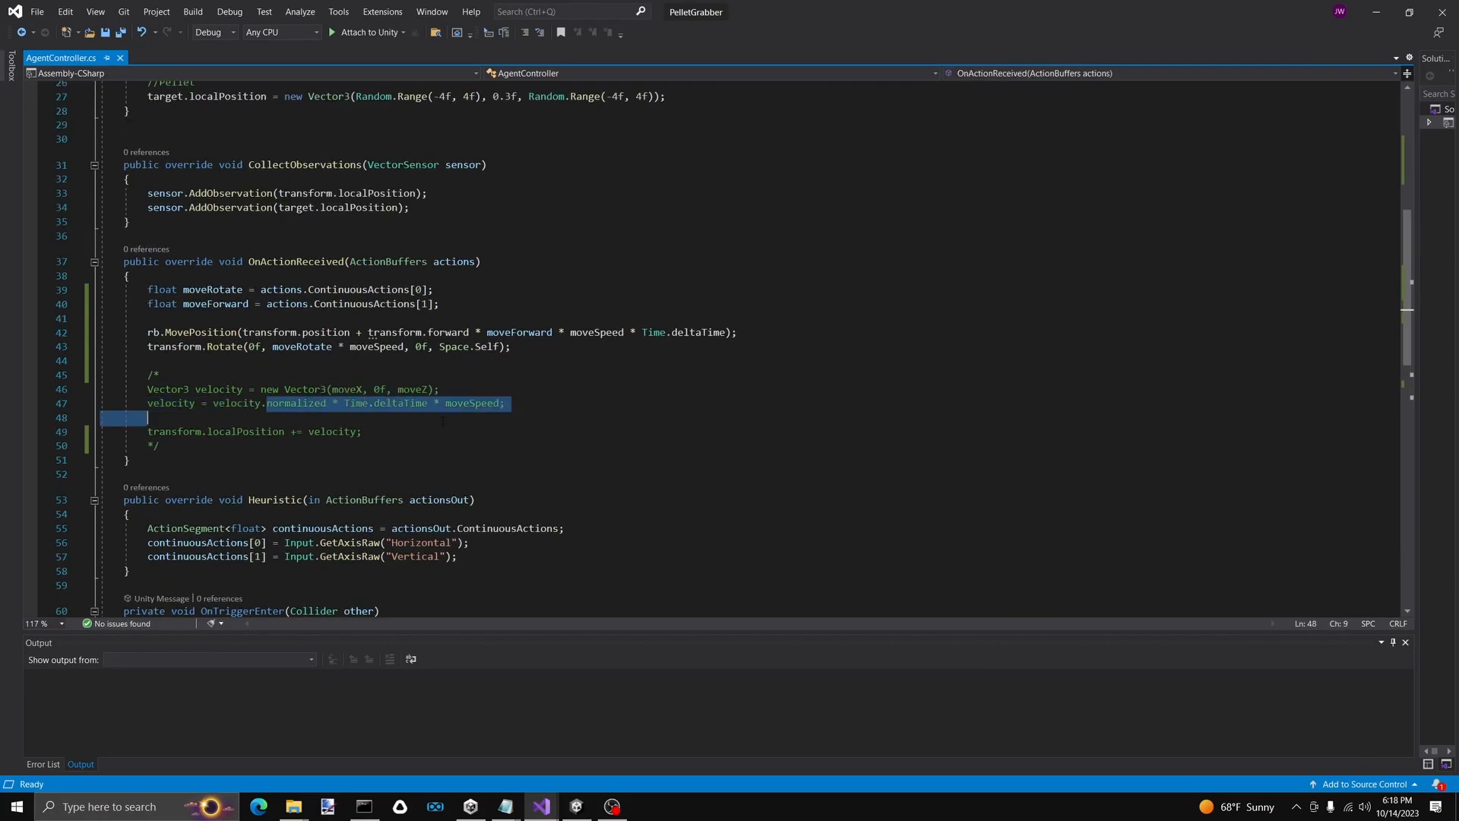
left_click_drag(225, 431, 328, 417)
scroll(297, 431, "up", 2)
double_click(202, 417)
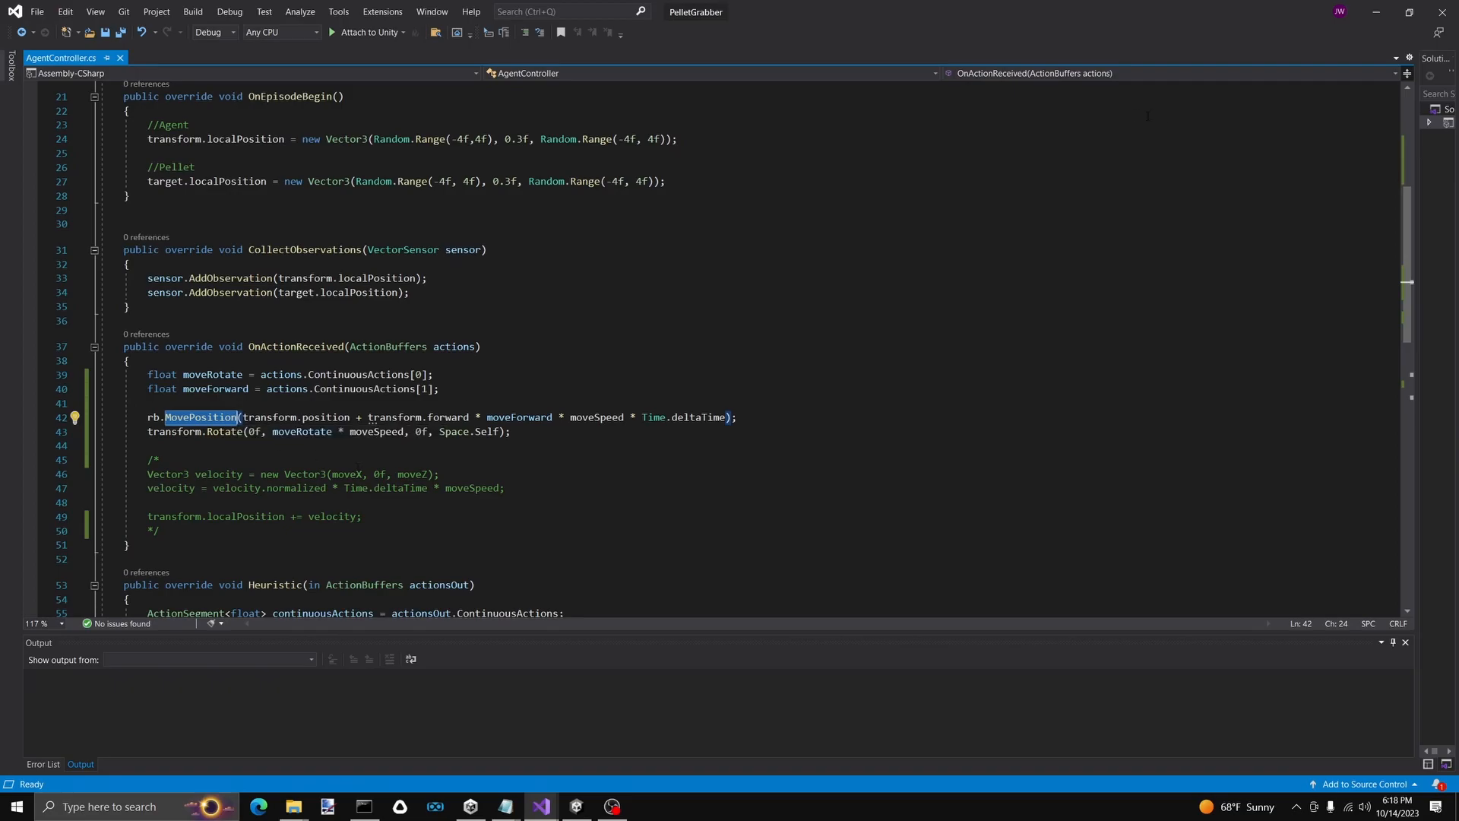
scroll(358, 466, "up", 3)
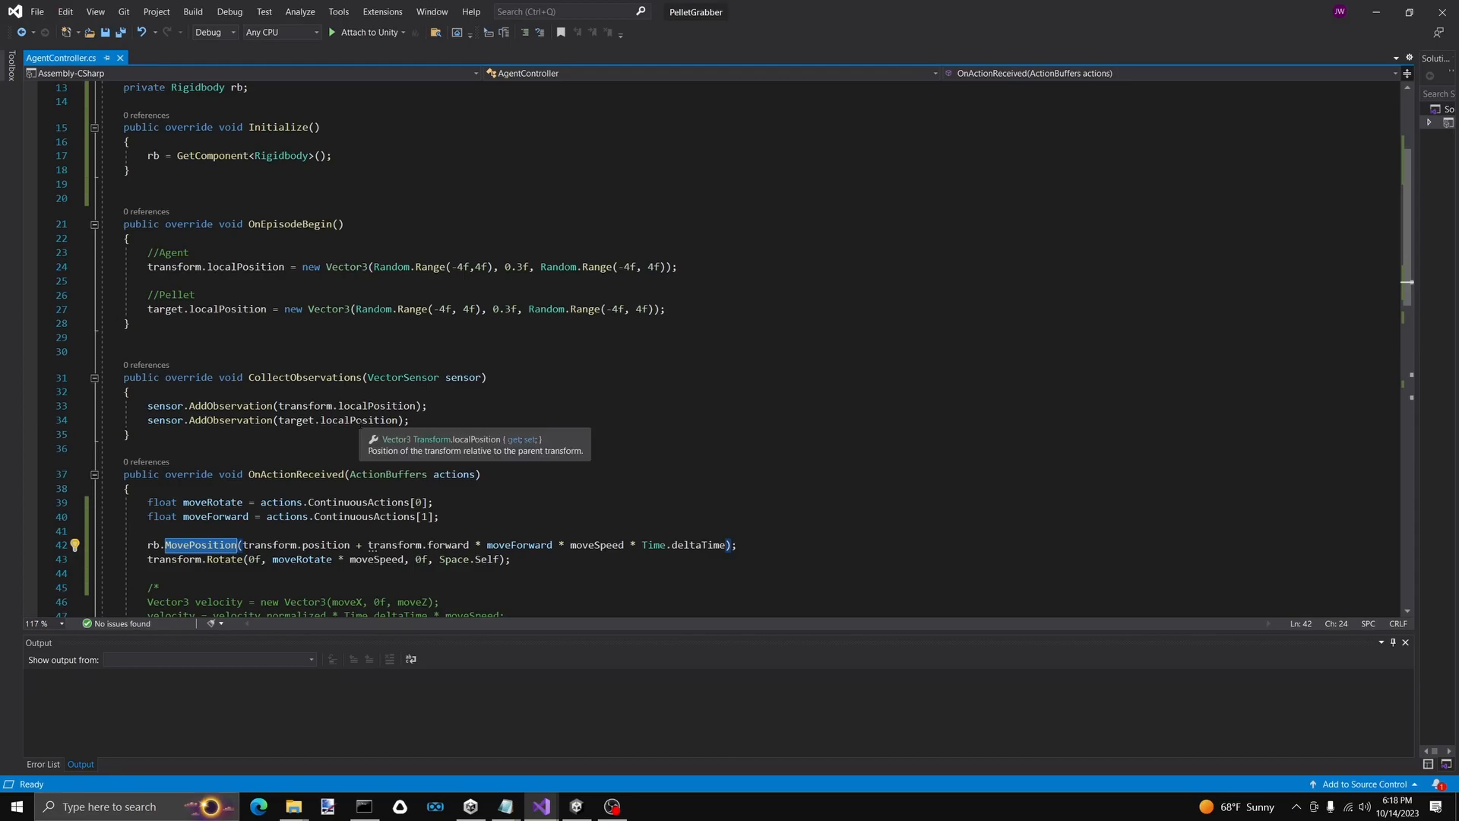
left_click_drag(410, 420, 147, 421)
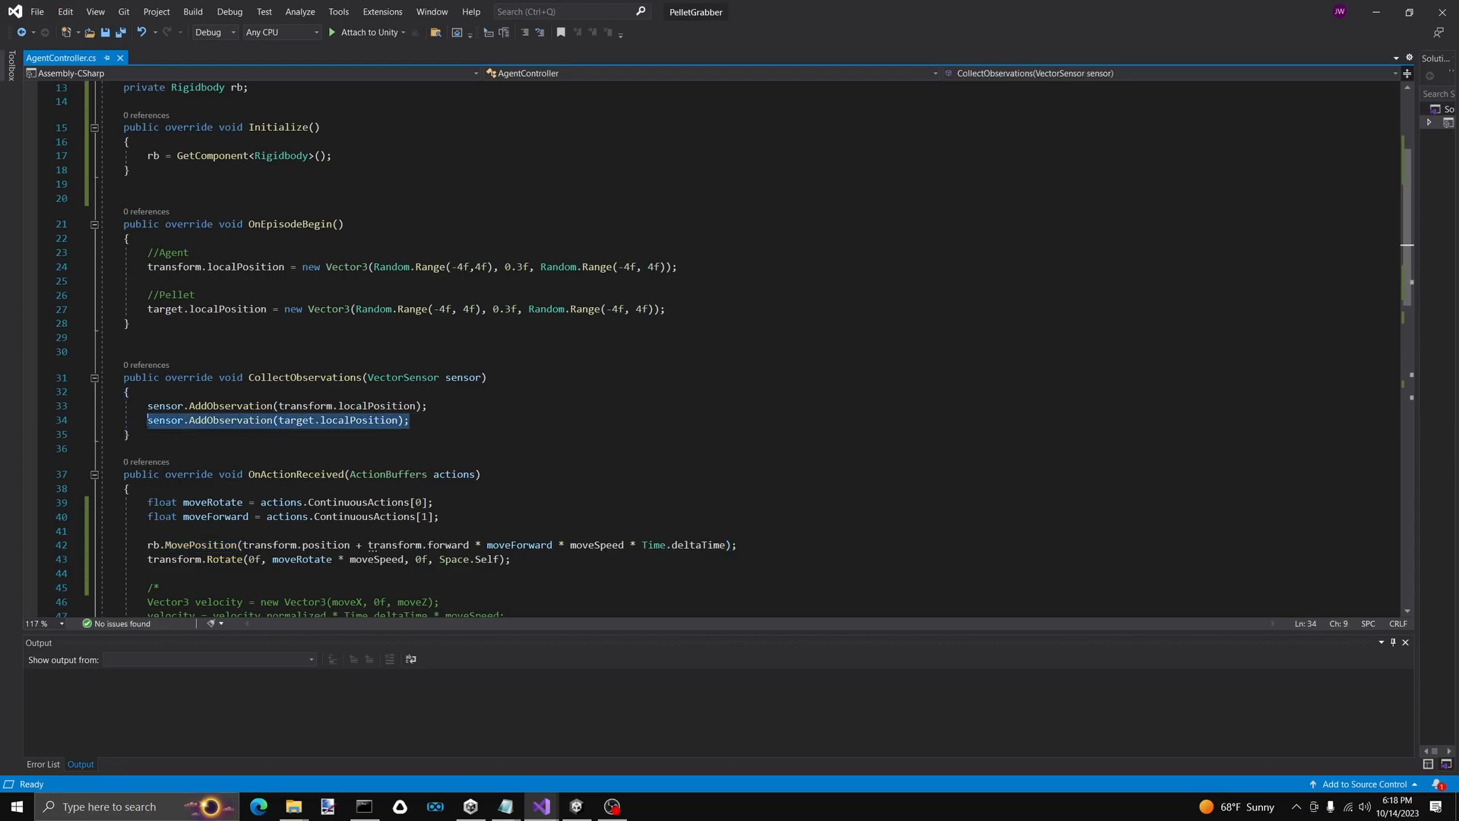
left_click(147, 420)
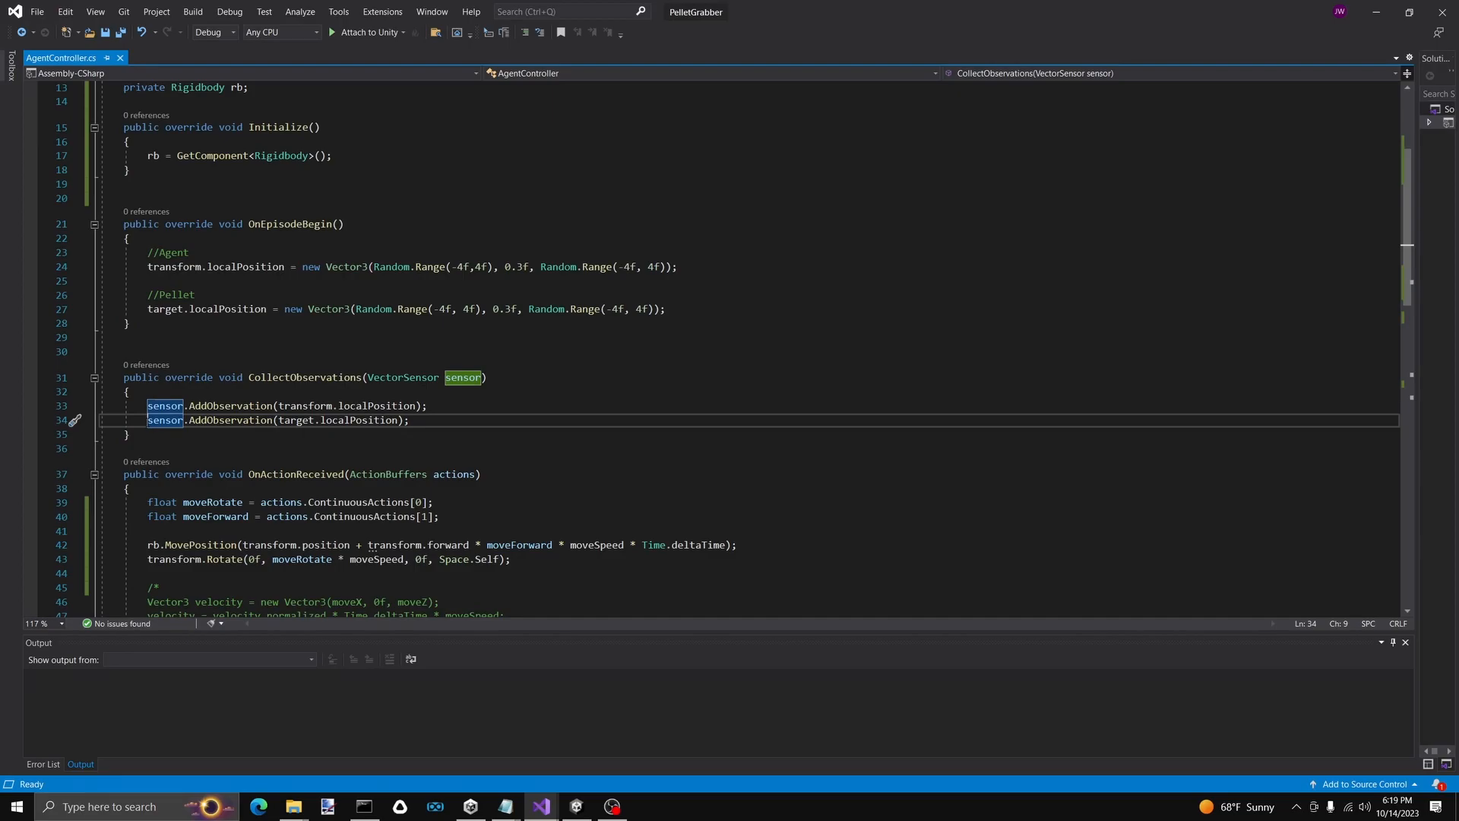
Comment out the target.localPosition observation in CollectObservations and save the AgentController script
scroll(750, 349, "up", 1)
scroll(749, 349, "down", 1)
left_click_drag(148, 406, 420, 427)
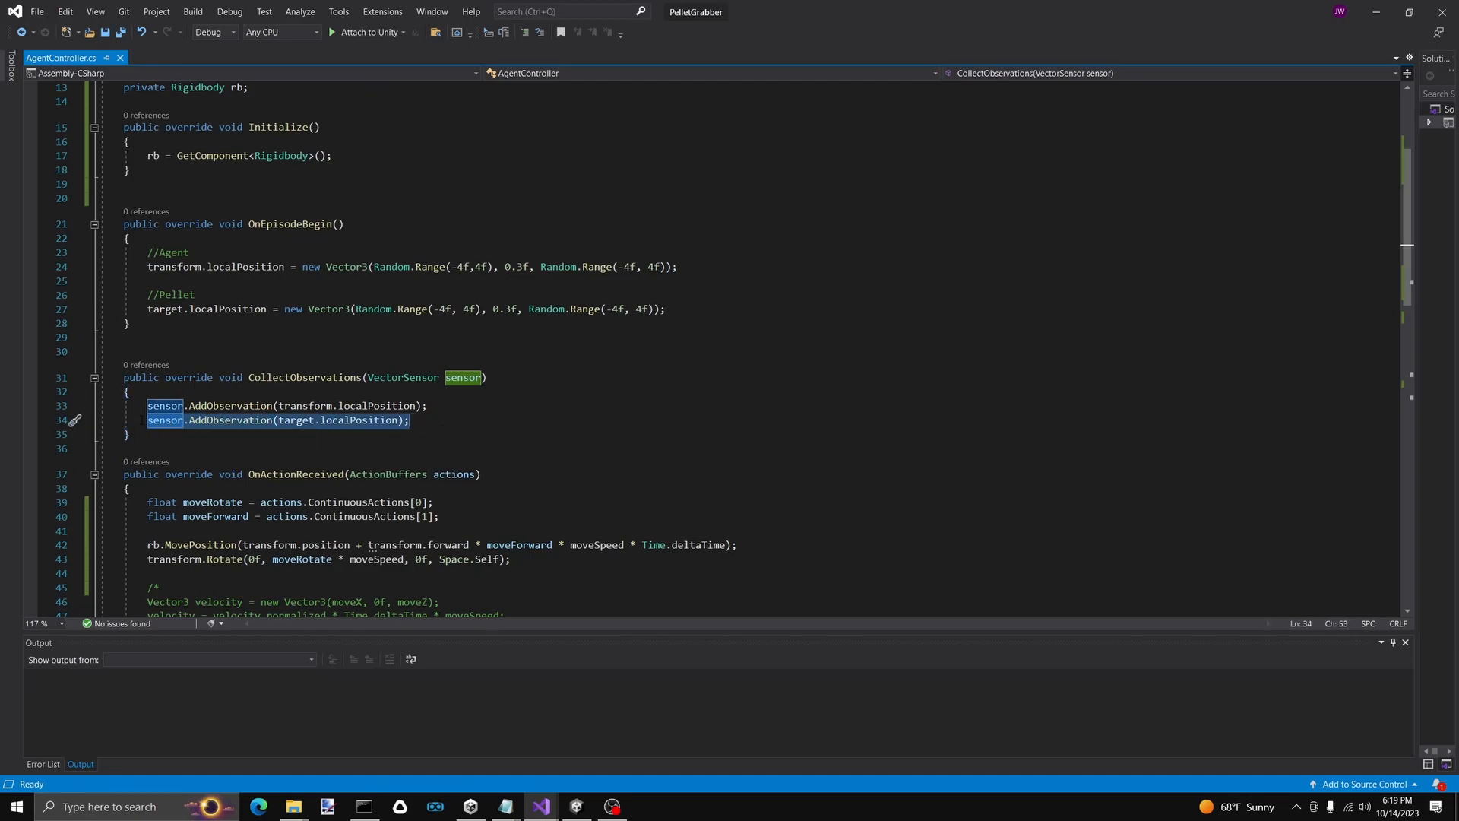
left_click(141, 419)
type("//")
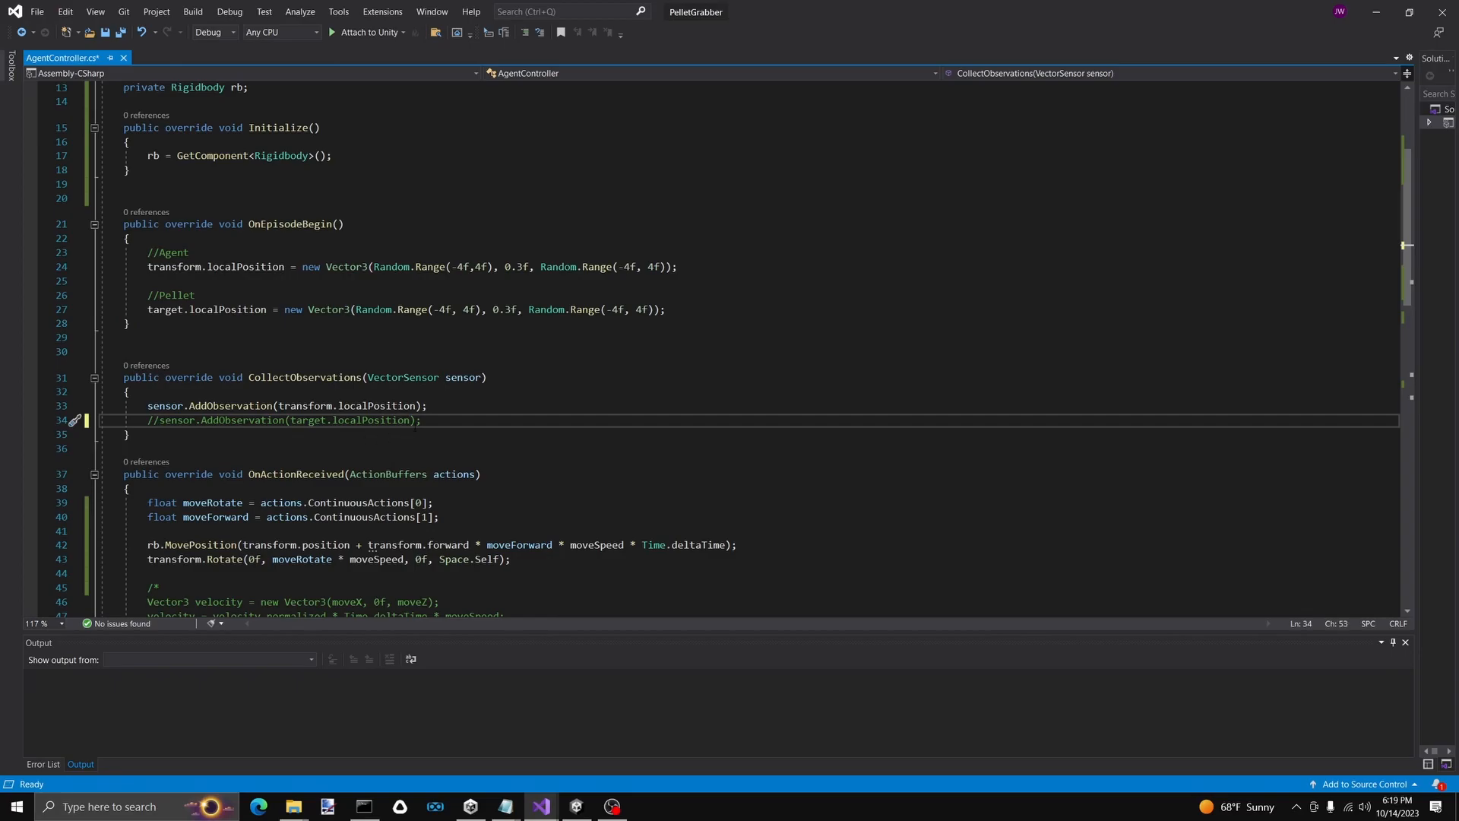
key("ctrl+s")
left_click_drag(207, 406, 327, 377)
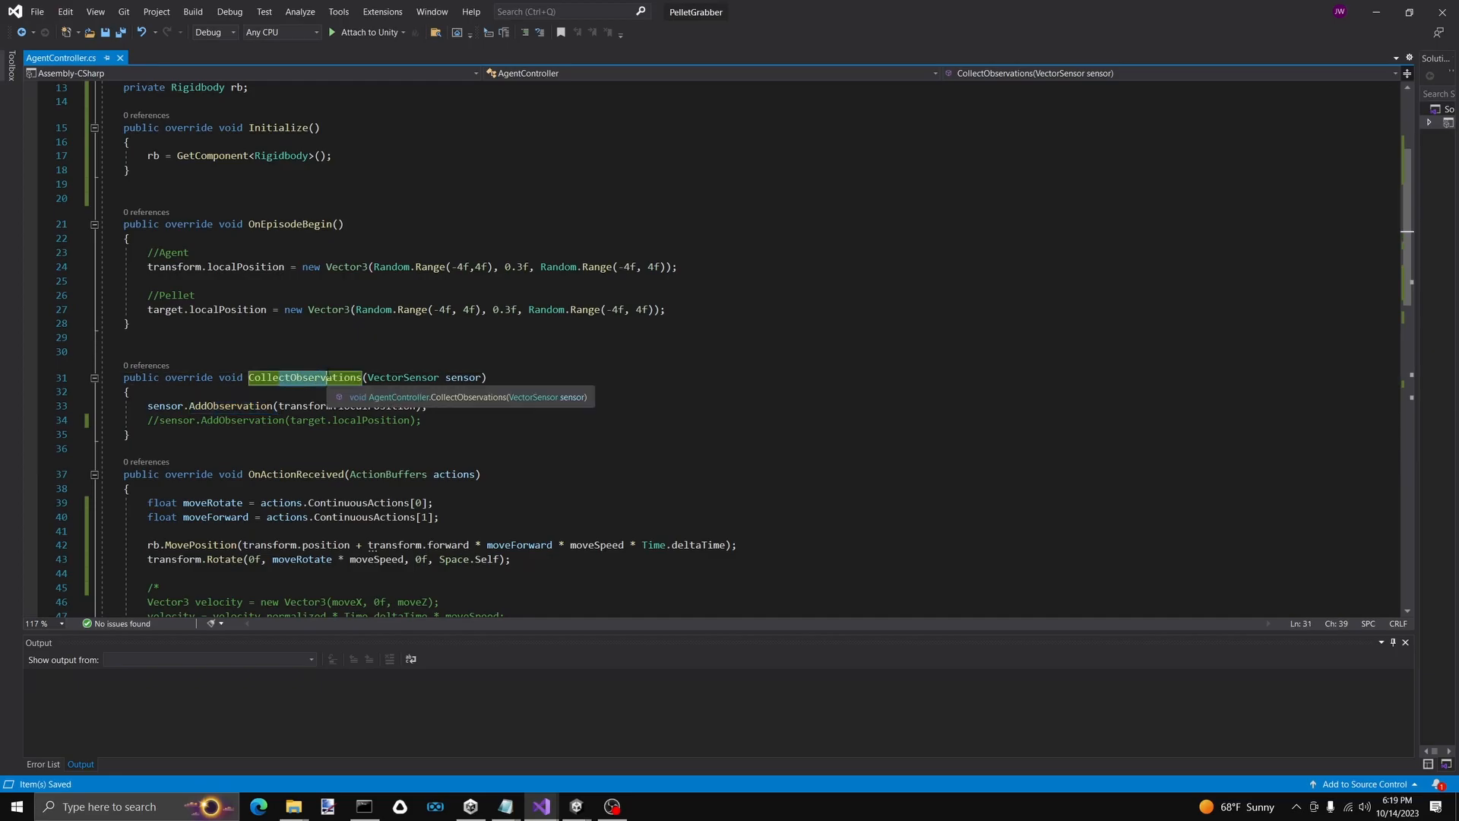
left_click(1377, 11)
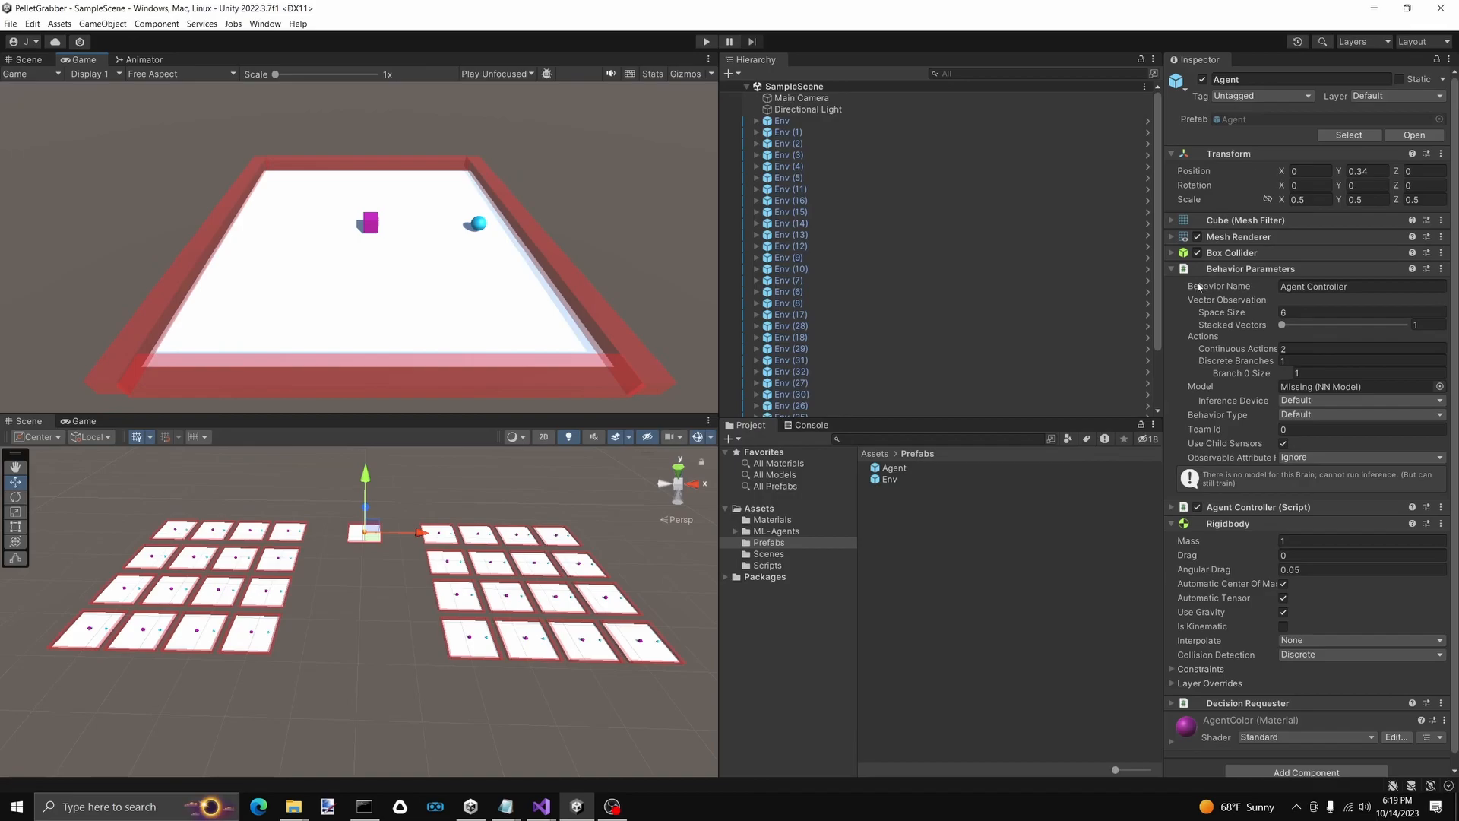
Open the Env prefab and set the Agent's vector observation Space Size to 3 in its Behavior Parameters
left_click(891, 480)
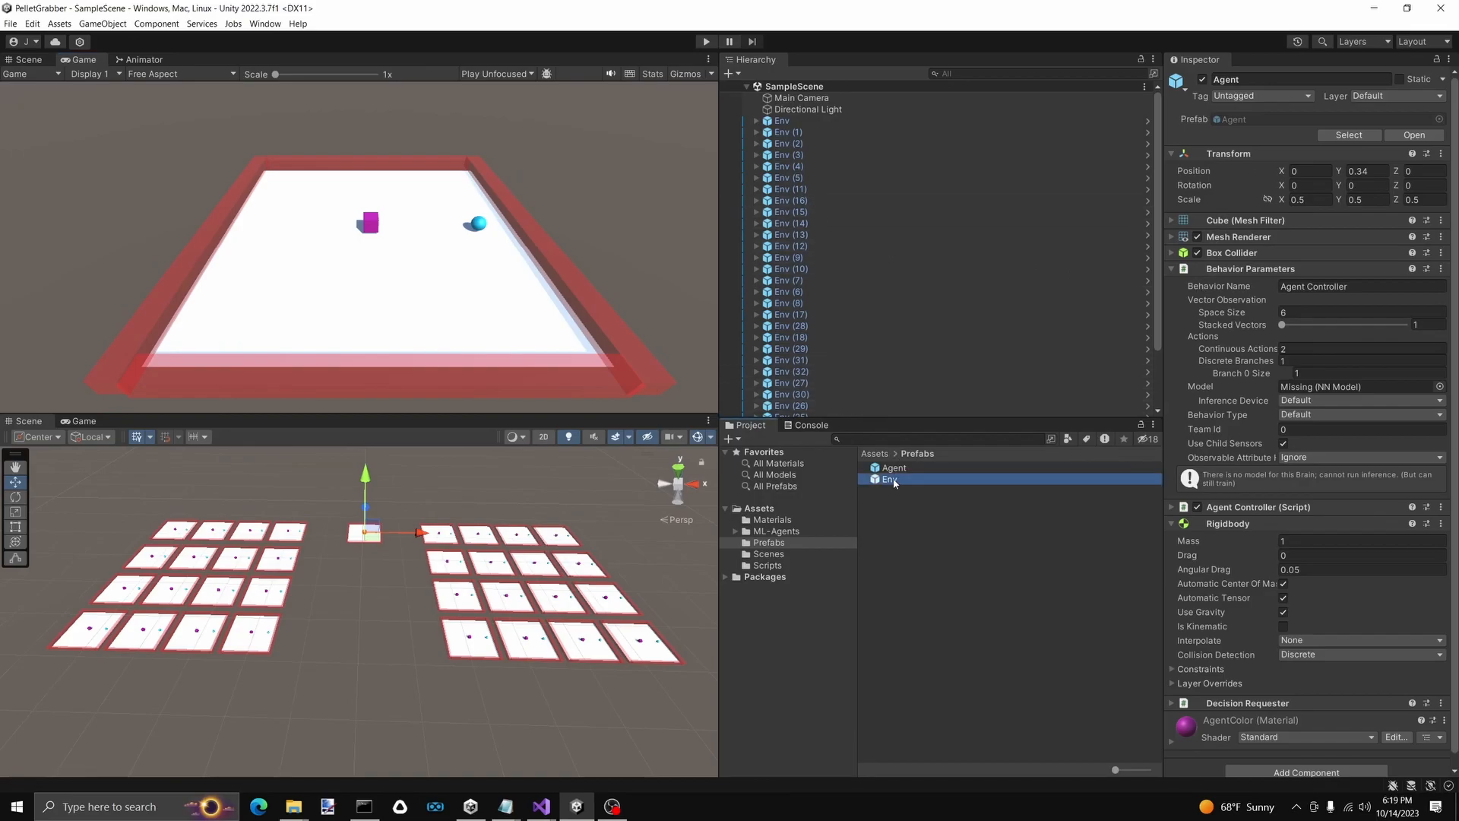
double_click(891, 479)
left_click(798, 139)
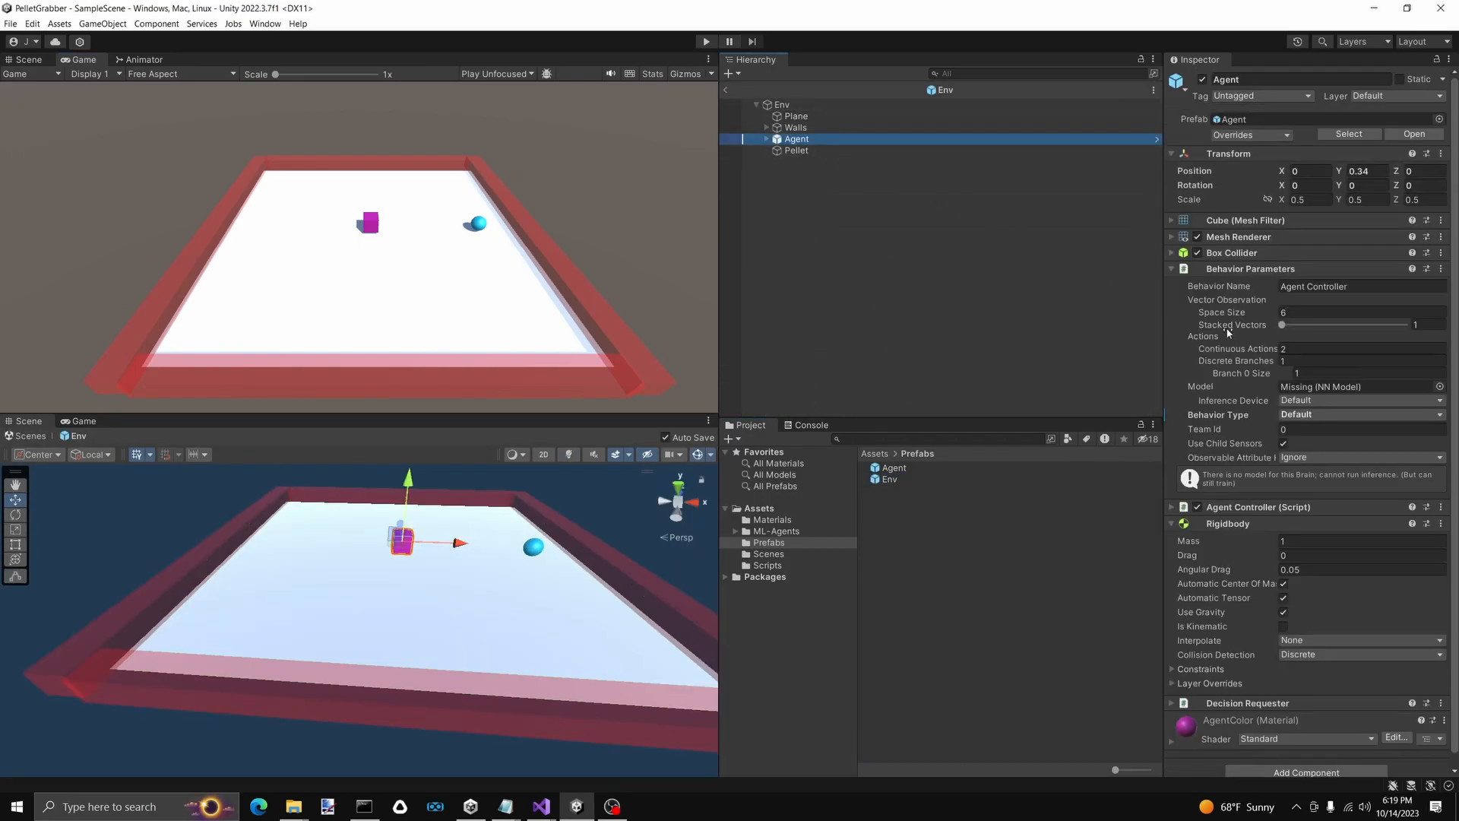
double_click(894, 469)
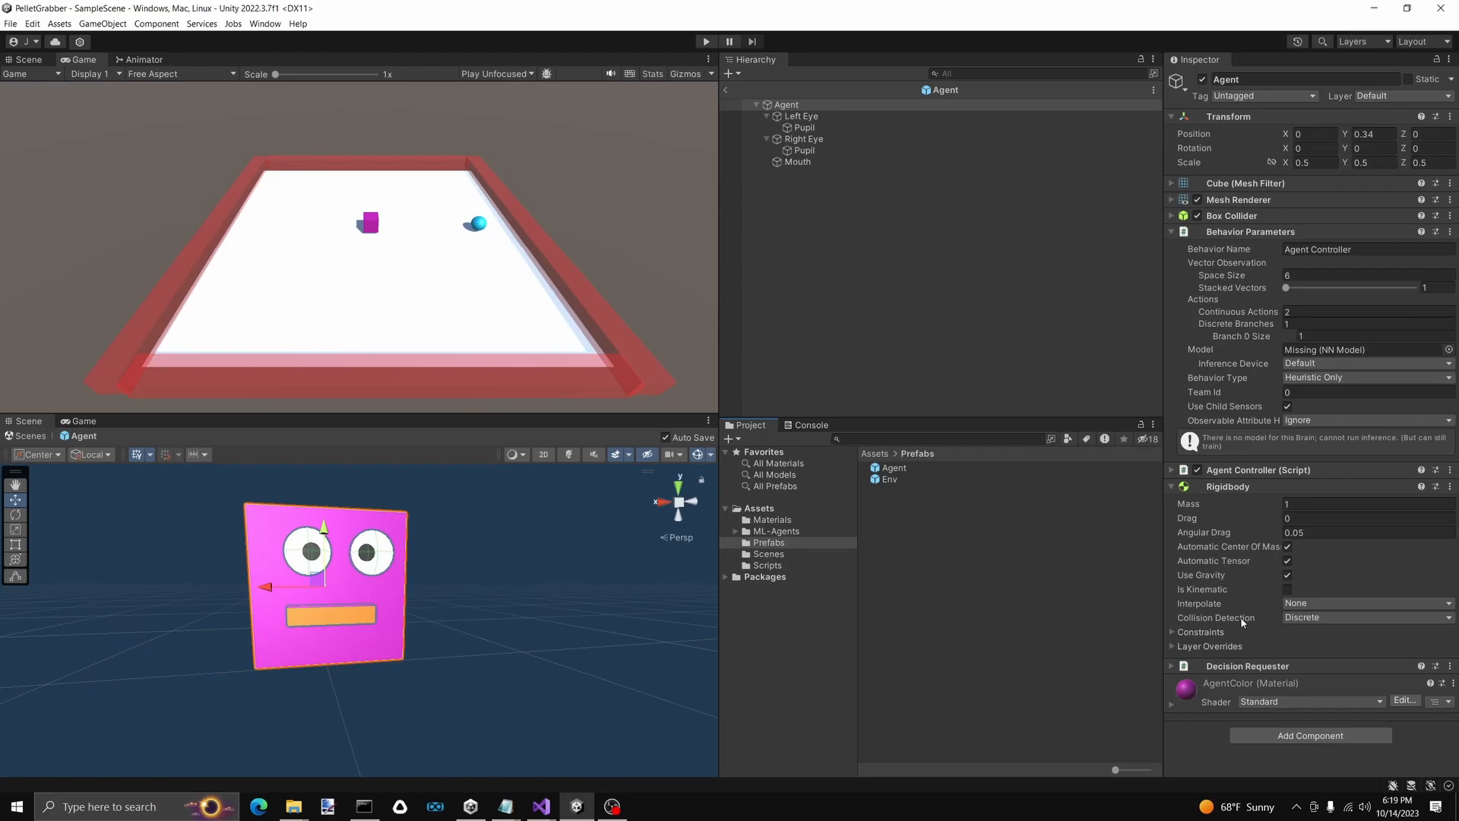
double_click(888, 479)
left_click(810, 142)
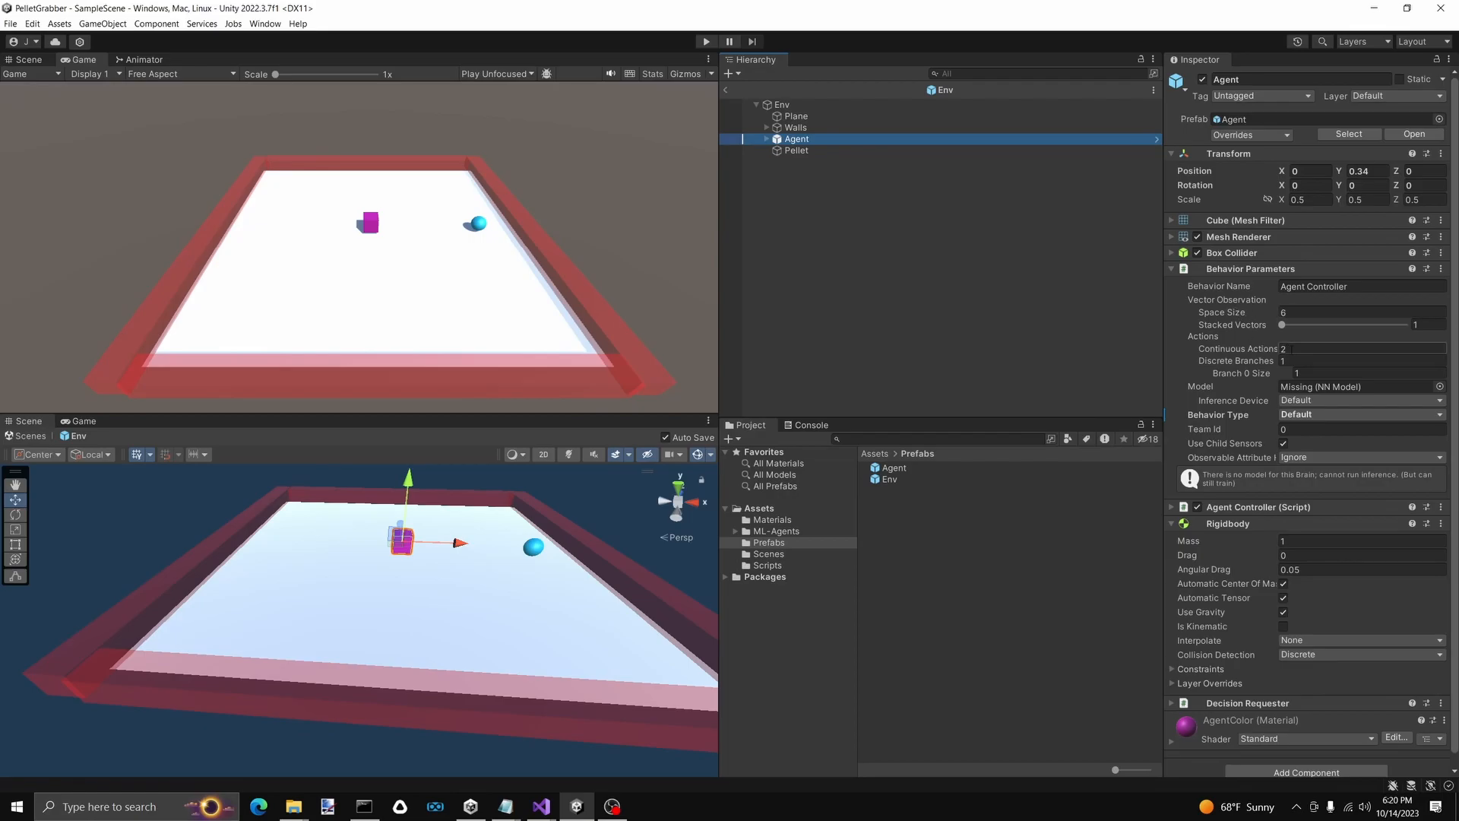
left_click(1282, 312)
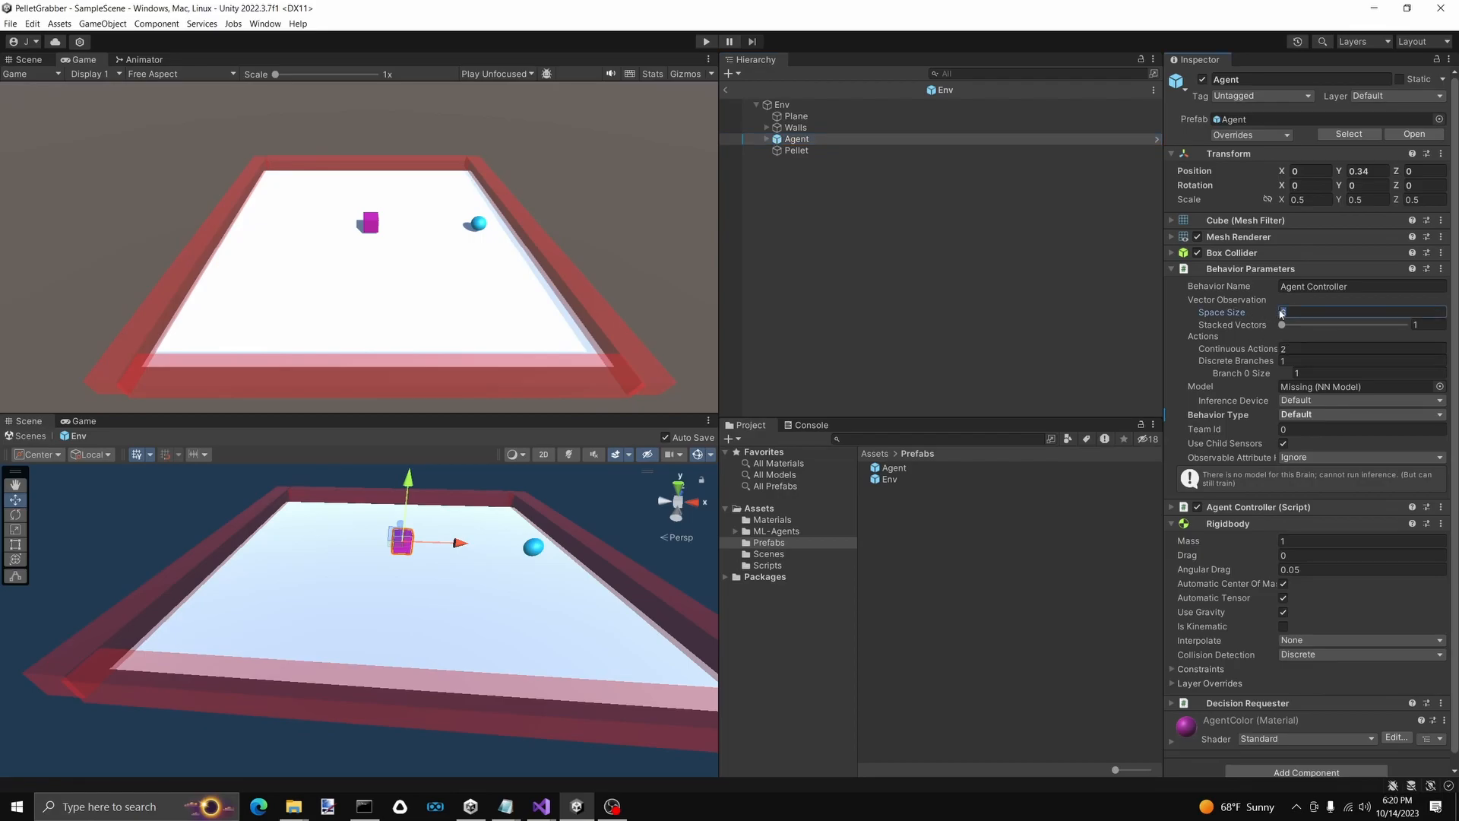
type("3")
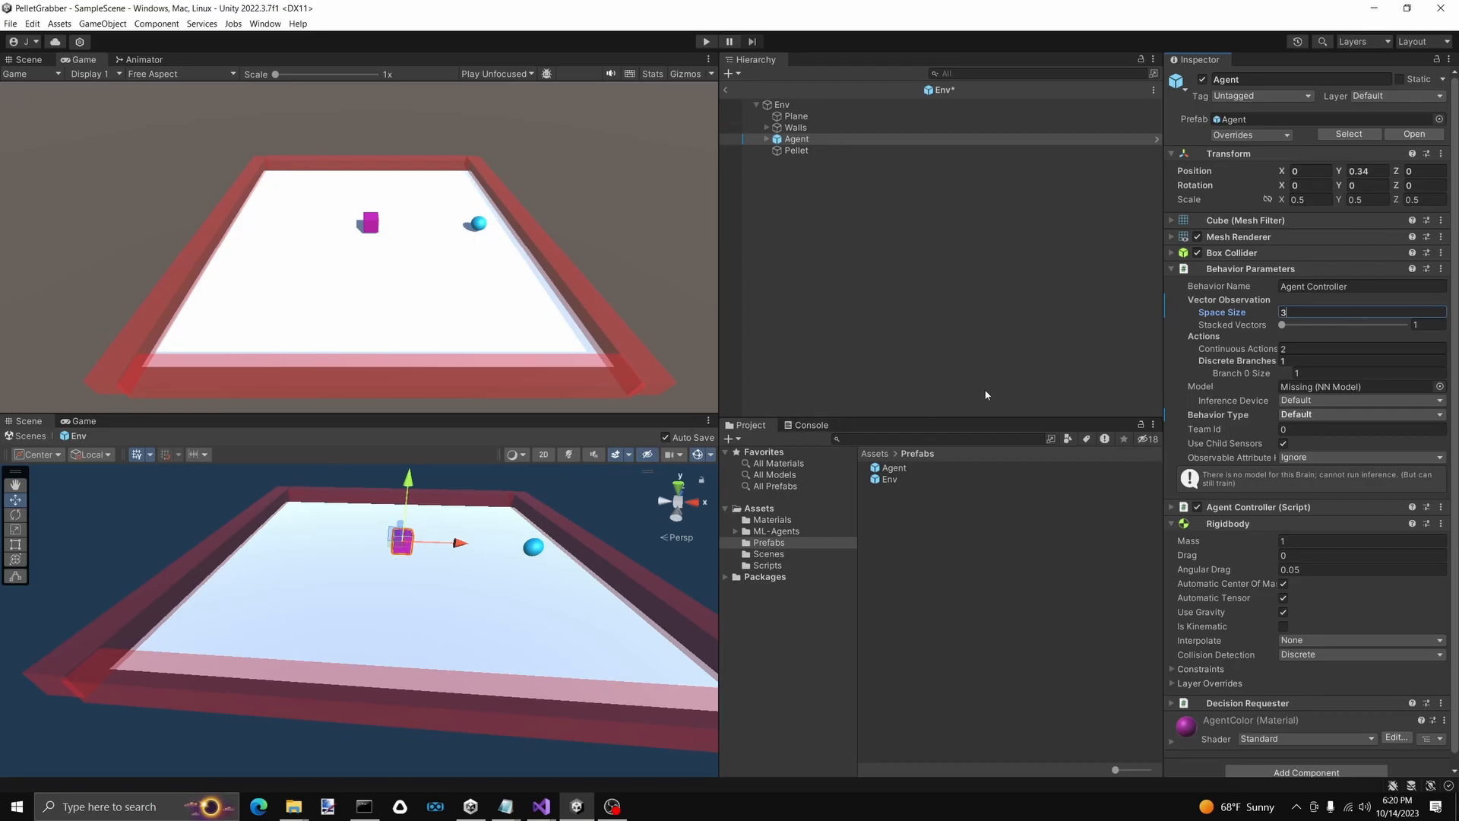
left_click(1104, 303)
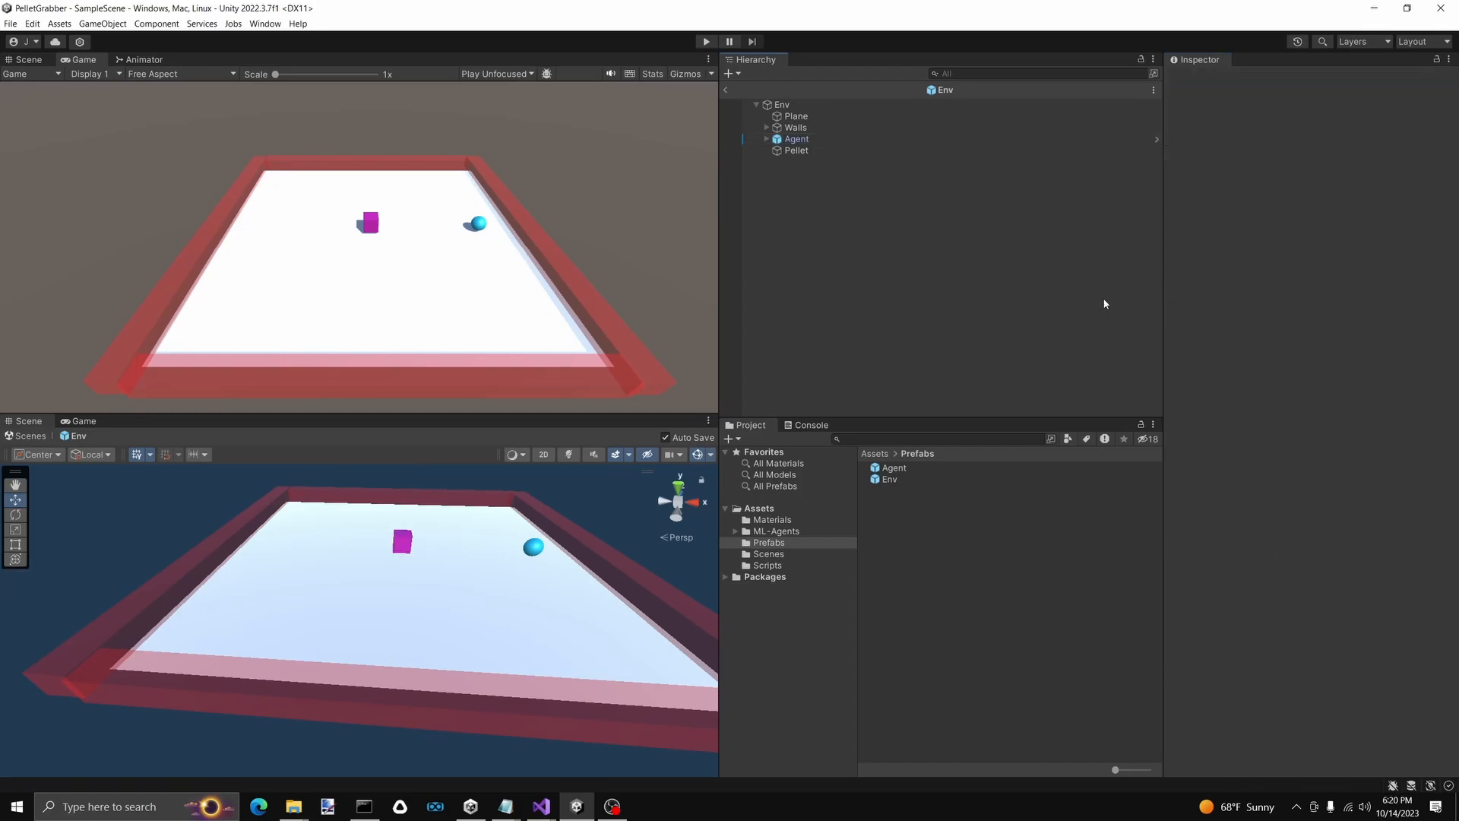
Add a Ray Perception Sensor 3D component directly to the Agent in the Env prefab
left_click(805, 151)
left_click(822, 140)
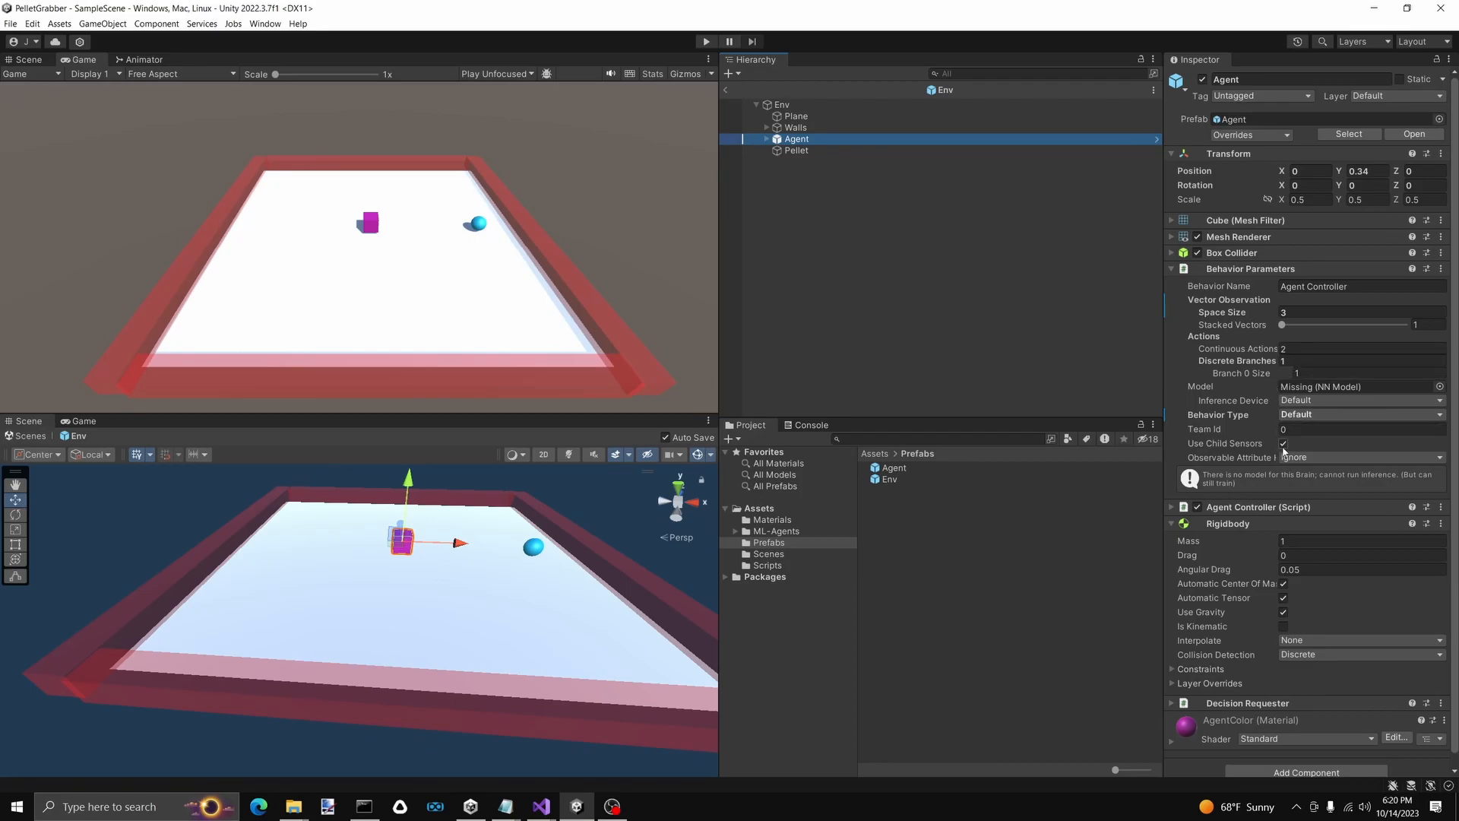
scroll(1285, 451, "down", 1)
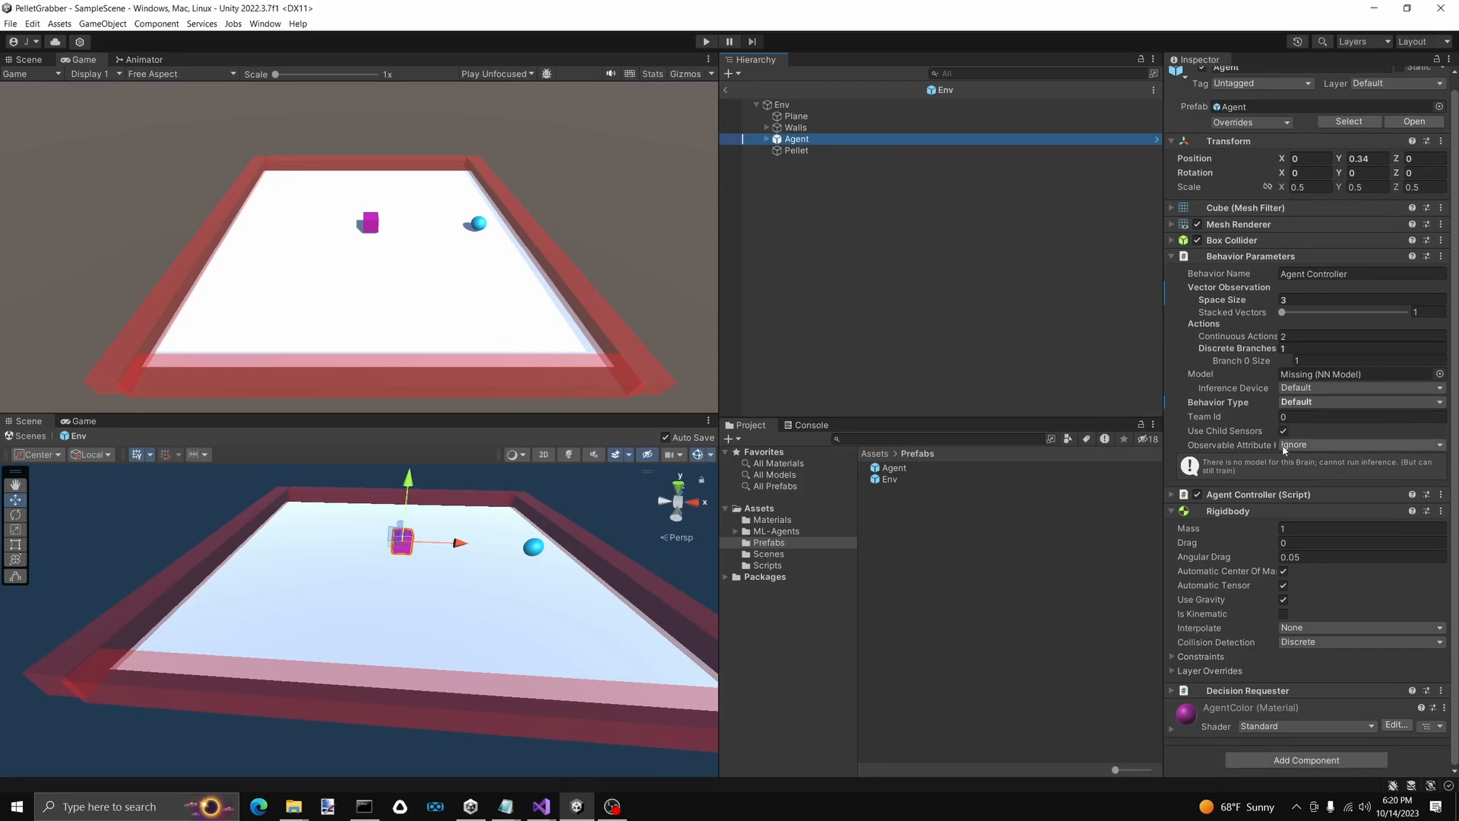
left_click(1267, 762)
type("ray")
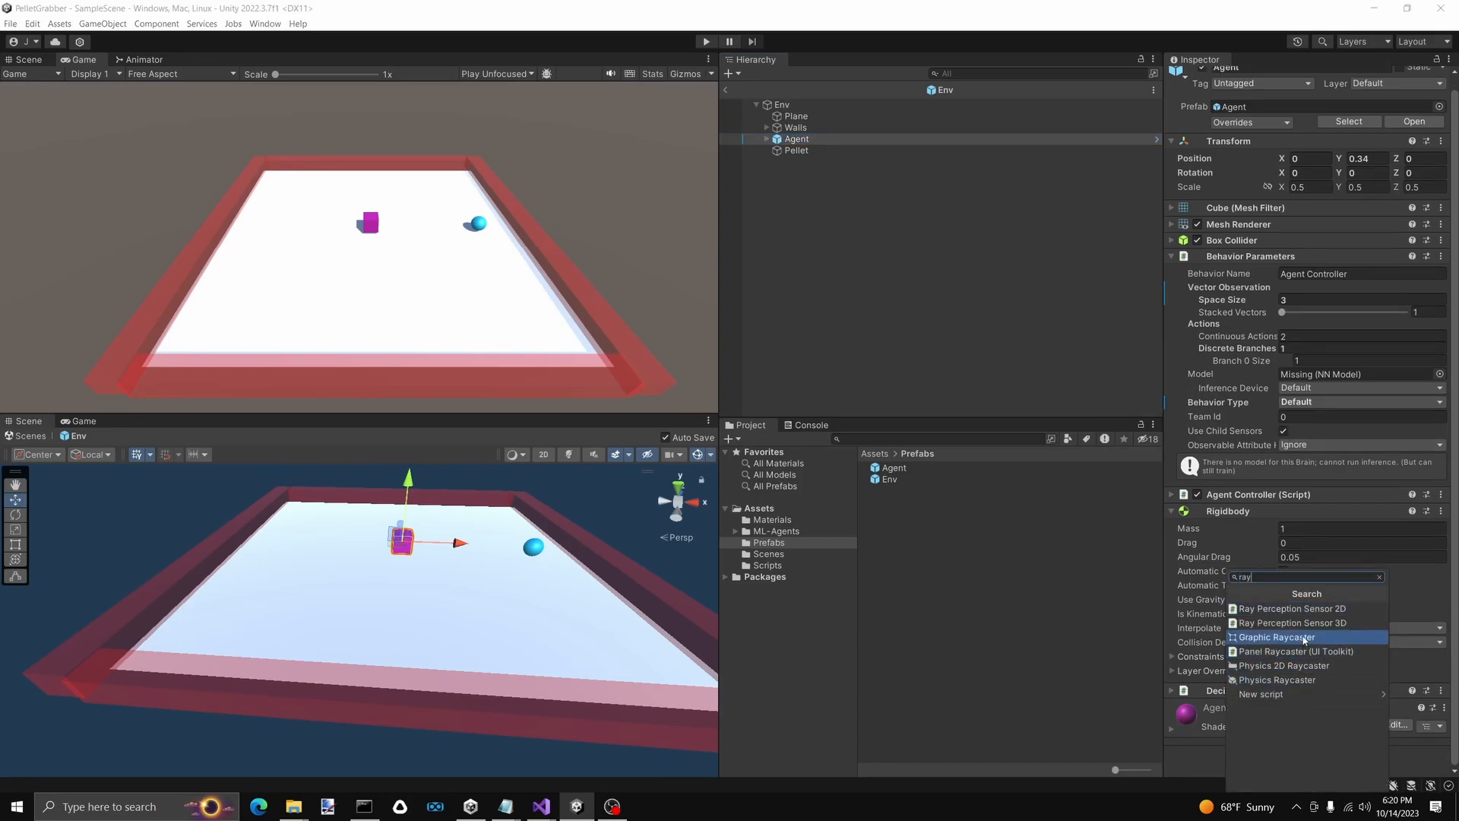
left_click(1309, 625)
Try moving the Agent slightly backward along its Z axis, and undo the move
right_click_drag(460, 564, 221, 608)
left_click_drag(340, 584, 330, 584)
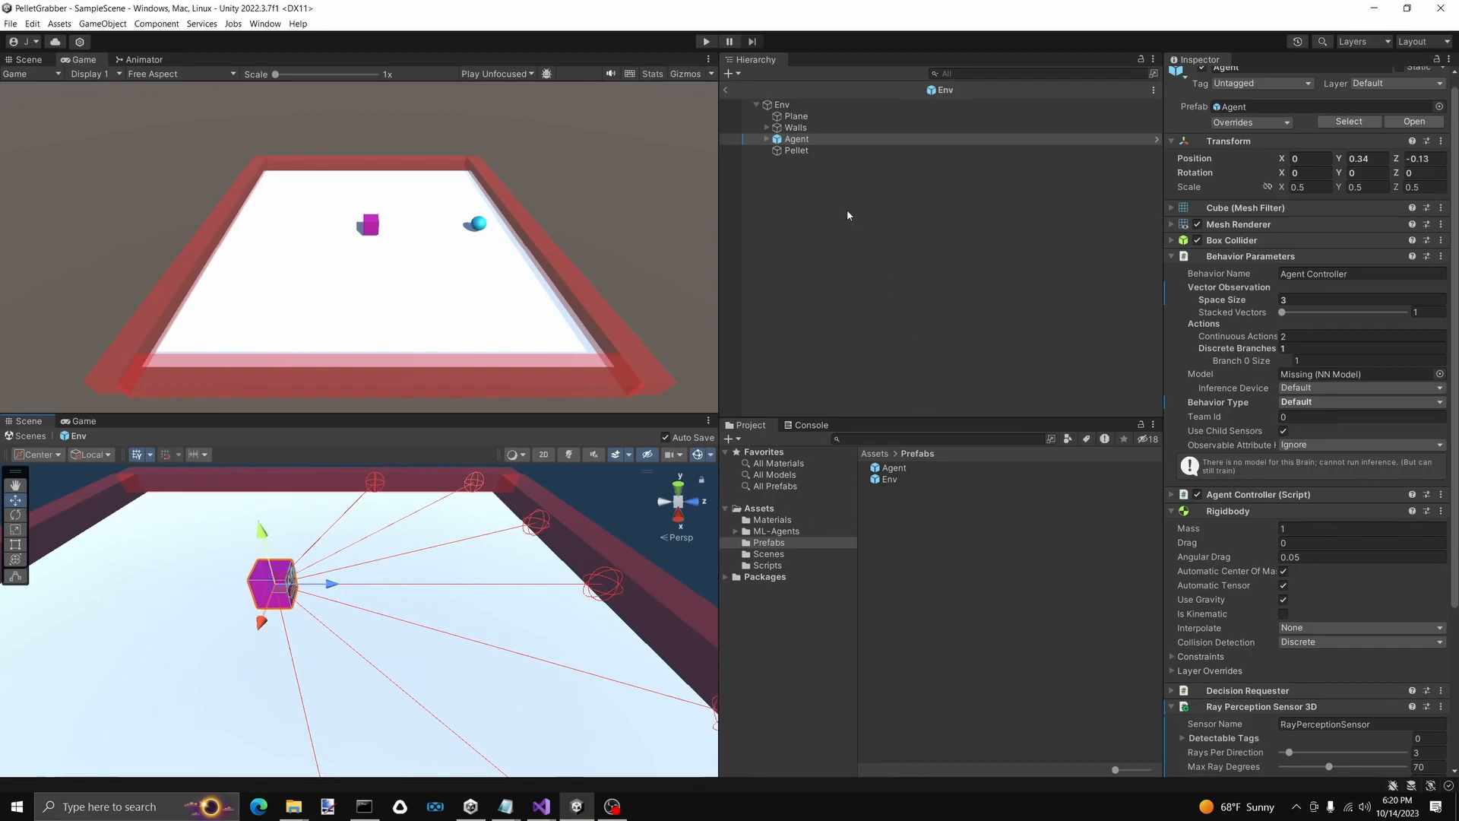
key("ctrl+z")
Expand the Agent's children and remove the Ray Perception Sensor 3D component from the Agent
left_click(797, 139)
left_click(767, 139)
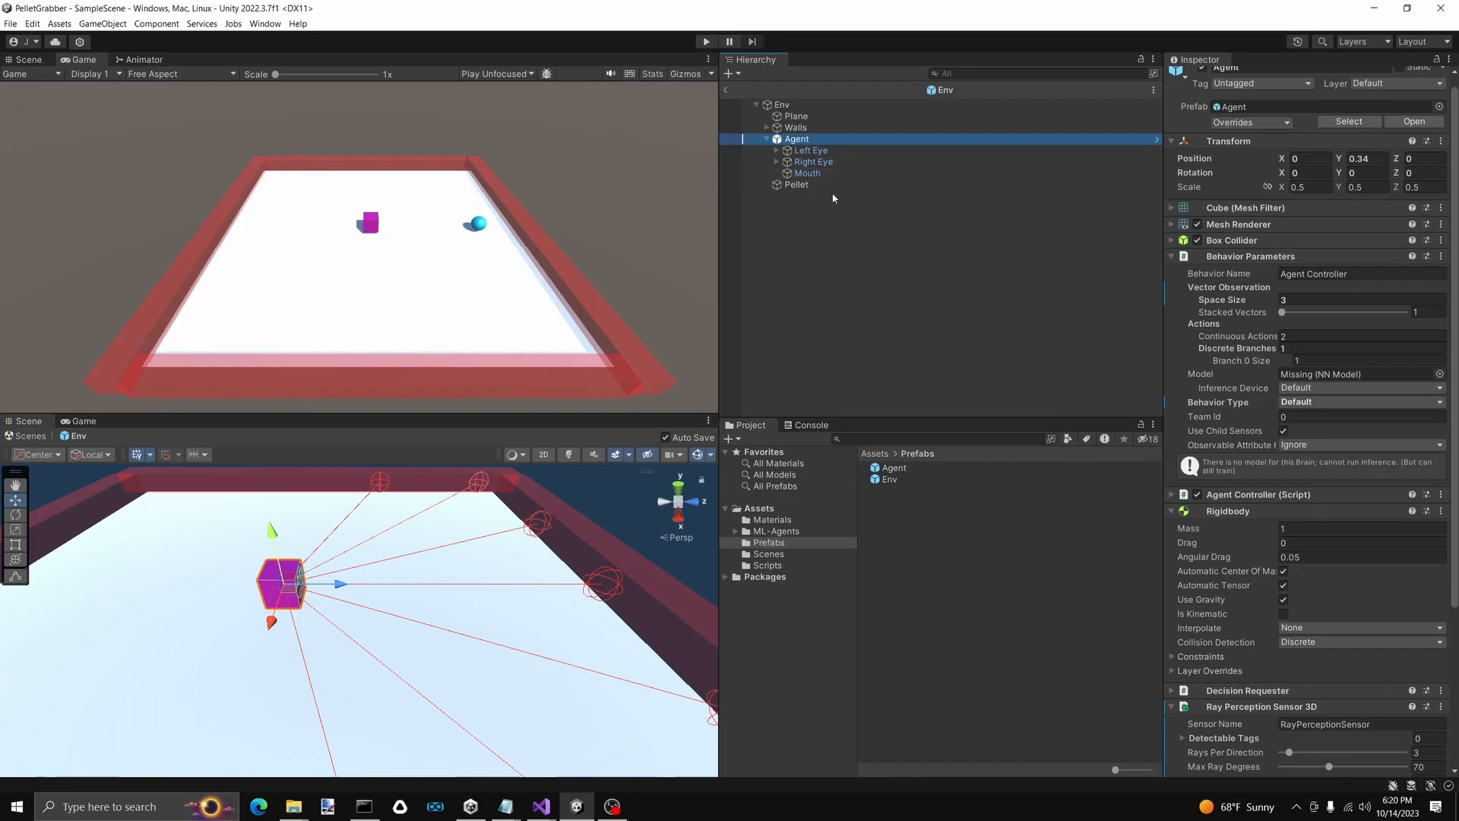
scroll(1247, 660, "down", 5)
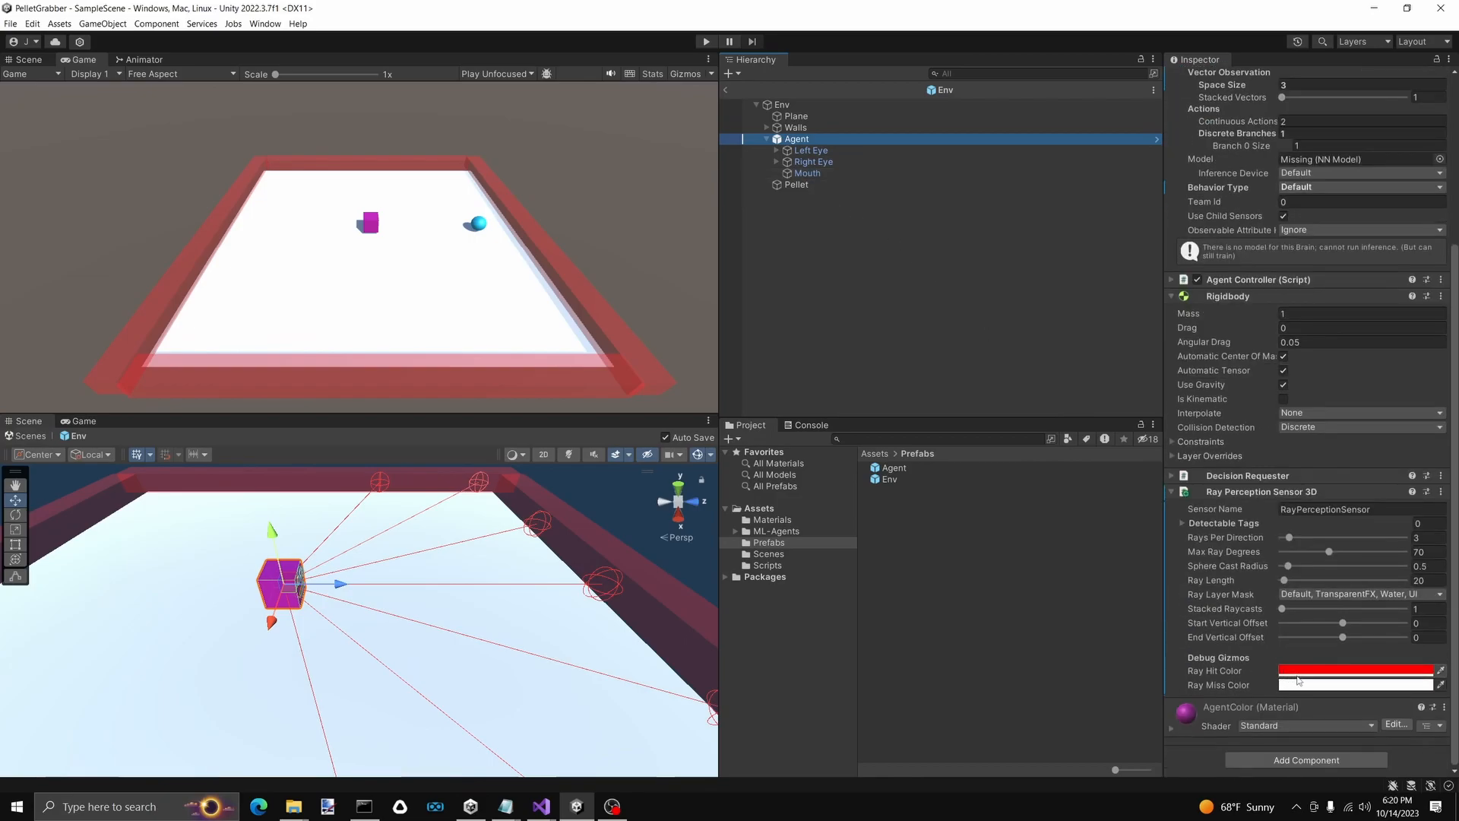
left_click(1441, 492)
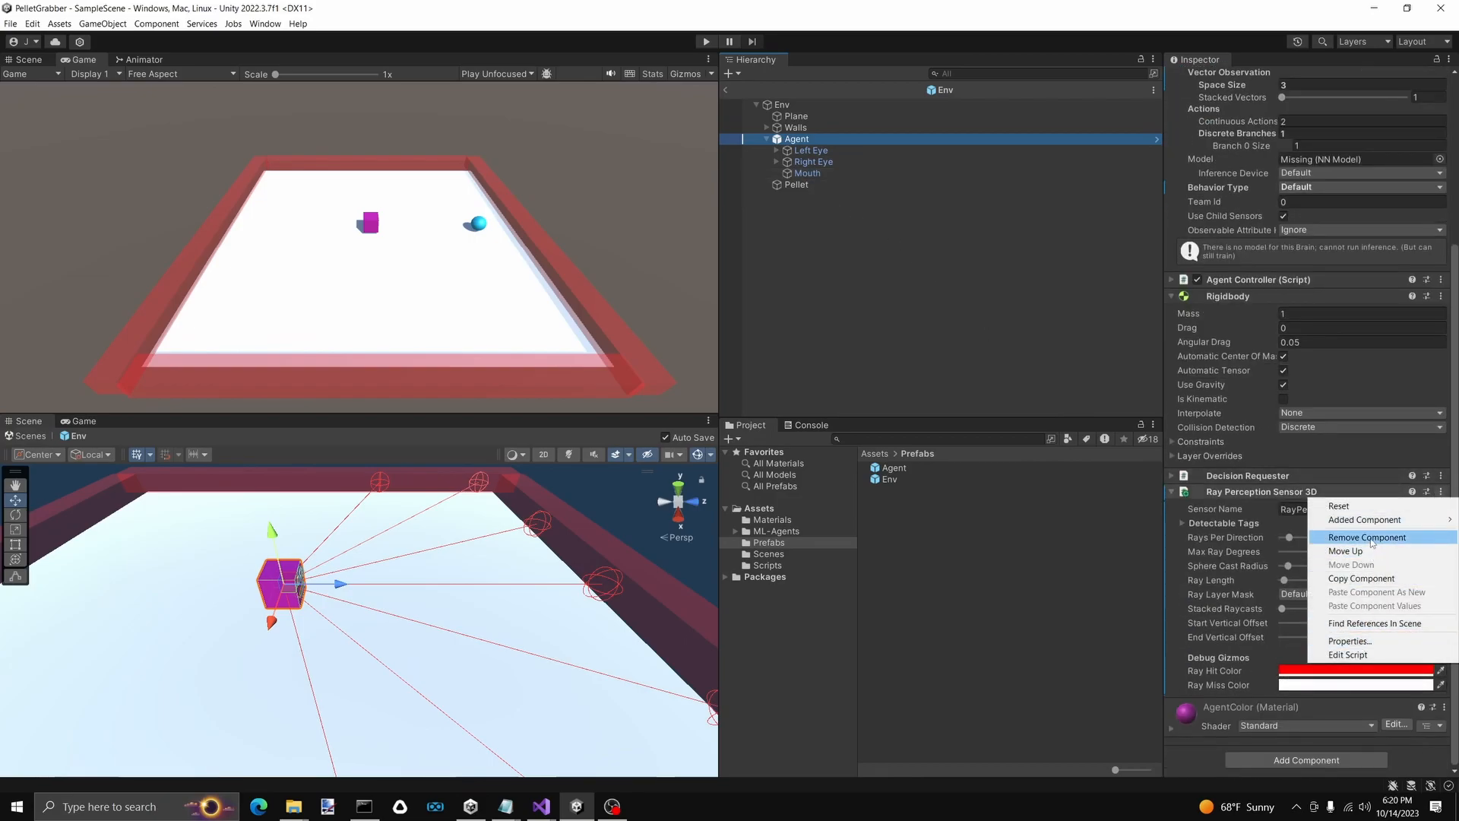
left_click(1370, 537)
Create an empty child object named Ray under the Agent and add a Ray Perception Sensor 3D component to it
right_click(819, 139)
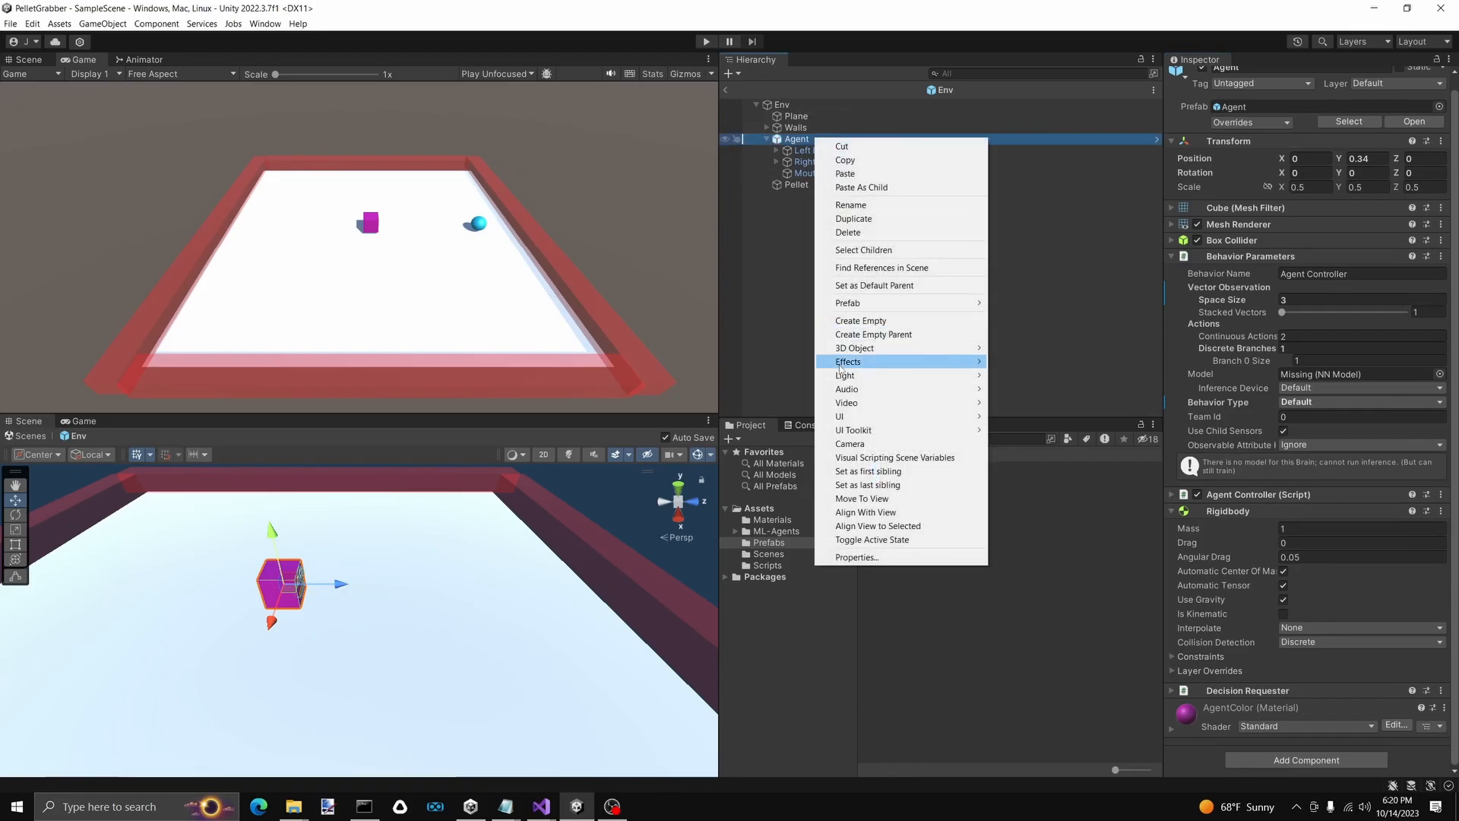
left_click(868, 323)
type("Ray")
key("Return")
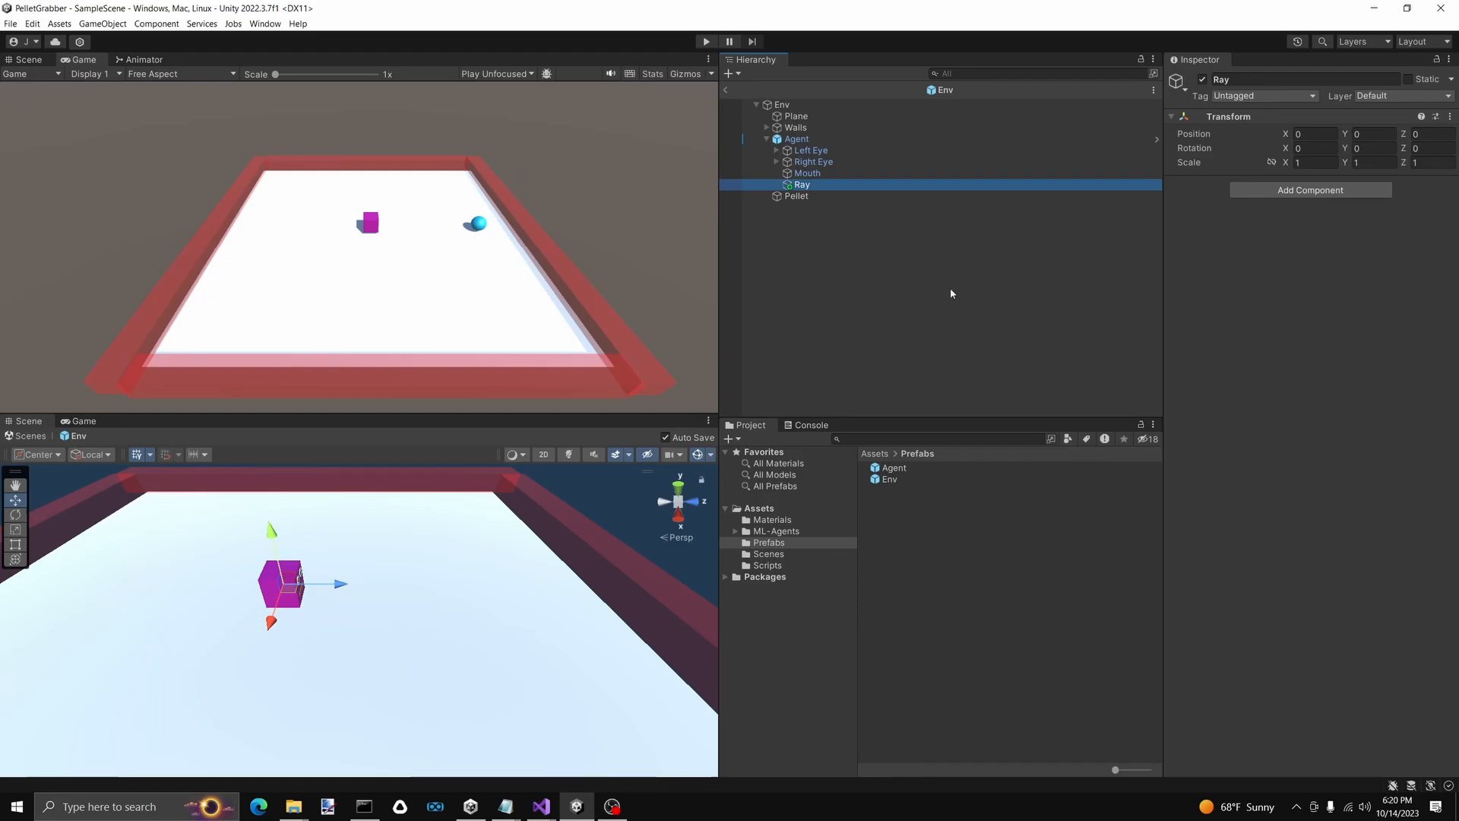
left_click(1311, 190)
left_click(1261, 251)
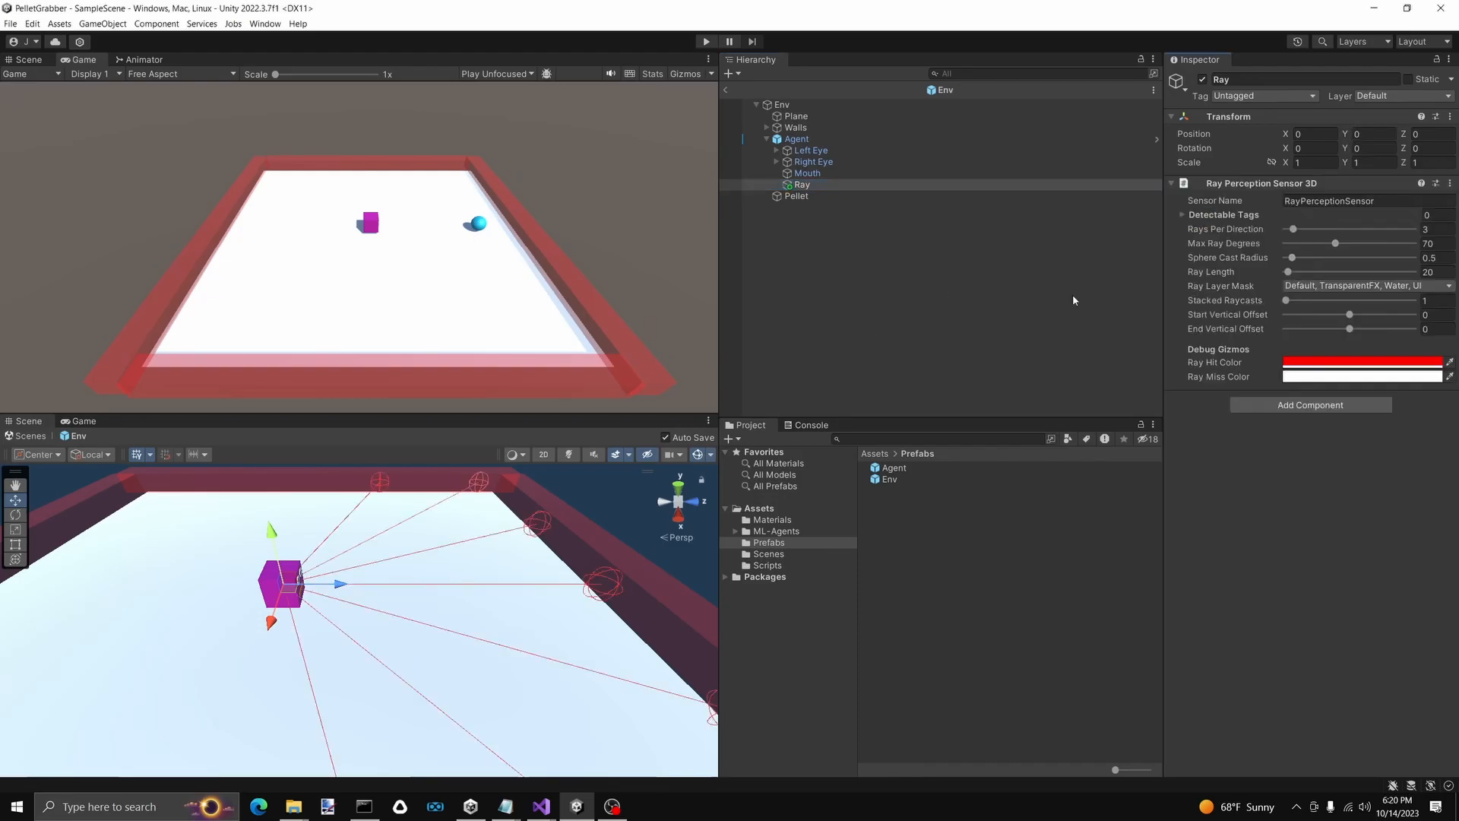
Move the Ray object forward to about Z 0.419 so it sits at the front face of the Agent
left_click_drag(339, 583, 307, 580)
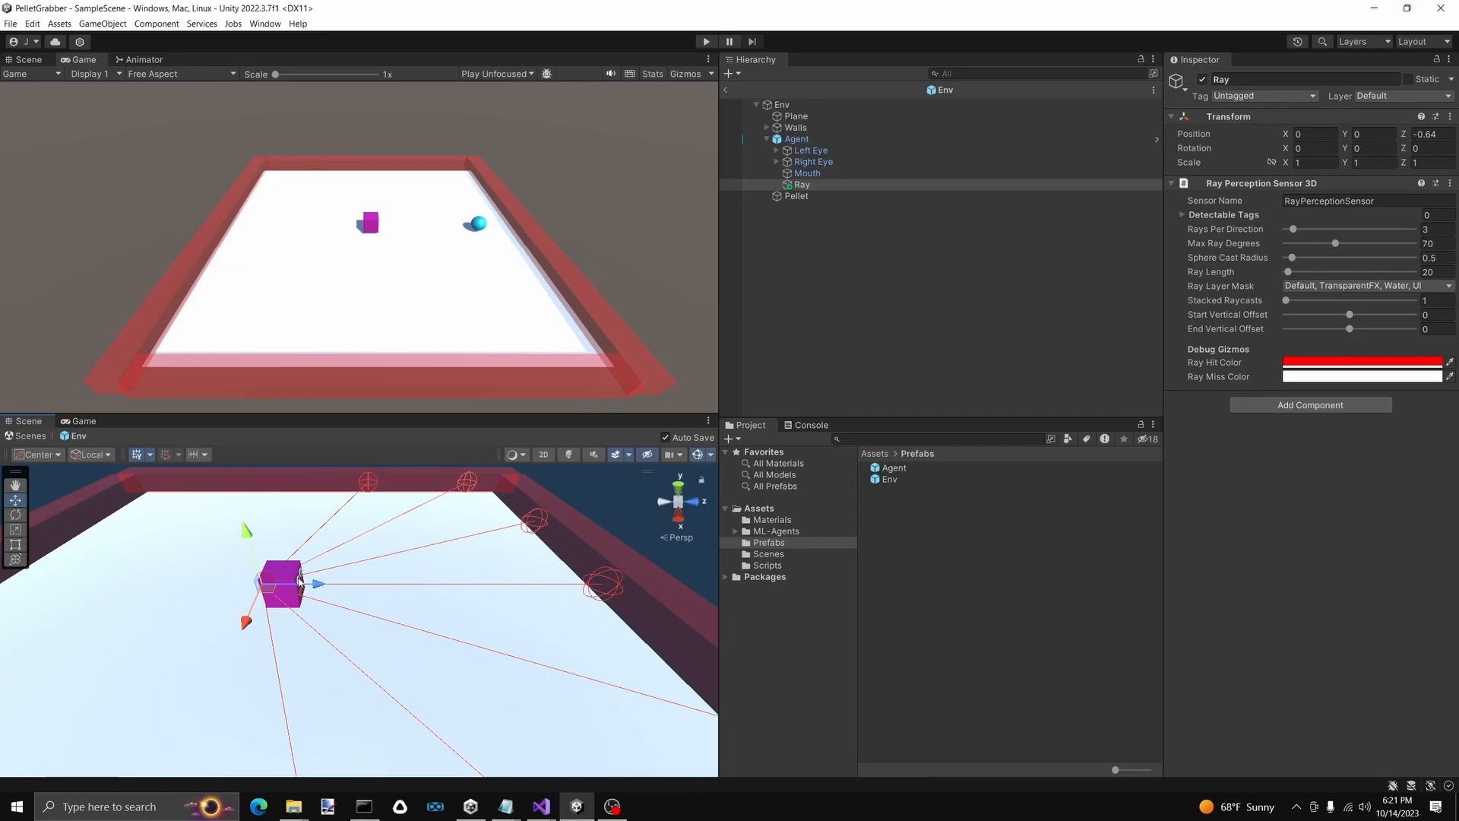
left_click_drag(314, 587, 361, 585)
right_click_drag(360, 585, 415, 584)
left_click_drag(445, 595, 388, 601)
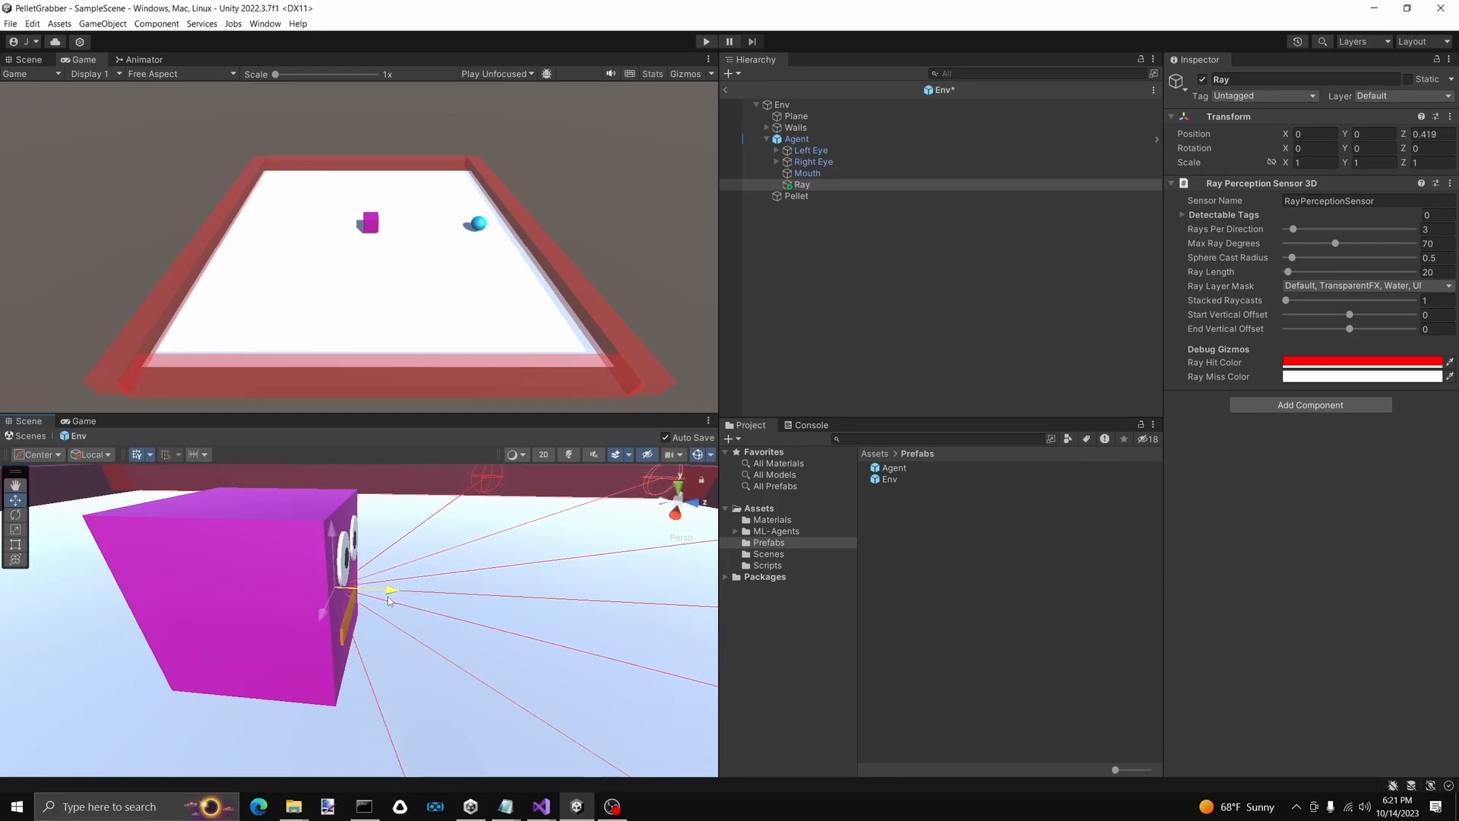
Rotate the Agent about 90 degrees around its Y axis so its face and rays point toward the pellet
right_click_drag(431, 599, 795, 636)
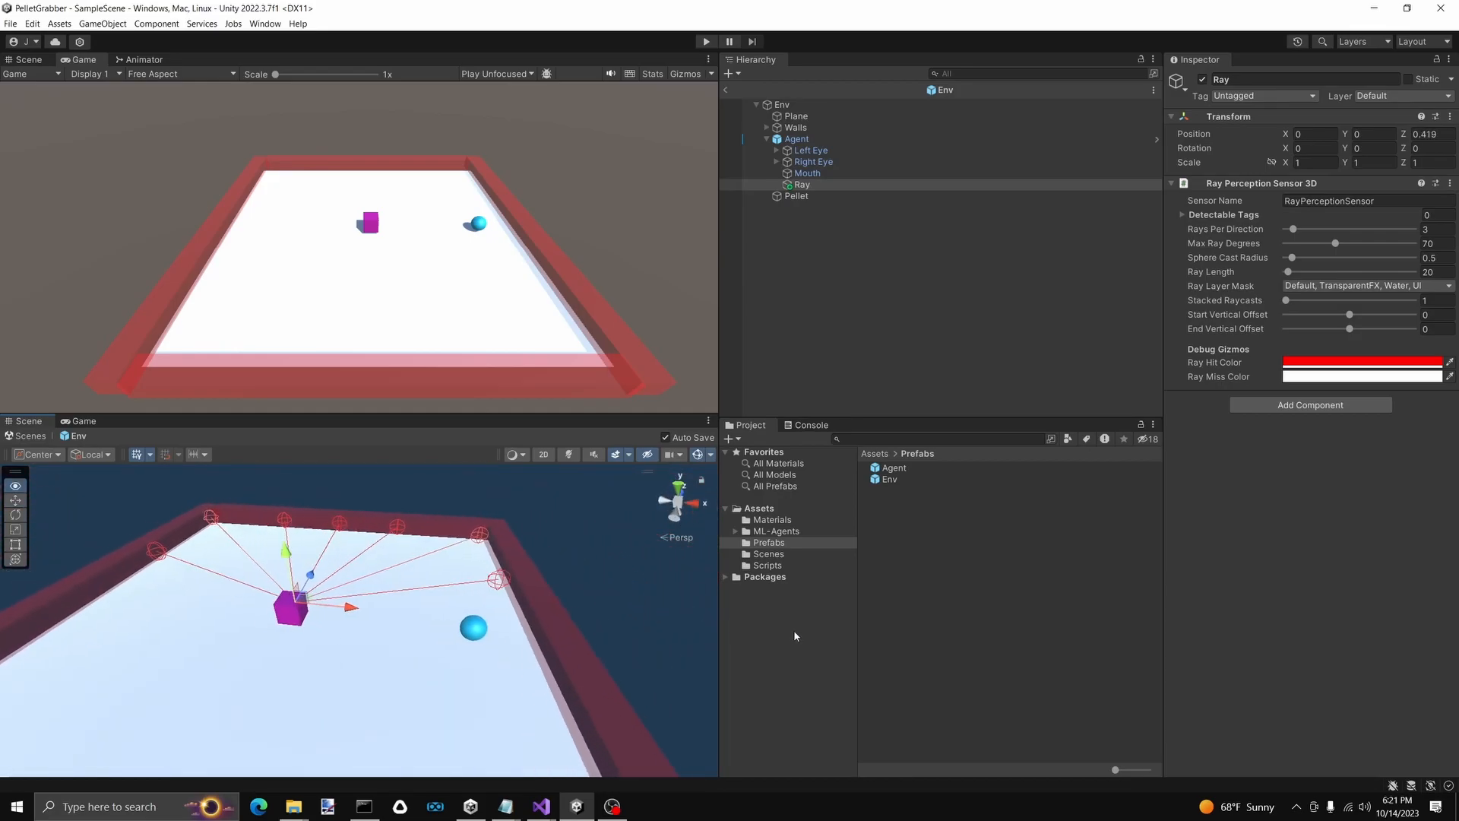
left_click(328, 608)
key("r")
left_click_drag(382, 629, 220, 678)
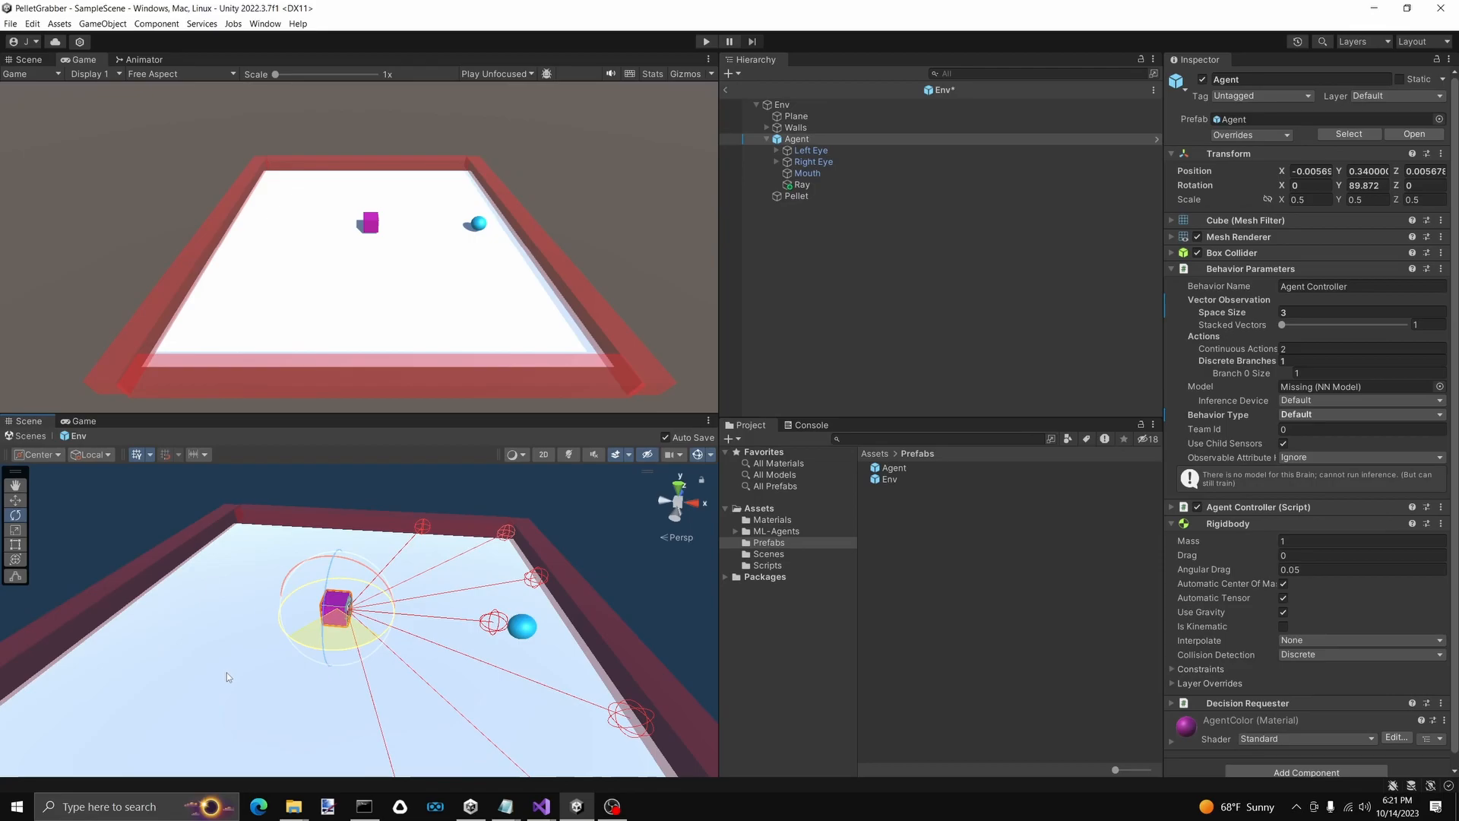
left_click_drag(719, 580, 673, 592)
right_click_drag(562, 612, 430, 631)
key("s")
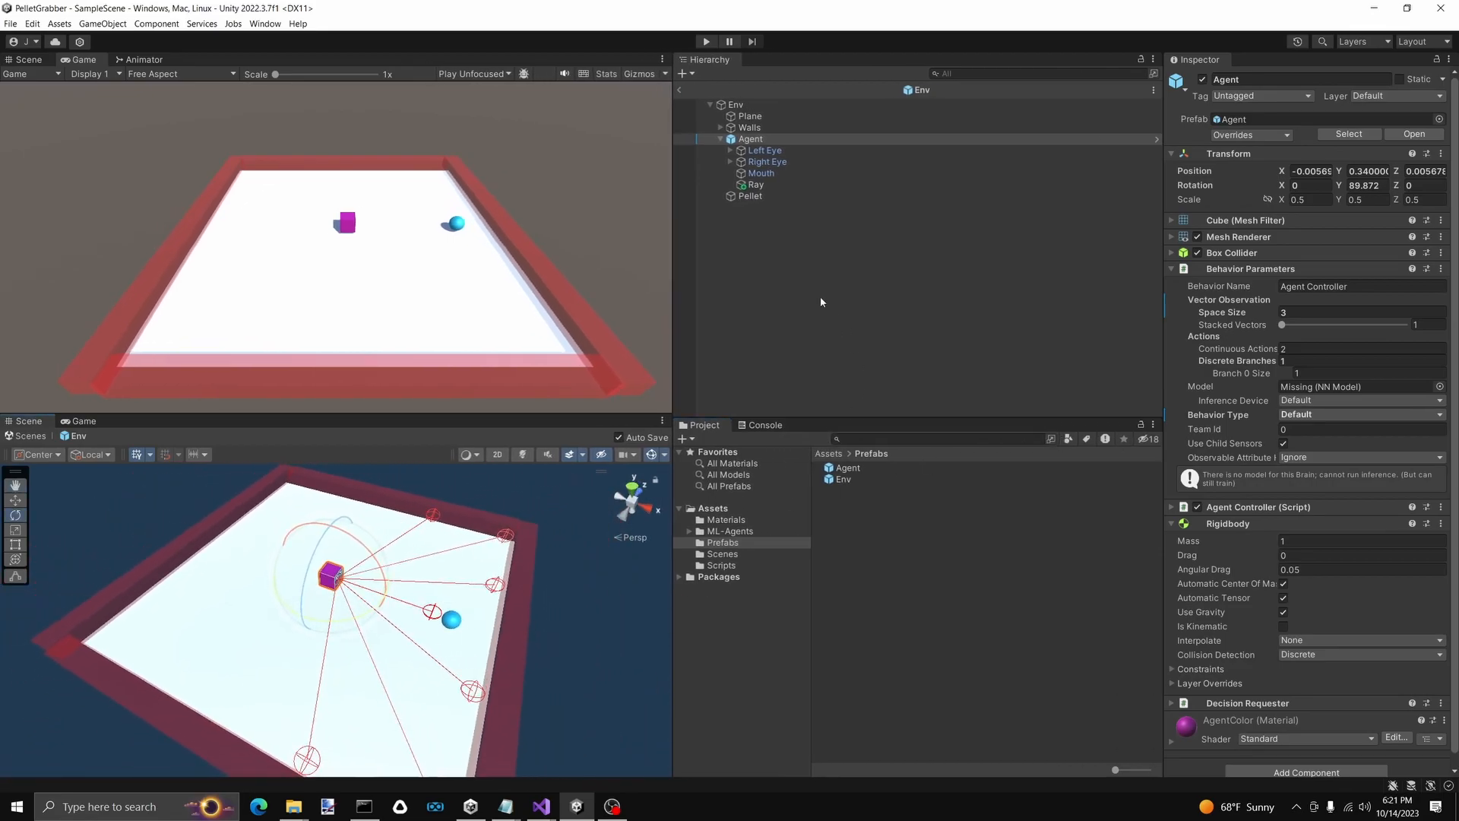
Set the Ray sensor's Rays Per Direction to 5, Max Ray Degrees to 49 and Sphere Cast Radius to 0.56
left_click(805, 185)
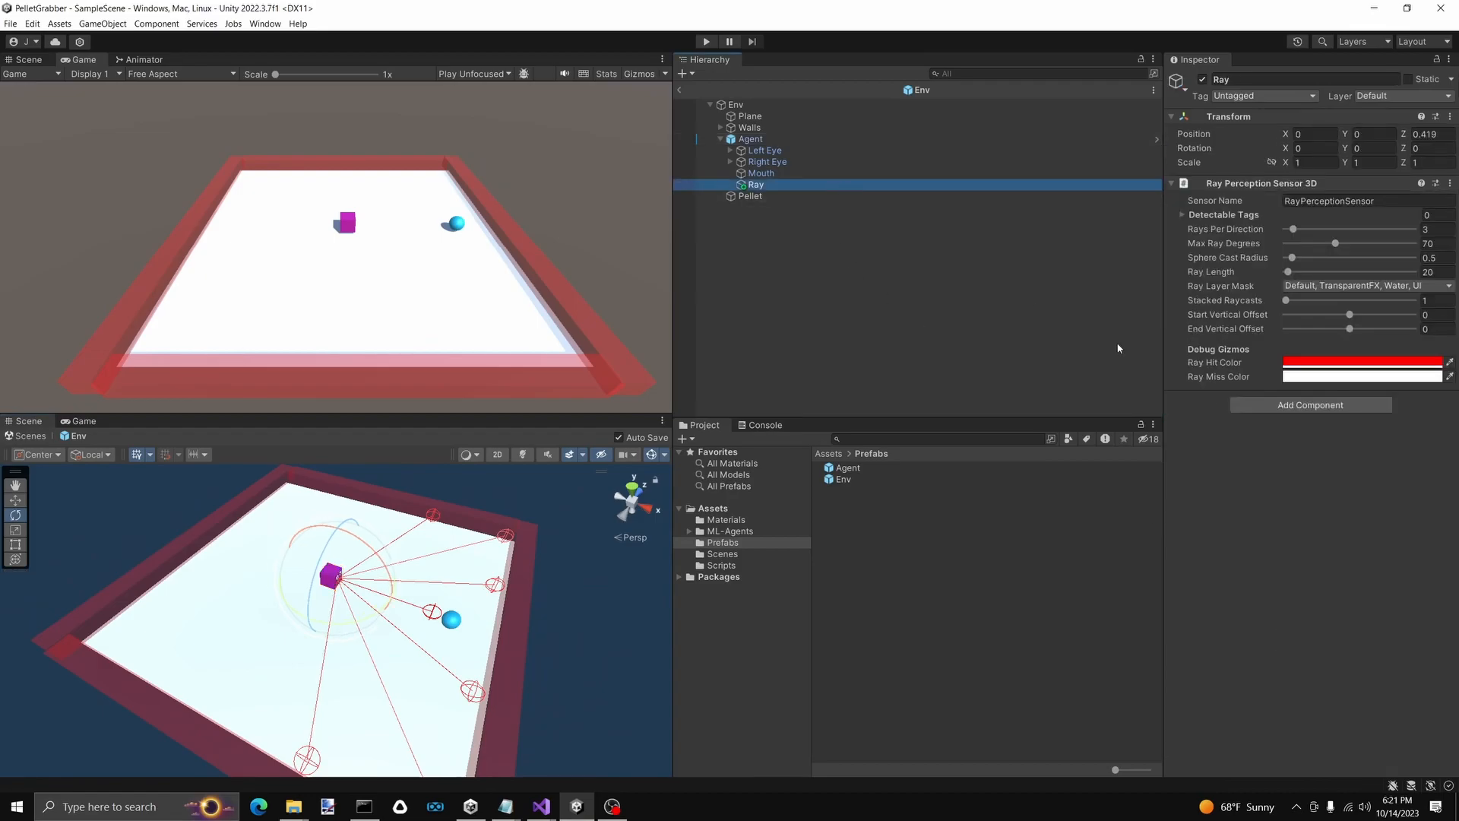
left_click(1296, 231)
left_click_drag(1297, 231, 1302, 231)
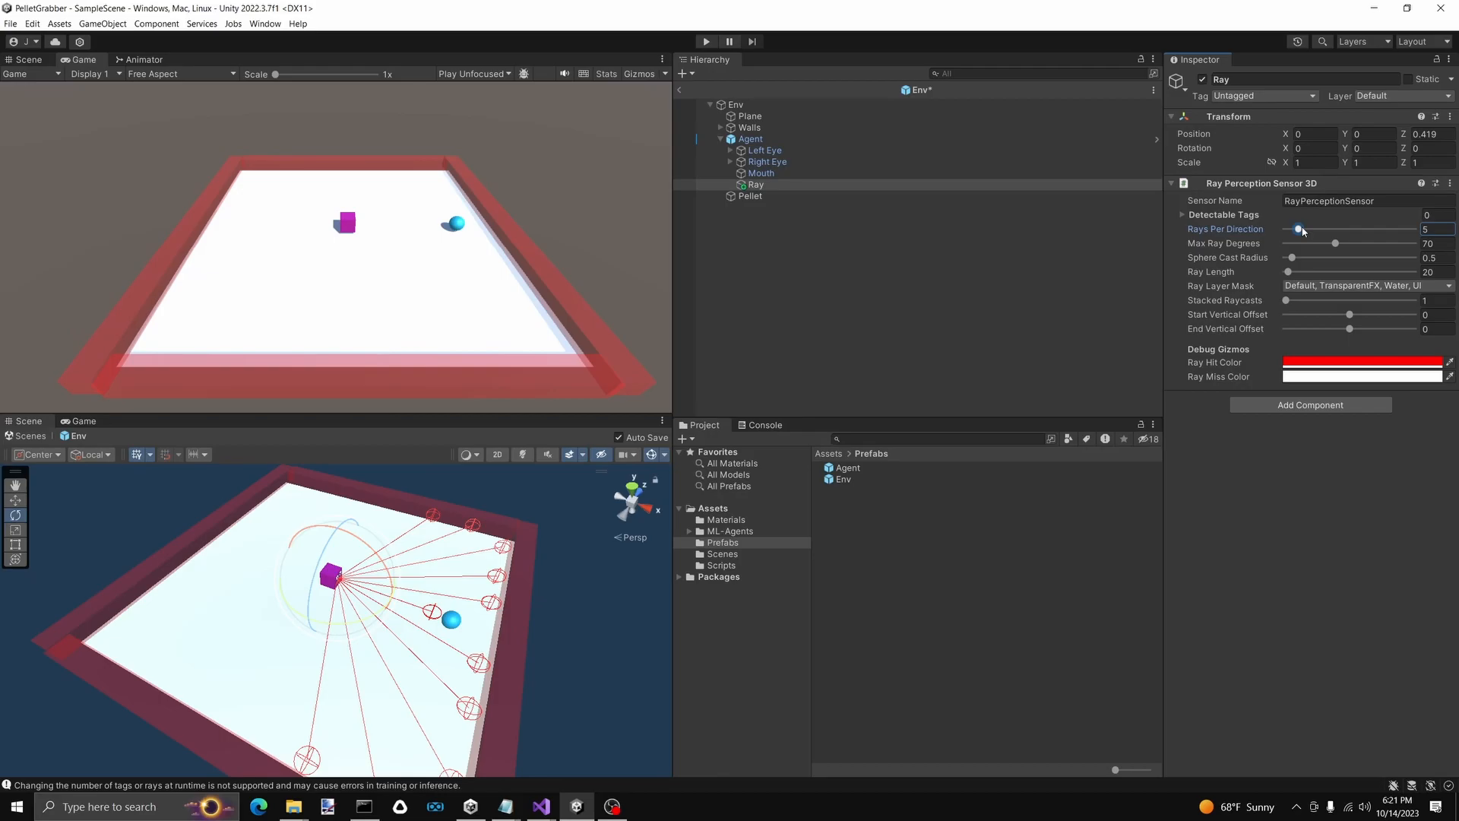
left_click_drag(1339, 246, 1293, 260)
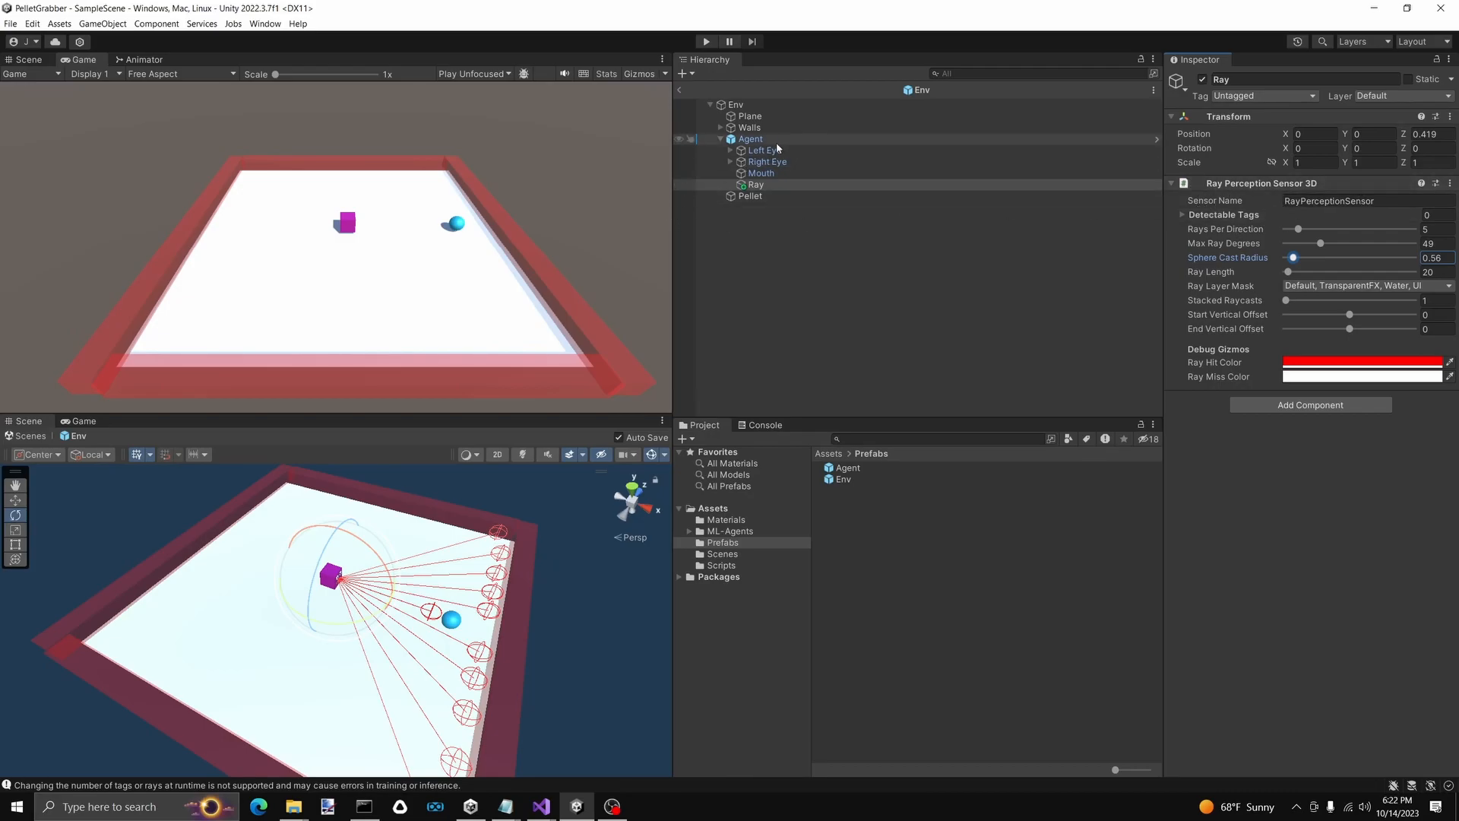
Move the Agent away from the pellet to about X -3.09 in the Env prefab, and return to SampleScene
left_click(748, 139)
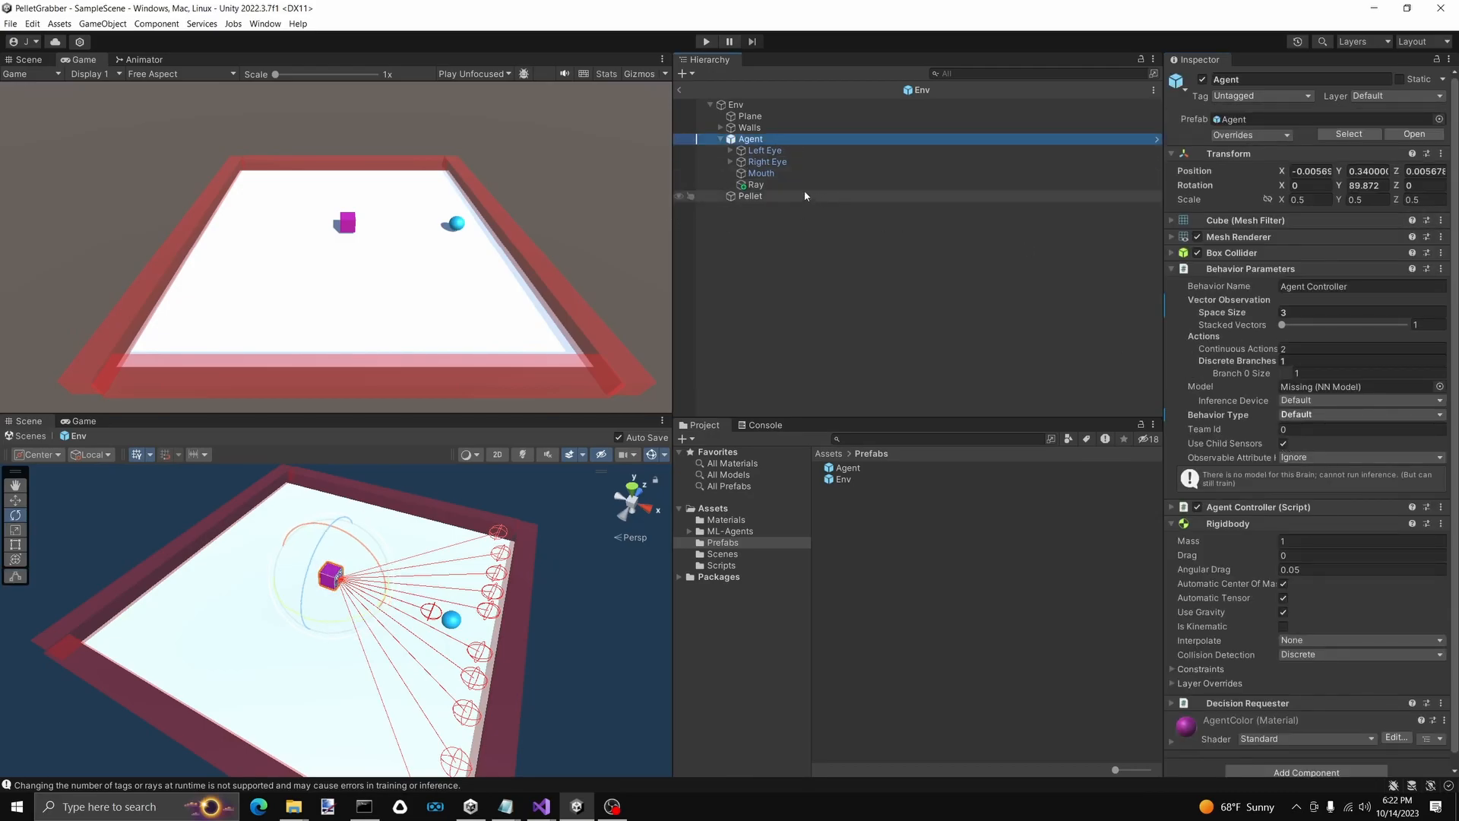
left_click(935, 184)
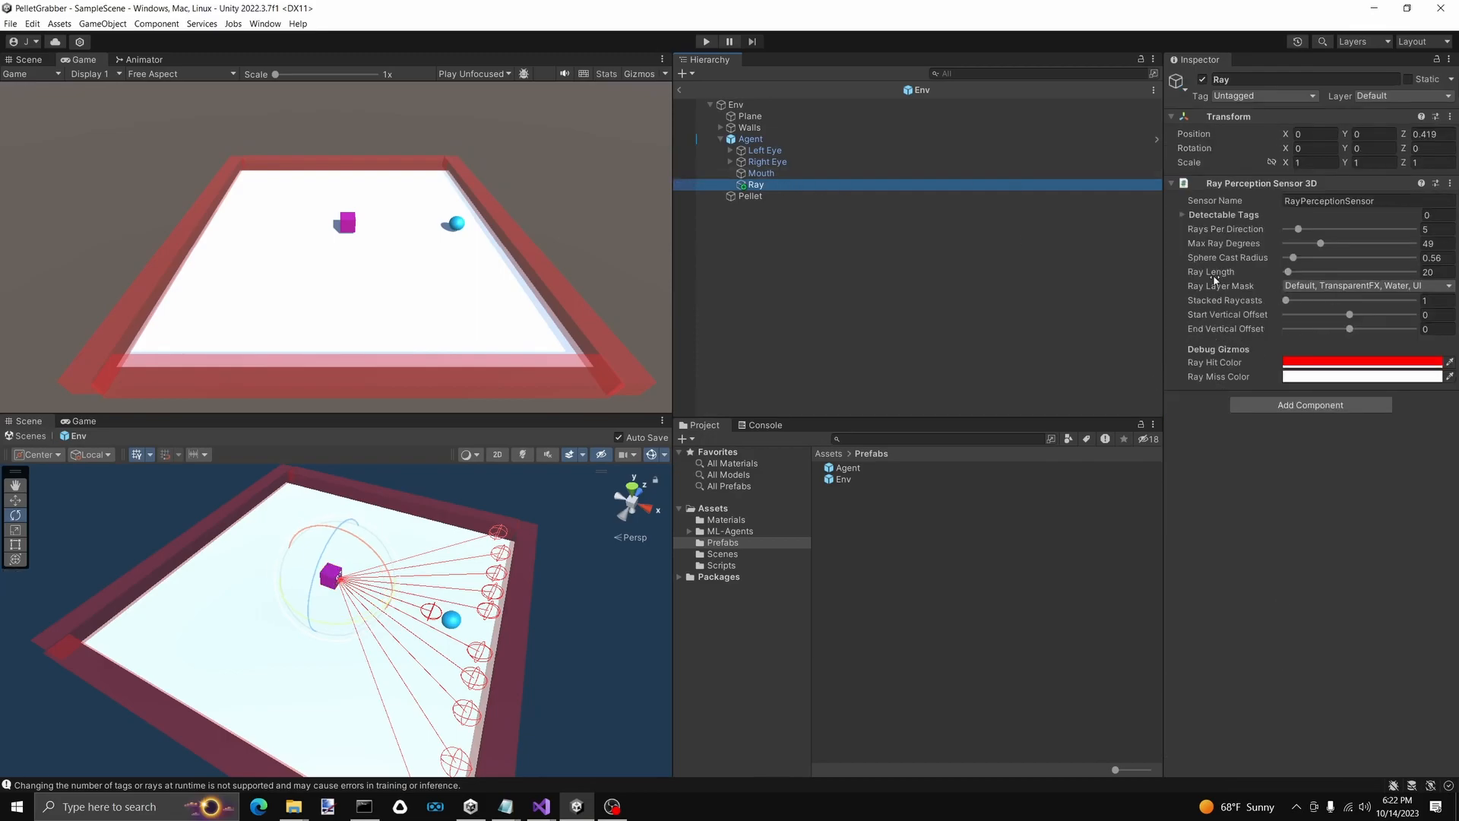
left_click(774, 139)
key("w")
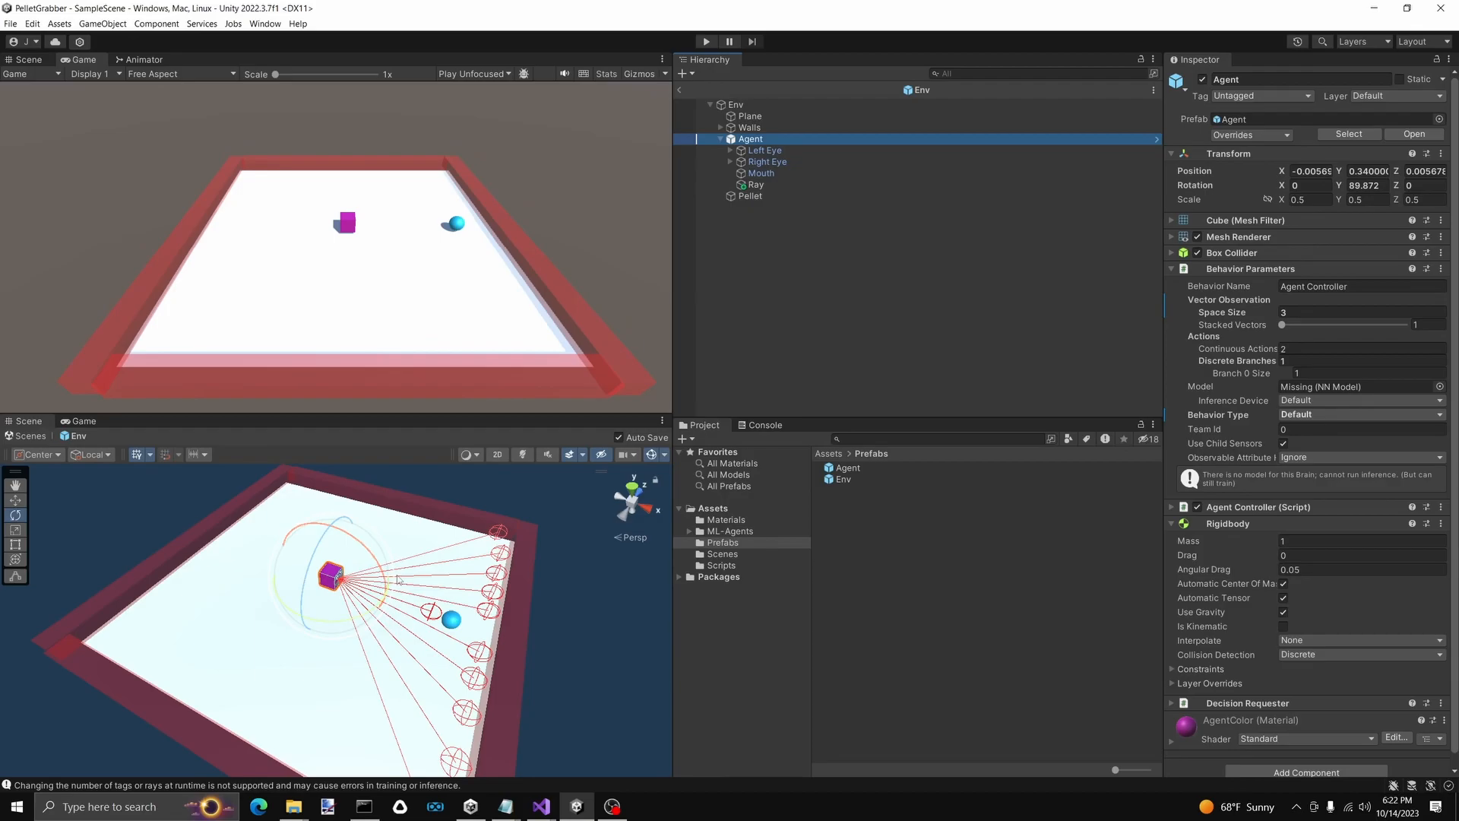
left_click_drag(371, 605, 292, 581)
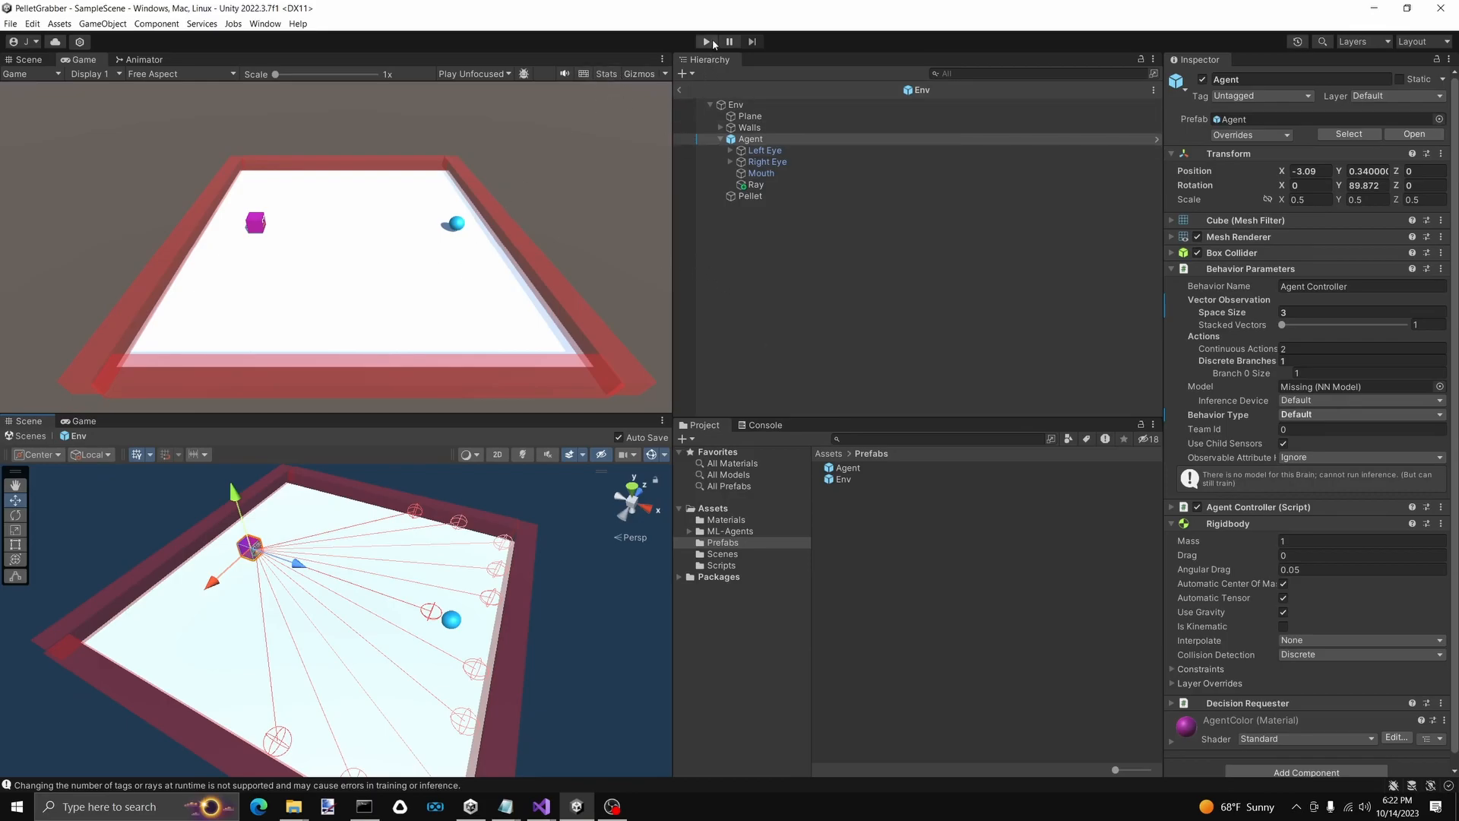
left_click(678, 90)
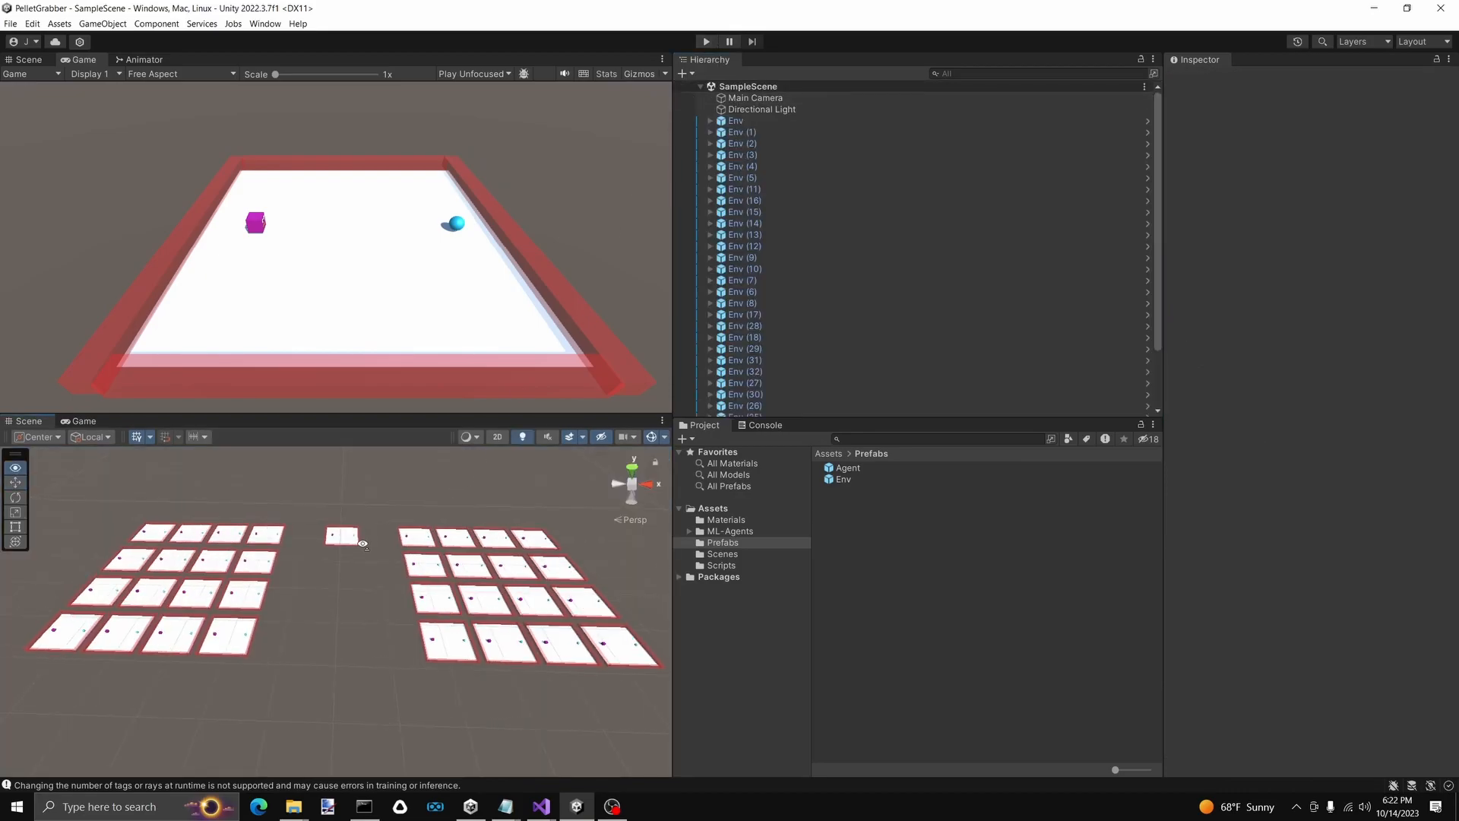
Inspect how the ray sensor covers the arena in the first Env instance
scroll(365, 532, "up", 5)
key("w")
right_click_drag(365, 504, 372, 609)
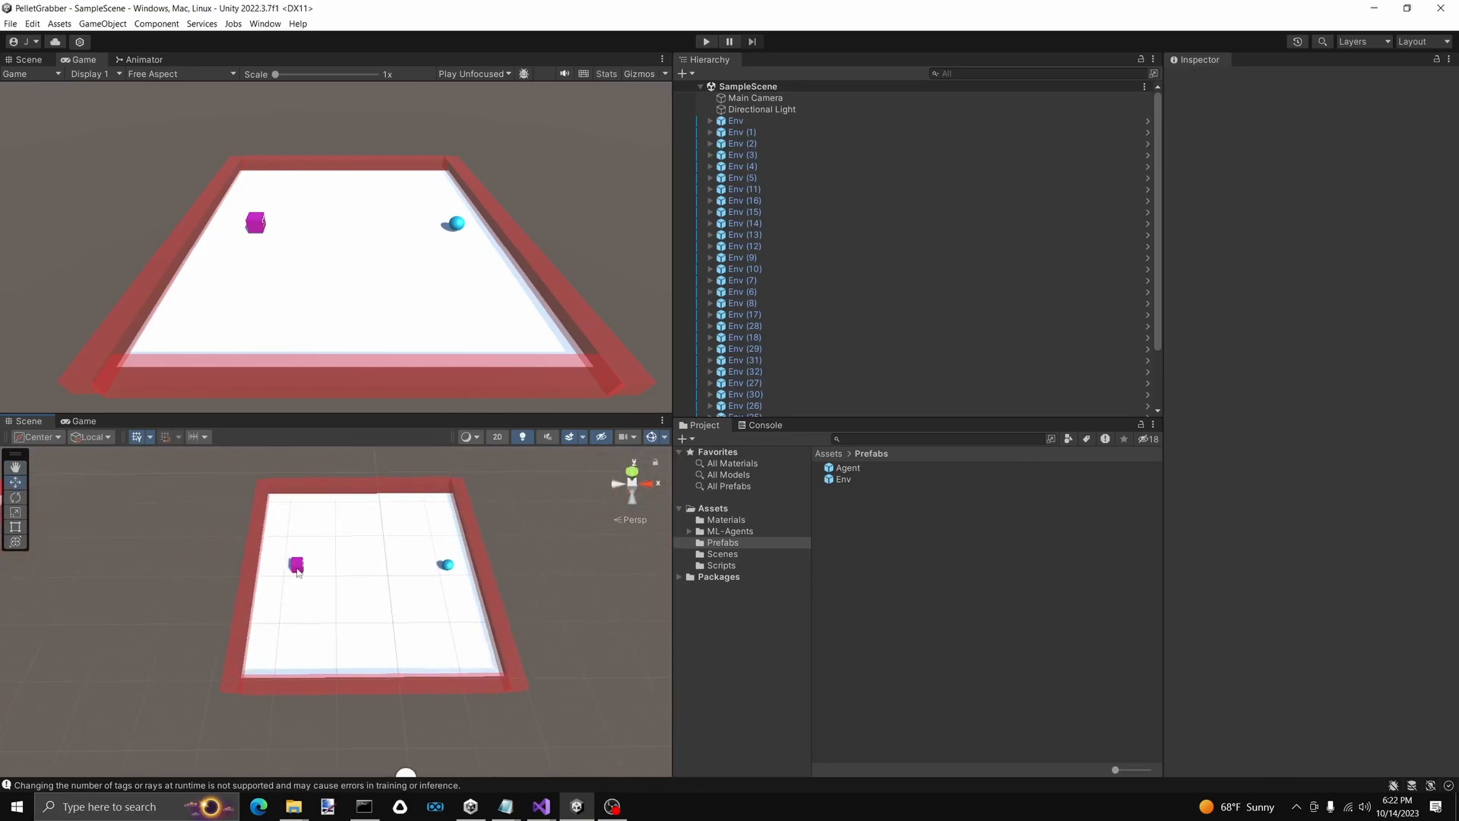
left_click(373, 611)
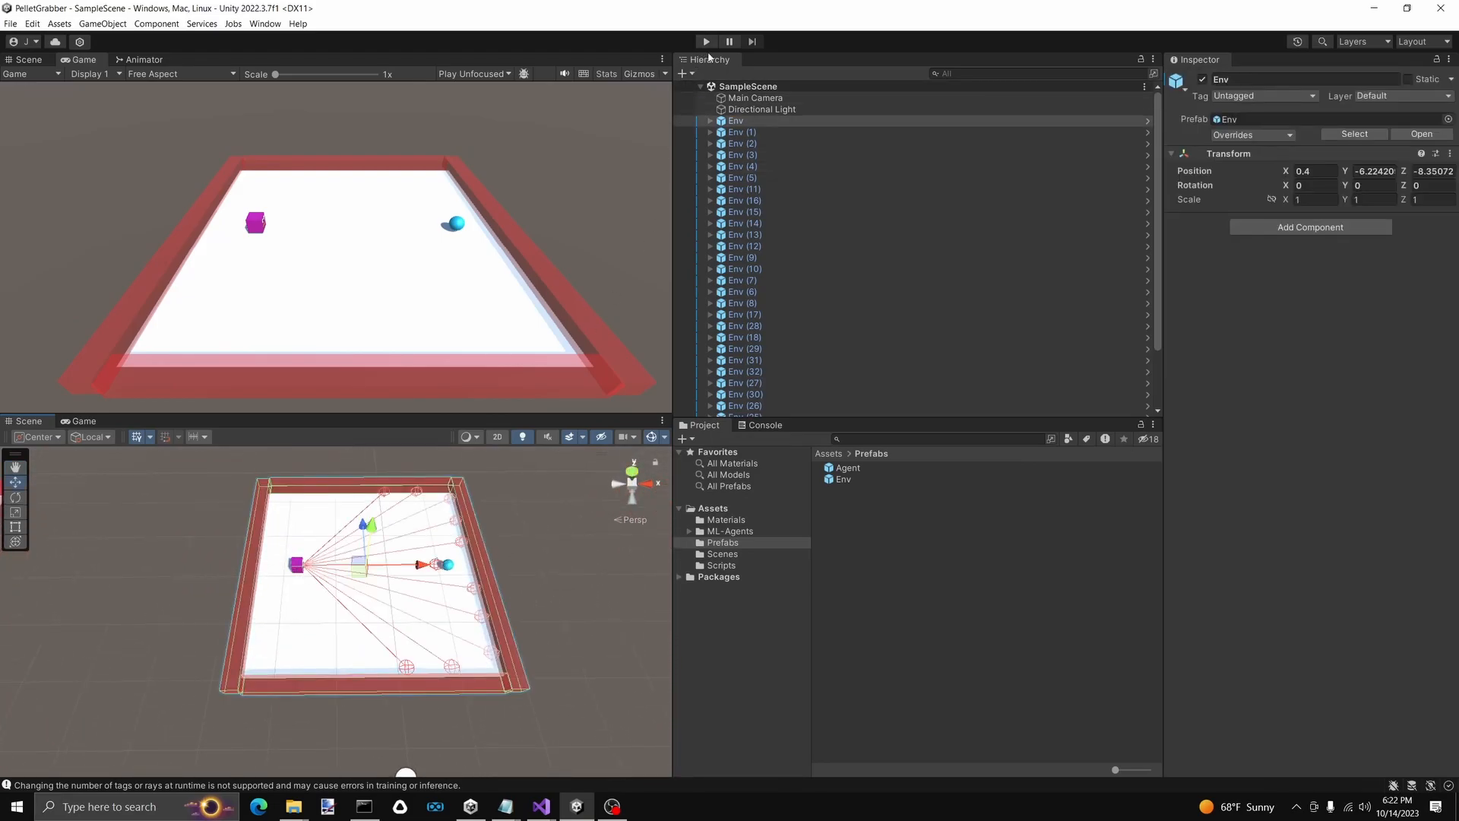
Deactivate all the numbered Env copies, from Env (1) through Env (20) in the list, leaving only the first Env active
left_click(790, 132)
scroll(792, 320, "down", 3)
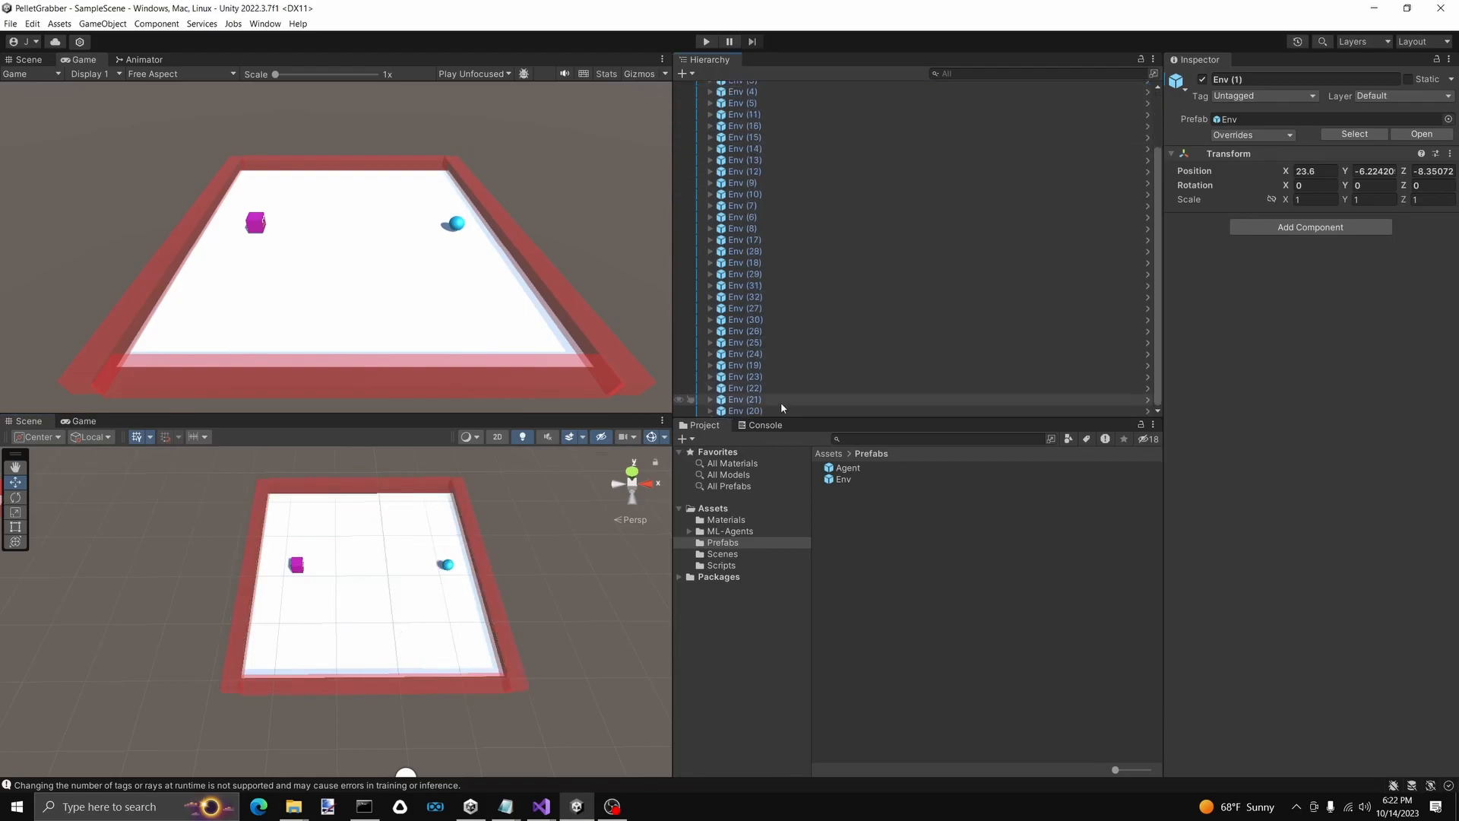
left_click(784, 409, "shift")
left_click(1202, 79)
scroll(812, 257, "up", 3)
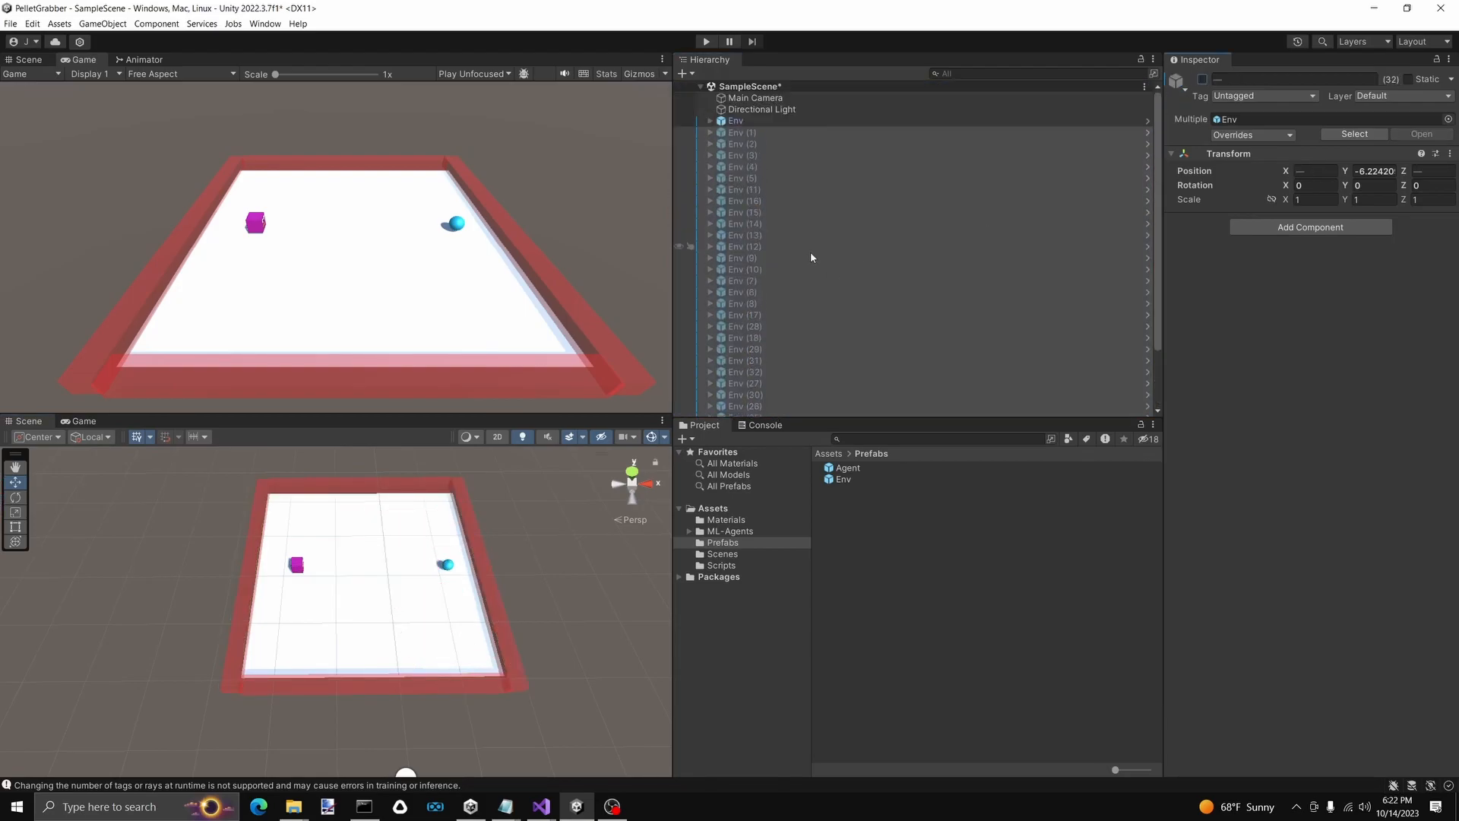
Set the Agent's Behavior Type to Heuristic Only in the Env prefab and return to SampleScene
left_click(774, 121)
double_click(855, 479)
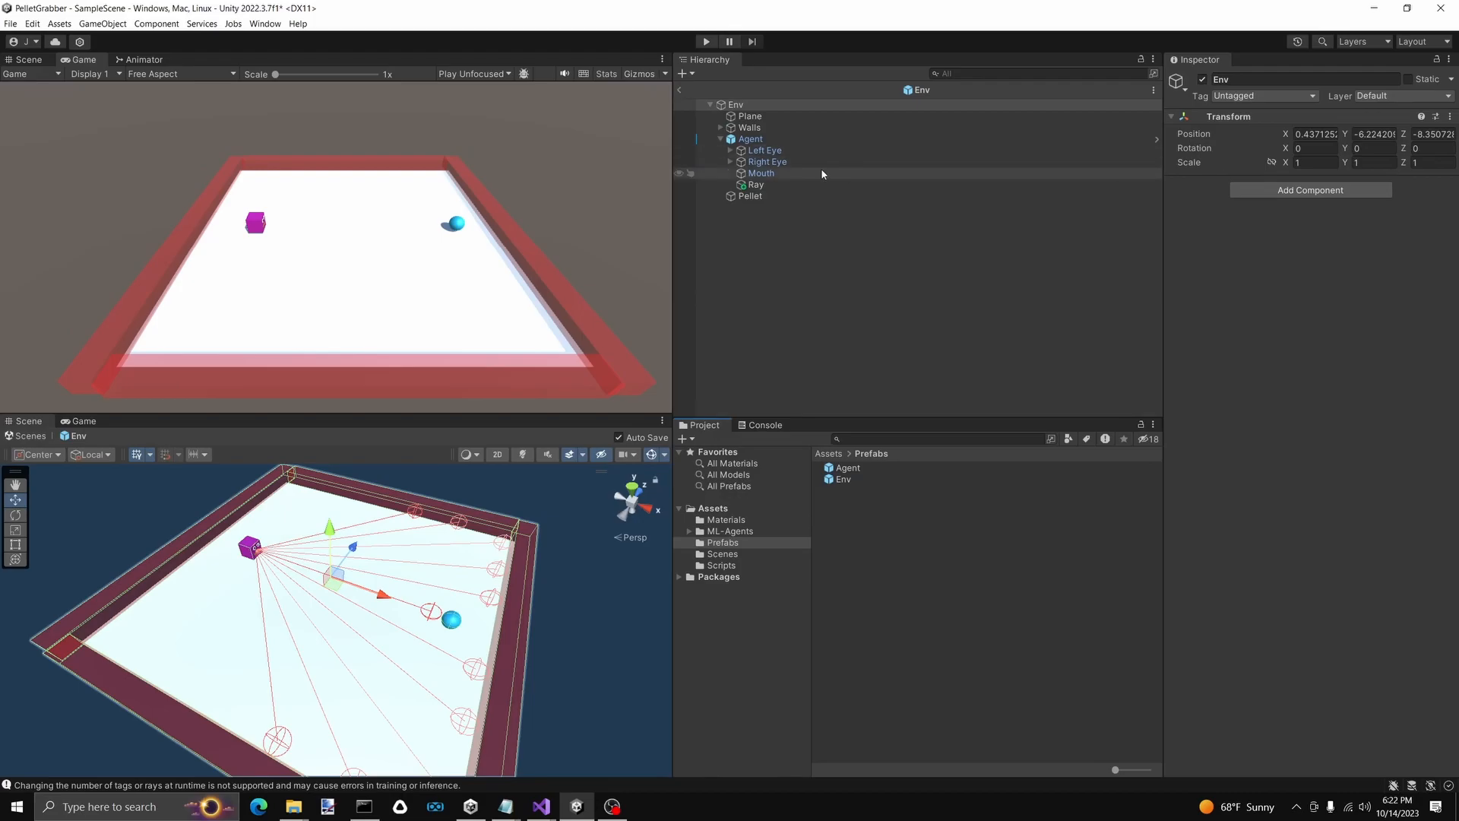
left_click(791, 139)
left_click(1314, 415)
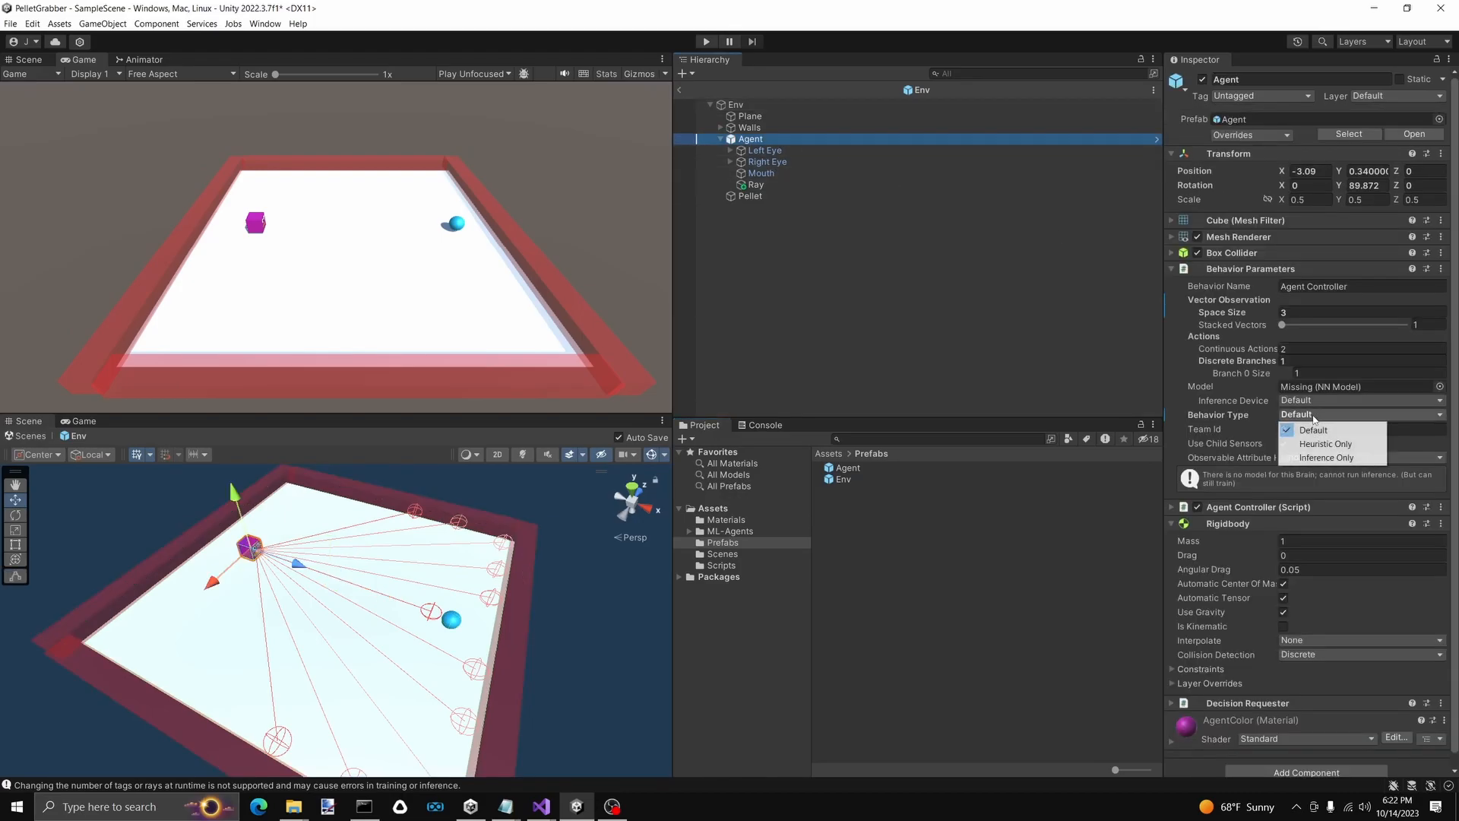
left_click(1314, 446)
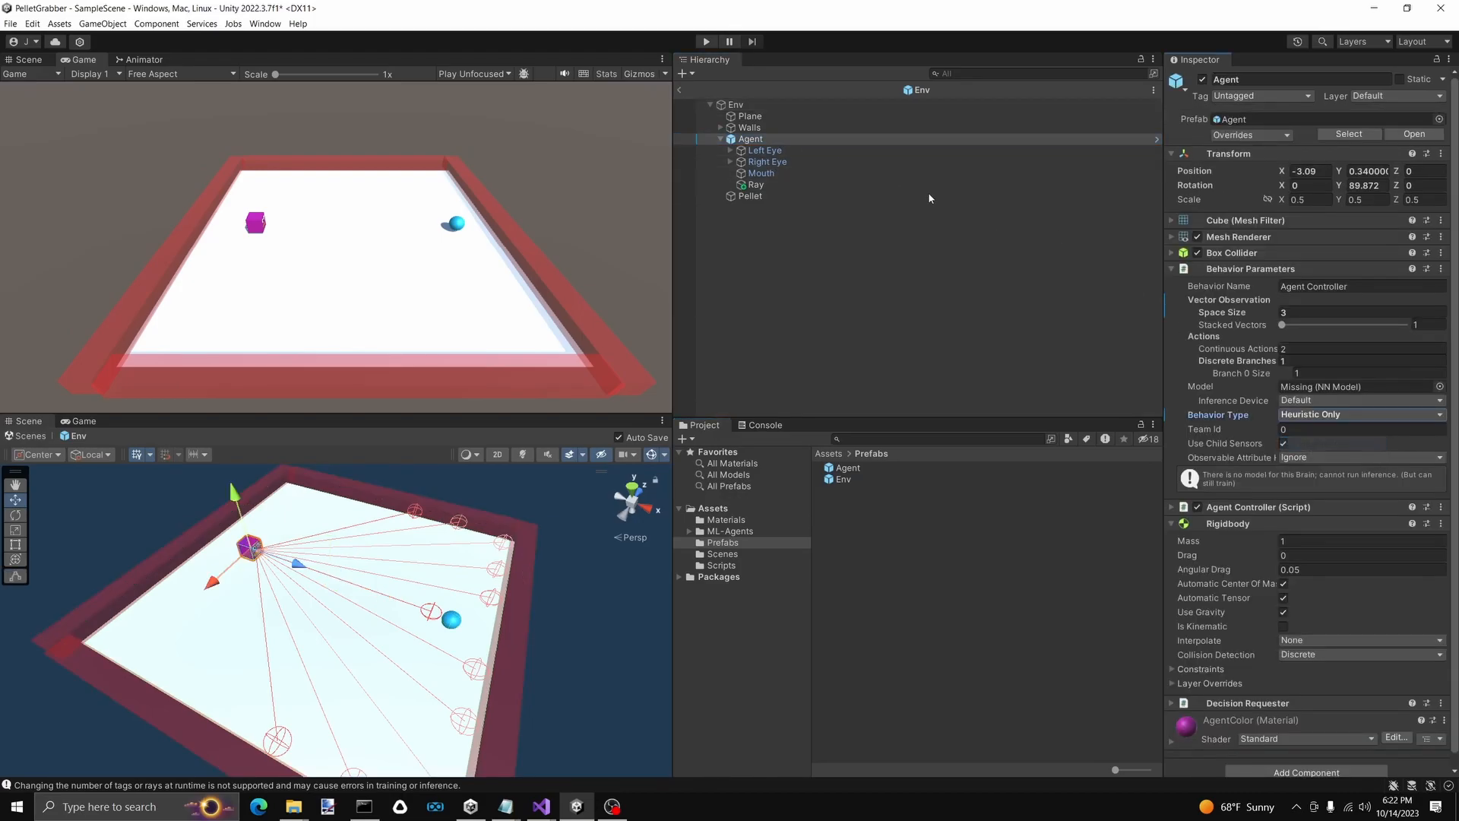
left_click(682, 89)
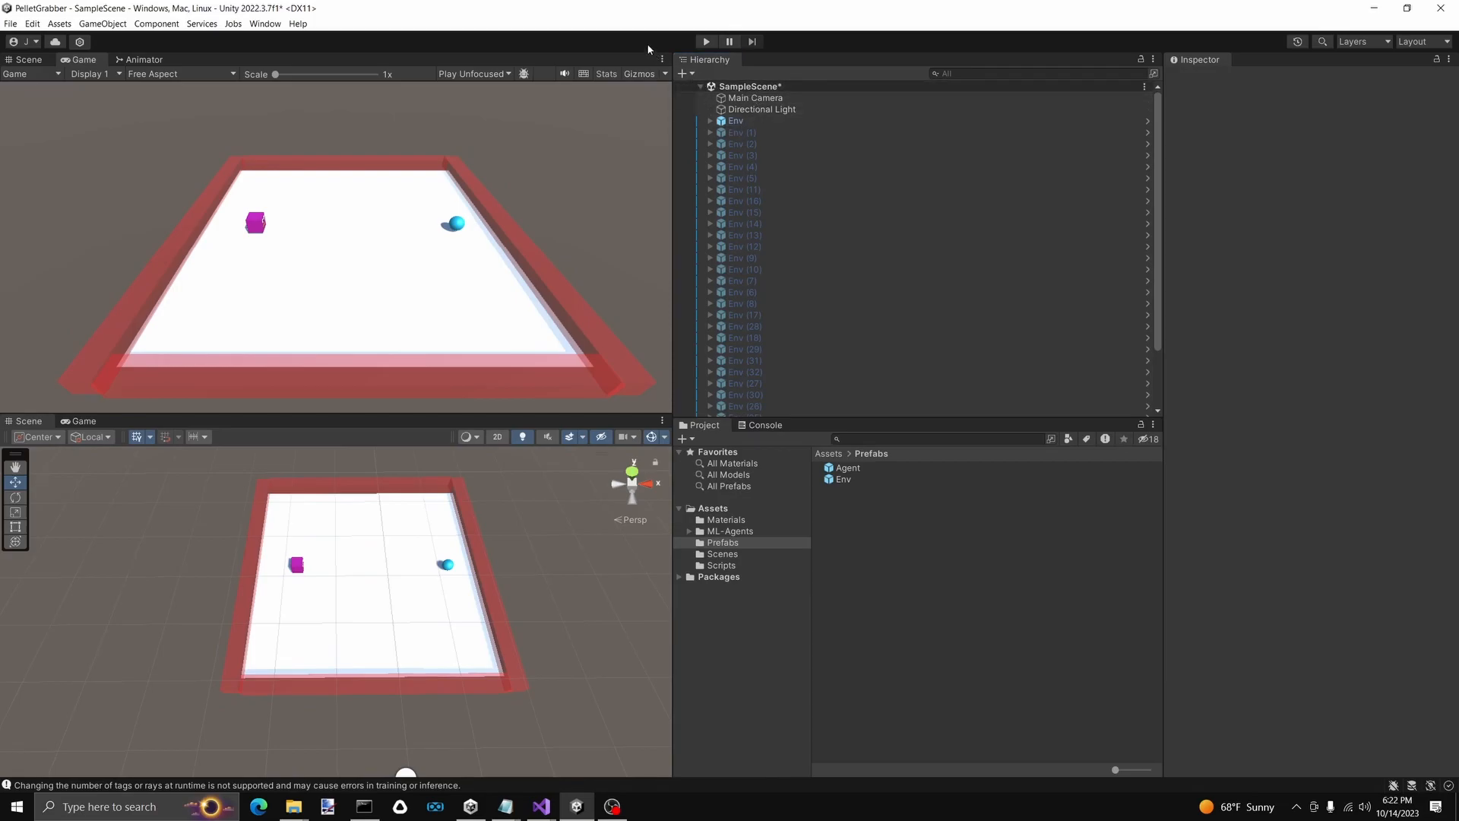
Play-test the agent under heuristic control in the single Env, and stop play mode
left_click(308, 560)
key("ctrl+p")
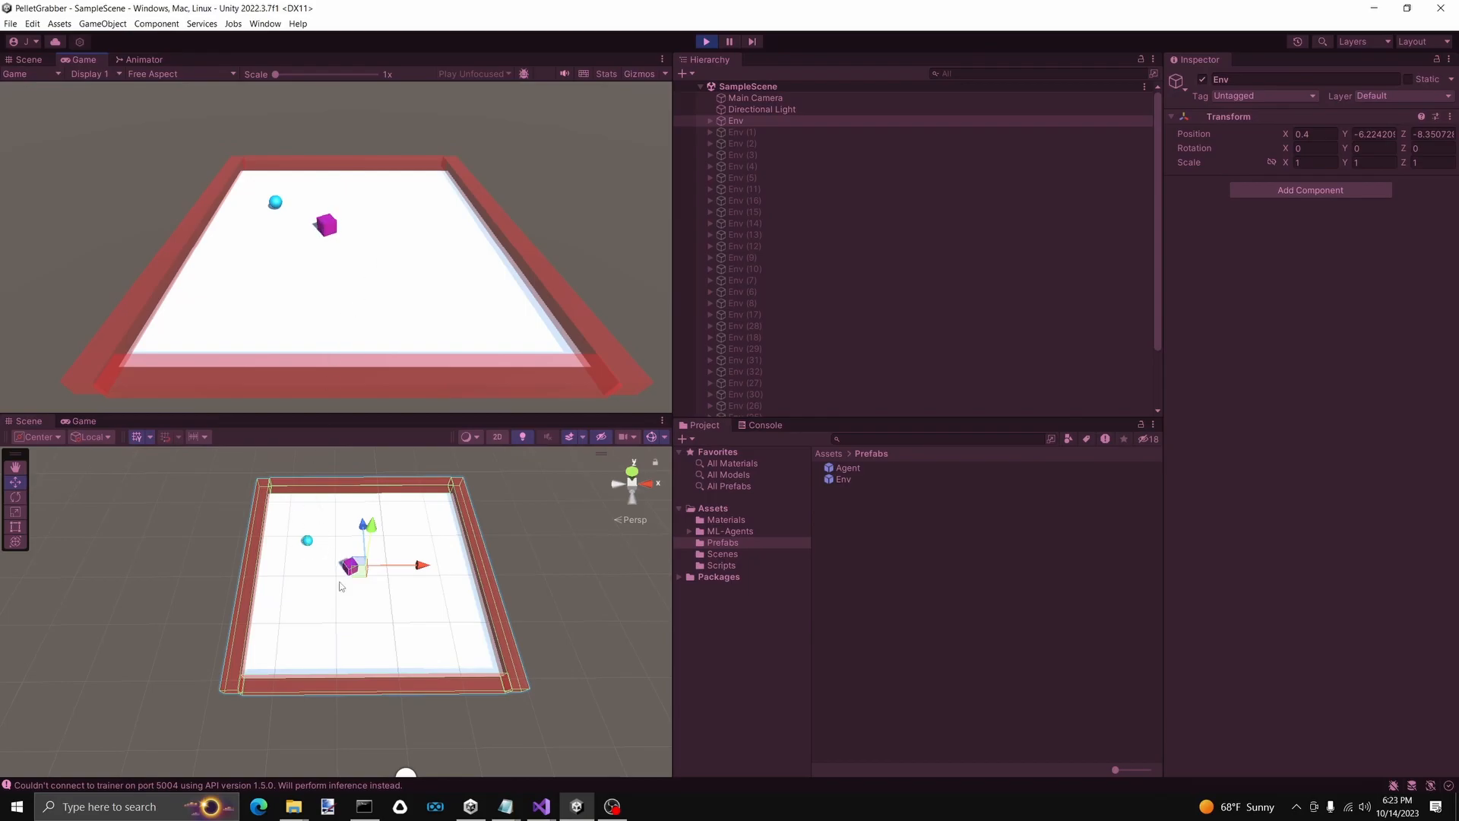
left_click(714, 43)
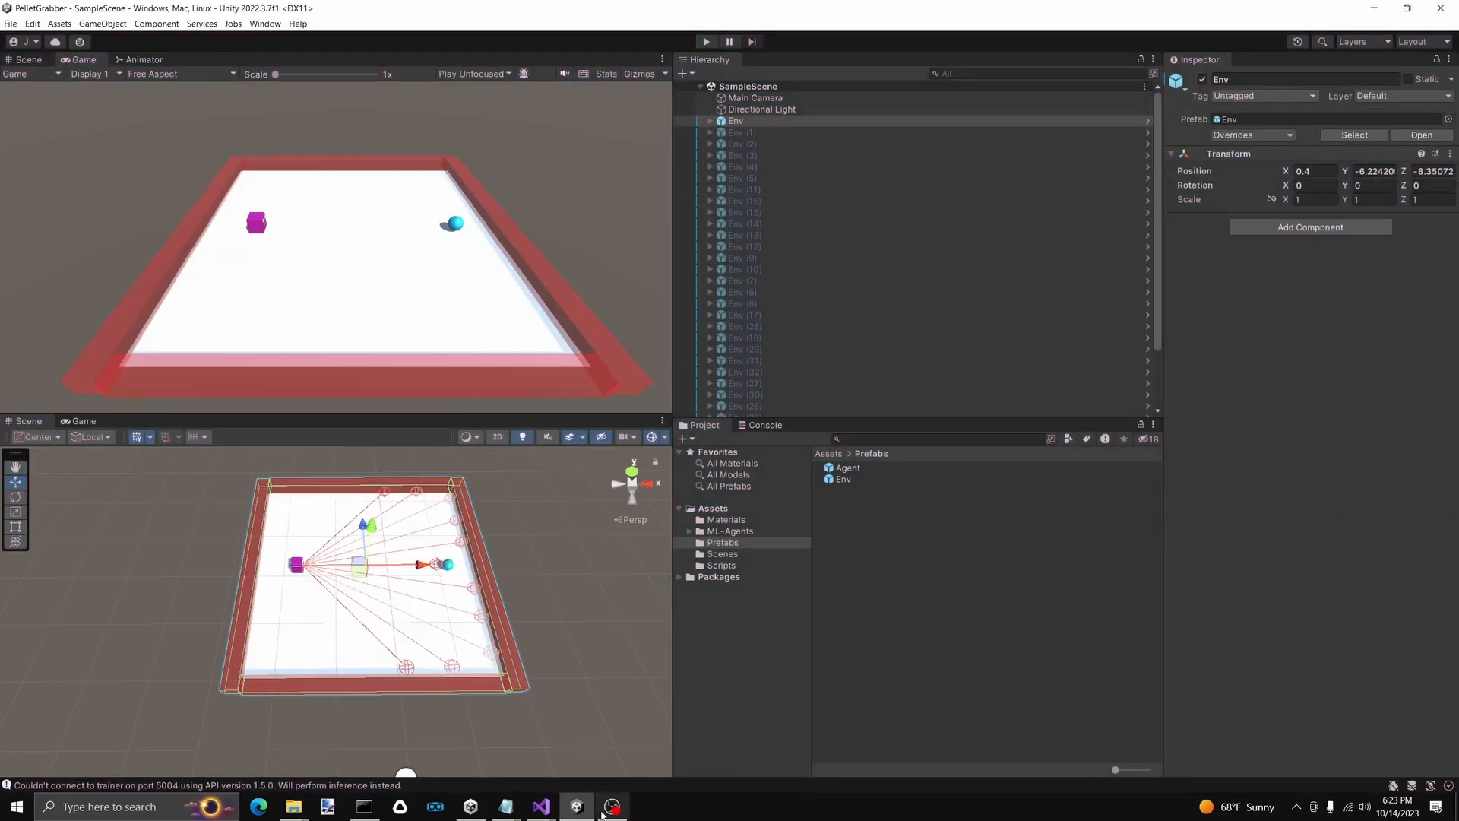
Reactivate all the numbered Env copies in the scene, from Env (1) through Env (20) in the list
mouse_move(368, 807)
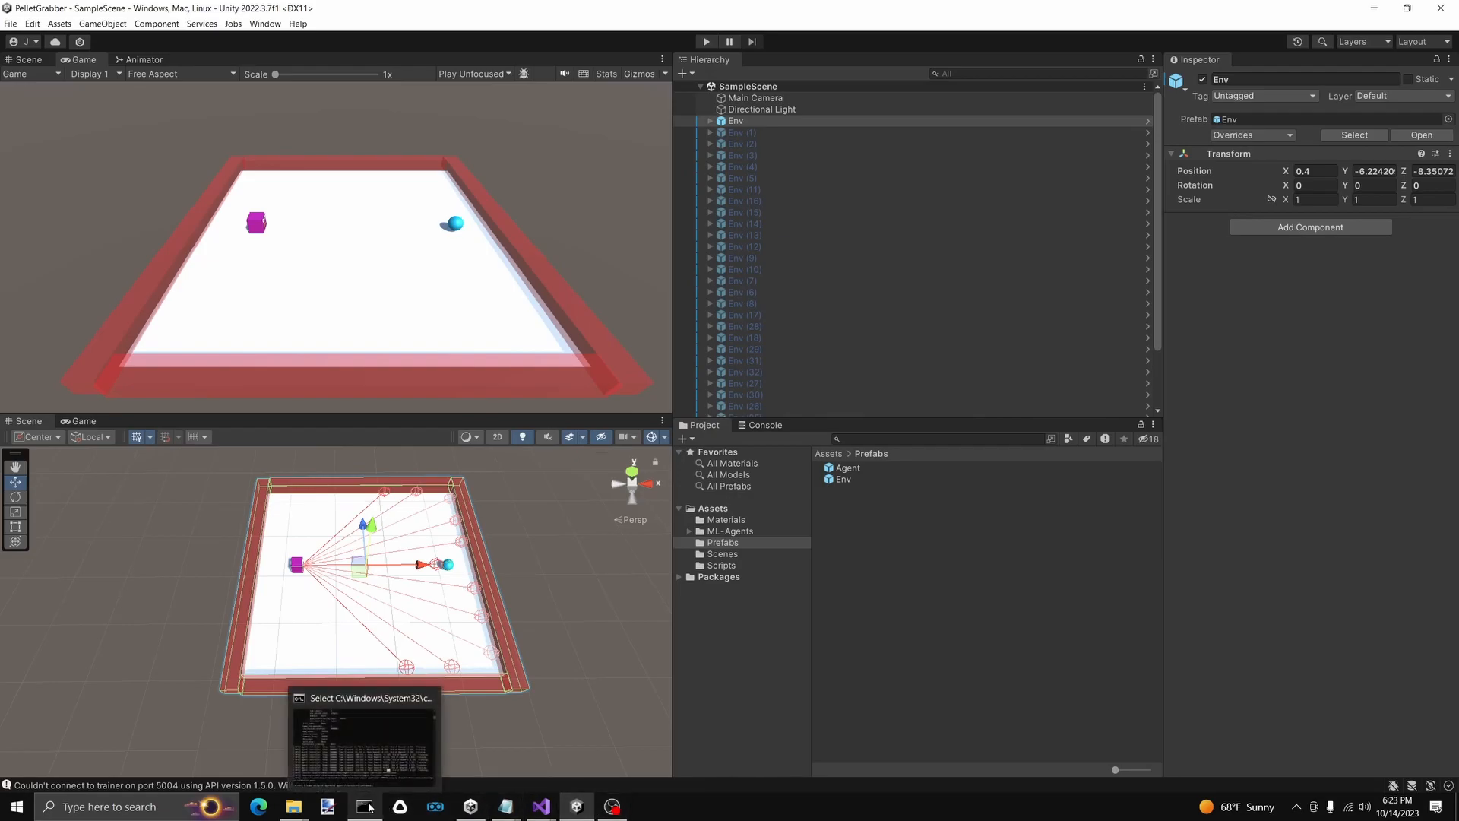
scroll(391, 595, "down", 15)
right_click_drag(442, 576, 464, 549)
key("s")
left_click(753, 134)
scroll(781, 344, "down", 3)
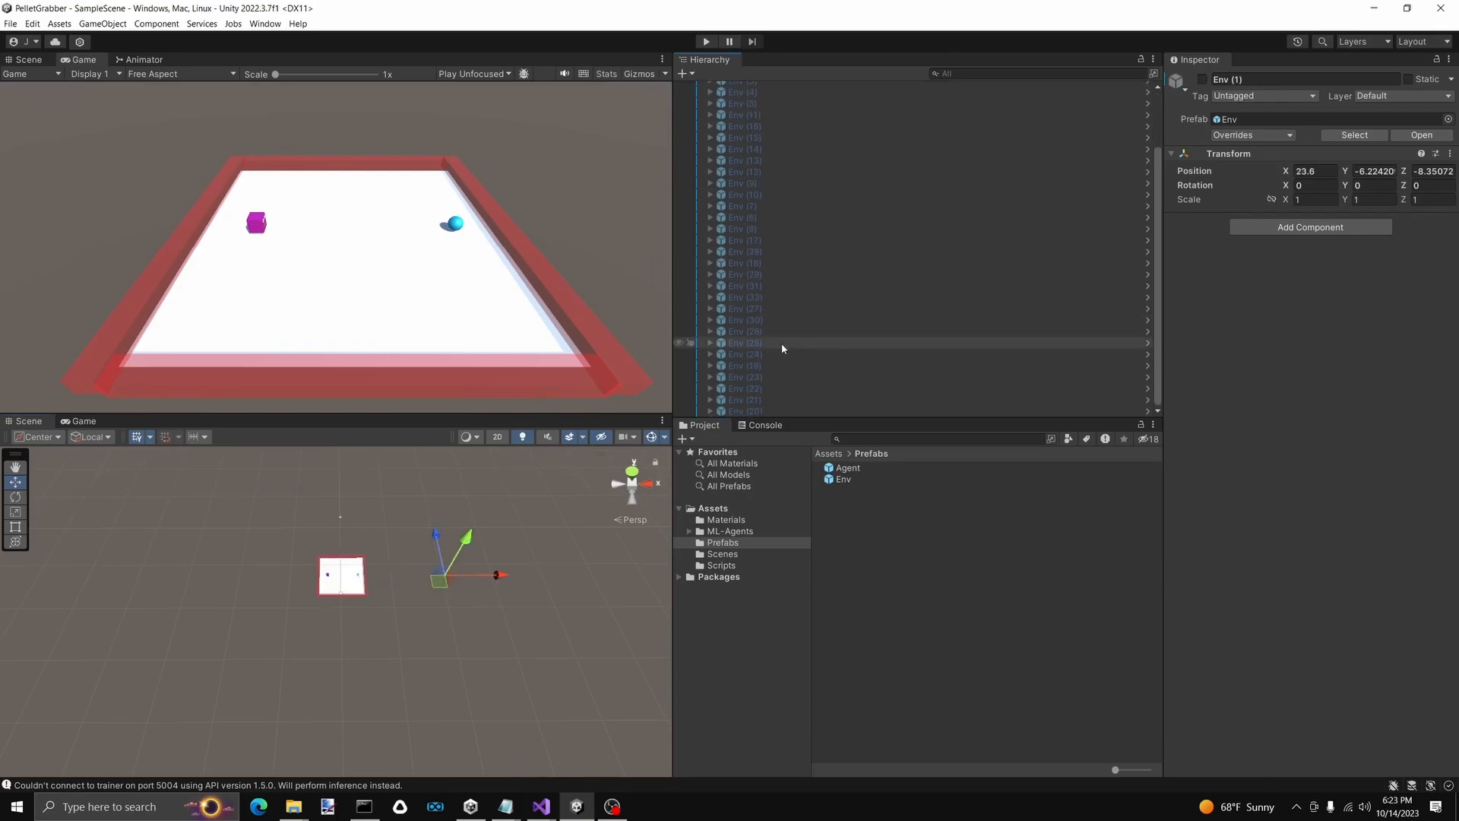
left_click(766, 402, "shift")
key("alt+shift+a")
key("s")
right_click_drag(422, 564, 411, 530)
key("q")
left_click(411, 530)
scroll(757, 186, "up", 5)
Duplicate all the numbered Env copies and move the duplicates in front of the originals, extending both blocks of arenas with four more rows
left_click(757, 133)
scroll(764, 267, "down", 5)
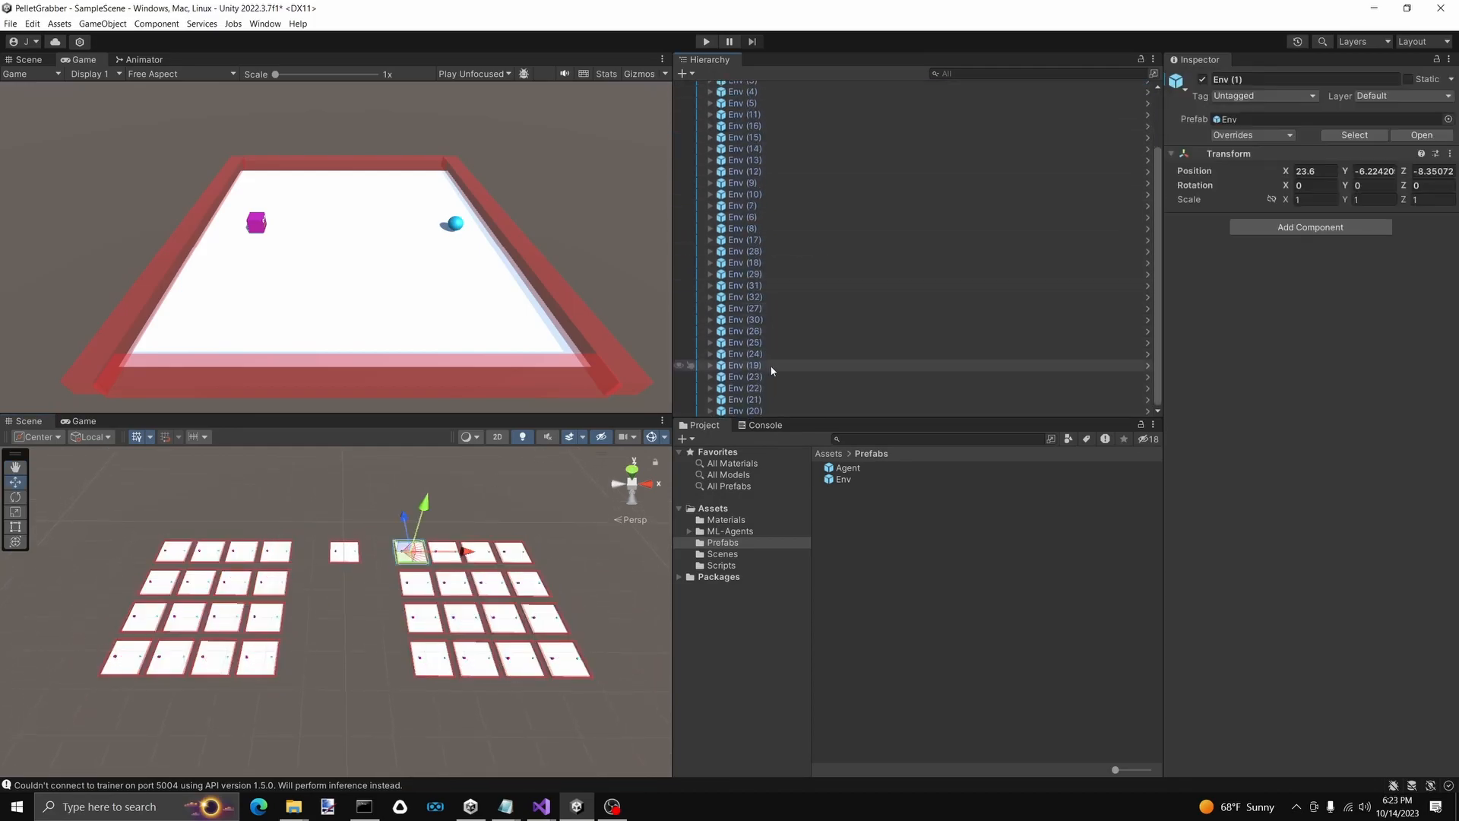
left_click(759, 412, "shift")
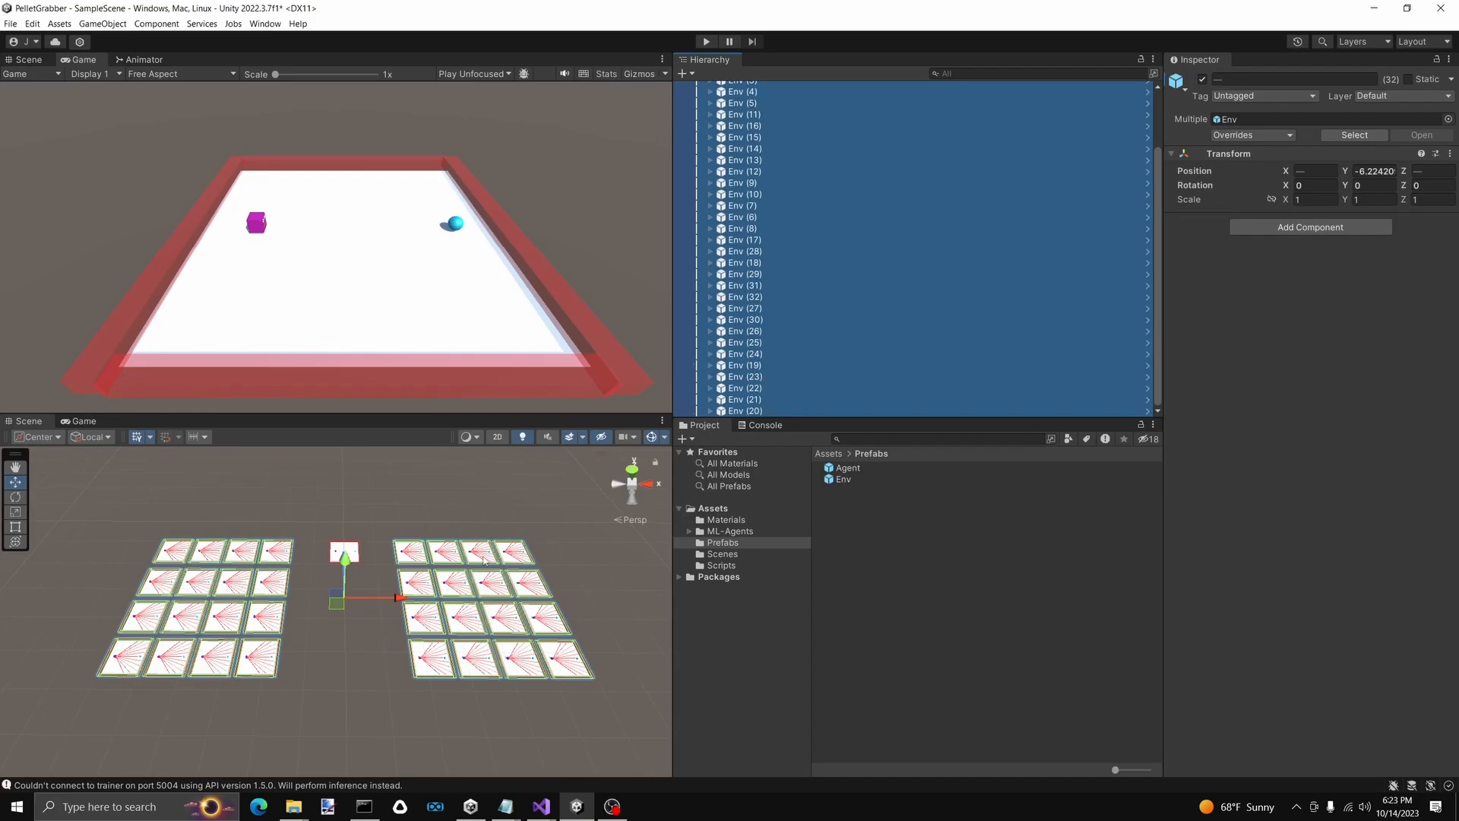
key("ctrl+d")
right_click_drag(383, 570, 334, 572)
left_click_drag(302, 558, 239, 736)
right_click_drag(260, 691, 298, 698)
key("s")
left_click(336, 710)
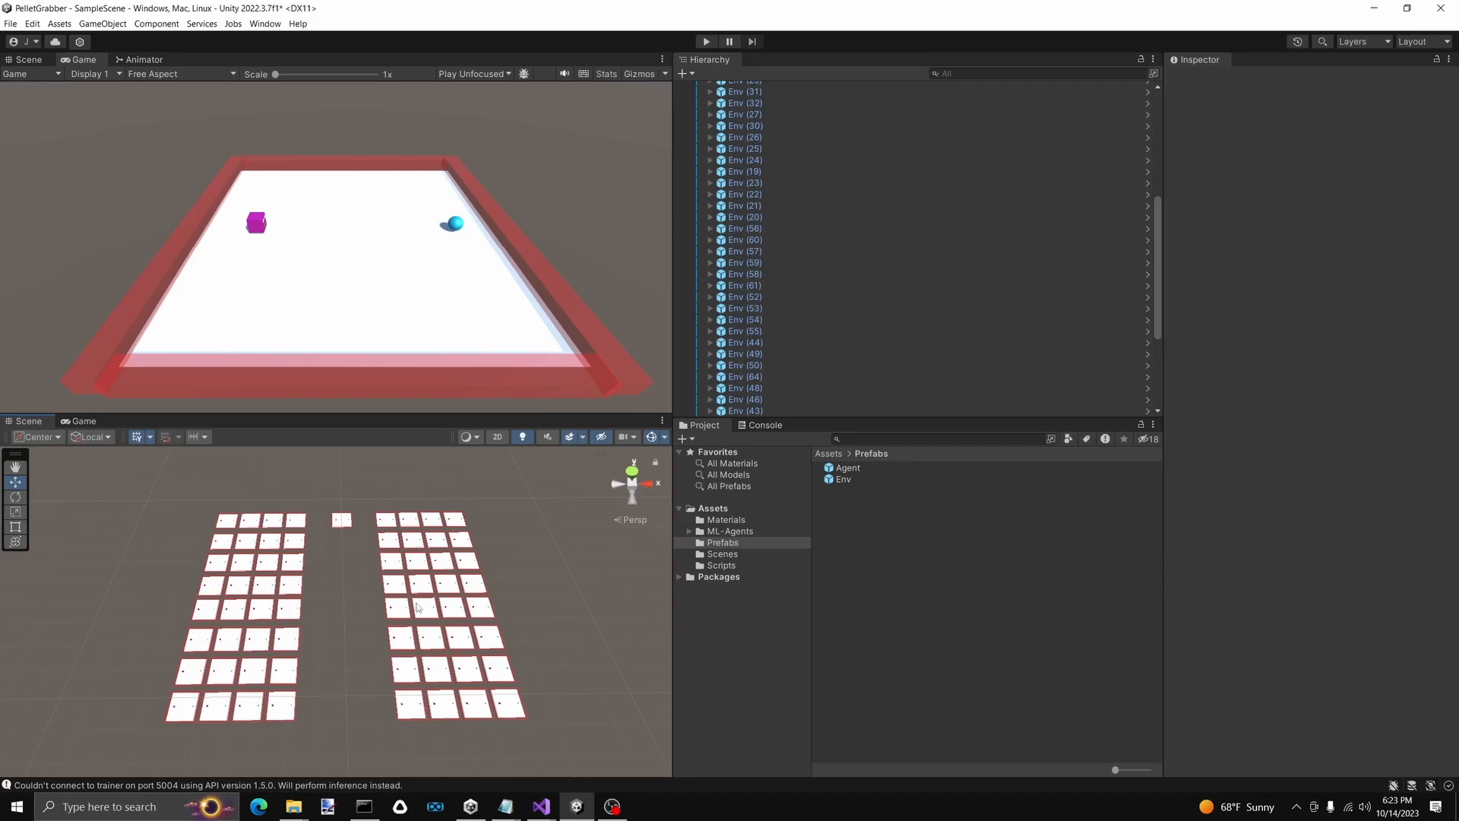
Set the Agent's Behavior Type to Default in the Env prefab and return to SampleScene
double_click(843, 479)
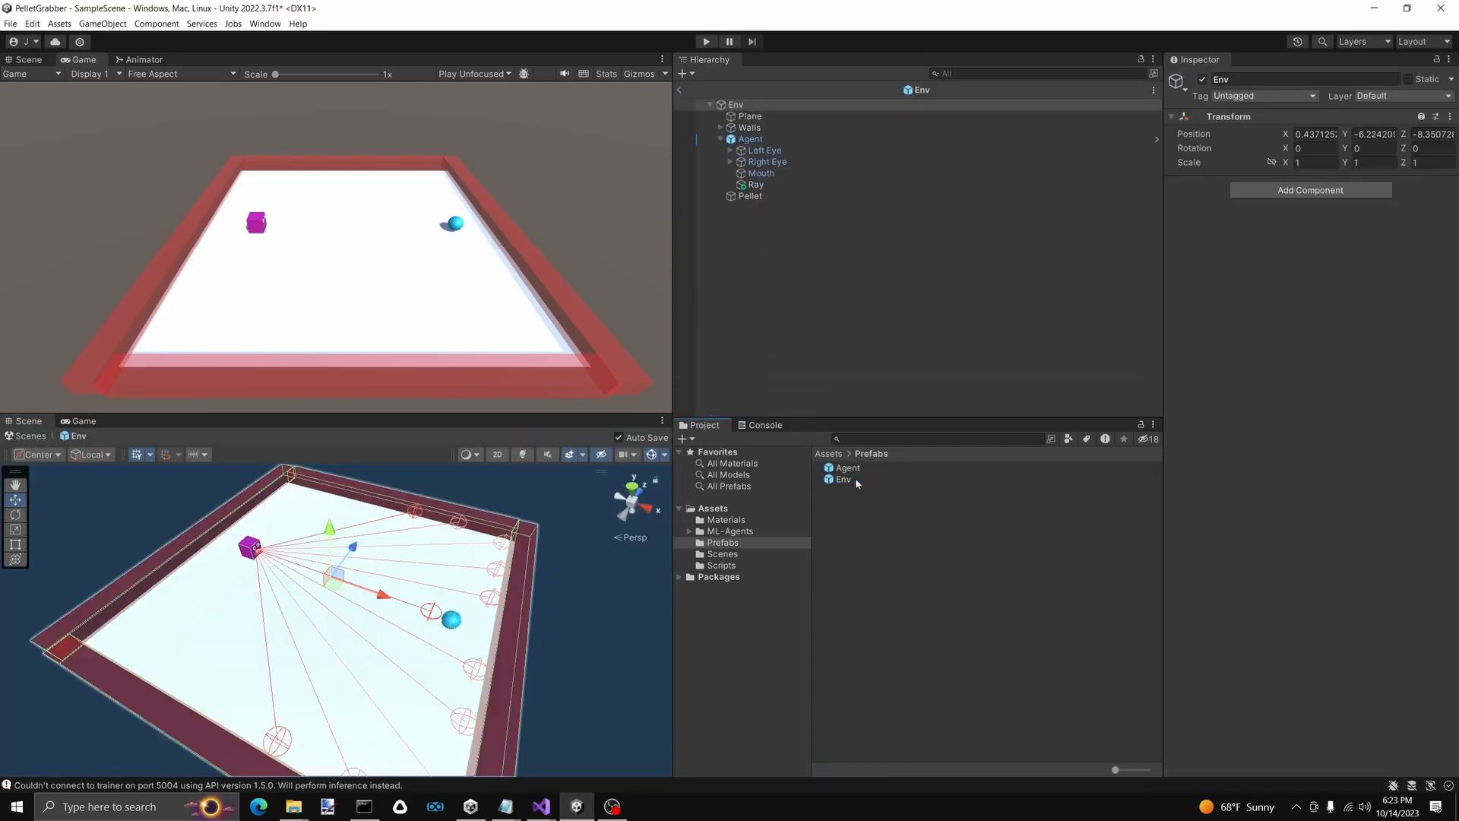
left_click(764, 139)
left_click(1315, 415)
left_click(1313, 428)
left_click(681, 89)
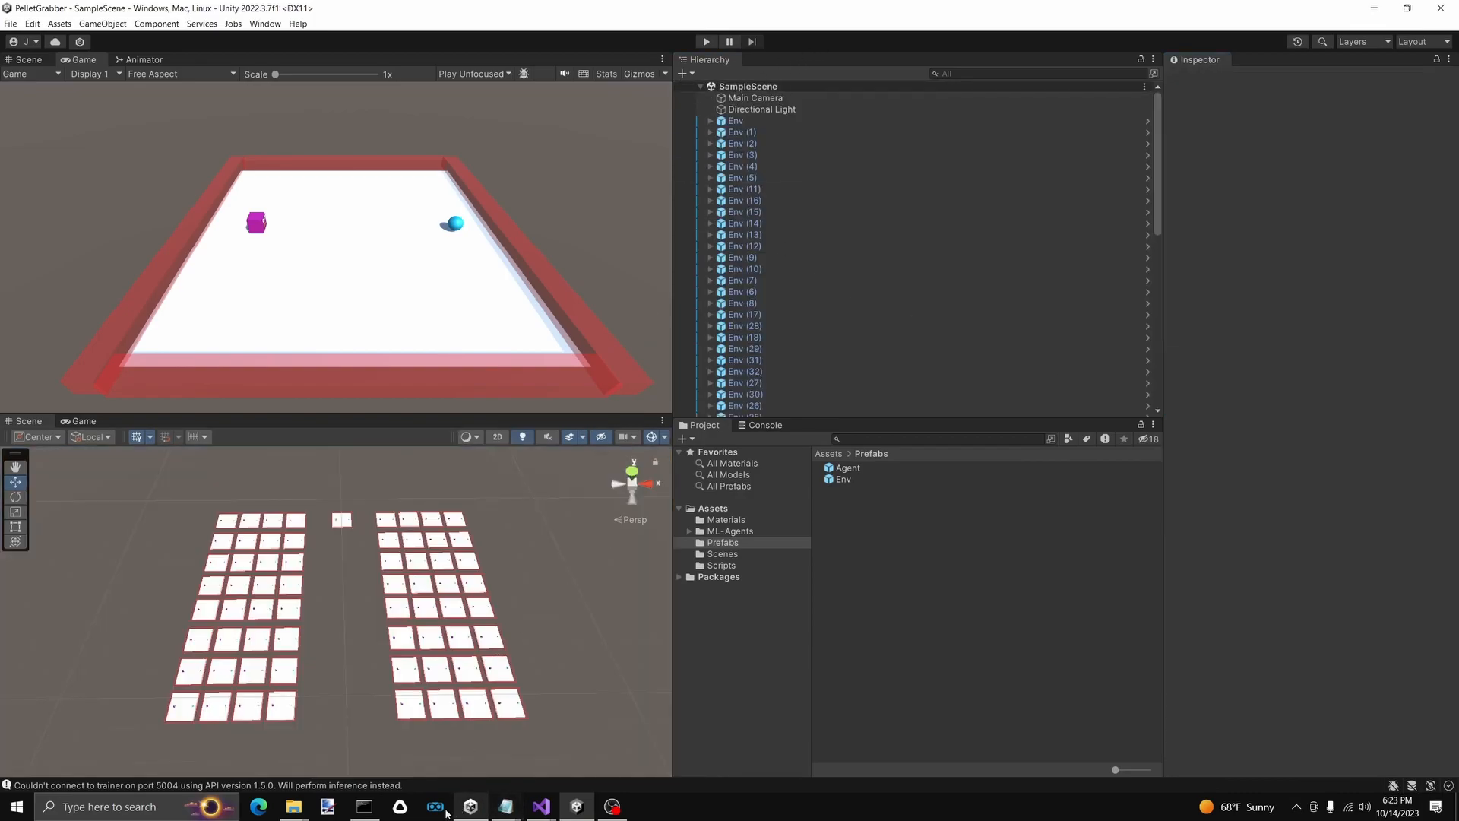
Switch to the command prompt and launch mlagents-learn with the run ID =RayCastRun1
left_click(364, 806)
key("Up")
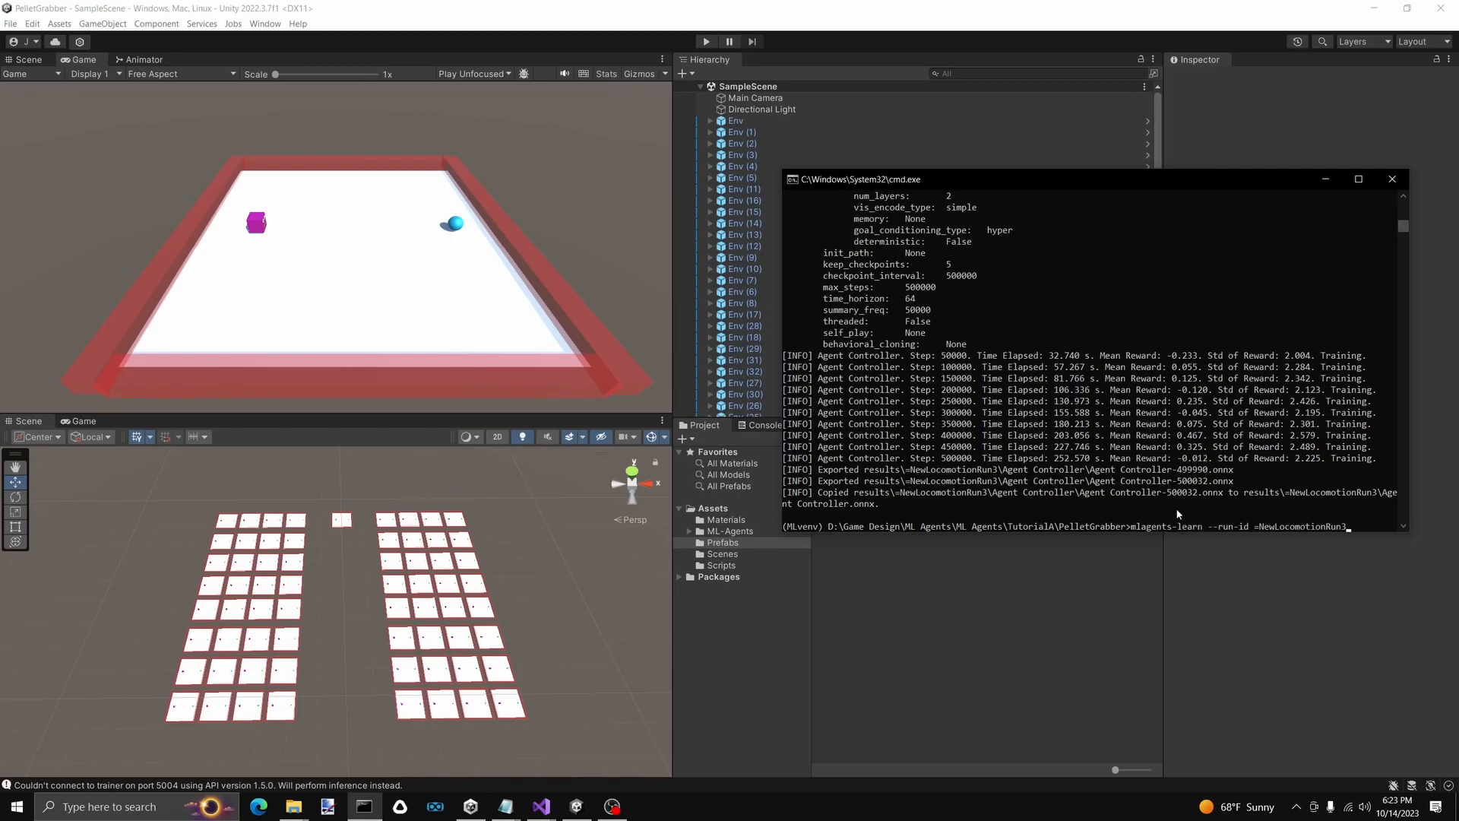
key("BackSpace")
key("BackSpace")
key("BackSpace")
key("BackSpace")
key("BackSpace")
key("BackSpace")
key("BackSpace")
key("BackSpace")
key("BackSpace")
key("BackSpace")
key("BackSpace")
key("BackSpace")
key("BackSpace")
key("BackSpace")
key("BackSpace")
key("BackSpace")
key("BackSpace")
type("RayCast")
key("Return")
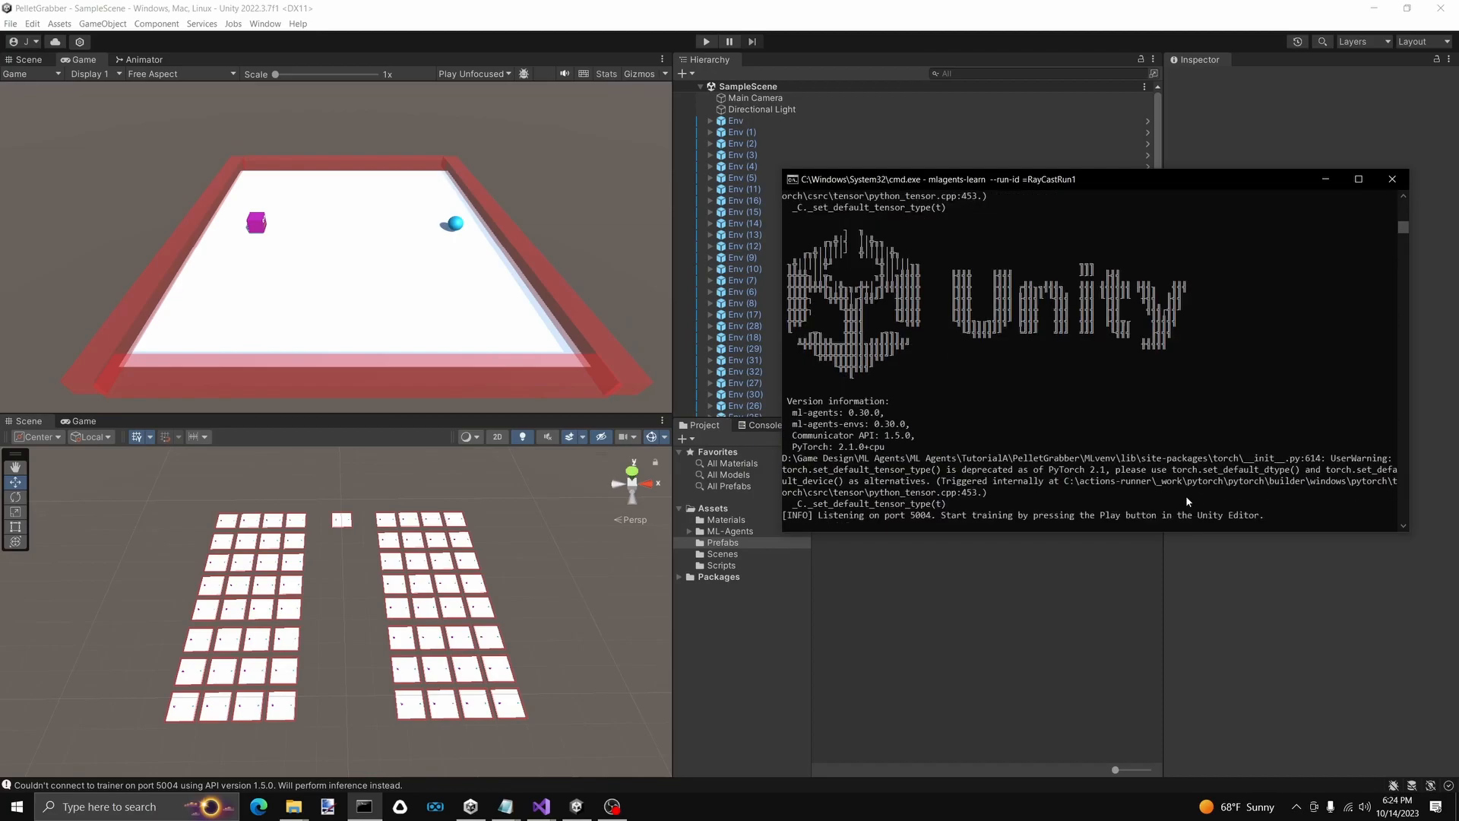
Run the scene in Unity to train RayCastRun1, and interrupt the training from the command prompt
left_click(706, 41)
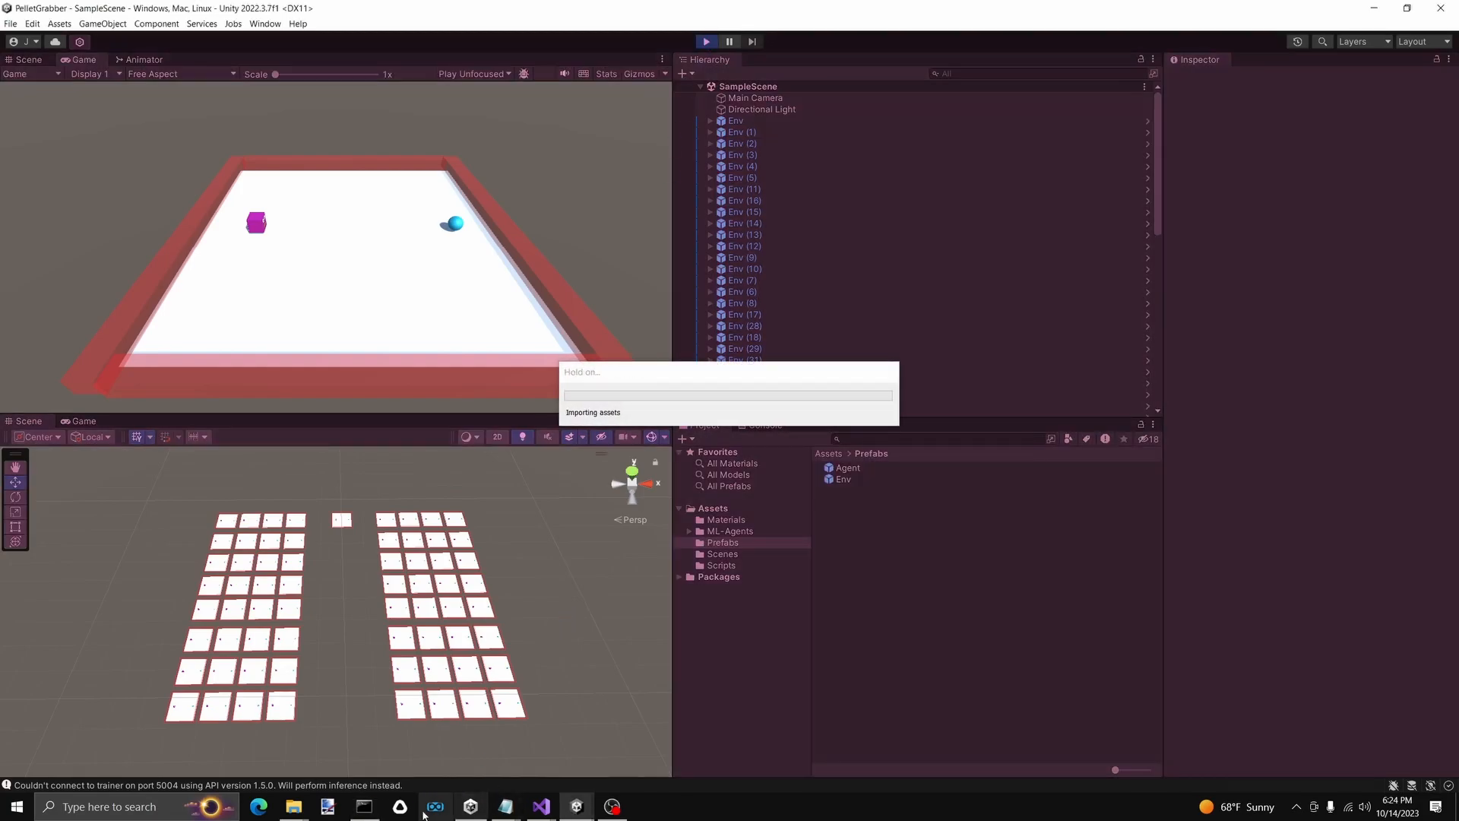
left_click(364, 806)
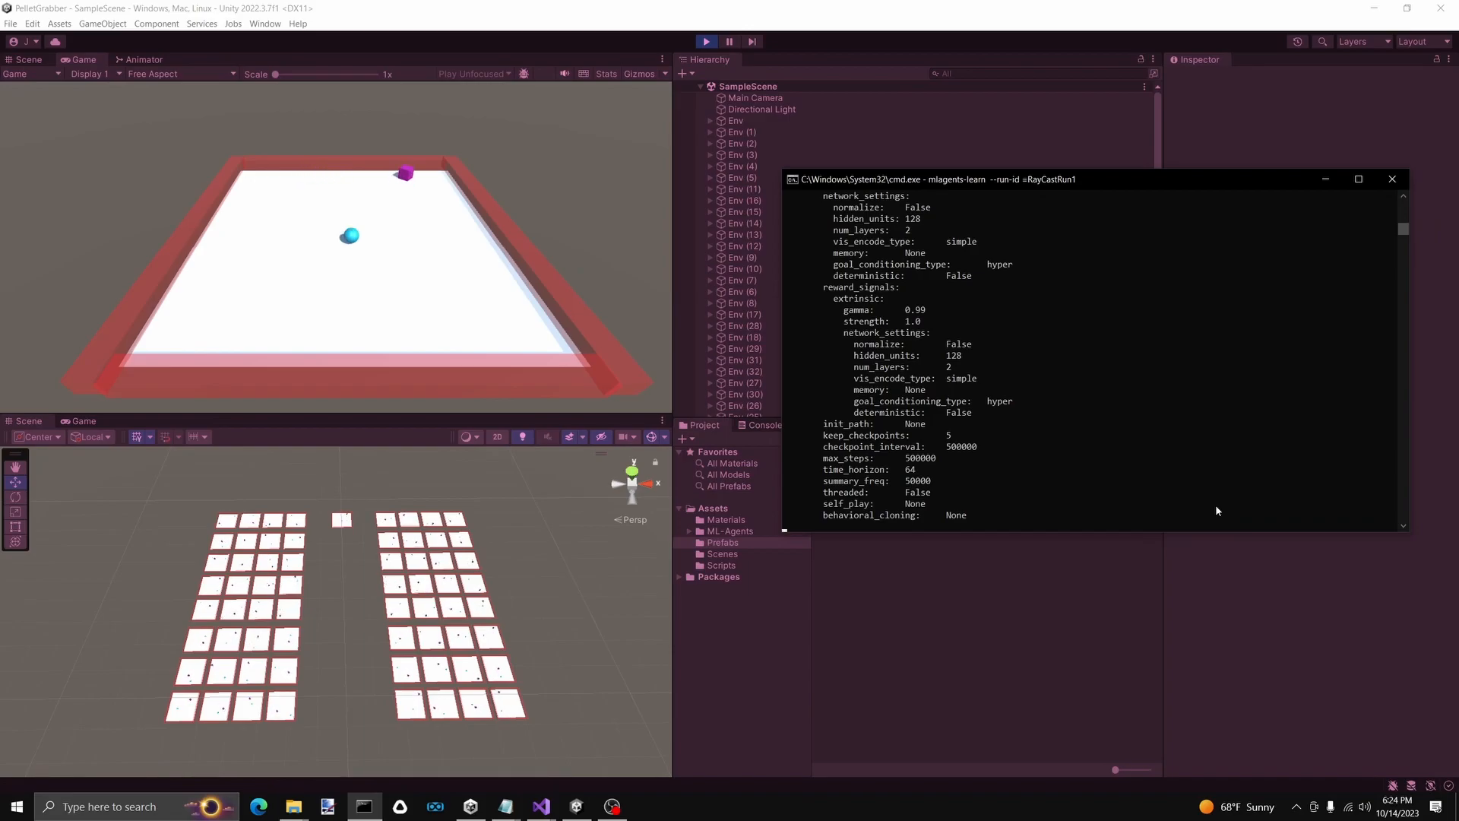
left_click(1059, 182)
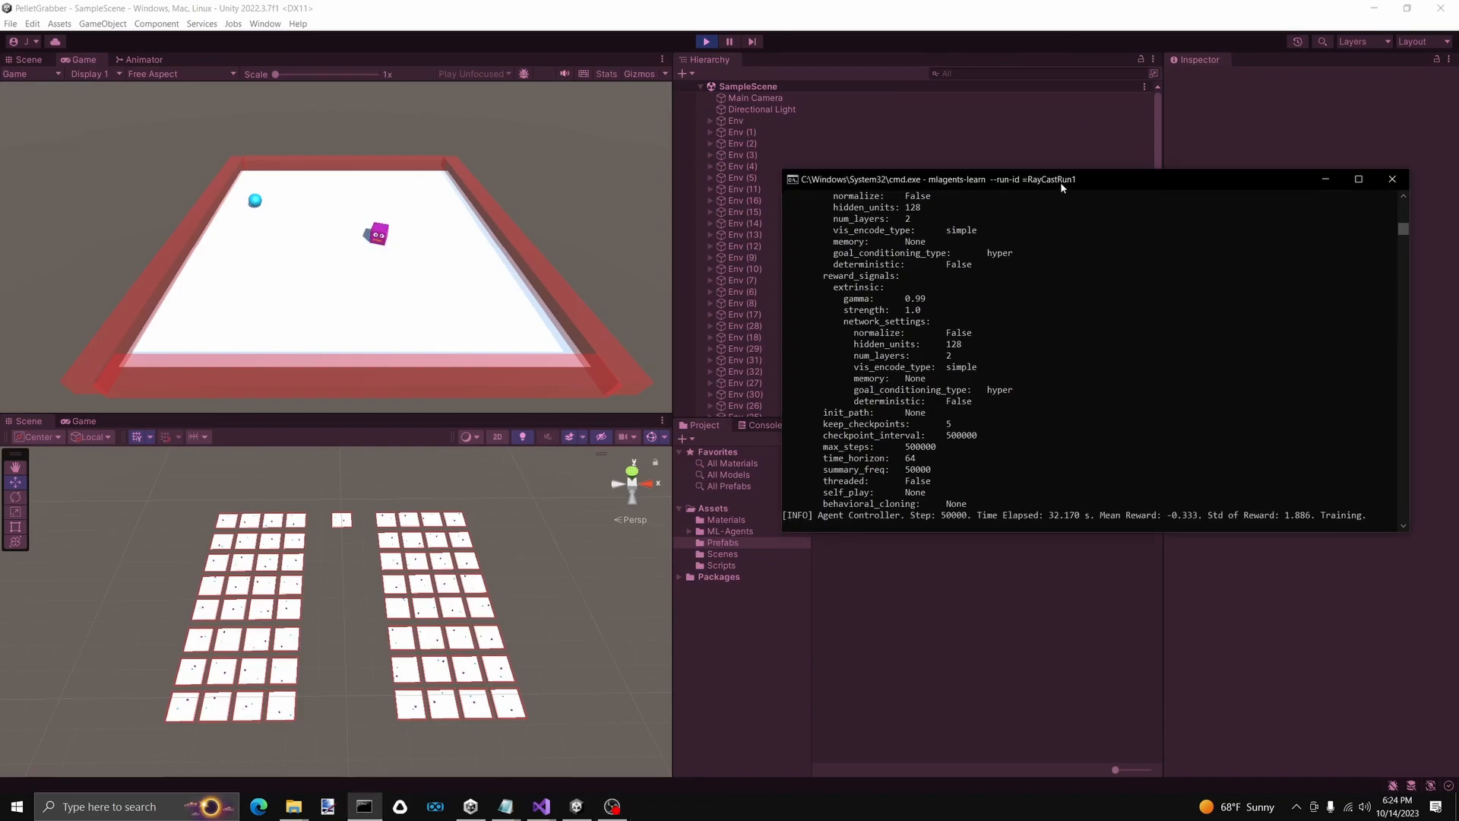
key("ctrl+c")
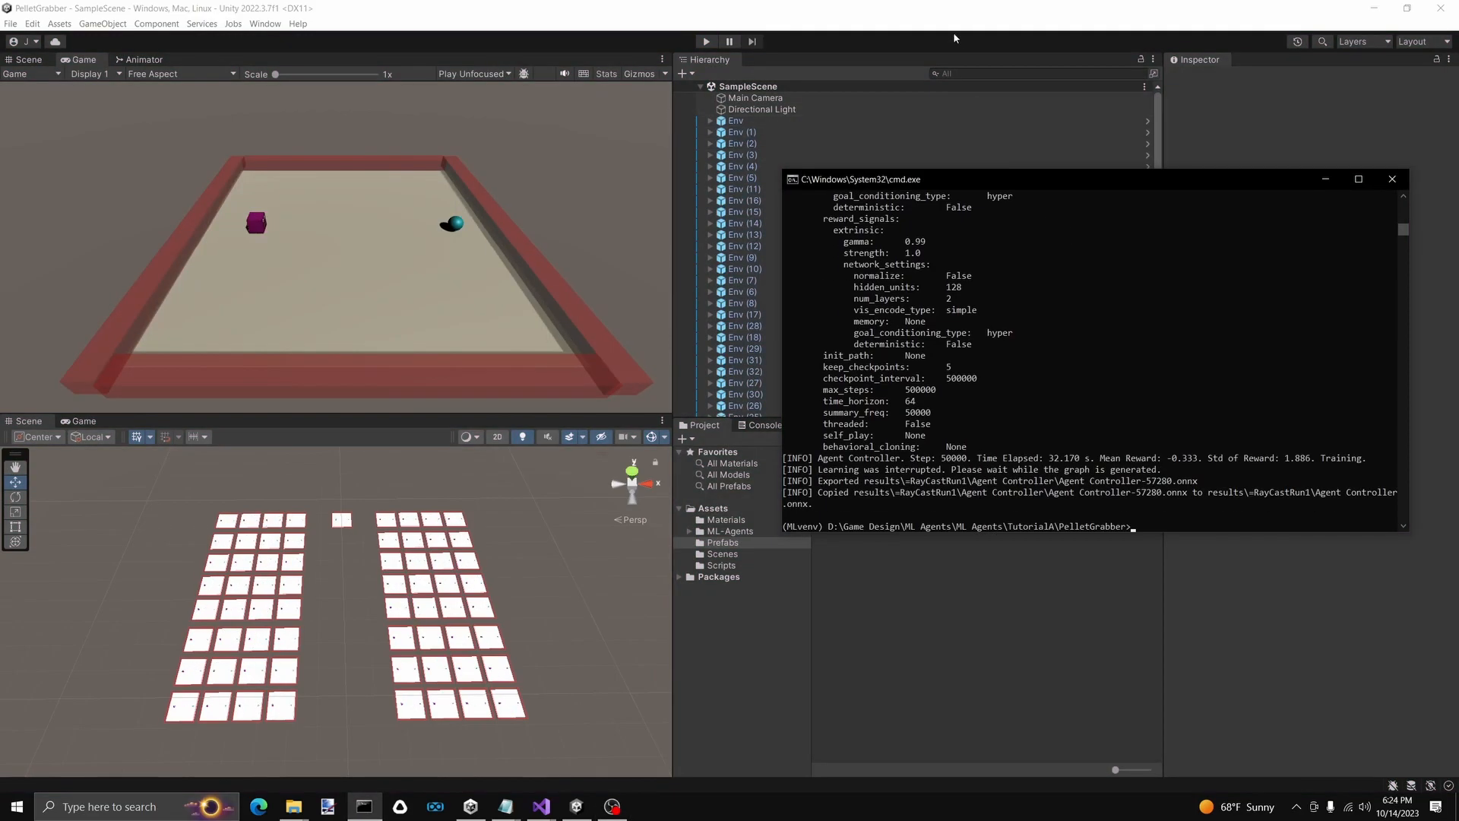
left_click(955, 39)
Add Wall as a detectable tag on the Ray object's Ray Perception Sensor 3D in the Env prefab
double_click(844, 479)
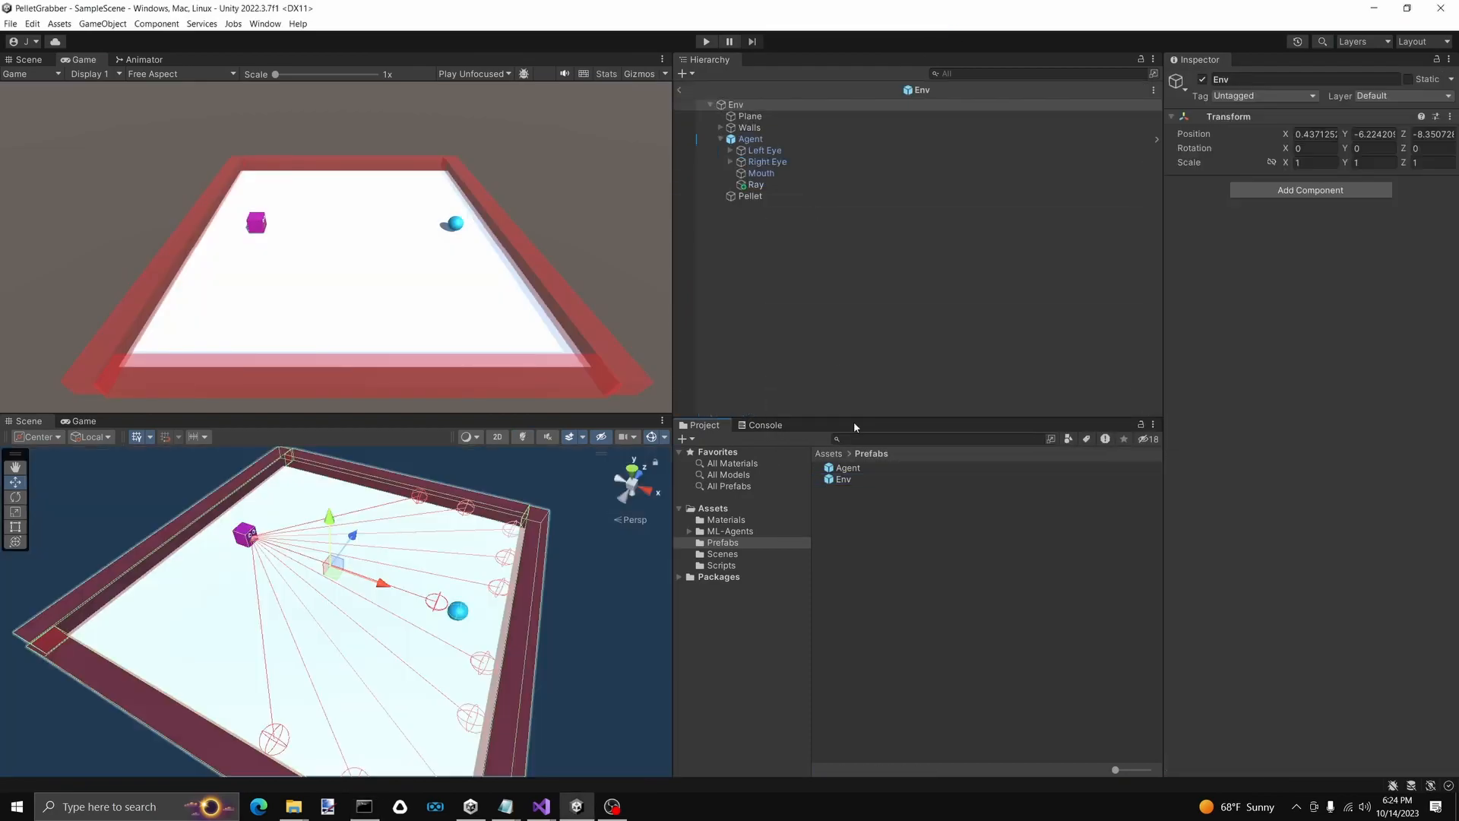
left_click(774, 184)
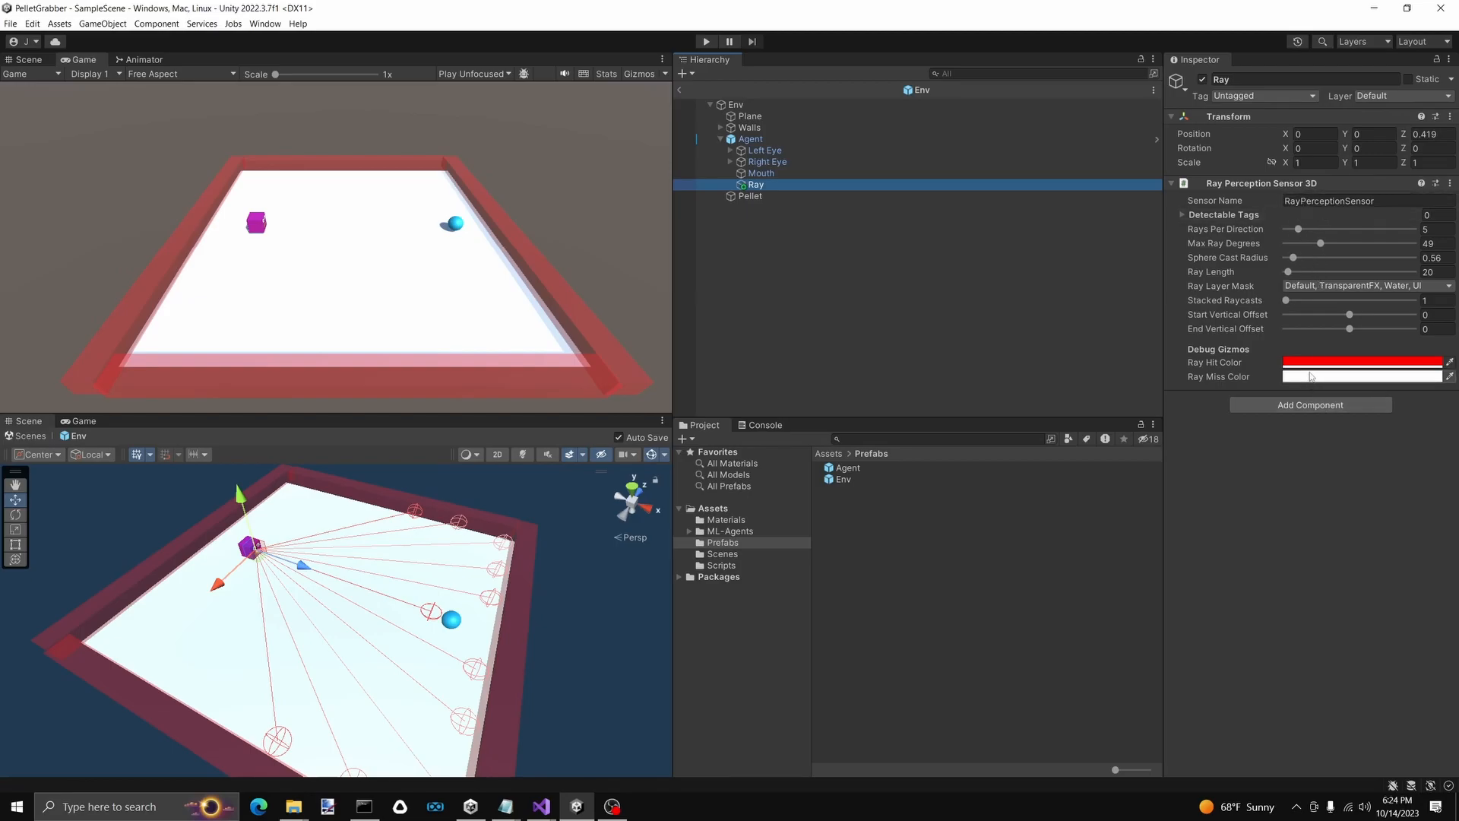
left_click(1313, 287)
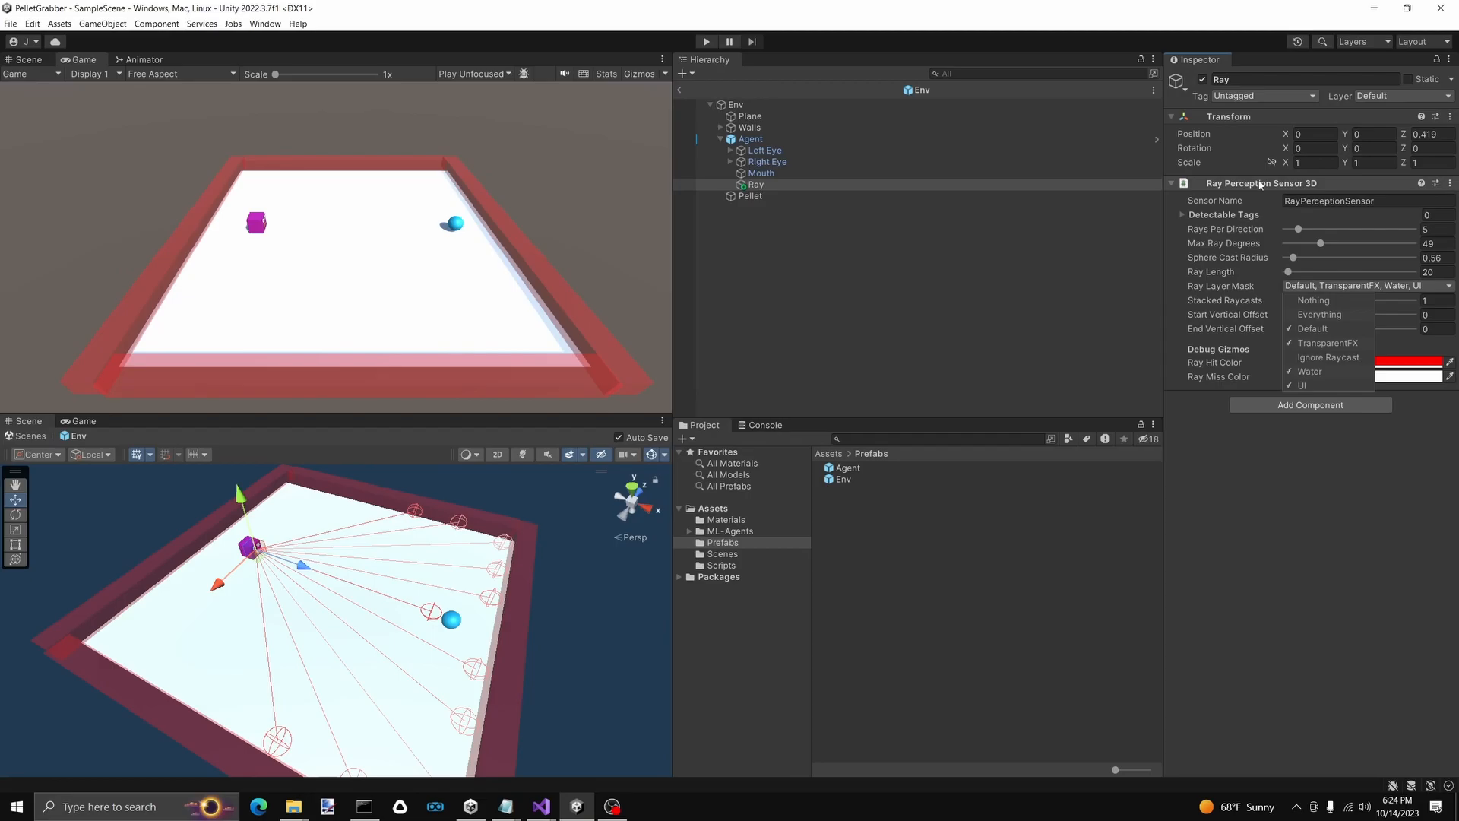
left_click(1257, 425)
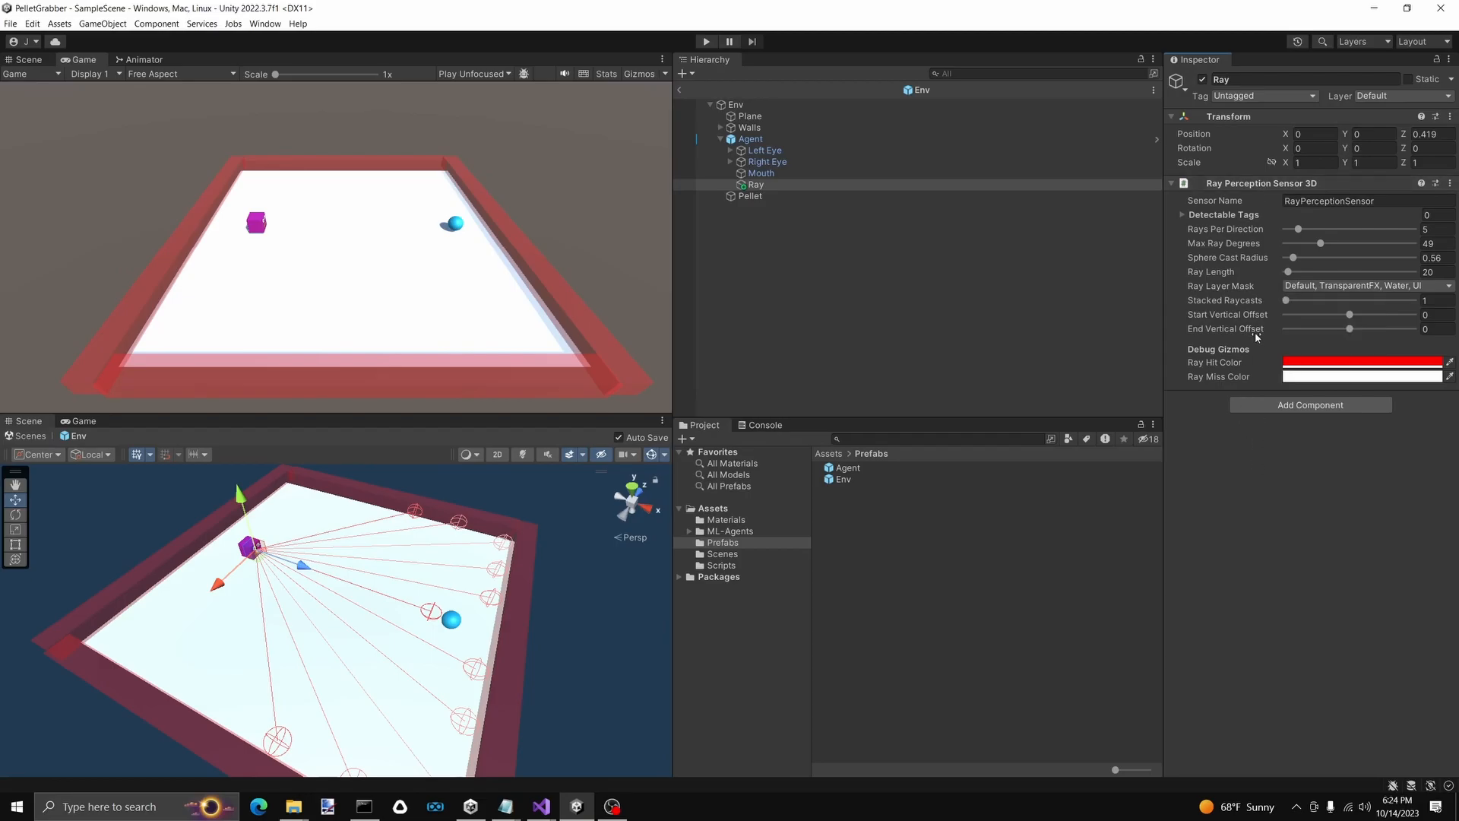
left_click(1224, 215)
left_click(1418, 248)
left_click(1310, 230)
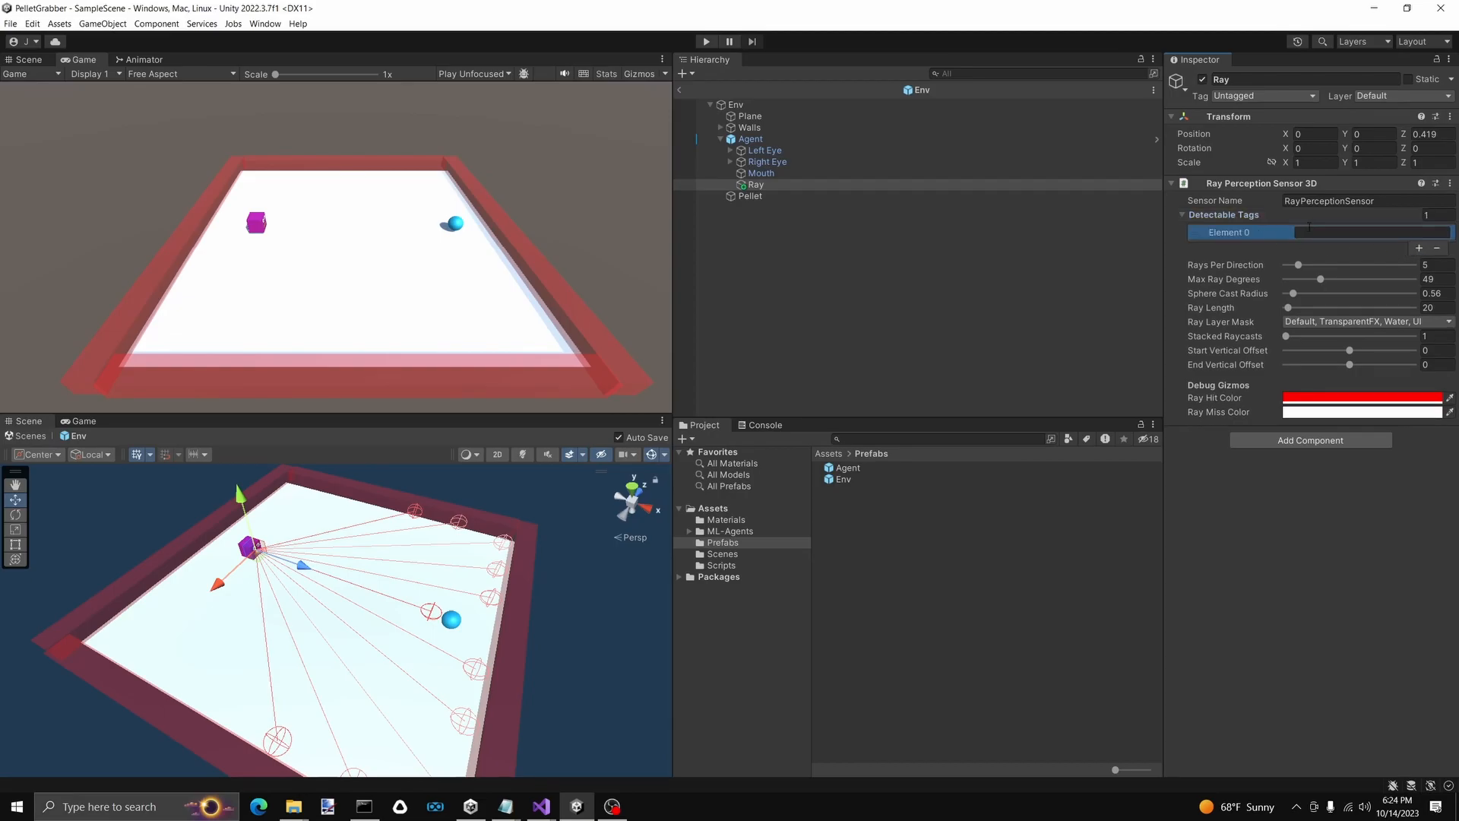
type("Wall")
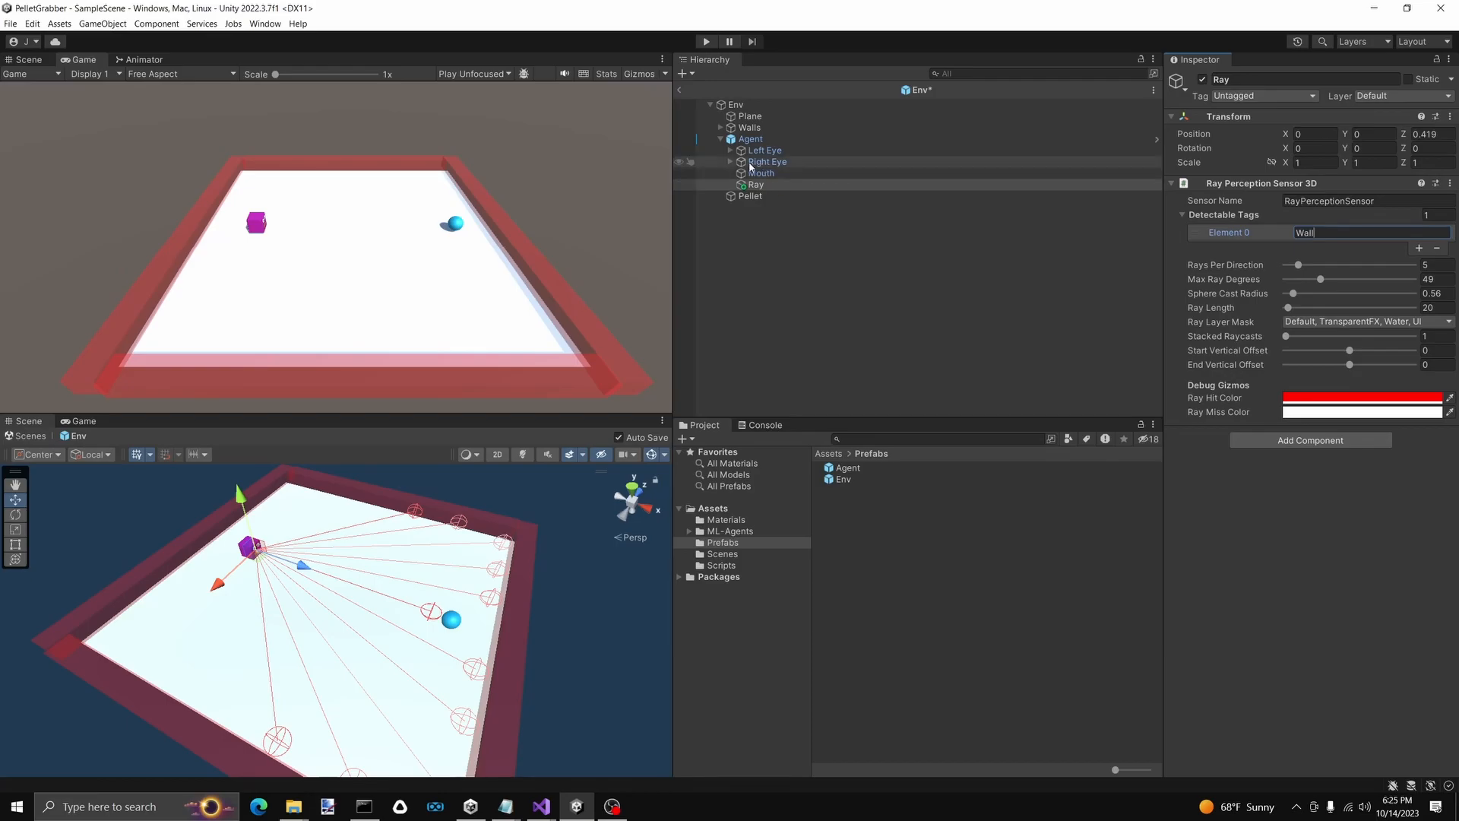
Check which tags are assigned to the four walls and the Pellet in the Env prefab
left_click(721, 127)
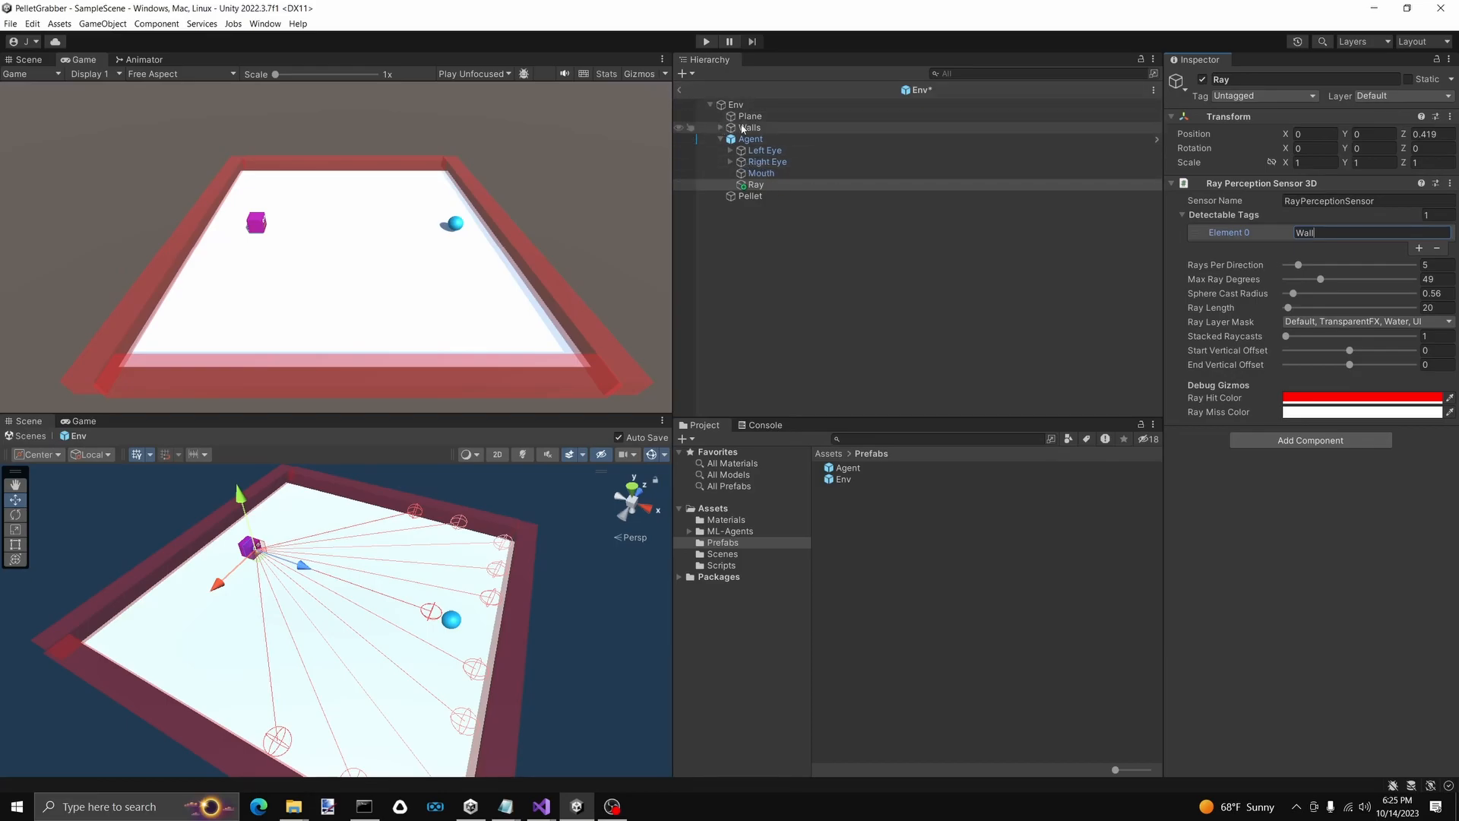
left_click(745, 127)
left_click(754, 139)
left_click(761, 150)
left_click(769, 162)
left_click(779, 173)
left_click(1260, 80)
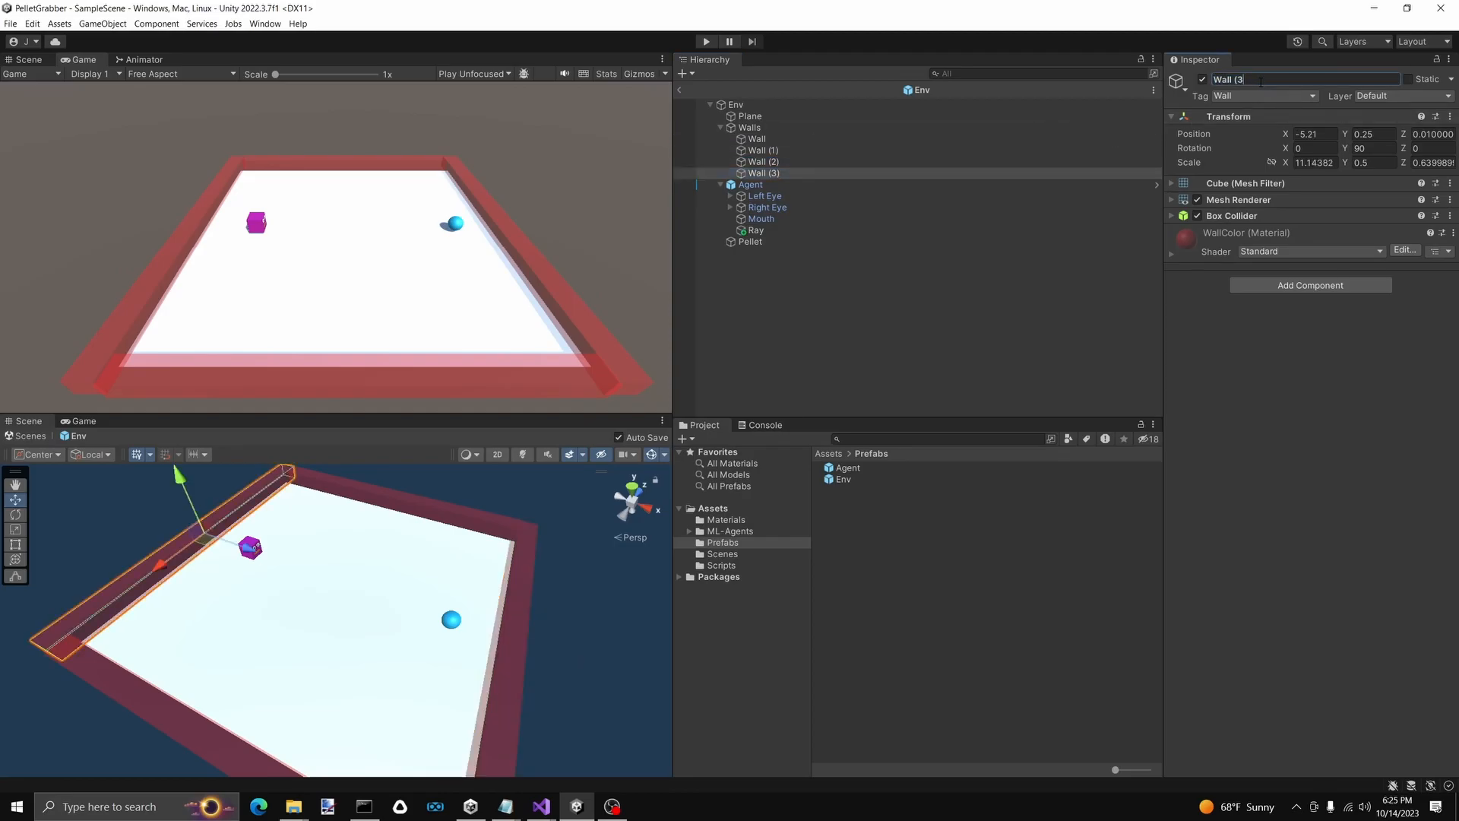
key("ctrl+z")
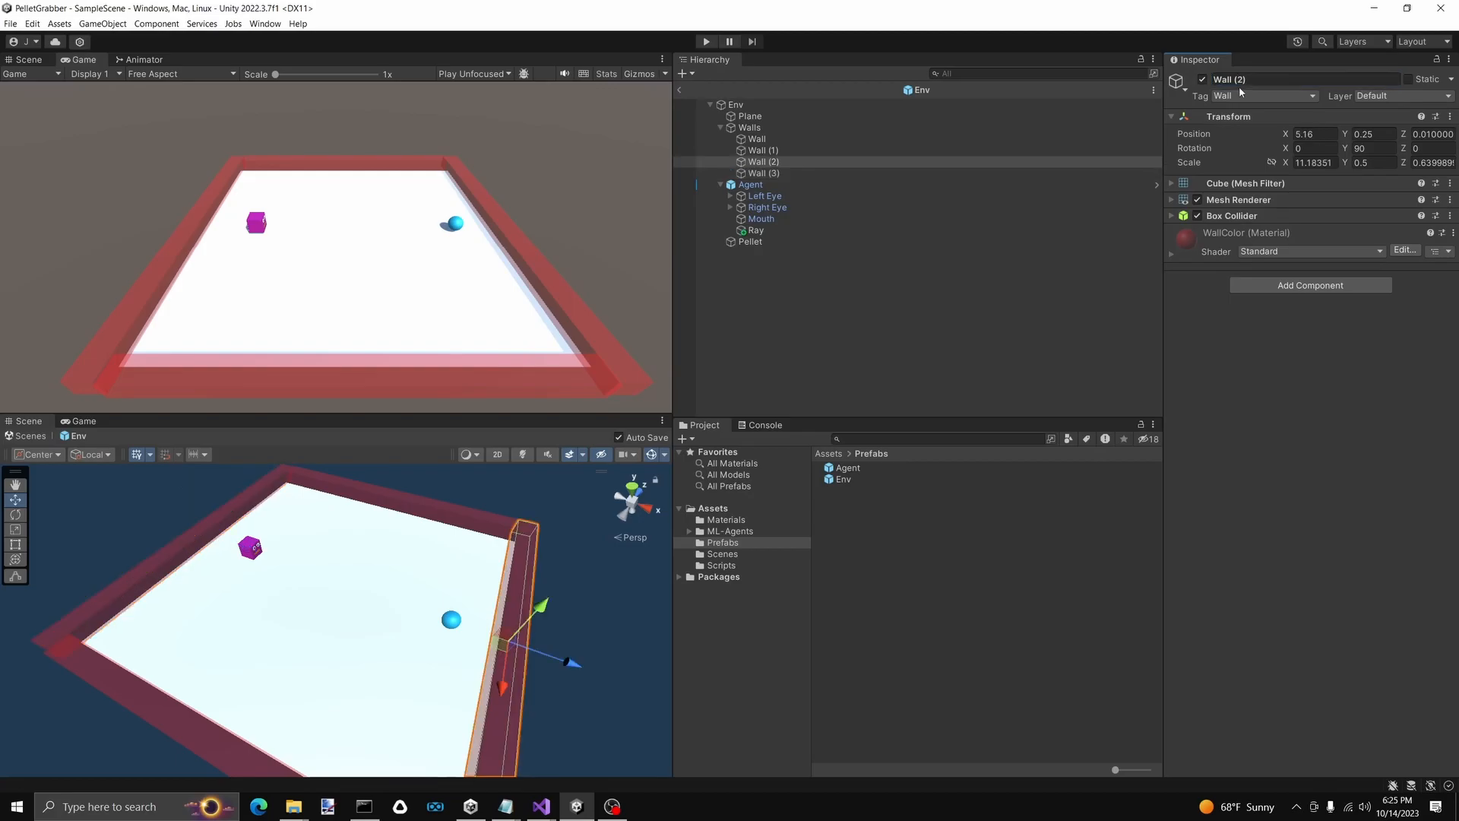
left_click(850, 171)
left_click(854, 161)
left_click(870, 152)
left_click(872, 144)
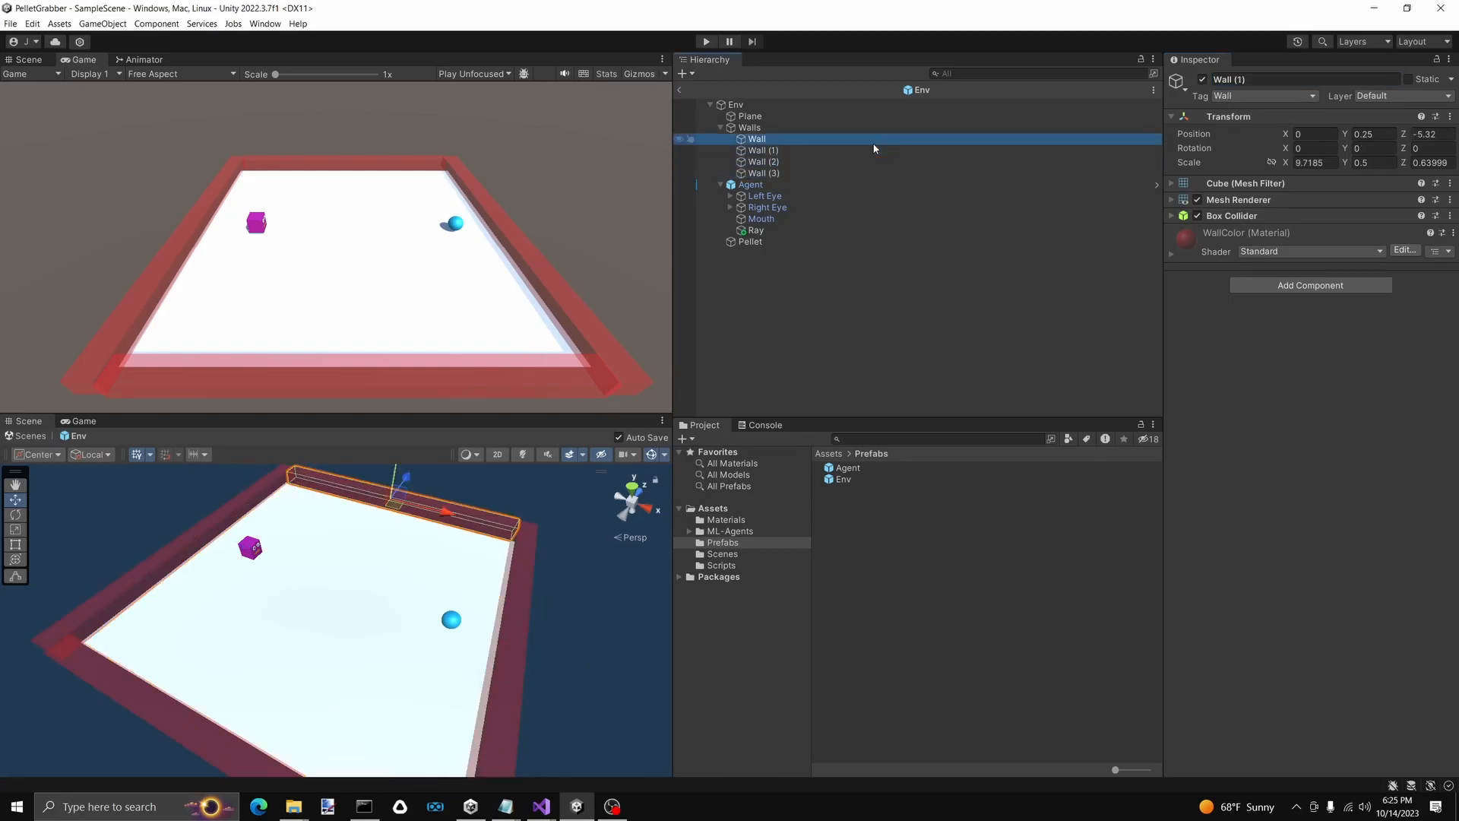
left_click(720, 128)
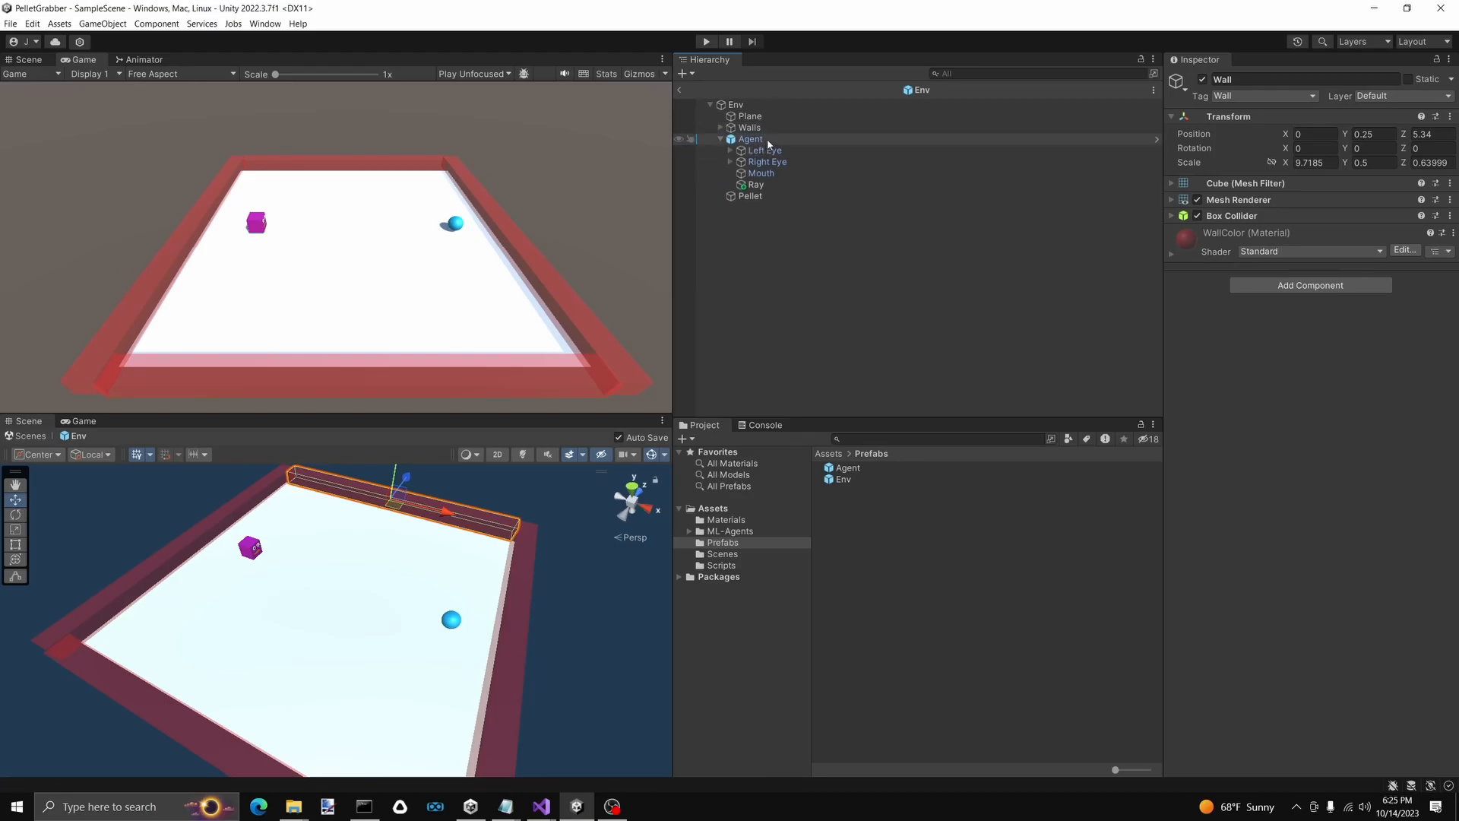
left_click(756, 196)
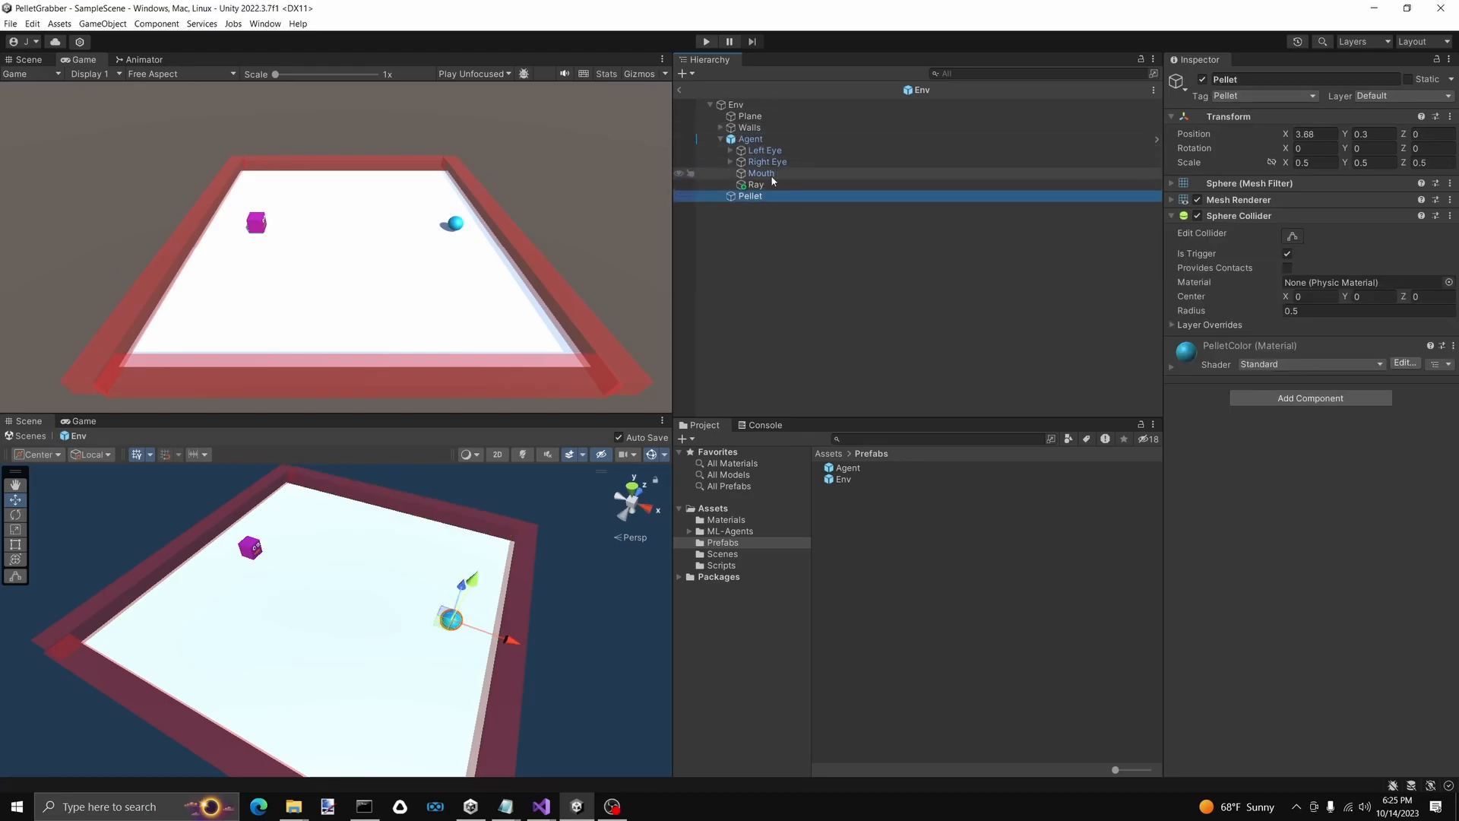
Add Pellet as a second detectable tag on the Ray object's sensor and return to SampleScene
left_click(772, 184)
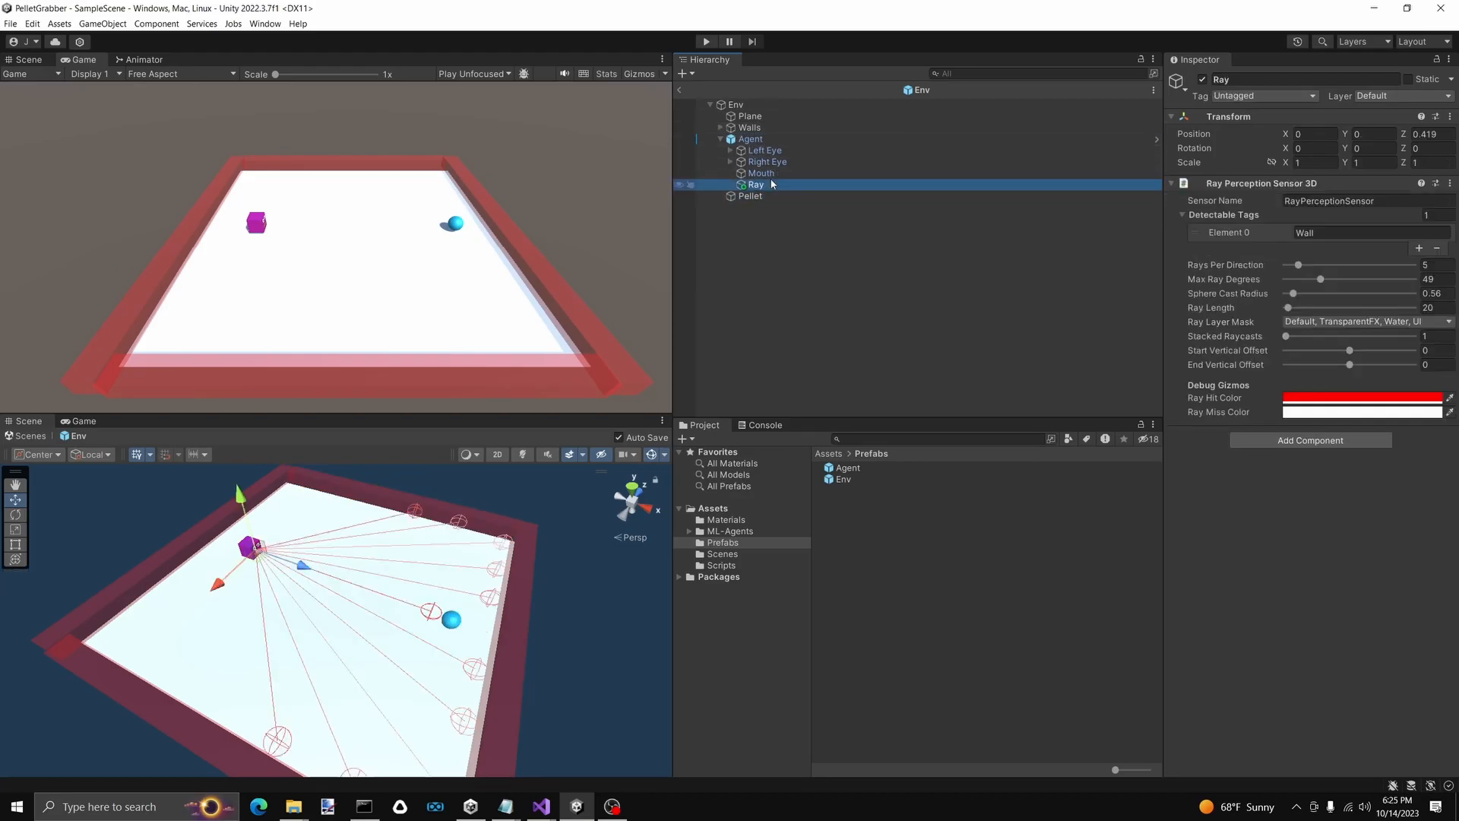
left_click(1419, 248)
left_click(1280, 247)
type("Pellet")
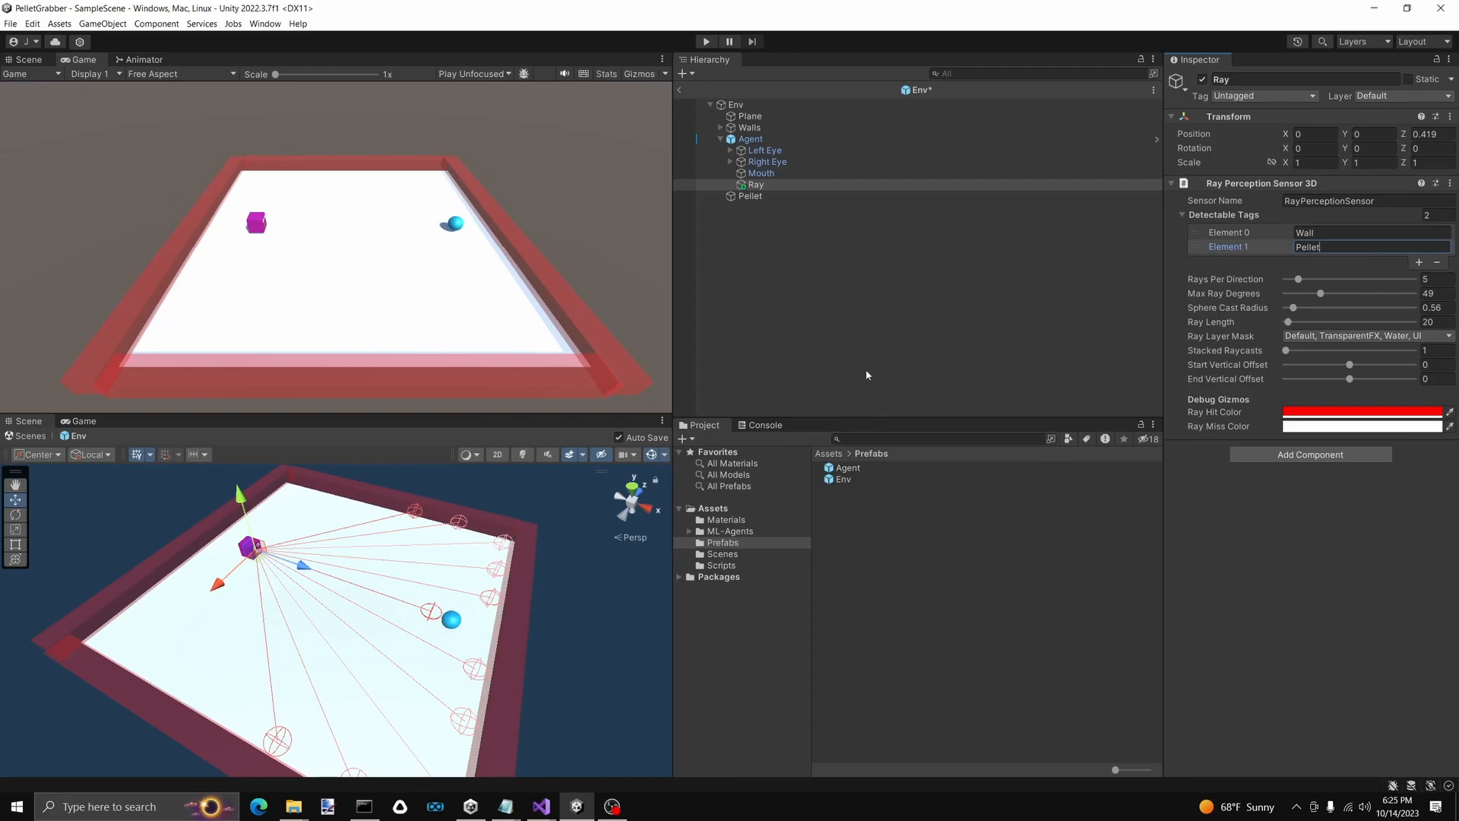
left_click(871, 332)
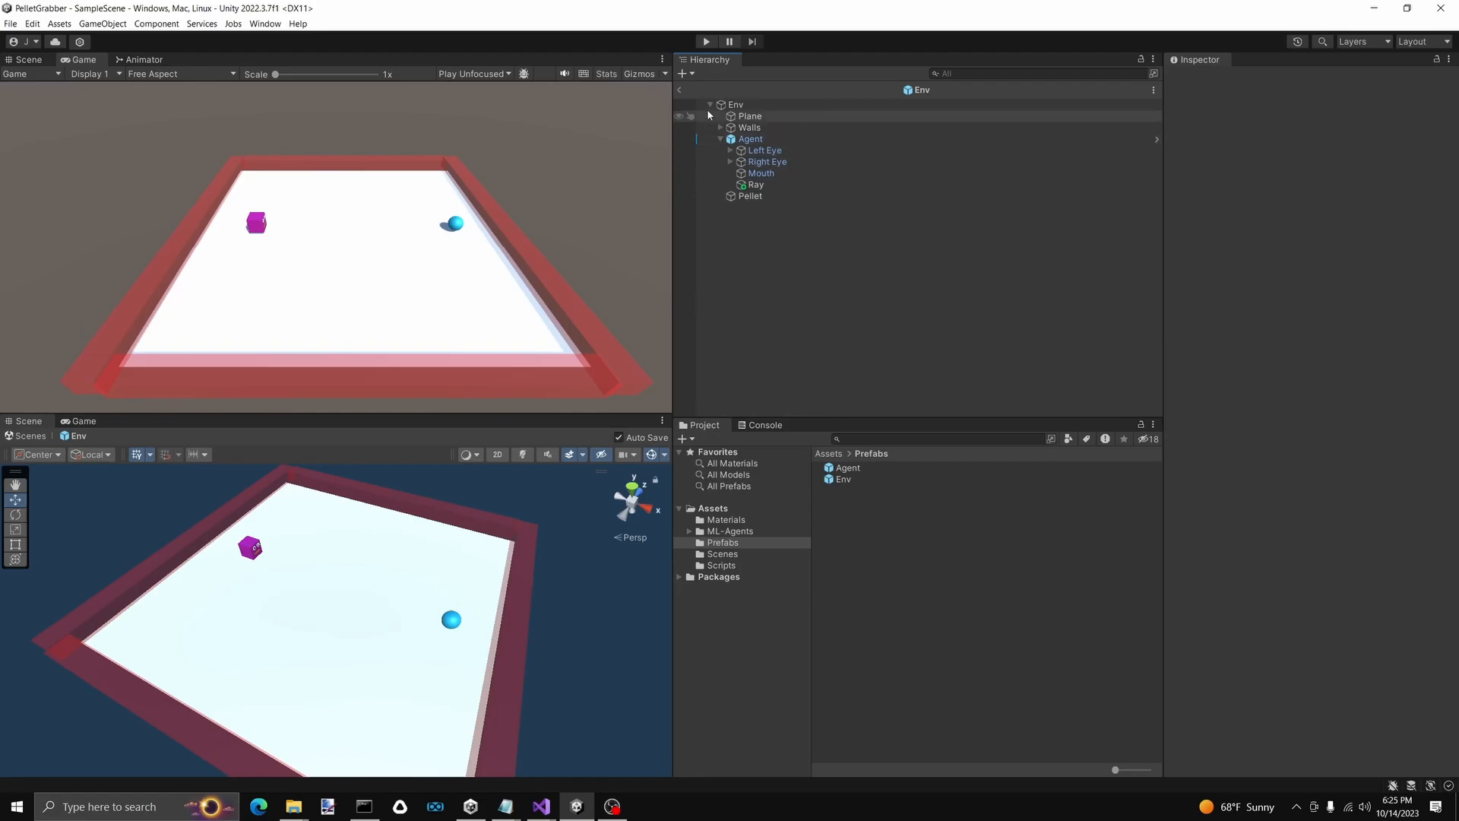
left_click(679, 90)
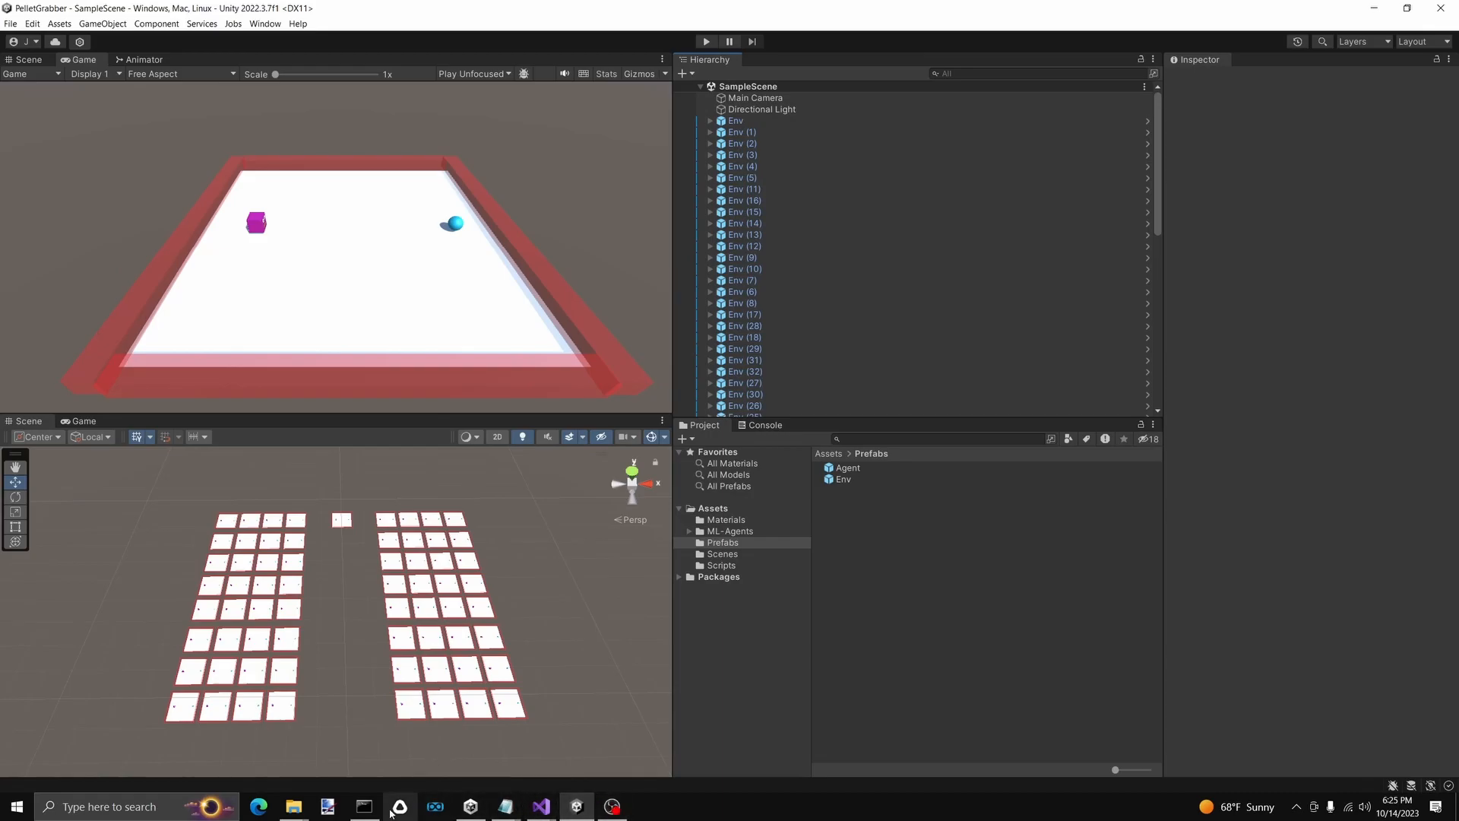
Launch mlagents-learn from the command prompt with the run ID =RayCastRun2 and run the scene in Unity to start training
left_click(364, 805)
key("Up")
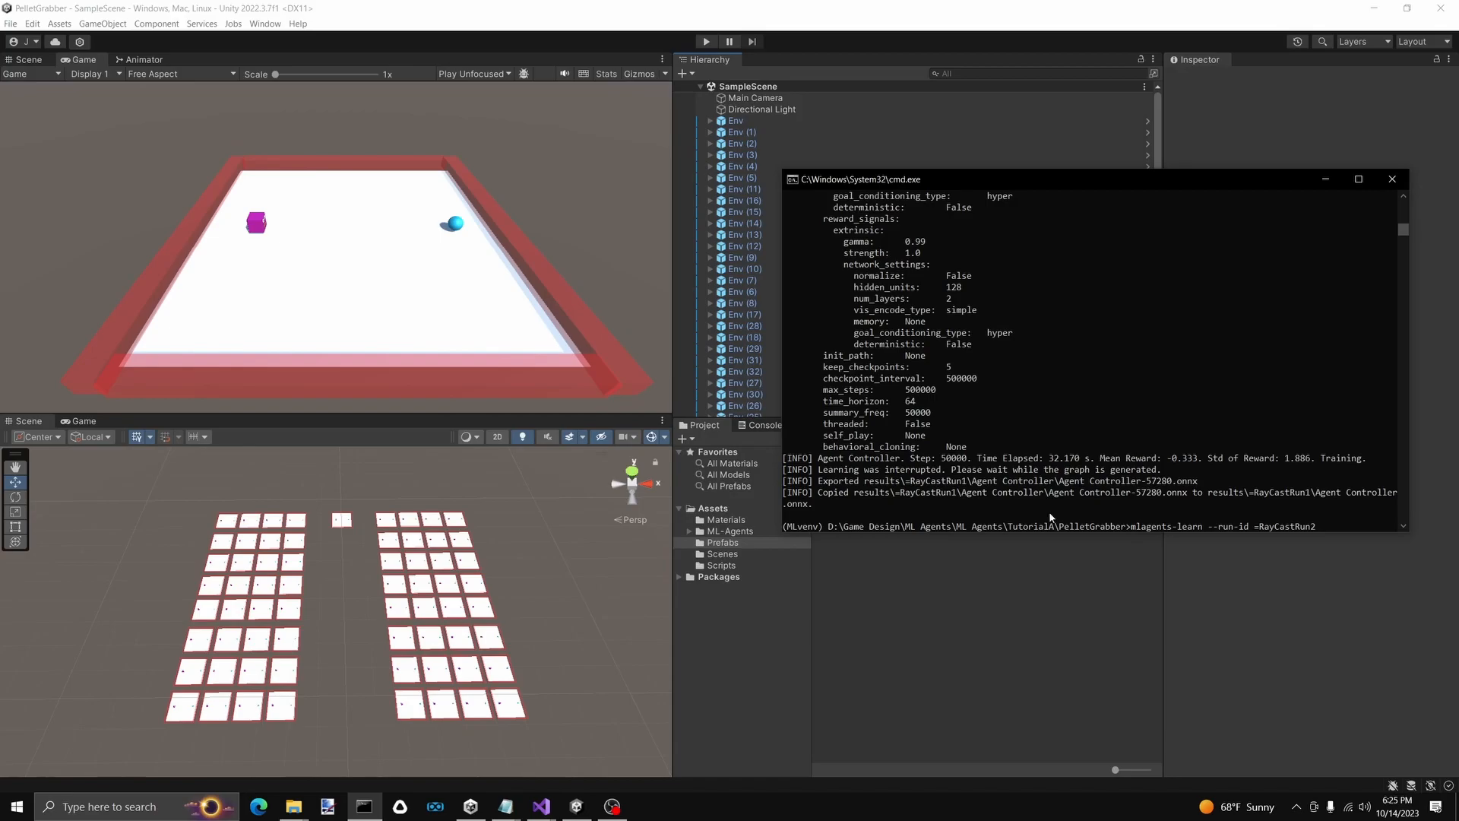
key("Return")
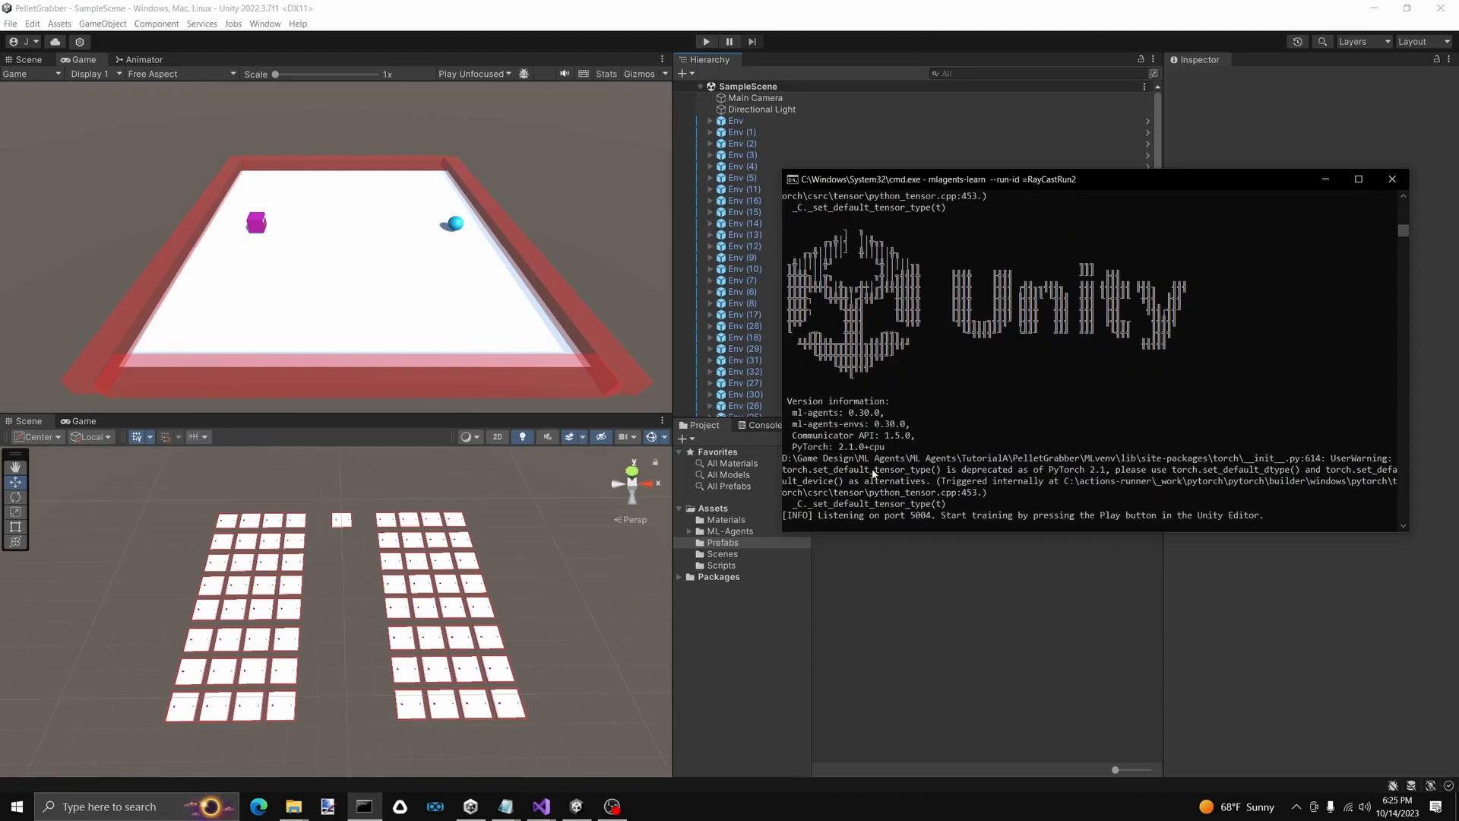
left_click(706, 41)
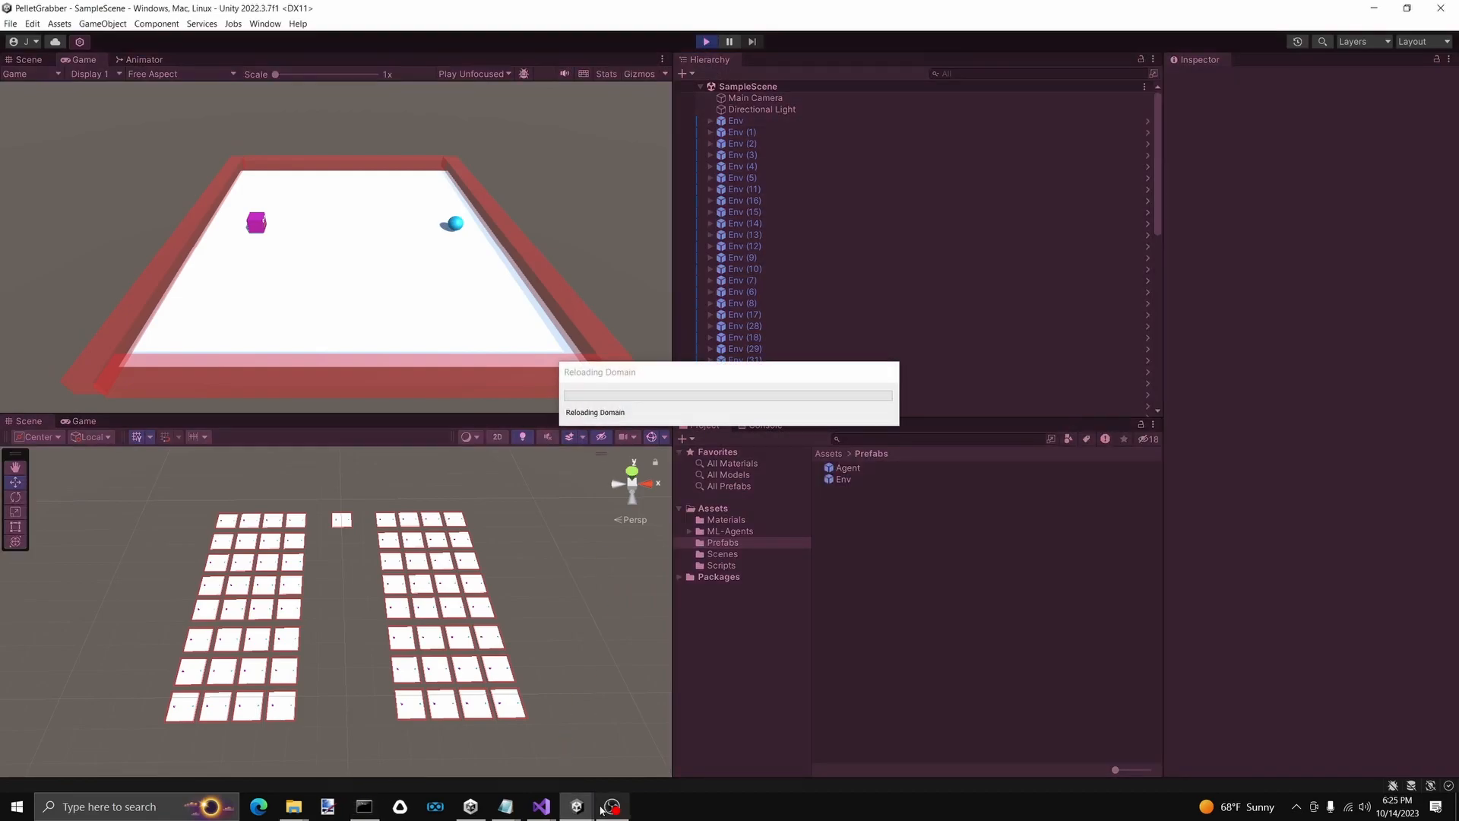
left_click(364, 807)
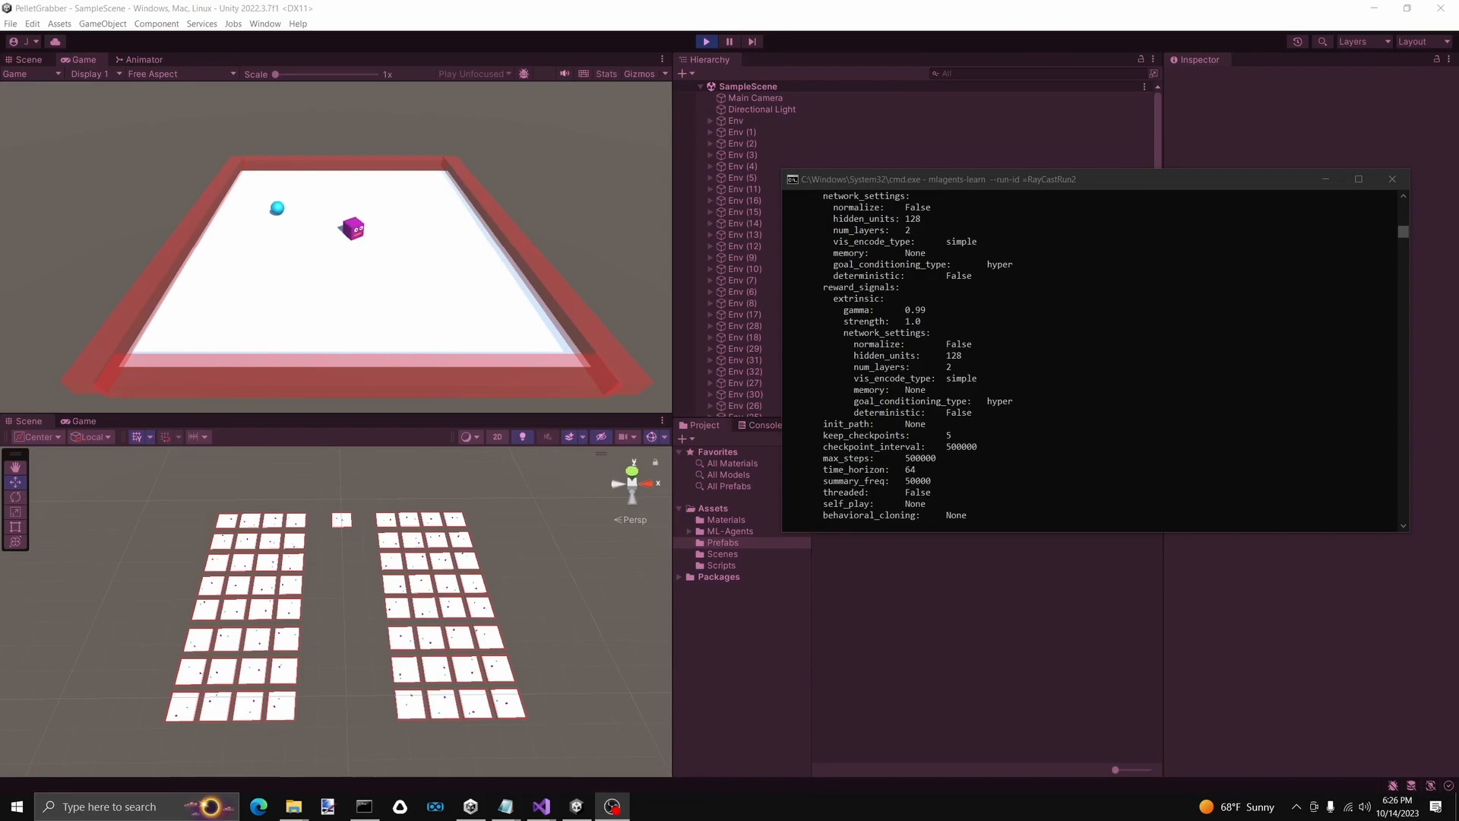
Examine the training arenas in the Scene view and select the first Env's Agent to show its sensor rays
left_click(364, 533)
scroll(356, 529, "up", 5)
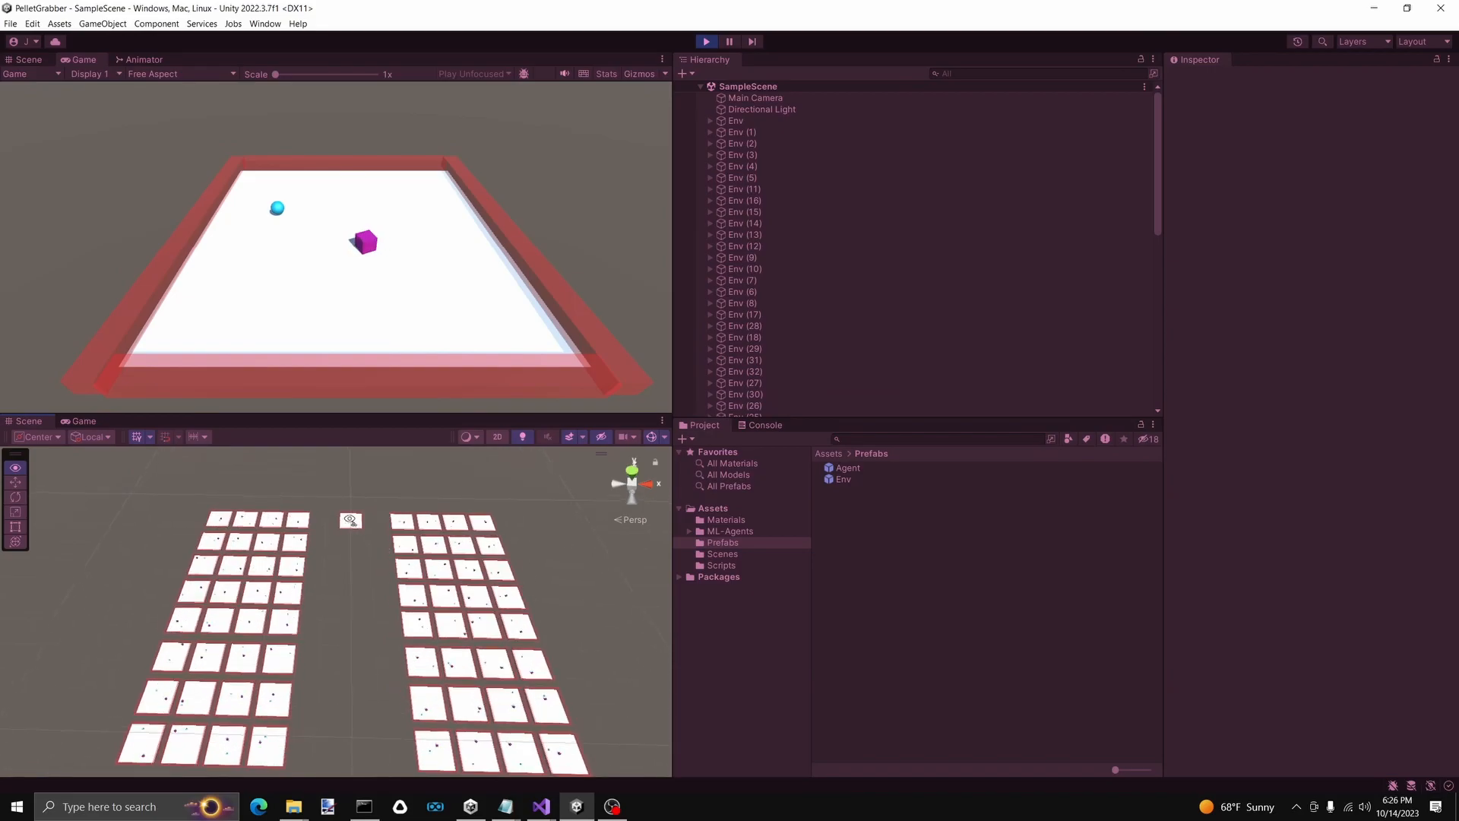
scroll(351, 520, "up", 1)
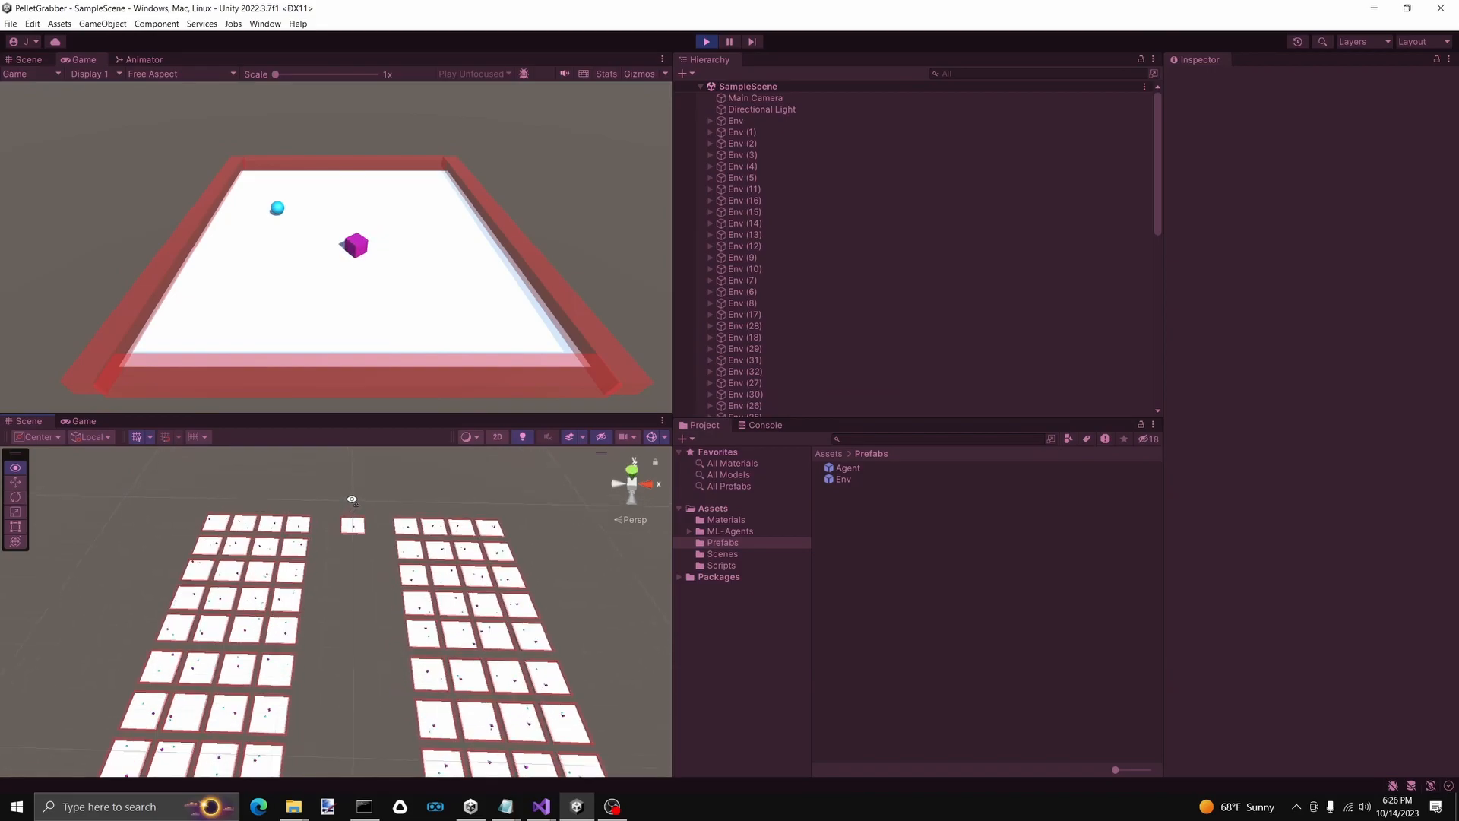
left_click_drag(353, 498, 1329, 373, "alt")
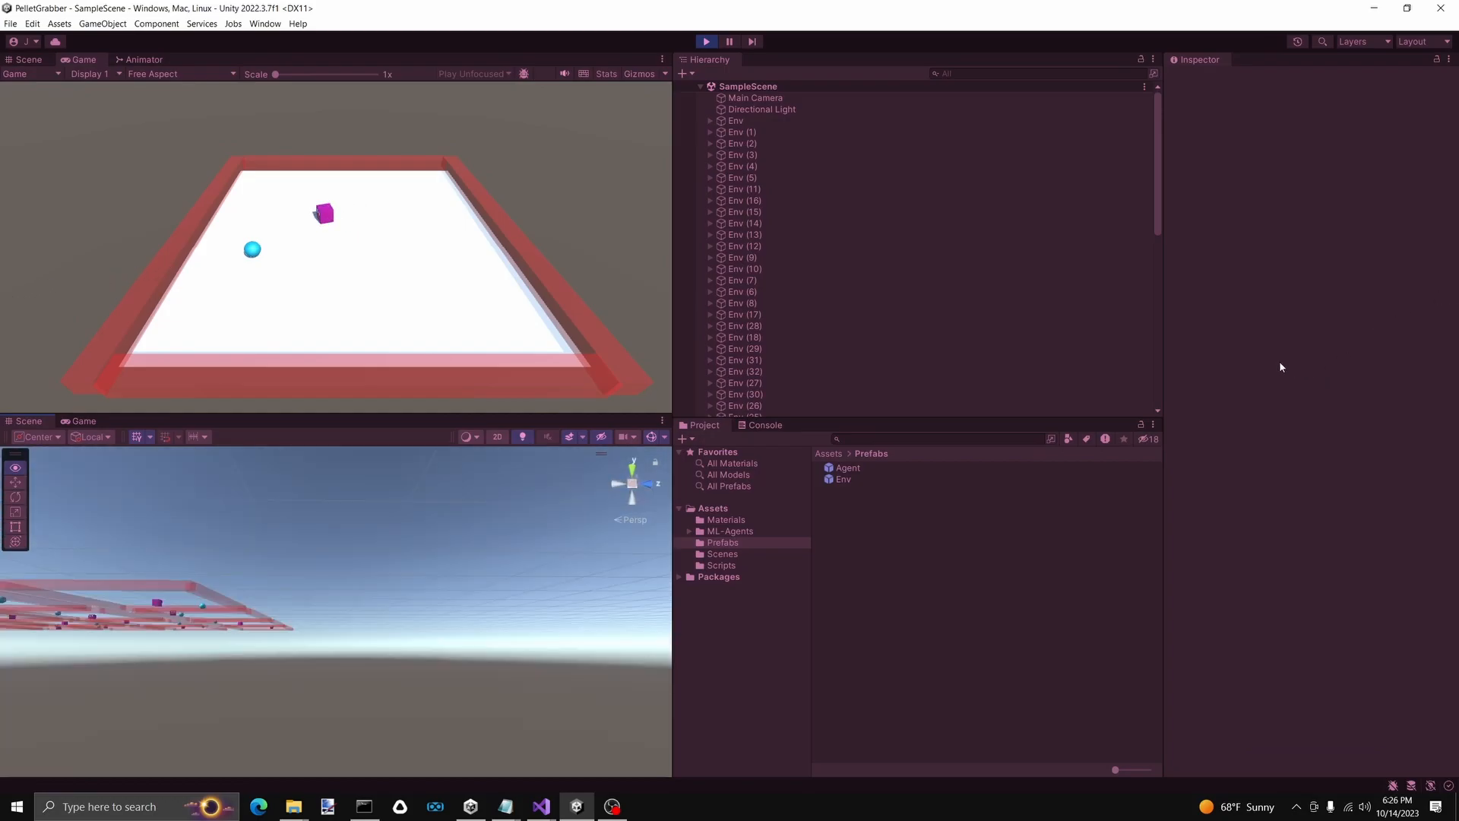
left_click_drag(461, 573, 1395, 815, "alt")
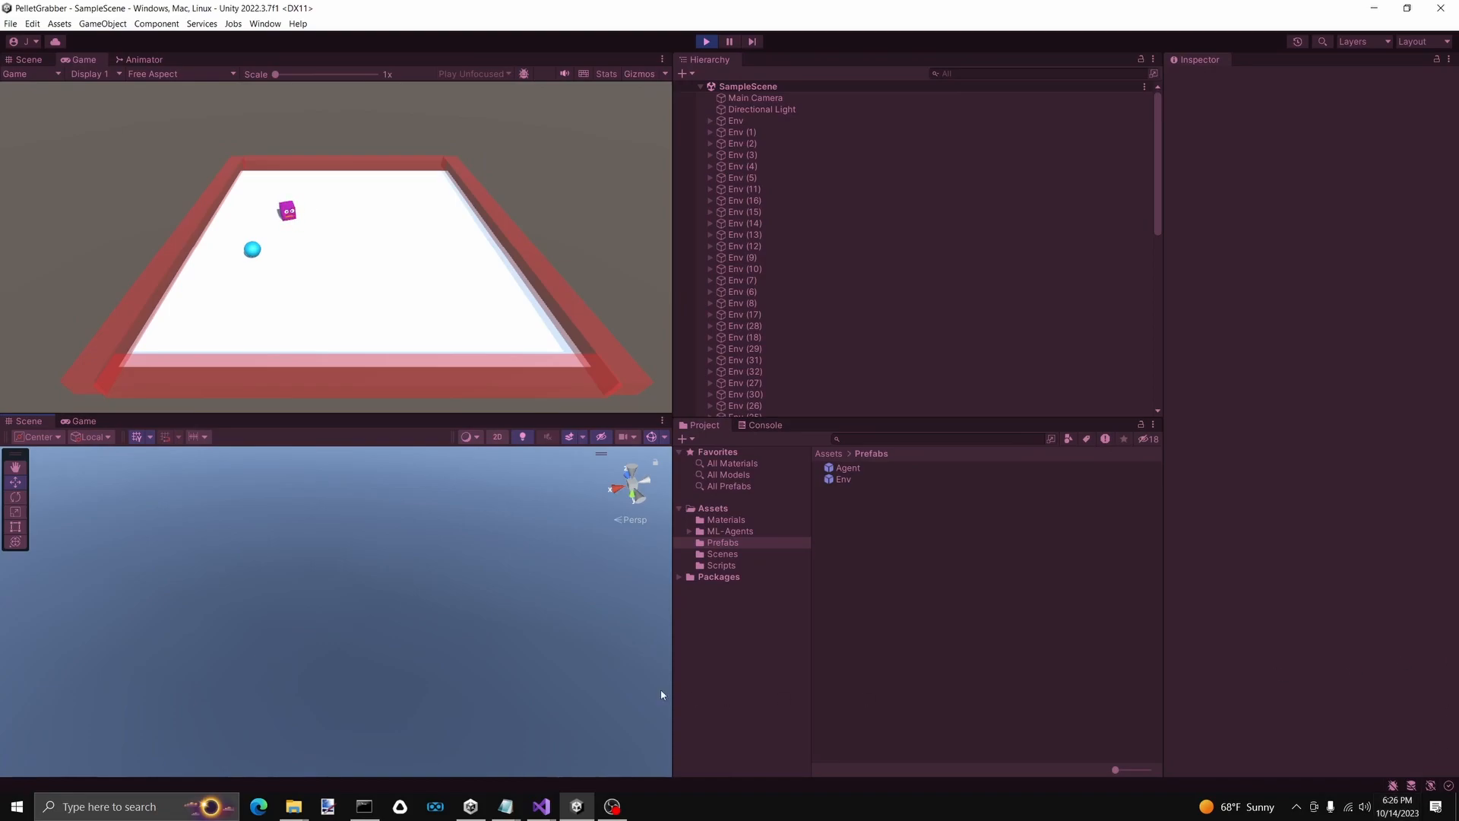
left_click(83, 421)
left_click(29, 421)
left_click_drag(319, 521, 404, 24, "alt")
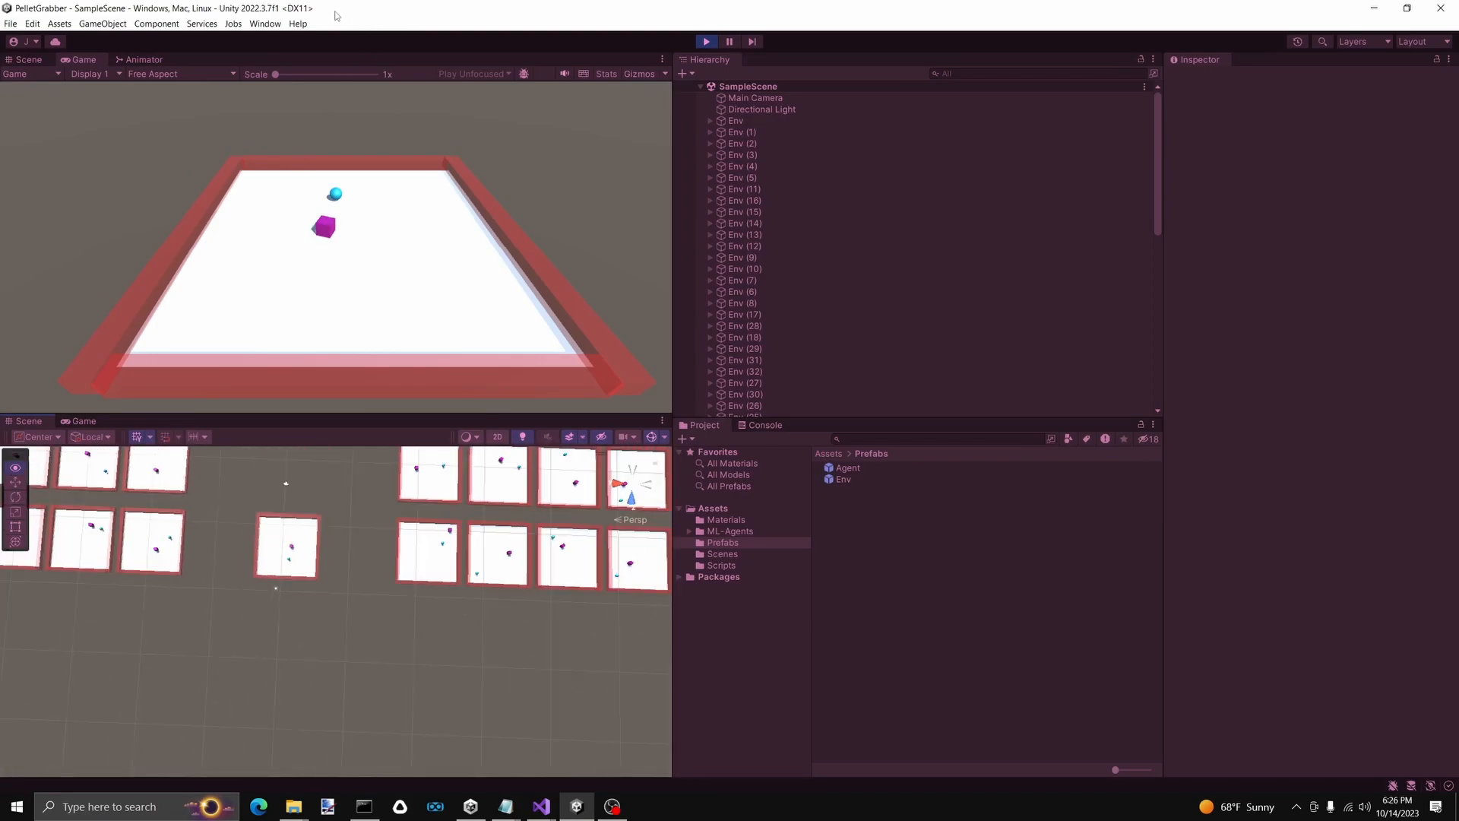
left_click_drag(249, 118, 245, 101, "alt")
left_click_drag(327, 566, 320, 370, "alt")
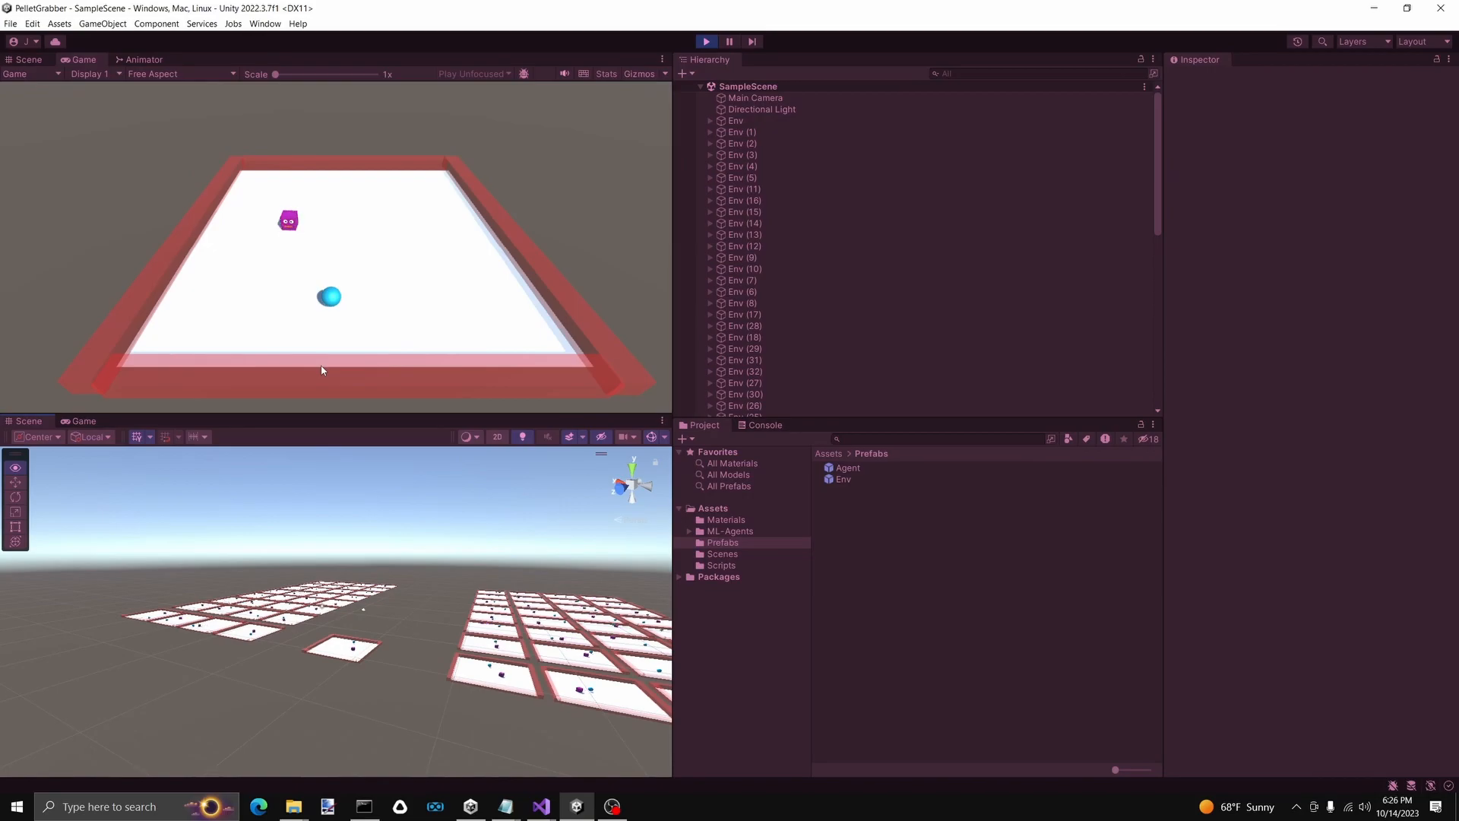
key("w")
right_click_drag(321, 370, 318, 514)
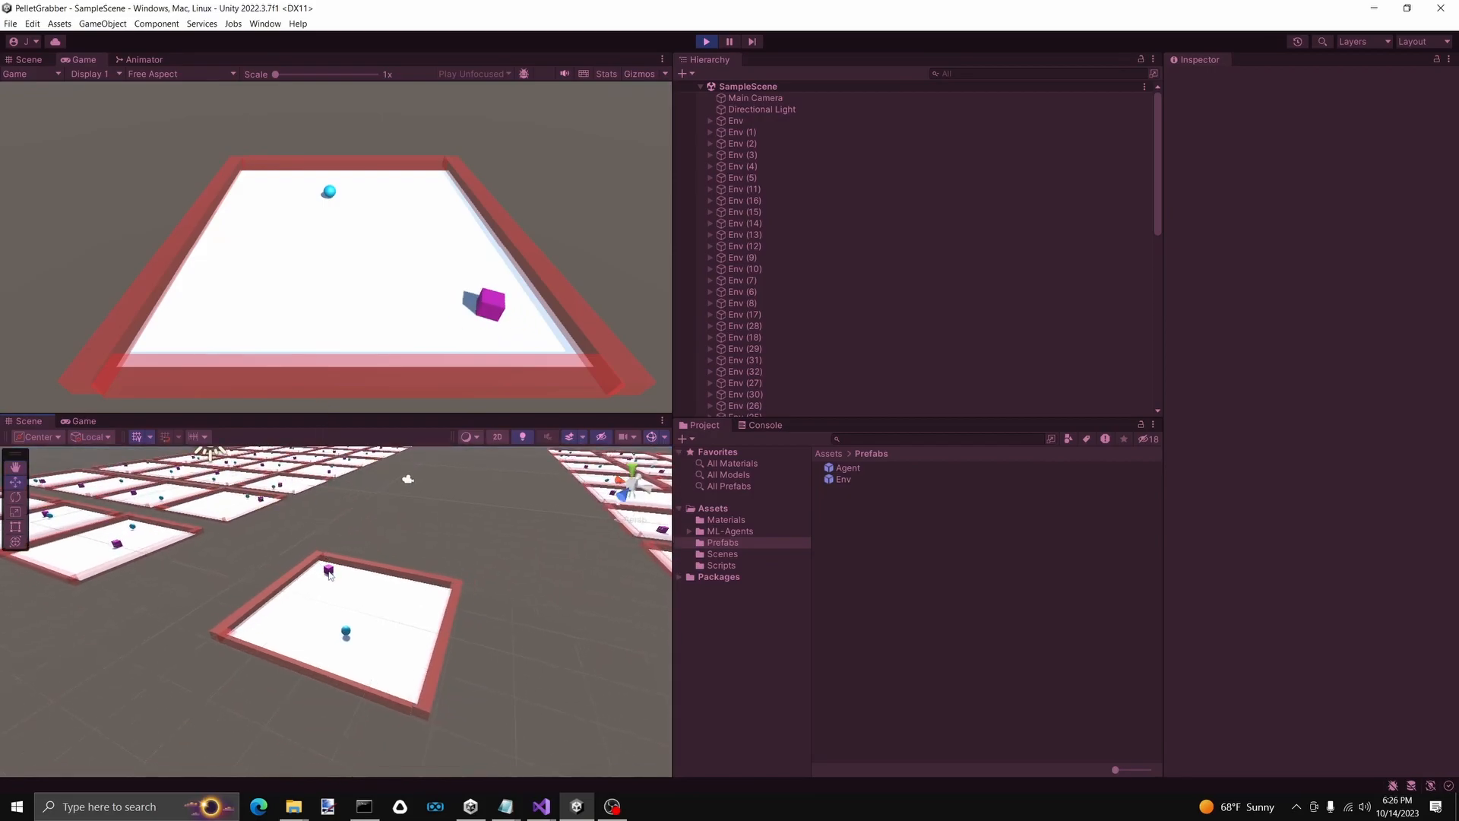
left_click(328, 571)
Check the mean rewards in the command prompt and interrupt the =RayCastRun2 training run
left_click(364, 806)
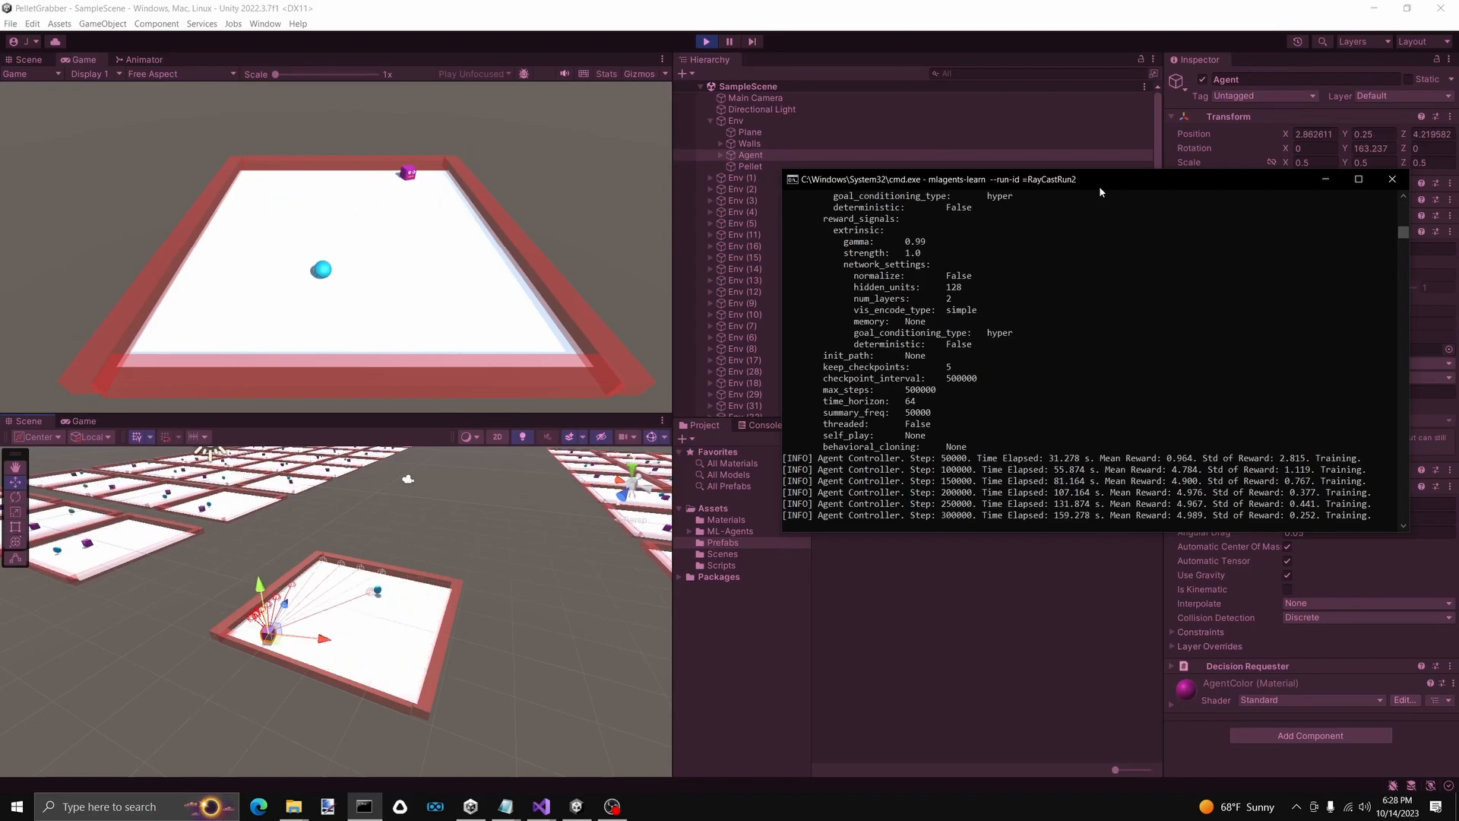
left_click(1078, 263)
key("Return")
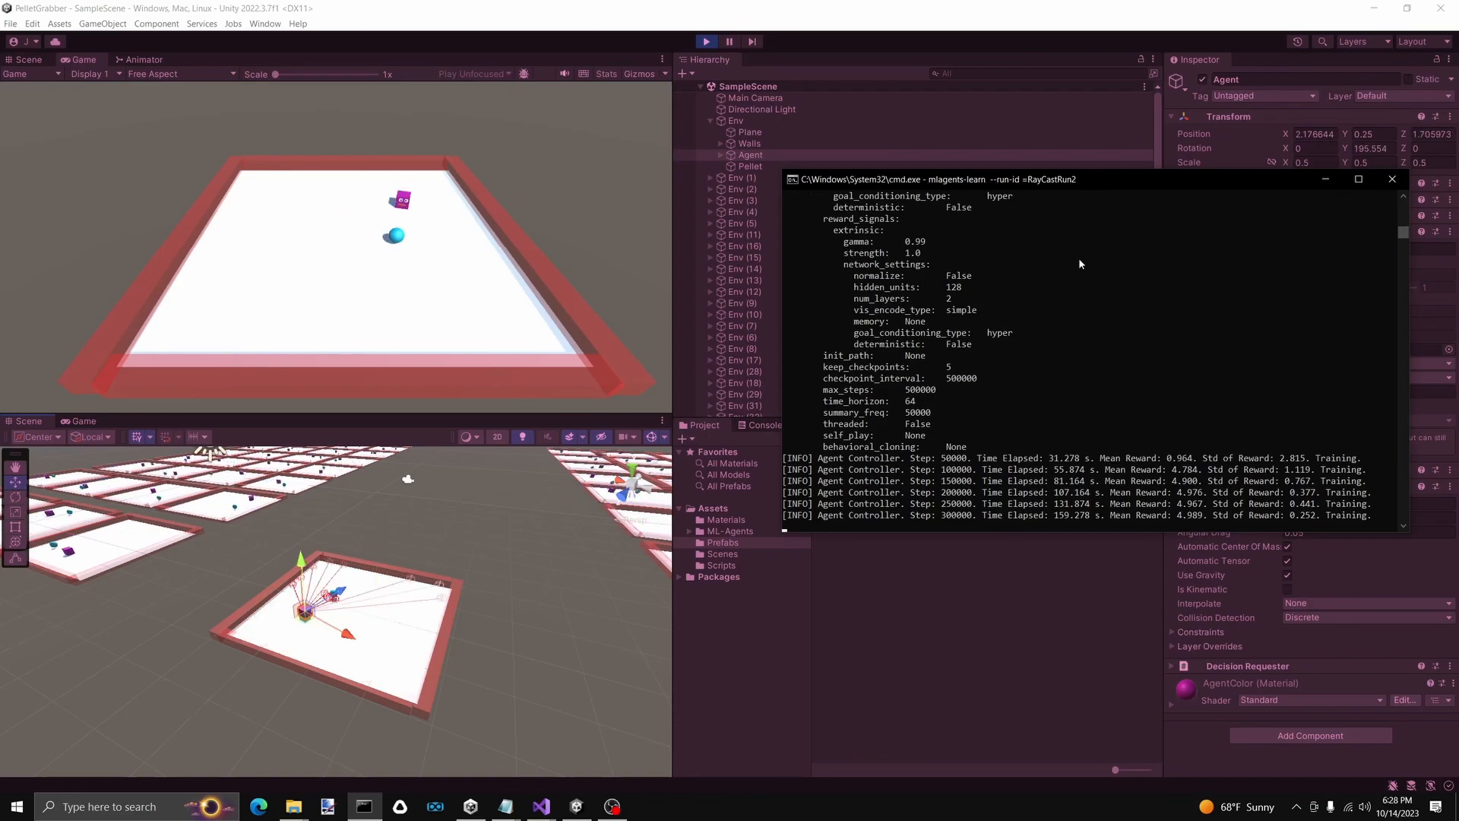
key("alt+Tab")
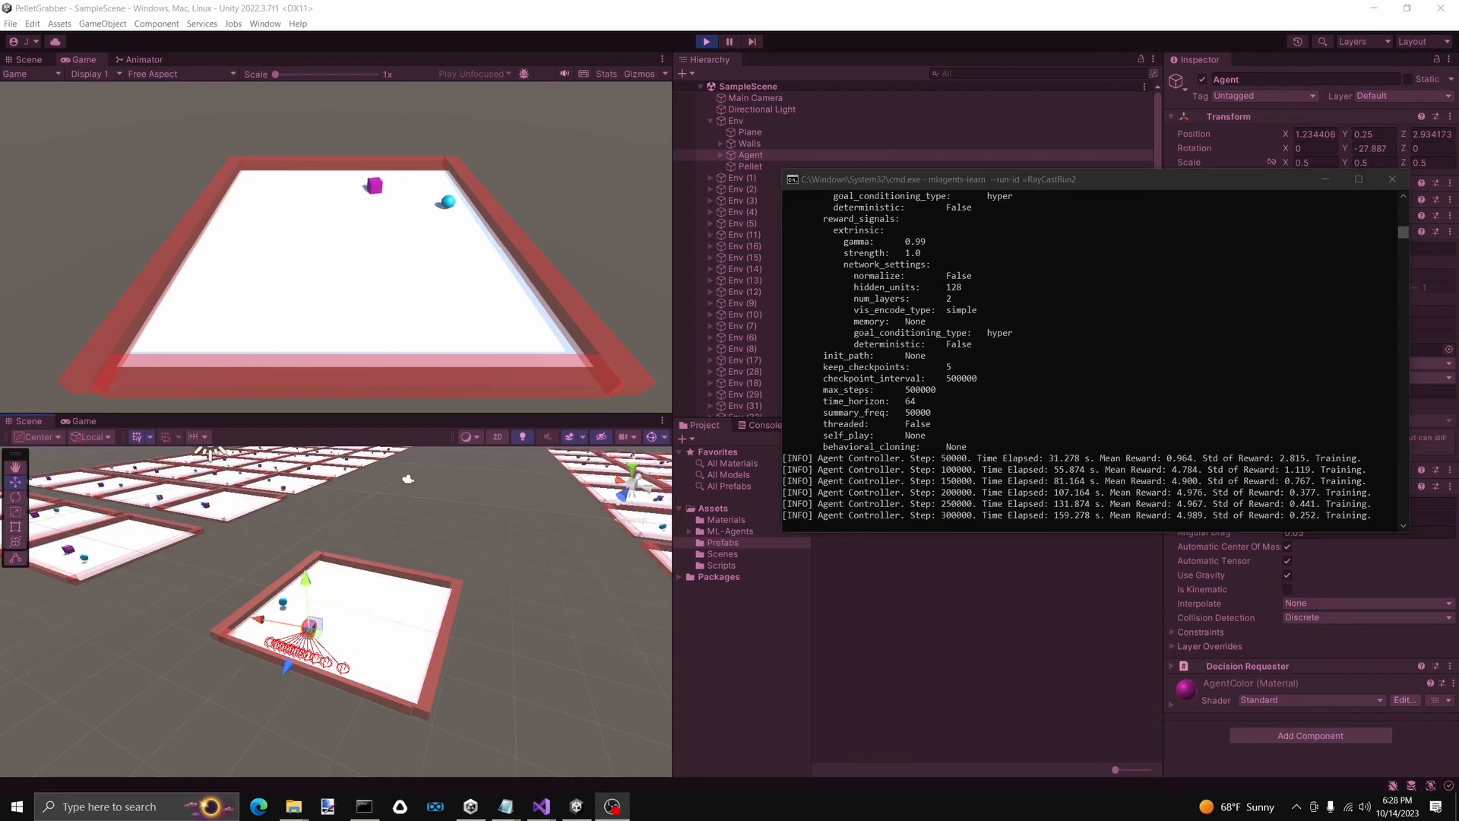
left_click(1055, 373)
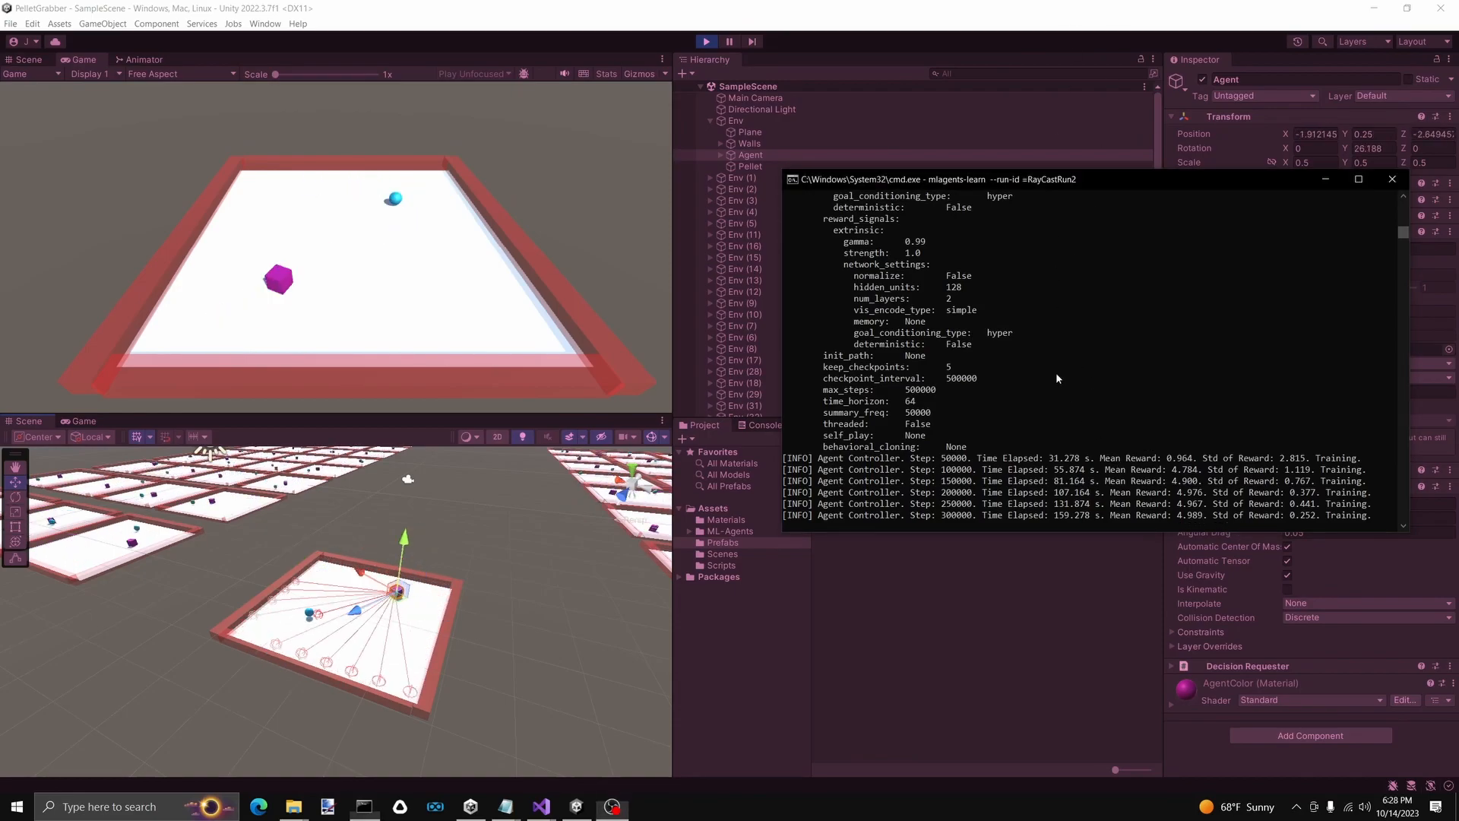
key("ctrl+c")
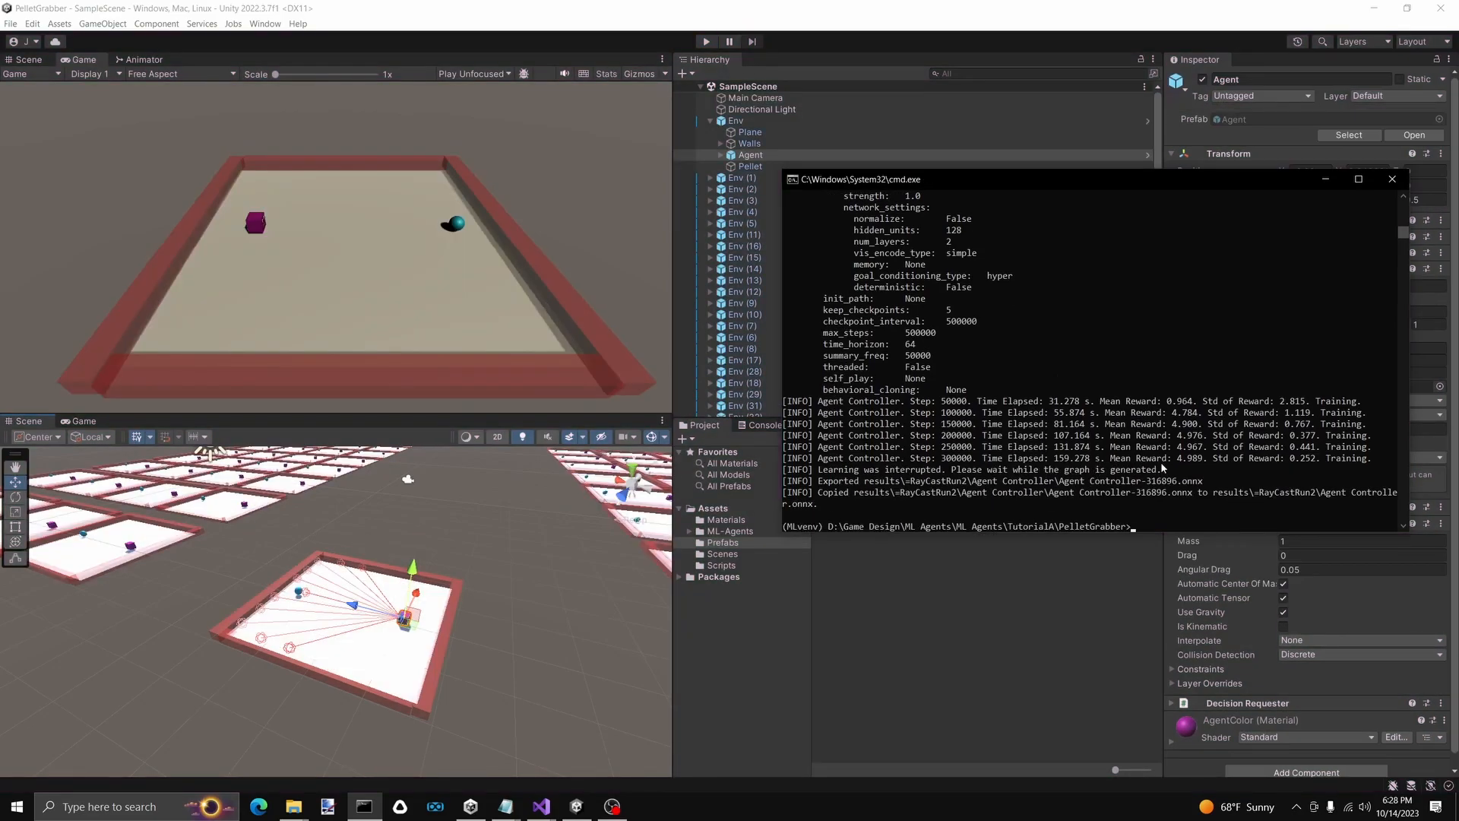
Check the Pellet and Wall rewards in OnTriggerEnter of AgentController.cs in Visual Studio, then return to Unity
mouse_move(541, 806)
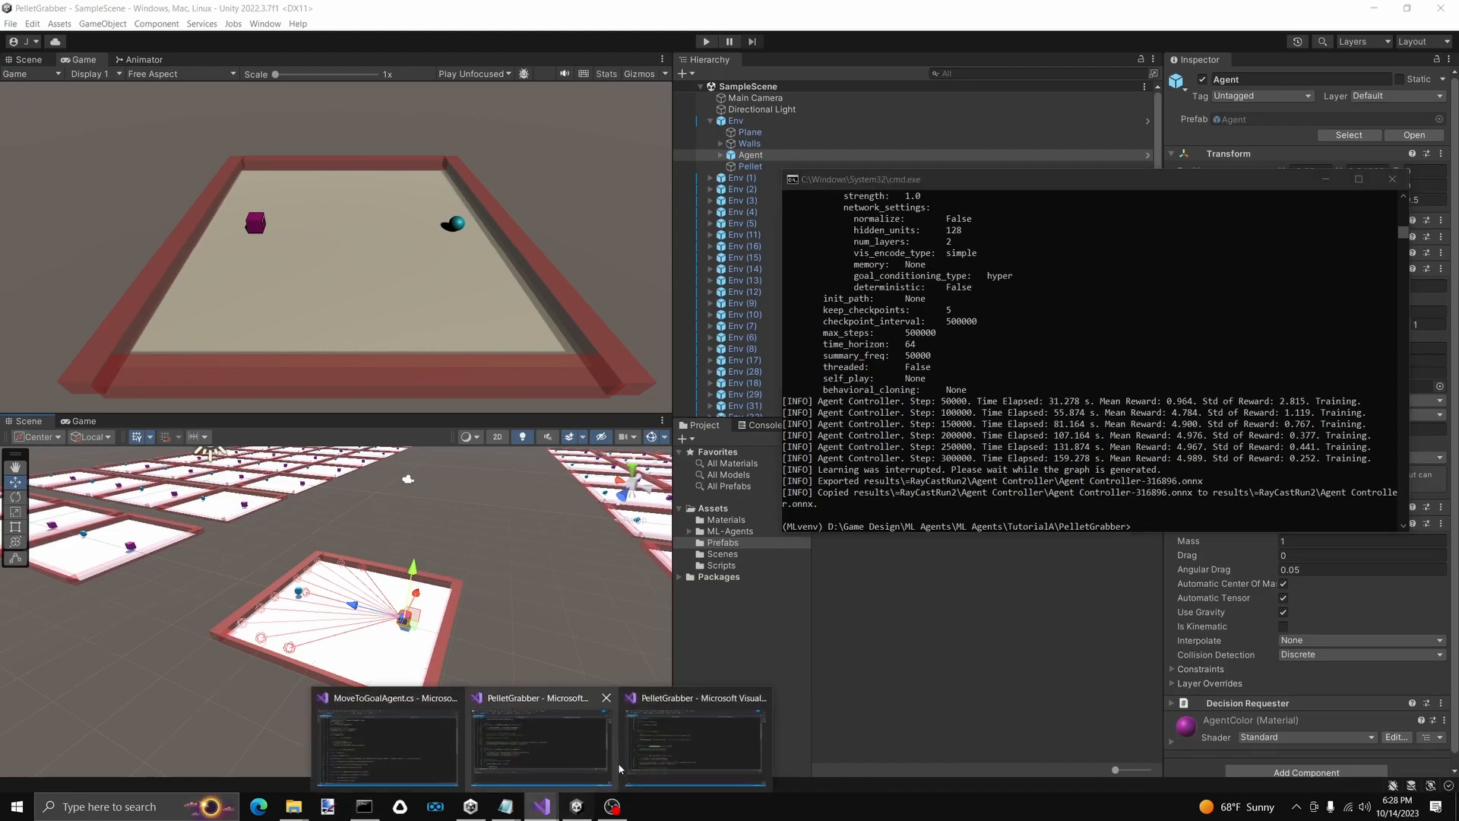
left_click(618, 763)
scroll(453, 520, "down", 13)
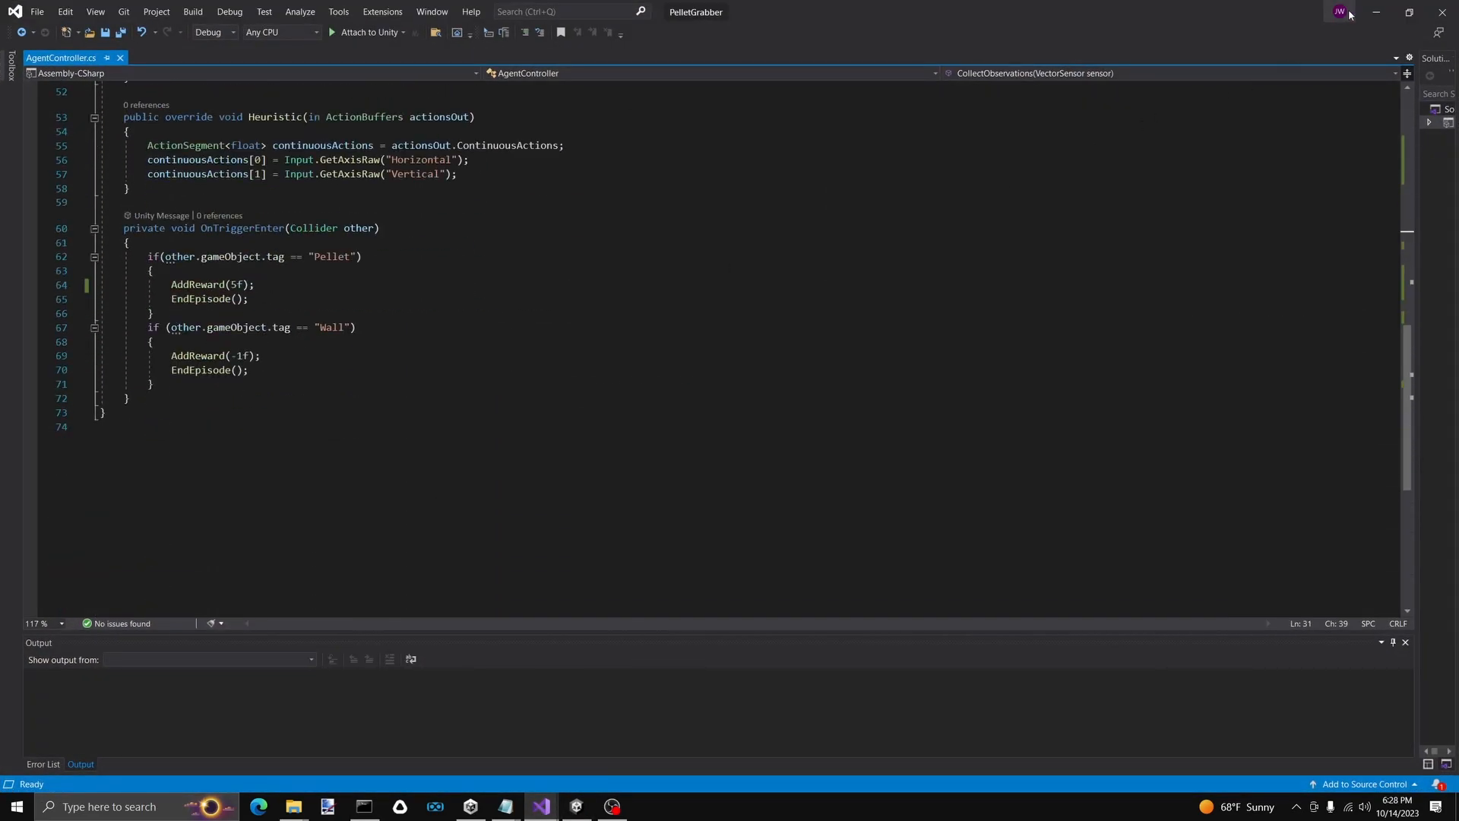
left_click(1376, 12)
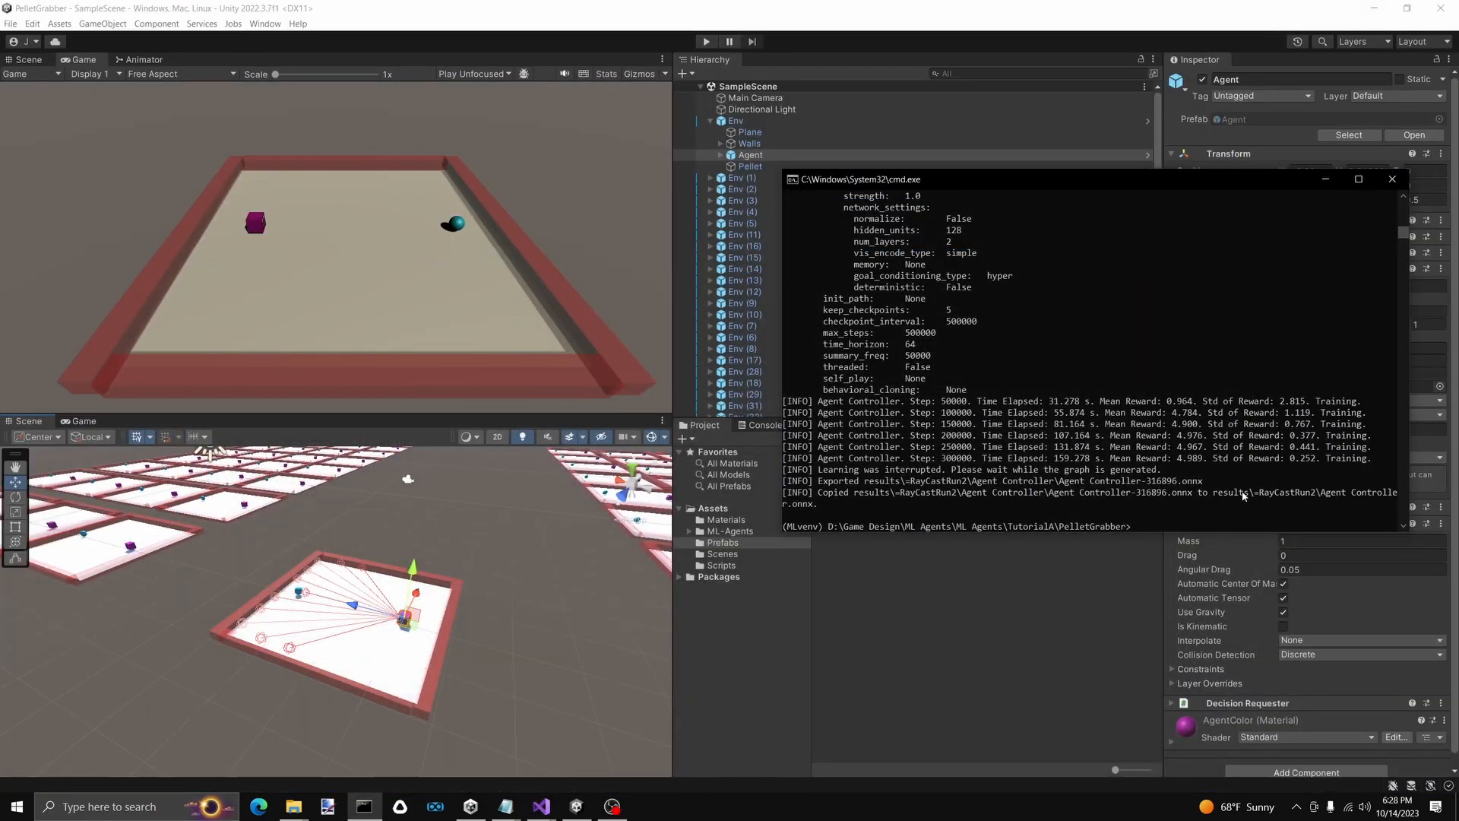
Switch to File Explorer and copy Agent Controller.onnx from the project's results folder for =RayCastRun2
right_click_drag(480, 531, 477, 496)
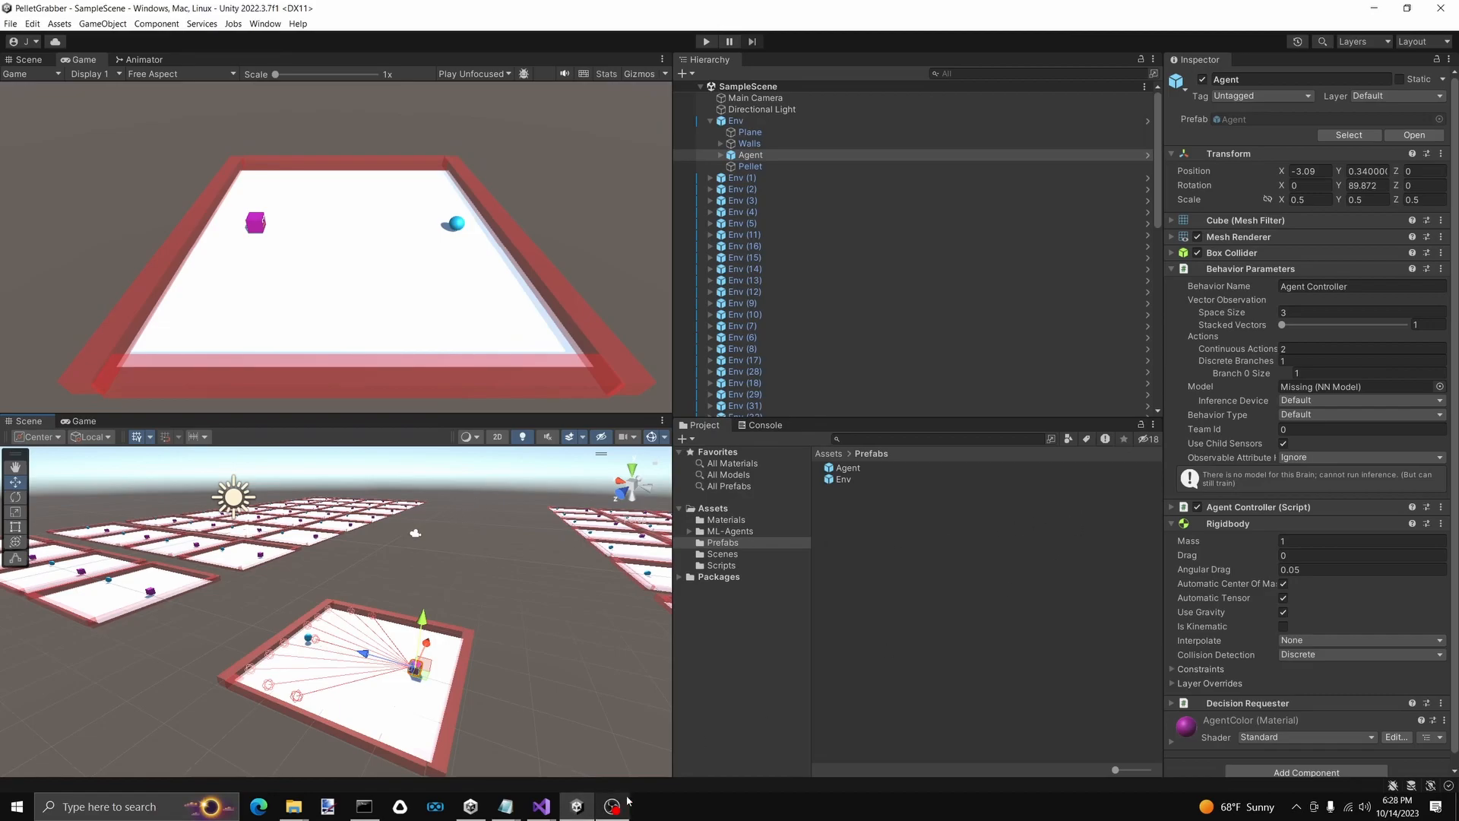
mouse_move(612, 806)
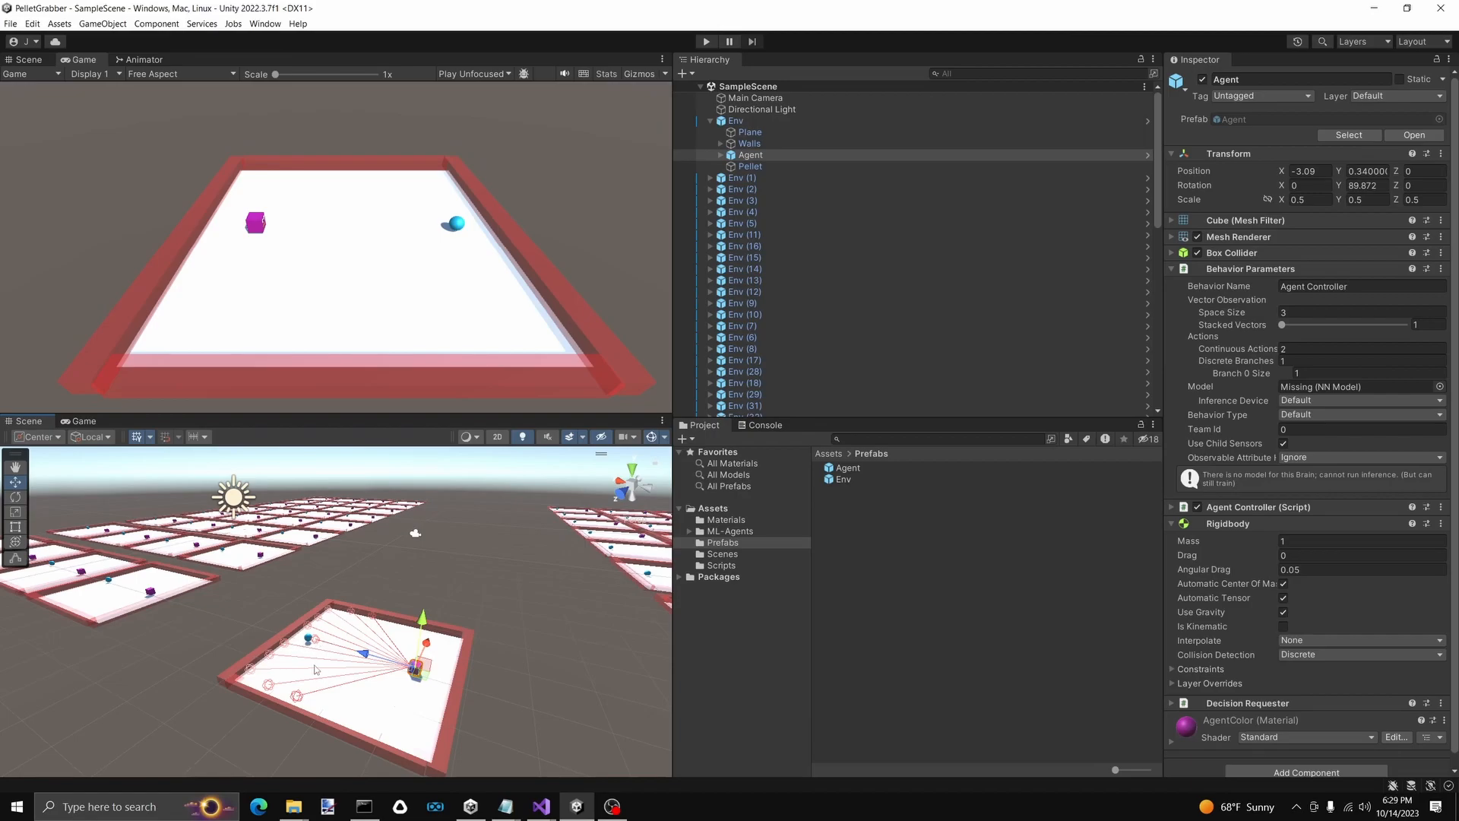
left_click_drag(425, 578, 1314, 640, "alt")
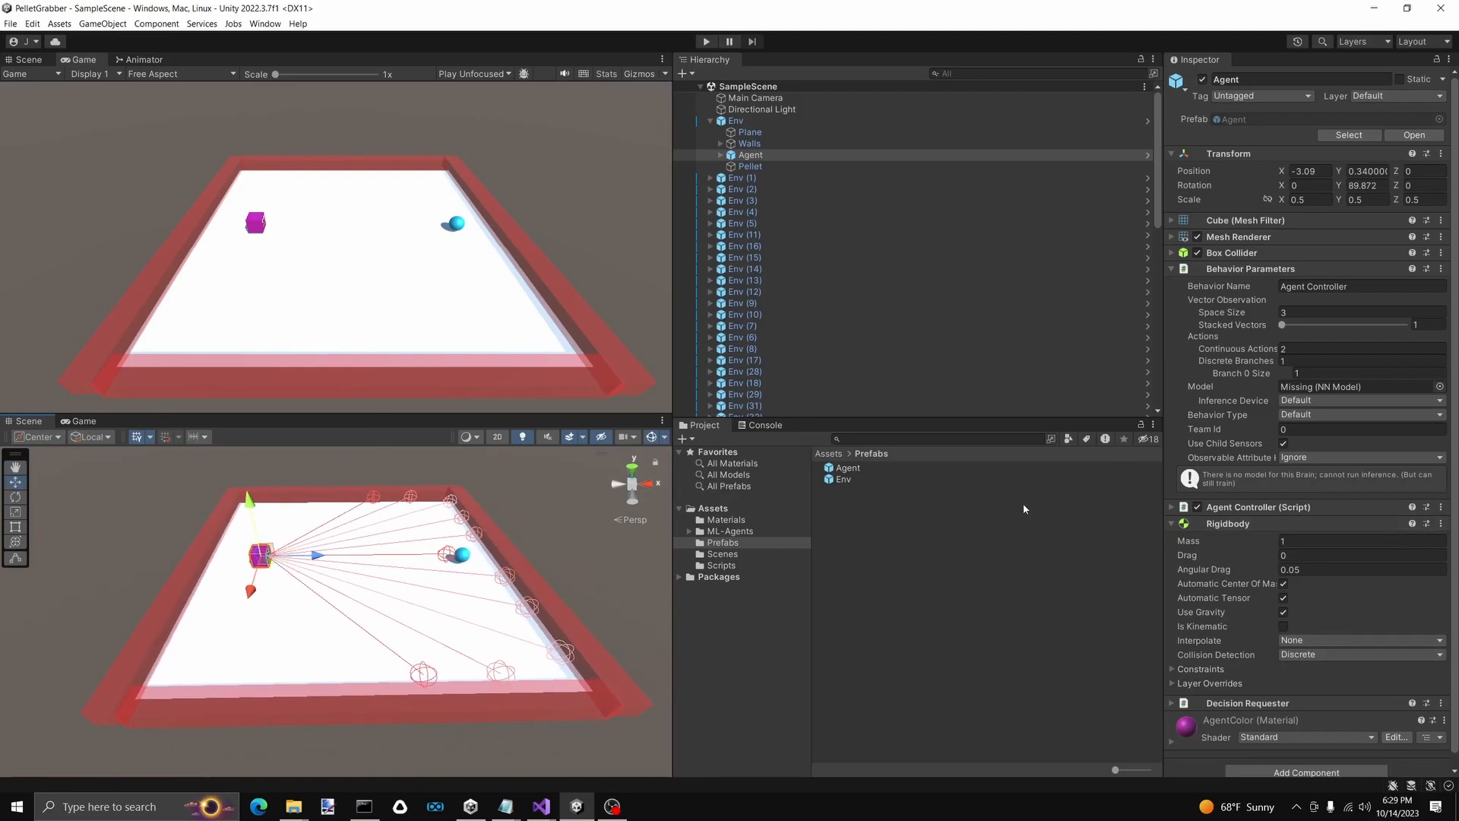
mouse_move(306, 817)
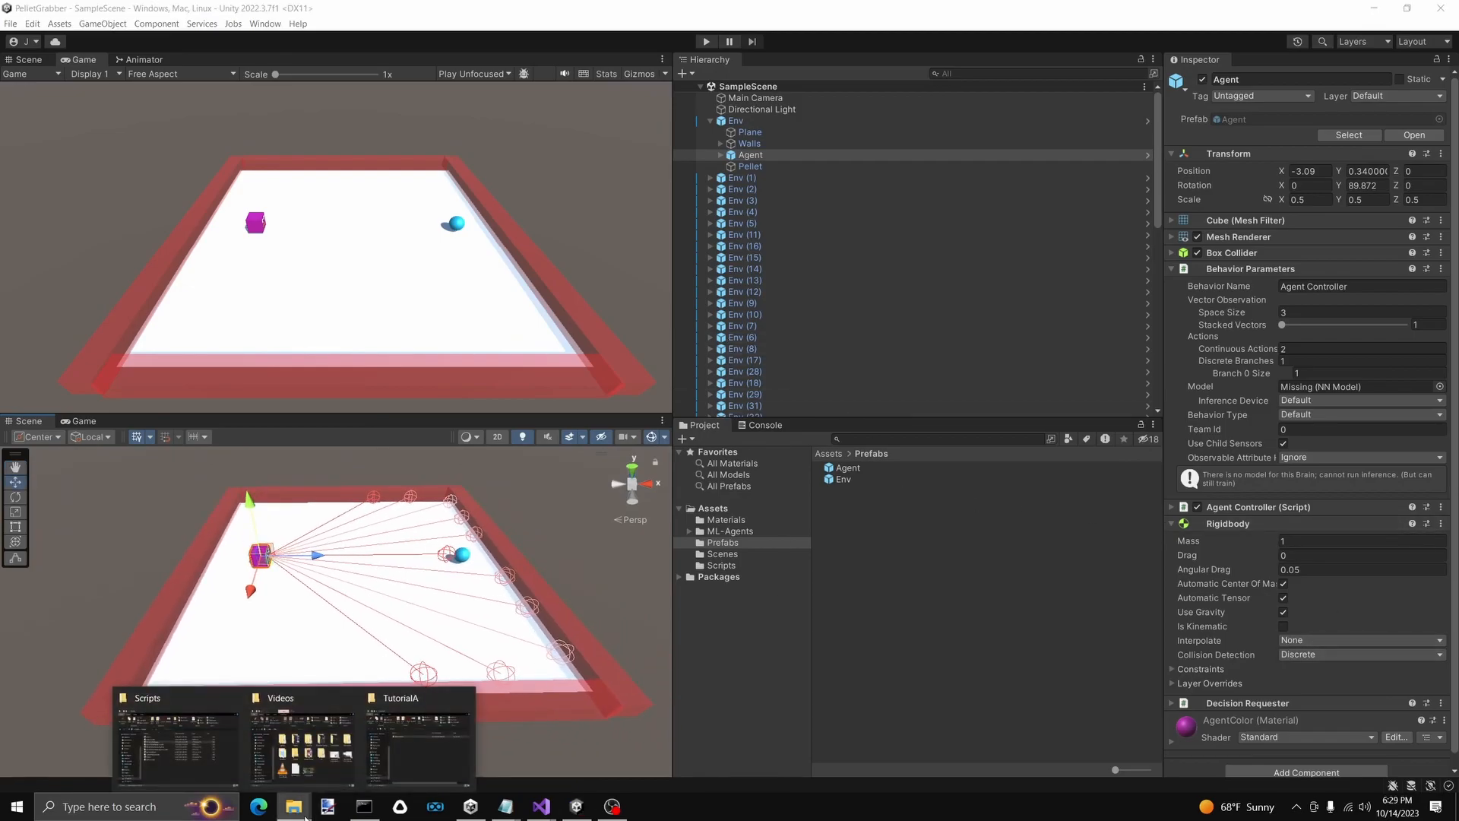
left_click(453, 724)
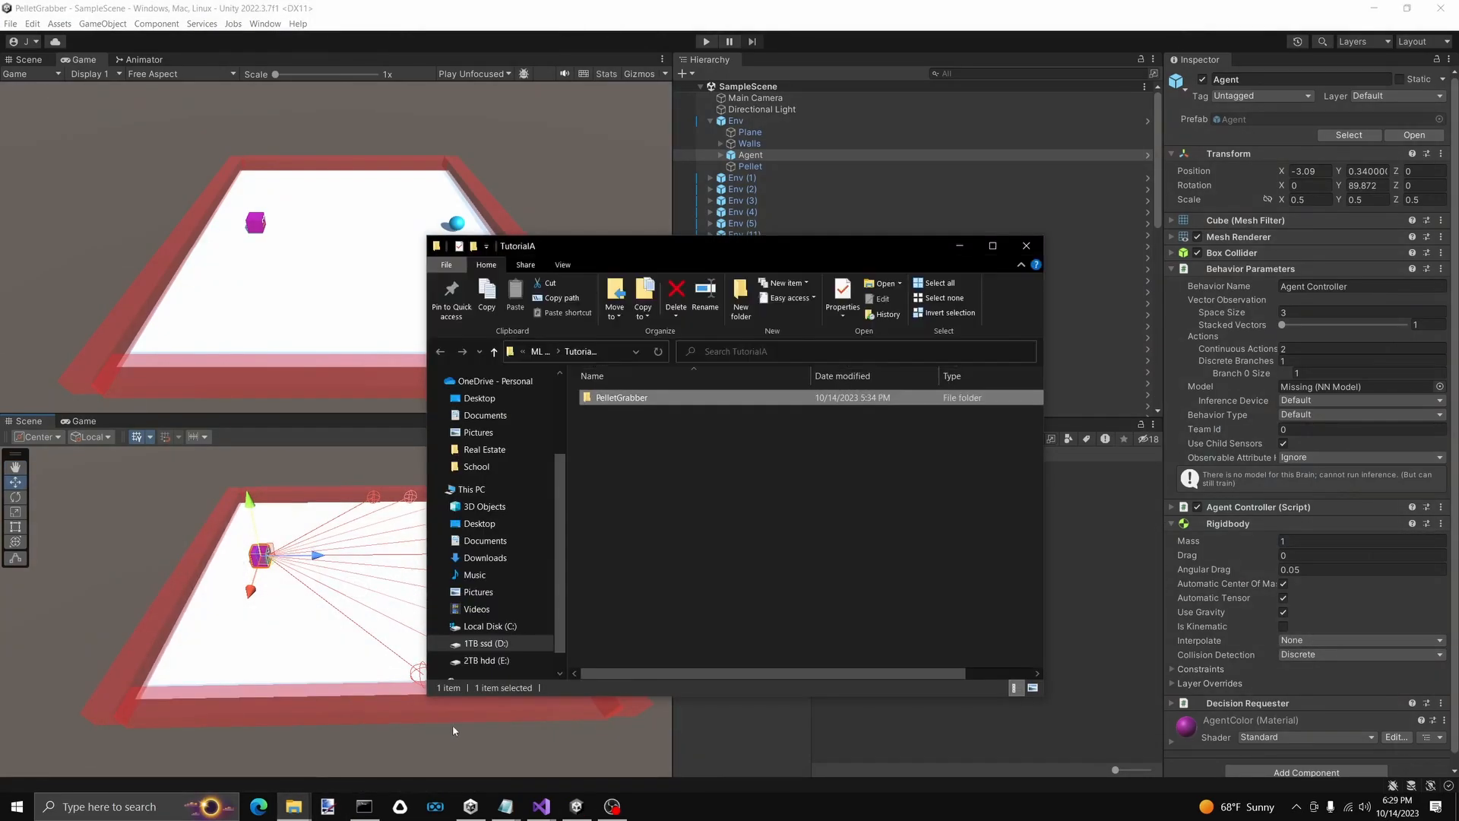
double_click(634, 403)
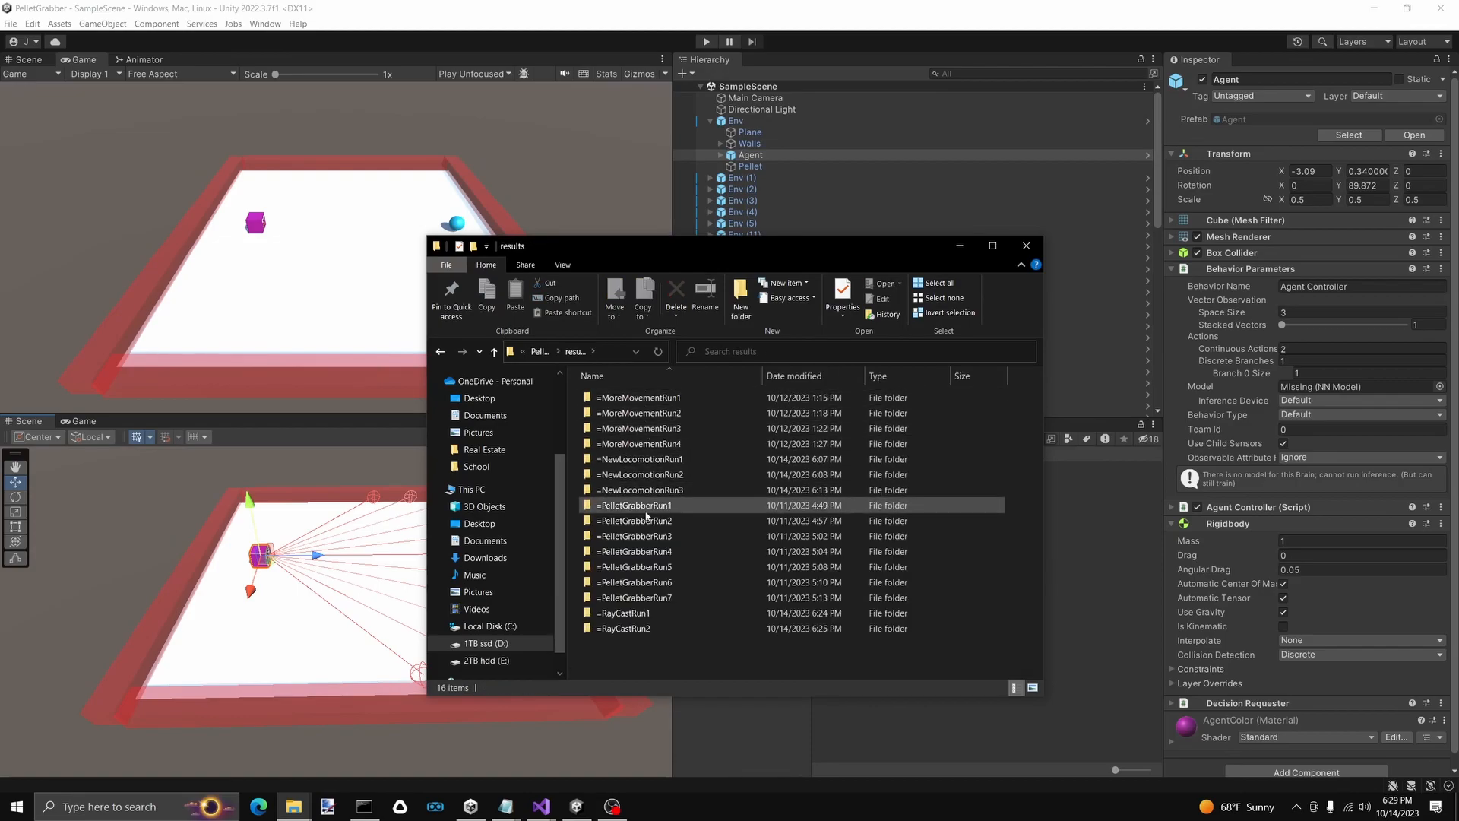
double_click(640, 628)
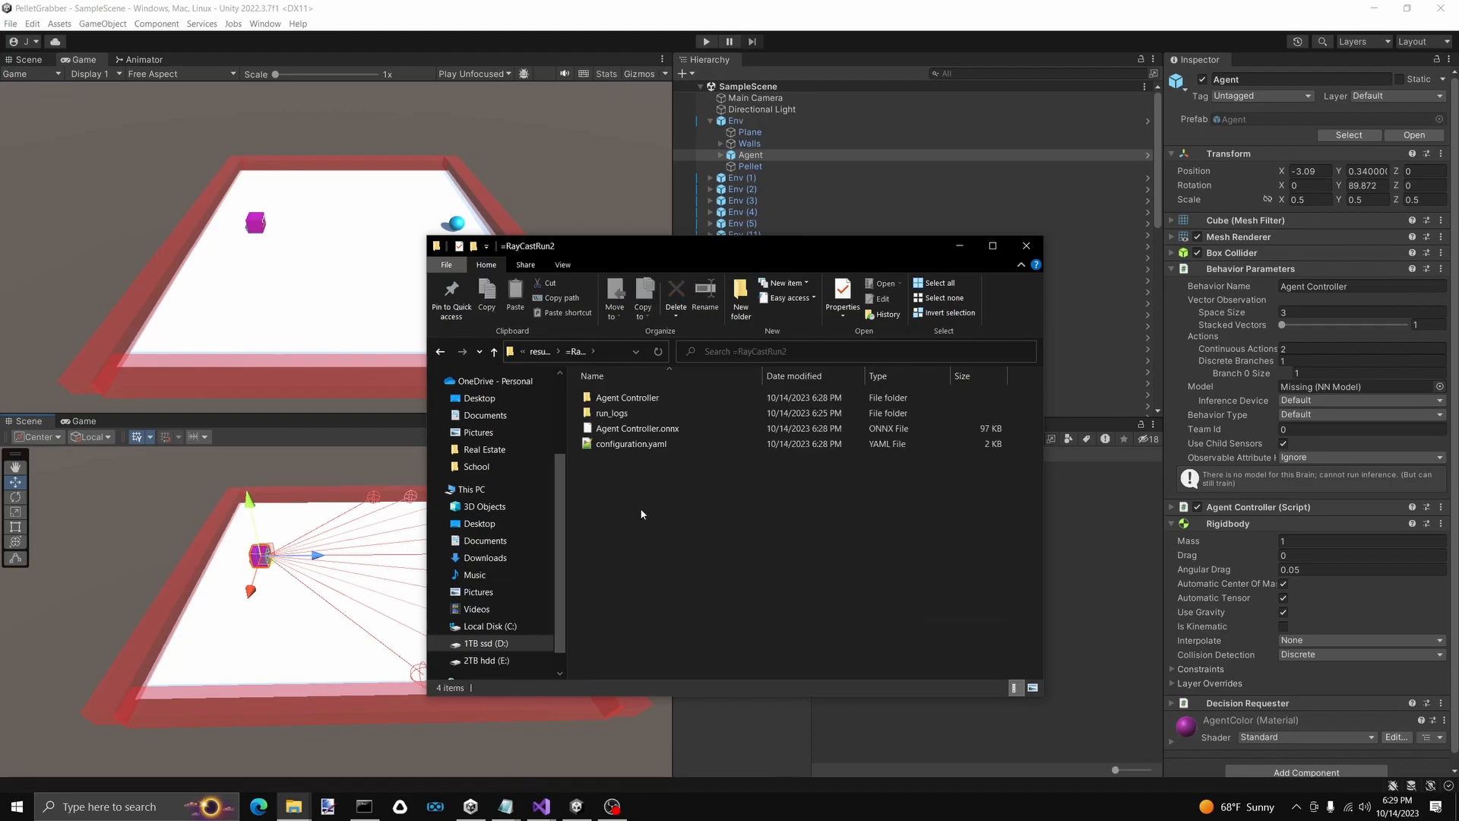
left_click(655, 430)
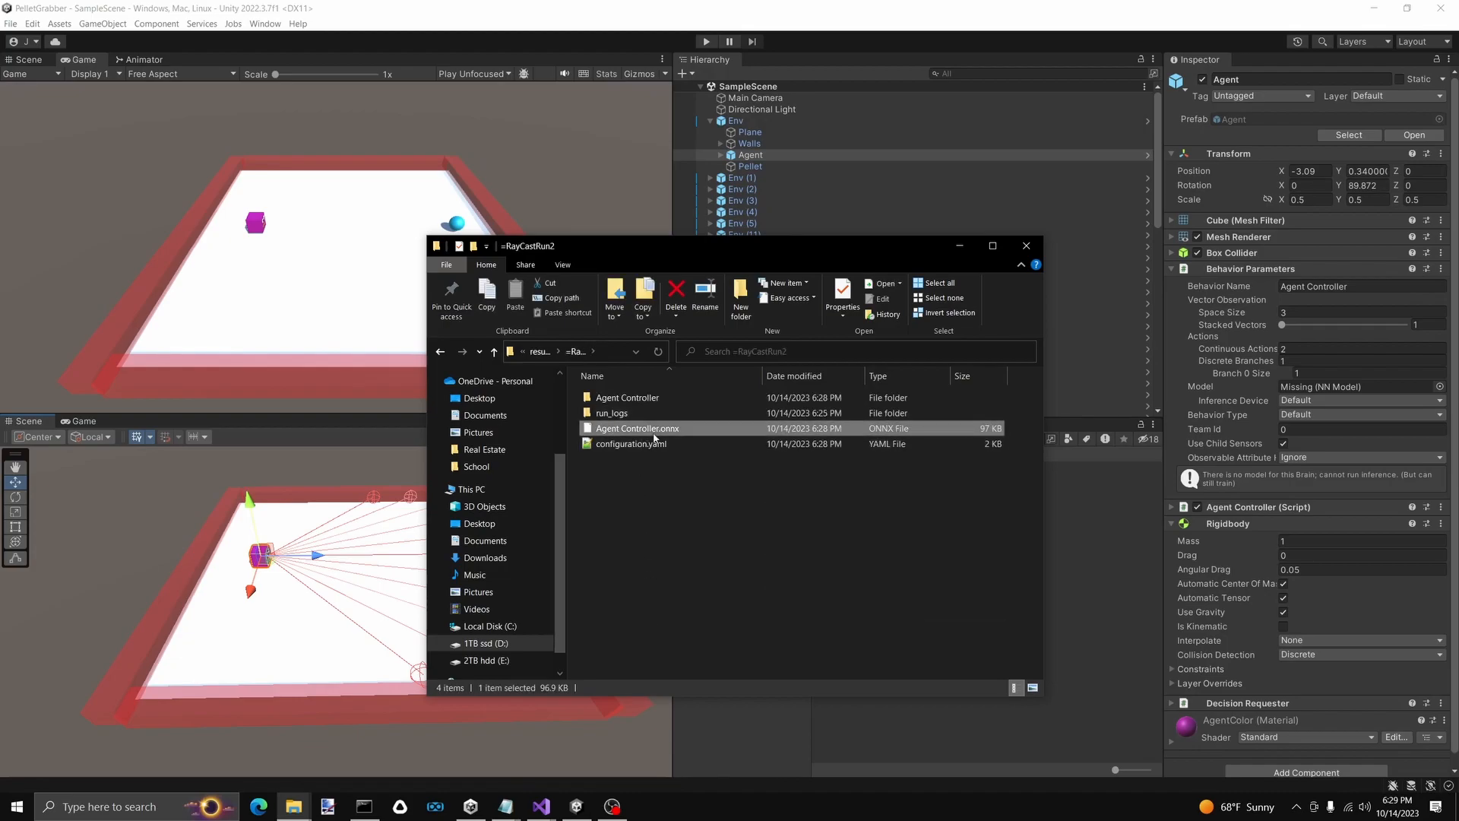
key("ctrl+c")
Paste the copied Agent Controller.onnx file into PelletGrabber's Assets folder and return to Unity
left_click(540, 352)
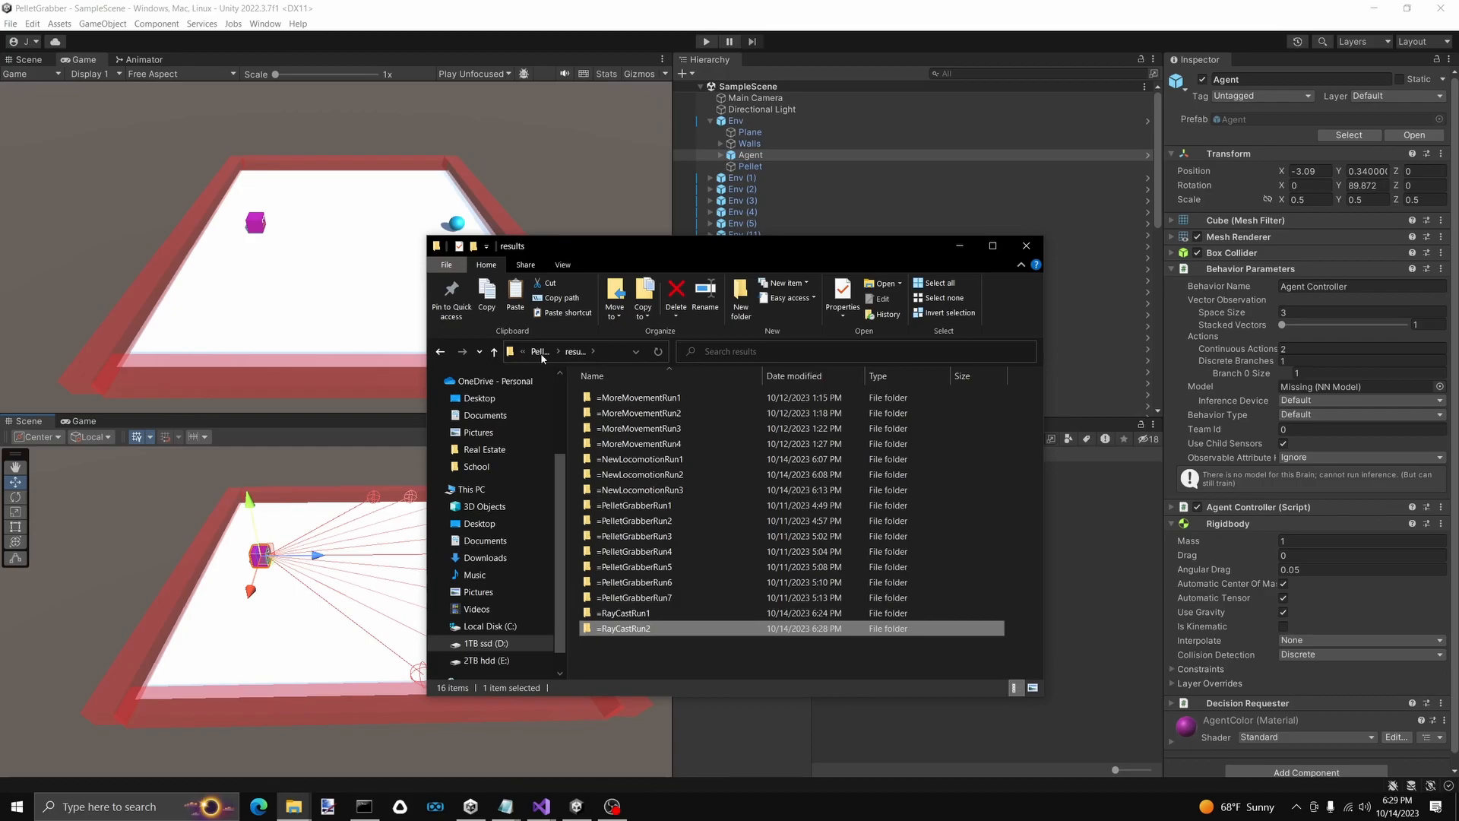
left_click(541, 352)
double_click(625, 413)
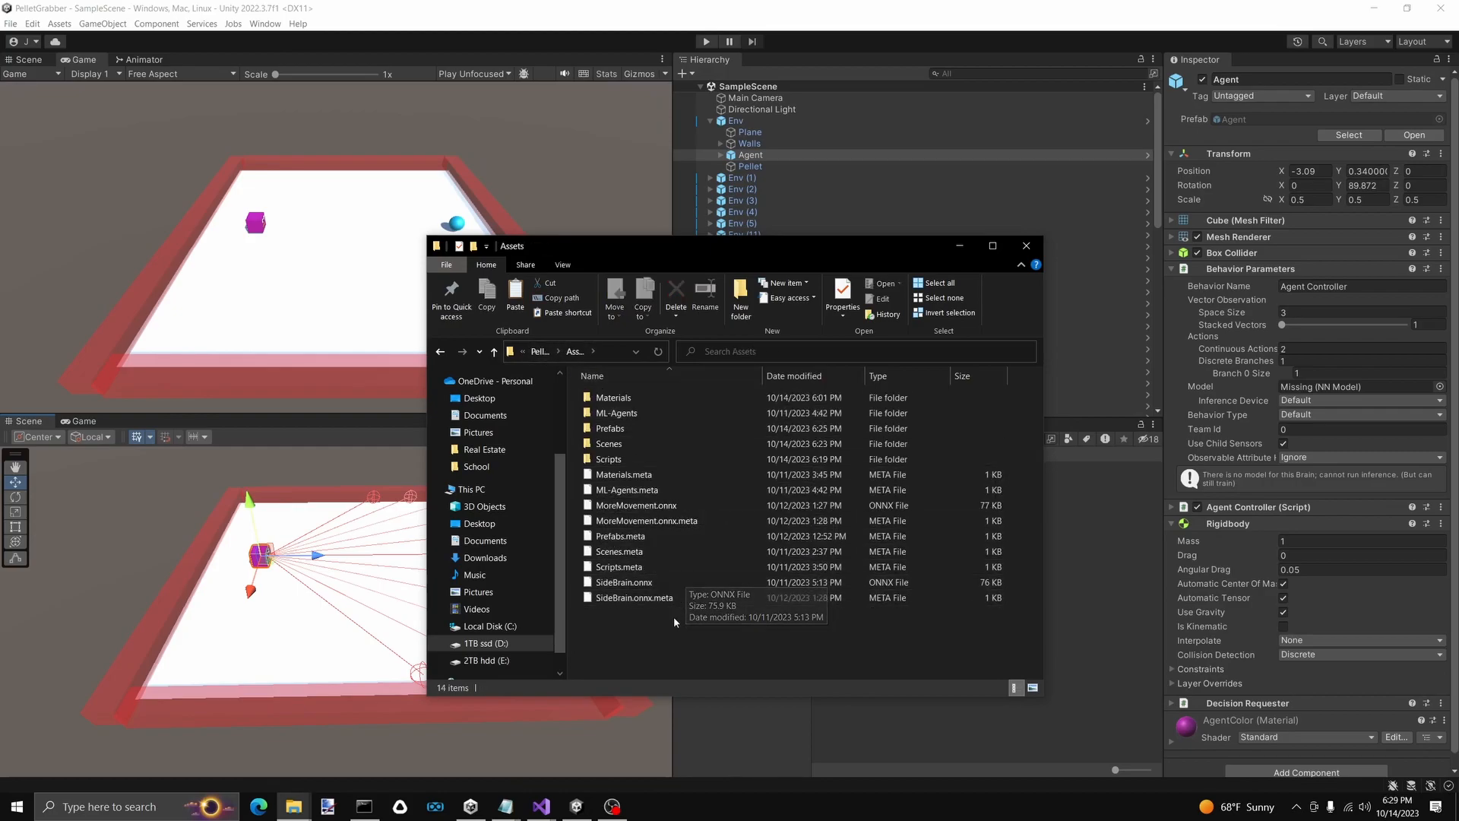
key("ctrl+v")
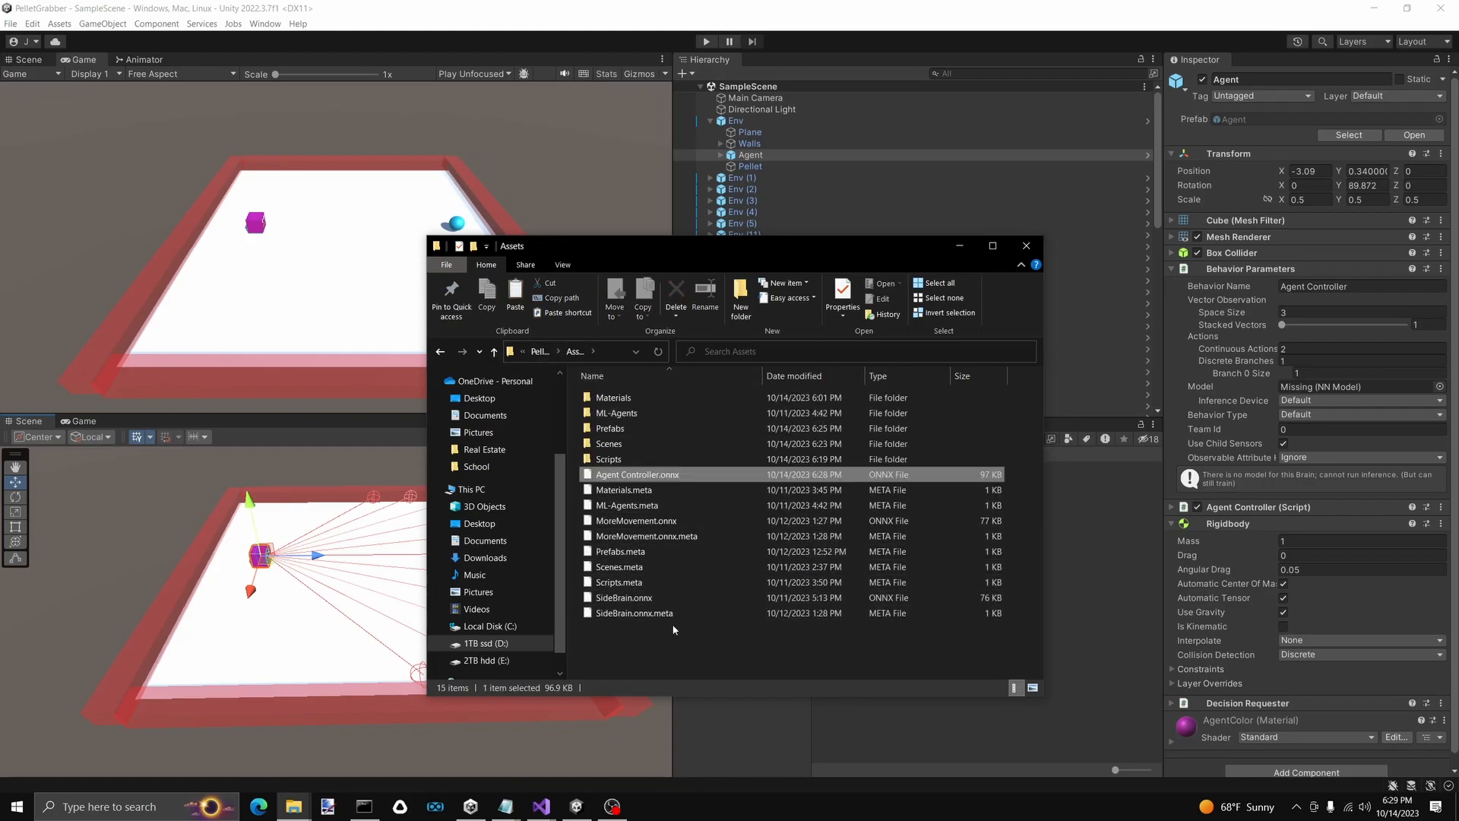
left_click(960, 246)
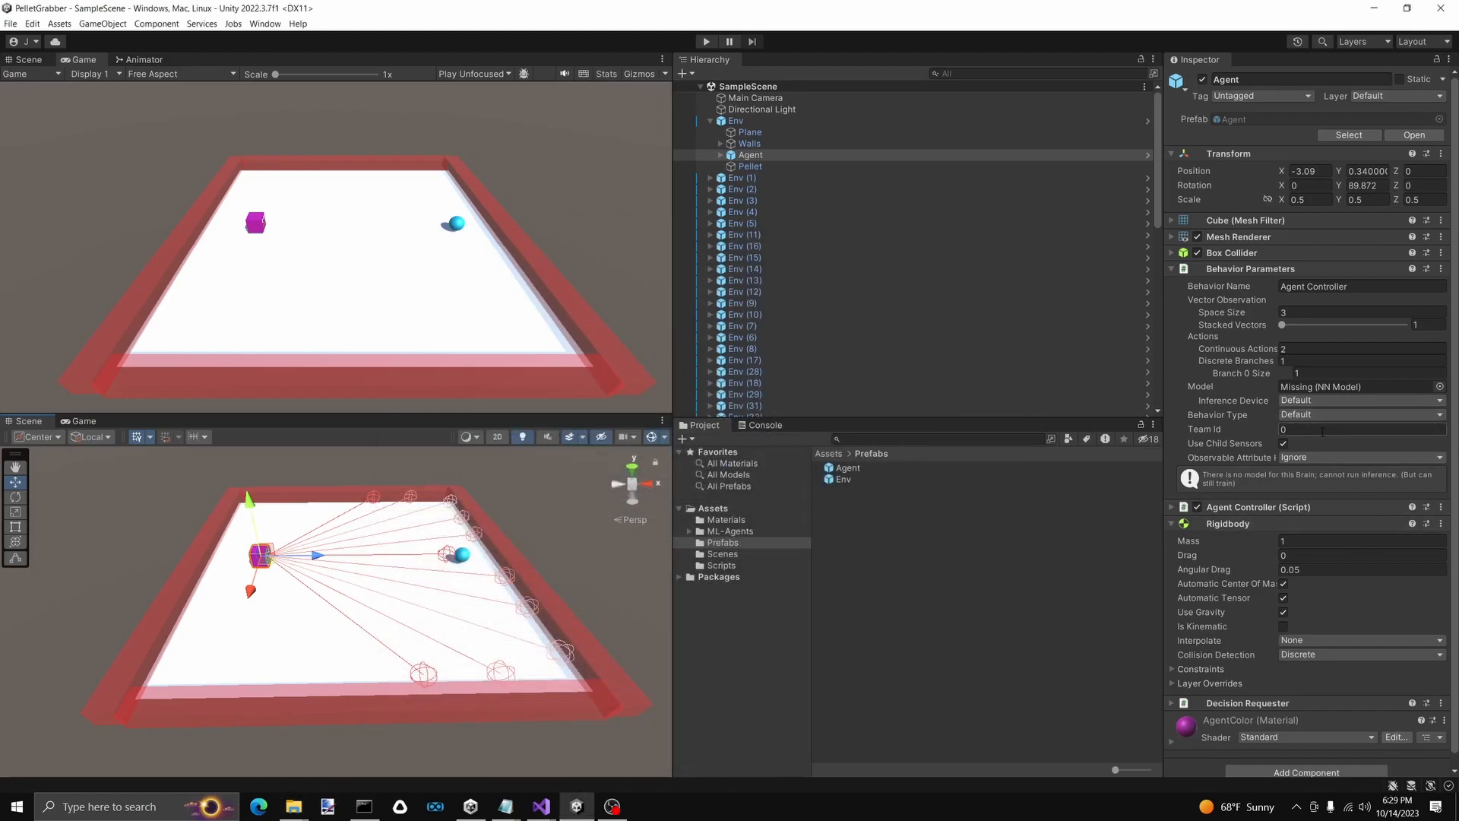
Assign the SideBrain model to the Agent's Behavior Parameters and save the scene
left_click(1440, 387)
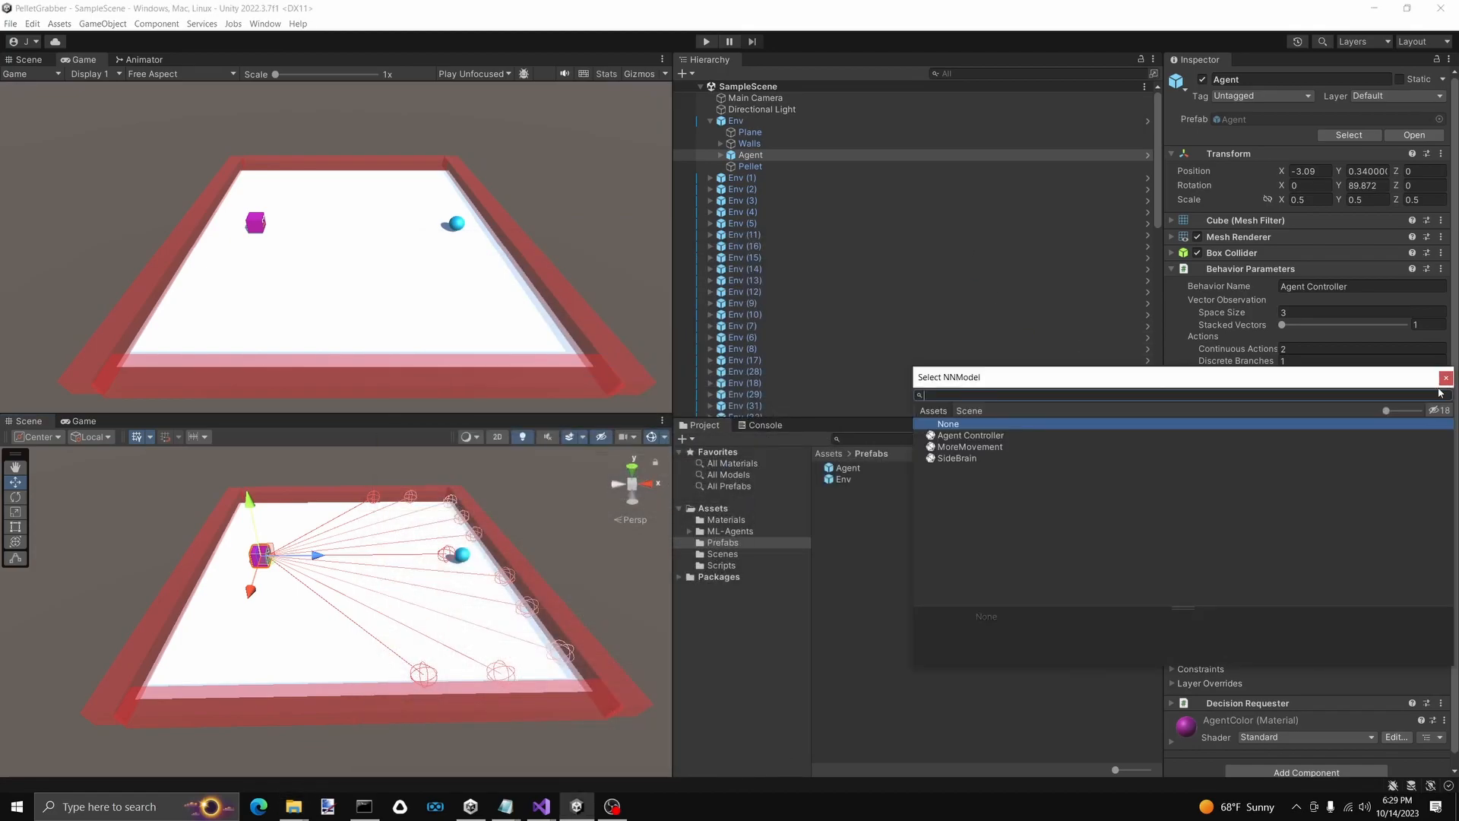
left_click(971, 459)
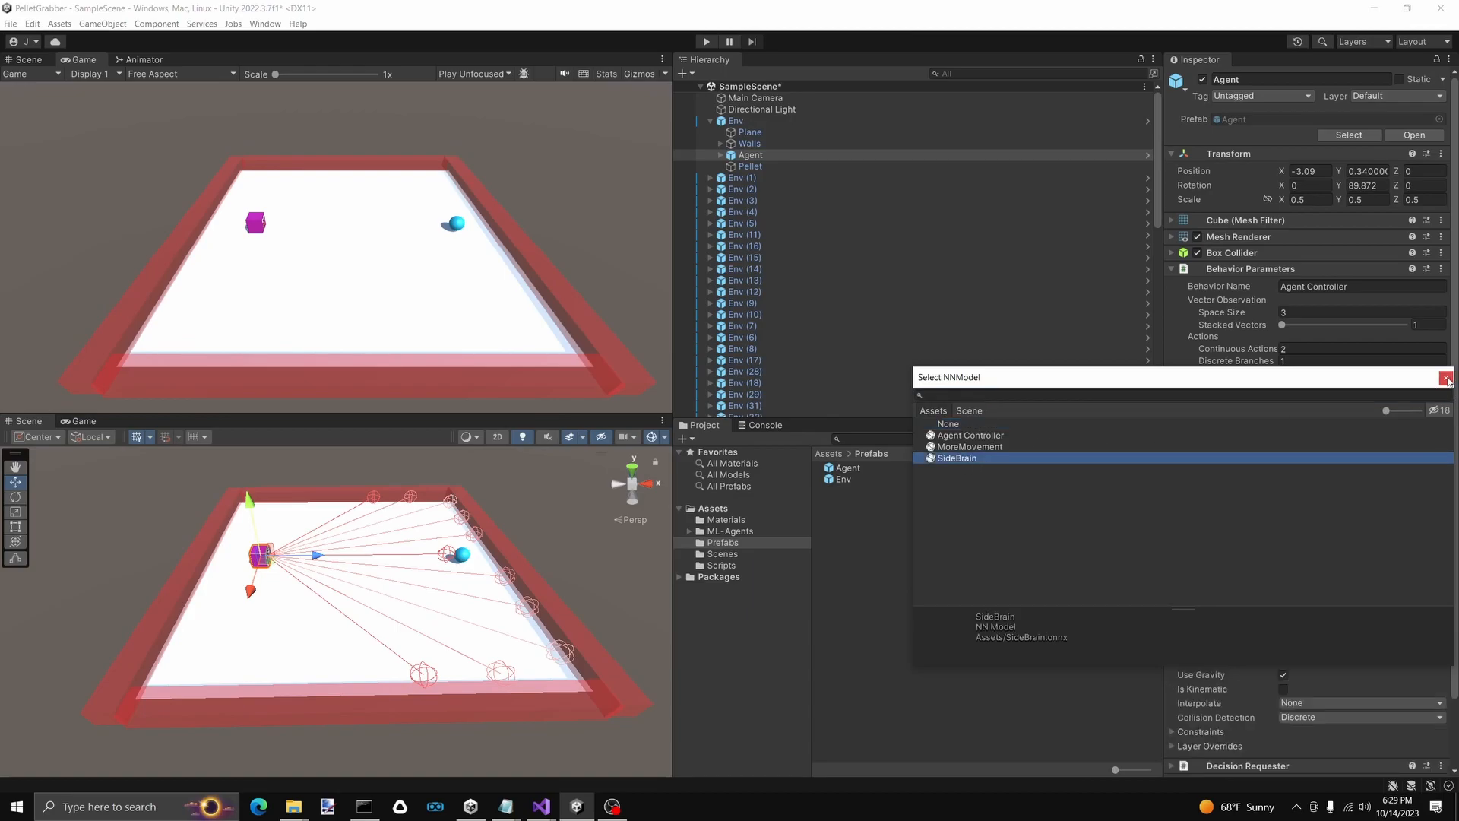
left_click(970, 448)
left_click(981, 459)
left_click(982, 448)
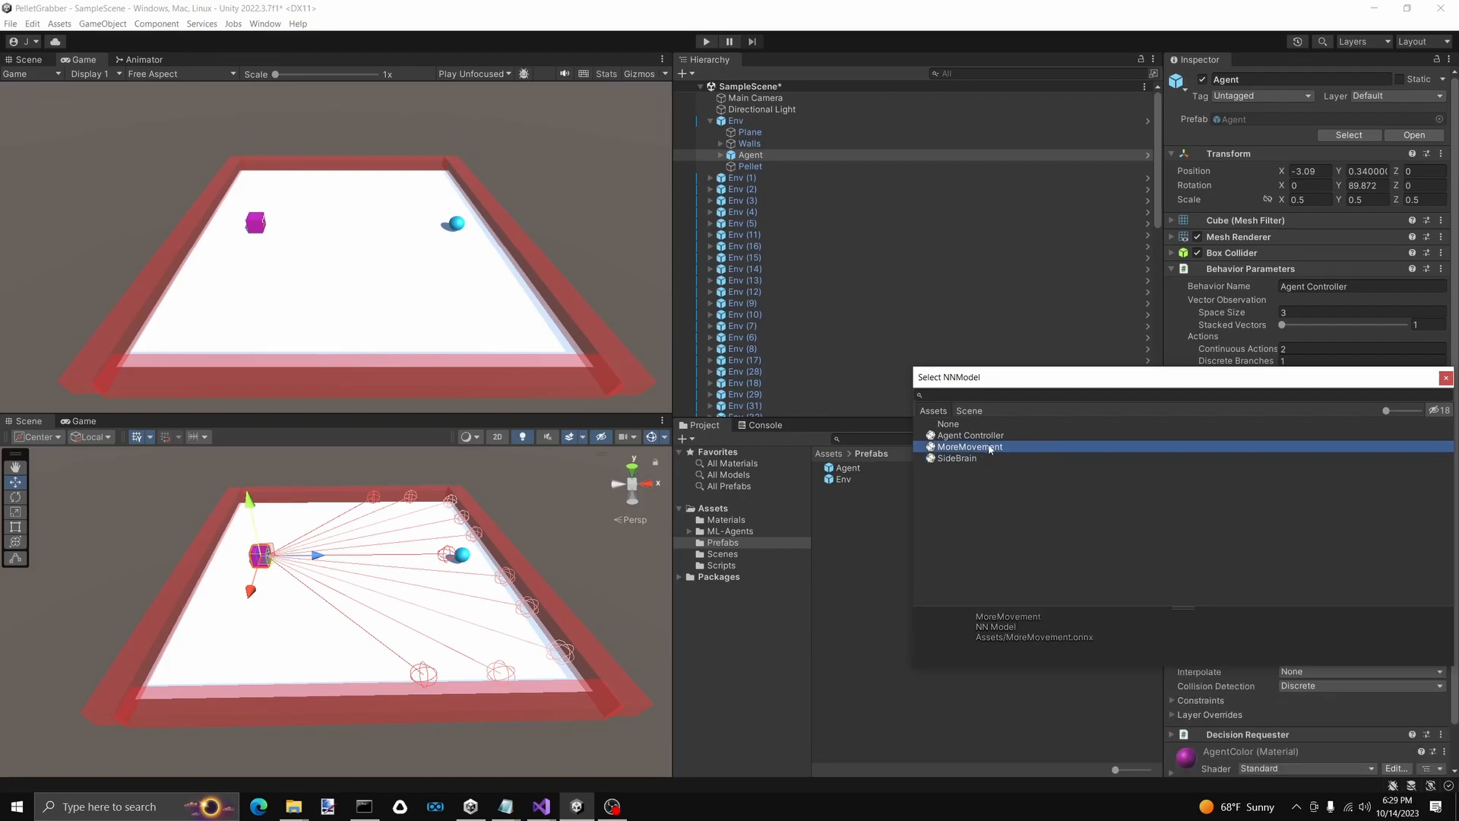
left_click(982, 458)
left_click(982, 447)
left_click(983, 458)
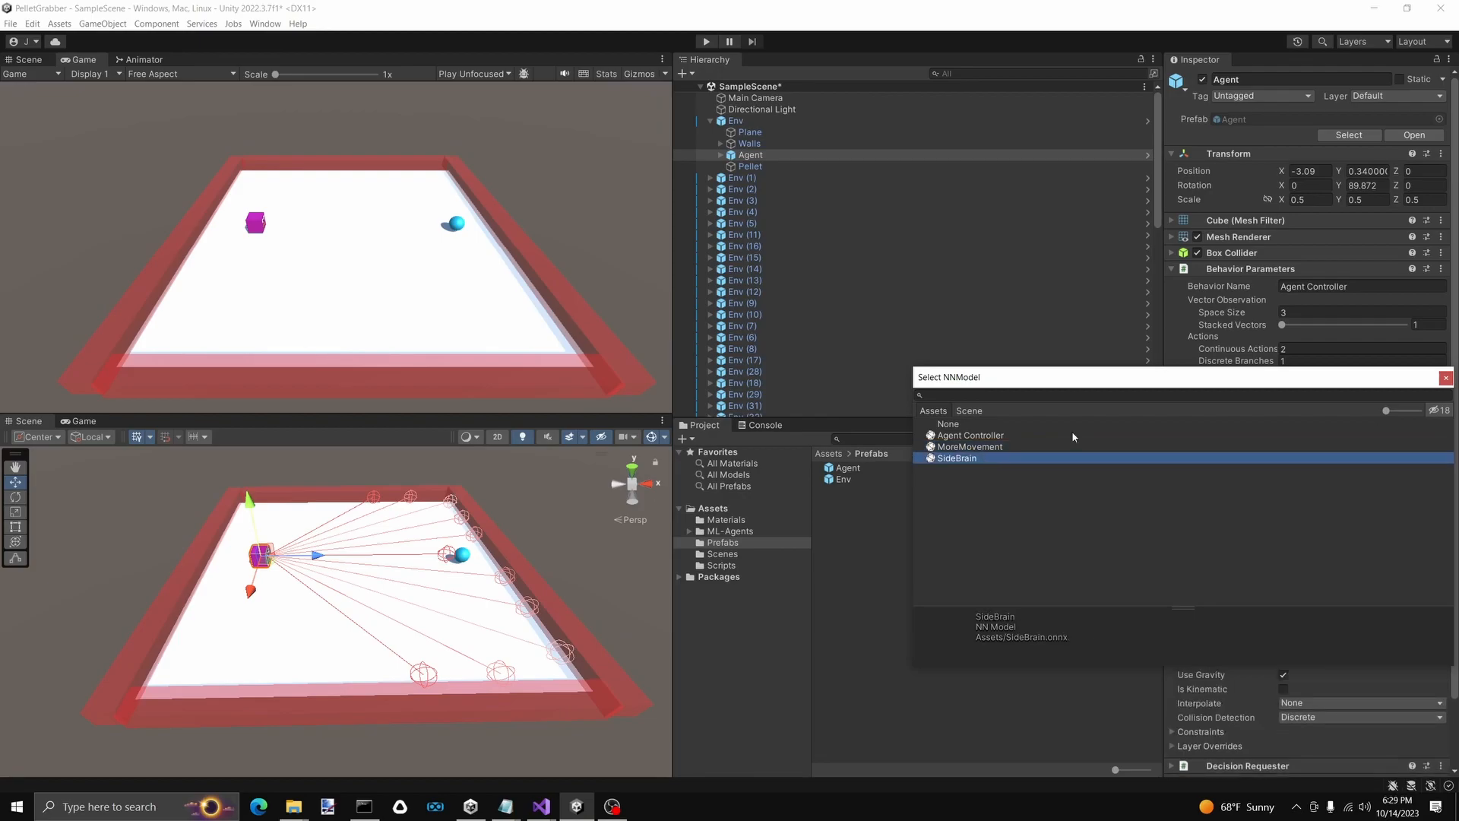
left_click(1447, 379)
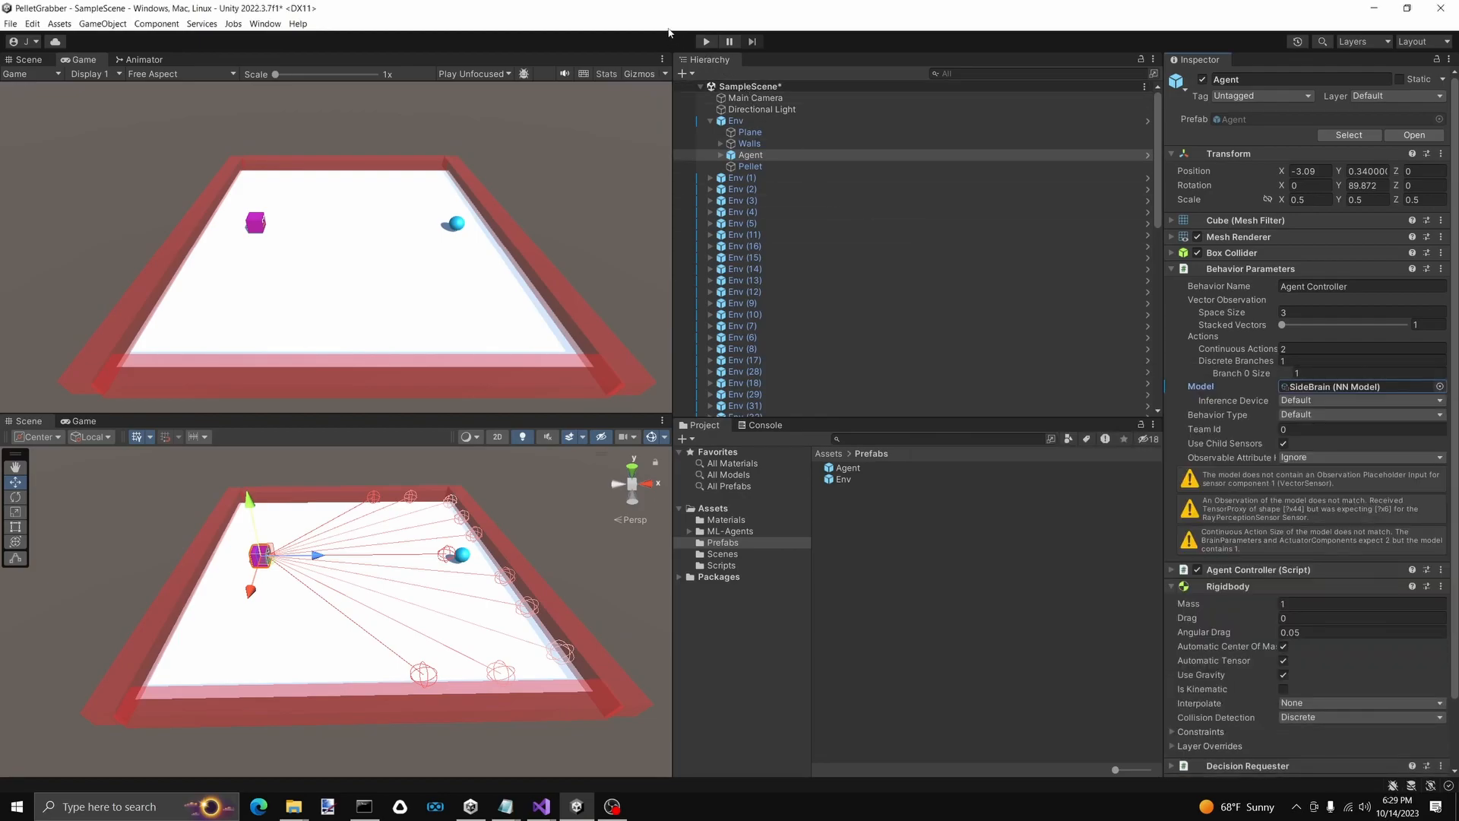
key("ctrl+s")
Deactivate all the numbered Env copies in the Hierarchy and select the original Env
left_click(741, 177)
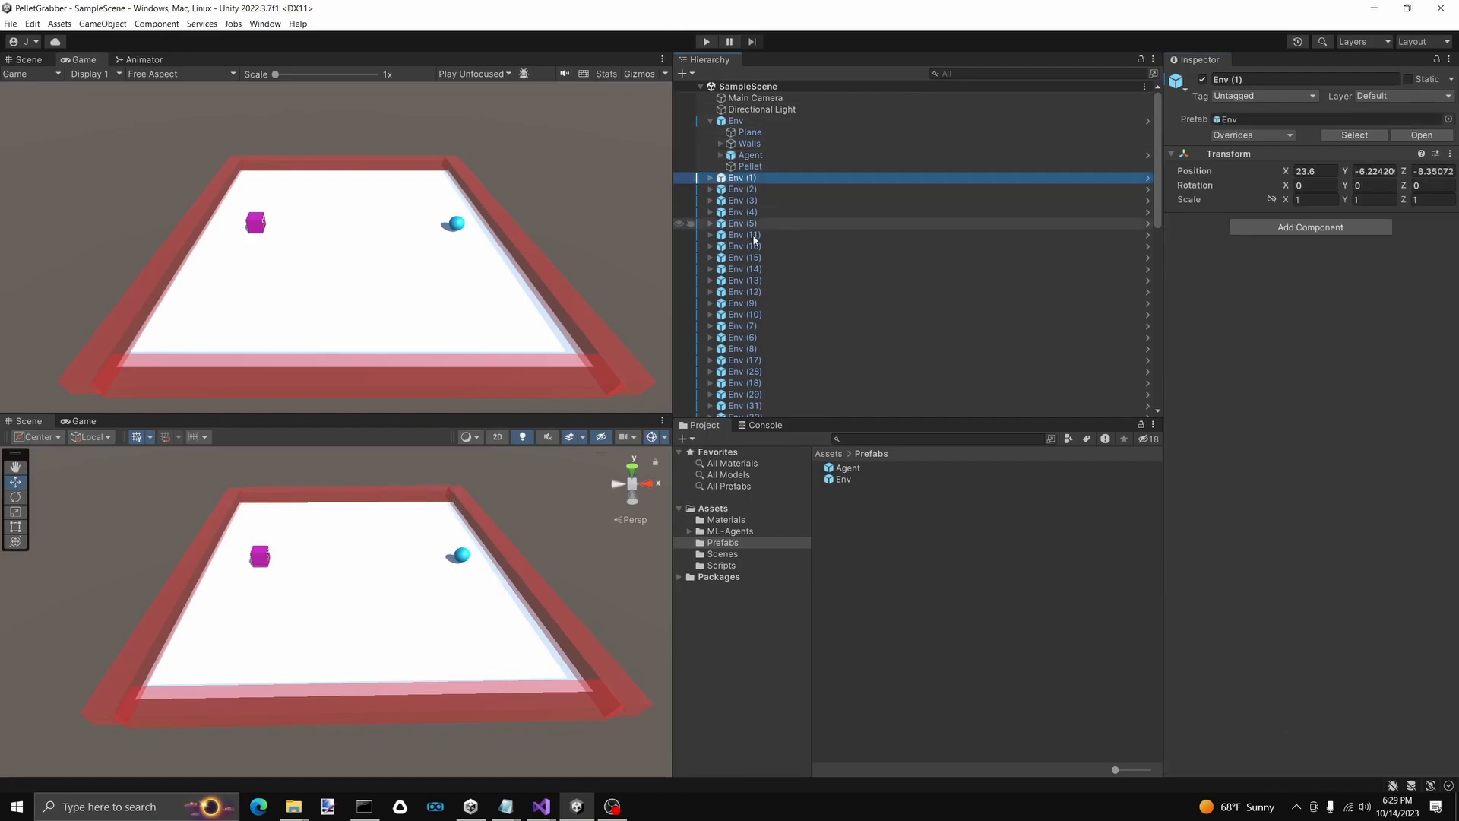
scroll(753, 365, "down", 10)
left_click(755, 410, "shift")
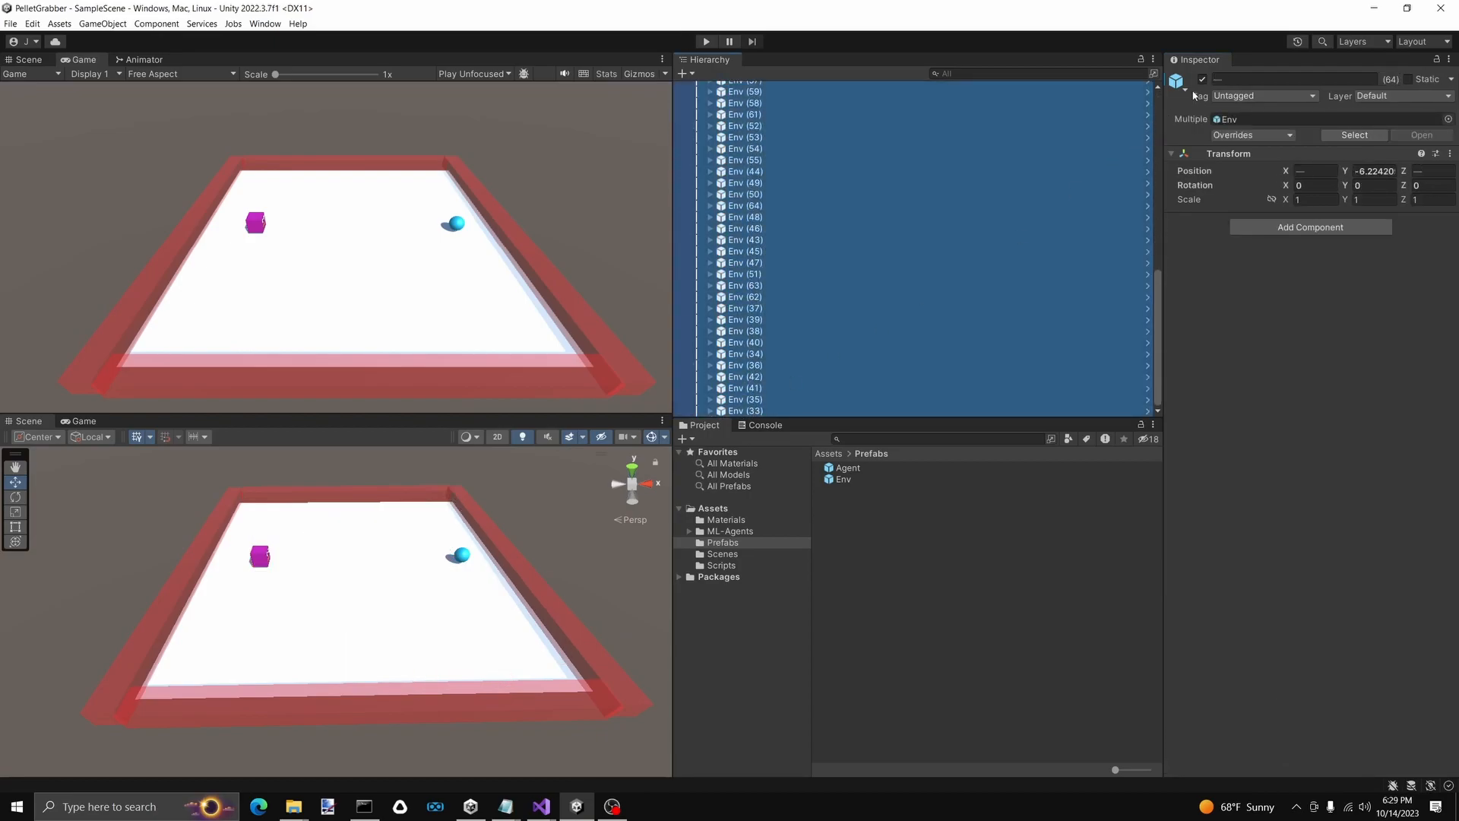
key("alt+shift+a")
scroll(824, 231, "up", 10)
left_click(781, 122)
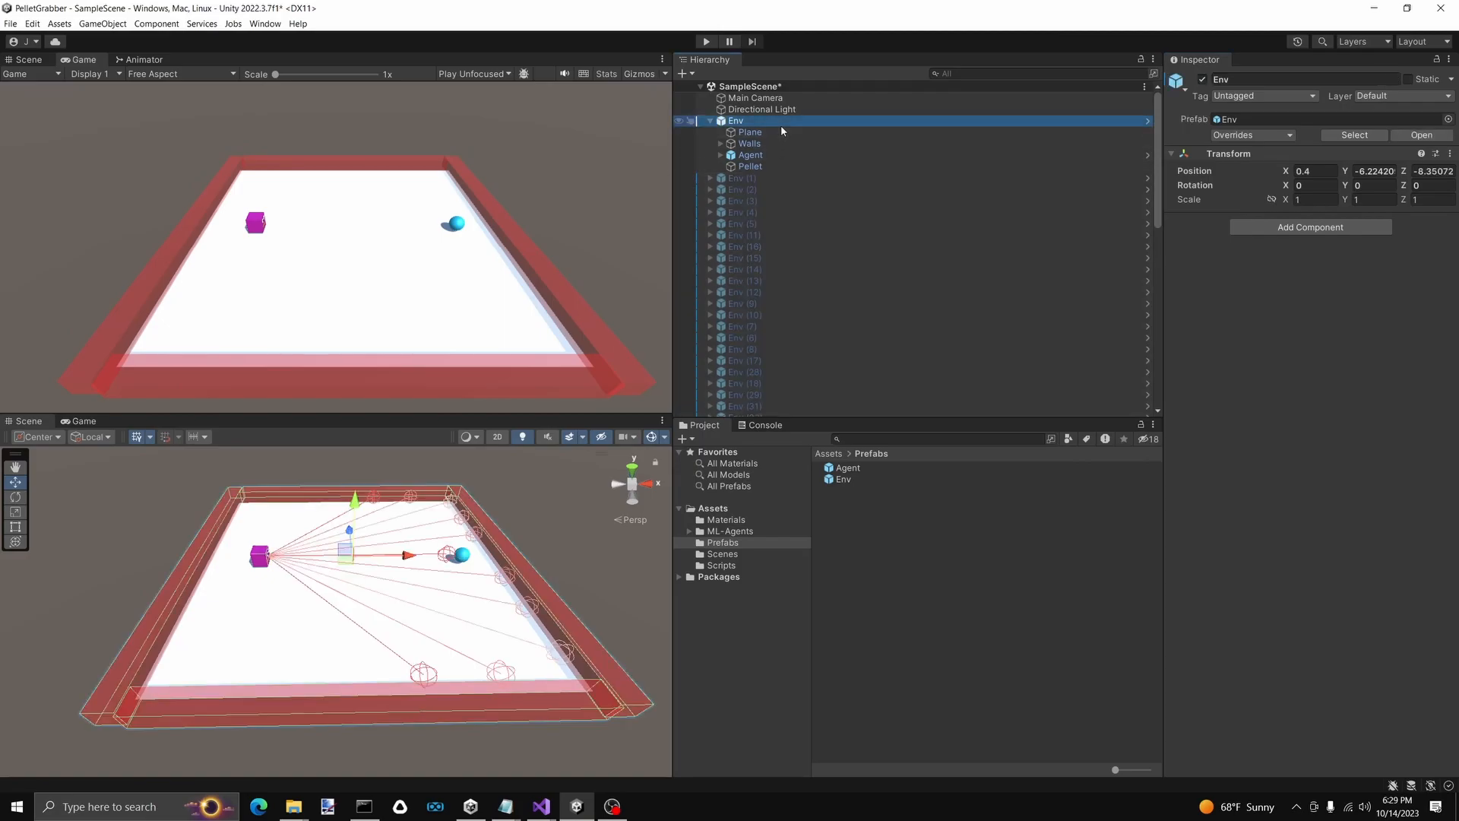
Test-run the scene with the original Env's Agent selected, check the console messages, and stop the run
left_click(751, 156)
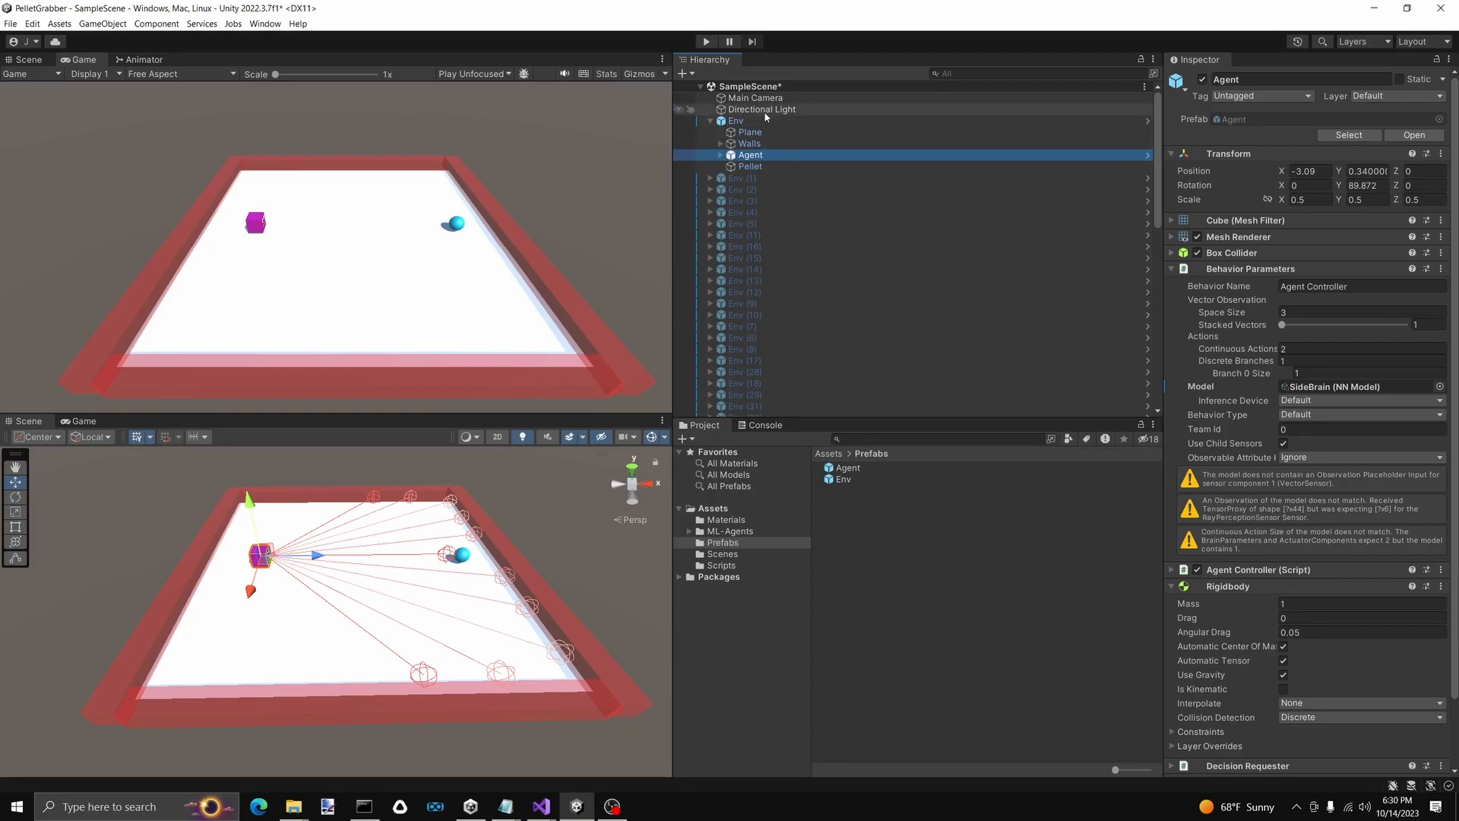
left_click(704, 42)
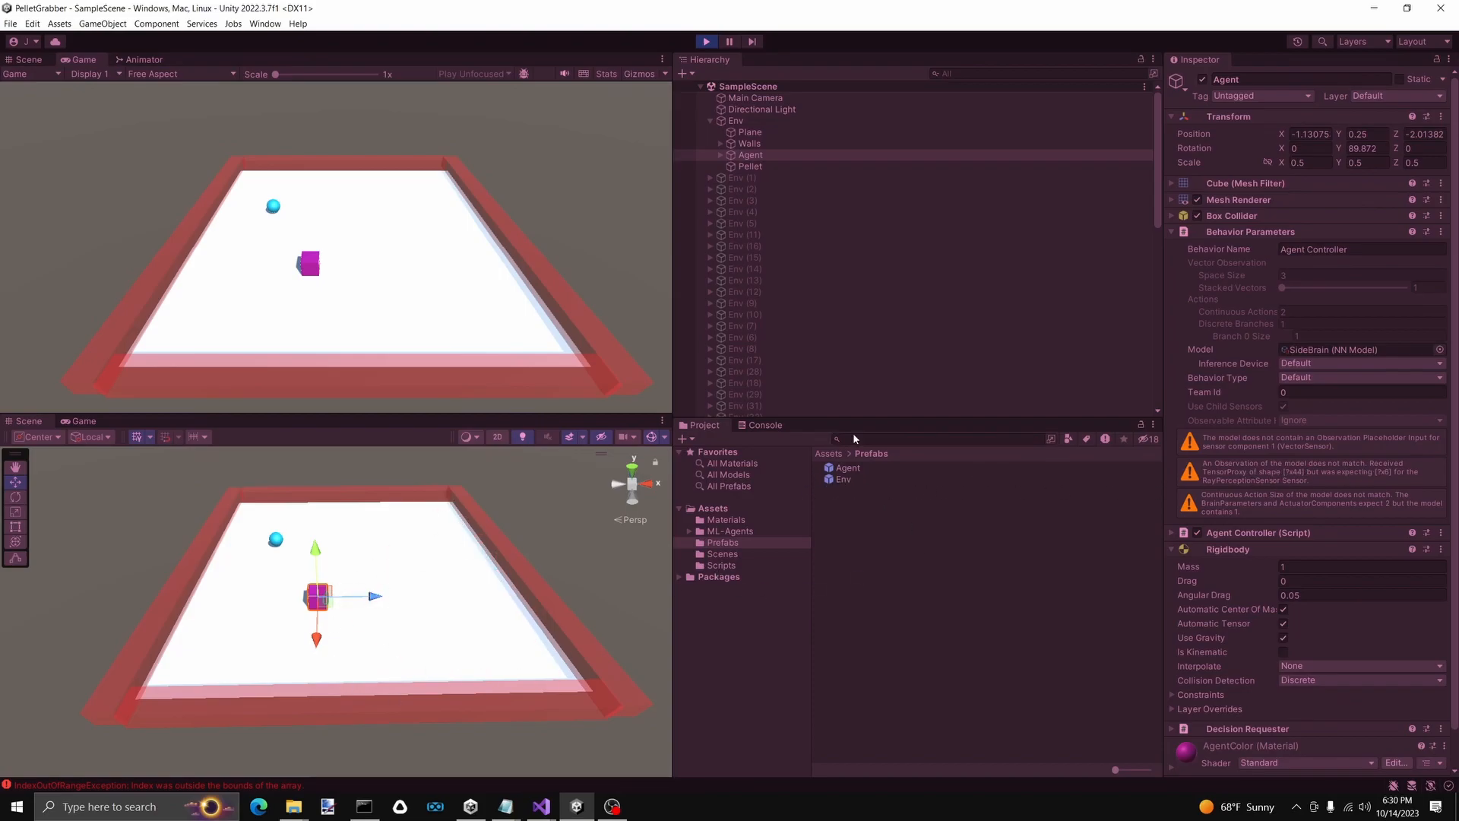
left_click(763, 426)
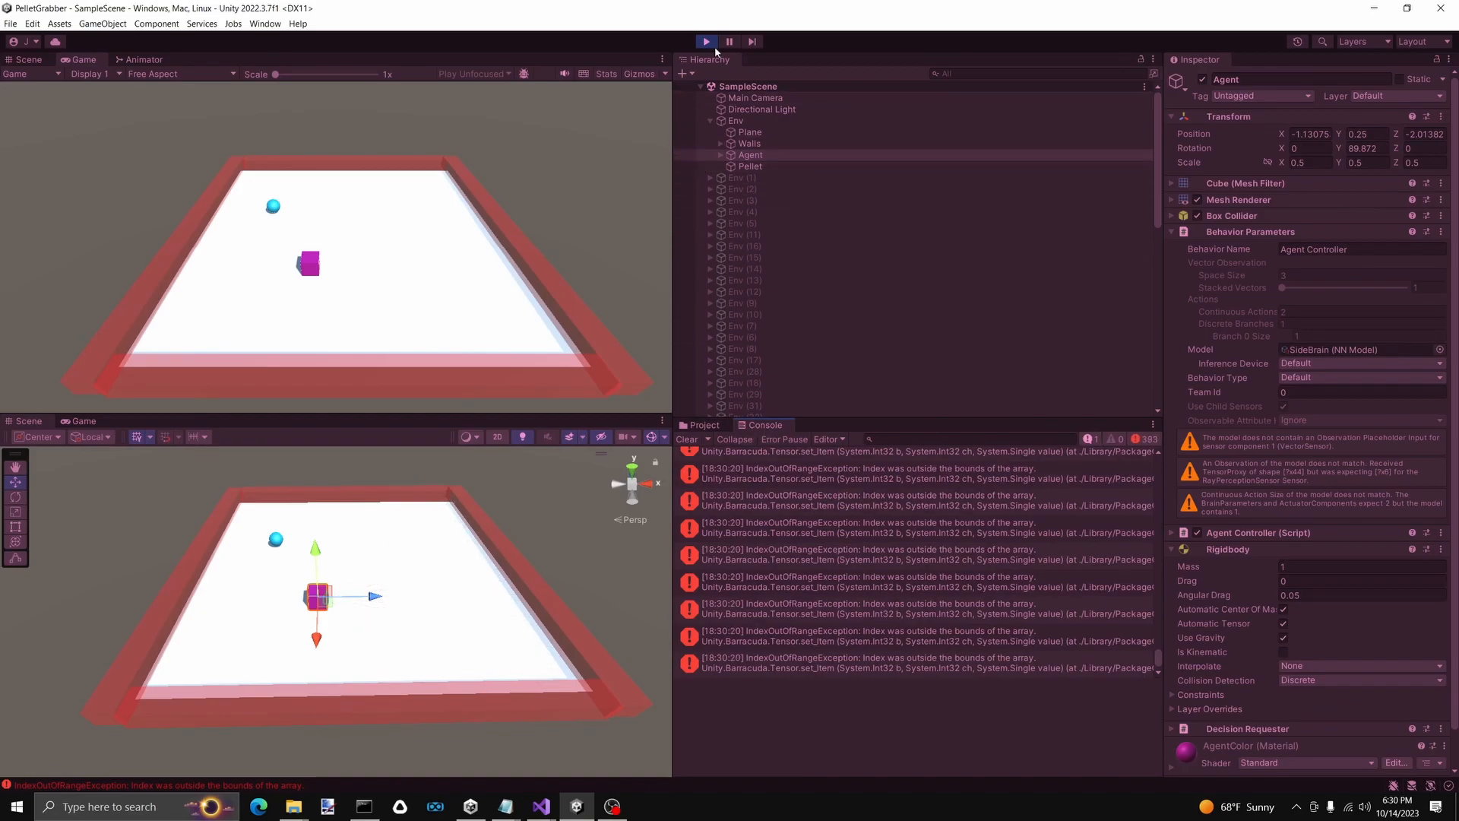
key("ctrl+p")
left_click(715, 428)
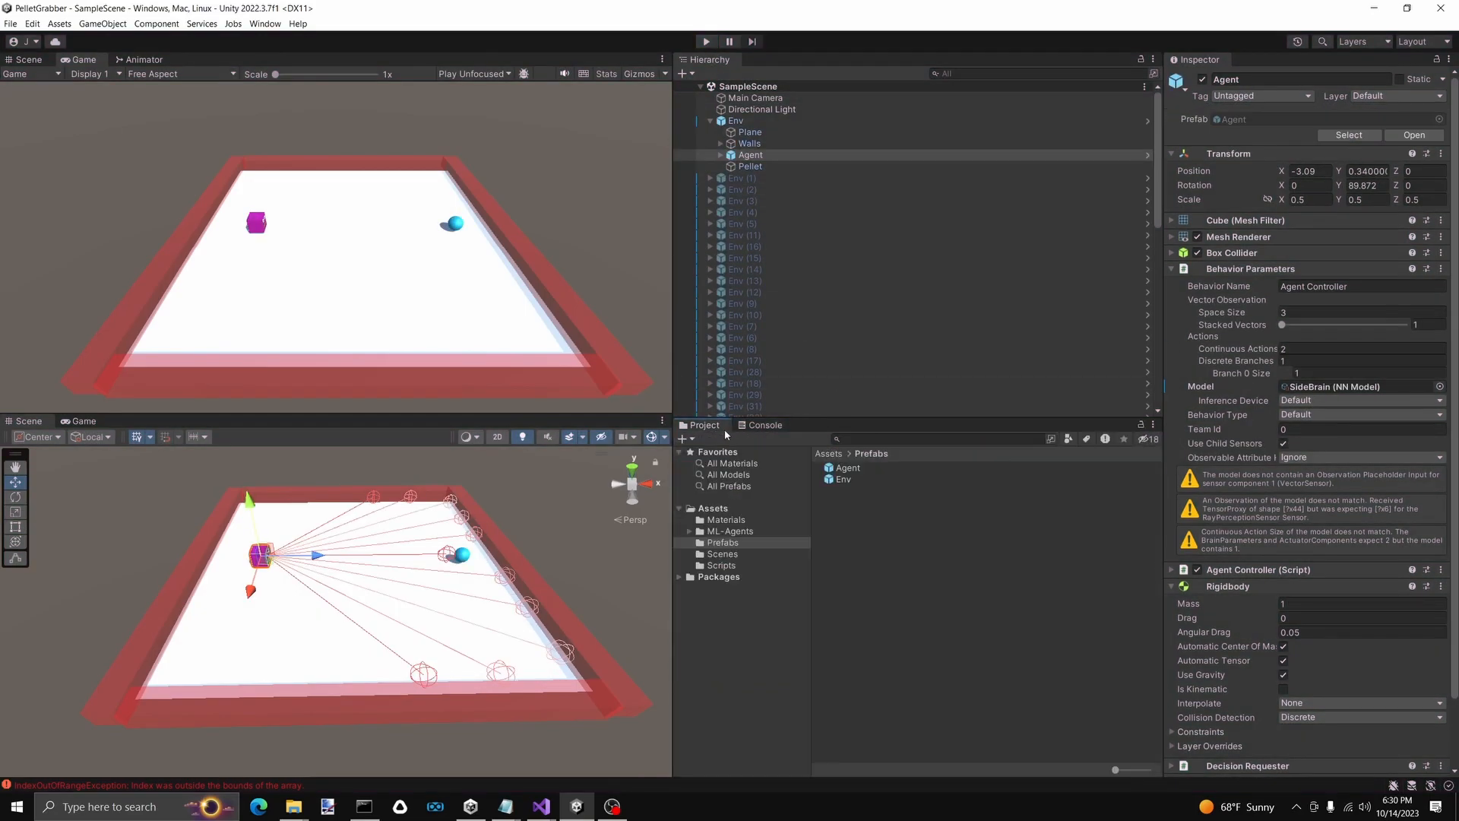
Assign the Agent Controller model to the Agent's Behavior Parameters and run the scene with it
left_click(1439, 387)
left_click(970, 434)
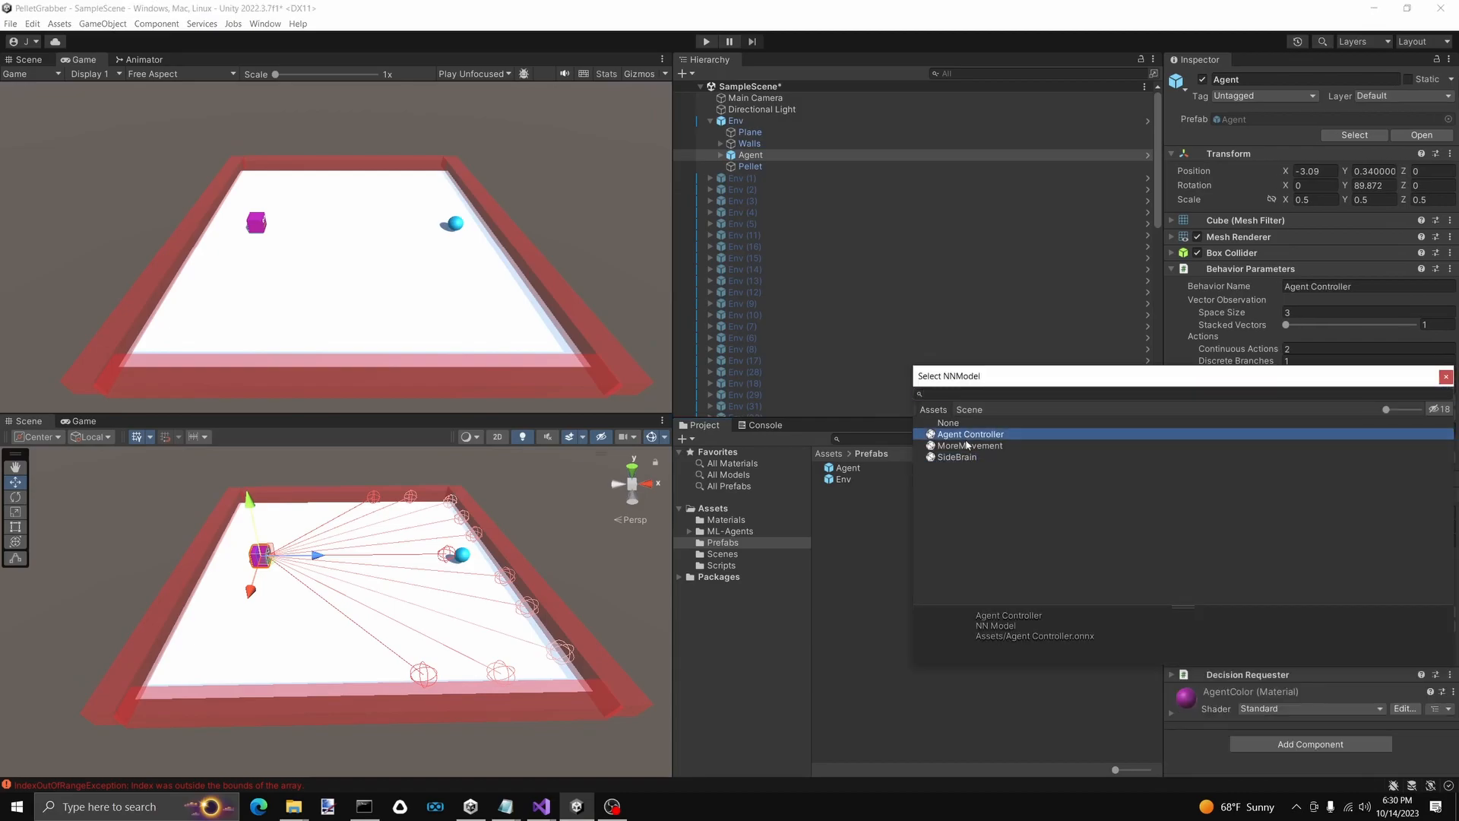
left_click(1446, 377)
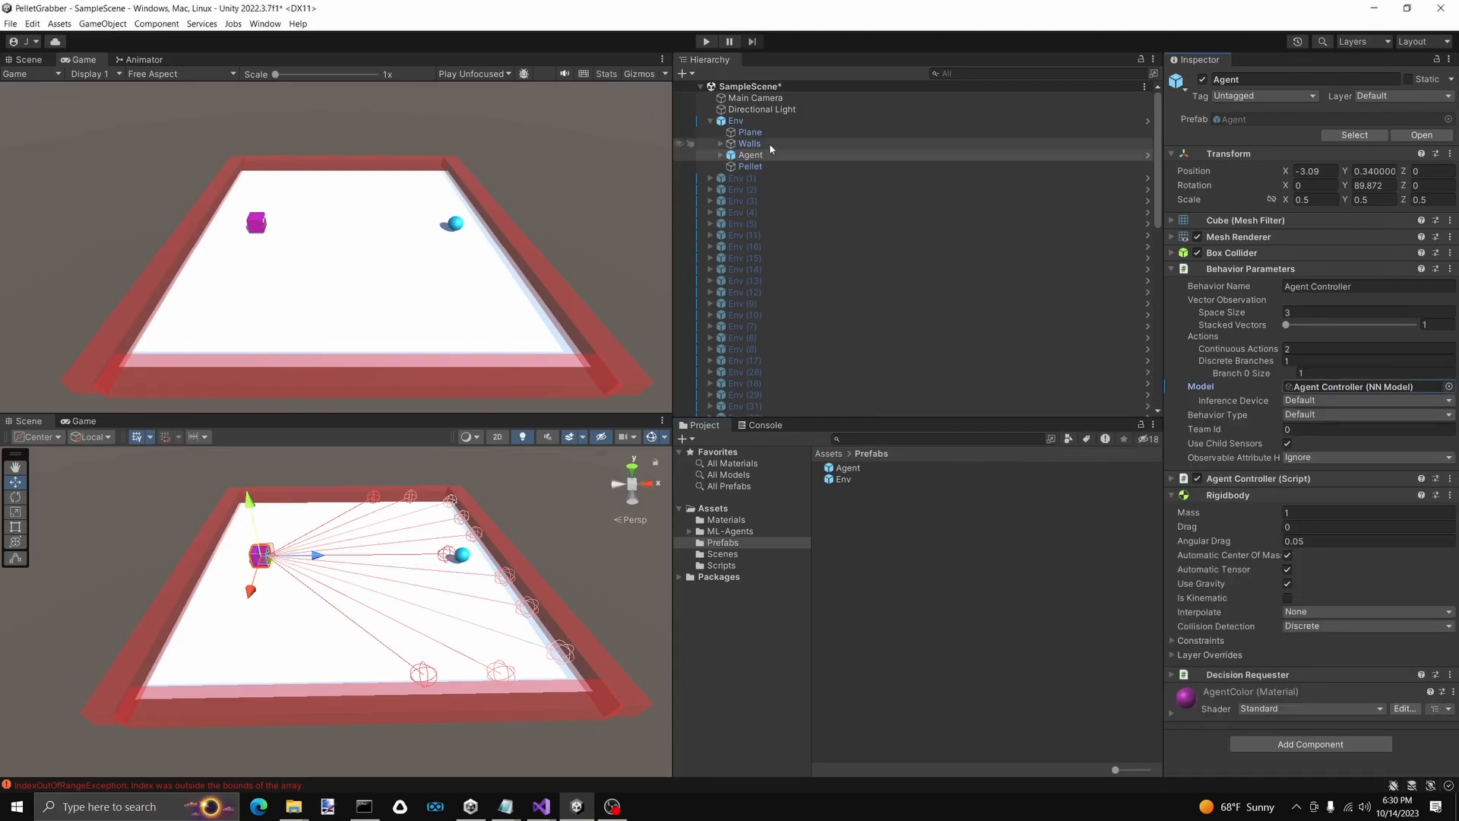
left_click(707, 42)
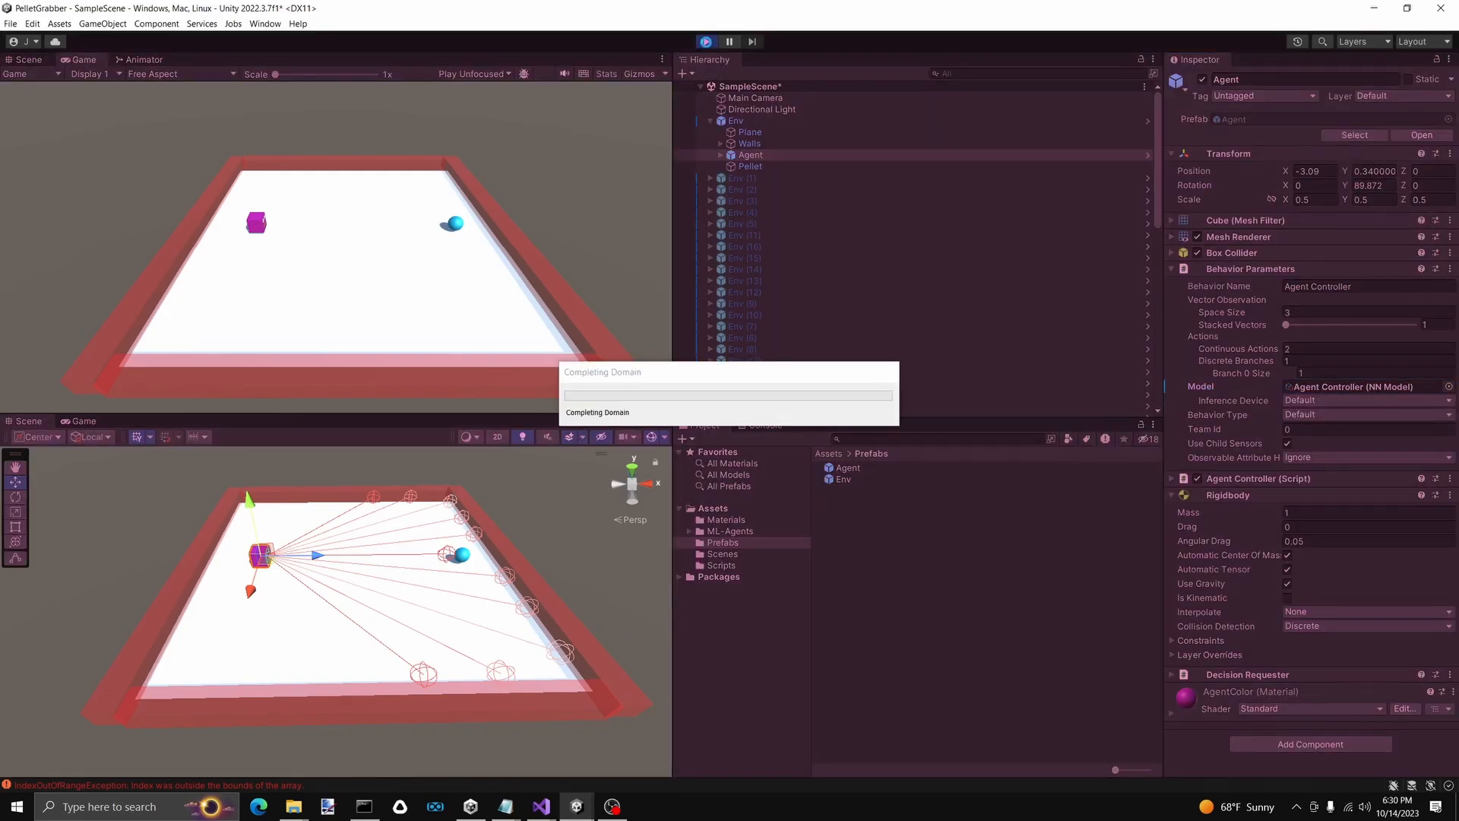